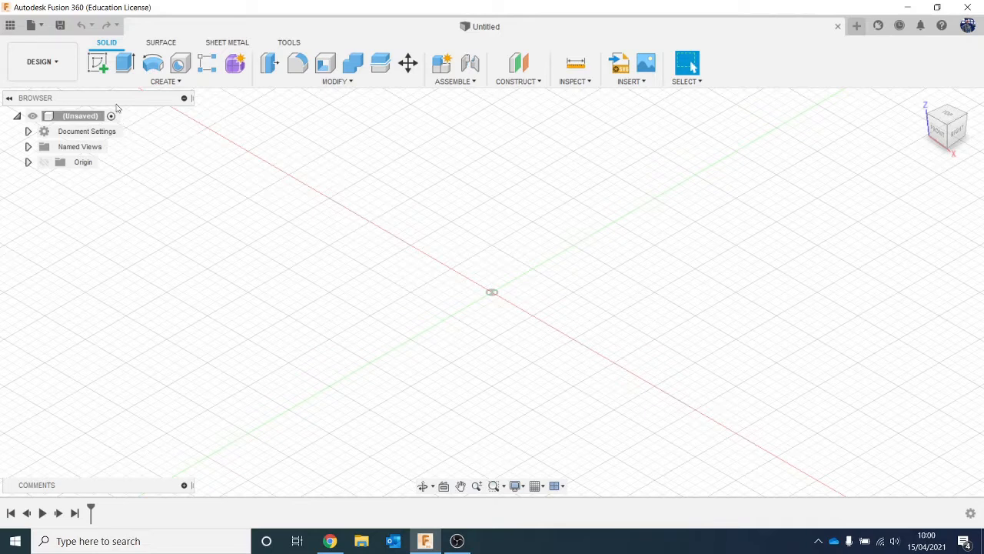
- Start a sketch on the front XZ plane and check the Red Bull can dimensions in the Chrome search results
{"action": "left_click", "coordinate": [98, 63]}
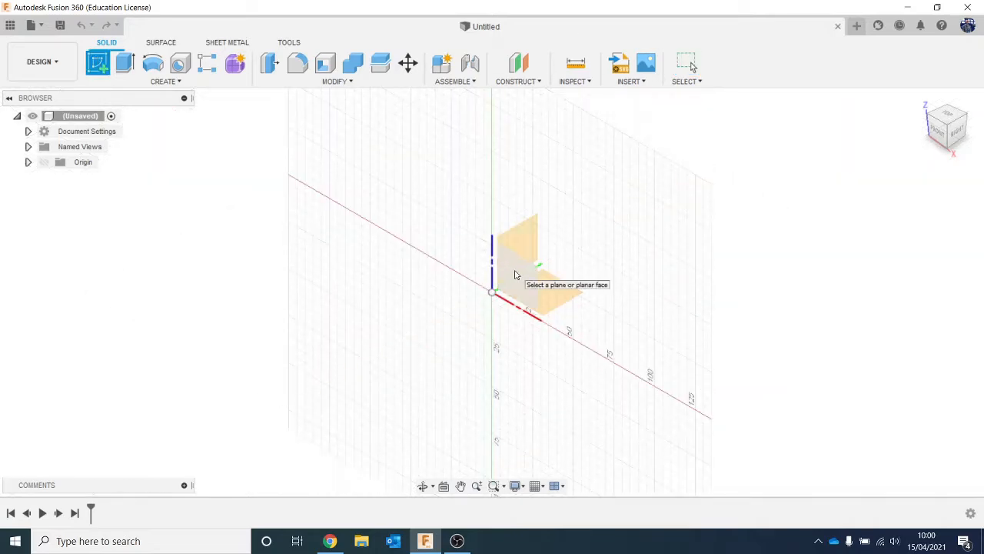
{"action": "left_click", "coordinate": [515, 275]}
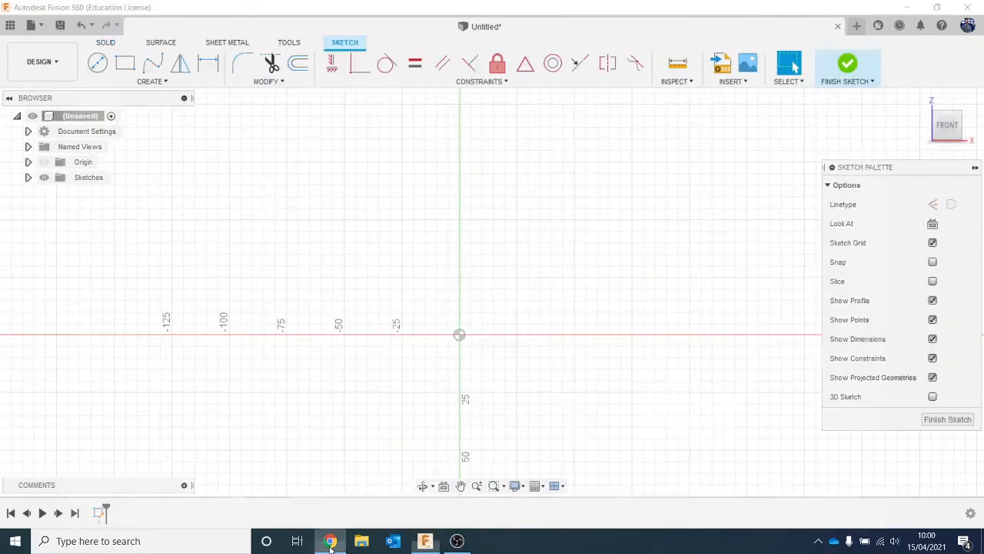
{"action": "left_click", "coordinate": [330, 541]}
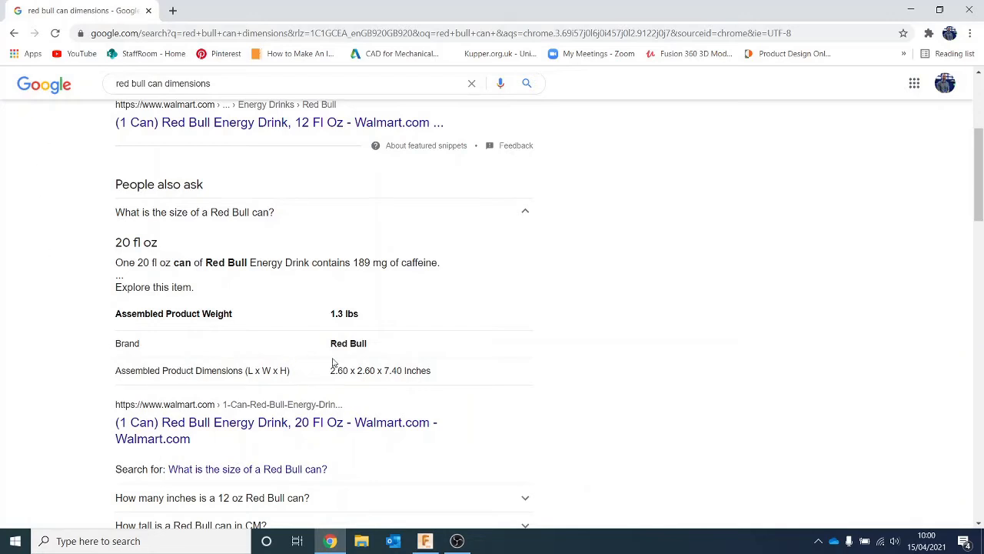
{"action": "left_click", "coordinate": [909, 9]}
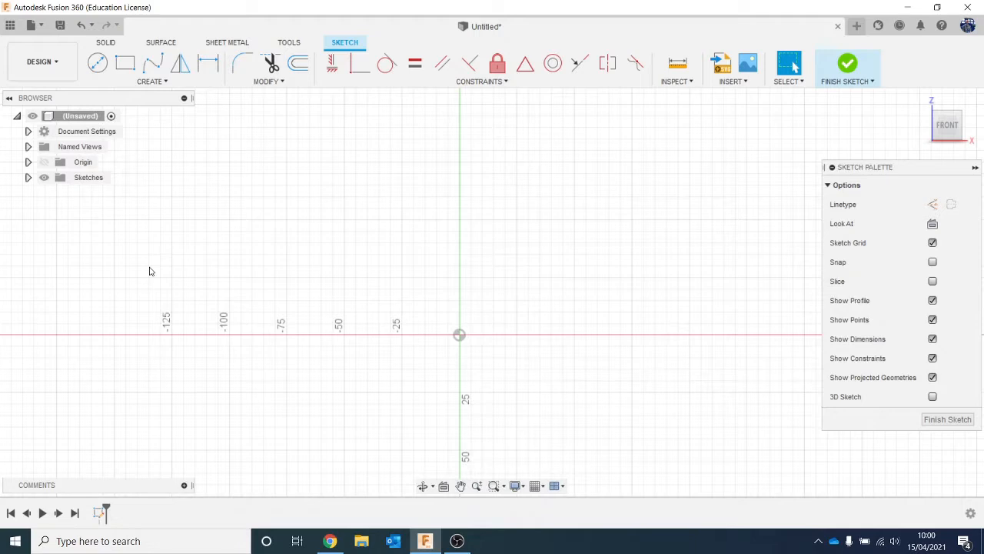
- Draw a vertical line 7.4 in long upward from the origin
{"action": "left_click", "coordinate": [459, 334]}
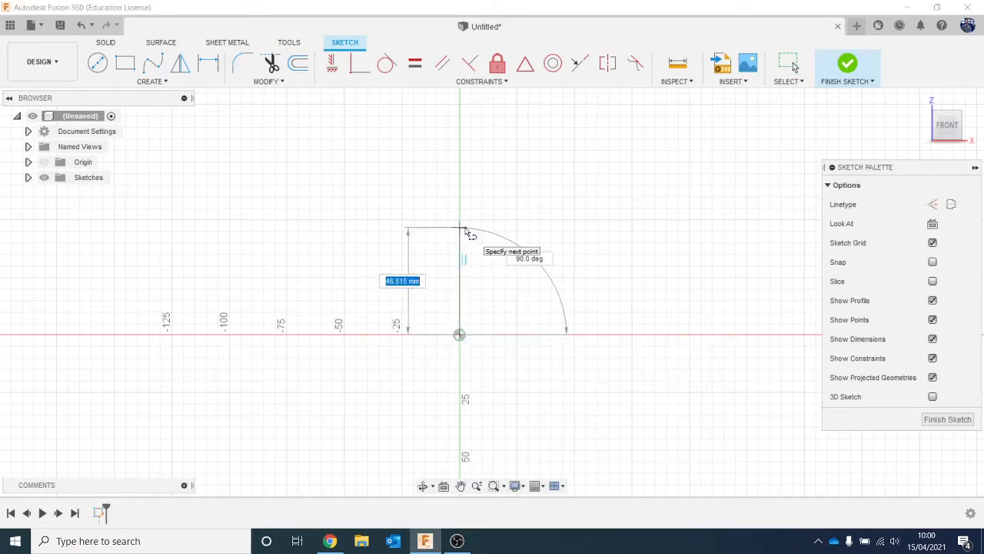
{"action": "type", "text": "7"}
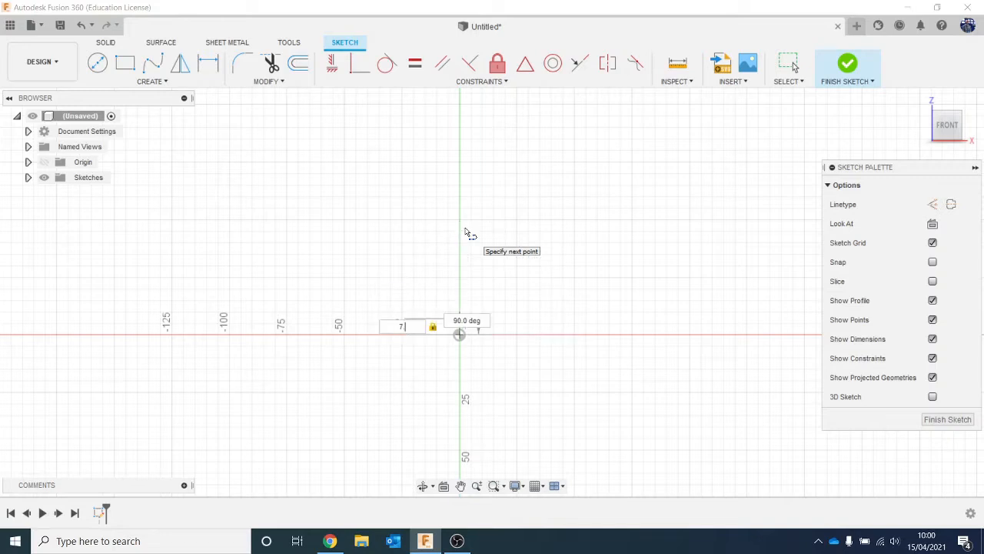
{"action": "type", "text": ".4in"}
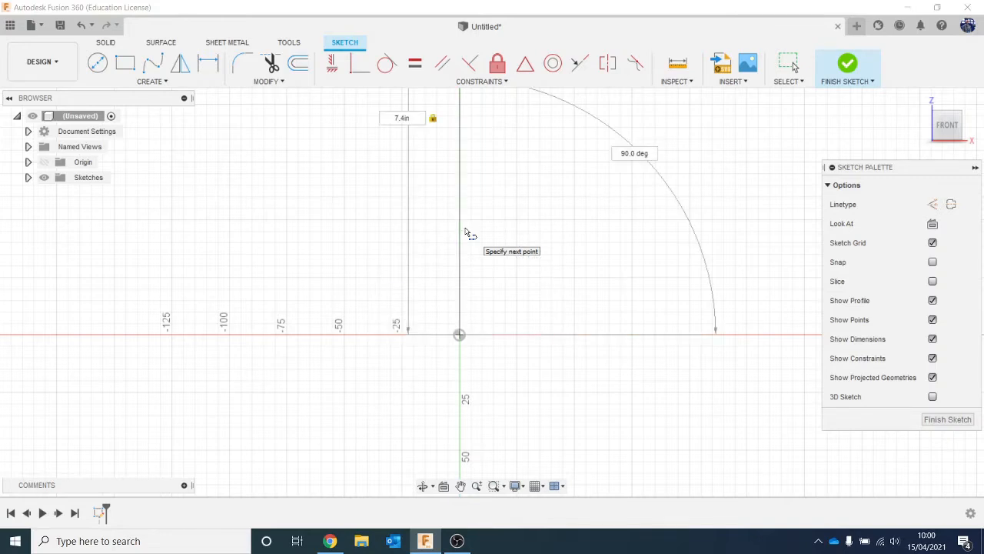
{"action": "key", "text": "Return"}
{"action": "scroll", "coordinate": [462, 215], "scroll_direction": "down", "scroll_amount": 1}
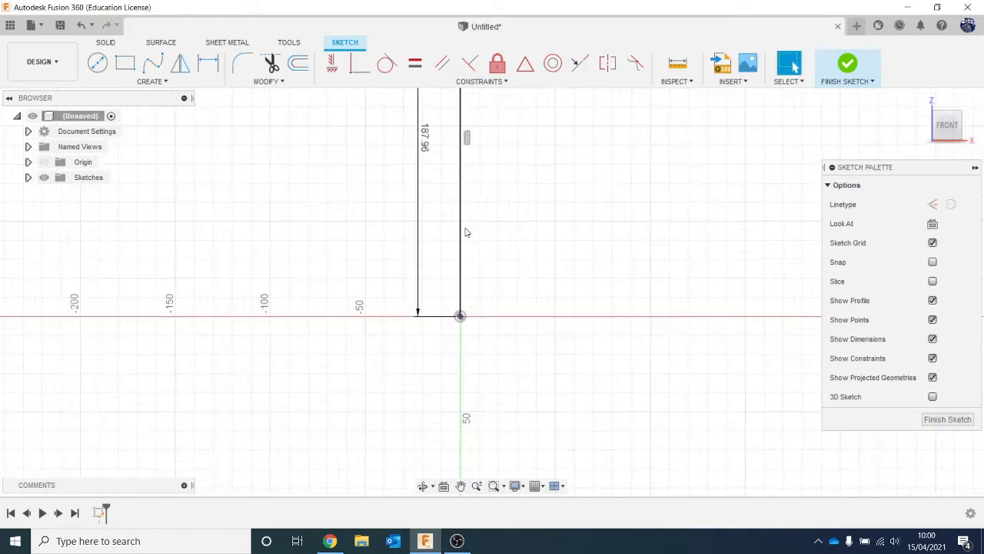
{"action": "mouse_move", "coordinate": [451, 251]}
{"action": "middle_mouse_down"}
{"action": "mouse_move", "coordinate": [419, 401]}
{"action": "mouse_move", "coordinate": [410, 387]}
{"action": "middle_mouse_up"}
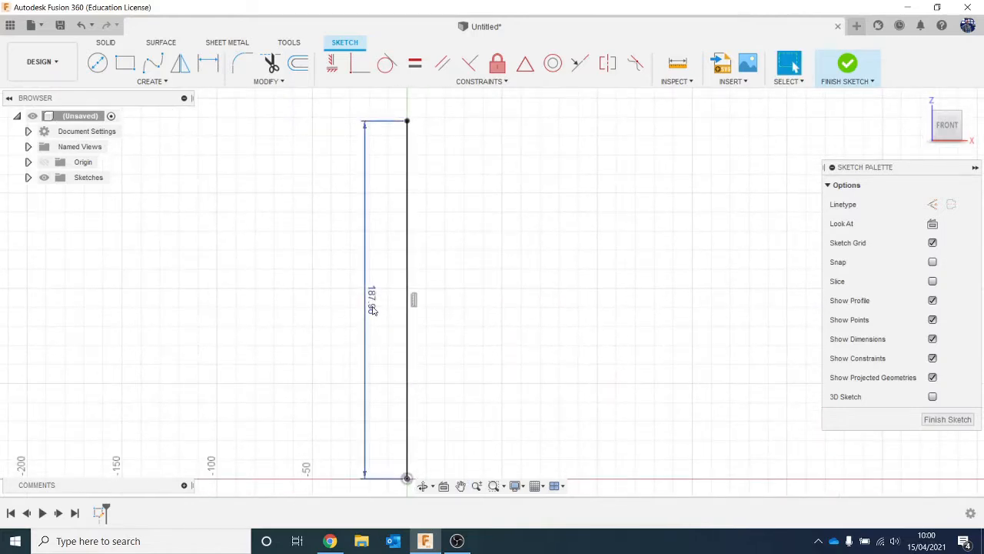
{"action": "mouse_move", "coordinate": [373, 311]}
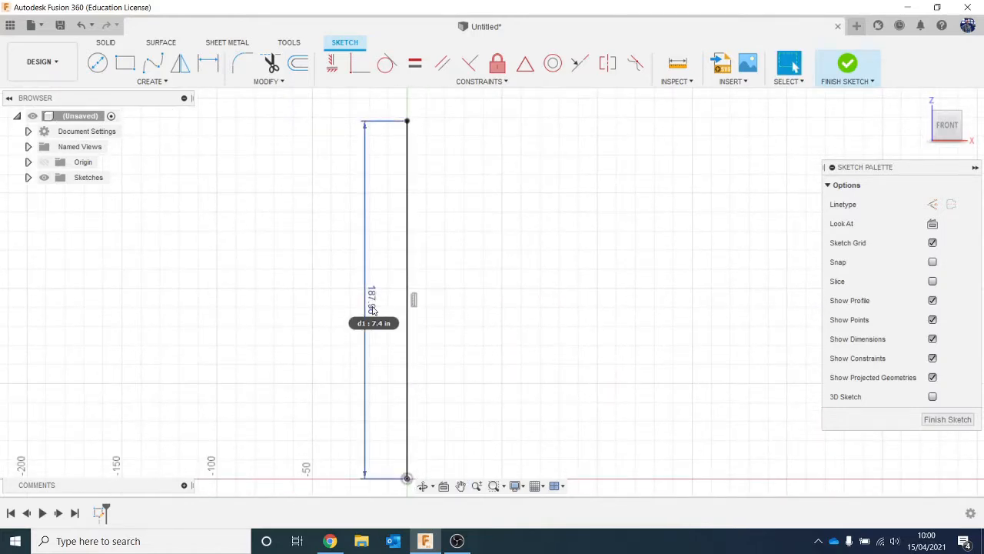
{"action": "scroll", "coordinate": [444, 411], "scroll_direction": "up", "scroll_amount": 1}
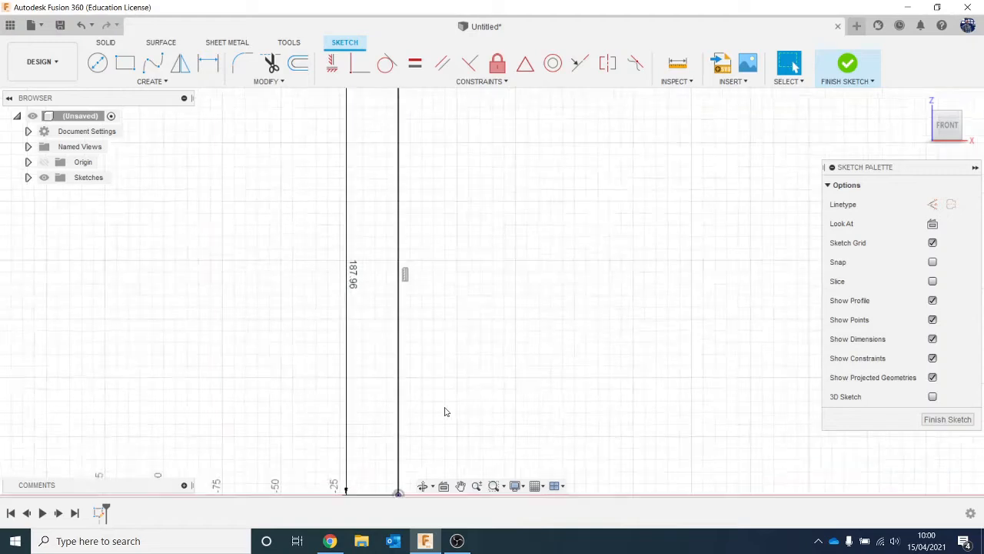
{"action": "scroll", "coordinate": [445, 412], "scroll_direction": "down", "scroll_amount": 1}
- Recheck the can's width in Chrome and draw a horizontal line from the origin along X with length 2.6in/2
{"action": "left_click", "coordinate": [330, 542]}
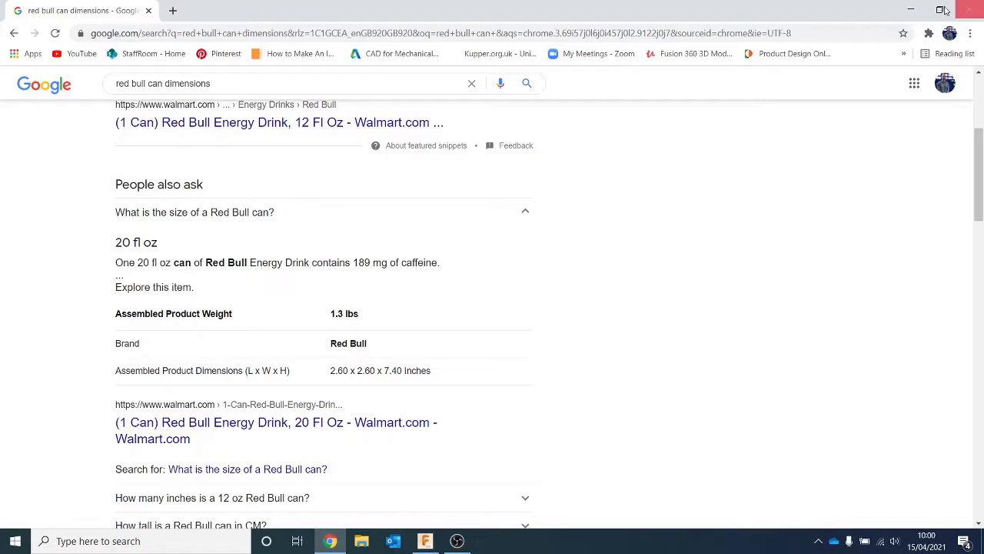
{"action": "left_click", "coordinate": [910, 9]}
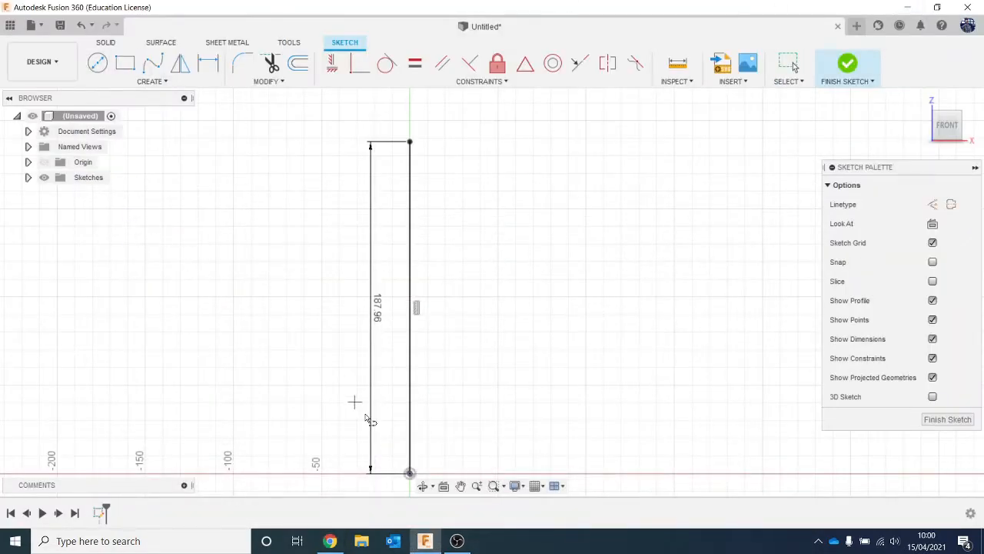
{"action": "mouse_move", "coordinate": [410, 451]}
{"action": "middle_mouse_down"}
{"action": "mouse_move", "coordinate": [408, 397]}
{"action": "mouse_move", "coordinate": [389, 396]}
{"action": "middle_mouse_up"}
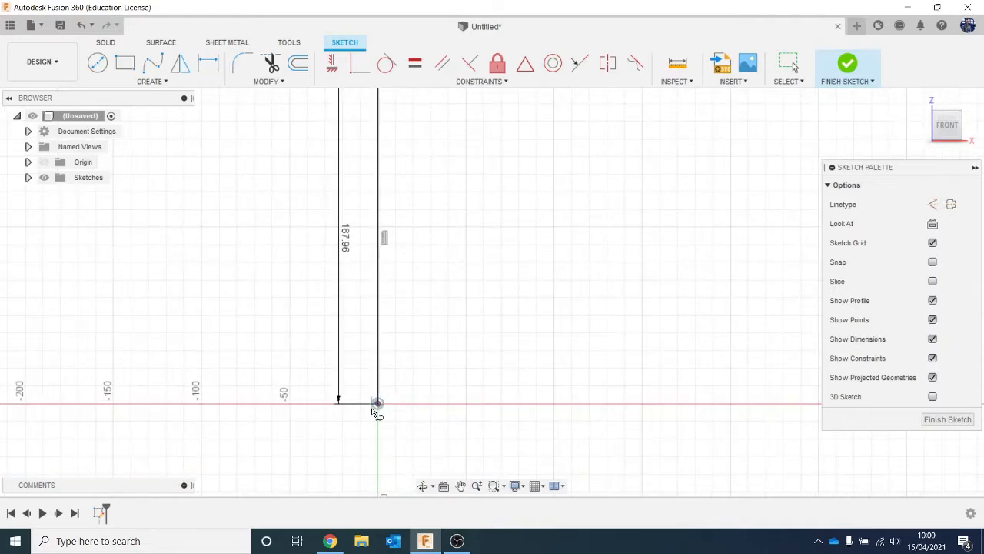
{"action": "left_click", "coordinate": [377, 402]}
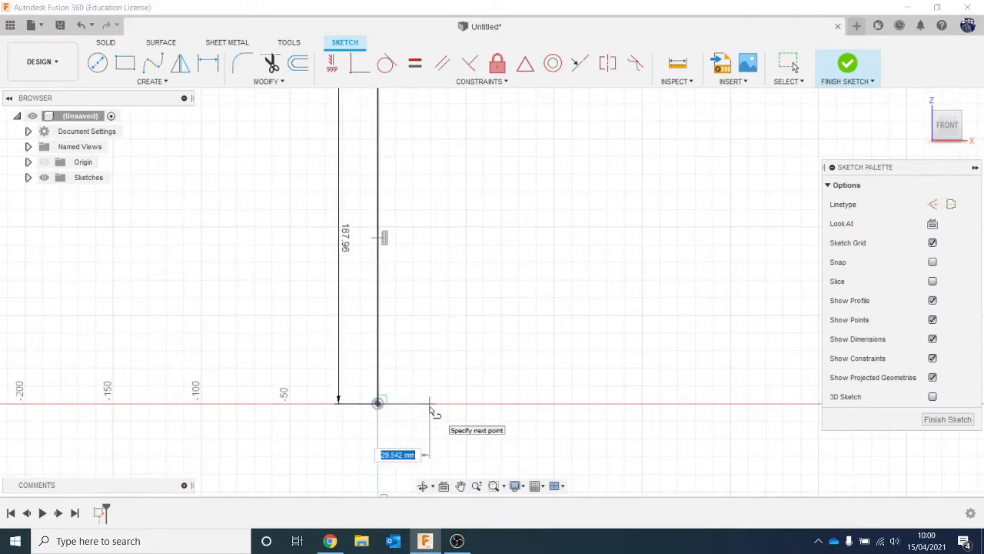
{"action": "type", "text": "2.6"}
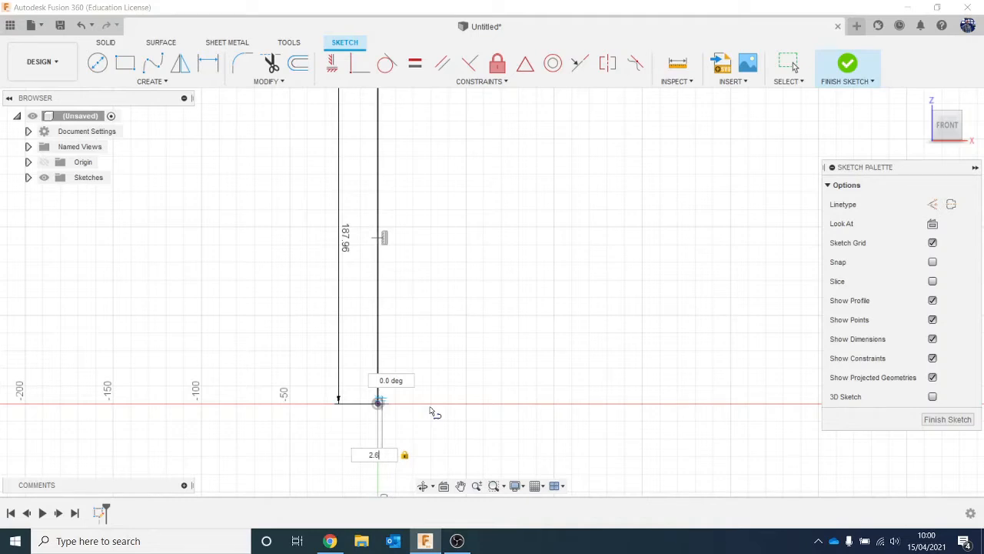
{"action": "type", "text": "in/2"}
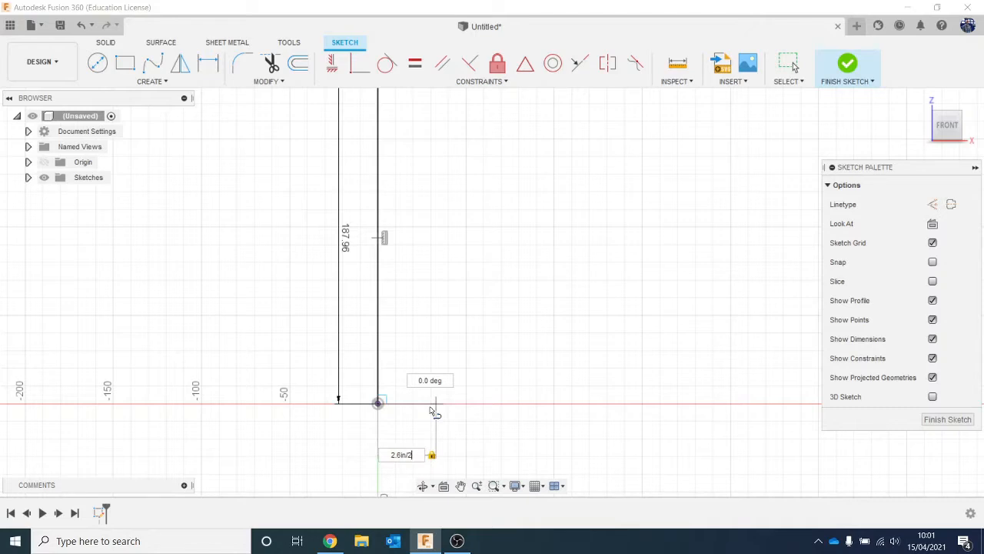
{"action": "key", "text": "Return"}
{"action": "key", "text": "Escape"}
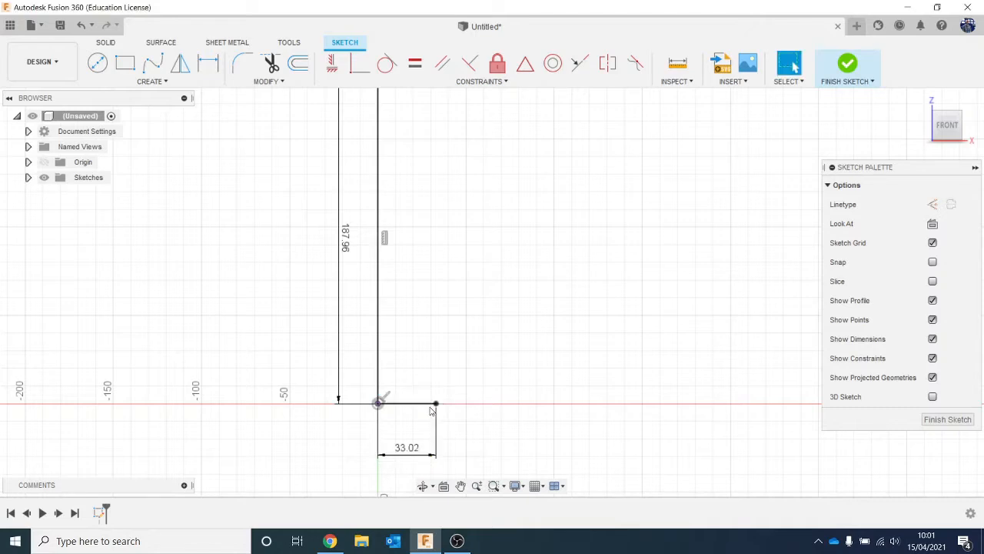
- Open the base line's dimension to inspect the expression behind it
{"action": "double_click", "coordinate": [401, 452]}
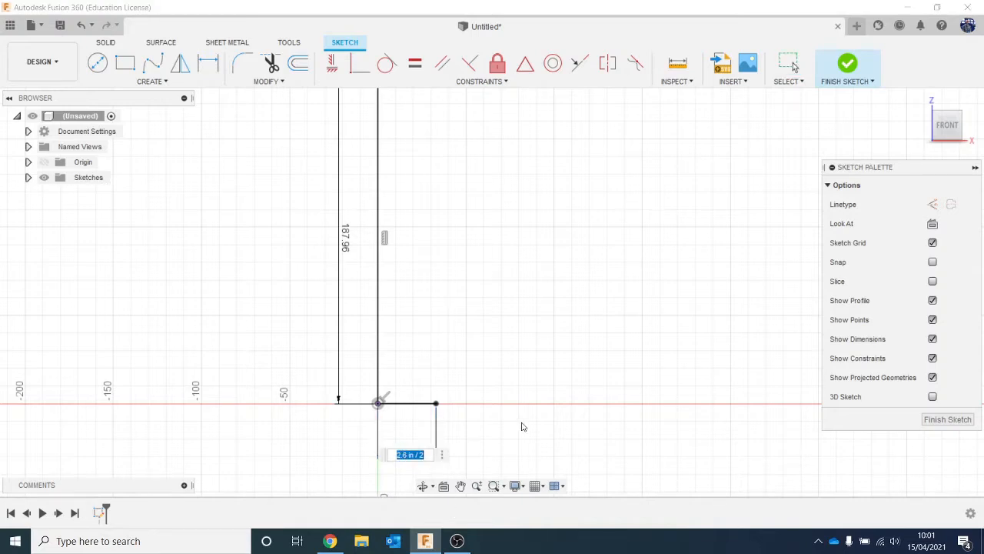
{"action": "middle_click_drag", "start_coordinate": [524, 426], "coordinate": [519, 364]}
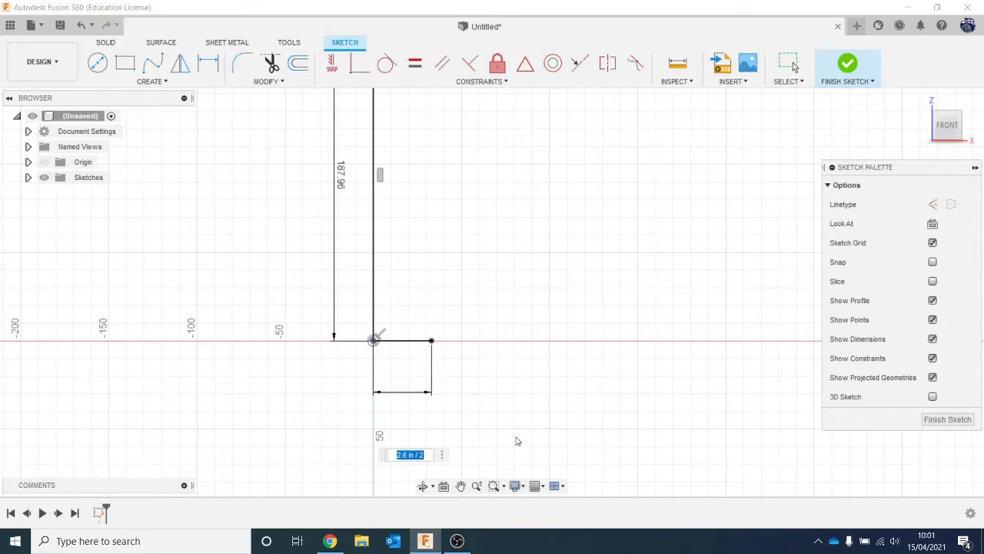
{"action": "scroll", "coordinate": [513, 398], "scroll_direction": "down", "scroll_amount": 2}
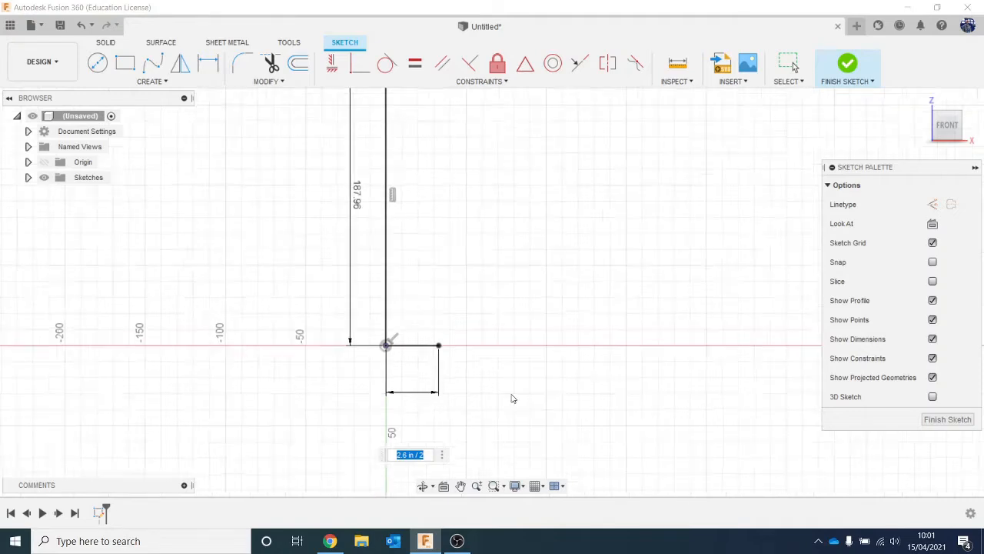
{"action": "middle_click_drag", "start_coordinate": [509, 392], "coordinate": [501, 442]}
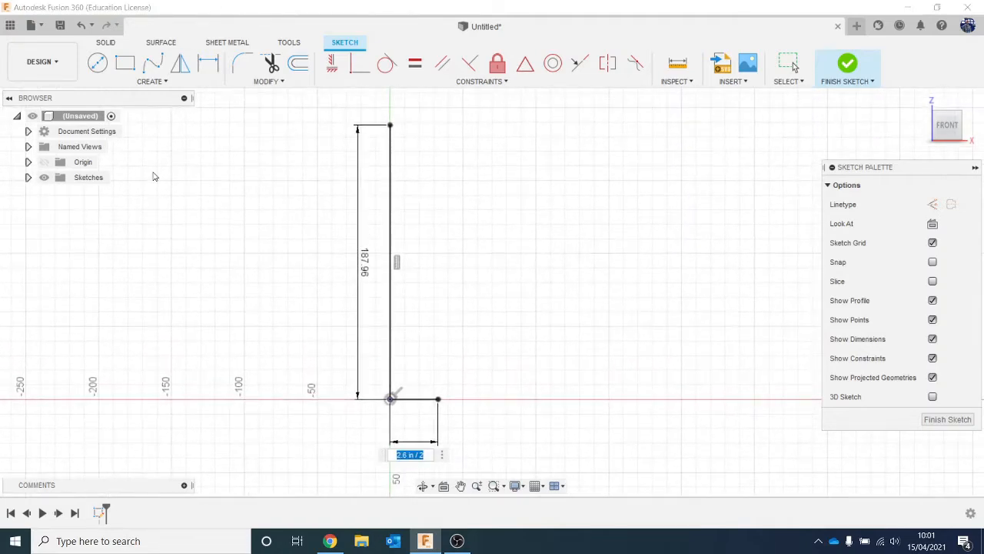
- Close the rectangular half-profile with a top line matching the base width and a vertical line down to the base's free end, and finish the sketch
{"action": "type", "text": "("}
{"action": "left_click", "coordinate": [148, 82]}
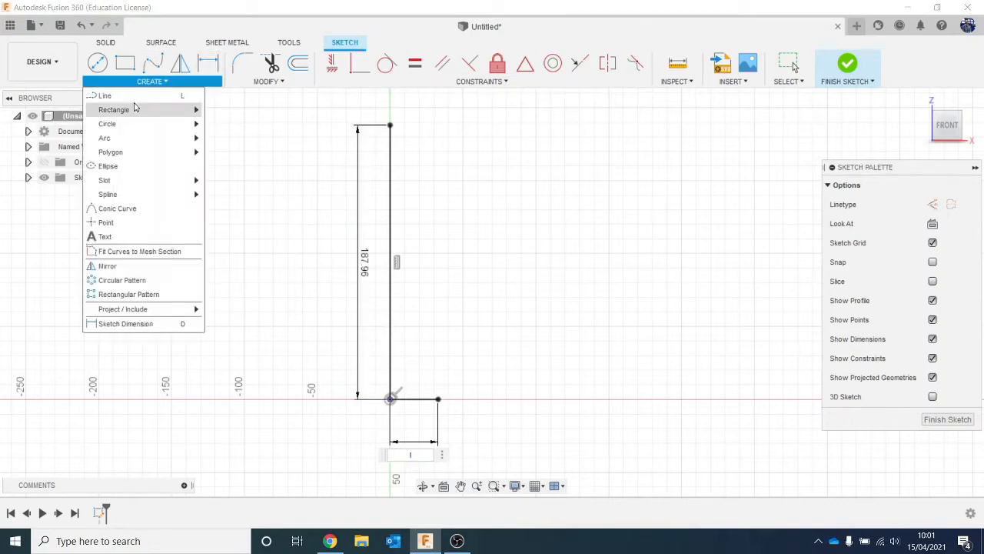
{"action": "left_click", "coordinate": [138, 95]}
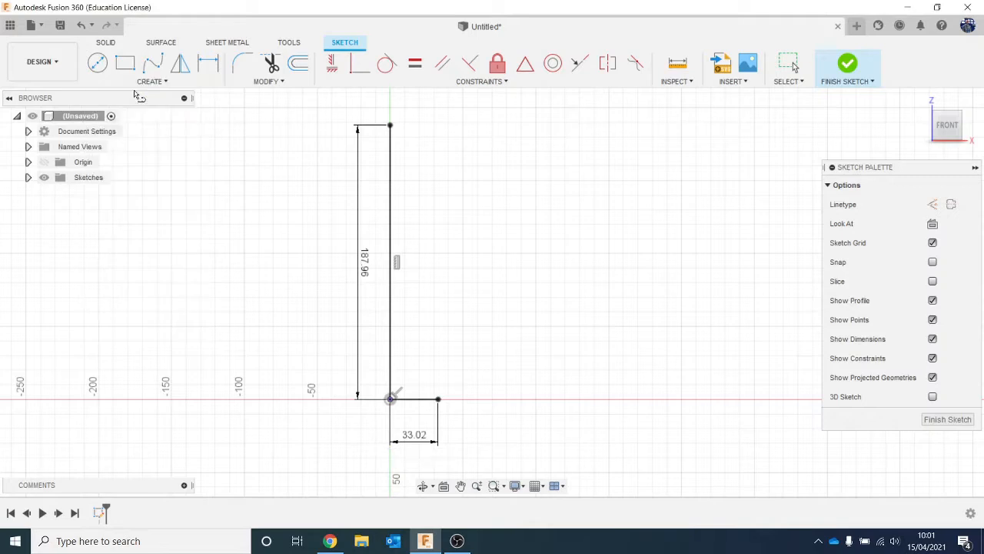
{"action": "left_click", "coordinate": [390, 125]}
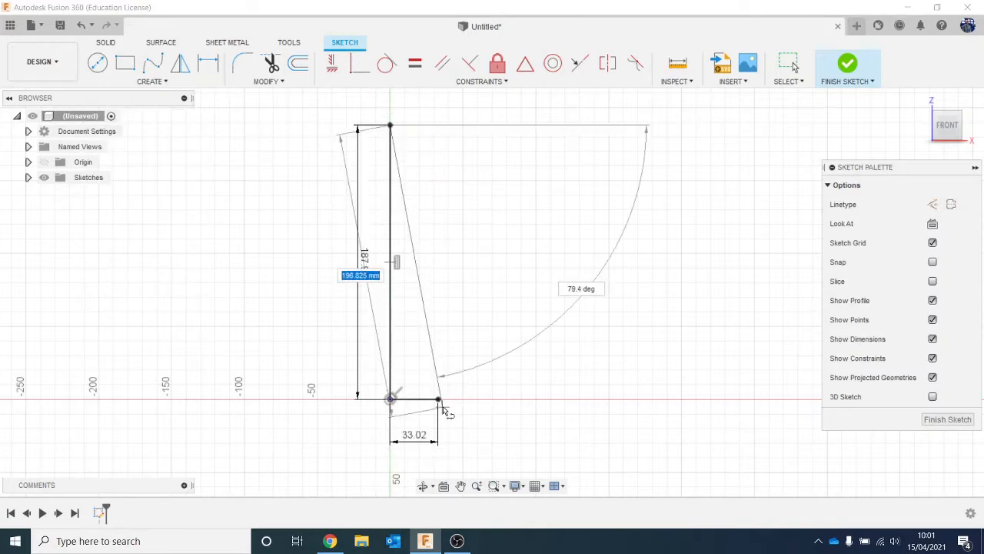
{"action": "left_click", "coordinate": [439, 125]}
{"action": "left_click_drag", "start_coordinate": [439, 127], "coordinate": [444, 392]}
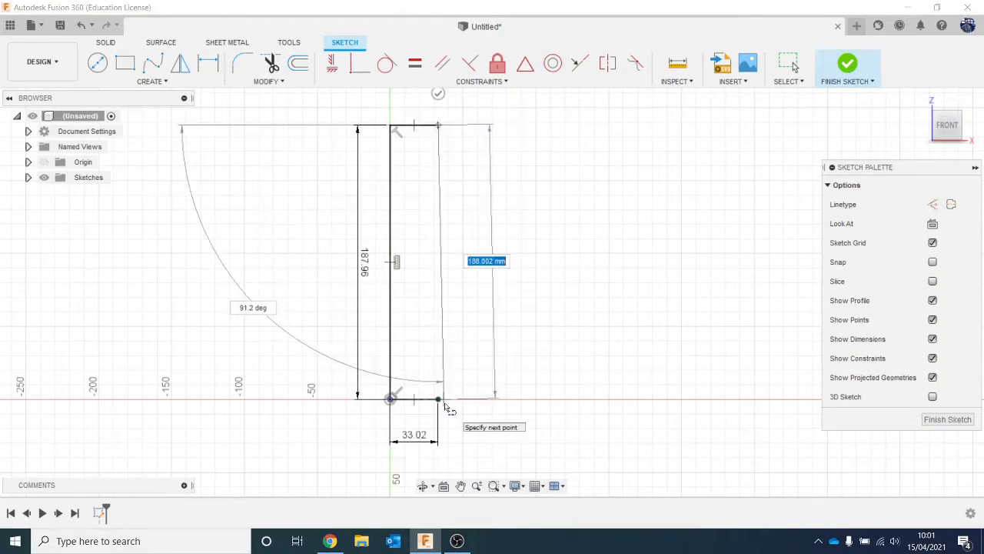
{"action": "left_click", "coordinate": [439, 398]}
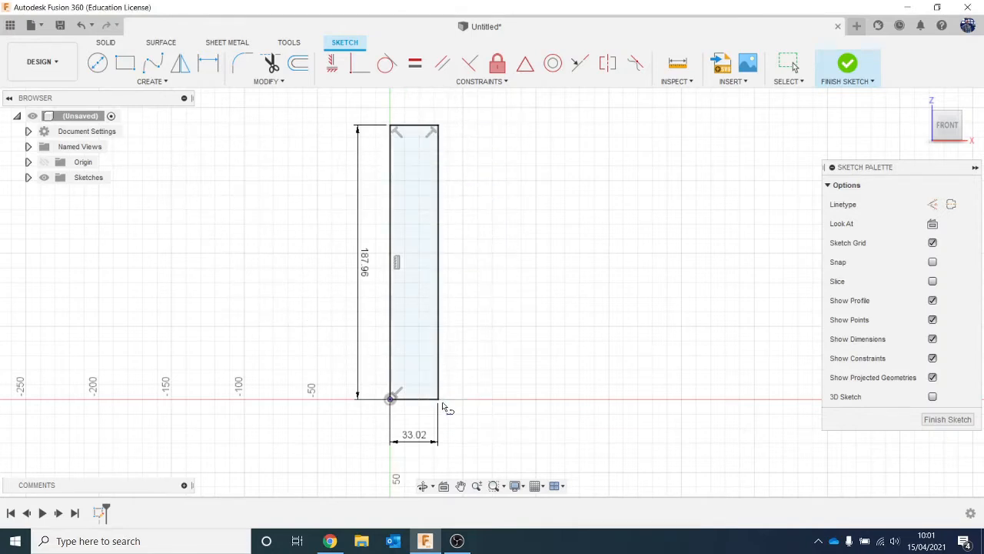
{"action": "left_click", "coordinate": [847, 64]}
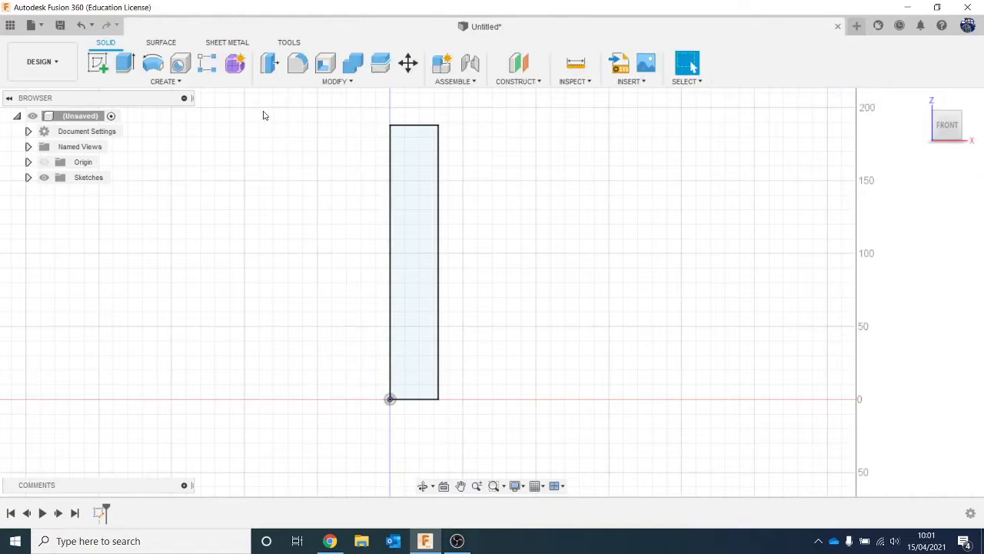
- Revolve the rectangular profile 360 degrees about its vertical line through the origin as a new body
{"action": "left_click", "coordinate": [153, 63]}
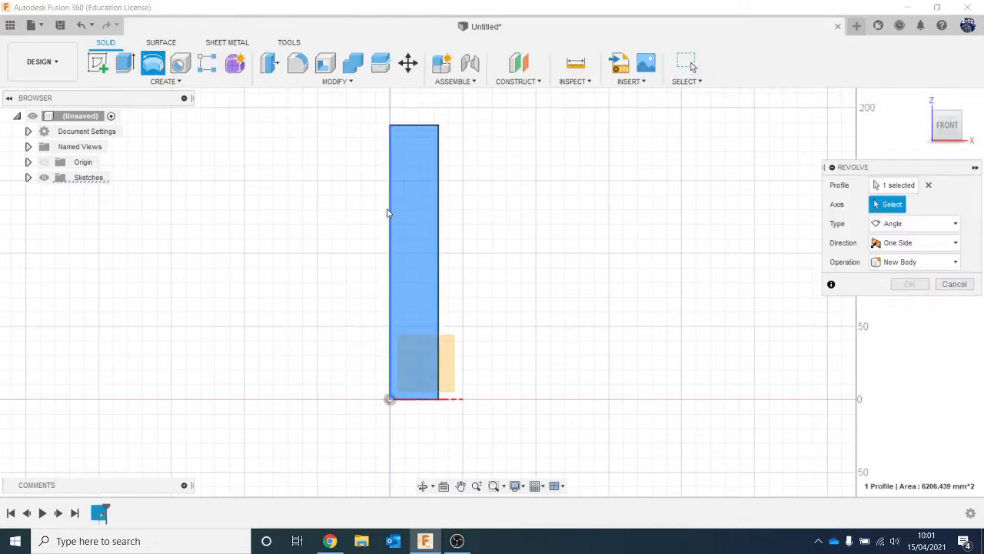
{"action": "left_click", "coordinate": [391, 212]}
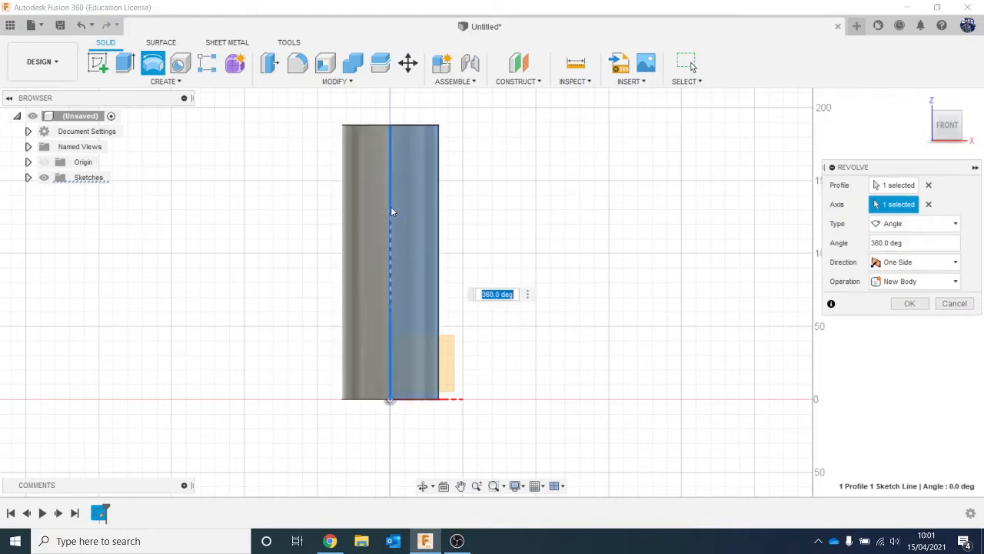
{"action": "left_click", "coordinate": [909, 303]}
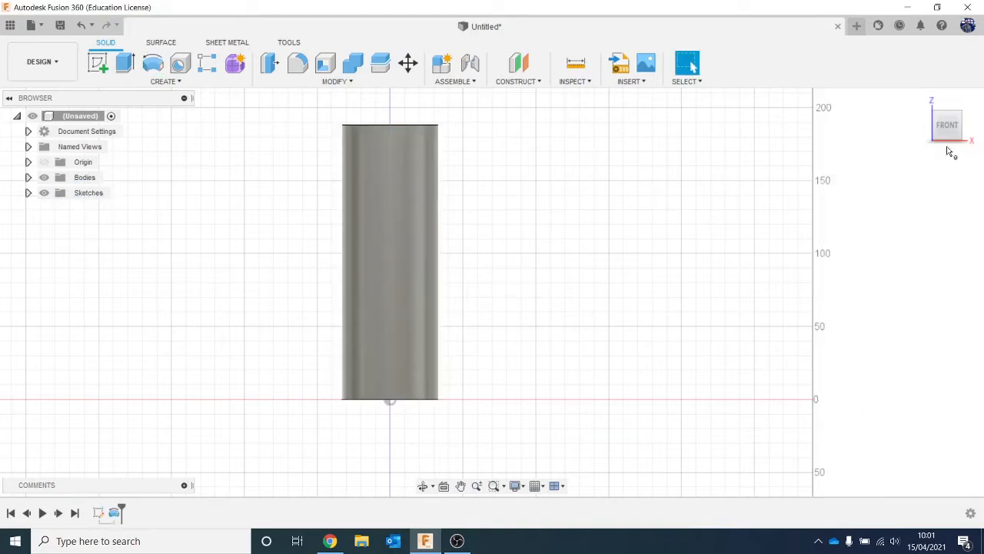
{"action": "left_click_drag", "start_coordinate": [952, 130], "coordinate": [915, 132]}
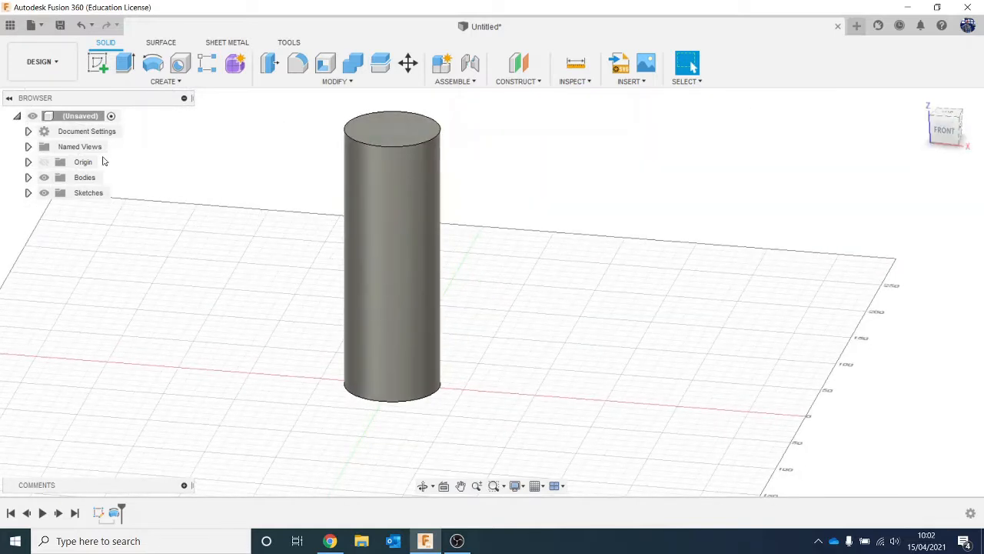
{"action": "left_click", "coordinate": [176, 81]}
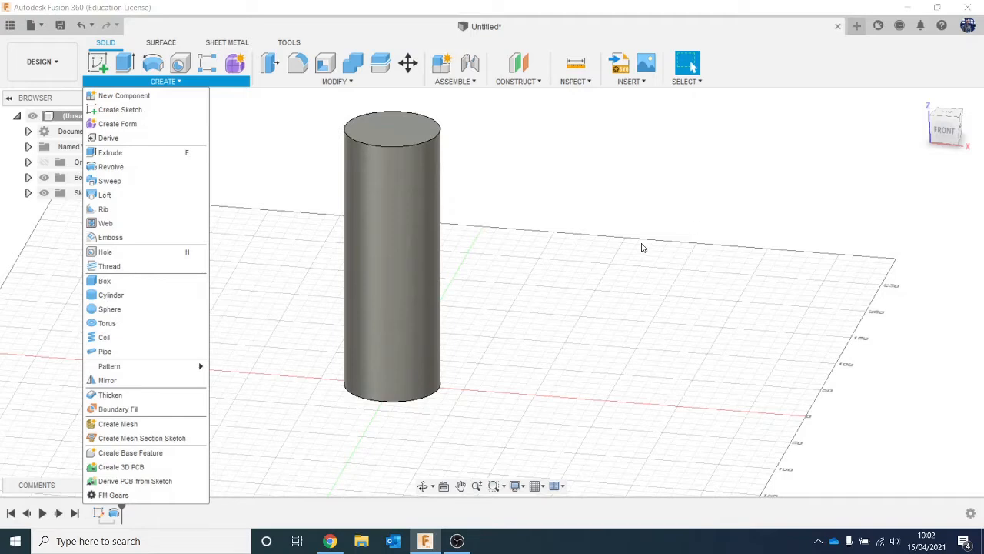
{"action": "left_click", "coordinate": [643, 247]}
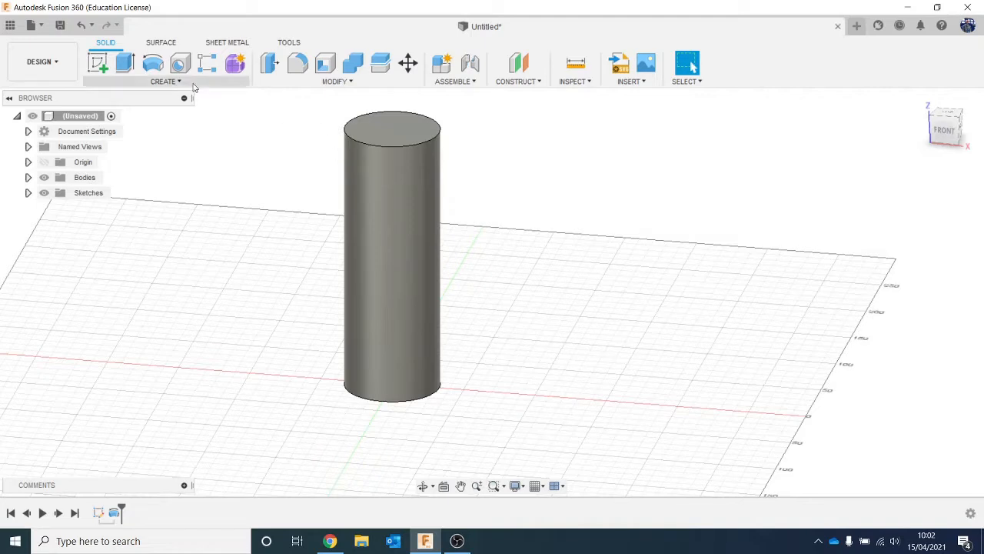
{"action": "left_click", "coordinate": [167, 81]}
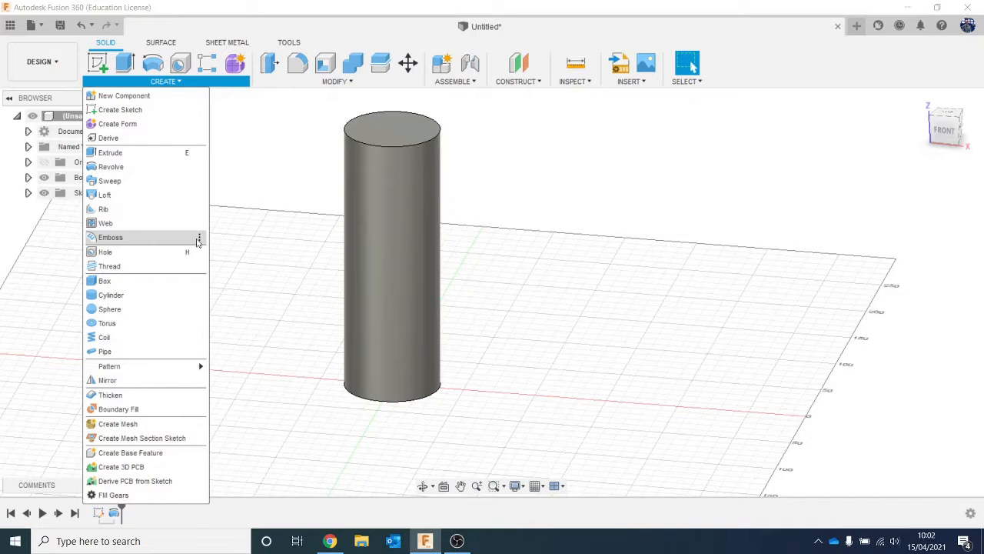
- Create an offset plane 9.05 mm below the can's top face, inside the body
{"action": "left_click", "coordinate": [575, 286]}
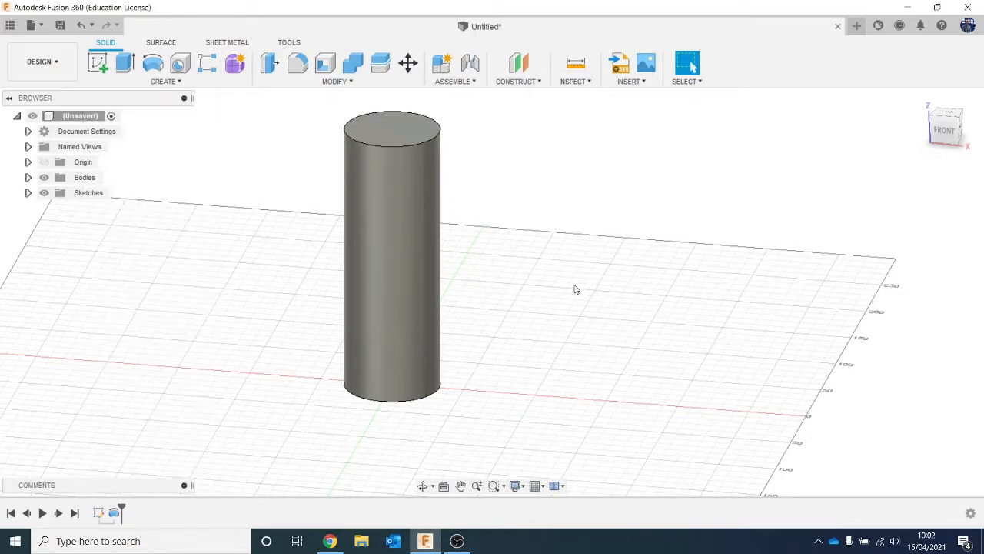
{"action": "left_click", "coordinate": [950, 142]}
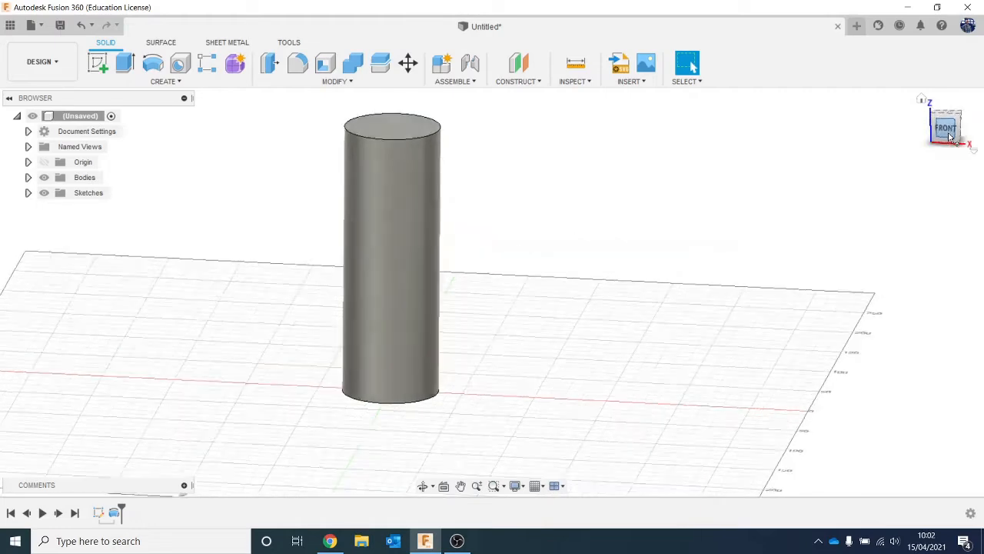
{"action": "middle_click_drag", "start_coordinate": [494, 275], "coordinate": [488, 299]}
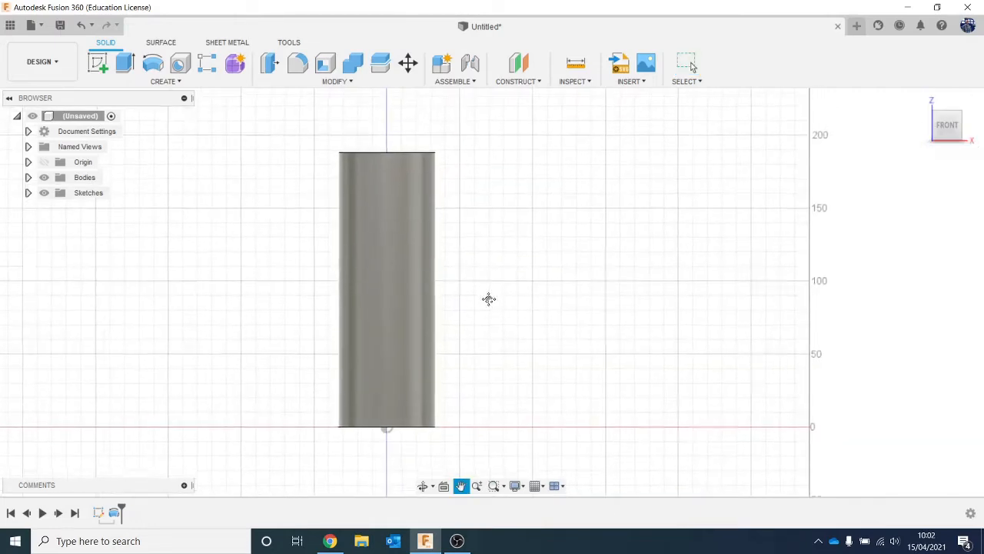
{"action": "scroll", "coordinate": [436, 213], "scroll_direction": "up", "scroll_amount": 1}
{"action": "scroll", "coordinate": [204, 183], "scroll_direction": "down", "scroll_amount": 1}
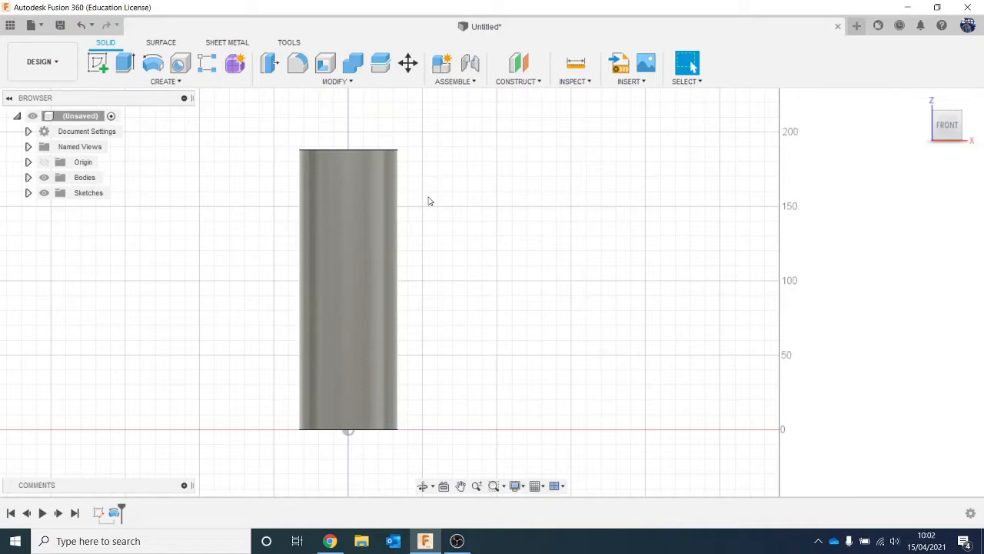
{"action": "left_click", "coordinate": [519, 63]}
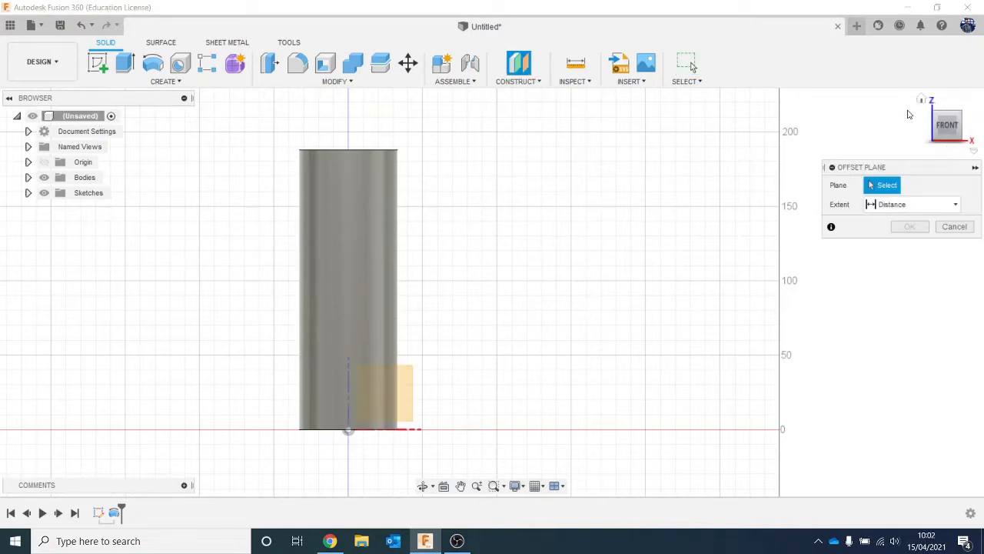
{"action": "left_click_drag", "start_coordinate": [937, 128], "coordinate": [922, 144]}
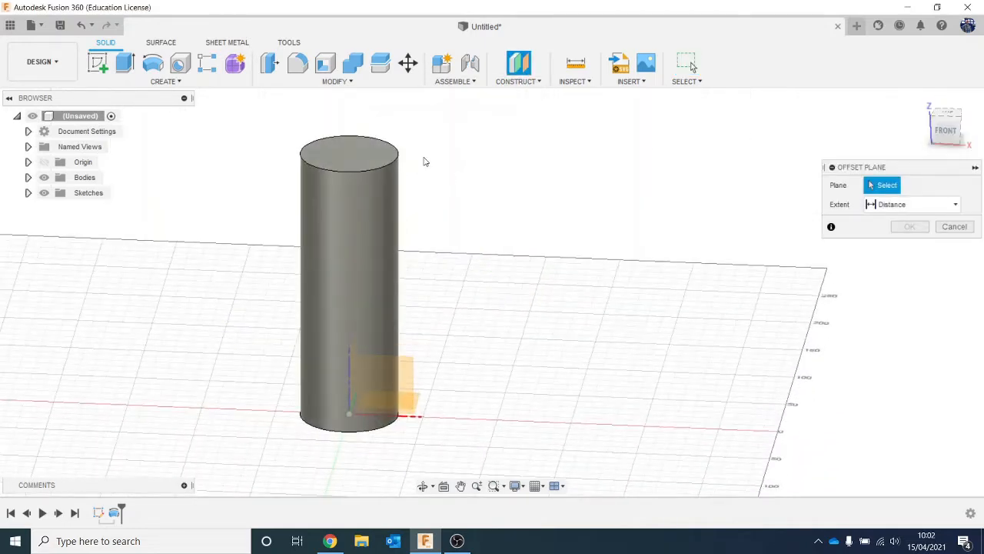
{"action": "left_click", "coordinate": [360, 146]}
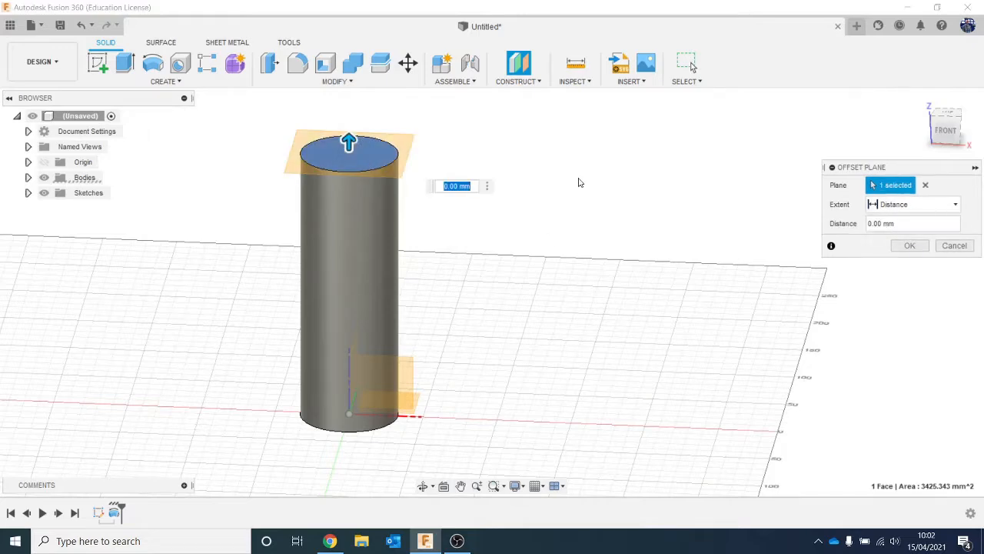
{"action": "left_click", "coordinate": [953, 144]}
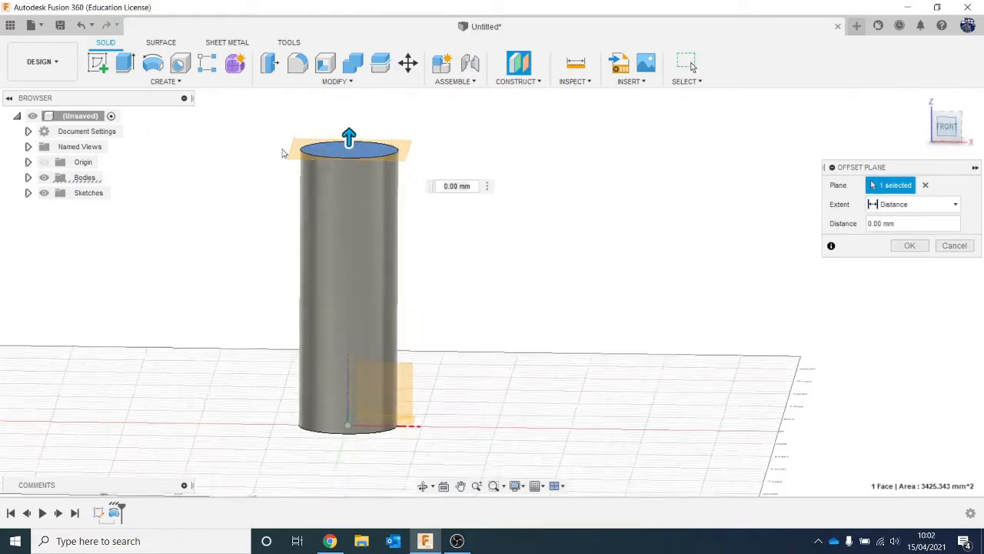
{"action": "left_click_drag", "start_coordinate": [349, 136], "coordinate": [355, 149]}
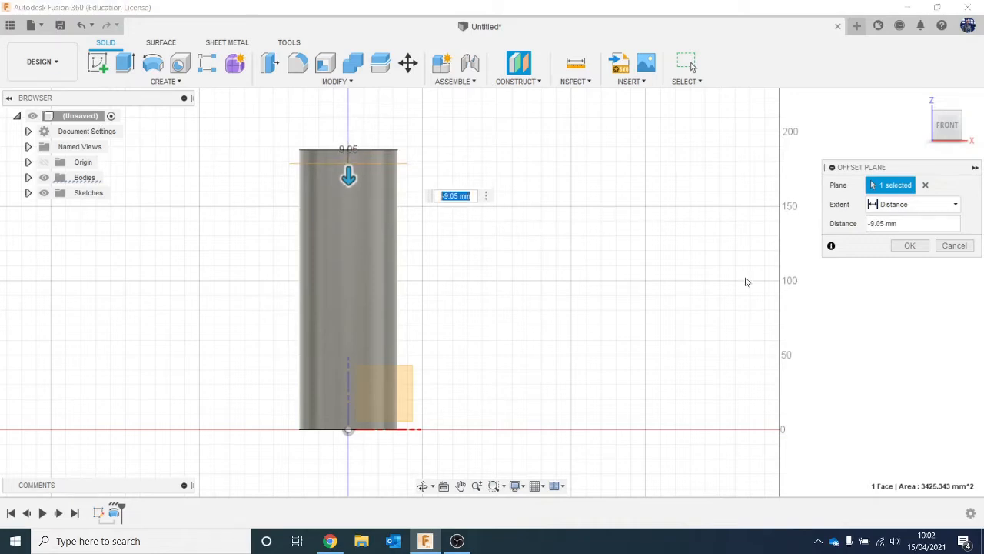
{"action": "left_click", "coordinate": [908, 245]}
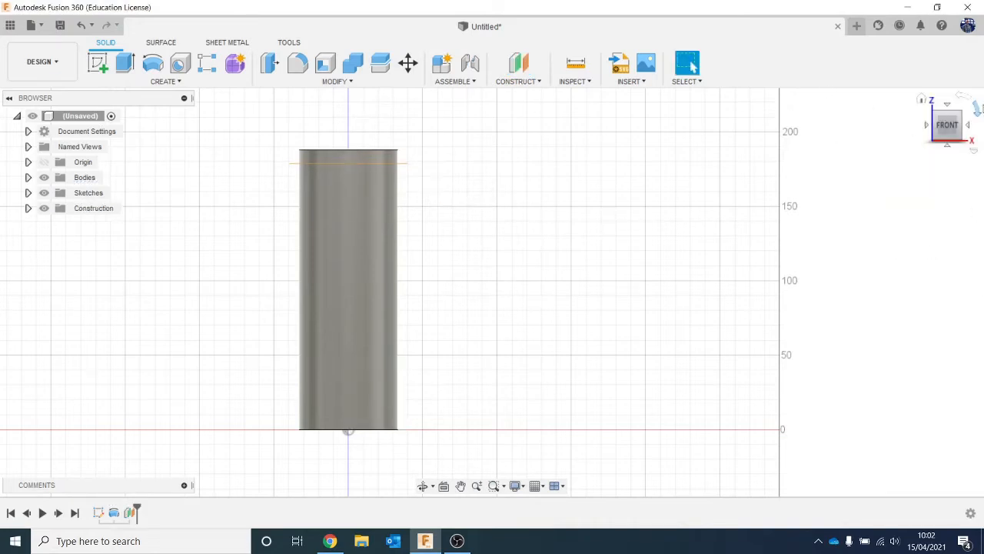
- Split the can body with the offset plane near the top, keeping the splitting tool extended
{"action": "left_click_drag", "start_coordinate": [948, 131], "coordinate": [931, 141]}
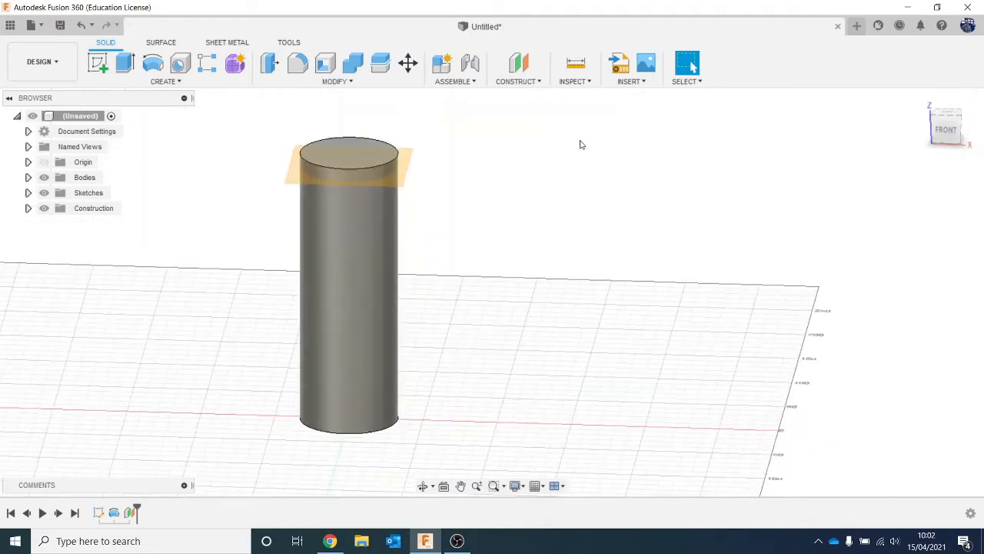
{"action": "left_click", "coordinate": [196, 86]}
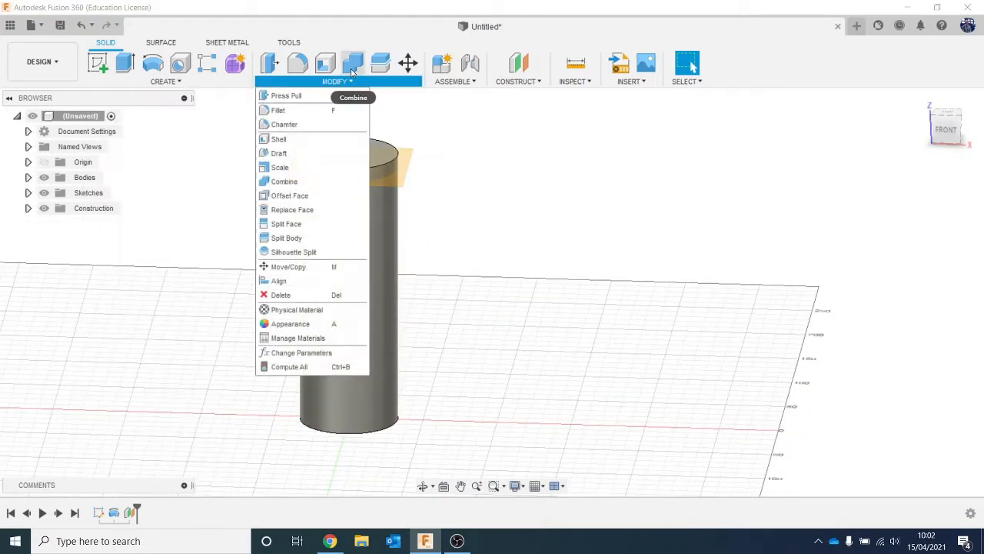
{"action": "left_click", "coordinate": [380, 62]}
{"action": "left_click", "coordinate": [332, 264]}
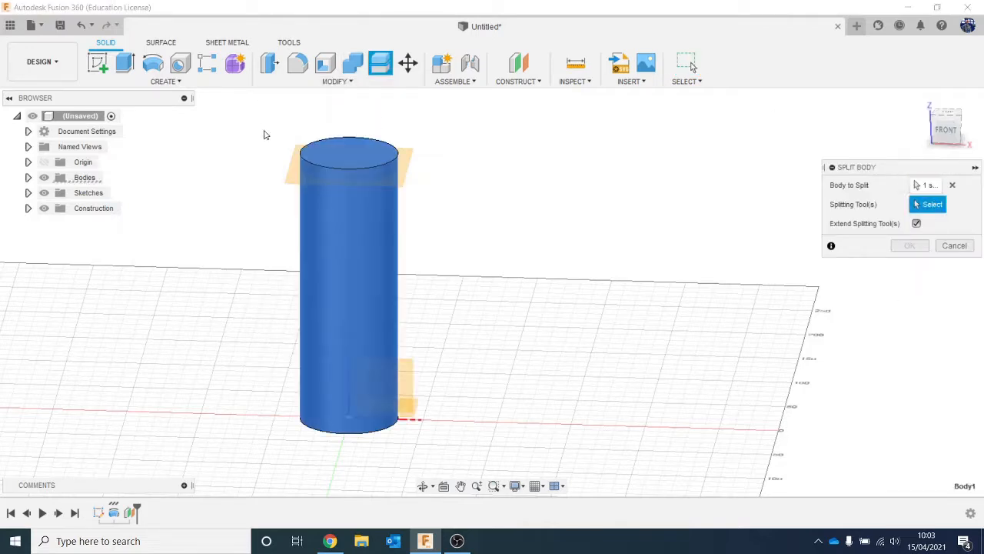
{"action": "left_click", "coordinate": [291, 171]}
{"action": "left_click", "coordinate": [896, 226]}
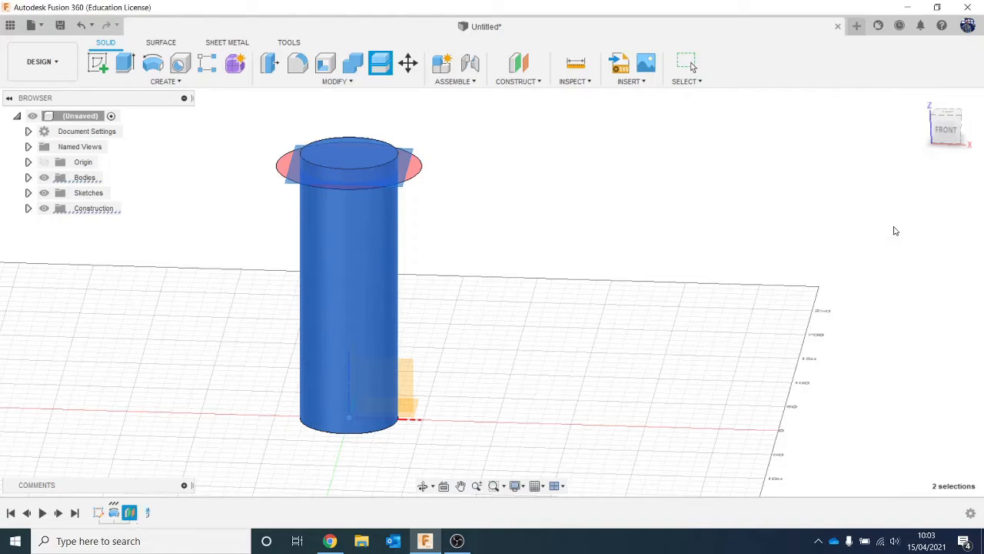
- Hide the construction plane used for the split
{"action": "scroll", "coordinate": [431, 157], "scroll_direction": "up", "scroll_amount": 2}
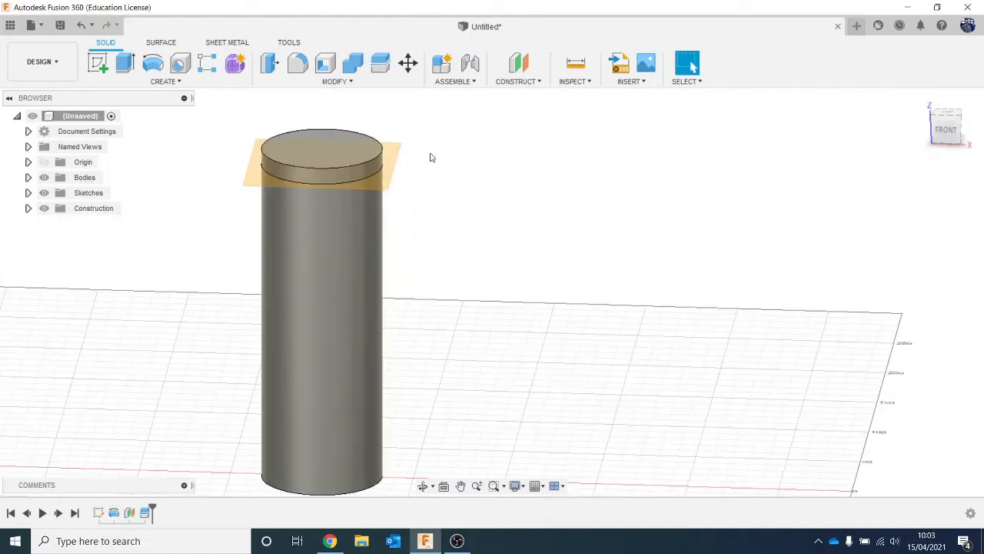
{"action": "left_click", "coordinate": [392, 162]}
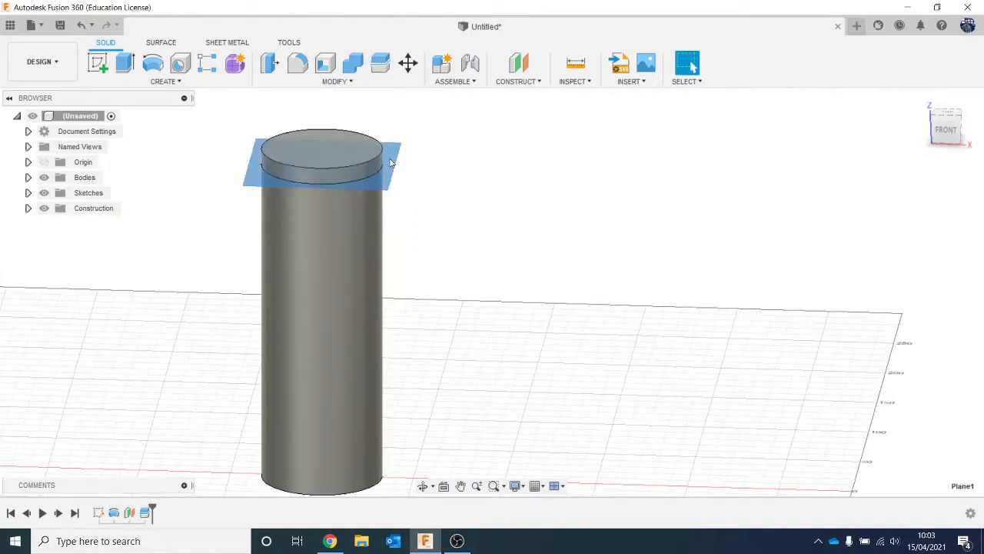
{"action": "left_click", "coordinate": [476, 245]}
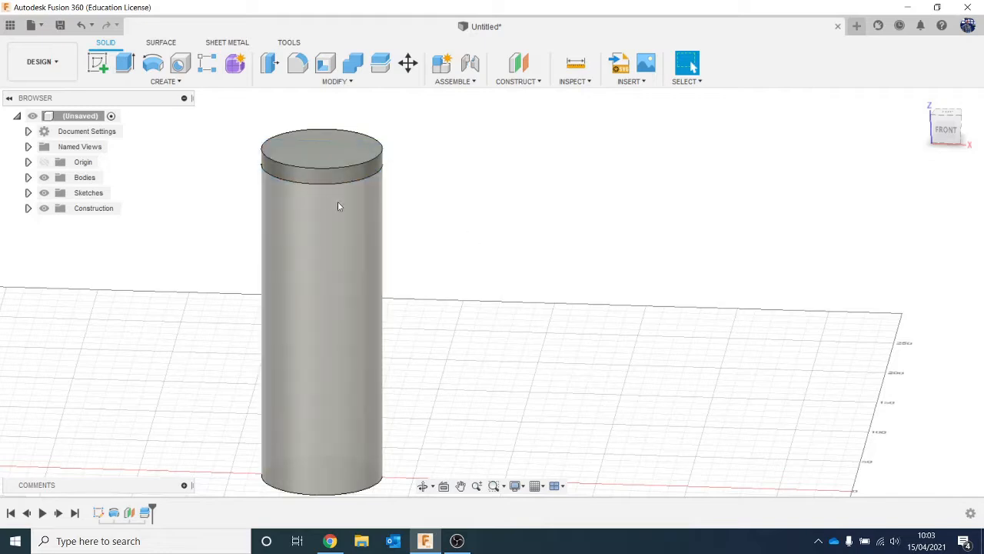
- Set up a one-sided -12 deg Draft on the upper slice's side face, with the slice's bottom face as pull direction
{"action": "left_click", "coordinate": [293, 83]}
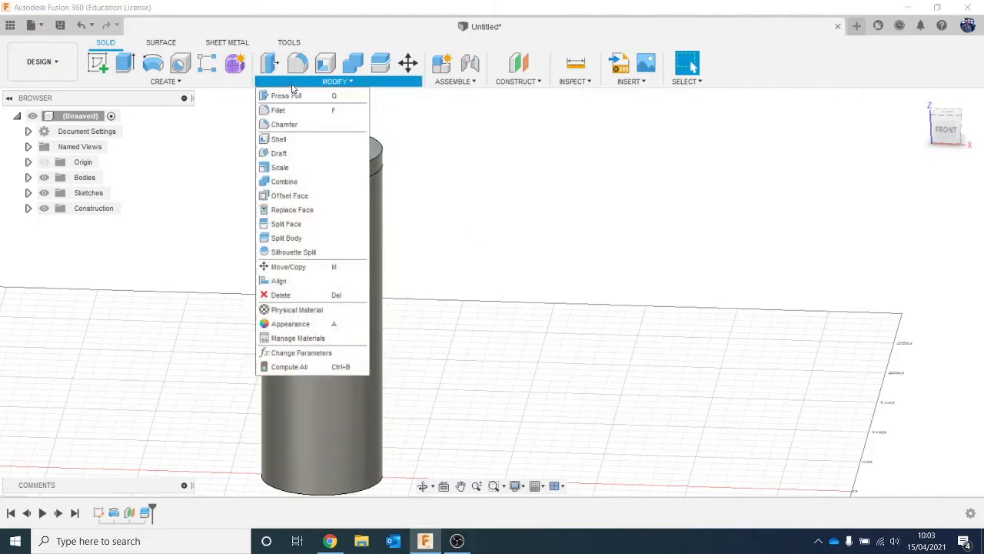
{"action": "left_click", "coordinate": [320, 154]}
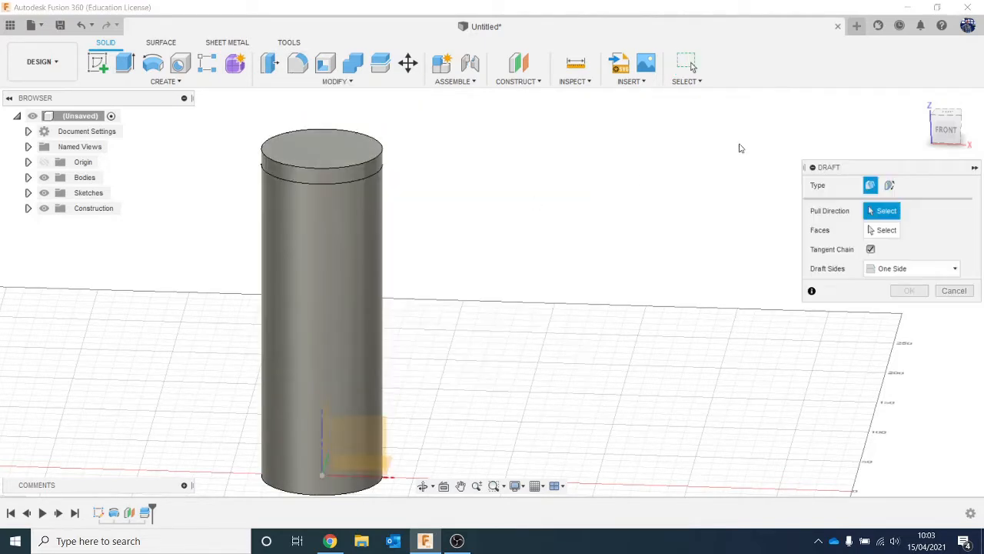
{"action": "left_click_drag", "start_coordinate": [953, 132], "coordinate": [953, 143]}
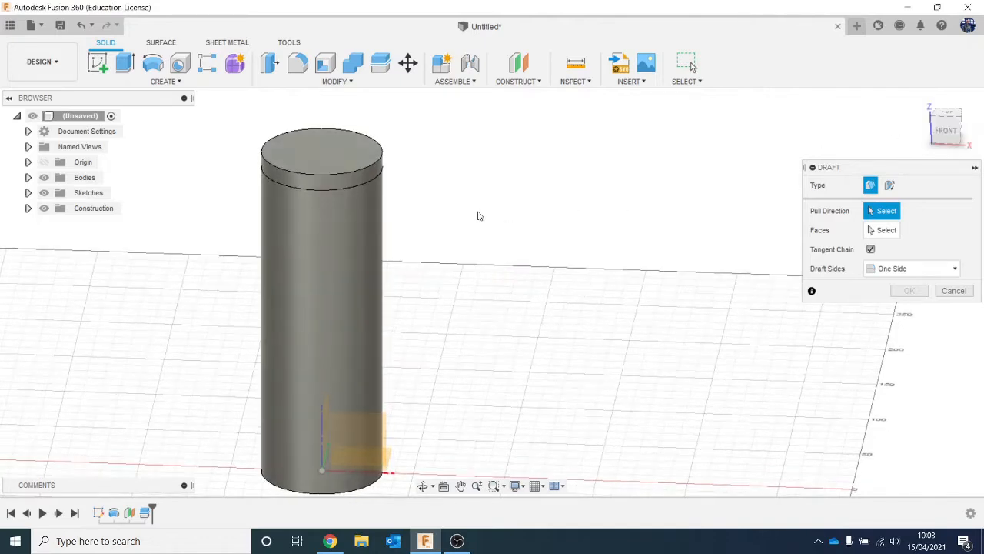
{"action": "left_click", "coordinate": [333, 185]}
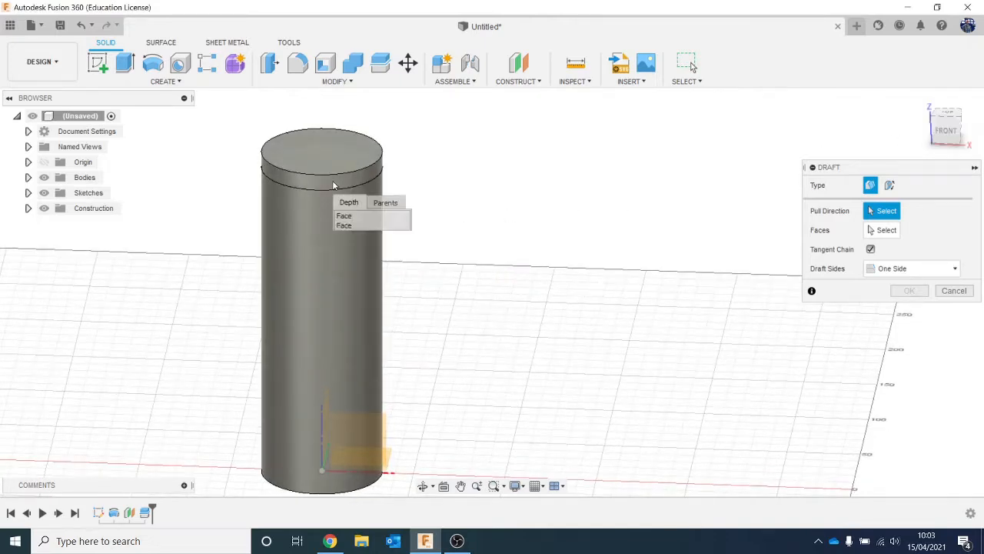
{"action": "left_click", "coordinate": [362, 218]}
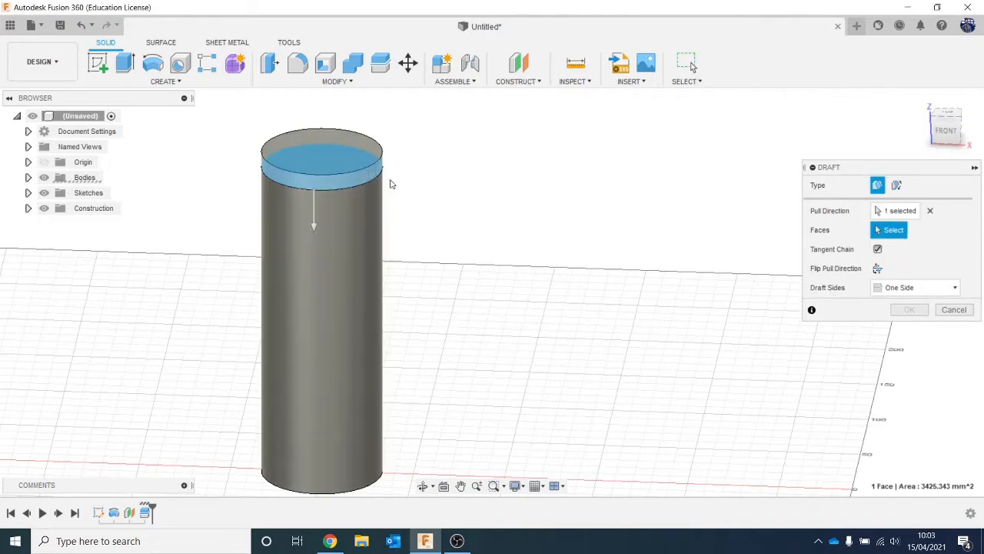
{"action": "left_click", "coordinate": [351, 181]}
{"action": "mouse_move", "coordinate": [351, 249]}
{"action": "left_mouse_down"}
{"action": "mouse_move", "coordinate": [372, 248]}
{"action": "mouse_move", "coordinate": [317, 253]}
{"action": "mouse_move", "coordinate": [398, 268]}
{"action": "mouse_move", "coordinate": [358, 270]}
{"action": "mouse_move", "coordinate": [356, 257]}
{"action": "left_mouse_up"}
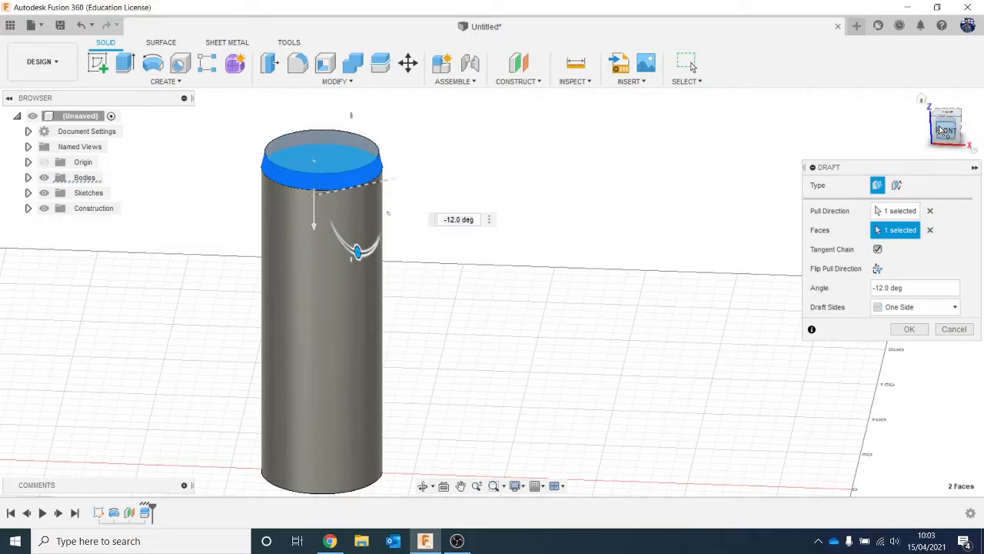
- Steepen the draft on the upper slice's side so it tapers more strongly inward toward the top, and apply it
{"action": "left_click_drag", "start_coordinate": [942, 133], "coordinate": [937, 127]}
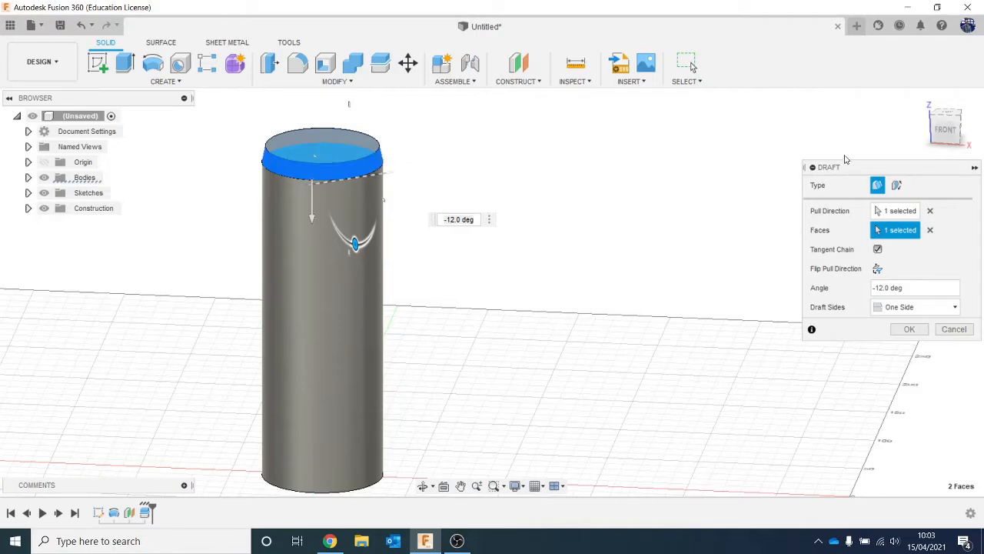
{"action": "left_click", "coordinate": [951, 136]}
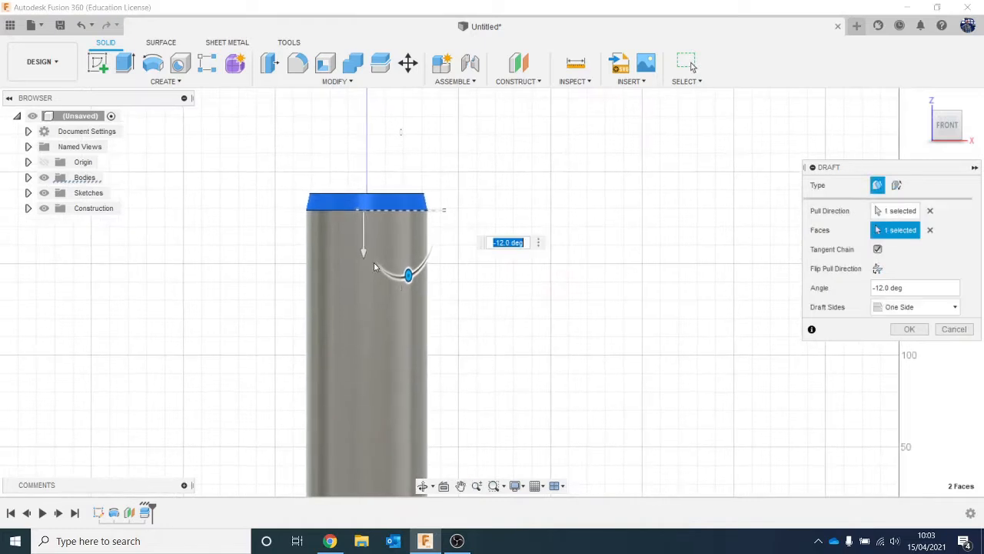
{"action": "scroll", "coordinate": [373, 264], "scroll_direction": "up", "scroll_amount": 2}
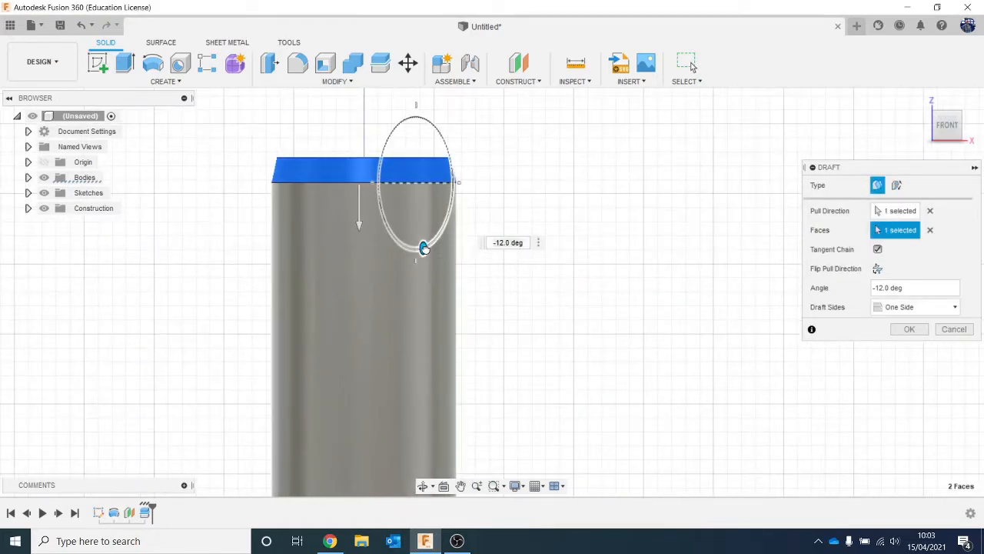
{"action": "left_click_drag", "start_coordinate": [424, 247], "coordinate": [448, 264]}
{"action": "left_click", "coordinate": [909, 329]}
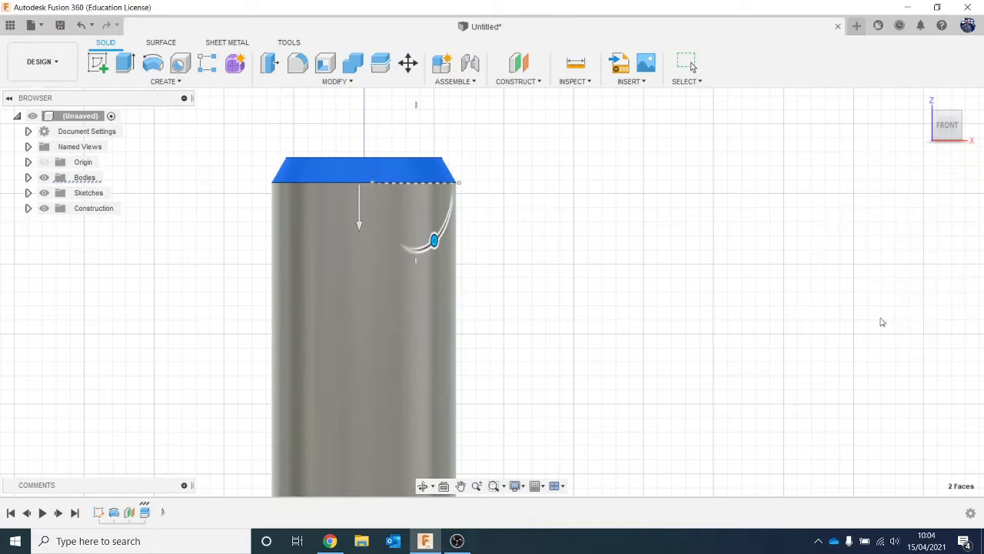
- Combine the main can body with the tapered top slice using the Join operation
{"action": "scroll", "coordinate": [518, 341], "scroll_direction": "down", "scroll_amount": 4}
{"action": "middle_click_drag", "start_coordinate": [527, 354], "coordinate": [511, 264]}
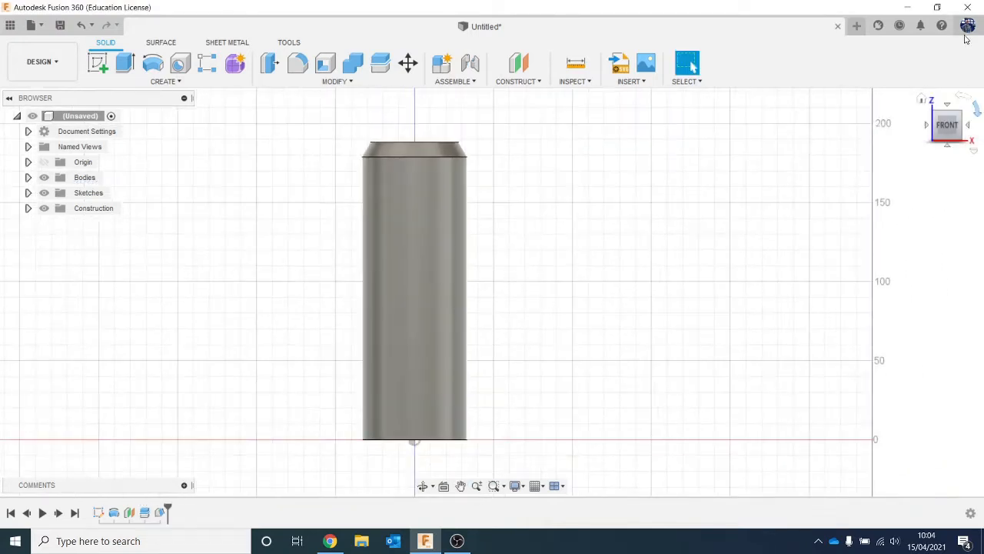
{"action": "left_click_drag", "start_coordinate": [946, 128], "coordinate": [915, 146]}
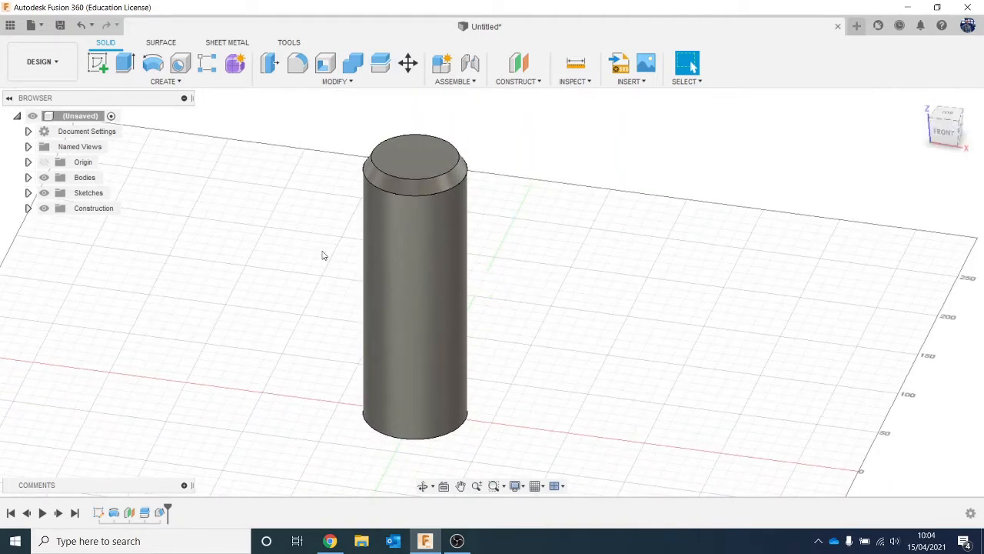
{"action": "scroll", "coordinate": [339, 236], "scroll_direction": "up", "scroll_amount": 2}
{"action": "scroll", "coordinate": [339, 236], "scroll_direction": "down", "scroll_amount": 1}
{"action": "middle_click_drag", "start_coordinate": [339, 236], "coordinate": [316, 269]}
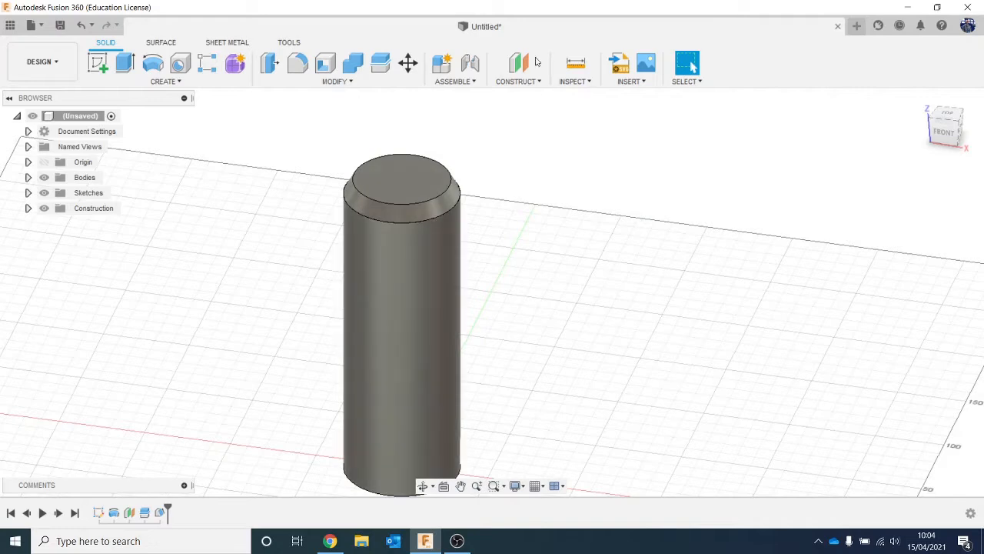
{"action": "left_click", "coordinate": [351, 61]}
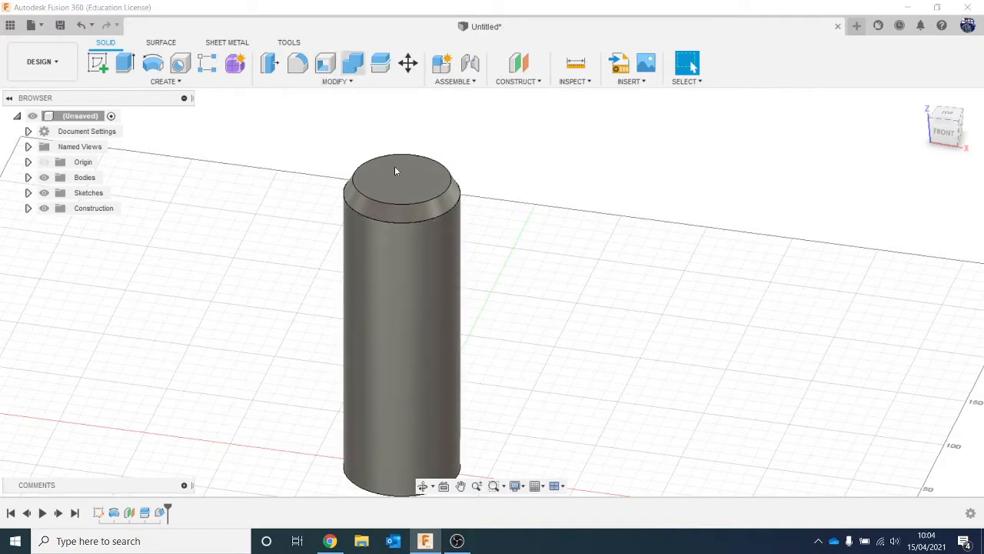
{"action": "left_click", "coordinate": [423, 279]}
{"action": "left_click", "coordinate": [402, 185]}
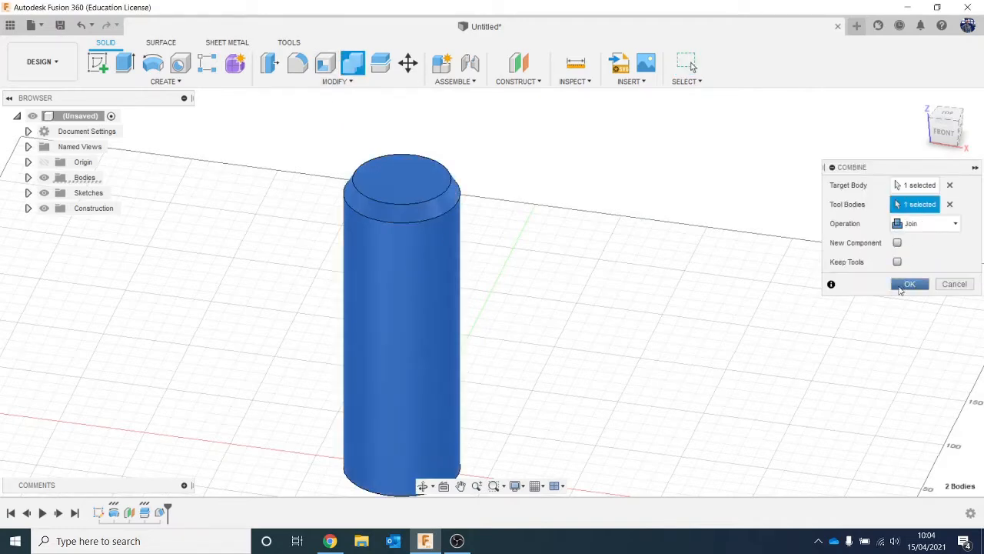
{"action": "left_click", "coordinate": [900, 287]}
- Create a sketch on the can's top face and offset its circular edge inward by about 2.27 mm
{"action": "scroll", "coordinate": [376, 213], "scroll_direction": "up", "scroll_amount": 2}
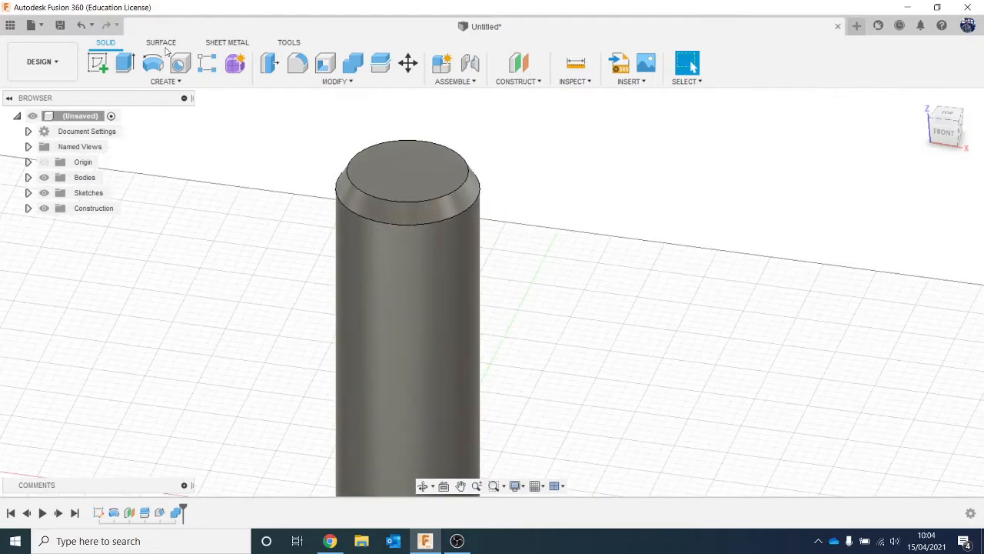
{"action": "left_click", "coordinate": [98, 63]}
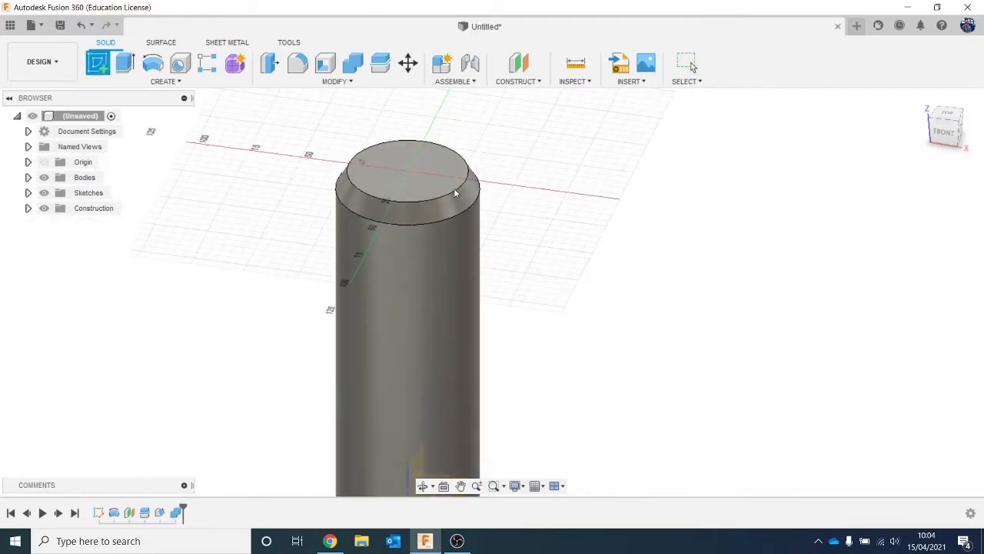
{"action": "left_click", "coordinate": [420, 166]}
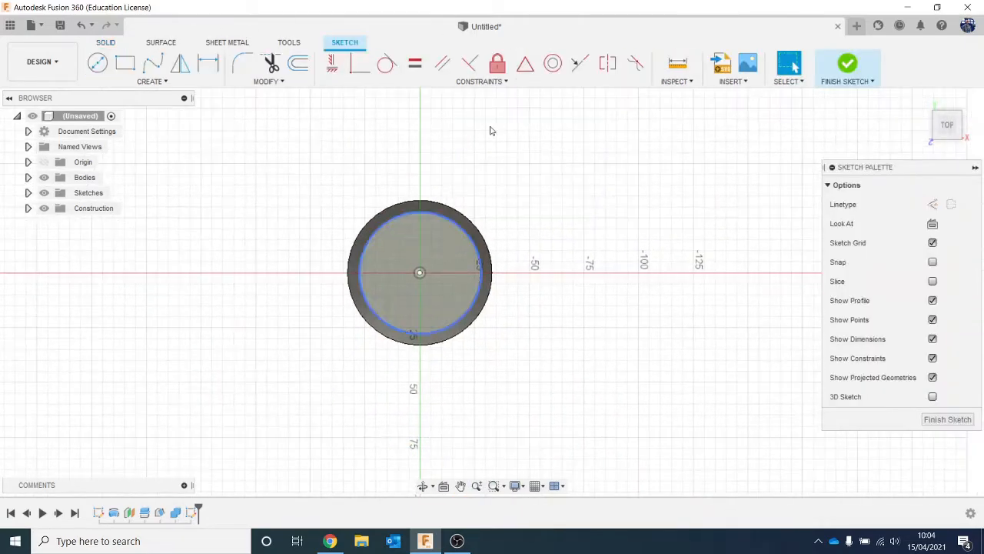
{"action": "left_click", "coordinate": [298, 63]}
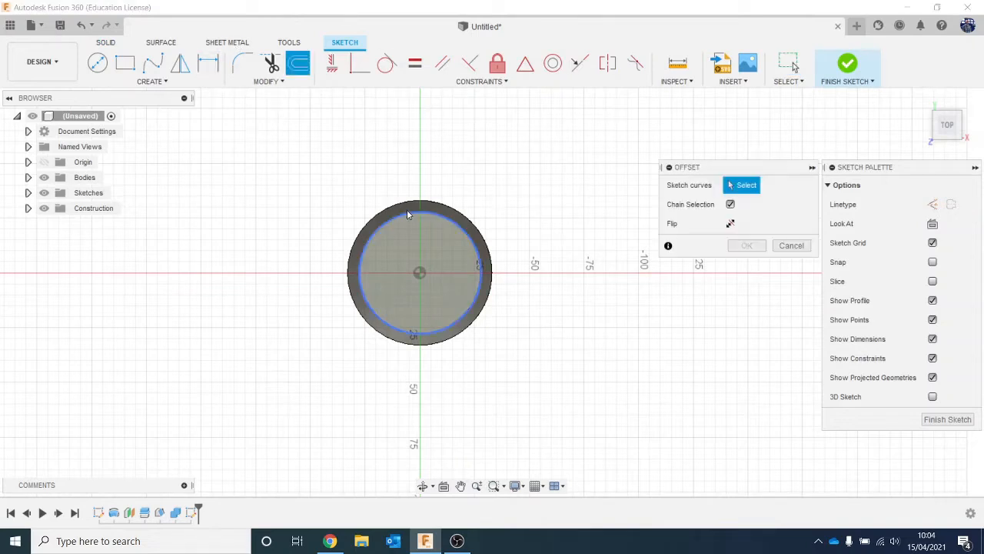
{"action": "left_click", "coordinate": [407, 212]}
{"action": "left_click_drag", "start_coordinate": [407, 212], "coordinate": [407, 220]}
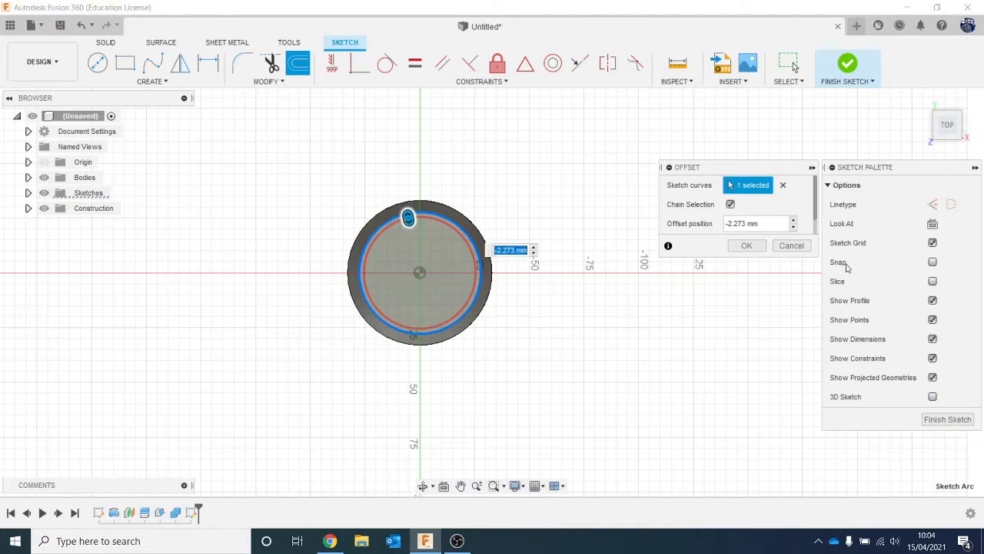
{"action": "left_click", "coordinate": [759, 246]}
- Extrude the inner circle of the top face about 7.5 mm down into the can as a cut
{"action": "left_click_drag", "start_coordinate": [953, 133], "coordinate": [951, 90]}
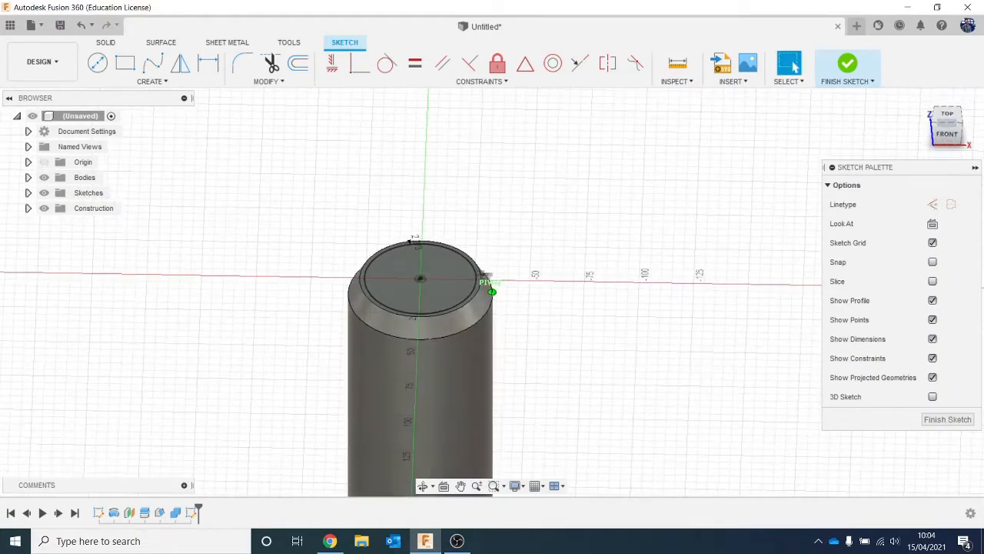
{"action": "scroll", "coordinate": [709, 369], "scroll_direction": "down", "scroll_amount": 1}
{"action": "scroll", "coordinate": [709, 369], "scroll_direction": "down", "scroll_amount": 1}
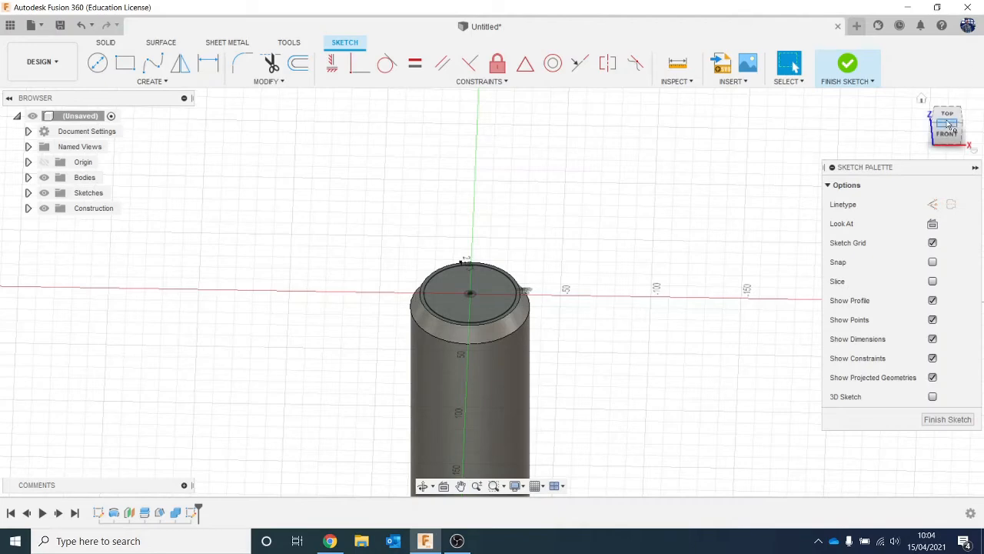
{"action": "left_click_drag", "start_coordinate": [950, 125], "coordinate": [949, 116]}
{"action": "middle_click_drag", "start_coordinate": [675, 395], "coordinate": [608, 340]}
{"action": "scroll", "coordinate": [465, 299], "scroll_direction": "up", "scroll_amount": 3}
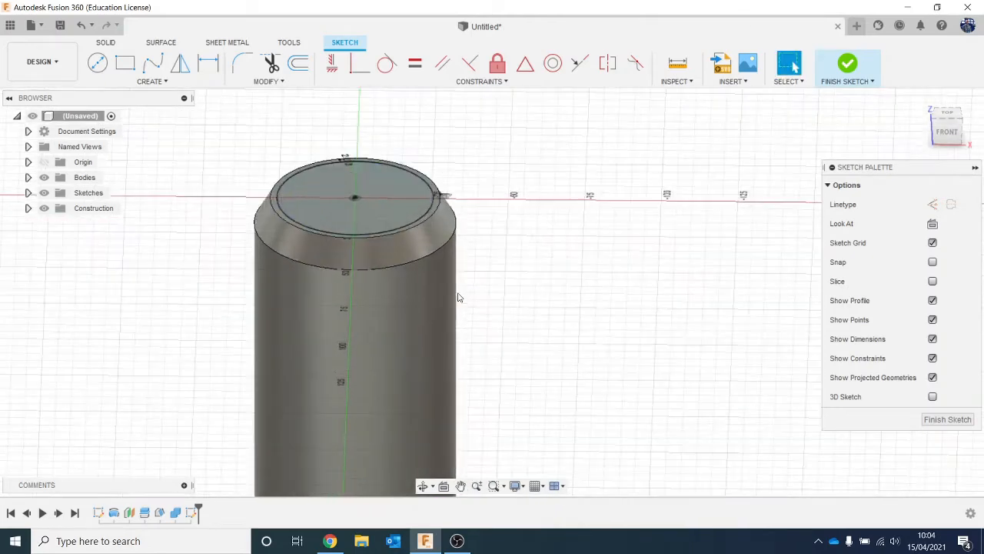
{"action": "left_click", "coordinate": [384, 226]}
{"action": "key", "text": "e"}
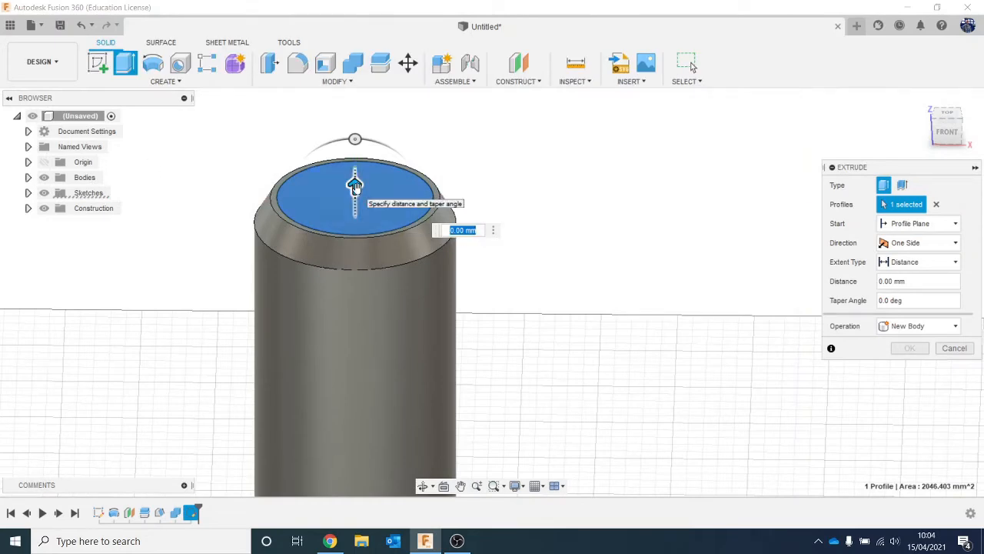
{"action": "left_click", "coordinate": [946, 137]}
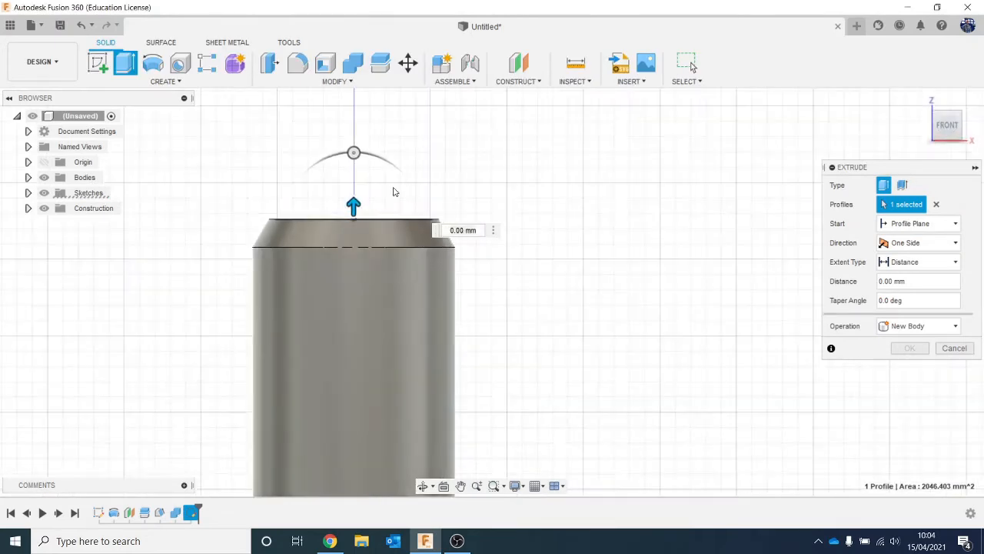
{"action": "left_click_drag", "start_coordinate": [354, 204], "coordinate": [353, 229]}
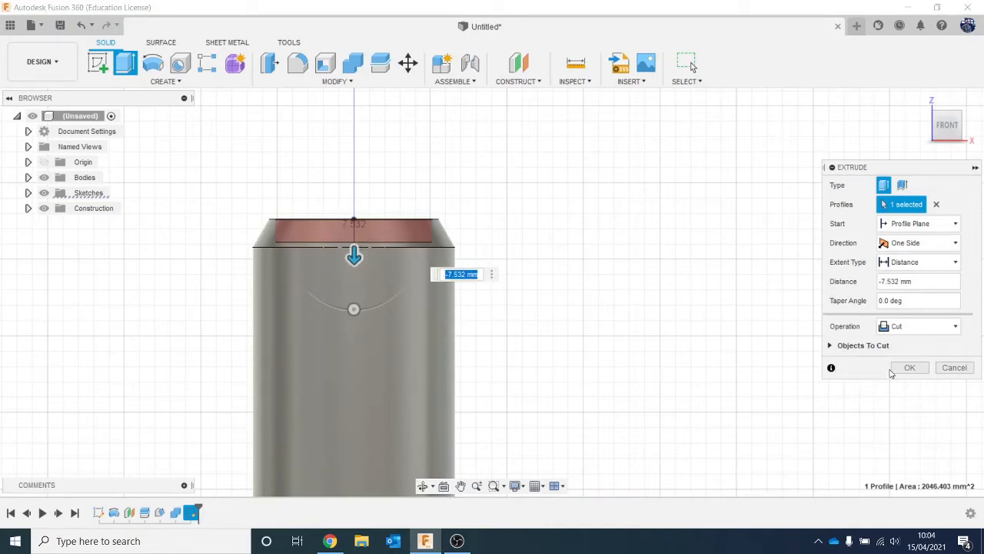
{"action": "left_click", "coordinate": [894, 370]}
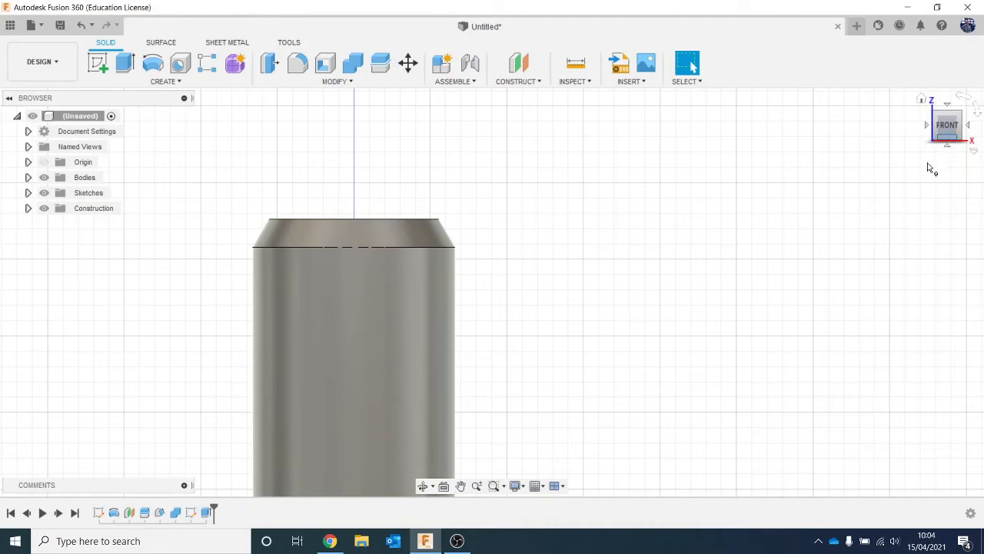
- Edit the top recess cut to reduce its depth to about 5.8 mm
{"action": "left_click_drag", "start_coordinate": [952, 133], "coordinate": [928, 154]}
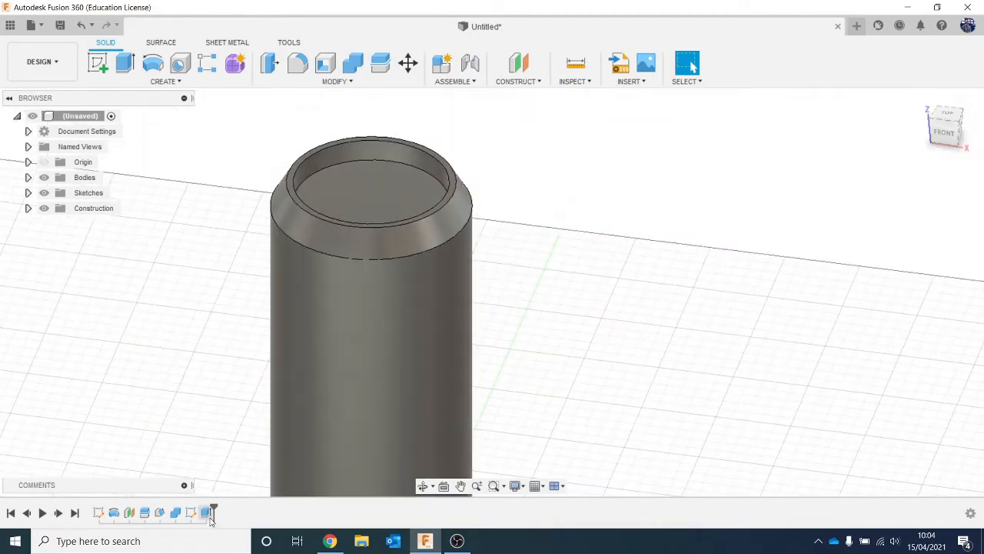
{"action": "right_click", "coordinate": [209, 515]}
{"action": "left_click", "coordinate": [238, 387]}
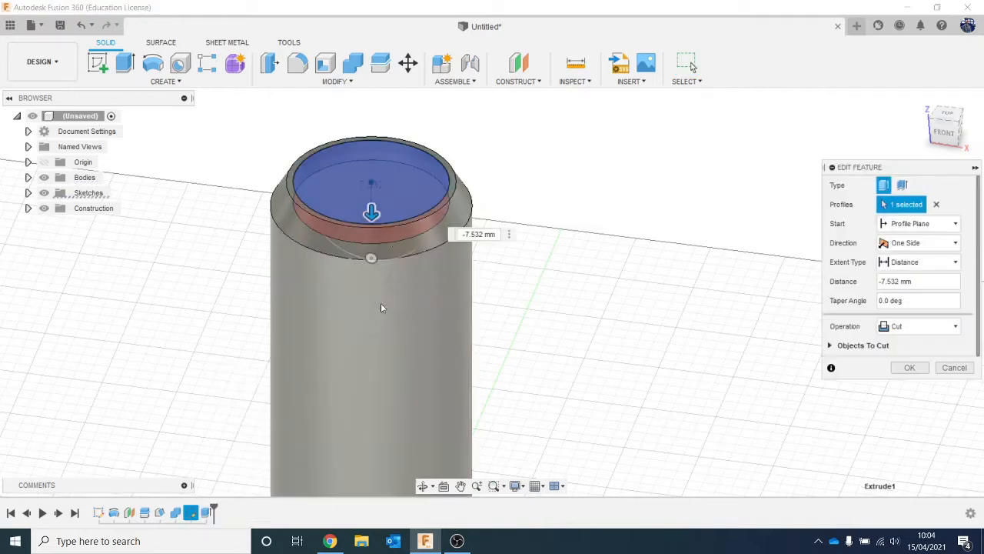
{"action": "left_click_drag", "start_coordinate": [372, 213], "coordinate": [372, 207]}
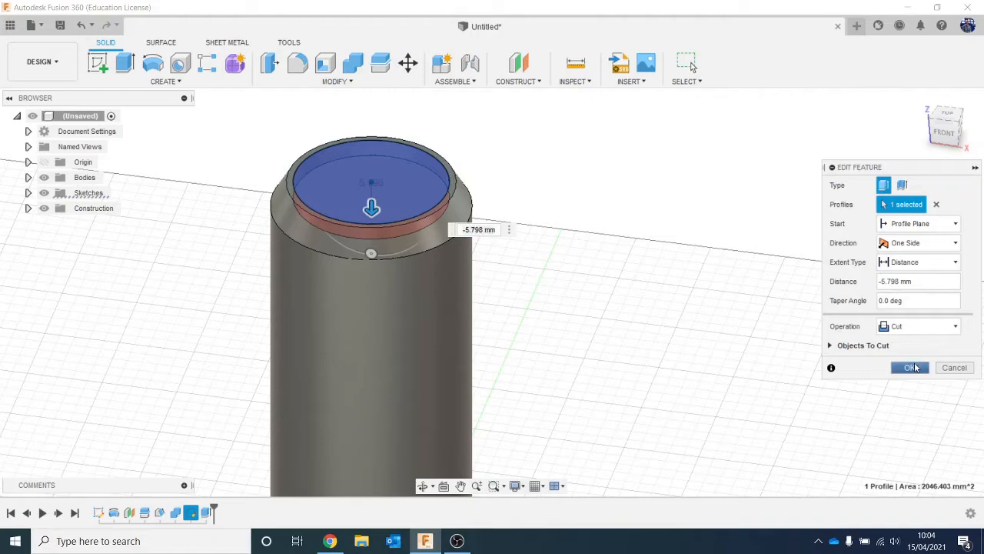
{"action": "left_click", "coordinate": [910, 367]}
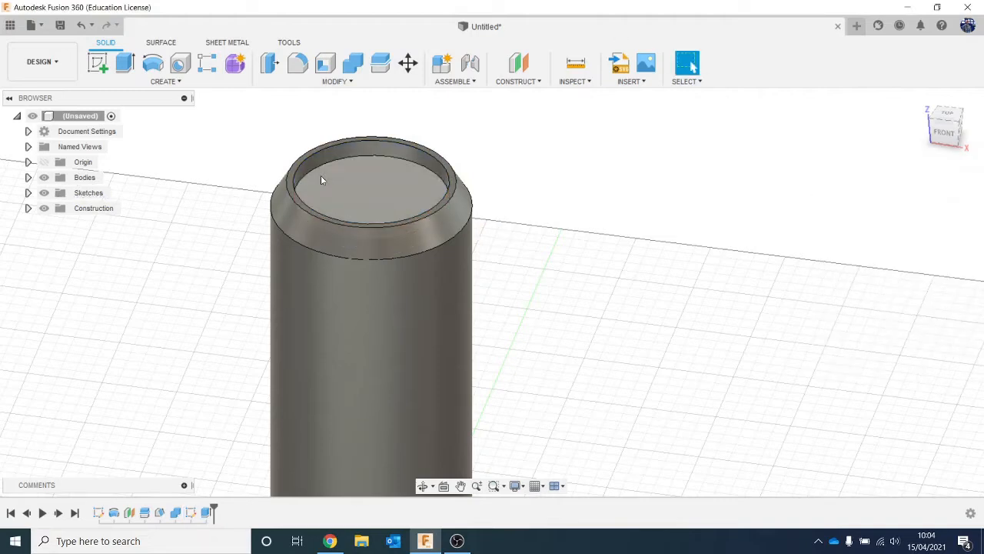
- Add a solid circular pipe with a 3.474 mm section along the outer edge of the top rim, joined to the can
{"action": "left_click", "coordinate": [203, 82]}
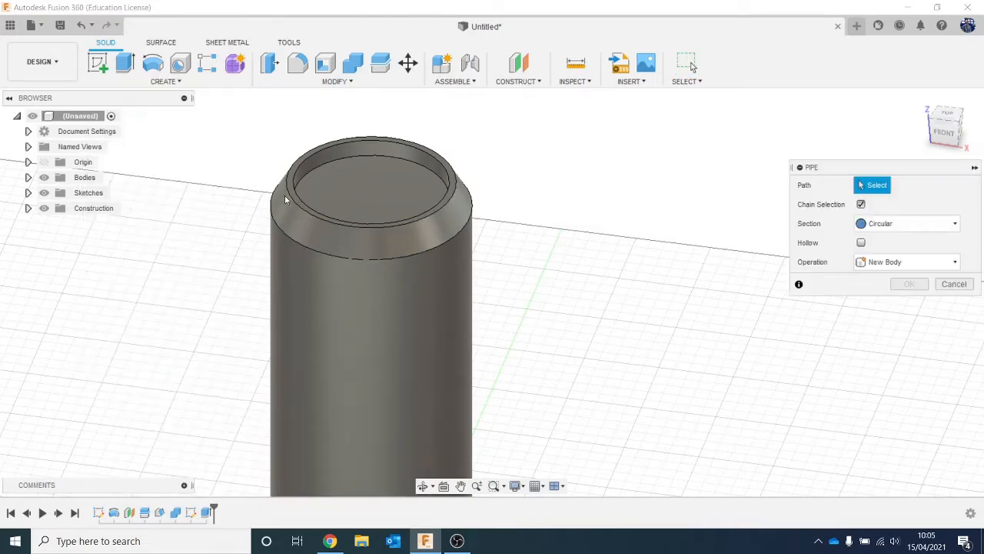
{"action": "left_click", "coordinate": [288, 201]}
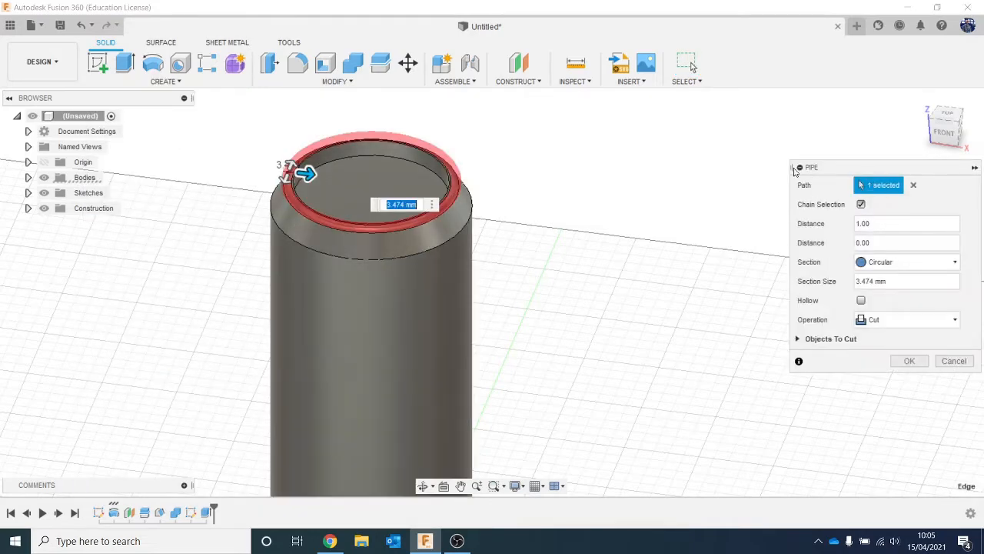
{"action": "left_click", "coordinate": [890, 321]}
{"action": "left_click", "coordinate": [896, 337]}
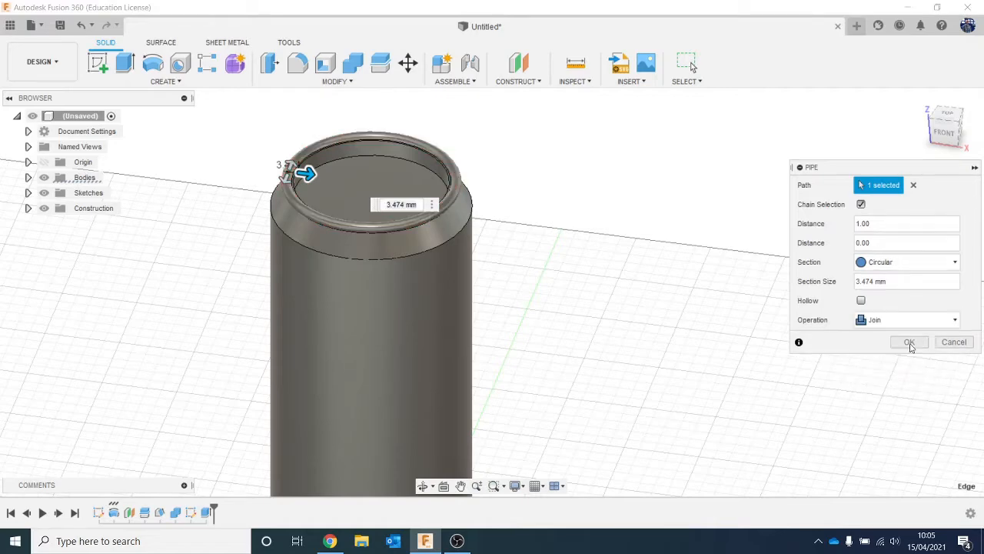
{"action": "left_click", "coordinate": [914, 343]}
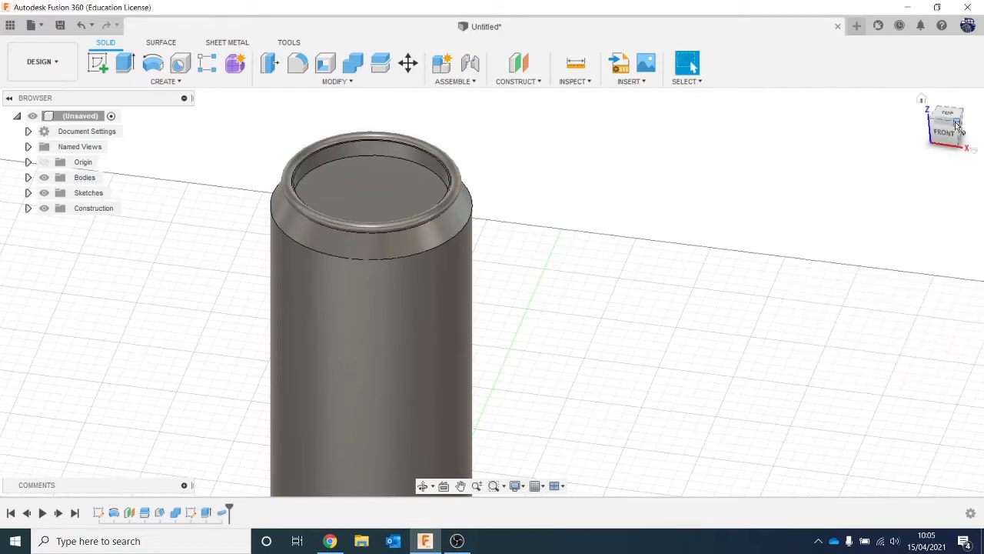
- Edit the top recess extrusion so the cut is only about 3.3 mm deep
{"action": "mouse_move", "coordinate": [942, 120]}
{"action": "left_mouse_down"}
{"action": "mouse_move", "coordinate": [975, 127]}
{"action": "mouse_move", "coordinate": [974, 109]}
{"action": "mouse_move", "coordinate": [974, 119]}
{"action": "left_mouse_up"}
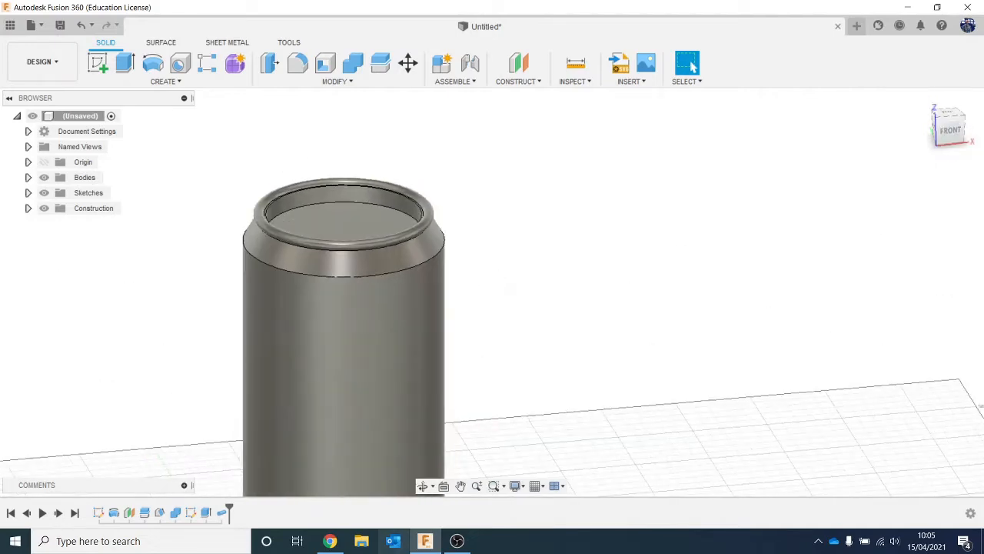
{"action": "right_click", "coordinate": [207, 512]}
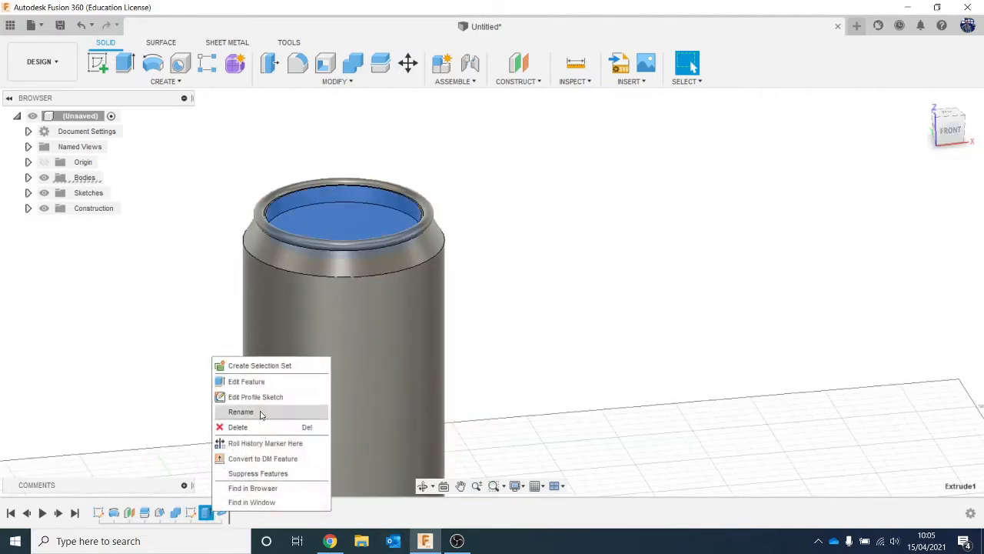
{"action": "left_click", "coordinate": [258, 381]}
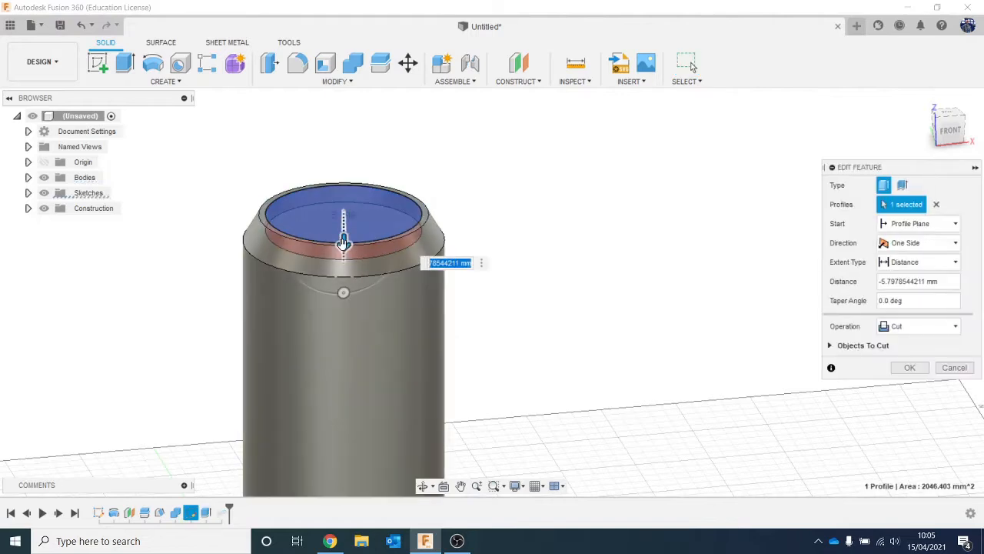
{"action": "left_click_drag", "start_coordinate": [344, 242], "coordinate": [343, 238]}
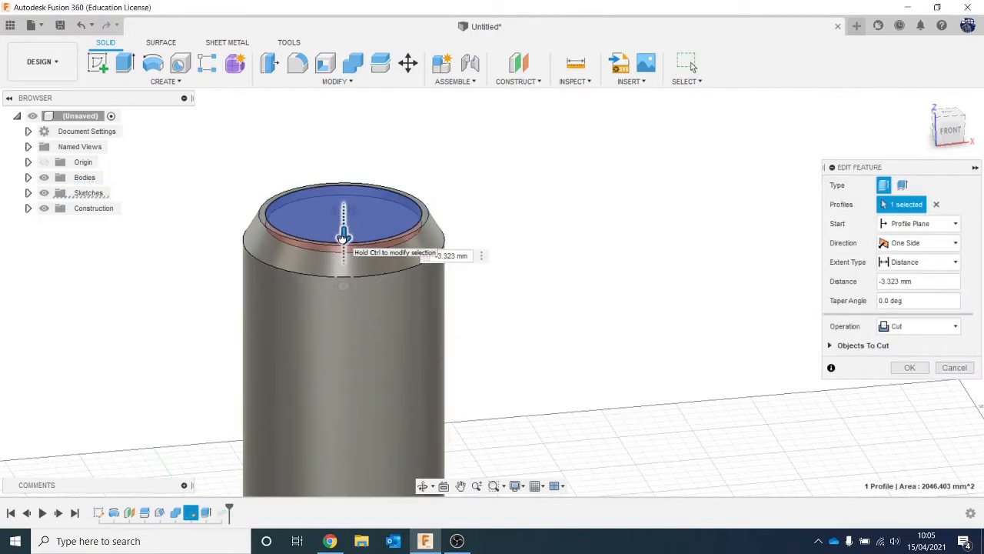
{"action": "left_click", "coordinate": [897, 370]}
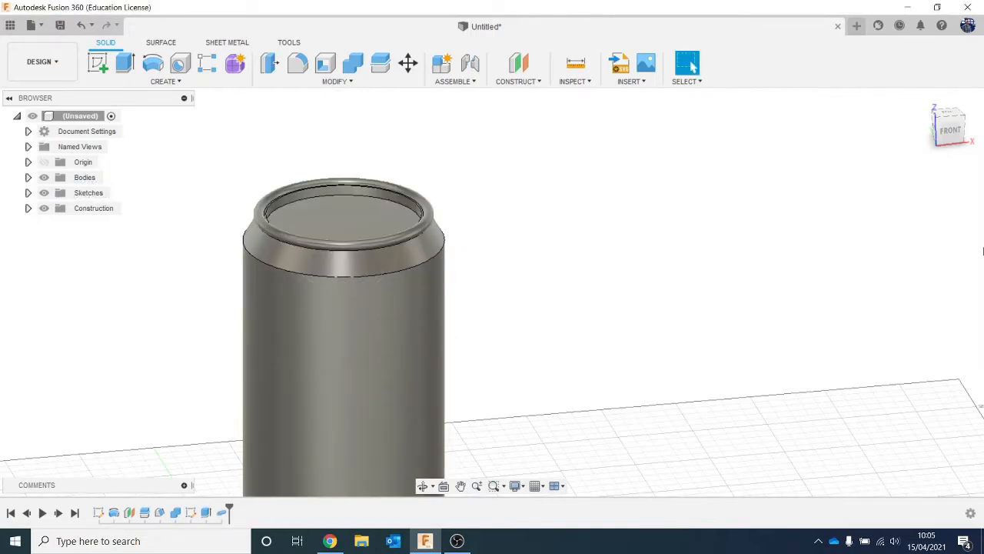
- Fillet the edge between the can's straight wall and tapered shoulder with a 2 mm radius
{"action": "left_click_drag", "start_coordinate": [950, 127], "coordinate": [927, 134]}
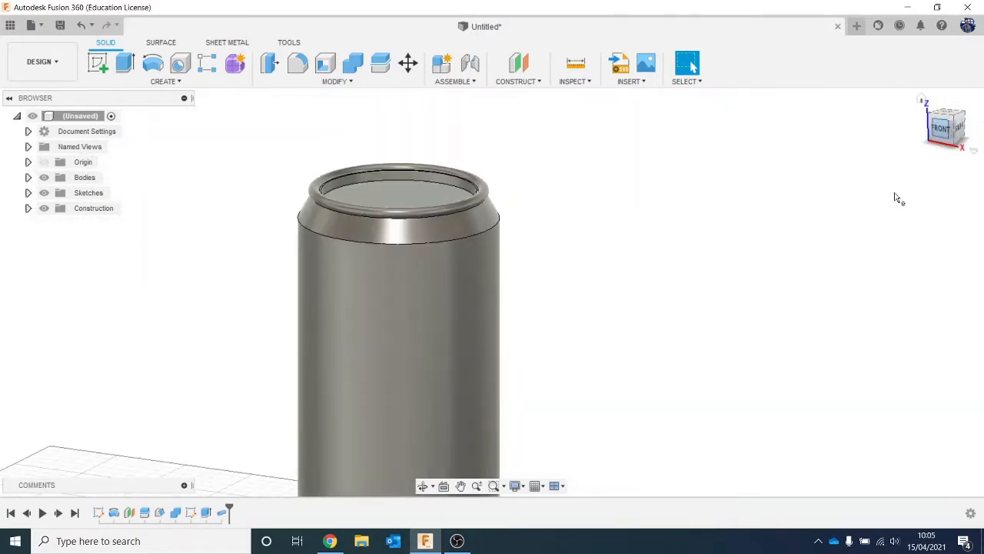
{"action": "scroll", "coordinate": [803, 259], "scroll_direction": "down", "scroll_amount": 2}
{"action": "middle_click_drag", "start_coordinate": [746, 315], "coordinate": [737, 305]}
{"action": "scroll", "coordinate": [478, 258], "scroll_direction": "up", "scroll_amount": 3}
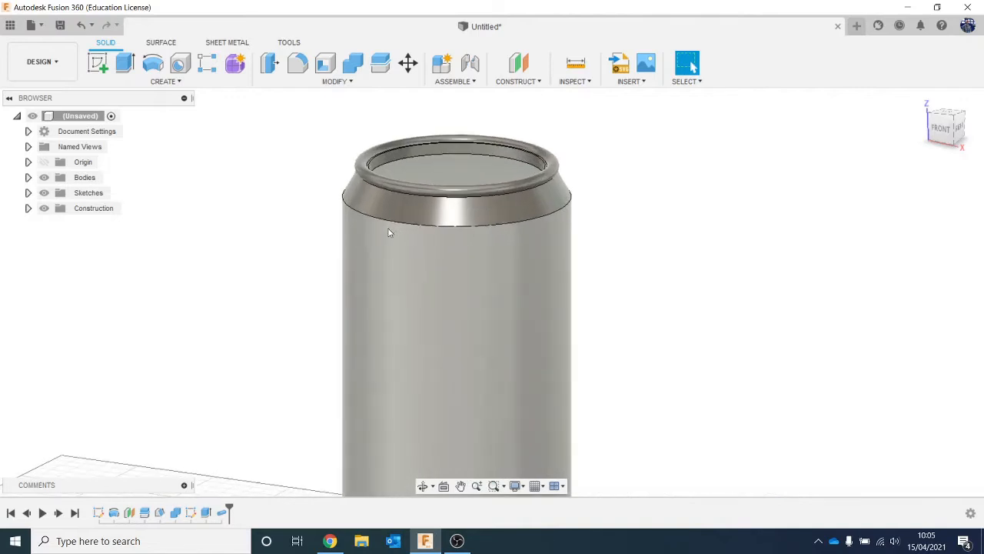
{"action": "left_click", "coordinate": [297, 64]}
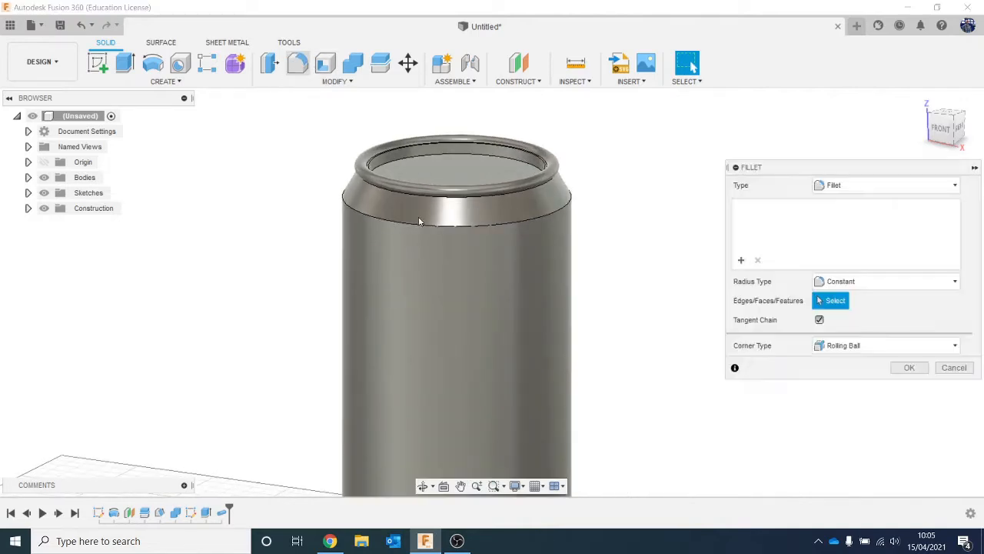
{"action": "left_click", "coordinate": [419, 224]}
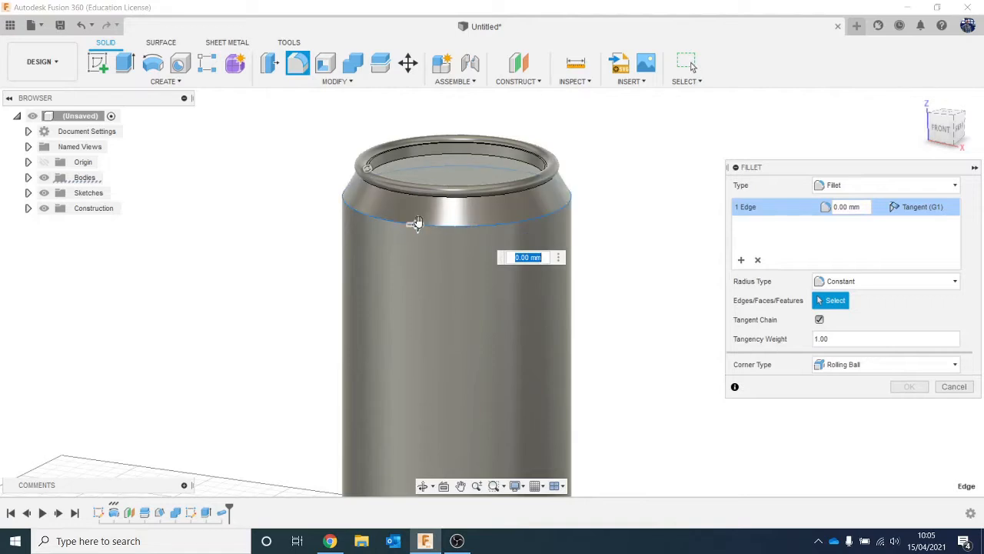
{"action": "left_click_drag", "start_coordinate": [414, 222], "coordinate": [418, 223]}
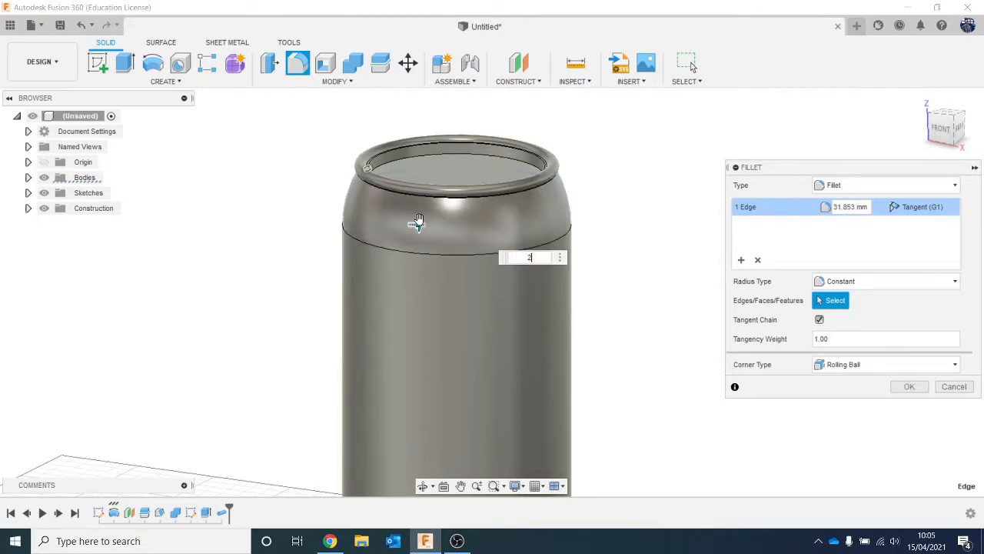
{"action": "key", "text": "Return"}
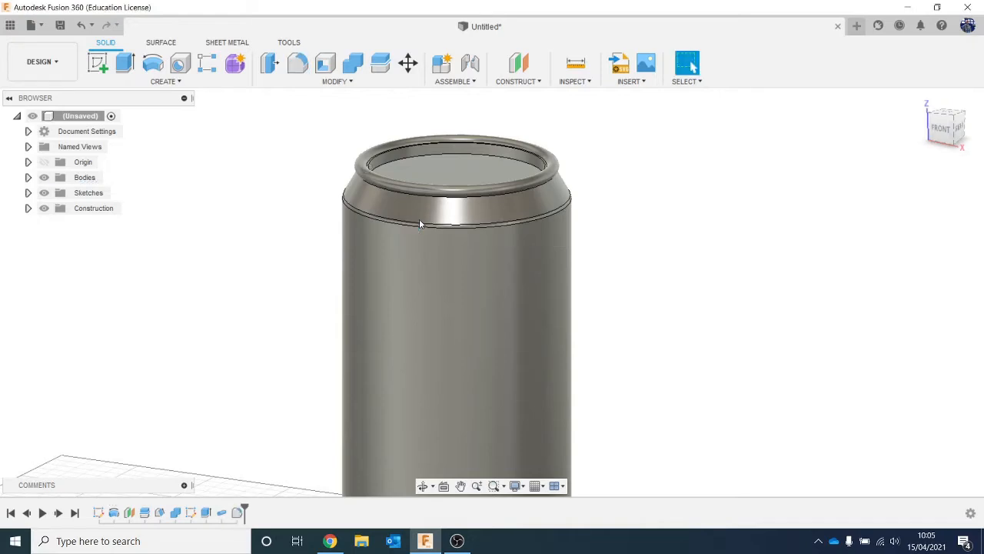
- Examine the full can from the front and slightly above to check its overall shape
{"action": "scroll", "coordinate": [419, 218], "scroll_direction": "down", "scroll_amount": 2}
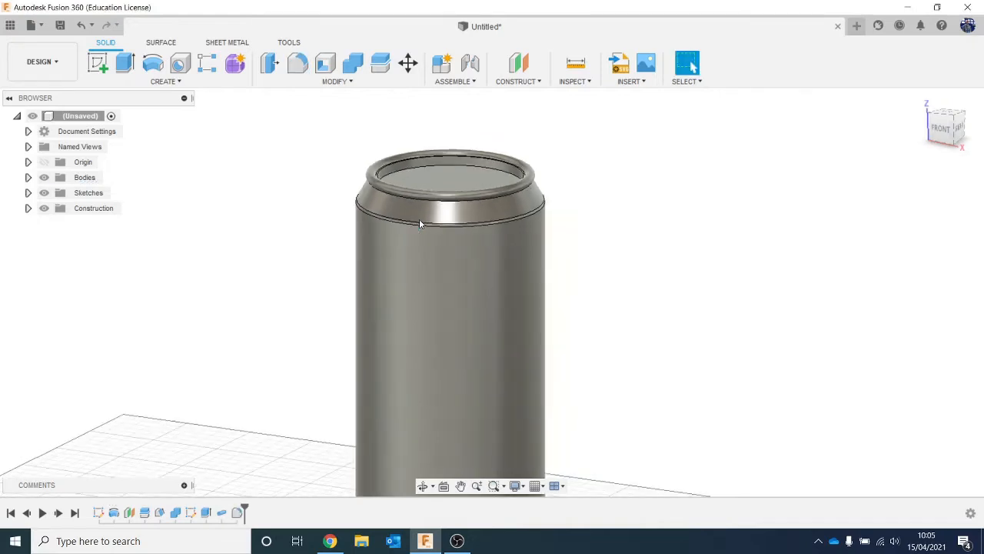
{"action": "left_click", "coordinate": [945, 131]}
{"action": "scroll", "coordinate": [856, 312], "scroll_direction": "down", "scroll_amount": 2}
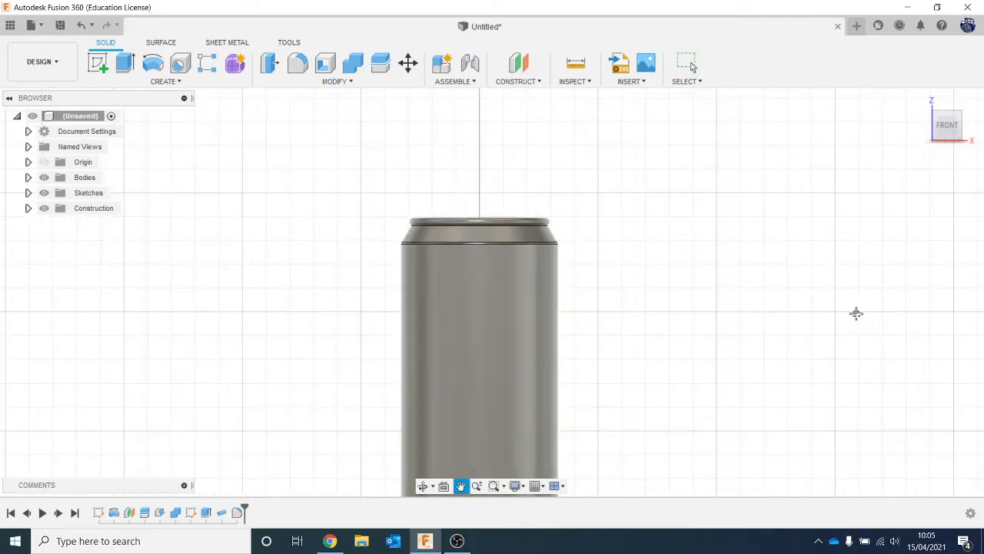
{"action": "mouse_move", "coordinate": [944, 133]}
{"action": "left_mouse_down"}
{"action": "mouse_move", "coordinate": [923, 166]}
{"action": "mouse_move", "coordinate": [938, 136]}
{"action": "left_mouse_up"}
{"action": "scroll", "coordinate": [916, 228], "scroll_direction": "down", "scroll_amount": 2}
{"action": "middle_click_drag", "start_coordinate": [906, 264], "coordinate": [762, 199]}
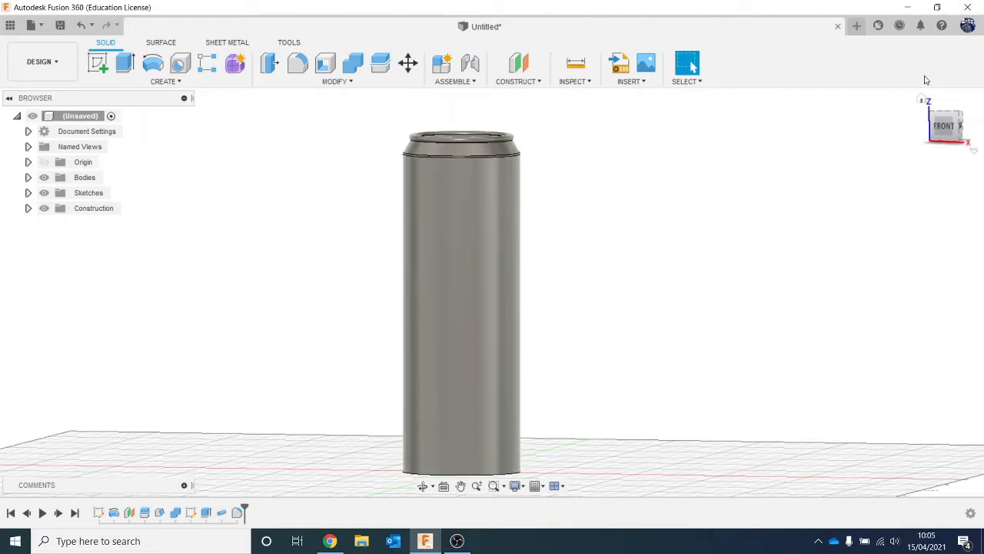
{"action": "left_click_drag", "start_coordinate": [958, 125], "coordinate": [955, 129]}
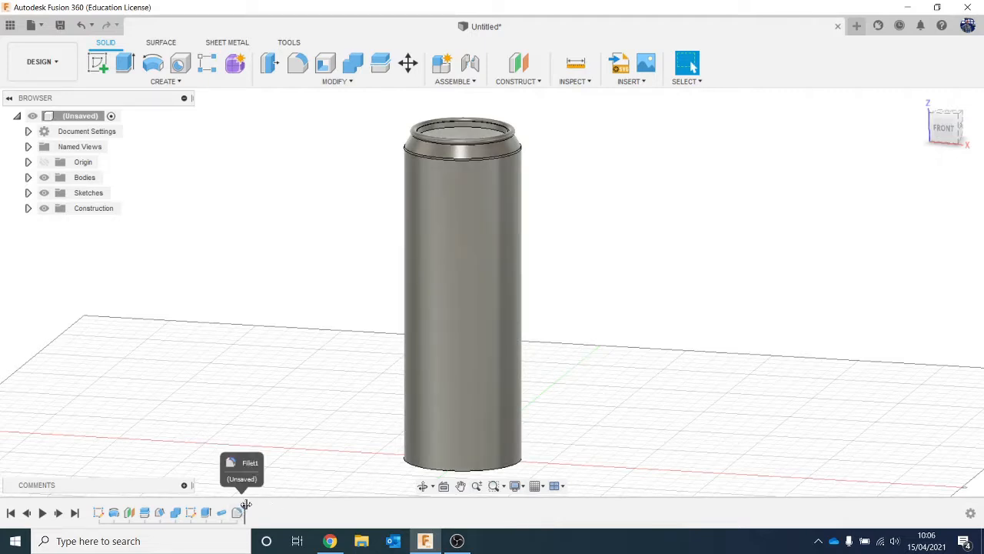
- Roll the design history back to before the top recess cut and construct a midplane between the can's top and bottom faces
{"action": "left_click_drag", "start_coordinate": [246, 505], "coordinate": [197, 513]}
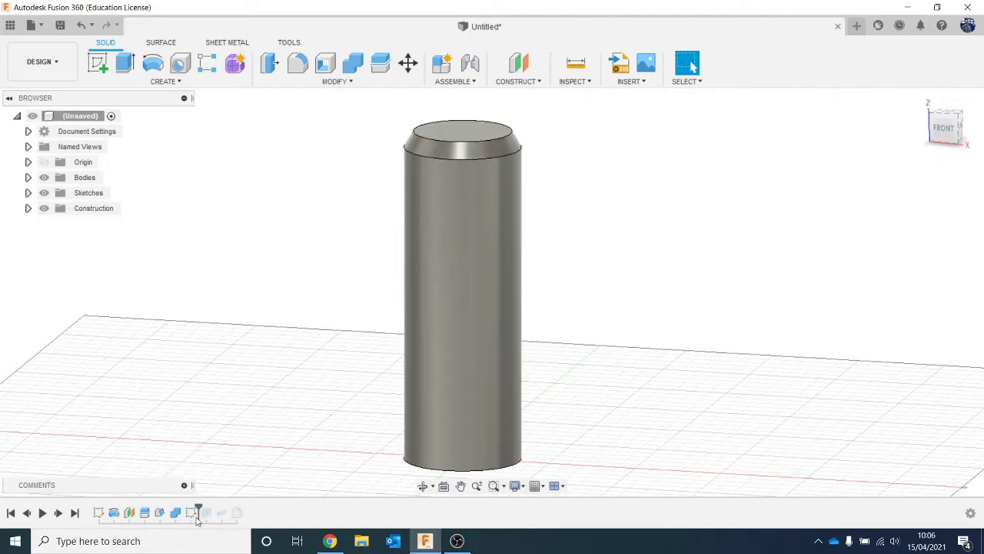
{"action": "left_click", "coordinate": [518, 81]}
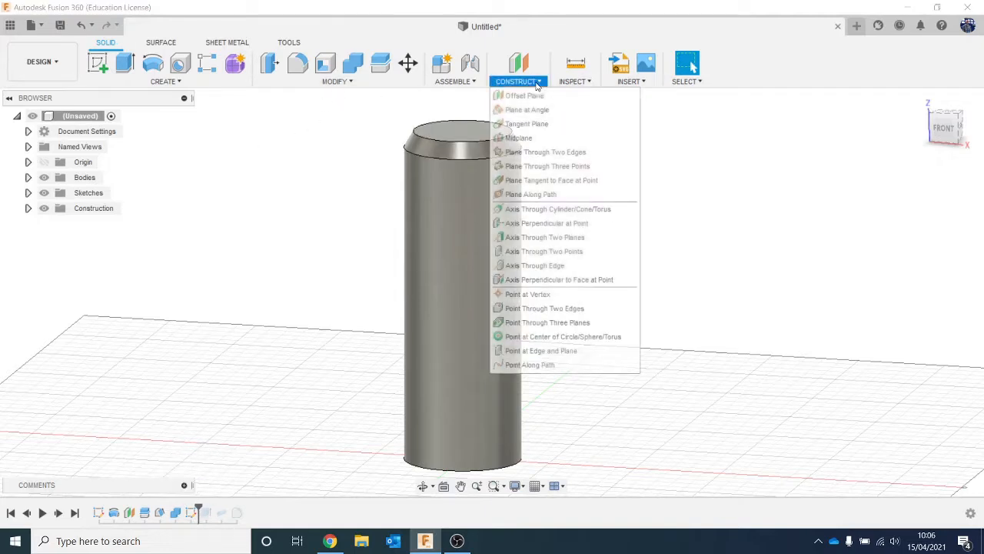
{"action": "left_click", "coordinate": [542, 137]}
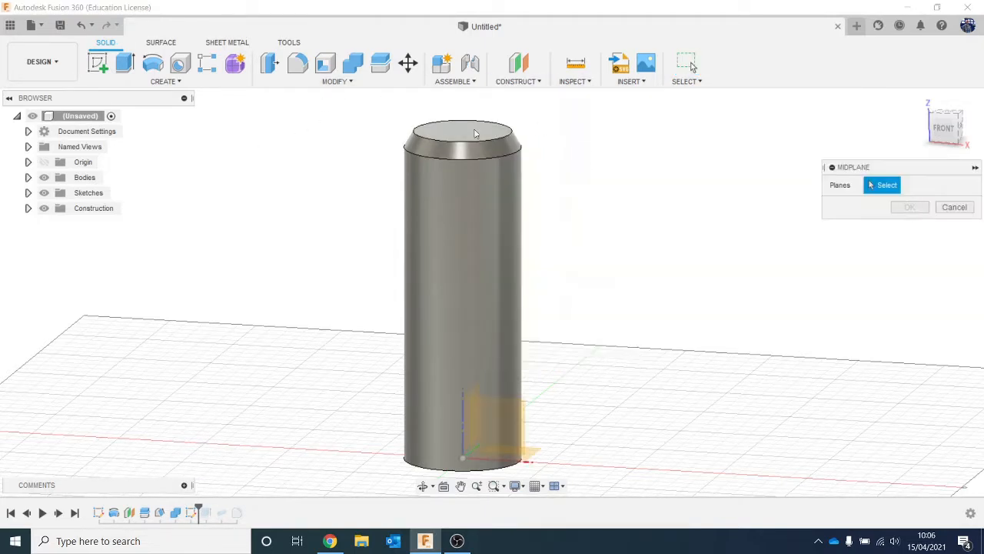
{"action": "left_click", "coordinate": [473, 133]}
{"action": "left_click", "coordinate": [928, 139]}
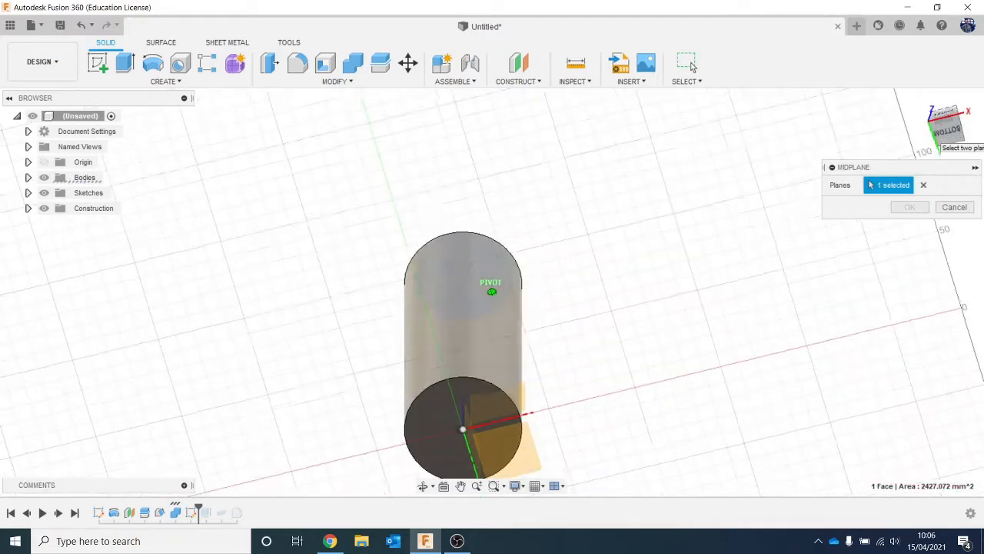
{"action": "left_click", "coordinate": [423, 432]}
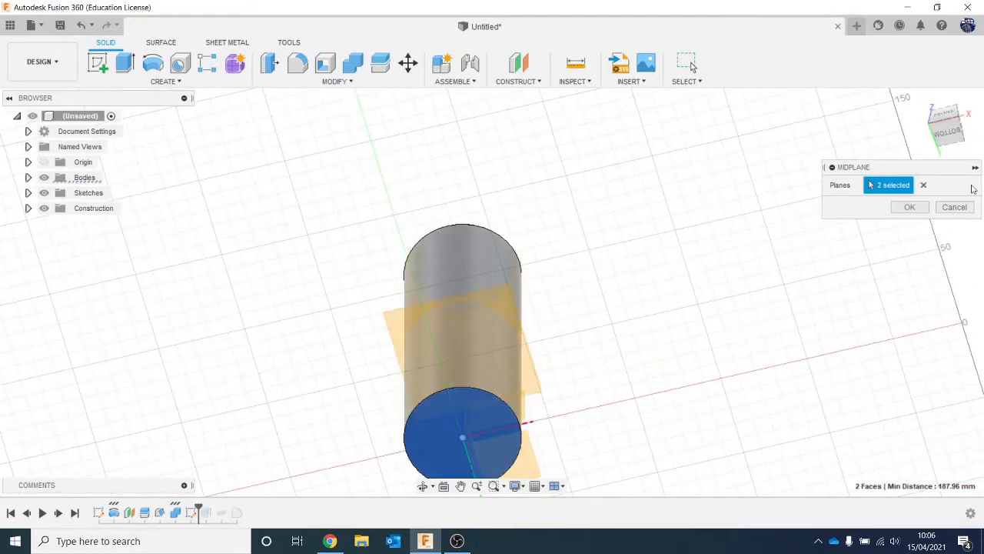
{"action": "left_click", "coordinate": [905, 207]}
{"action": "left_click_drag", "start_coordinate": [944, 130], "coordinate": [946, 158]}
{"action": "middle_click_drag", "start_coordinate": [492, 292], "coordinate": [560, 372], "text": "shift"}
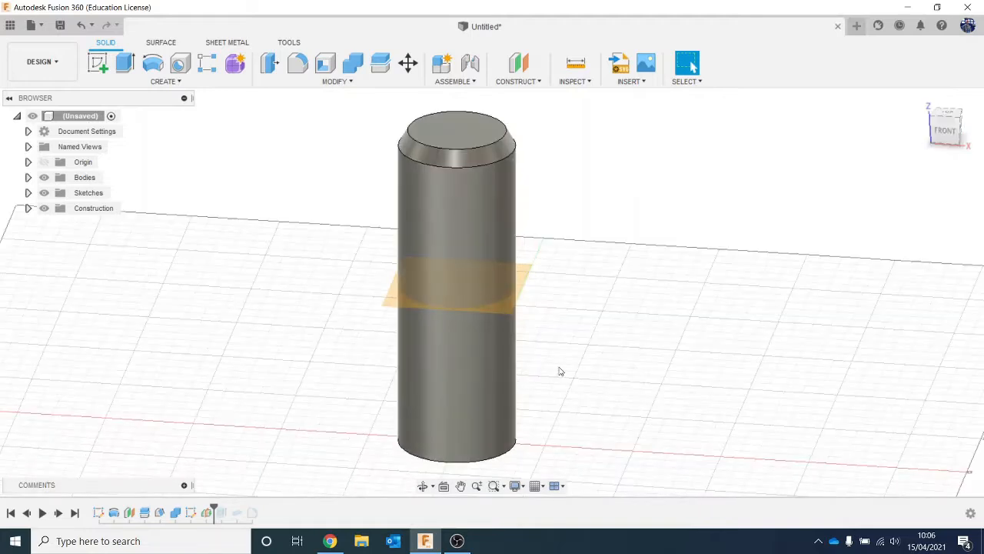
- Roll the design history forward to the end and split the can body at the midplane
{"action": "left_click_drag", "start_coordinate": [214, 510], "coordinate": [258, 511]}
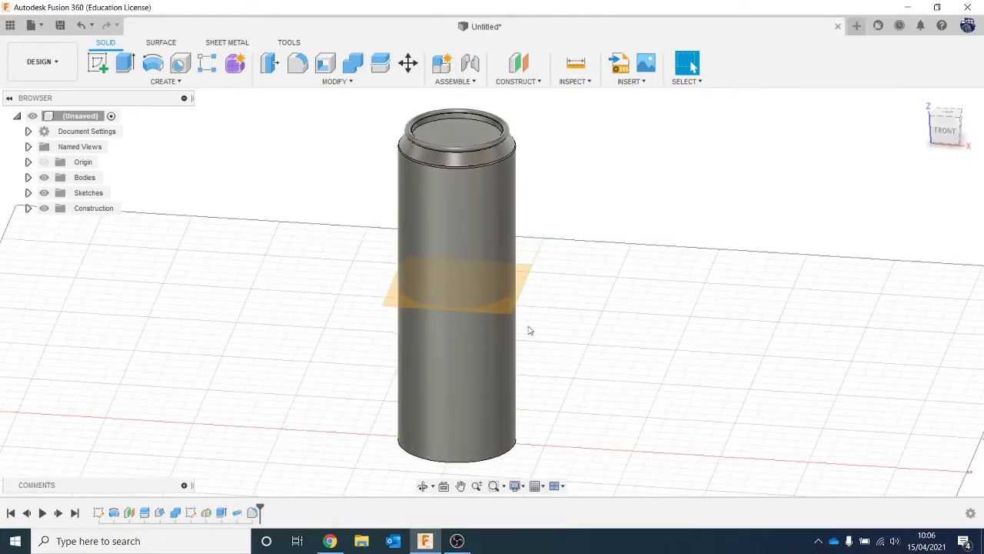
{"action": "left_click", "coordinate": [381, 63]}
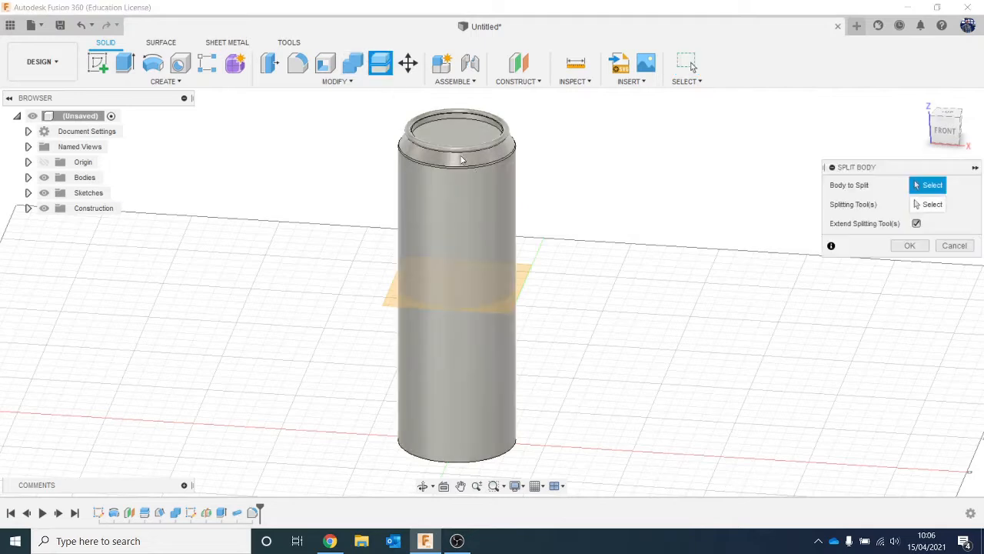
{"action": "left_click", "coordinate": [472, 189]}
{"action": "left_click", "coordinate": [932, 203]}
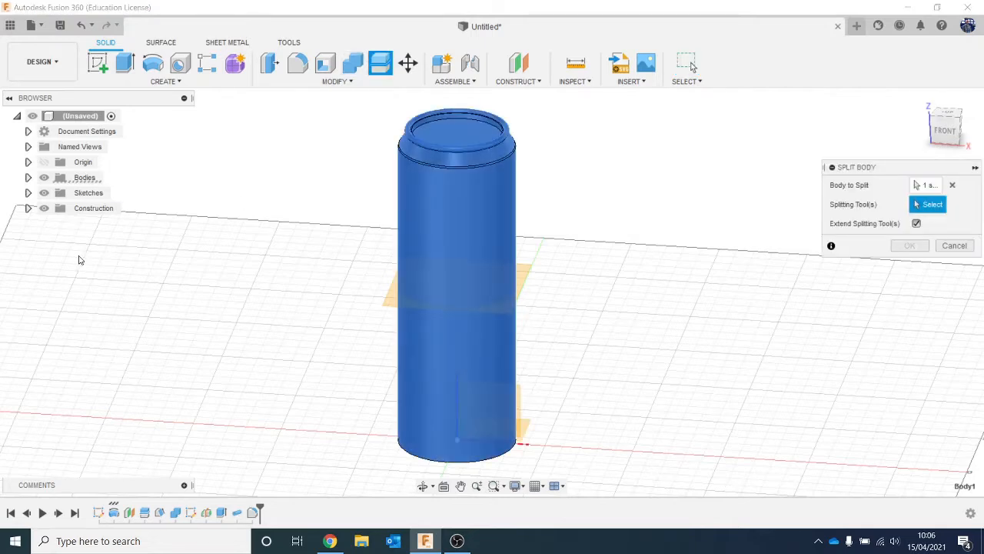
{"action": "left_click", "coordinate": [387, 306]}
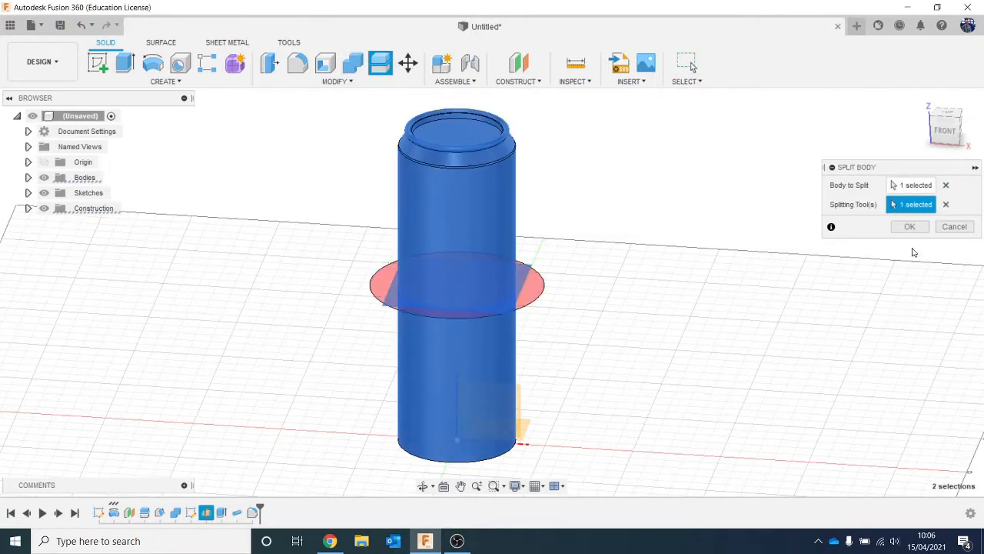
{"action": "left_click", "coordinate": [910, 226]}
- Identify the lower half of the split can among the bodies and remove it, keeping the upper half
{"action": "left_click", "coordinate": [28, 178]}
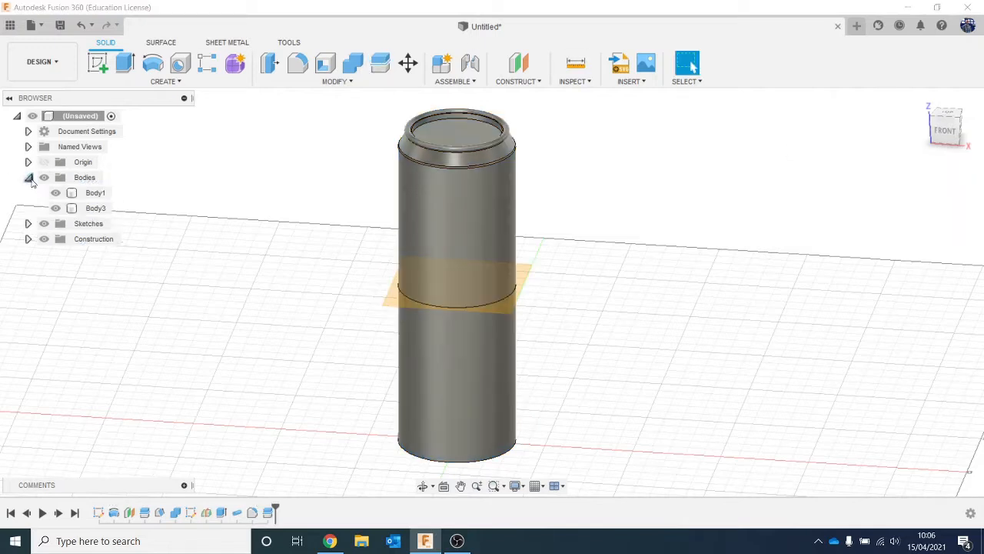
{"action": "left_click", "coordinate": [55, 208]}
{"action": "left_click", "coordinate": [55, 209]}
{"action": "left_click", "coordinate": [55, 193]}
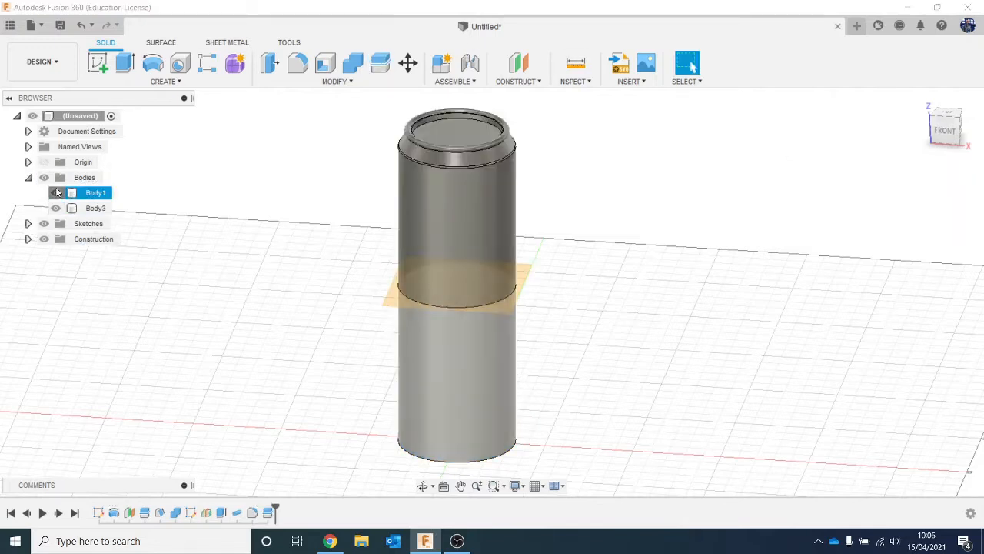
{"action": "left_click", "coordinate": [95, 193]}
{"action": "right_click", "coordinate": [94, 193]}
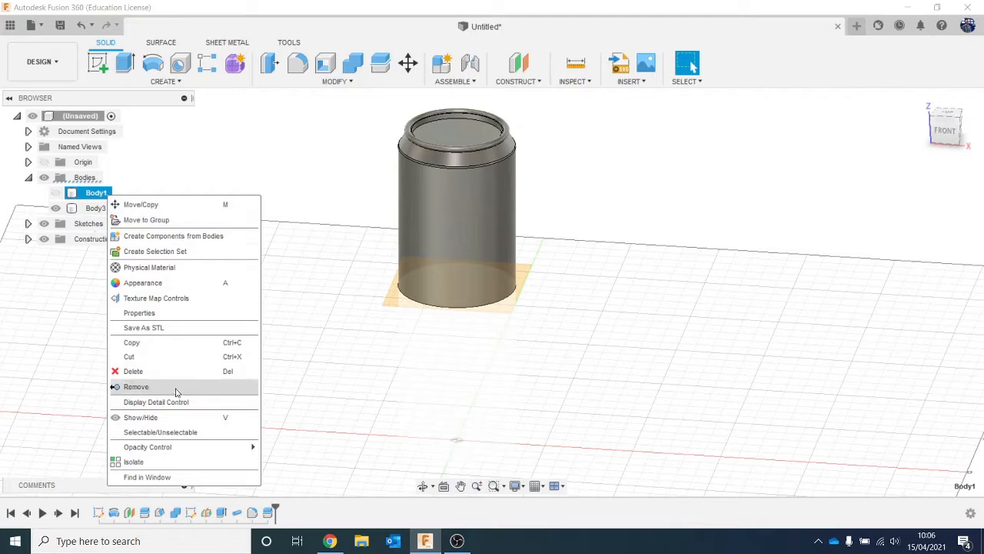
{"action": "left_click", "coordinate": [139, 388]}
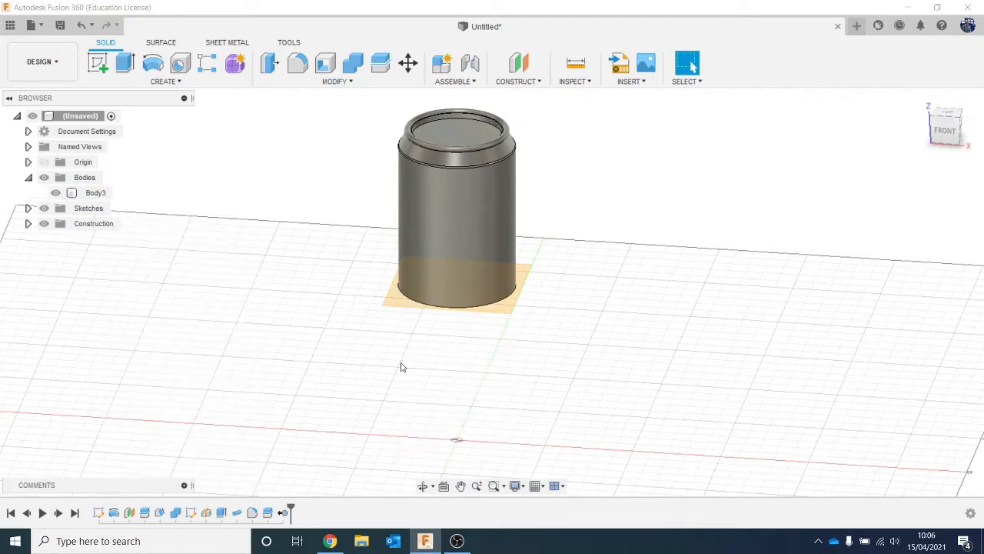
- Hide the midplane construction plane at the base of the remaining upper half
{"action": "left_click", "coordinate": [399, 303]}
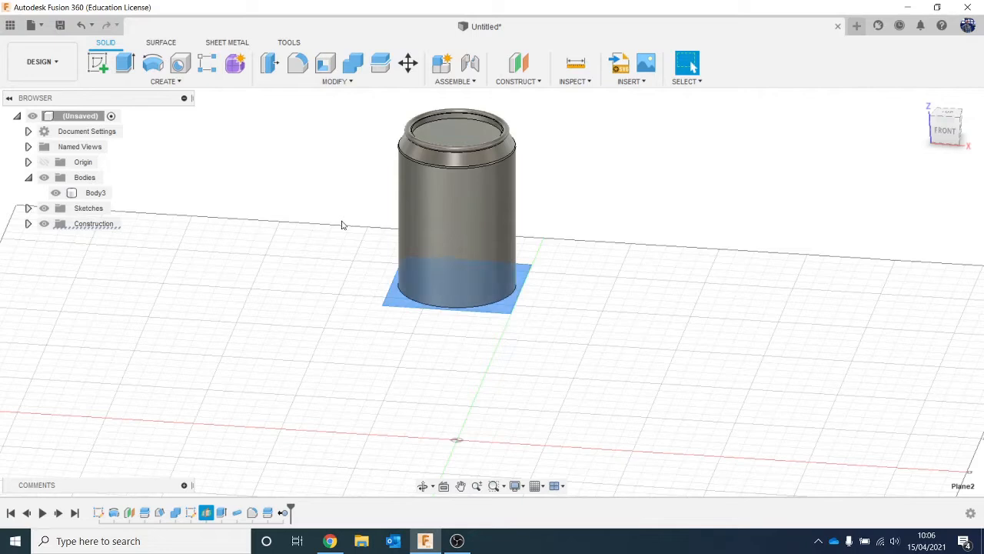
{"action": "left_click", "coordinate": [343, 314]}
{"action": "left_click", "coordinate": [409, 231]}
{"action": "key", "text": "Escape"}
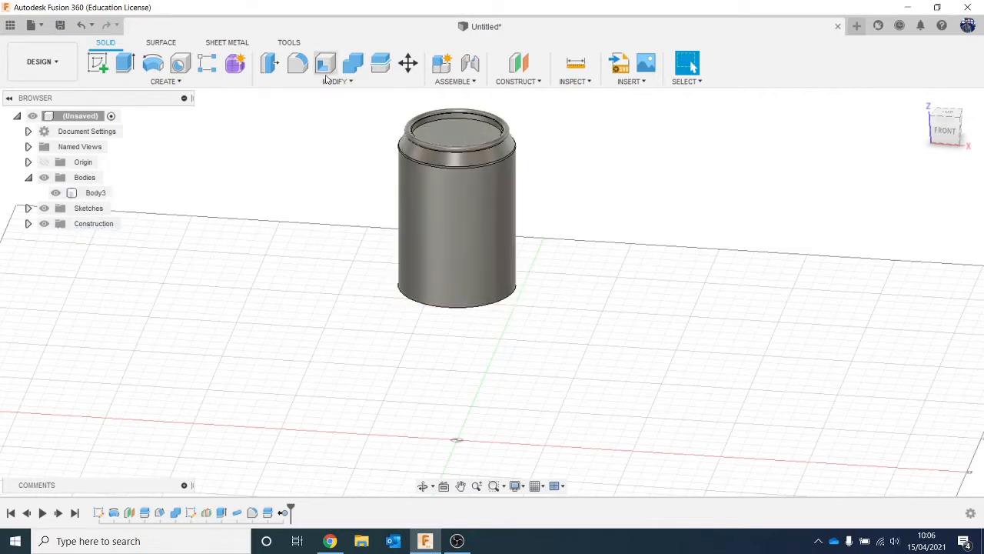
- Mirror the upper half body across its flat bottom face, using the Join operation to complete the can
{"action": "left_click", "coordinate": [165, 81]}
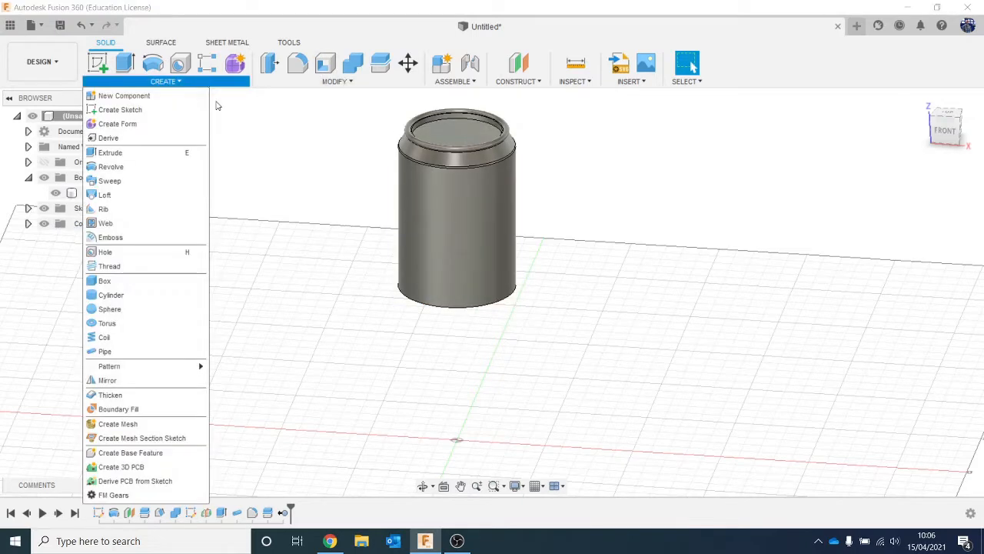
{"action": "left_click", "coordinate": [162, 380]}
{"action": "left_click", "coordinate": [915, 187]}
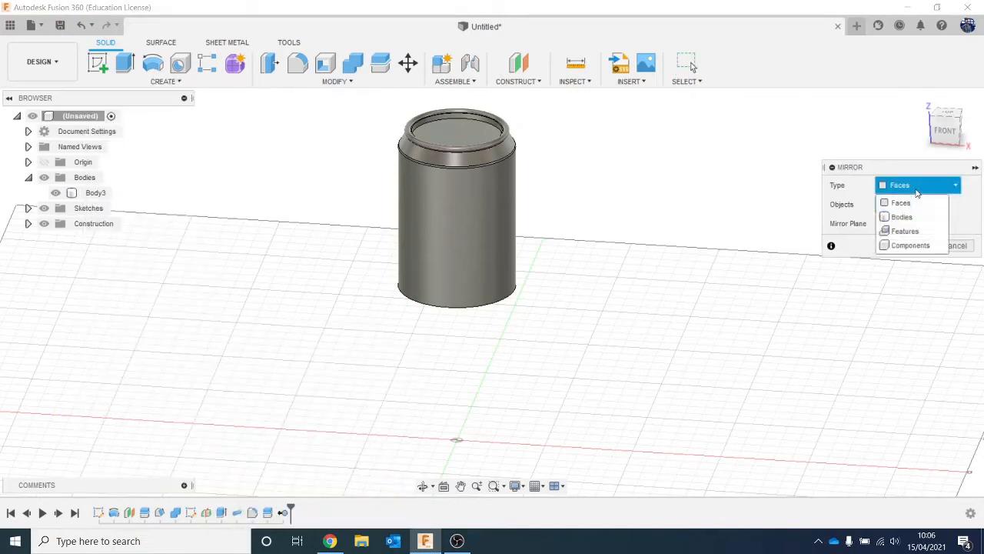
{"action": "left_click", "coordinate": [900, 215]}
{"action": "left_click", "coordinate": [489, 213]}
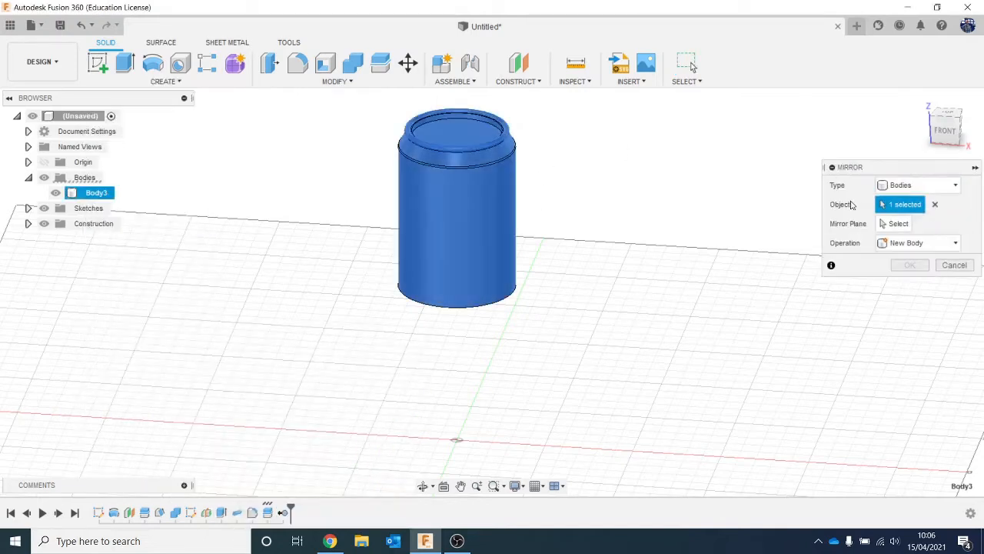
{"action": "left_click", "coordinate": [896, 223]}
{"action": "left_click", "coordinate": [957, 130]}
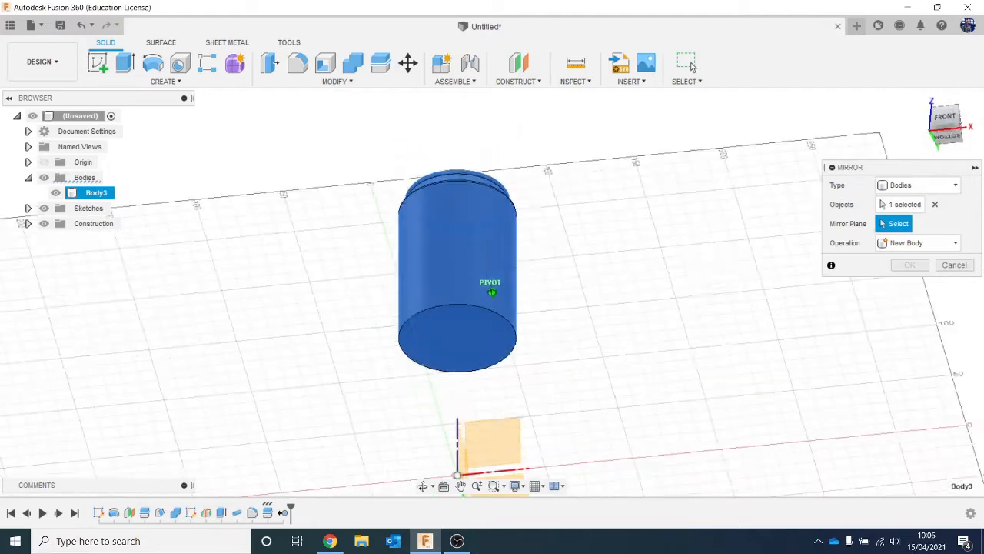
{"action": "left_click", "coordinate": [471, 347]}
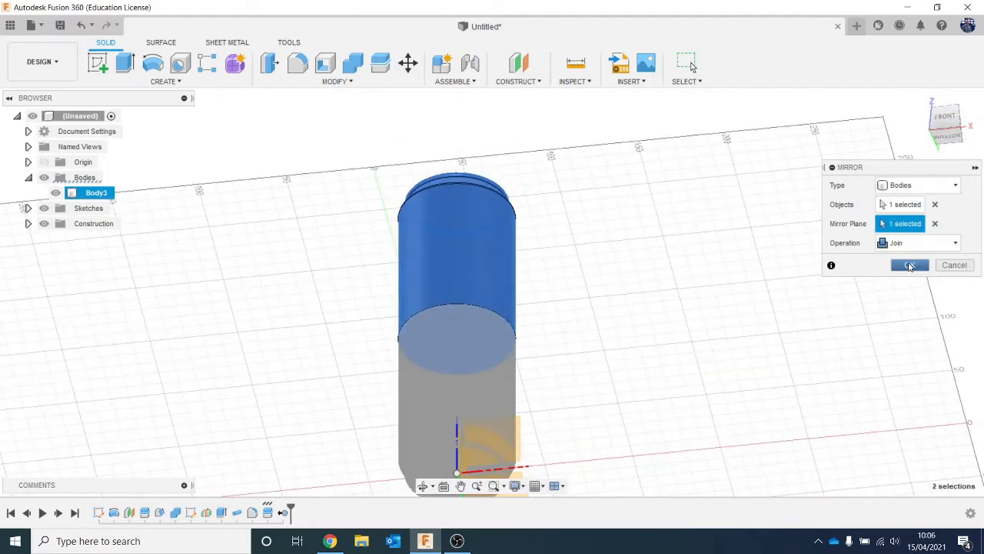
{"action": "left_click", "coordinate": [909, 266]}
- Start a sphere on the can's recessed bottom face, centred on the origin axis
{"action": "left_click", "coordinate": [951, 126]}
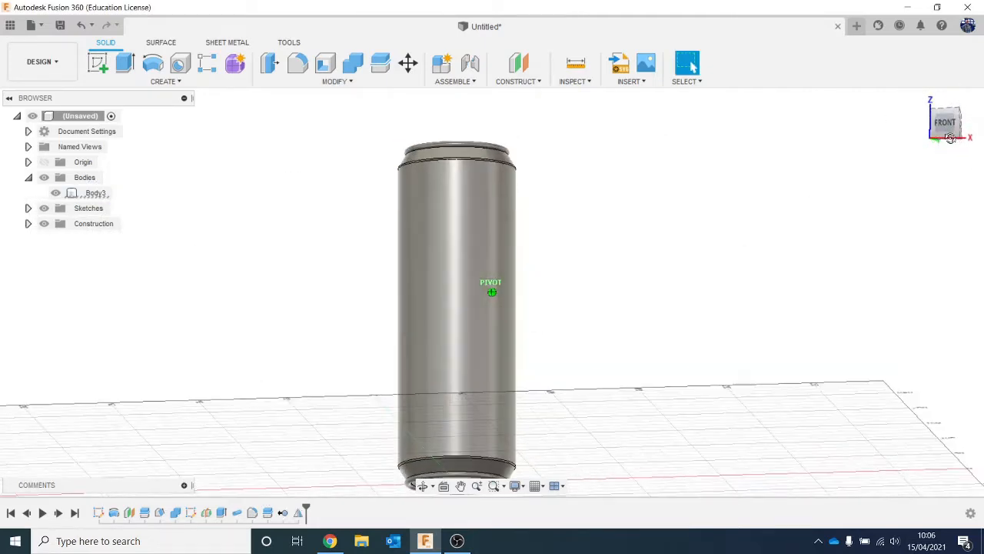
{"action": "left_click_drag", "start_coordinate": [950, 147], "coordinate": [945, 115]}
{"action": "middle_click_drag", "start_coordinate": [837, 326], "coordinate": [770, 240]}
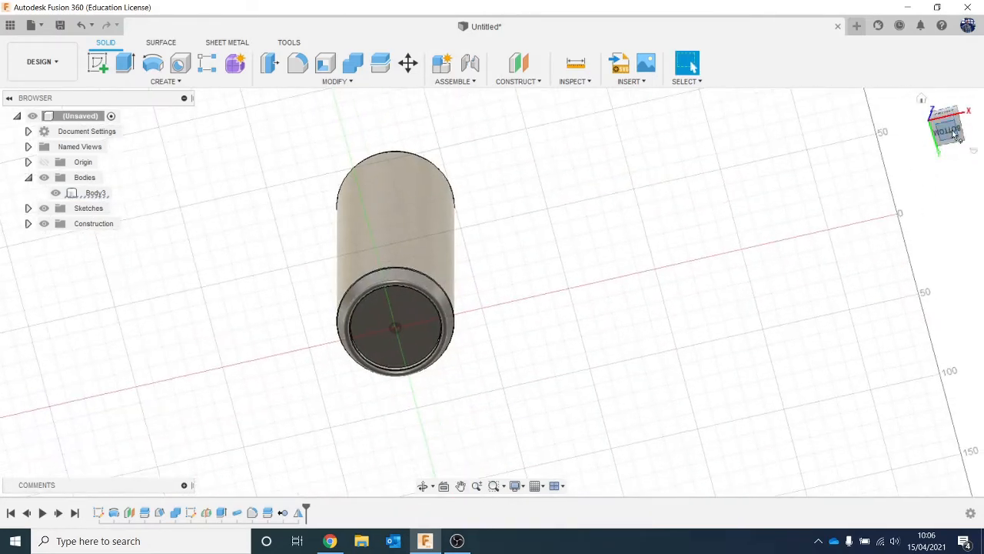
{"action": "left_click_drag", "start_coordinate": [952, 134], "coordinate": [946, 162]}
{"action": "middle_click_drag", "start_coordinate": [791, 358], "coordinate": [758, 283]}
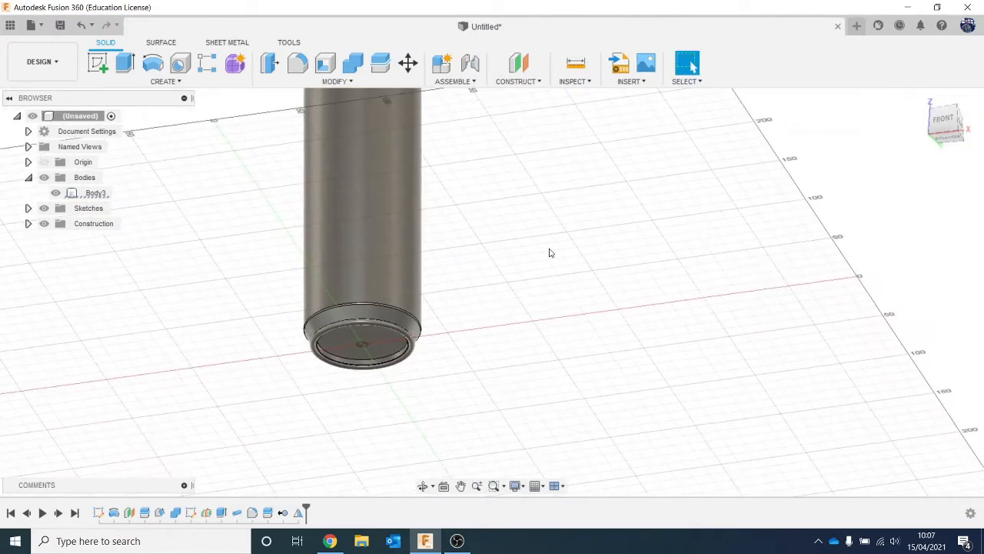
{"action": "left_click", "coordinate": [158, 82]}
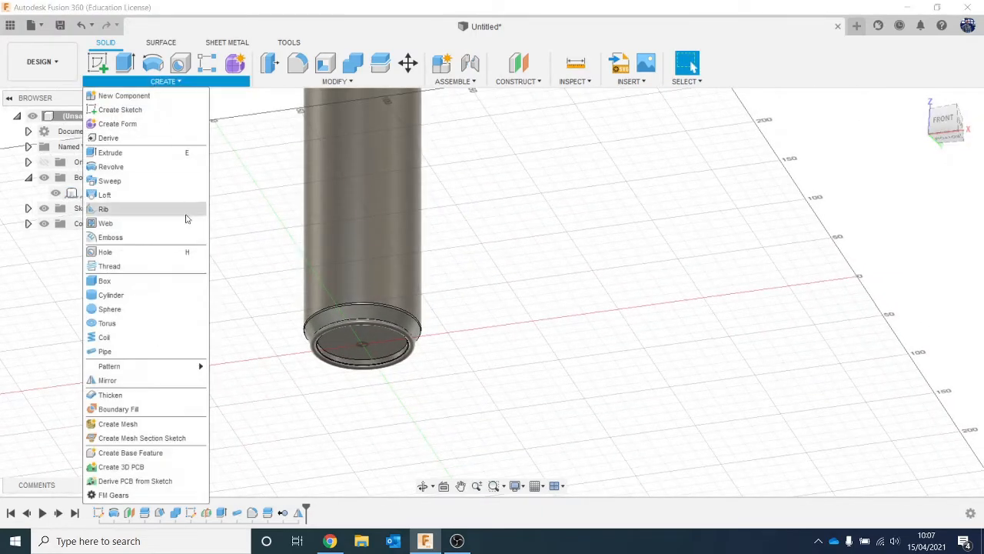
{"action": "left_click", "coordinate": [123, 309]}
{"action": "left_click", "coordinate": [356, 356]}
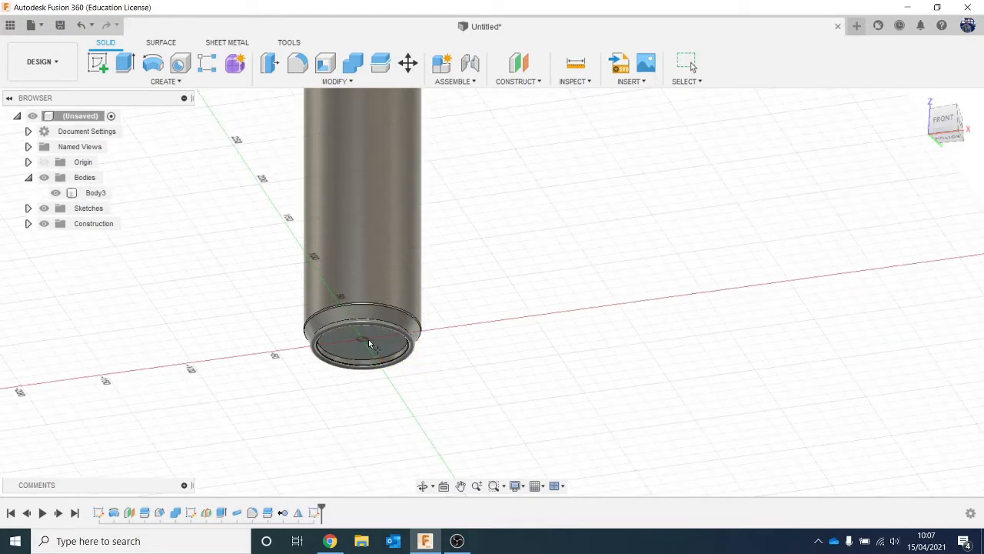
{"action": "left_click", "coordinate": [372, 347]}
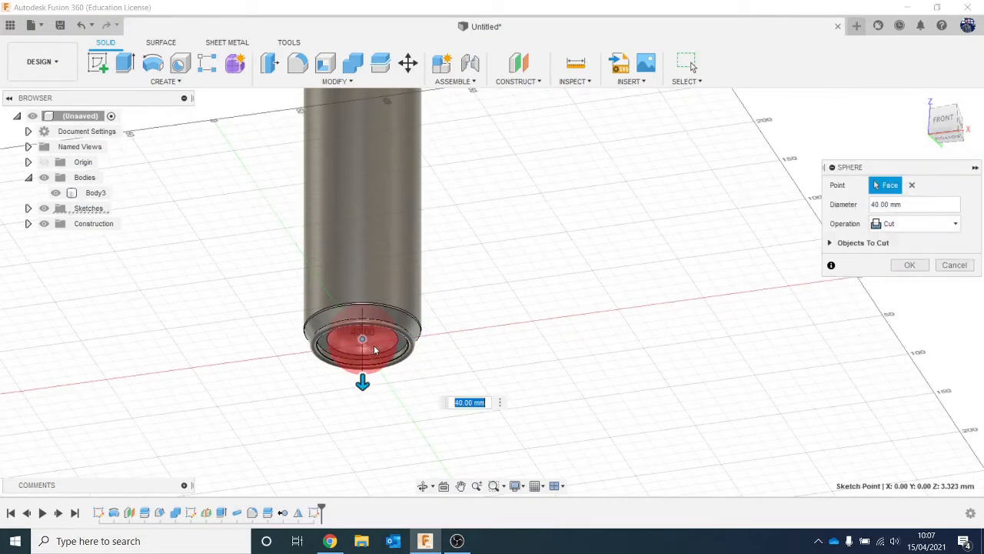
- Enlarge the sphere to a diameter of 50.573 mm and create it as a new body
{"action": "left_click", "coordinate": [940, 121]}
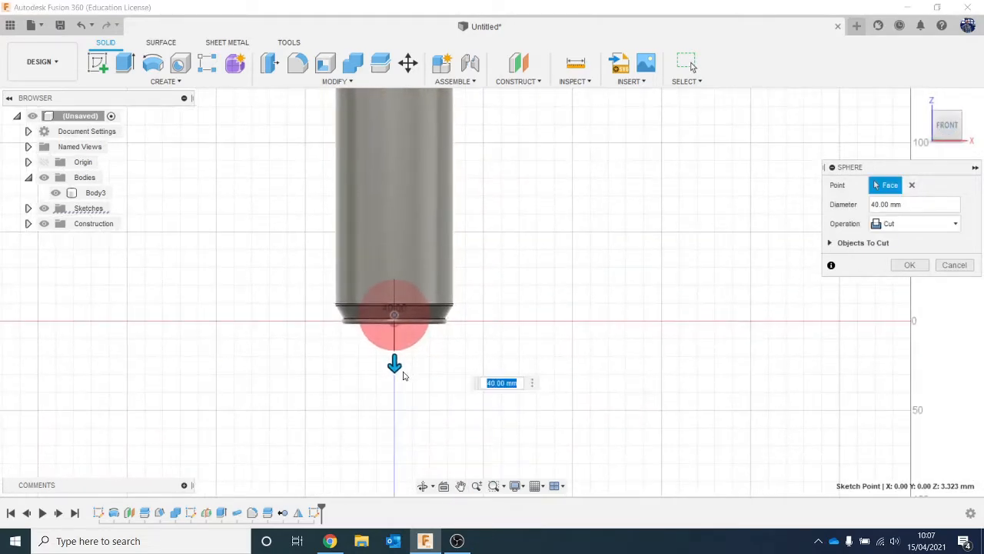
{"action": "left_click_drag", "start_coordinate": [393, 364], "coordinate": [393, 373]}
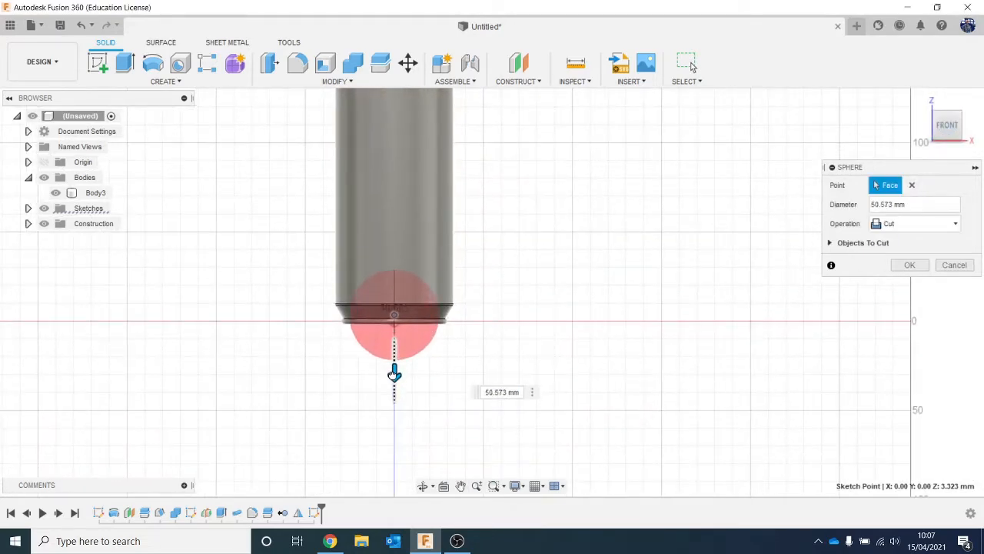
{"action": "mouse_move", "coordinate": [948, 128]}
{"action": "left_mouse_down"}
{"action": "mouse_move", "coordinate": [941, 44]}
{"action": "mouse_move", "coordinate": [943, 135]}
{"action": "left_mouse_up"}
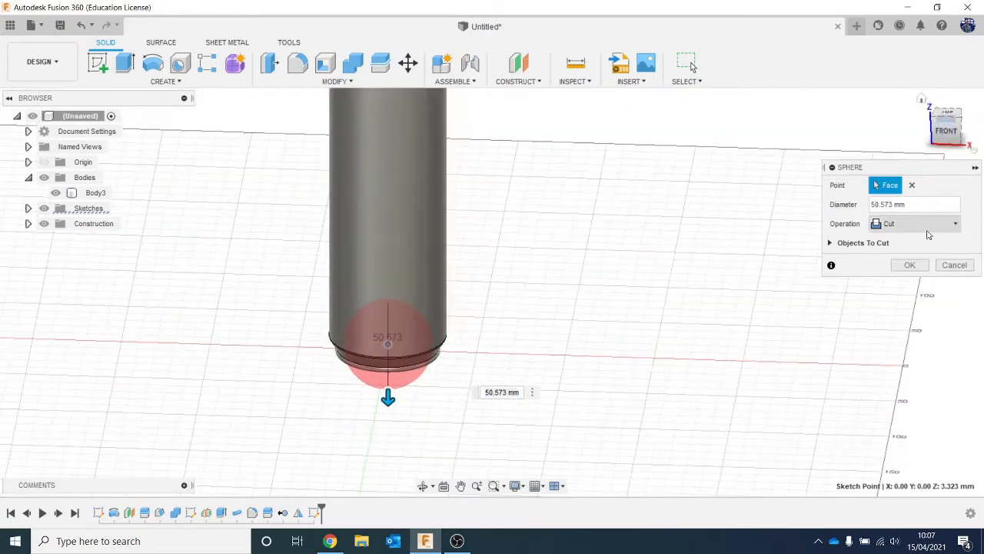
{"action": "left_click", "coordinate": [928, 231]}
{"action": "left_click", "coordinate": [921, 284]}
{"action": "left_click", "coordinate": [915, 247]}
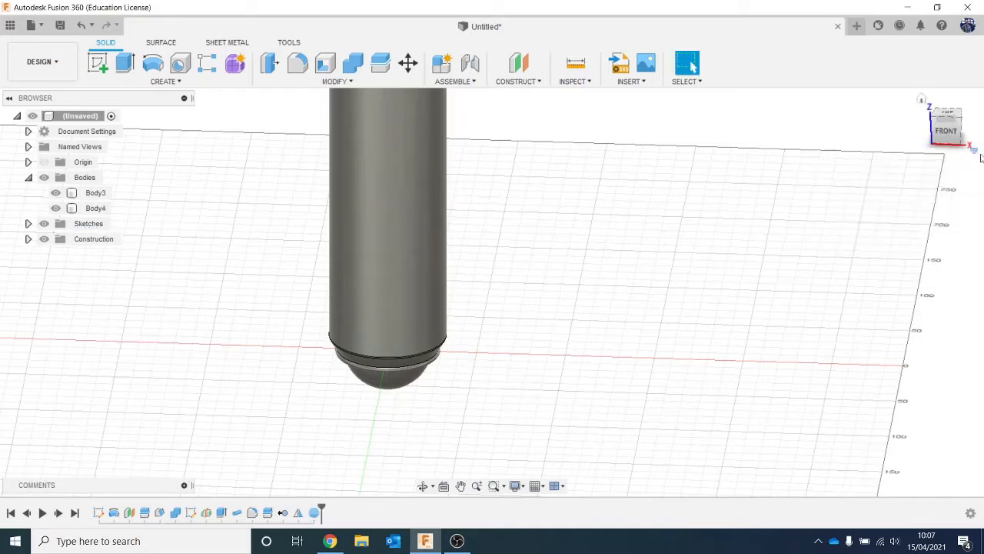
- Move the sphere's face straight down along Z by 13.666 mm
{"action": "left_click", "coordinate": [944, 130]}
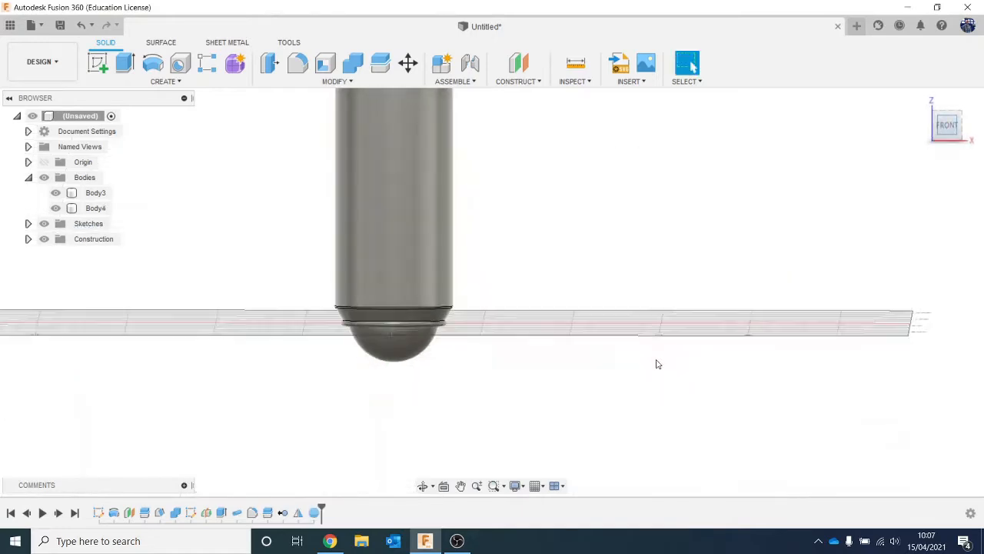
{"action": "left_click", "coordinate": [418, 351]}
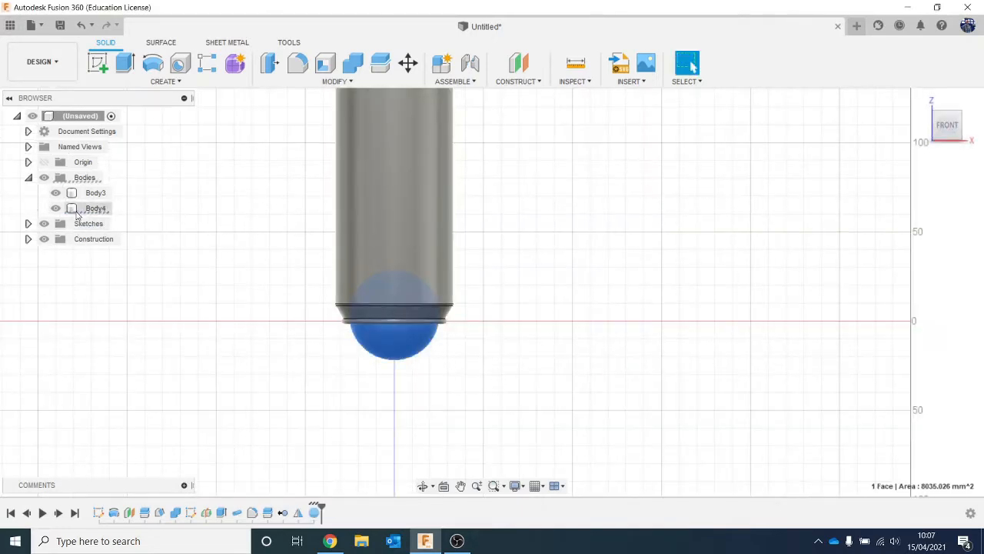
{"action": "left_click", "coordinate": [408, 63]}
{"action": "left_click_drag", "start_coordinate": [395, 281], "coordinate": [393, 305]}
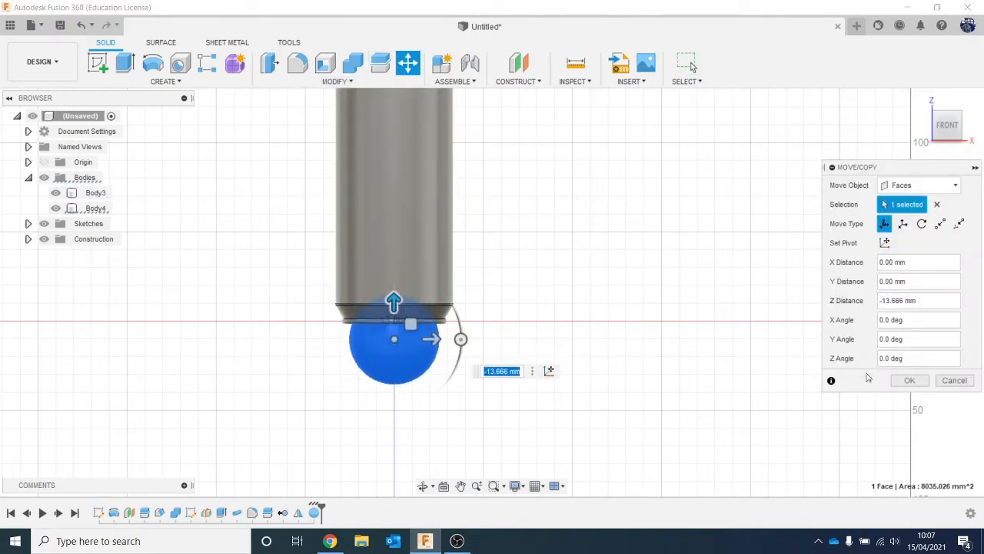
{"action": "left_click", "coordinate": [897, 381]}
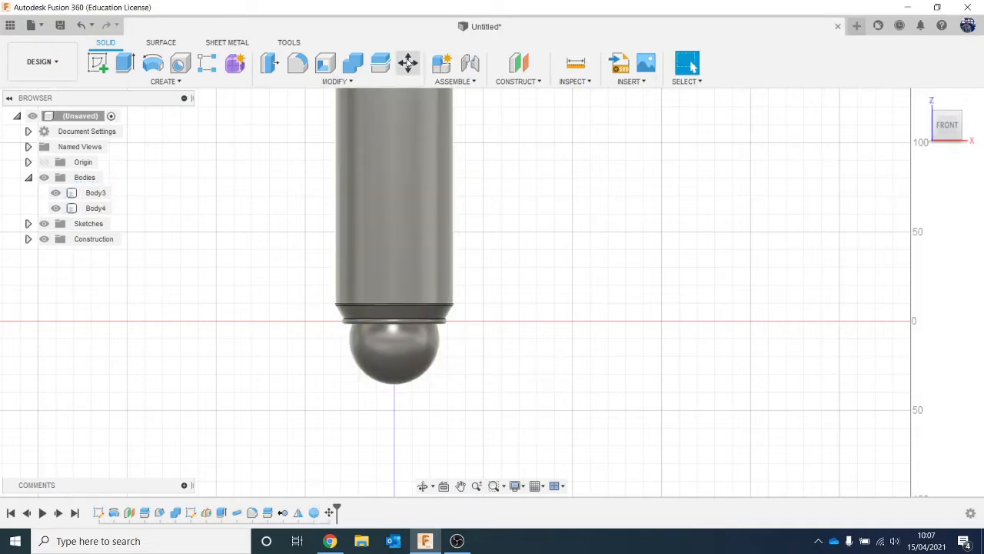
- Cut the sphere out of the can's base with Combine, using the can as target body and the sphere as tool body
{"action": "left_click", "coordinate": [358, 63]}
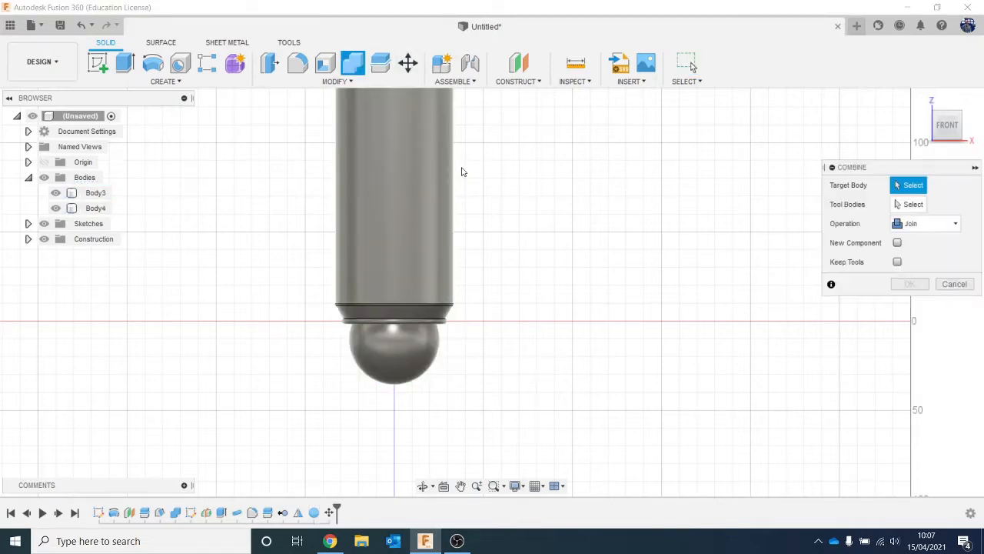
{"action": "left_click", "coordinate": [404, 226]}
{"action": "left_click", "coordinate": [425, 354]}
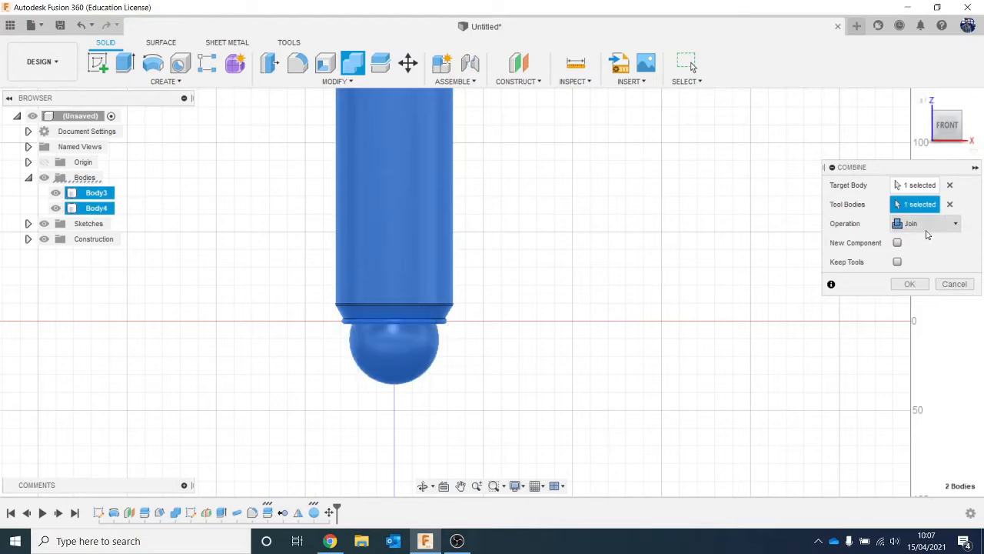
{"action": "left_click", "coordinate": [927, 225]}
{"action": "left_click", "coordinate": [912, 256]}
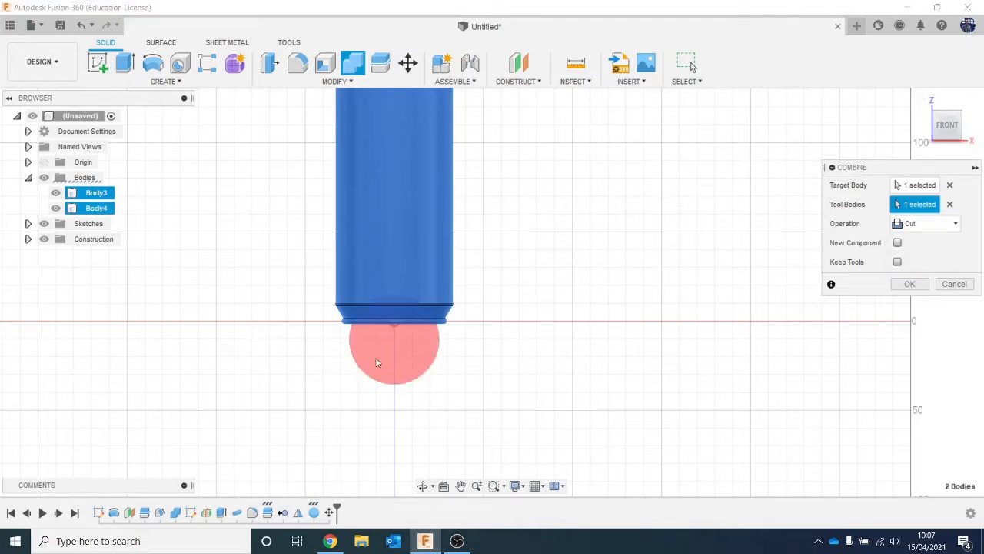
{"action": "left_click", "coordinate": [914, 283]}
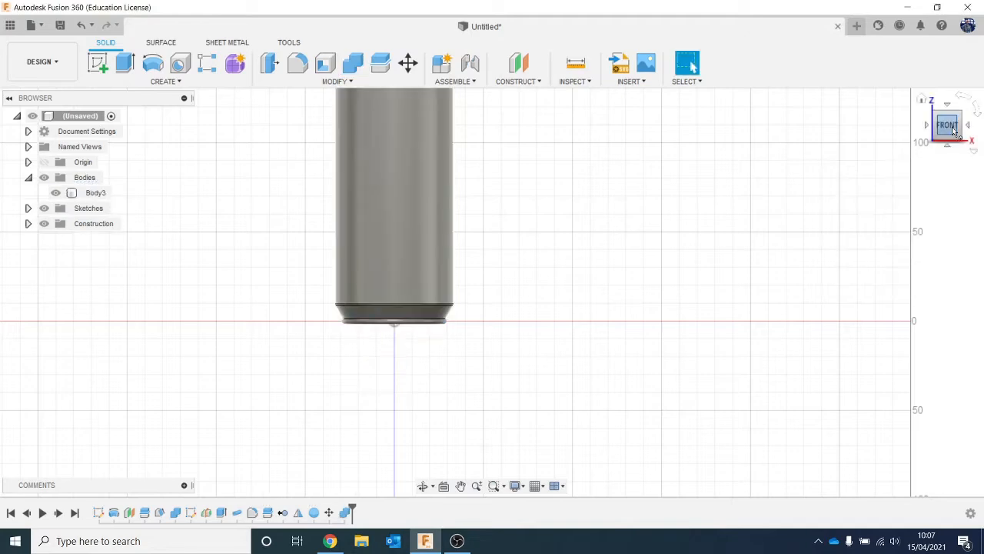
- Start inserting a canvas and choose to load its image from the computer
{"action": "mouse_move", "coordinate": [955, 132]}
{"action": "left_mouse_down"}
{"action": "mouse_move", "coordinate": [953, 75]}
{"action": "mouse_move", "coordinate": [943, 158]}
{"action": "mouse_move", "coordinate": [948, 129]}
{"action": "left_mouse_up"}
{"action": "scroll", "coordinate": [646, 264], "scroll_direction": "down", "scroll_amount": 1}
{"action": "middle_click_drag", "start_coordinate": [630, 250], "coordinate": [638, 351]}
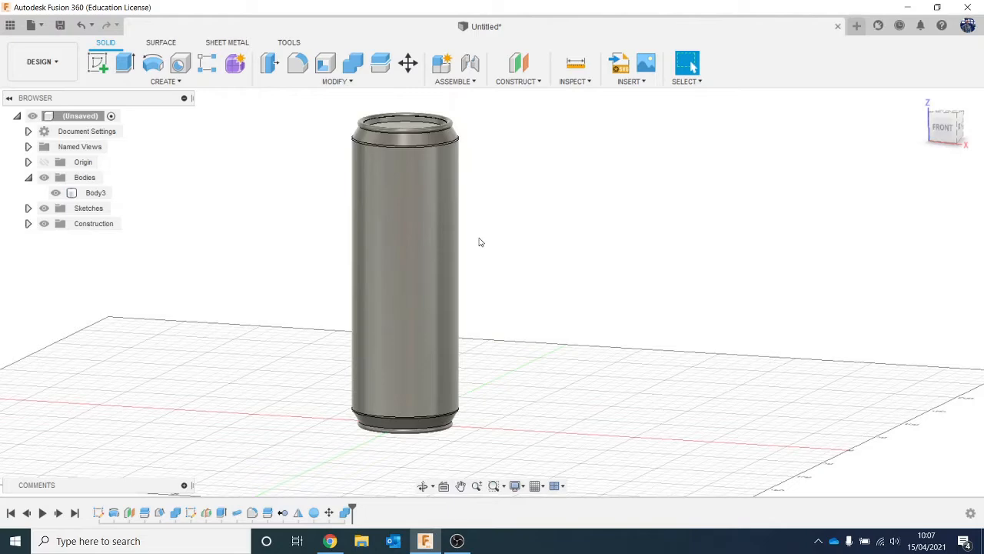
{"action": "left_click_drag", "start_coordinate": [952, 129], "coordinate": [945, 163]}
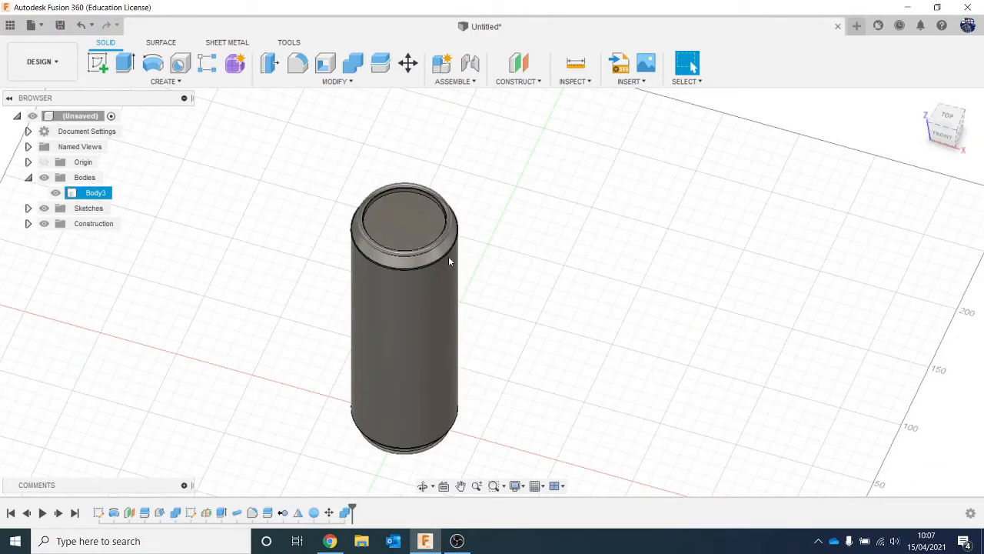
{"action": "left_click", "coordinate": [635, 82]}
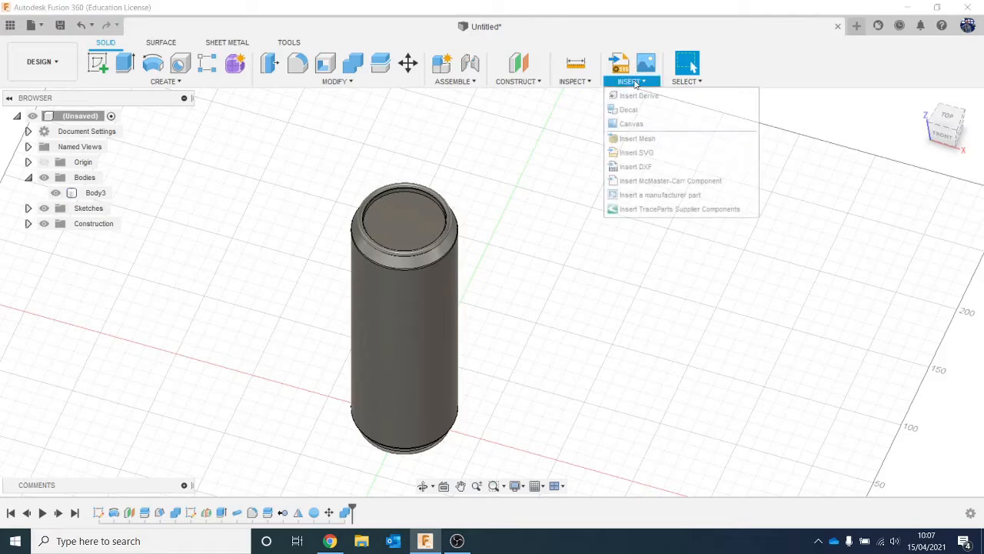
{"action": "left_click", "coordinate": [671, 127]}
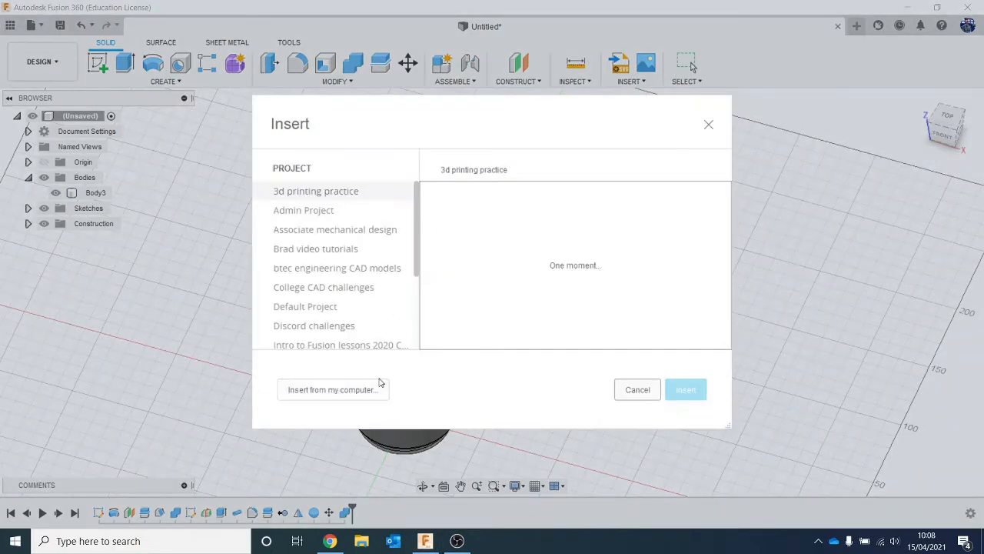
{"action": "left_click", "coordinate": [377, 389]}
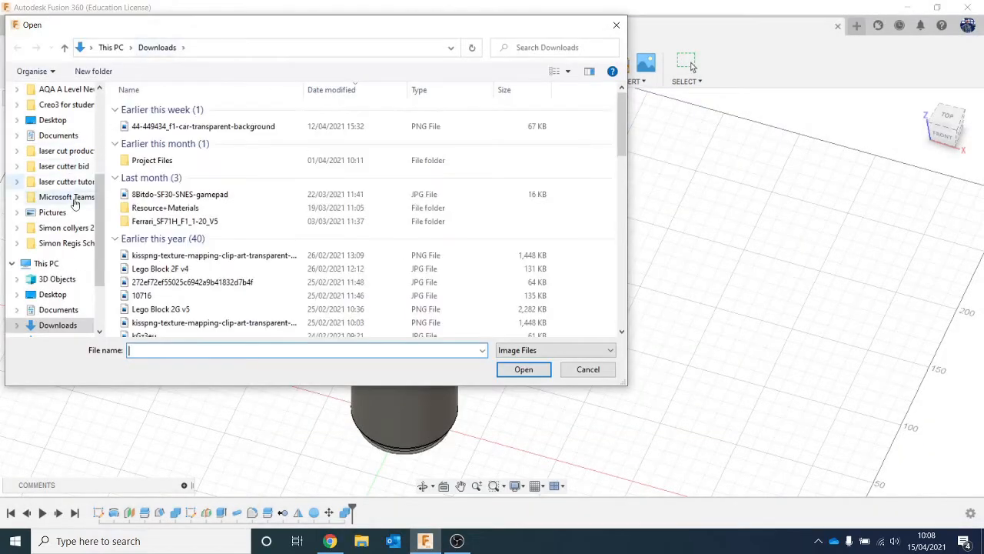
{"action": "scroll", "coordinate": [69, 208], "scroll_direction": "up", "scroll_amount": 4}
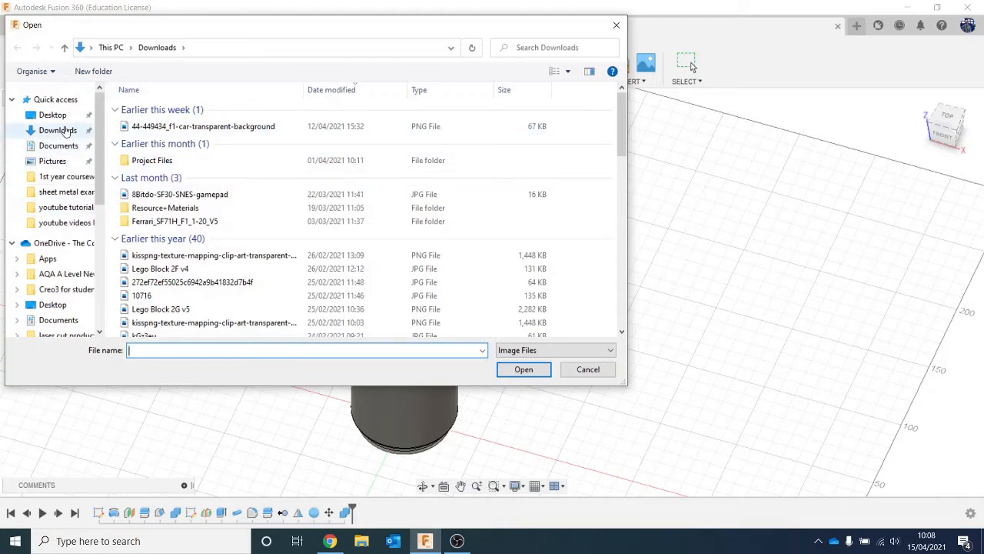
{"action": "left_click", "coordinate": [65, 117]}
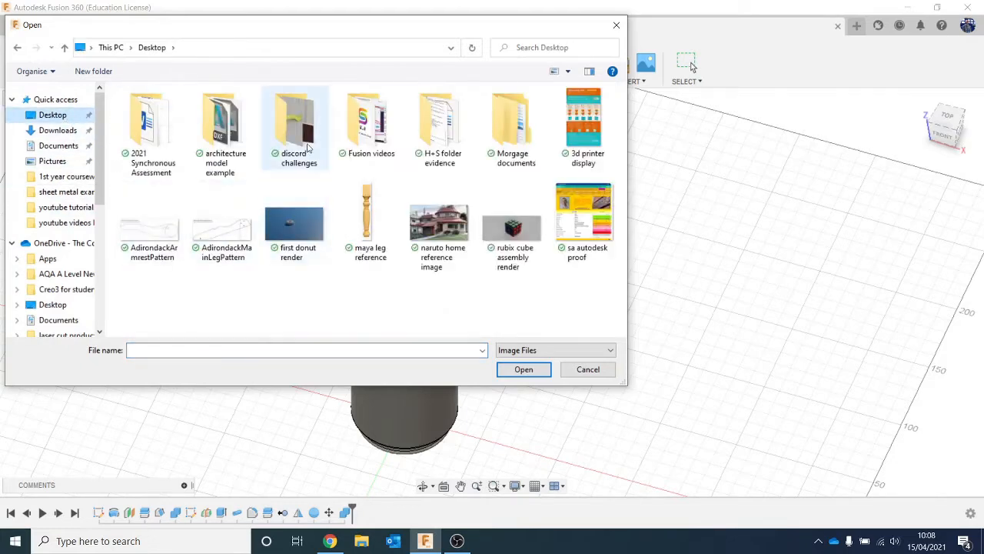
{"action": "double_click", "coordinate": [369, 127]}
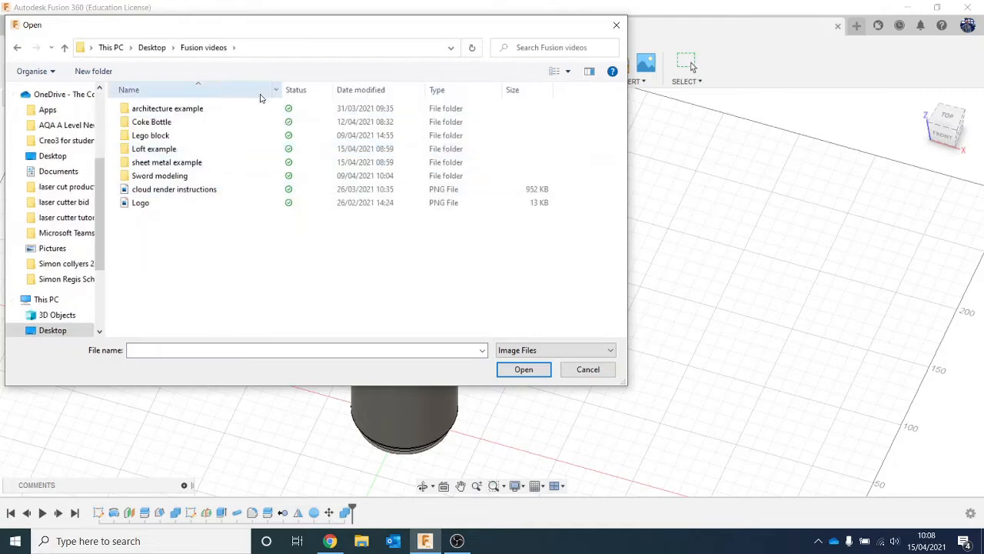
{"action": "left_click", "coordinate": [239, 165]}
{"action": "double_click", "coordinate": [239, 166]}
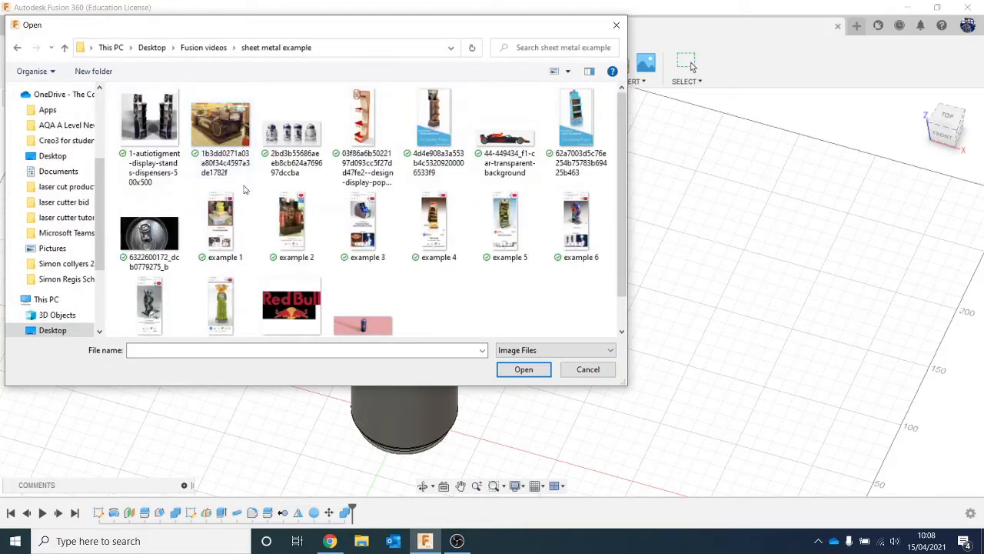
{"action": "scroll", "coordinate": [223, 192], "scroll_direction": "down", "scroll_amount": 1}
{"action": "double_click", "coordinate": [151, 187]}
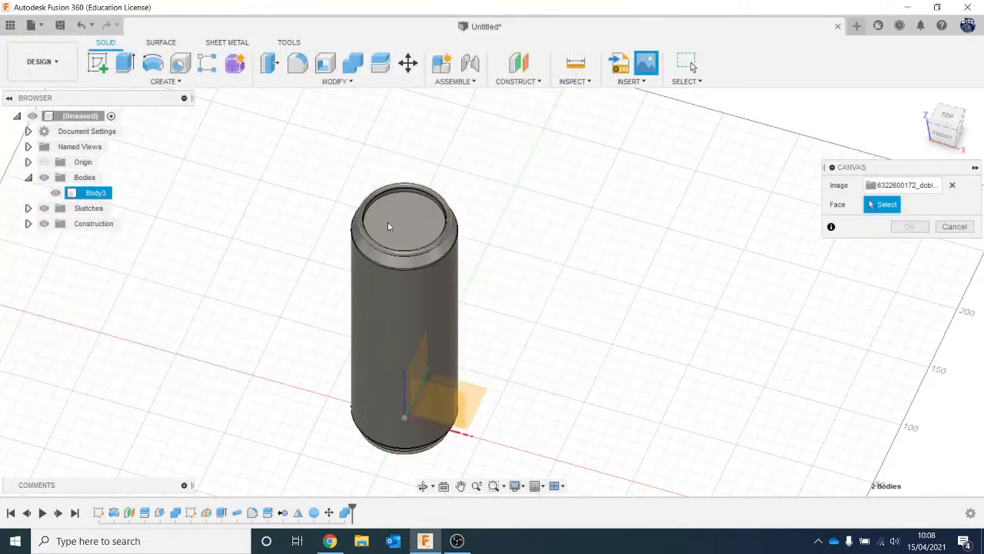
{"action": "left_click", "coordinate": [388, 226]}
- Enlarge the canvas uniformly by a plane scale of about 1.448 over the recessed top face
{"action": "left_click", "coordinate": [954, 108]}
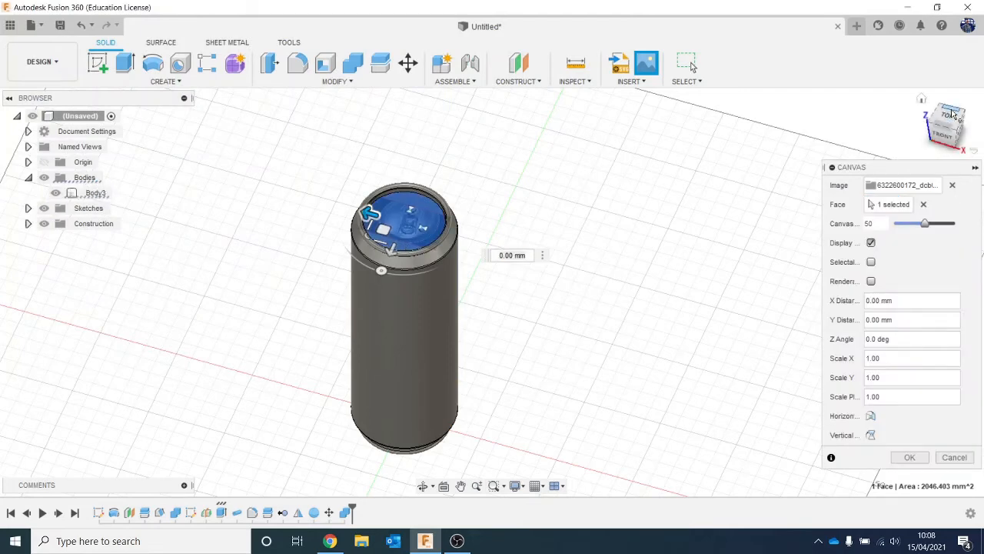
{"action": "left_click", "coordinate": [949, 137]}
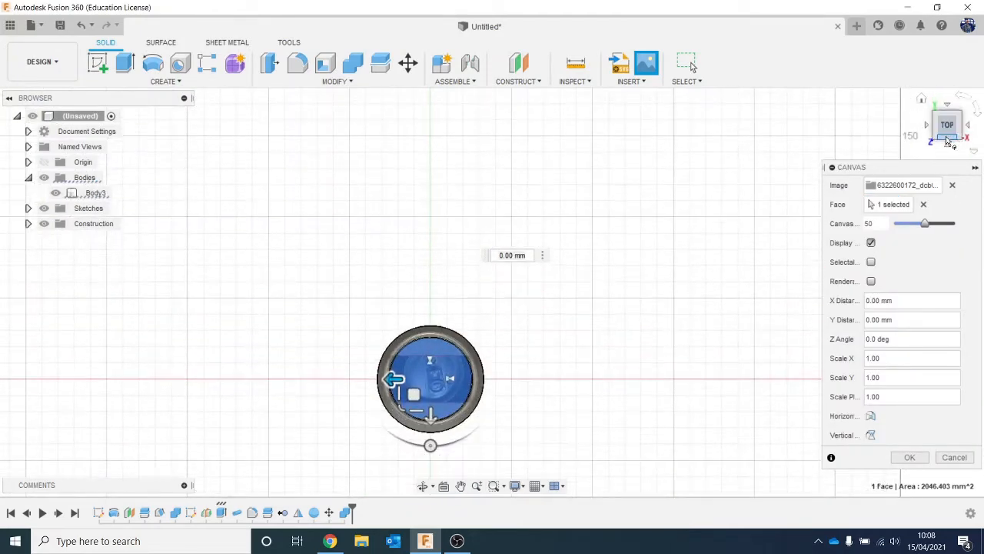
{"action": "left_click", "coordinate": [977, 112]}
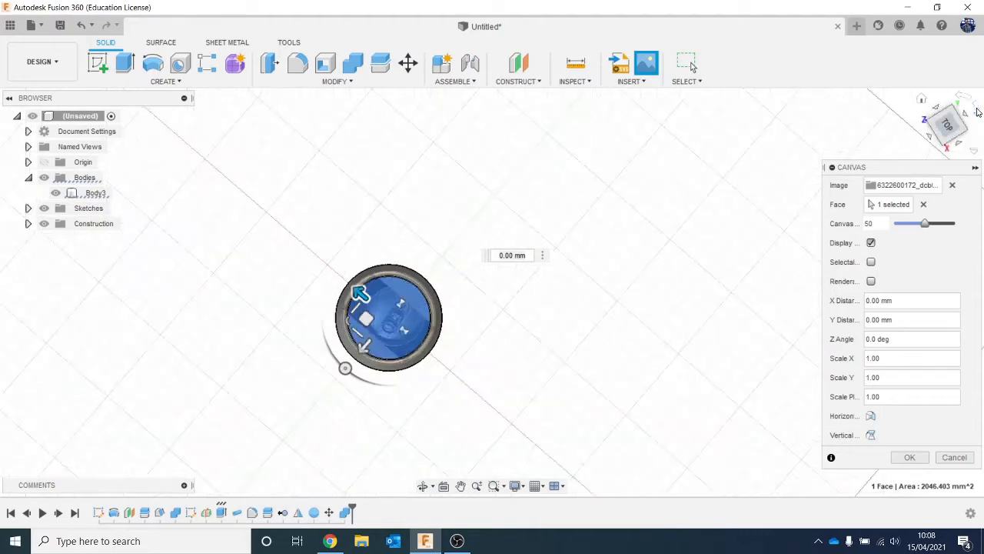
{"action": "left_click", "coordinate": [977, 111]}
{"action": "middle_click_drag", "start_coordinate": [620, 268], "coordinate": [490, 294]}
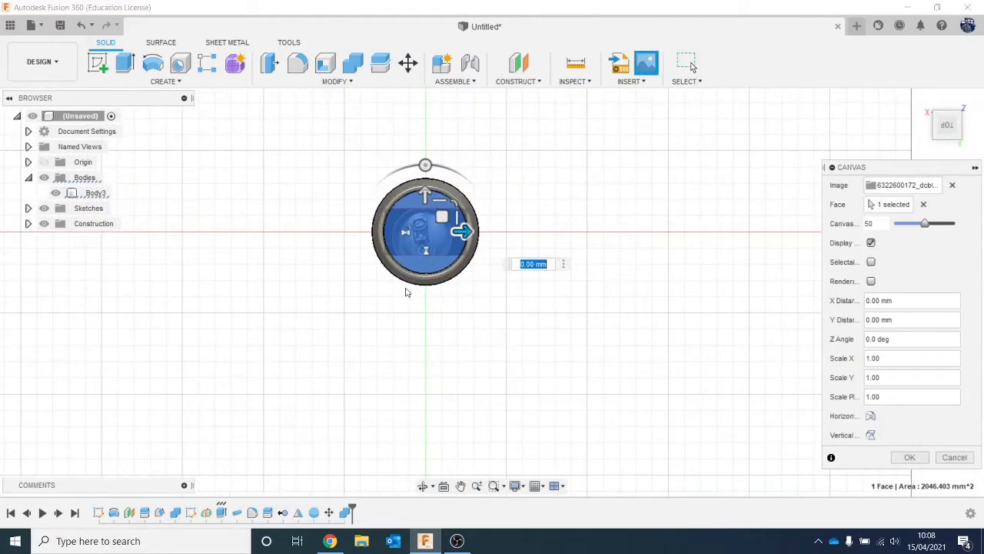
{"action": "scroll", "coordinate": [407, 293], "scroll_direction": "up", "scroll_amount": 3}
{"action": "middle_click_drag", "start_coordinate": [442, 327], "coordinate": [380, 365]}
{"action": "scroll", "coordinate": [377, 311], "scroll_direction": "up", "scroll_amount": 1}
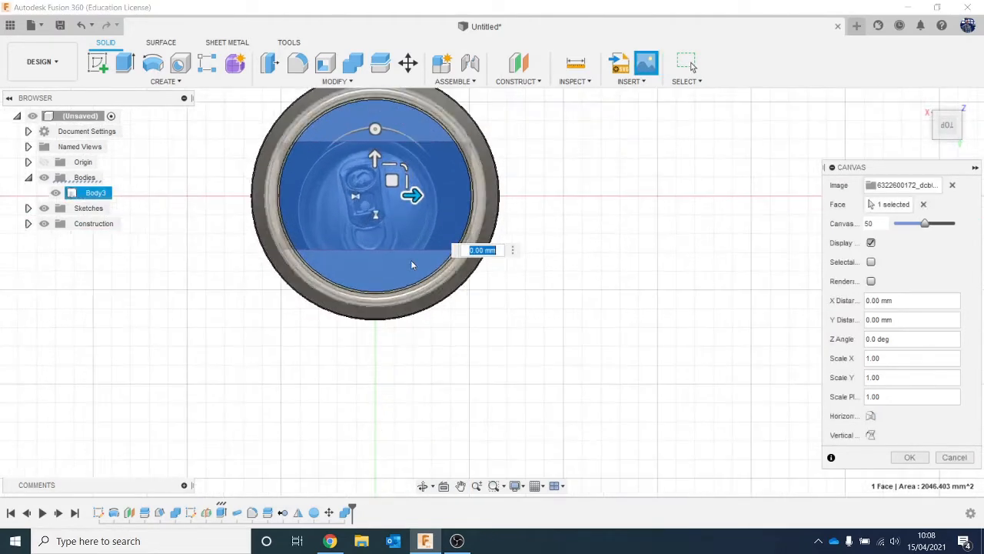
{"action": "left_click_drag", "start_coordinate": [406, 164], "coordinate": [415, 158]}
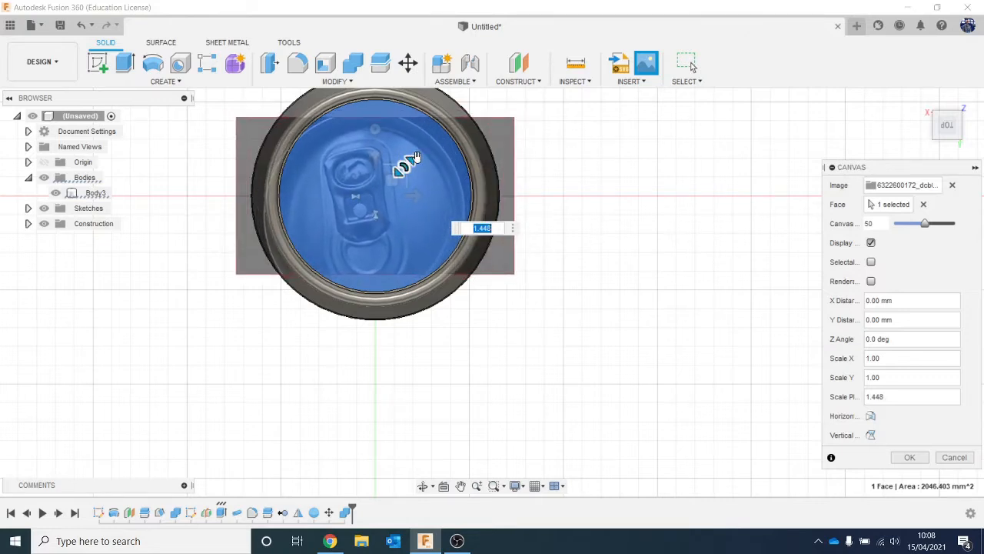
- Align the canvas with the can's rim by shifting it about 3.065 mm in X and slightly along Y, and rescaling it by 0.892
{"action": "left_click_drag", "start_coordinate": [406, 191], "coordinate": [428, 194]}
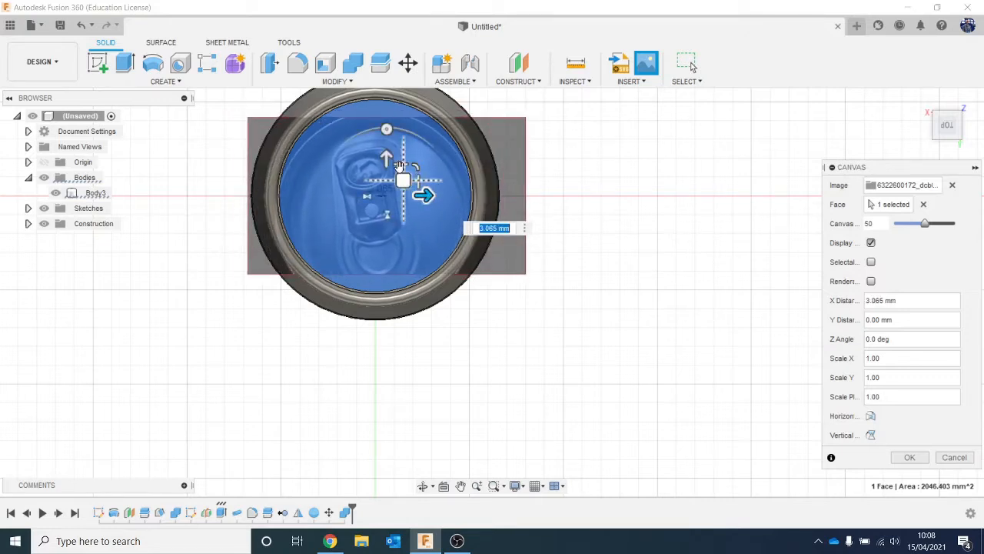
{"action": "left_click_drag", "start_coordinate": [386, 161], "coordinate": [412, 151]}
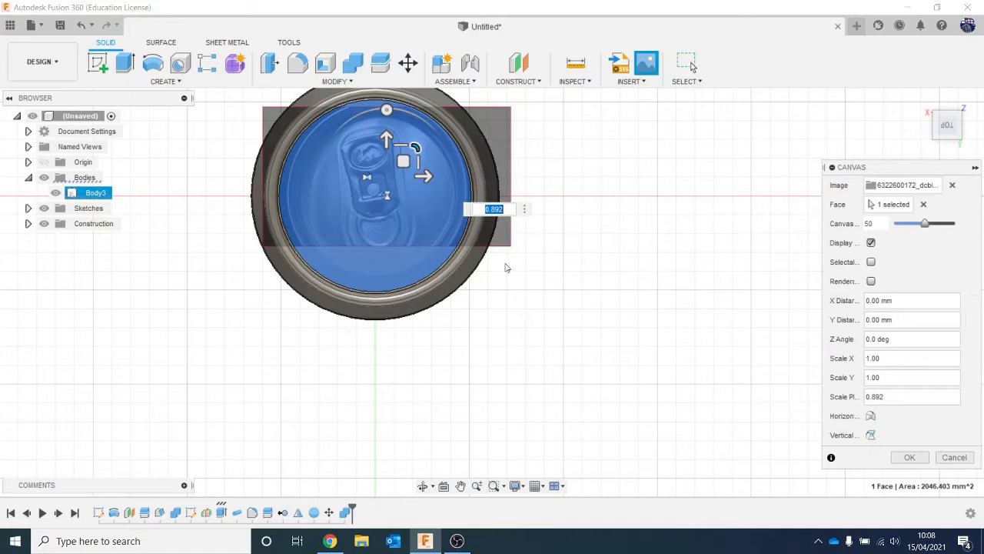
{"action": "left_click", "coordinate": [910, 456]}
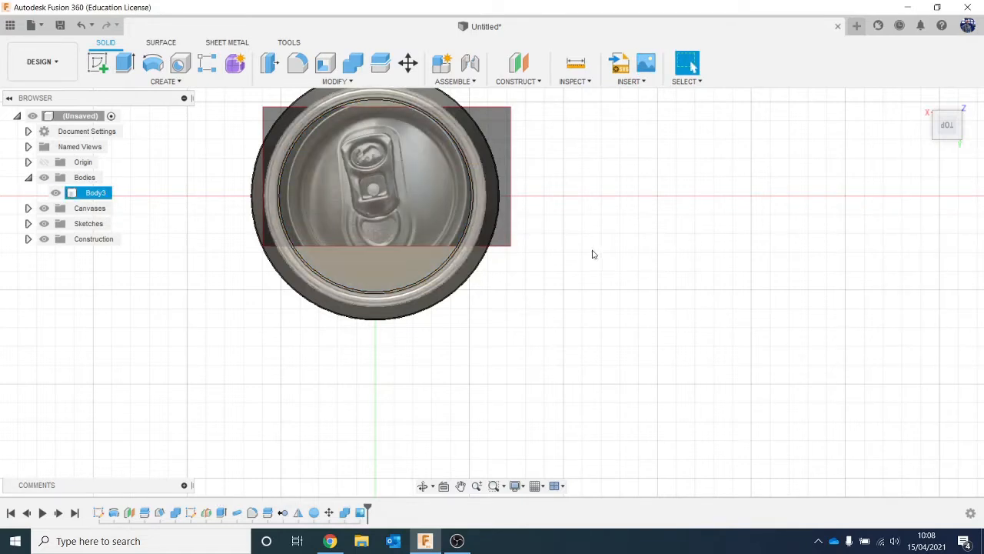
- Edit the can-top canvas and rotate it to a Z angle of -9.5 degrees so the pull tab stands upright
{"action": "left_click", "coordinate": [410, 167]}
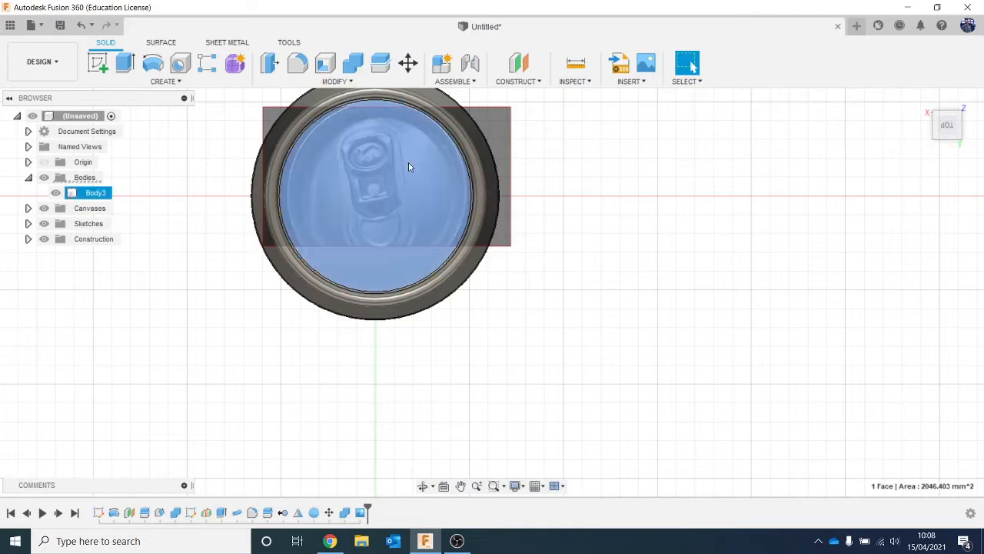
{"action": "right_click", "coordinate": [358, 513]}
{"action": "left_click", "coordinate": [377, 408]}
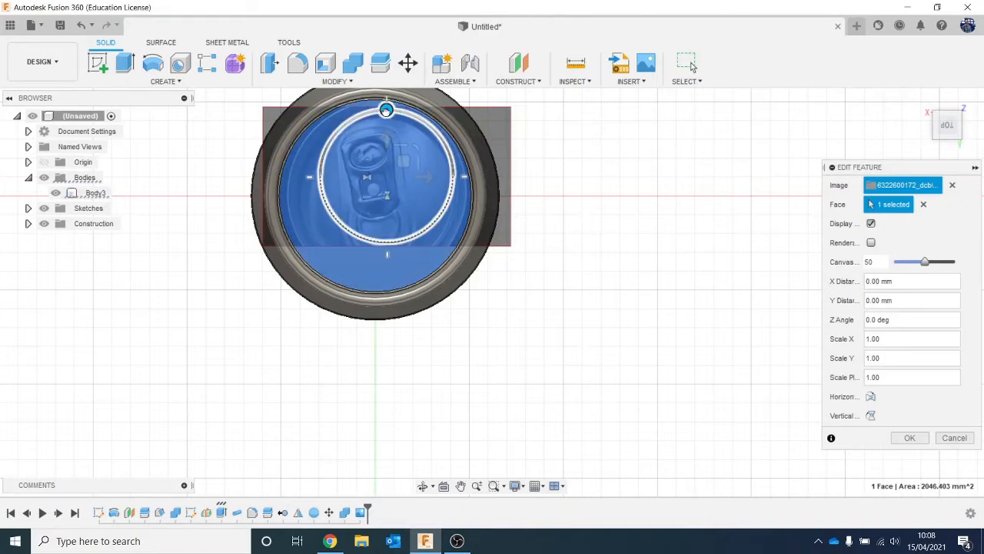
{"action": "left_click_drag", "start_coordinate": [386, 109], "coordinate": [396, 110]}
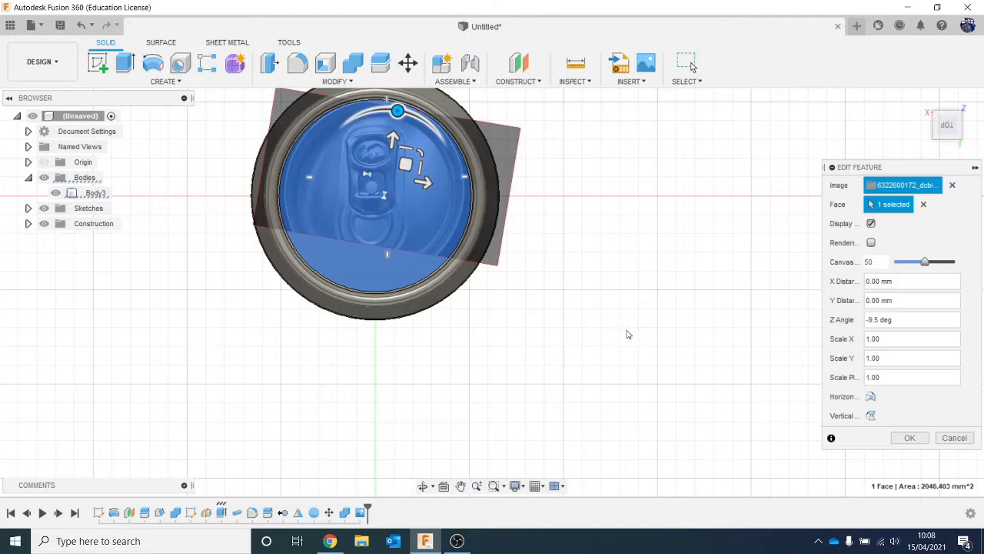
{"action": "left_click", "coordinate": [911, 438]}
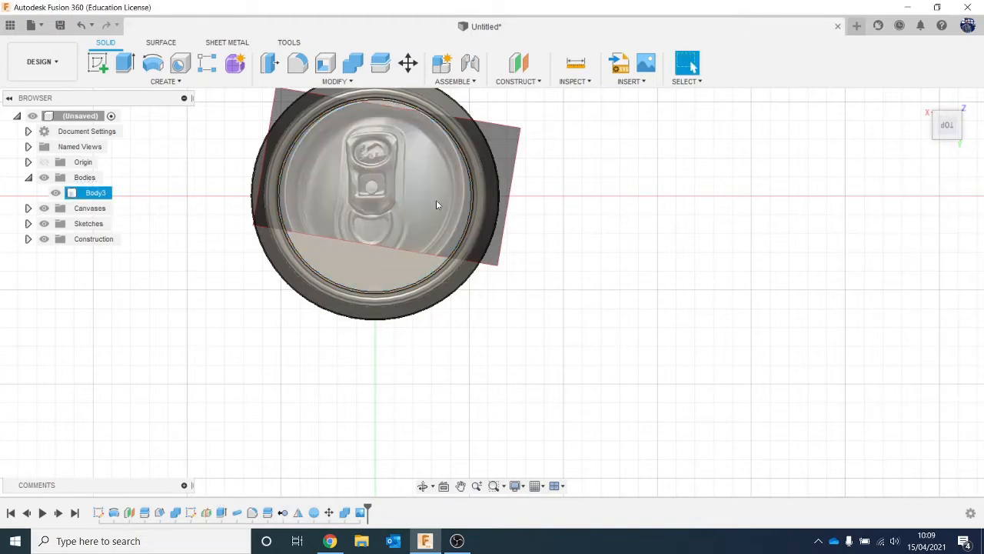
- Start a sketch on the can's recessed top face, oriented with the pull tab's drinking end towards the front
{"action": "left_click", "coordinate": [98, 63]}
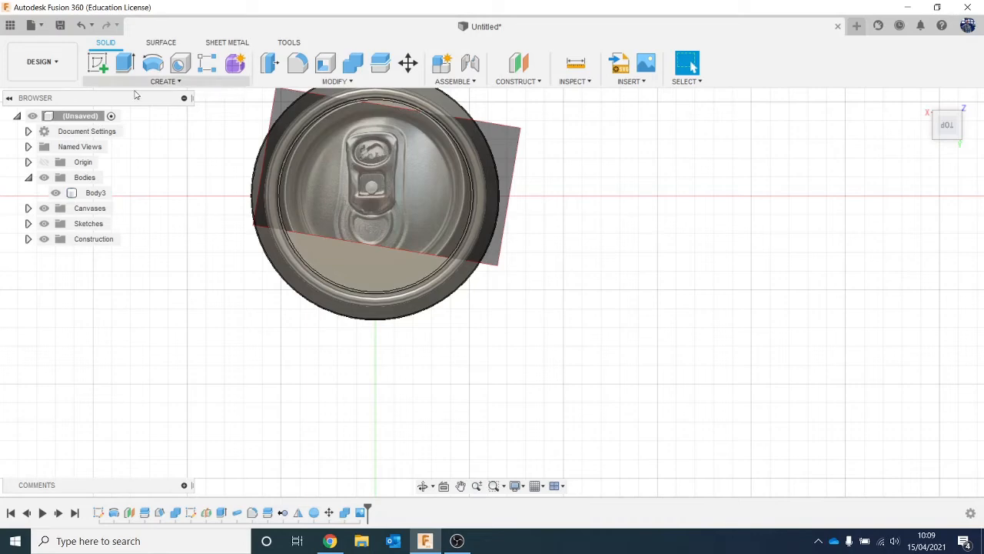
{"action": "left_click", "coordinate": [343, 264]}
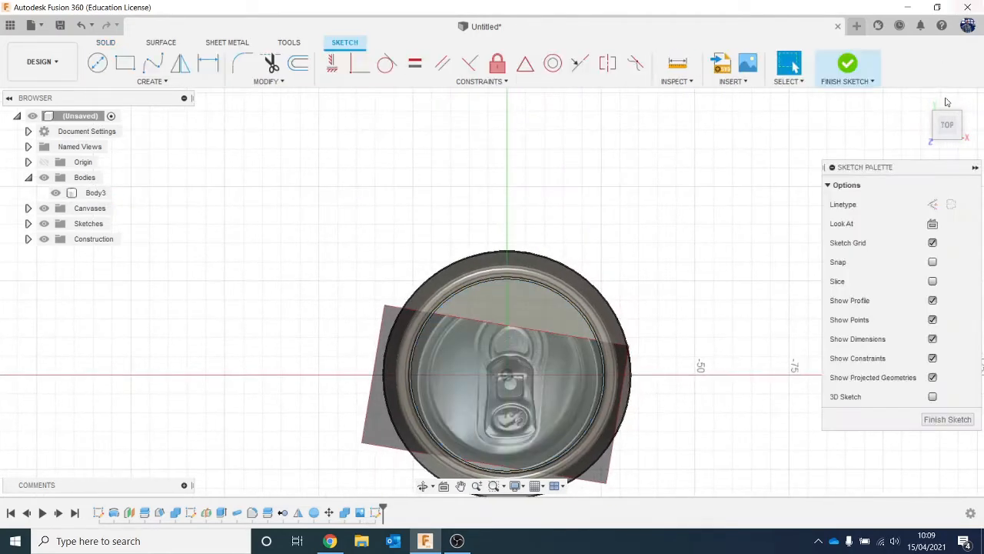
{"action": "left_click", "coordinate": [979, 112]}
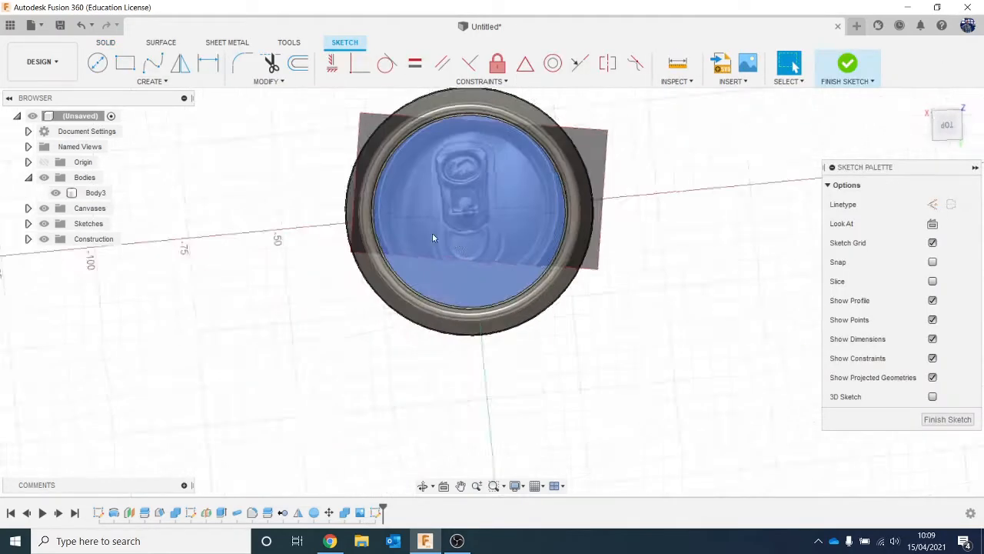
{"action": "scroll", "coordinate": [440, 220], "scroll_direction": "up", "scroll_amount": 3}
{"action": "middle_click_drag", "start_coordinate": [440, 220], "coordinate": [344, 290]}
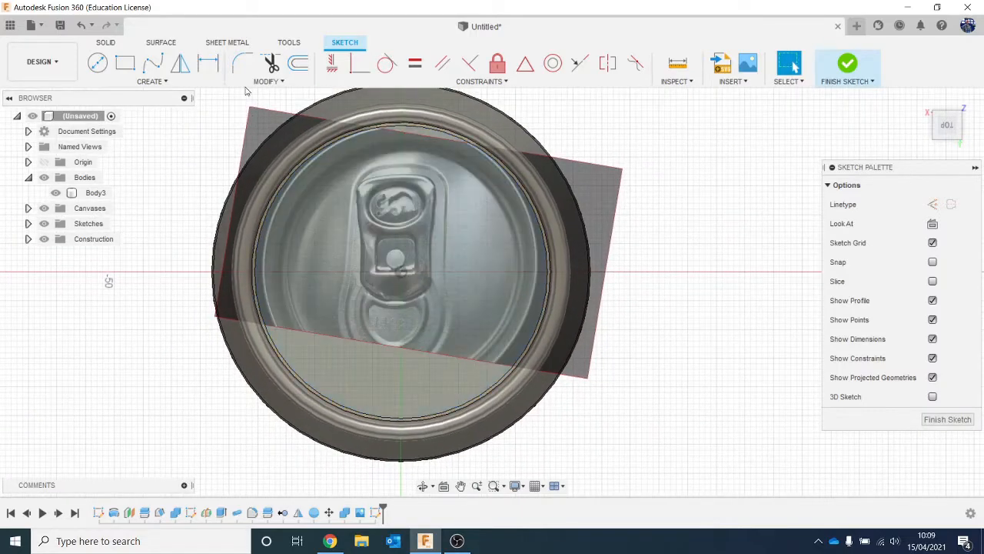
- Draw a vertical line about 22 mm long through the middle of the pull tab, from its lower edge to its upper edge
{"action": "left_click", "coordinate": [164, 82]}
{"action": "left_click", "coordinate": [158, 95]}
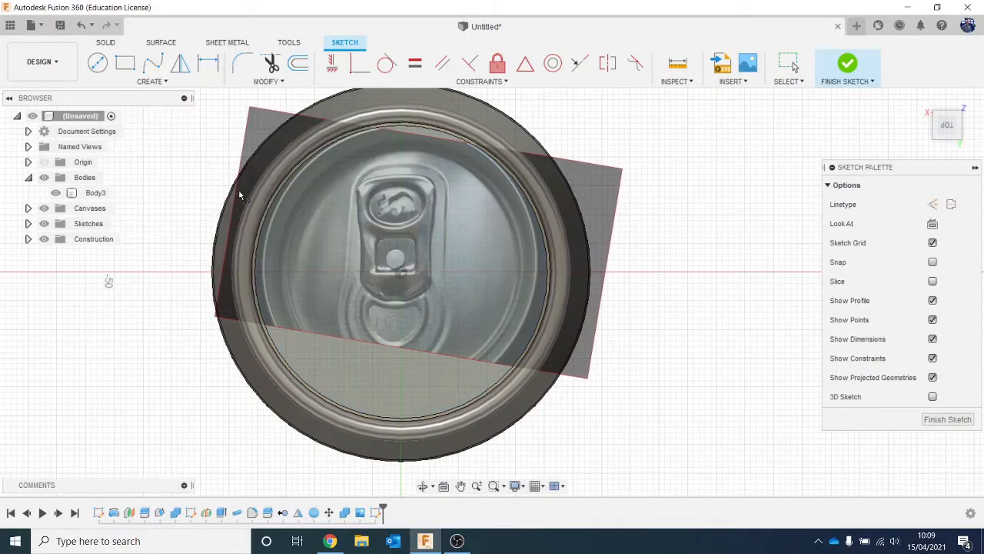
{"action": "left_click", "coordinate": [395, 299]}
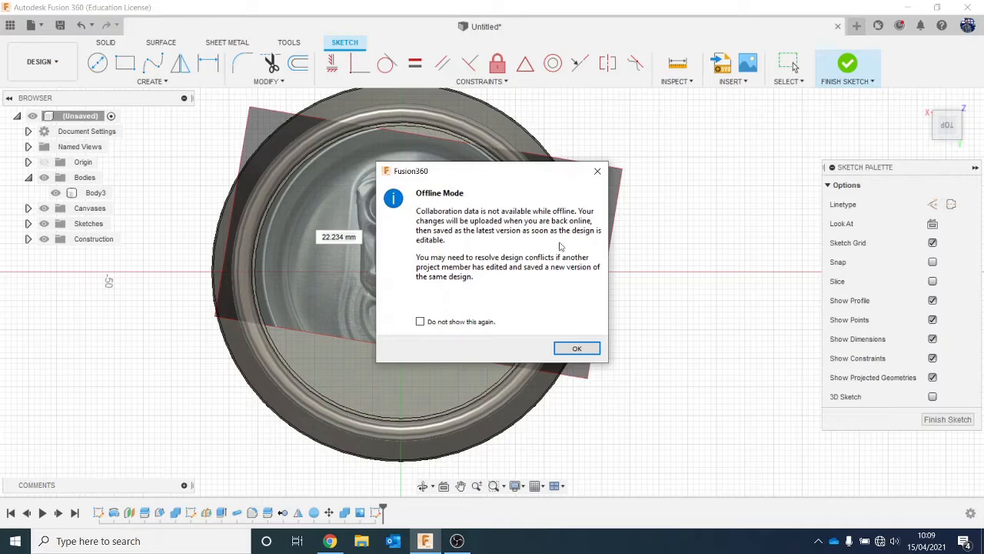
{"action": "left_click", "coordinate": [576, 349]}
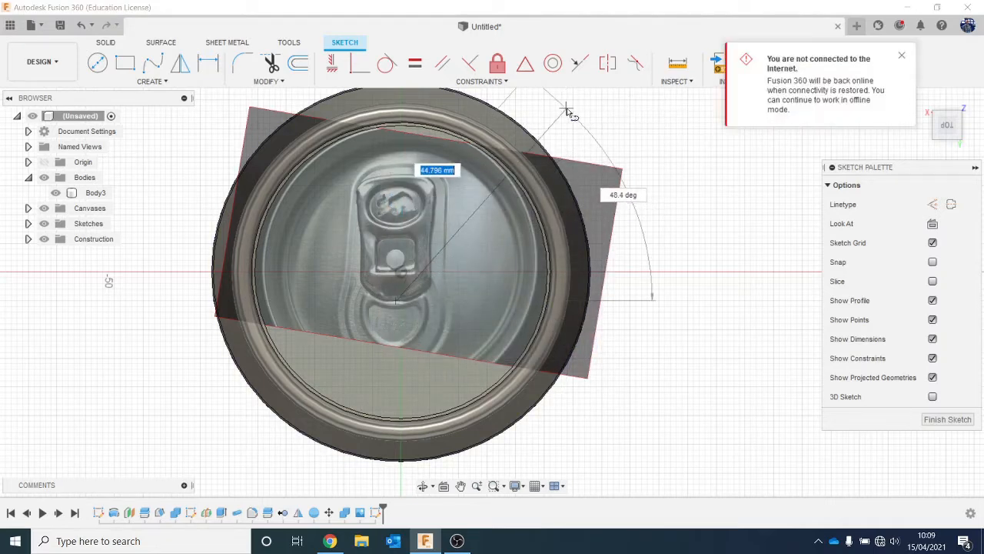
{"action": "left_click", "coordinate": [397, 177]}
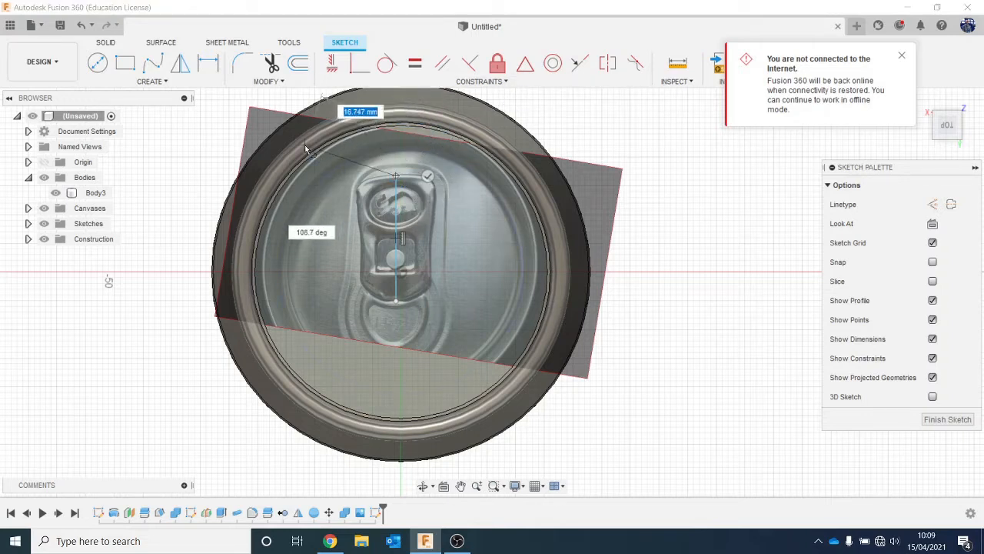
- Draw a horizontal line about 4.36 mm long from the centre line's upper end, and trace the tab's lower-left curve with a three-point arc
{"action": "left_click", "coordinate": [371, 179]}
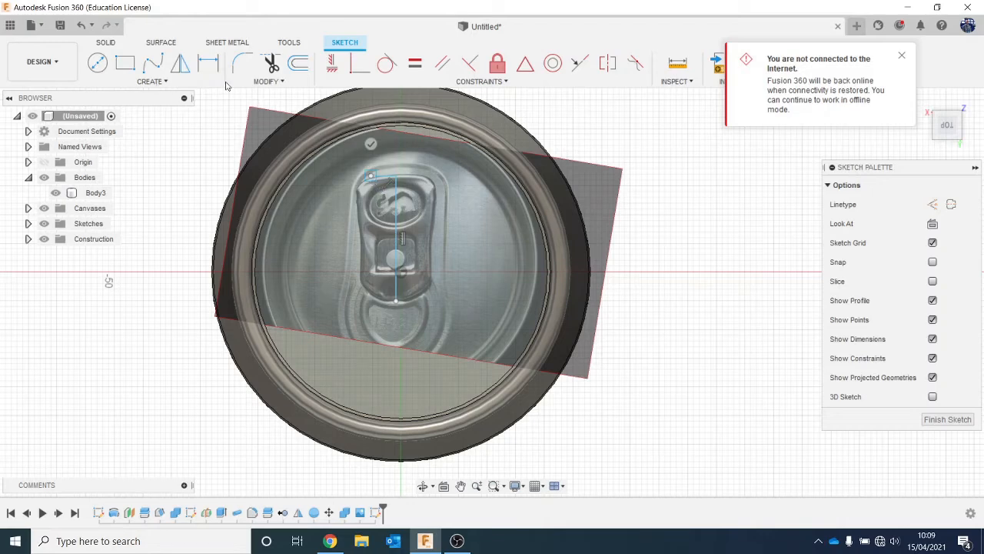
{"action": "left_click", "coordinate": [901, 57]}
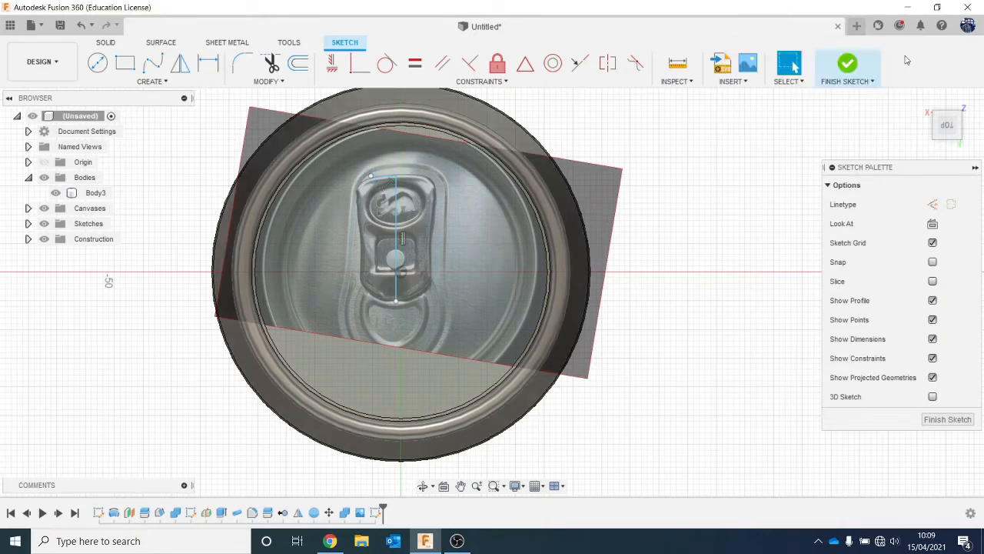
{"action": "left_click", "coordinate": [115, 83]}
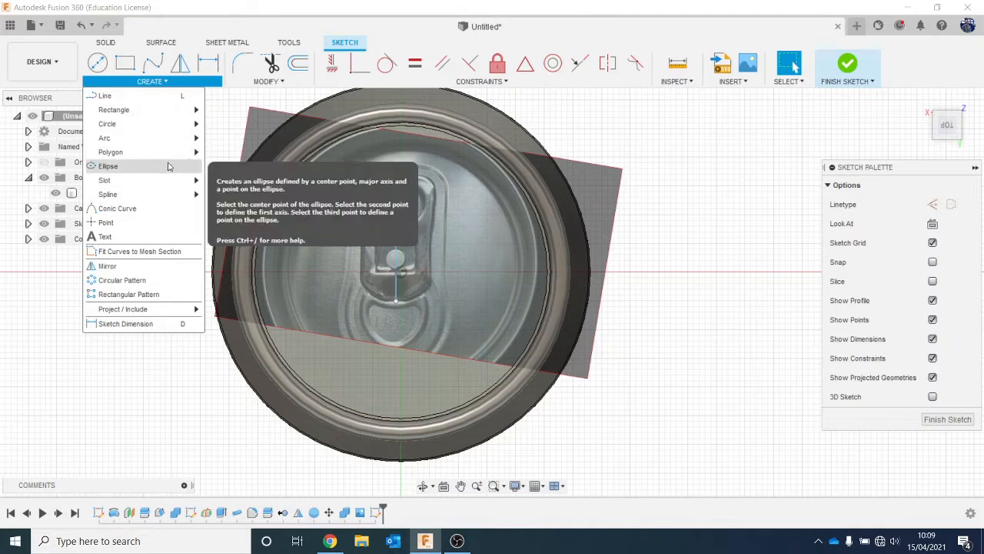
{"action": "mouse_move", "coordinate": [154, 138]}
{"action": "left_click", "coordinate": [219, 136]}
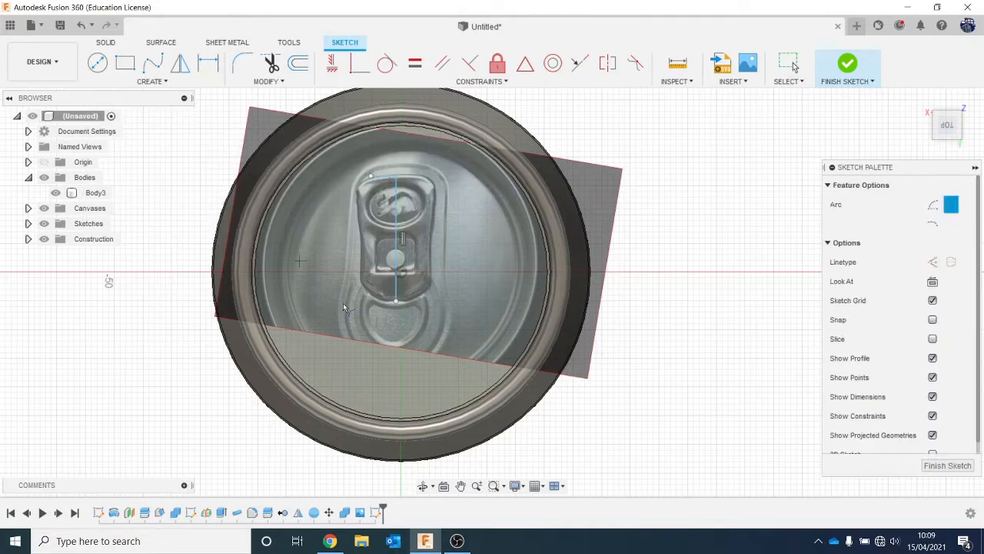
{"action": "left_click", "coordinate": [397, 303]}
{"action": "scroll", "coordinate": [368, 288], "scroll_direction": "up", "scroll_amount": 5}
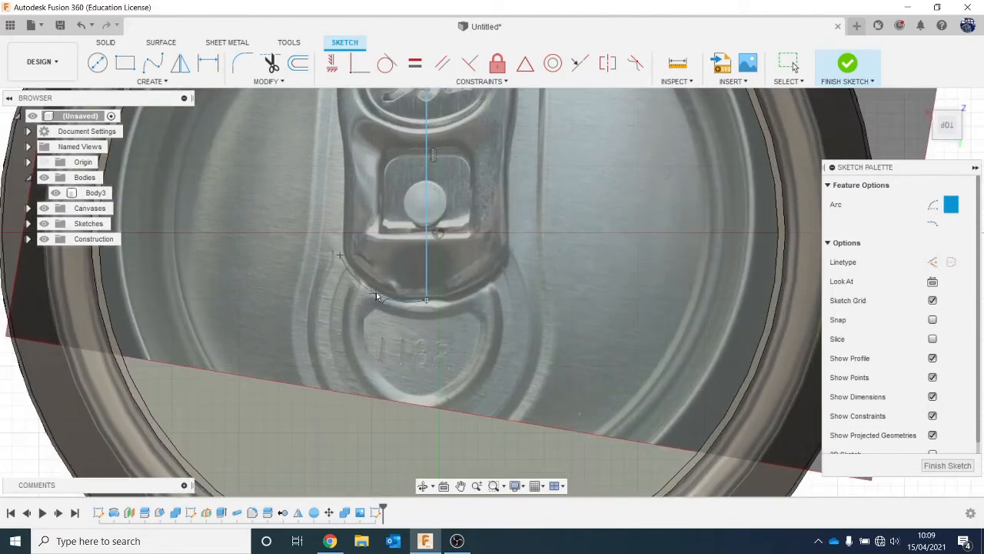
{"action": "left_click", "coordinate": [384, 294]}
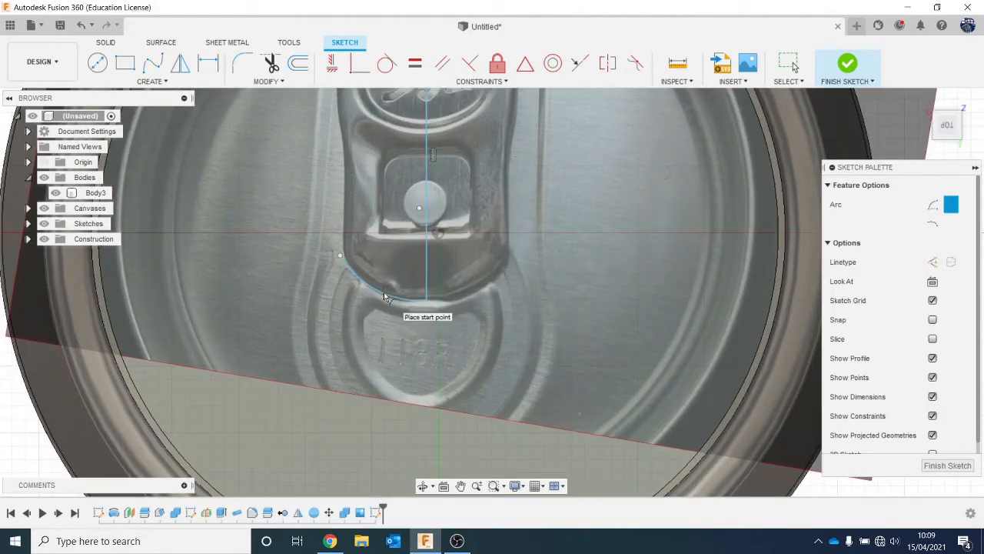
{"action": "middle_click_drag", "start_coordinate": [384, 294], "coordinate": [388, 339]}
{"action": "key", "text": "Escape"}
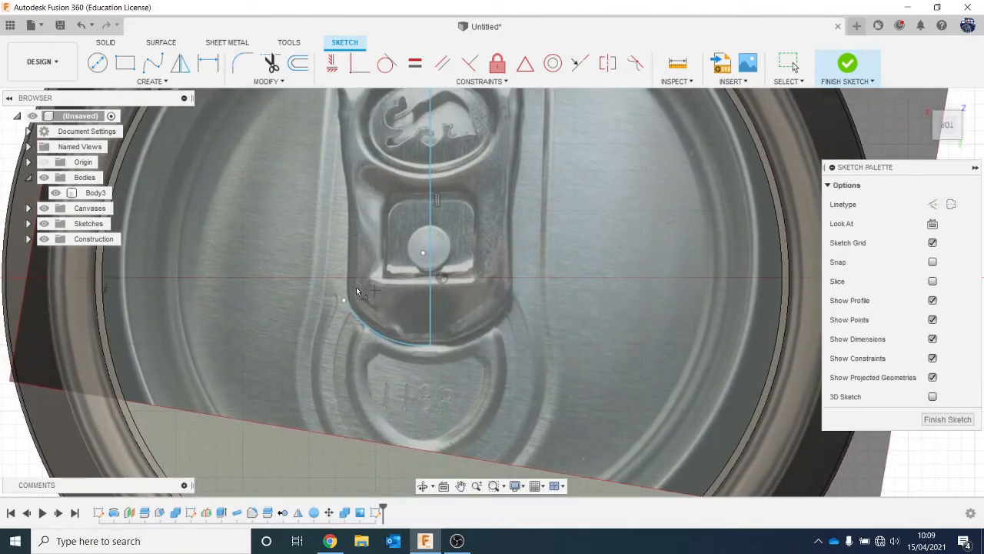
- Draw a vertical line about 8 mm long up the pull tab's left side from the lower arc's end
{"action": "key", "text": "l"}
{"action": "left_click", "coordinate": [344, 300]}
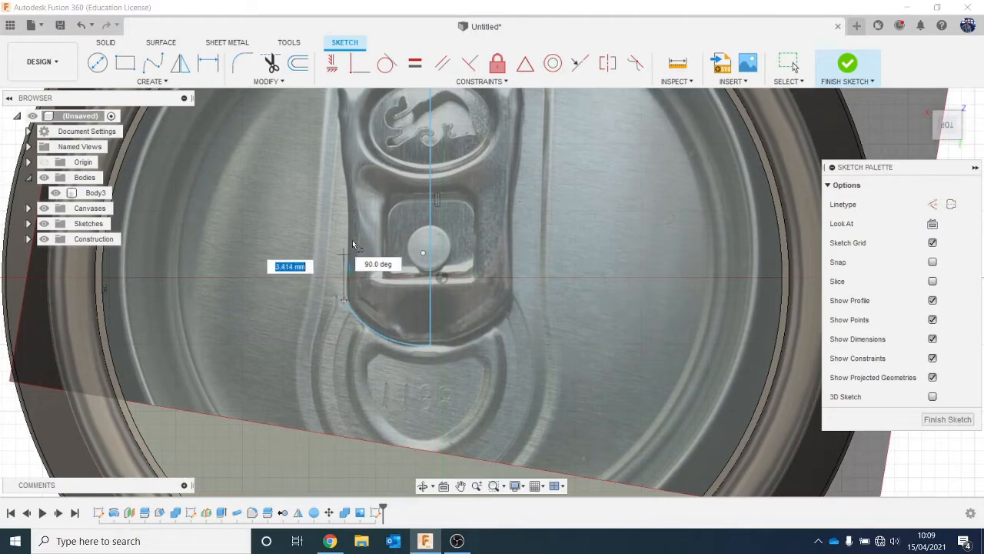
{"action": "left_click", "coordinate": [348, 191]}
{"action": "middle_click_drag", "start_coordinate": [366, 260], "coordinate": [367, 272]}
- Trace the tab's upper left side with a three-point arc from the vertical line's end to the upper-left corner
{"action": "scroll", "coordinate": [366, 271], "scroll_direction": "up", "scroll_amount": 2}
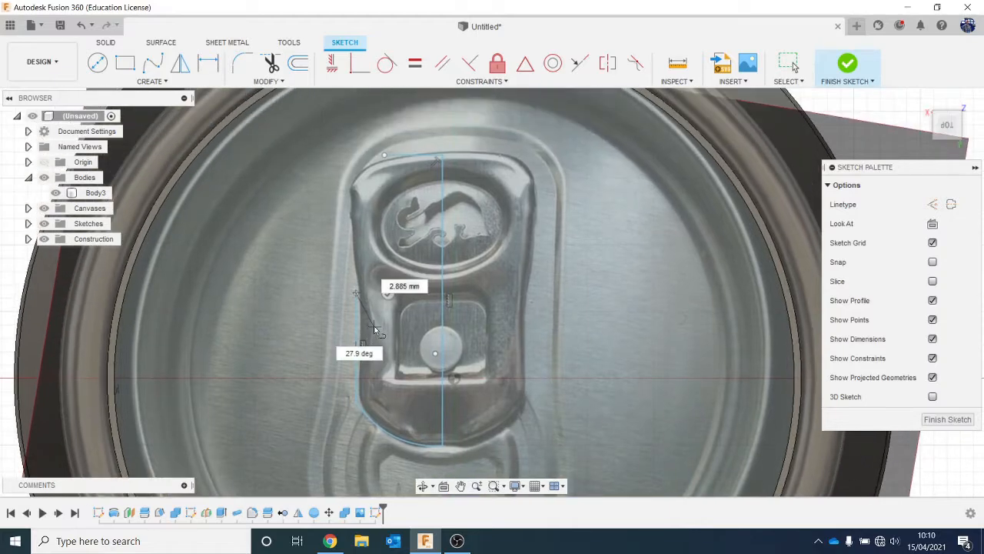
{"action": "left_click", "coordinate": [140, 83]}
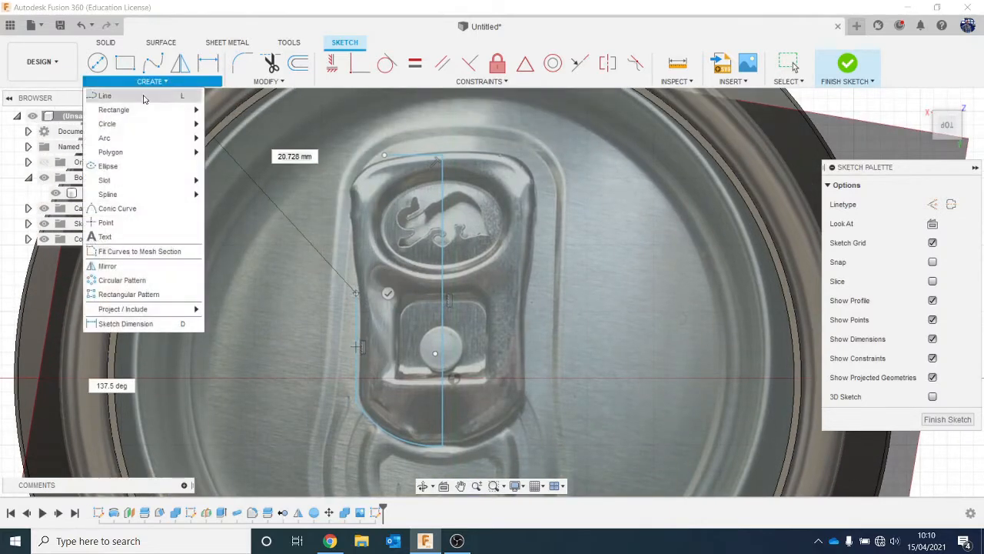
{"action": "mouse_move", "coordinate": [147, 137]}
{"action": "left_click", "coordinate": [231, 138]}
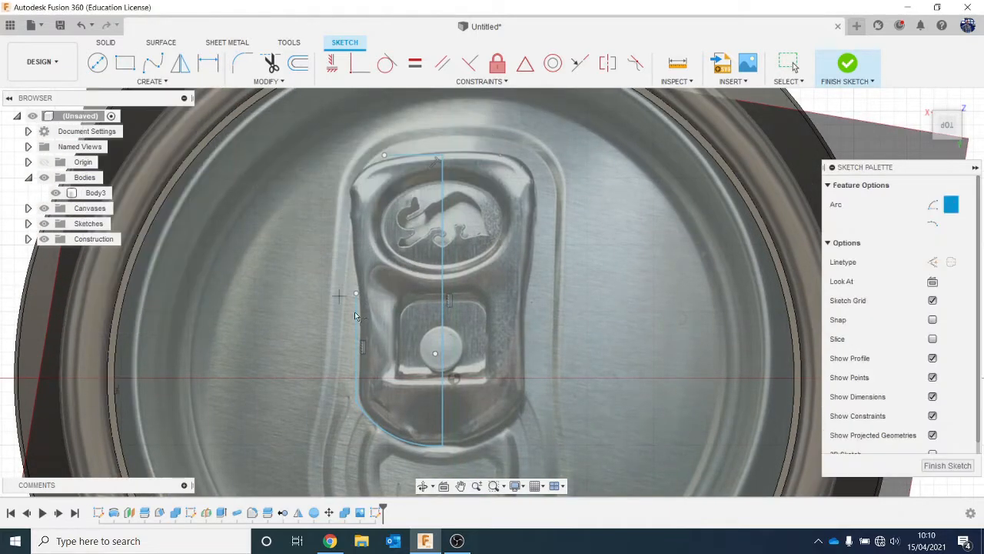
{"action": "left_click", "coordinate": [358, 294]}
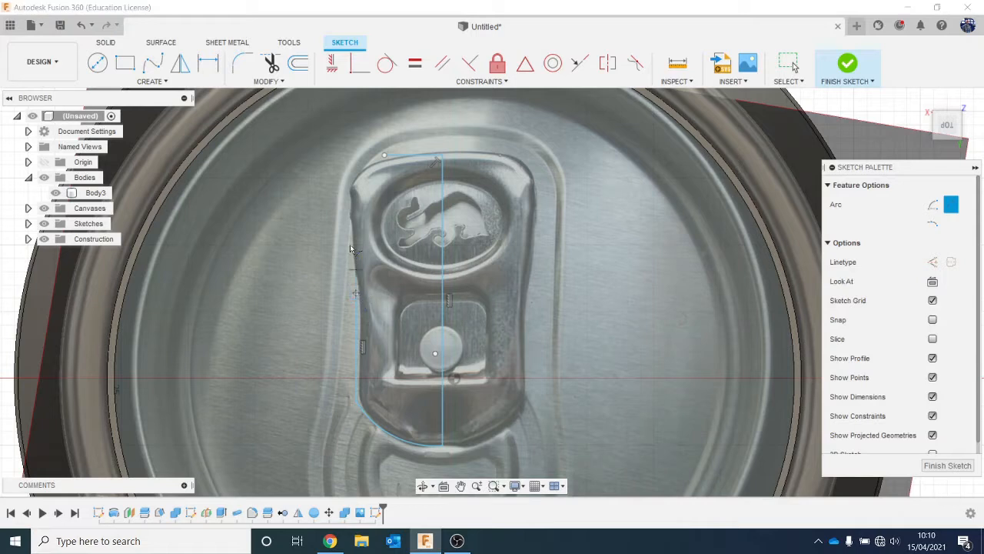
{"action": "left_click", "coordinate": [350, 190]}
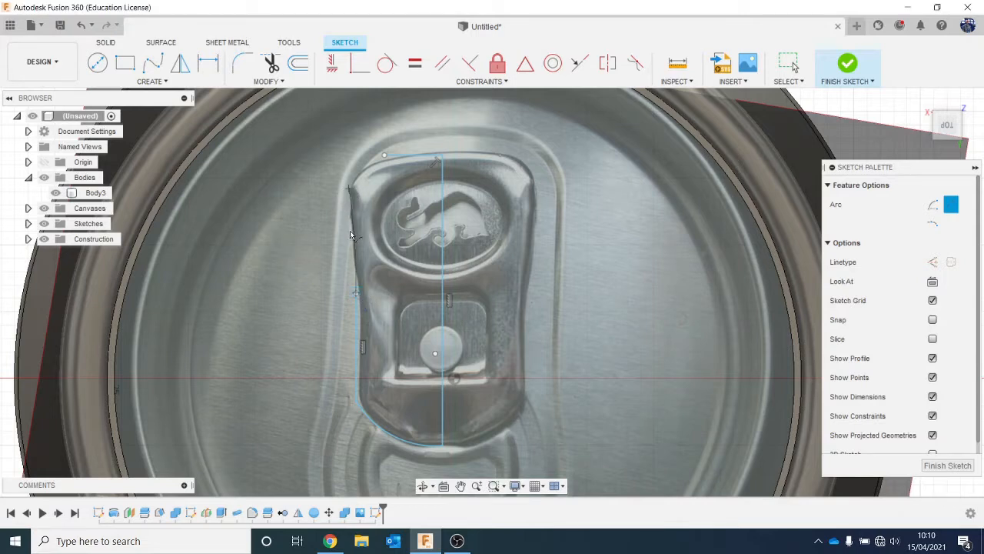
{"action": "left_click", "coordinate": [351, 235]}
- Join the side arc to the upper horizontal line with a three-point arc spanning about 3.65 mm around the tab's corner
{"action": "left_click", "coordinate": [351, 192]}
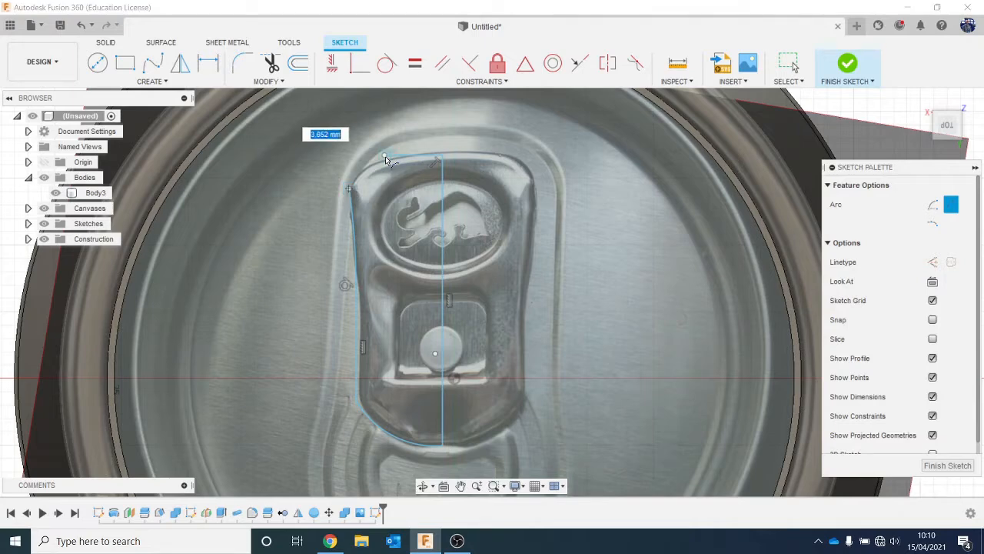
{"action": "left_click", "coordinate": [384, 155]}
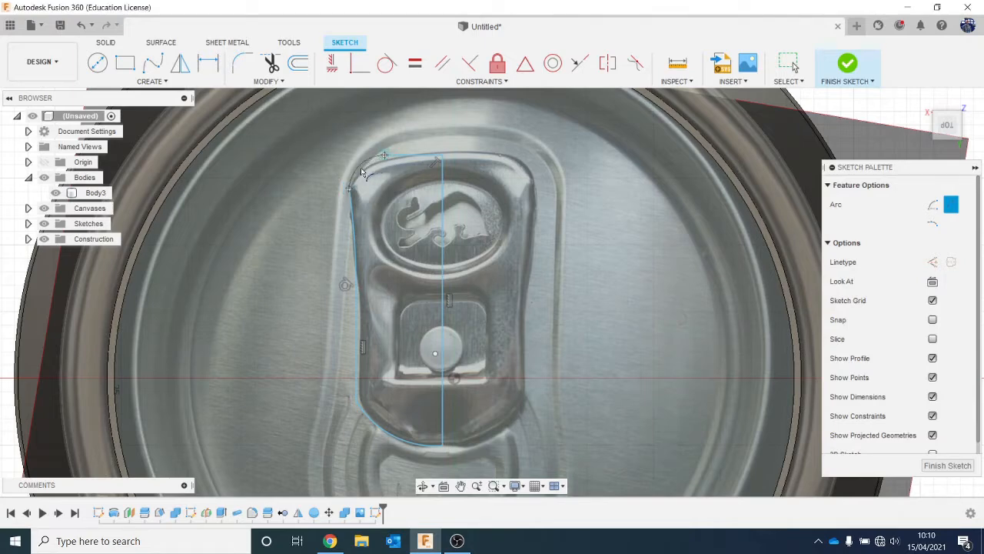
{"action": "scroll", "coordinate": [366, 173], "scroll_direction": "up", "scroll_amount": 4}
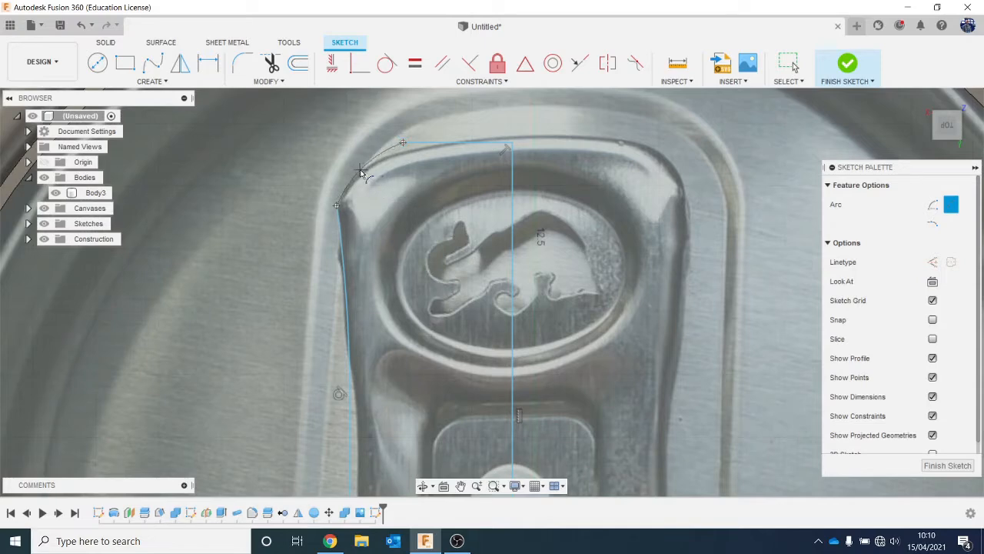
{"action": "scroll", "coordinate": [405, 270], "scroll_direction": "down", "scroll_amount": 4}
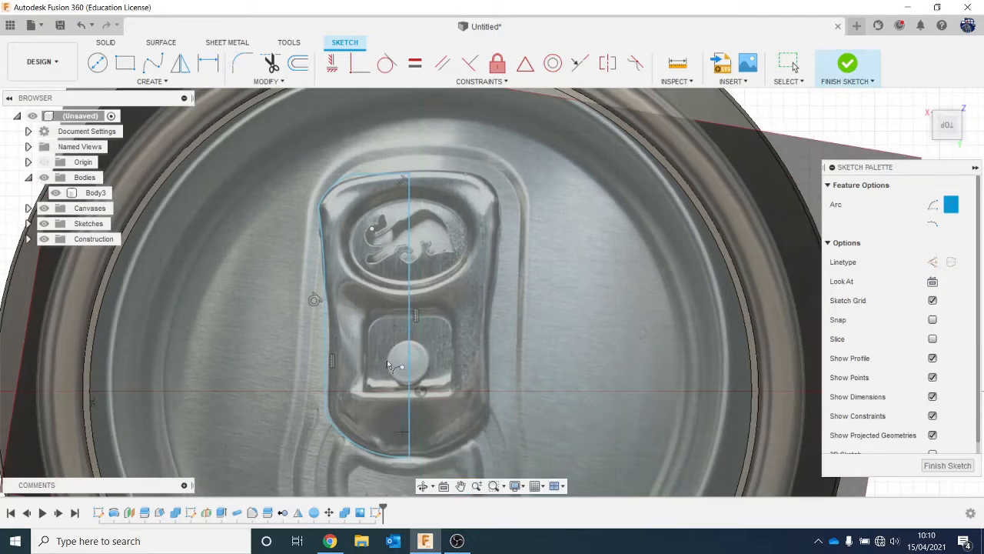
{"action": "left_click", "coordinate": [242, 63]}
{"action": "scroll", "coordinate": [315, 183], "scroll_direction": "up", "scroll_amount": 2}
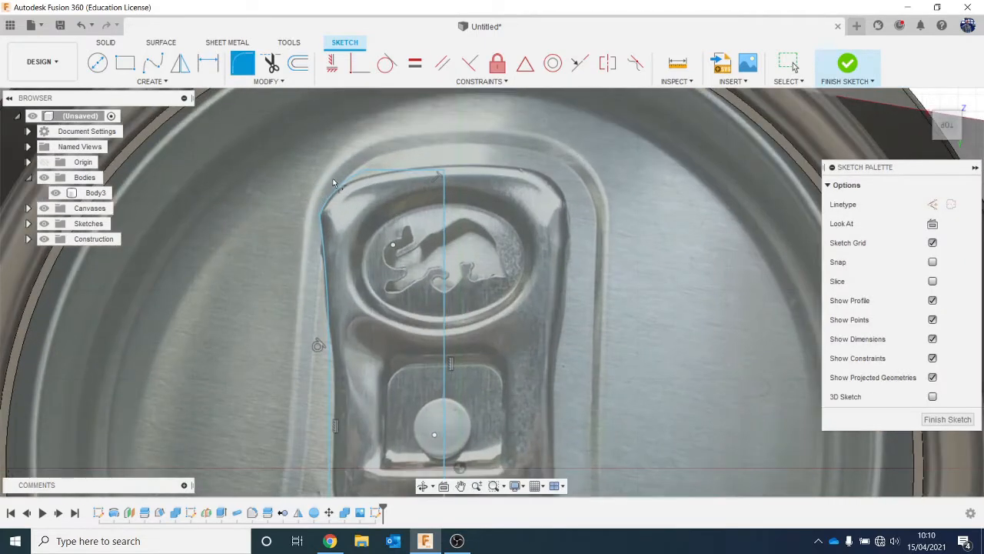
{"action": "left_click", "coordinate": [385, 183]}
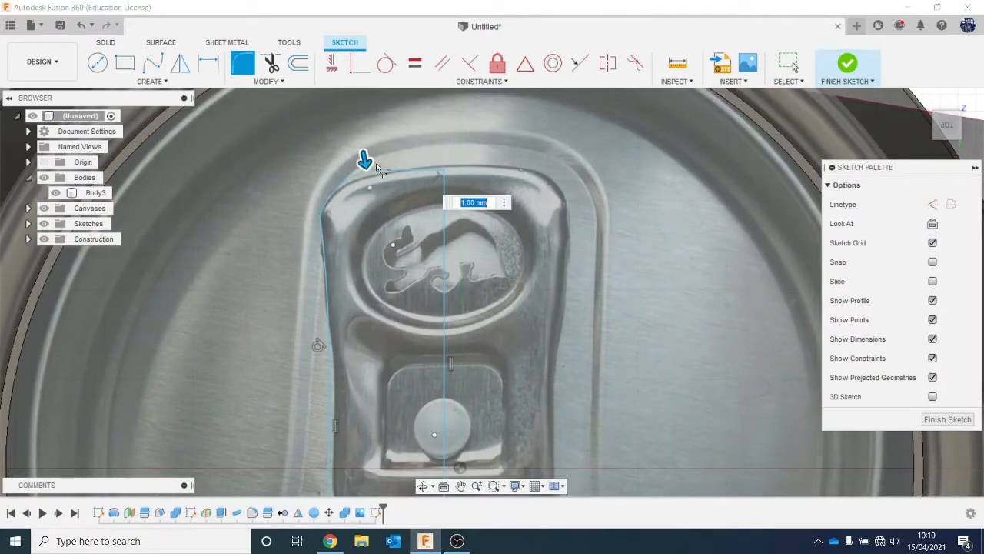
{"action": "left_click", "coordinate": [366, 169]}
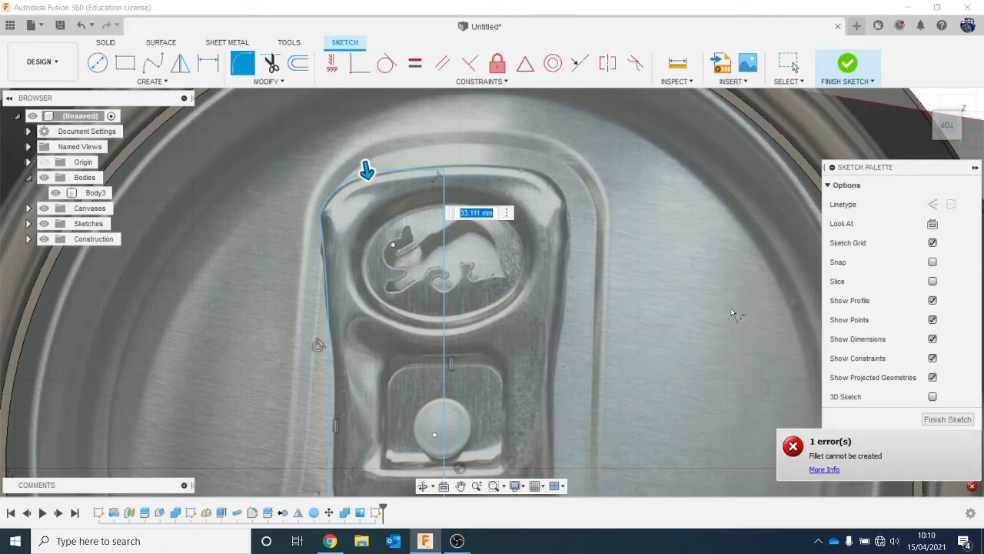
{"action": "key", "text": "Escape"}
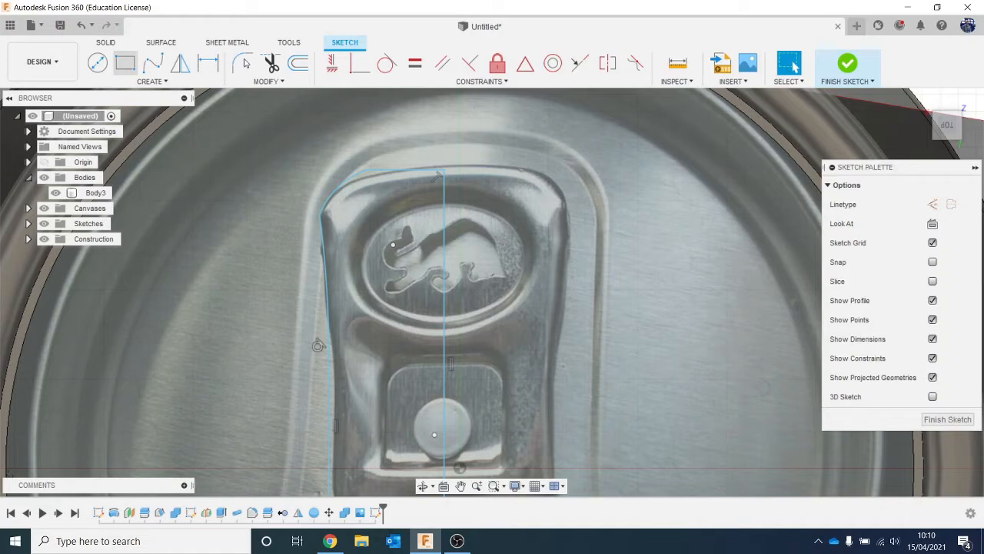
- Fillet the junction between the upper horizontal line and the corner arc with a 1 mm radius
{"action": "left_click", "coordinate": [243, 63]}
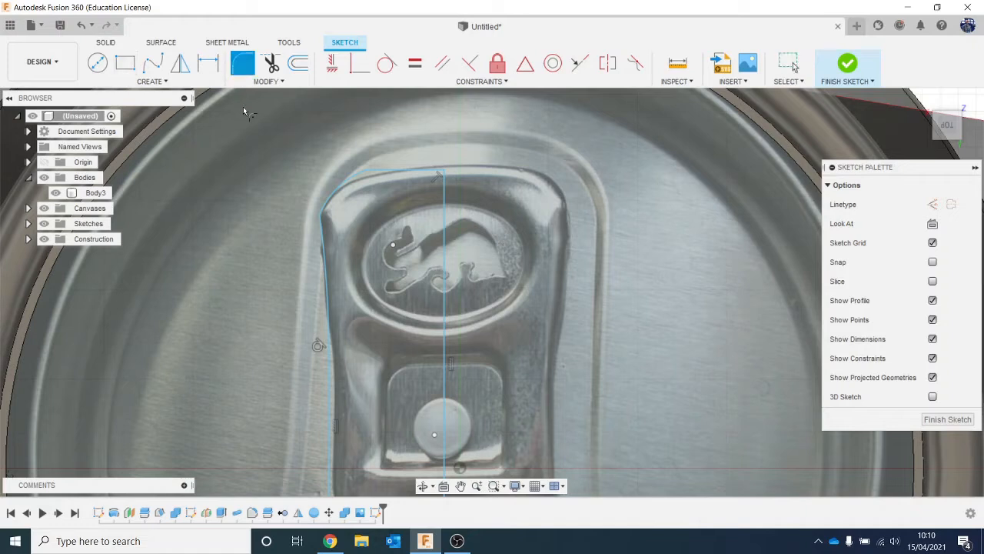
{"action": "left_click", "coordinate": [375, 173]}
{"action": "left_click", "coordinate": [358, 176]}
{"action": "key", "text": "Return"}
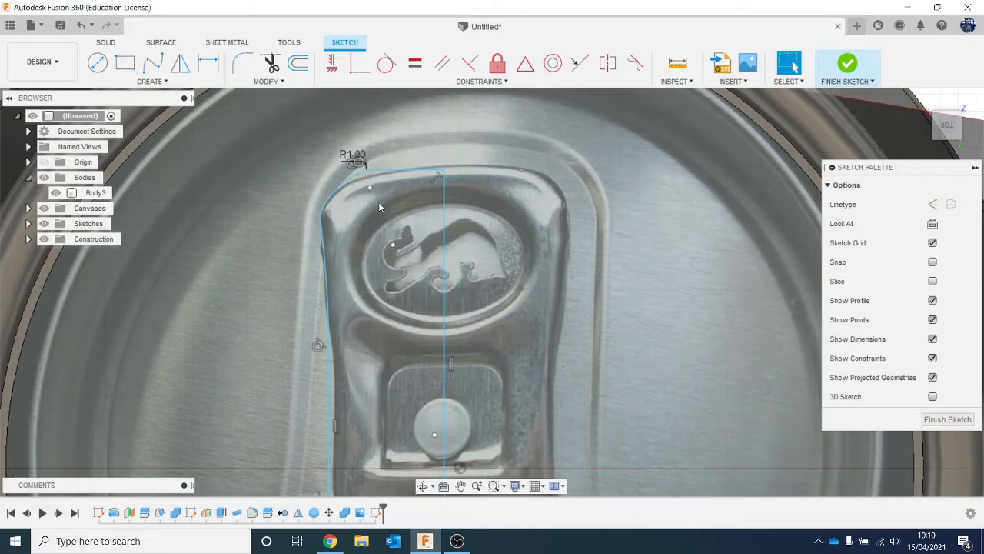
- Fillet the junction between the corner arc and the left side arc with a 1 mm radius
{"action": "key", "text": "Return"}
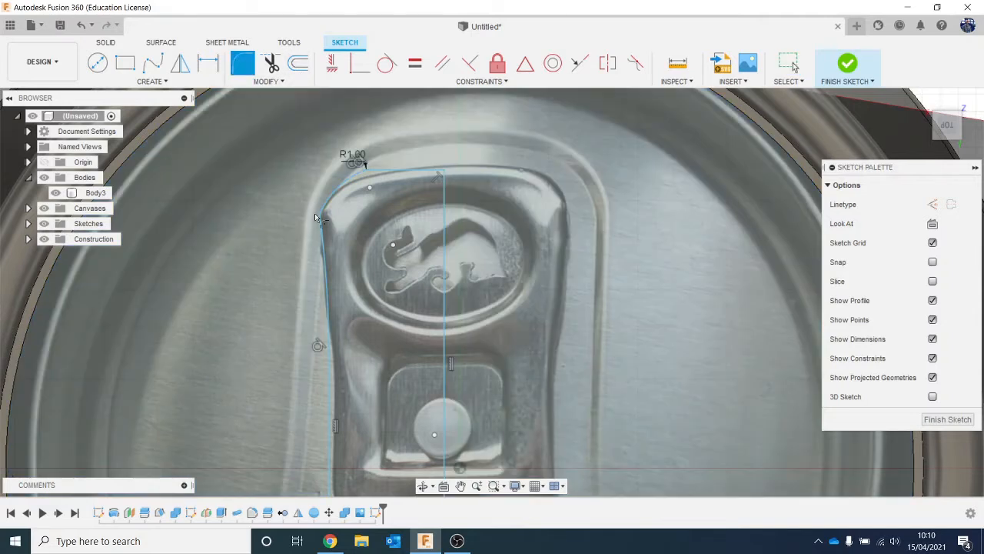
{"action": "left_click", "coordinate": [323, 204]}
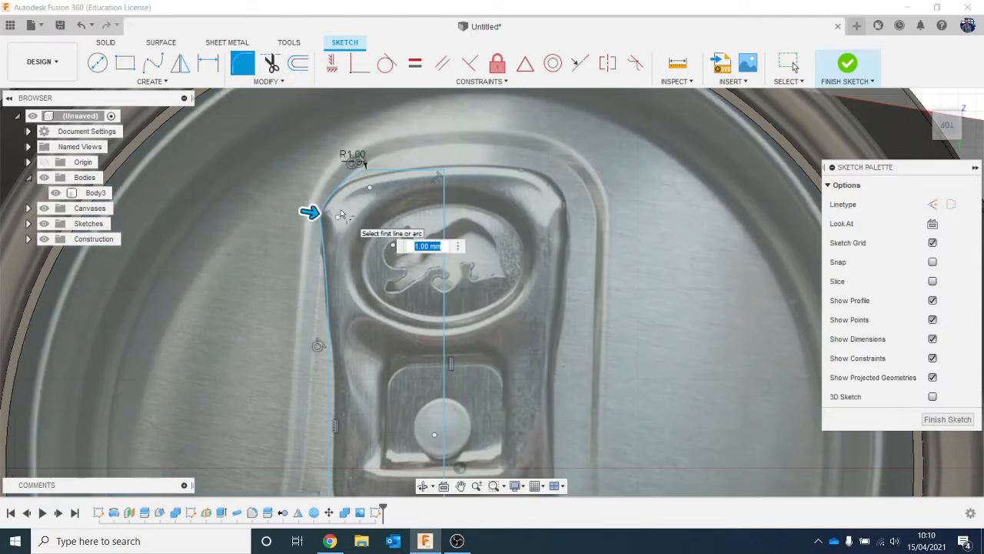
{"action": "key", "text": "Return"}
{"action": "left_click", "coordinate": [380, 332]}
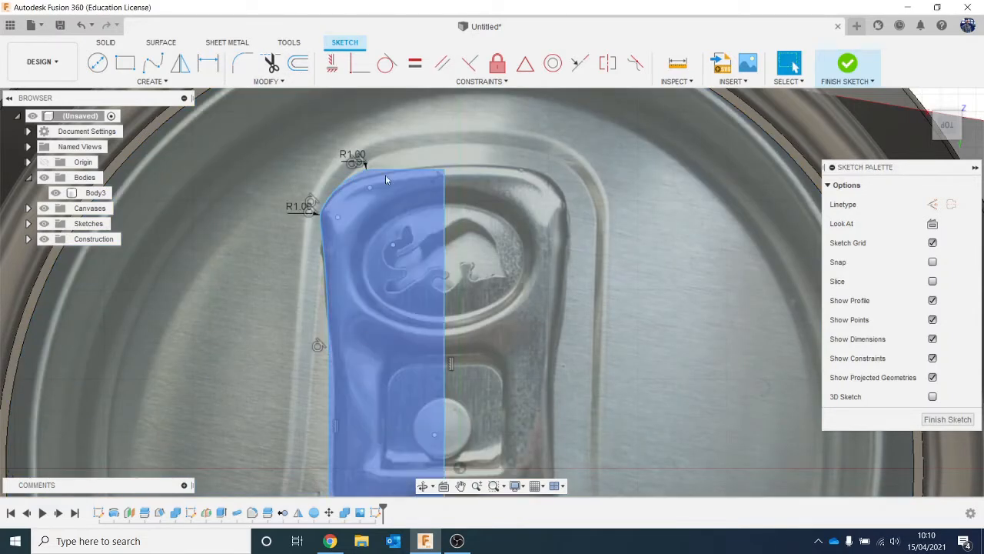
- Fillet the junction between the left vertical line and the lower arc with a 2 mm radius
{"action": "middle_click_drag", "start_coordinate": [380, 477], "coordinate": [336, 278]}
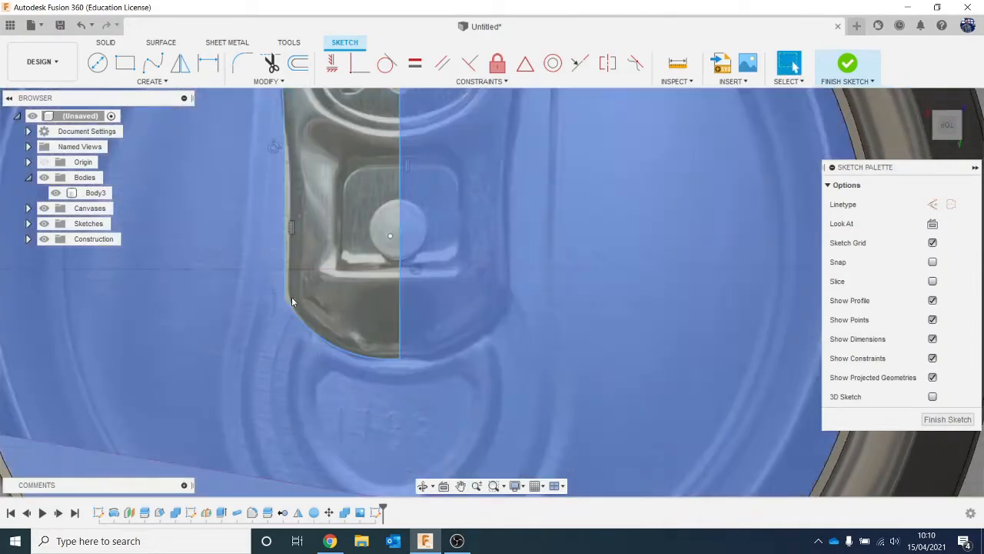
{"action": "left_click", "coordinate": [242, 62]}
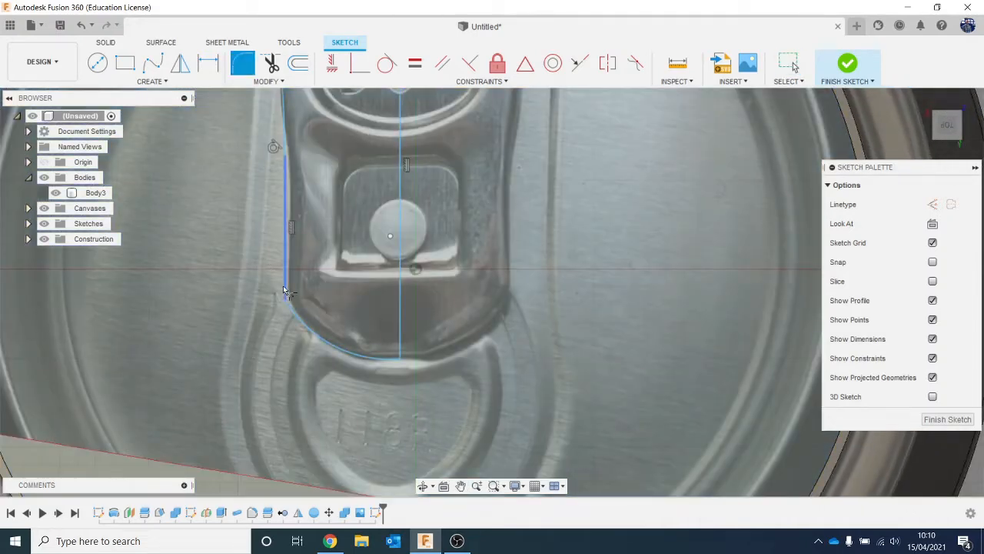
{"action": "left_click", "coordinate": [290, 309]}
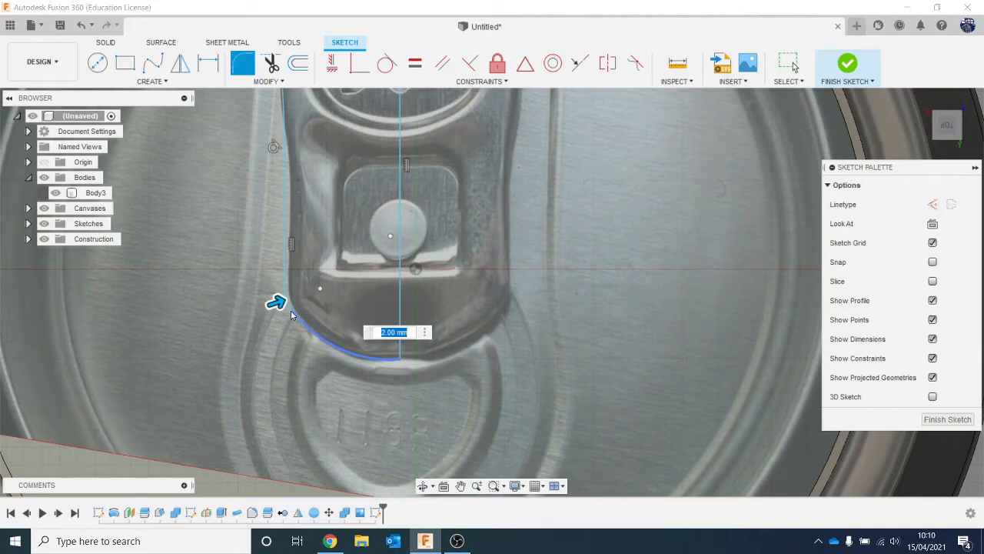
{"action": "key", "text": "Return"}
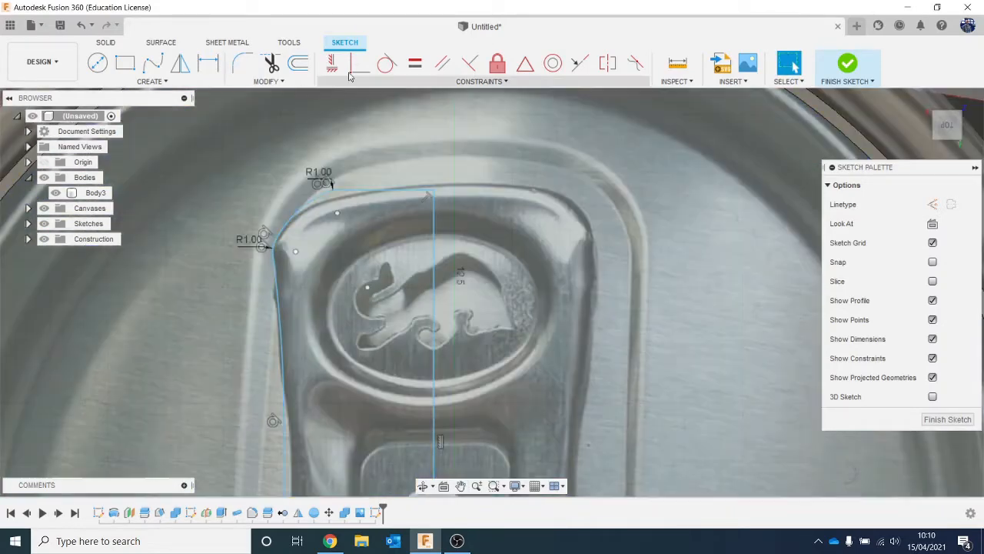
- Draw a three-point arc spanning about 5.04 mm from the upper-left corner arc to the horizontal line, following the tab's edge
{"action": "left_click", "coordinate": [151, 81]}
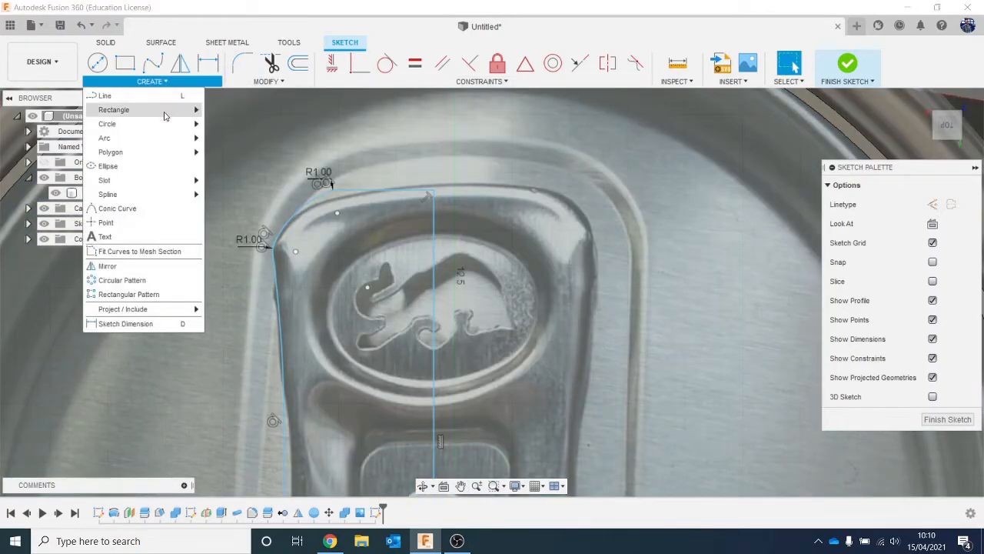
{"action": "mouse_move", "coordinate": [142, 140]}
{"action": "left_click", "coordinate": [219, 139]}
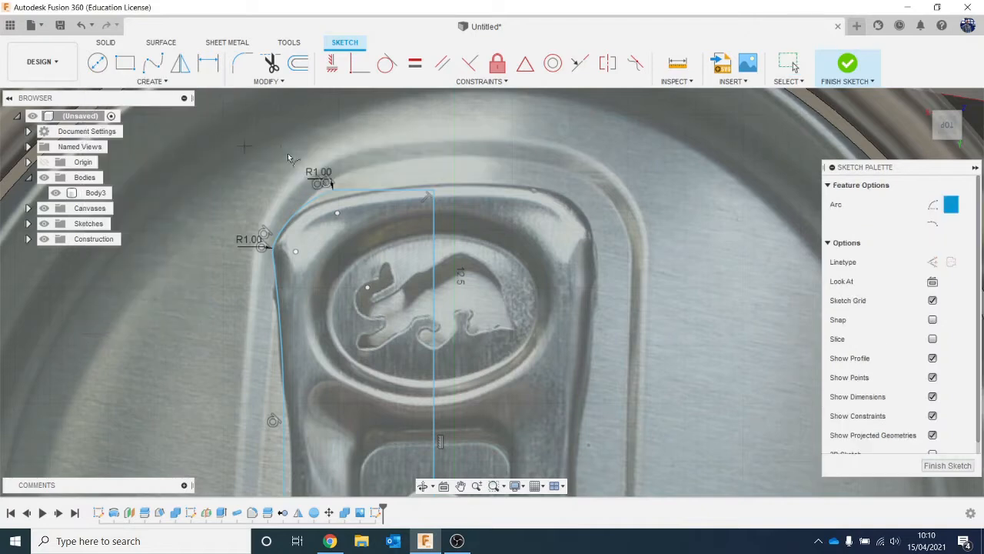
{"action": "left_click", "coordinate": [290, 219]}
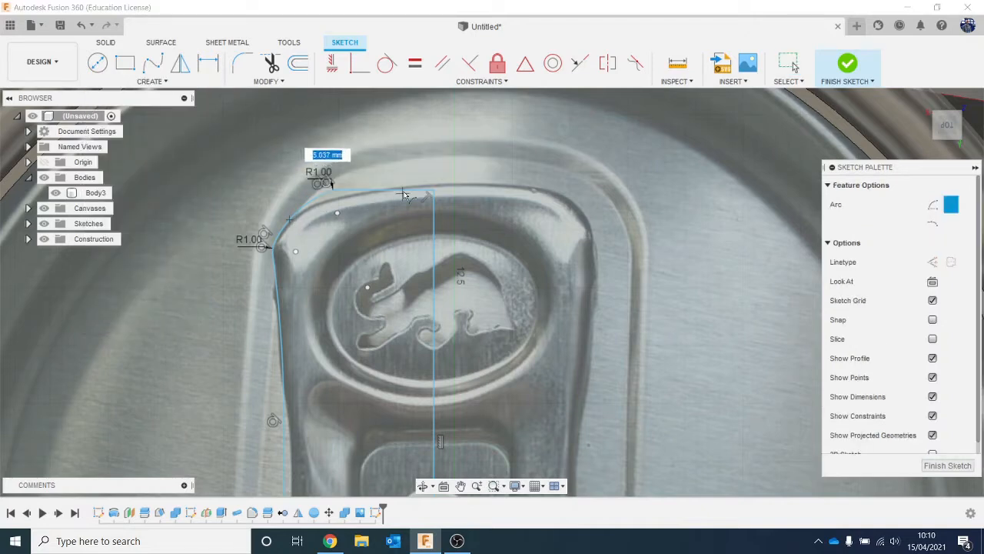
{"action": "left_click", "coordinate": [403, 190]}
{"action": "left_click", "coordinate": [340, 204]}
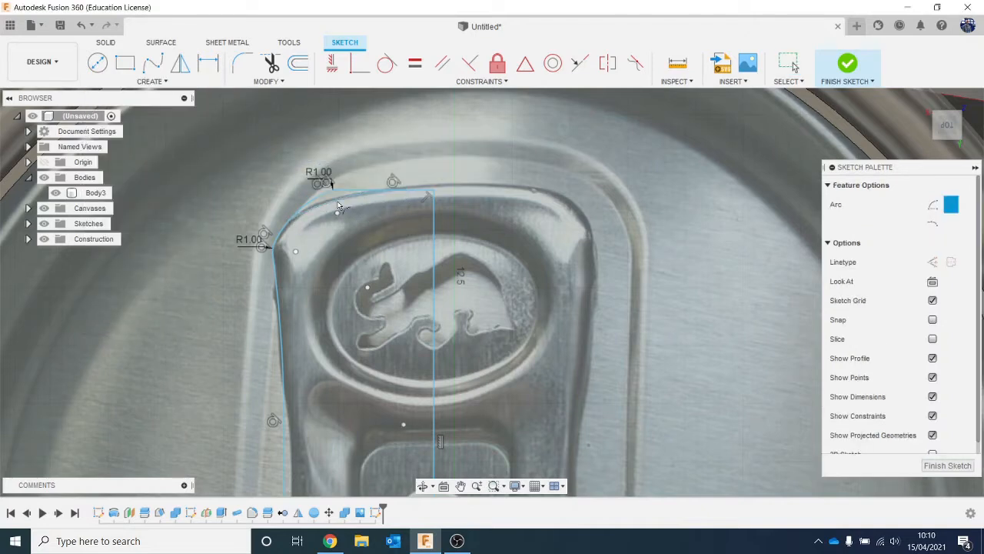
{"action": "key", "text": "Escape"}
- Trim the leftover line above the new upper arc and fillet its junction with the corner arc at a 1 mm radius
{"action": "key", "text": "t"}
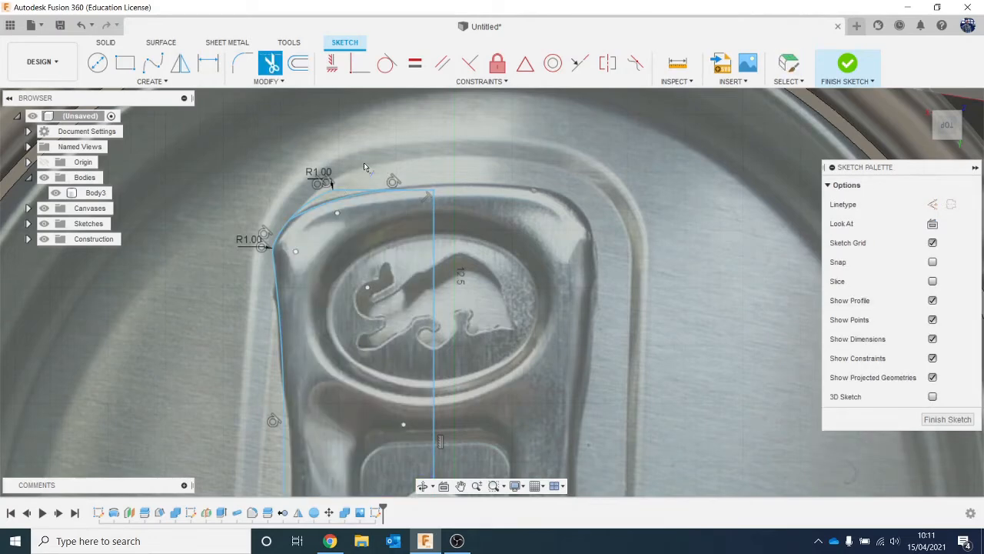
{"action": "left_click", "coordinate": [337, 192]}
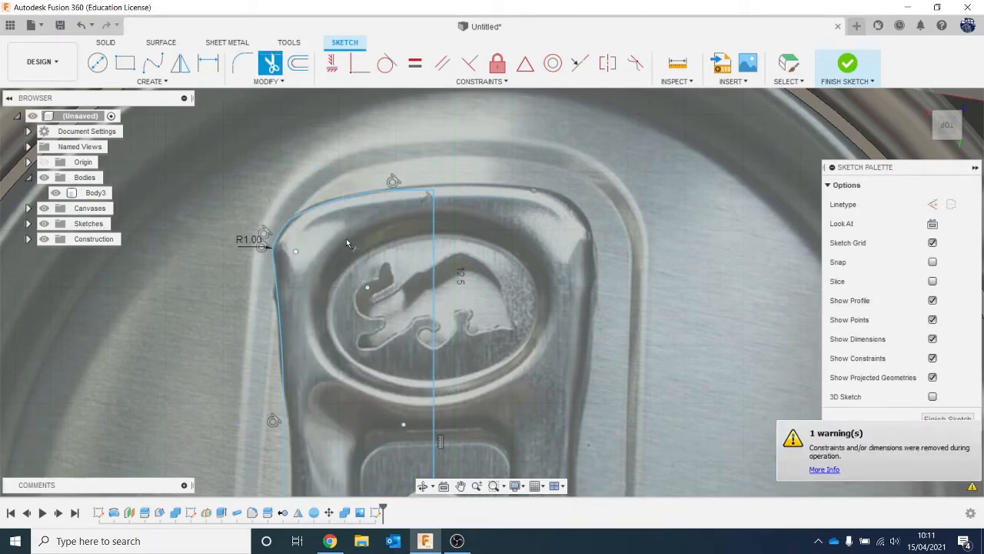
{"action": "left_click", "coordinate": [242, 63]}
{"action": "left_click", "coordinate": [345, 197]}
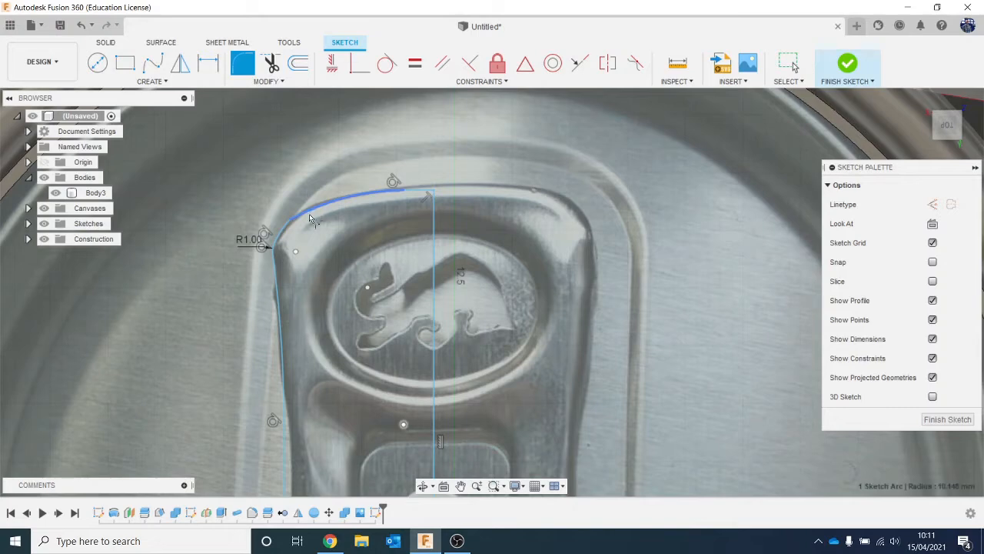
{"action": "left_click", "coordinate": [286, 231]}
{"action": "key", "text": "Return"}
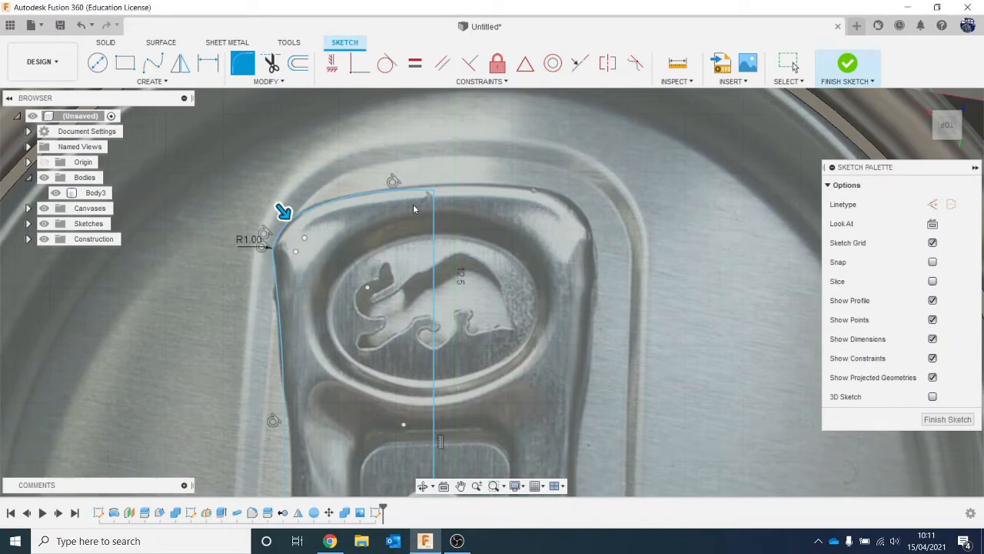
{"action": "key", "text": "Escape"}
{"action": "scroll", "coordinate": [405, 314], "scroll_direction": "down", "scroll_amount": 5}
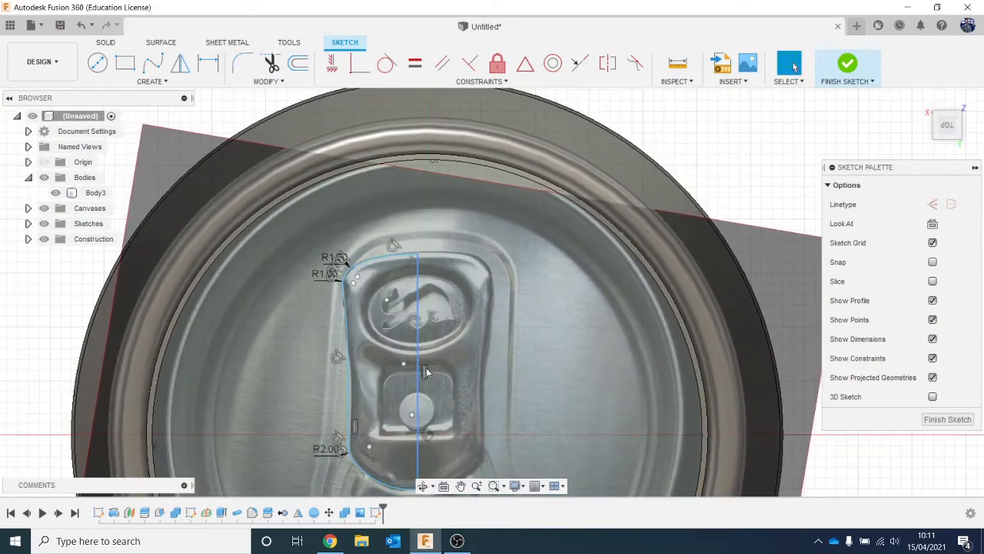
- Draw a three-point arc spanning about 7.9 mm along the centre line, tracing the left half of the tab's oval recess
{"action": "scroll", "coordinate": [391, 300], "scroll_direction": "up", "scroll_amount": 5}
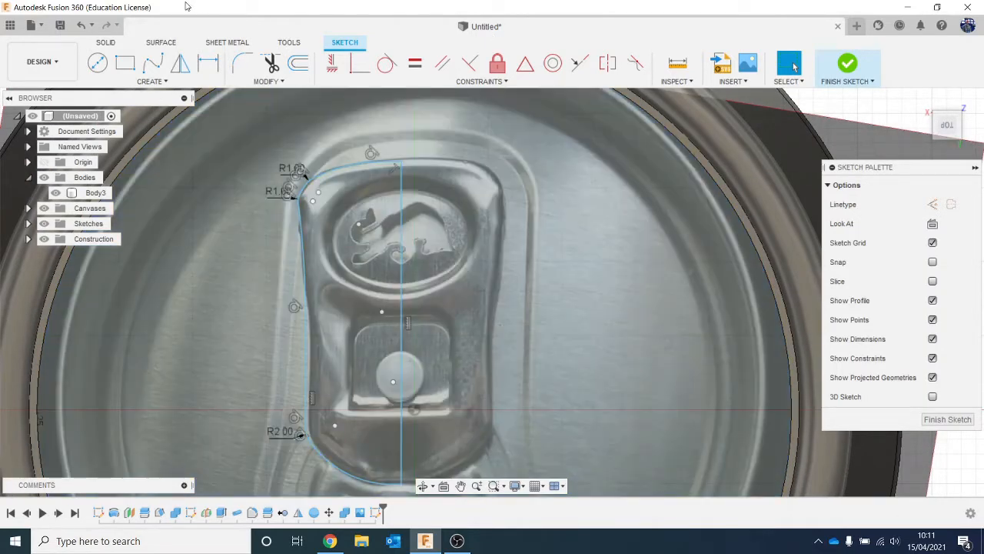
{"action": "left_click", "coordinate": [129, 80]}
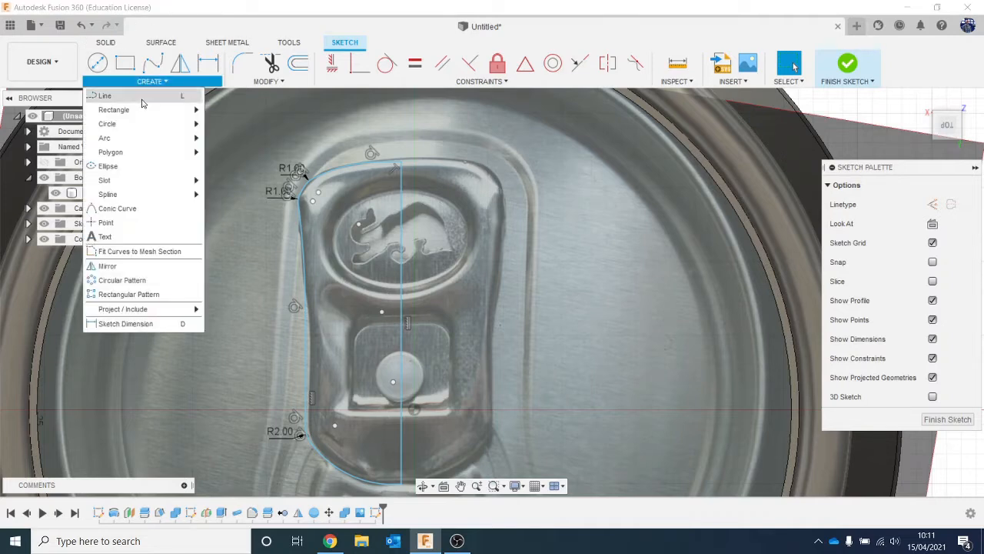
{"action": "mouse_move", "coordinate": [141, 137]}
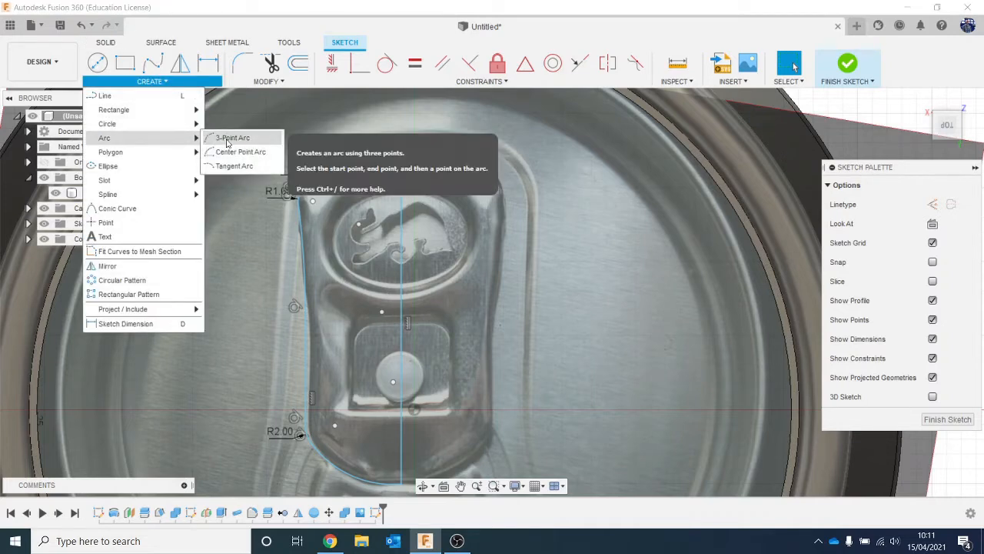
{"action": "left_click", "coordinate": [231, 138]}
{"action": "left_click", "coordinate": [400, 166]}
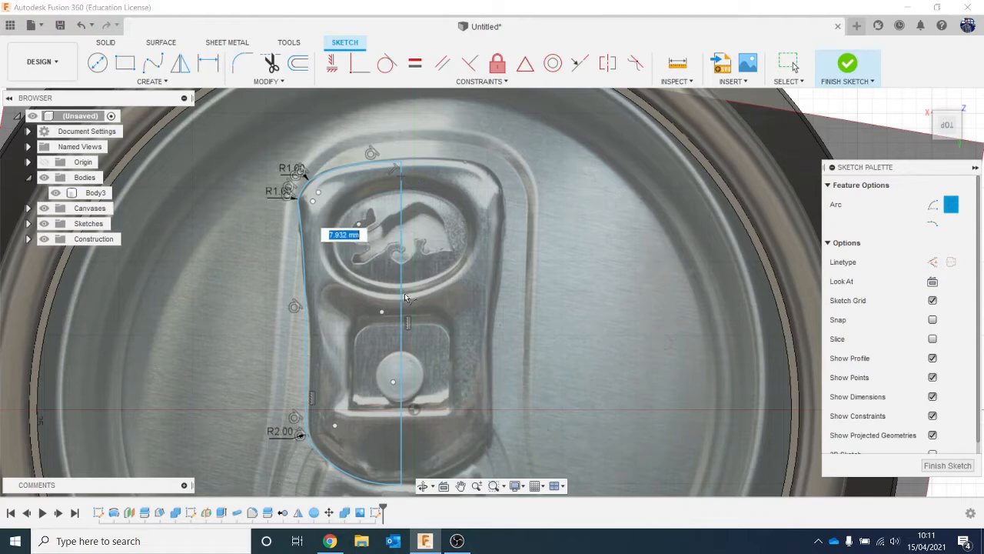
{"action": "left_click", "coordinate": [401, 293]}
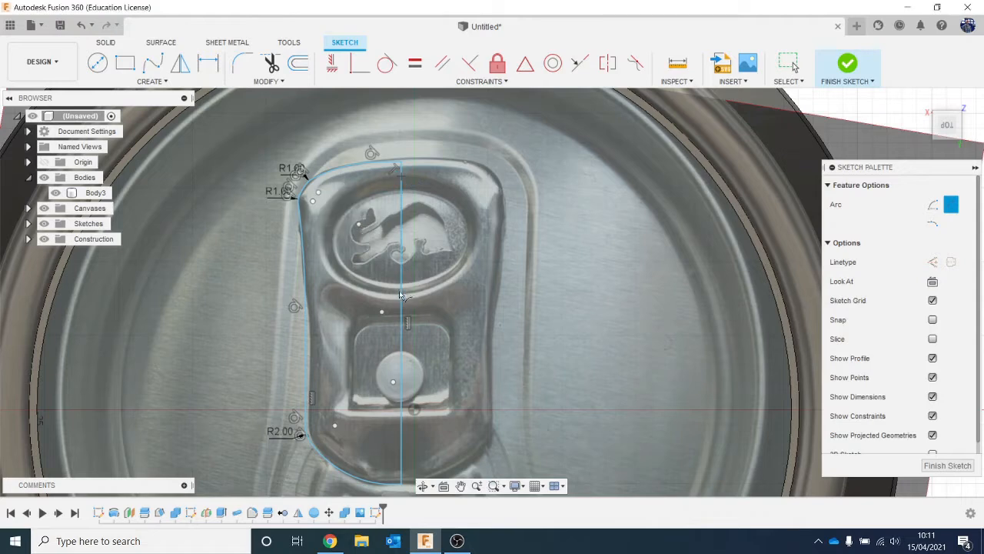
{"action": "left_click", "coordinate": [344, 268]}
- Draw a rectangle about 3.5 mm wide from the centre line over the left half of the tab's lower square recess
{"action": "left_click", "coordinate": [126, 68]}
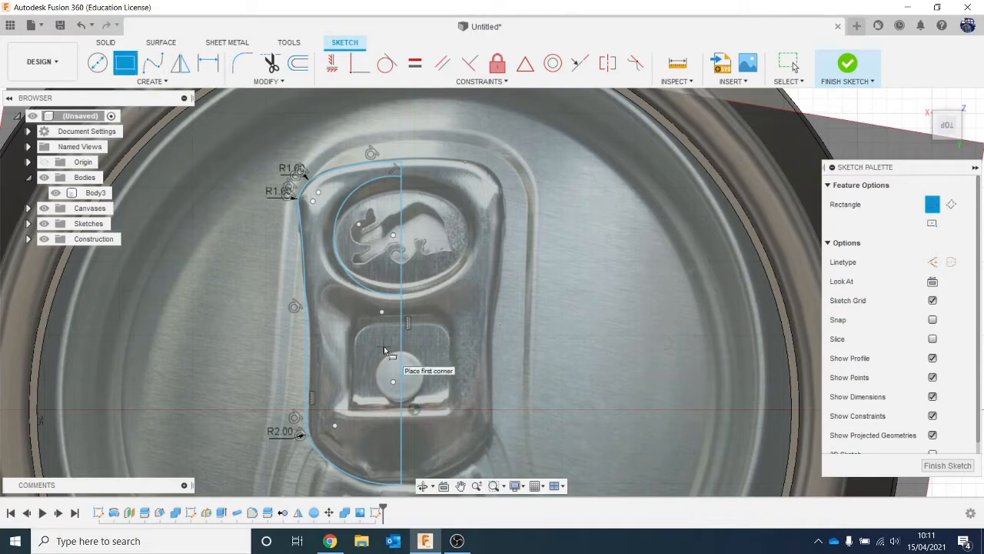
{"action": "left_click", "coordinate": [404, 315]}
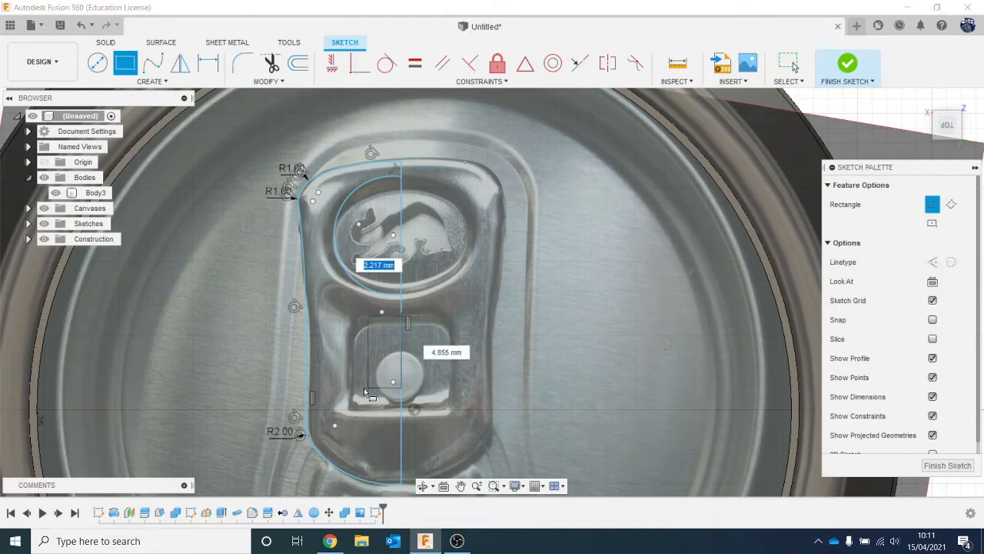
{"action": "left_click", "coordinate": [350, 408]}
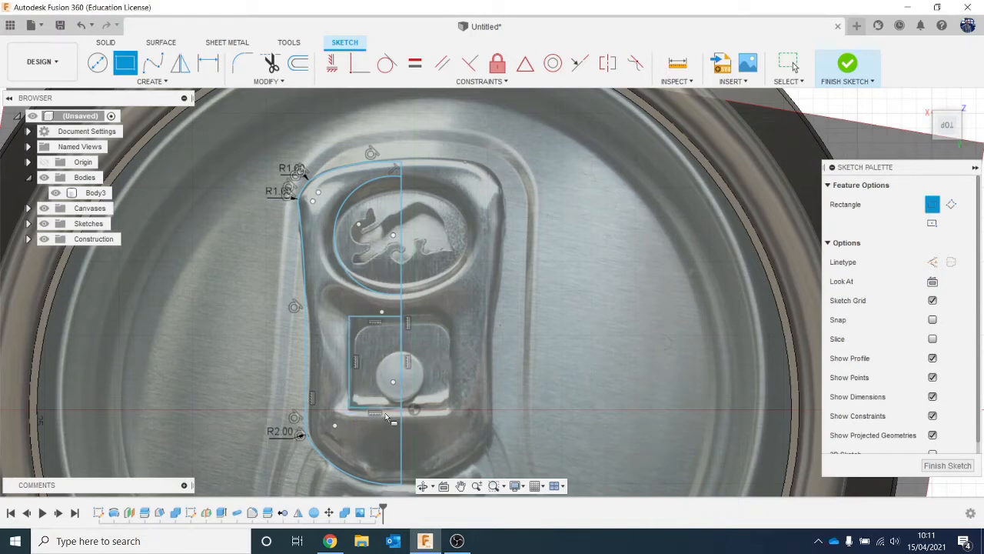
- Fillet the upper-left corner of the recess rectangle with a 2.776 mm radius to match the photo
{"action": "left_click", "coordinate": [243, 64]}
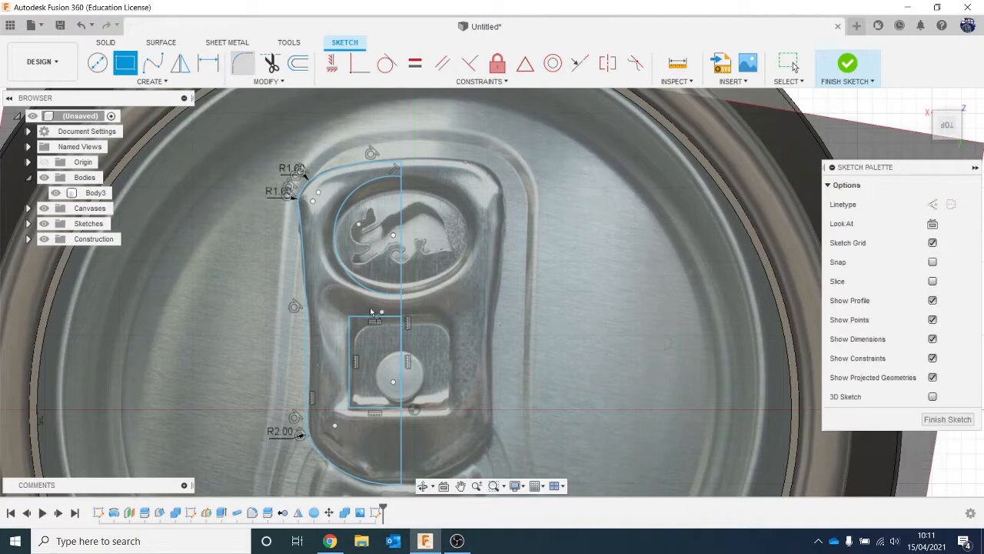
{"action": "left_click", "coordinate": [360, 318]}
{"action": "left_click", "coordinate": [351, 334]}
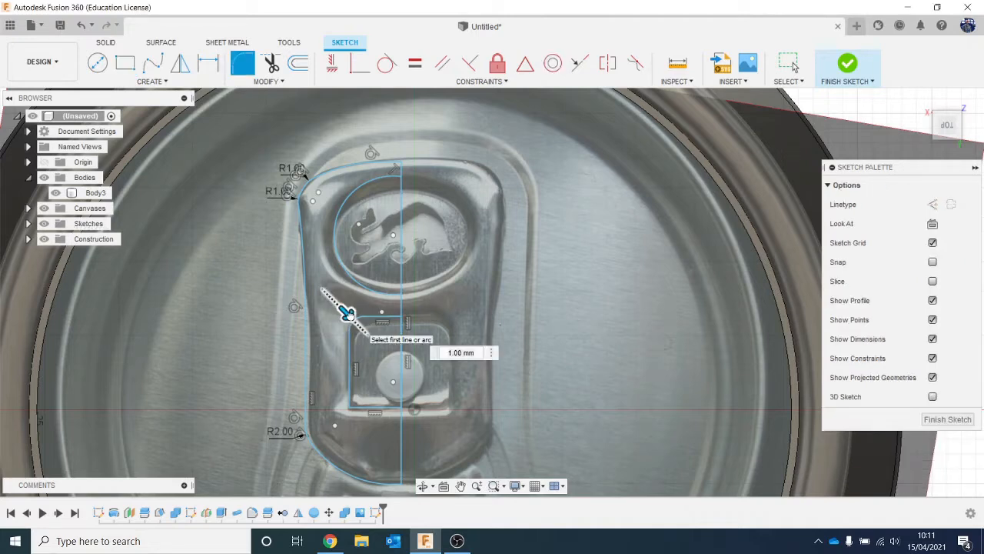
{"action": "left_click_drag", "start_coordinate": [349, 315], "coordinate": [356, 321]}
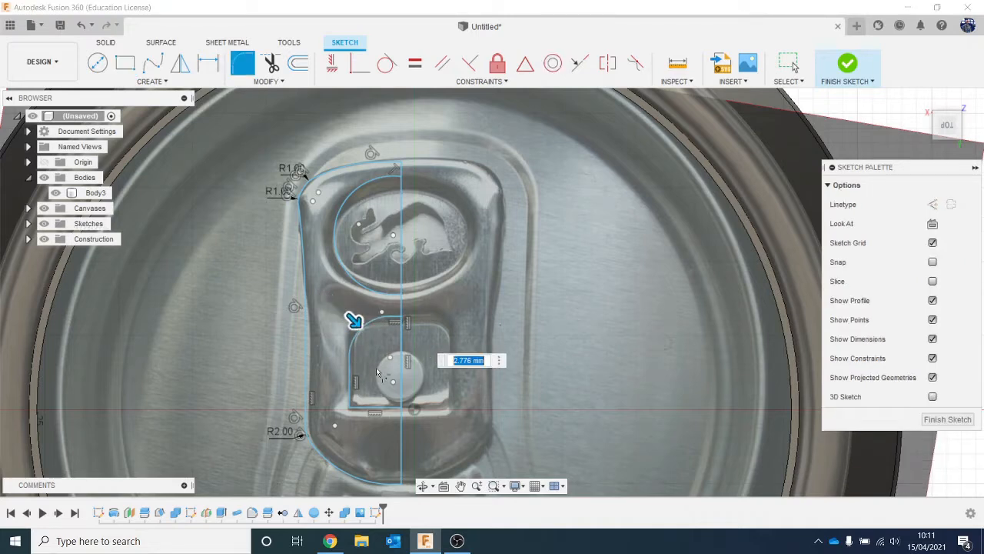
{"action": "key", "text": "Return"}
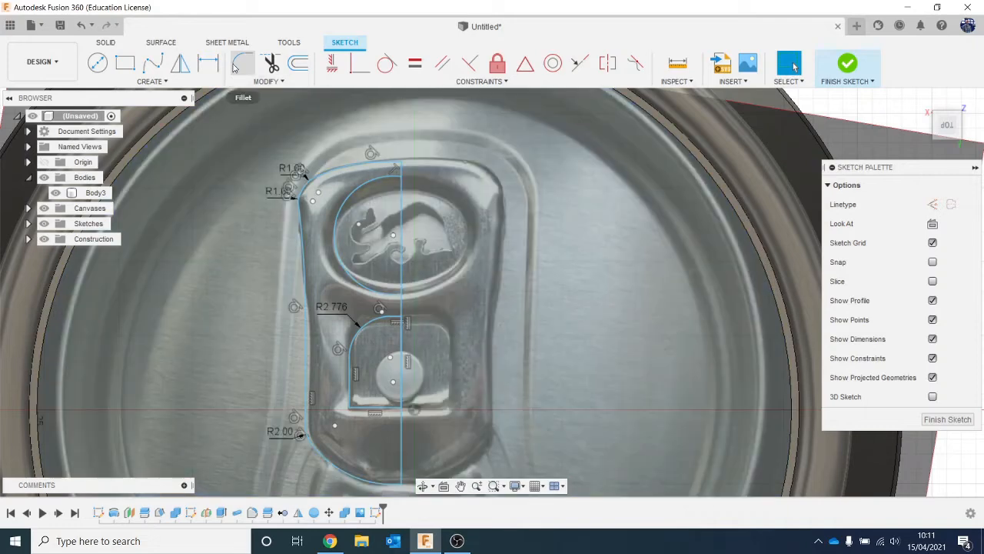
- Fillet the lower-left corner of the recess rectangle with a 1 mm radius
{"action": "left_click", "coordinate": [242, 63]}
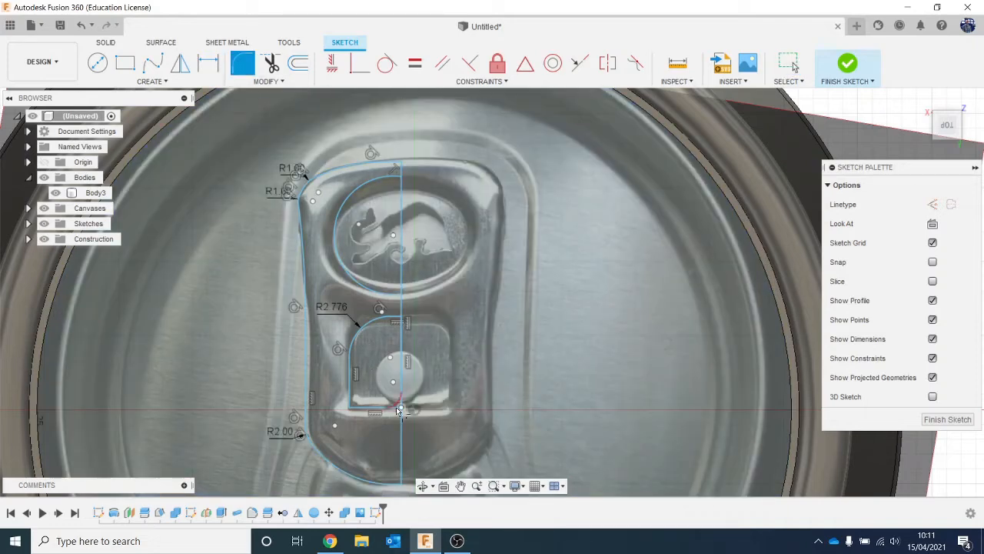
{"action": "left_click", "coordinate": [351, 390]}
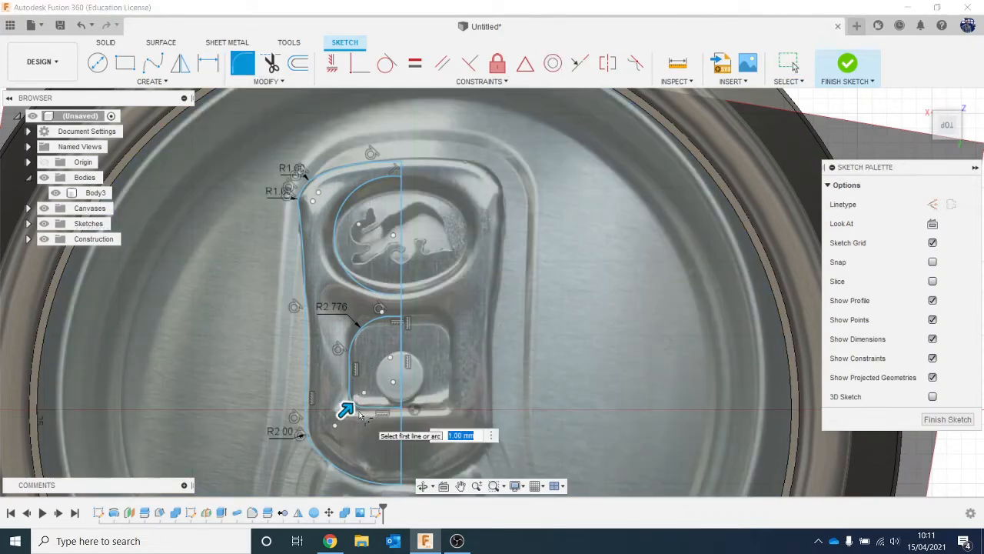
{"action": "key", "text": "Return"}
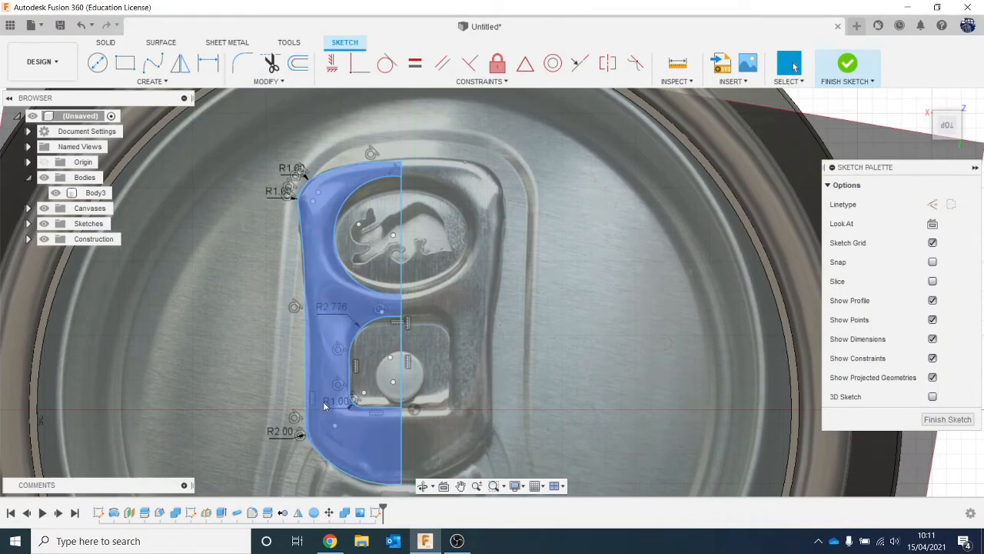
- Start mirroring the traced left half of the tab sketch
{"action": "scroll", "coordinate": [324, 406], "scroll_direction": "down", "scroll_amount": 2}
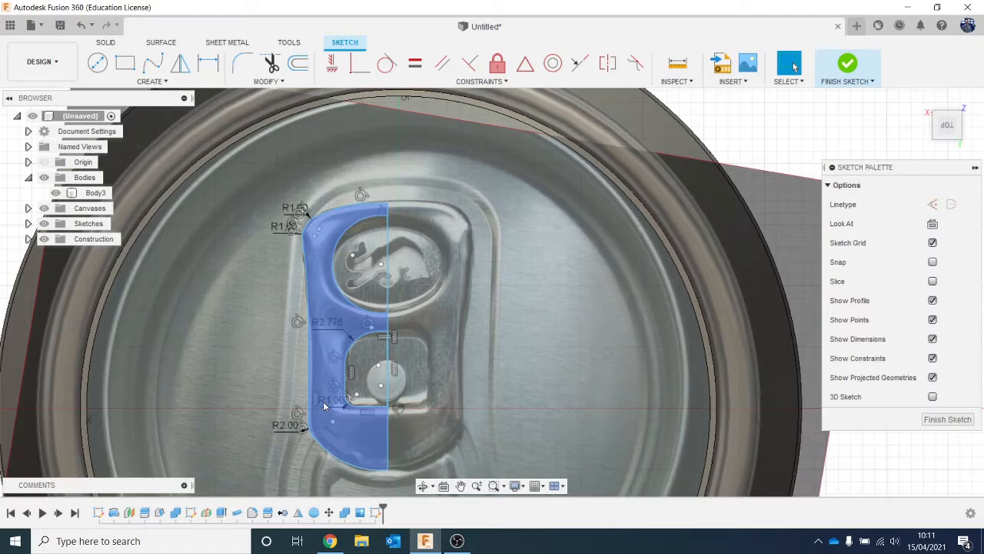
{"action": "scroll", "coordinate": [324, 405], "scroll_direction": "down", "scroll_amount": 1}
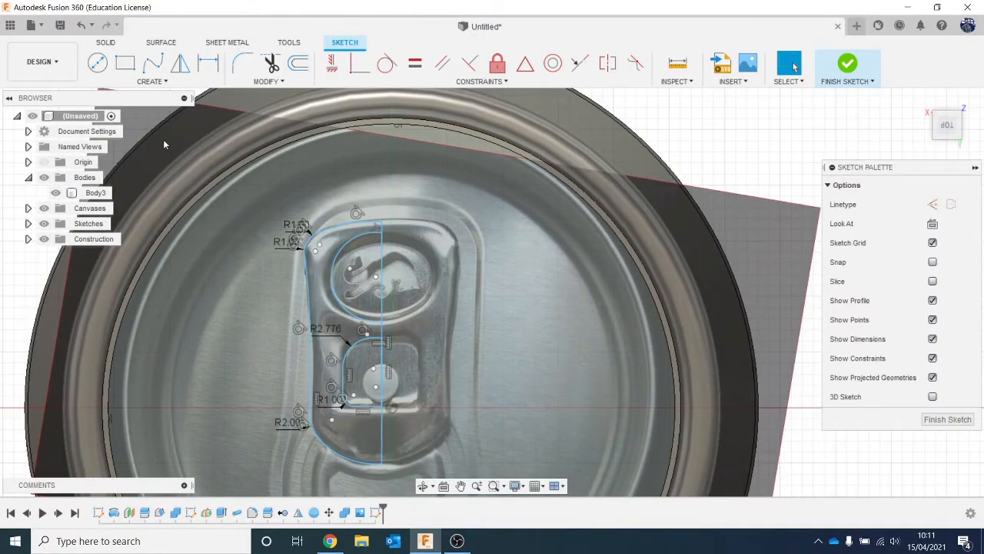
{"action": "left_click", "coordinate": [154, 82]}
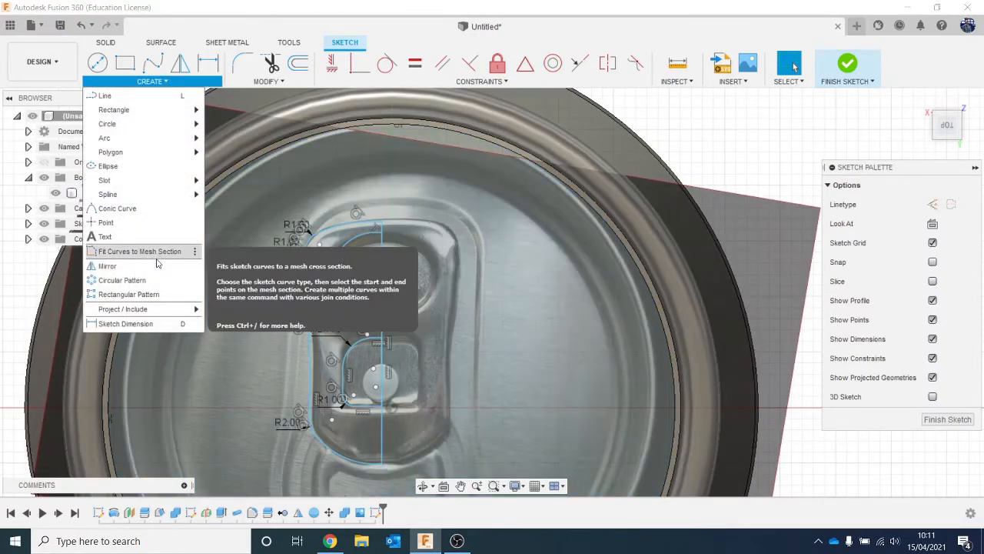
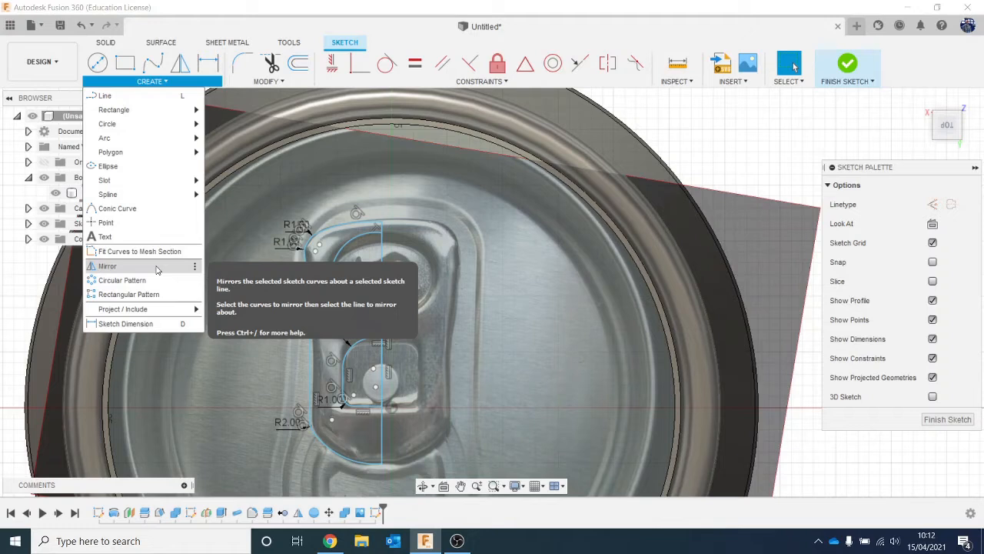
- Mirror the traced left half of the pull tab sketch about the vertical centre line
{"action": "left_click", "coordinate": [155, 266]}
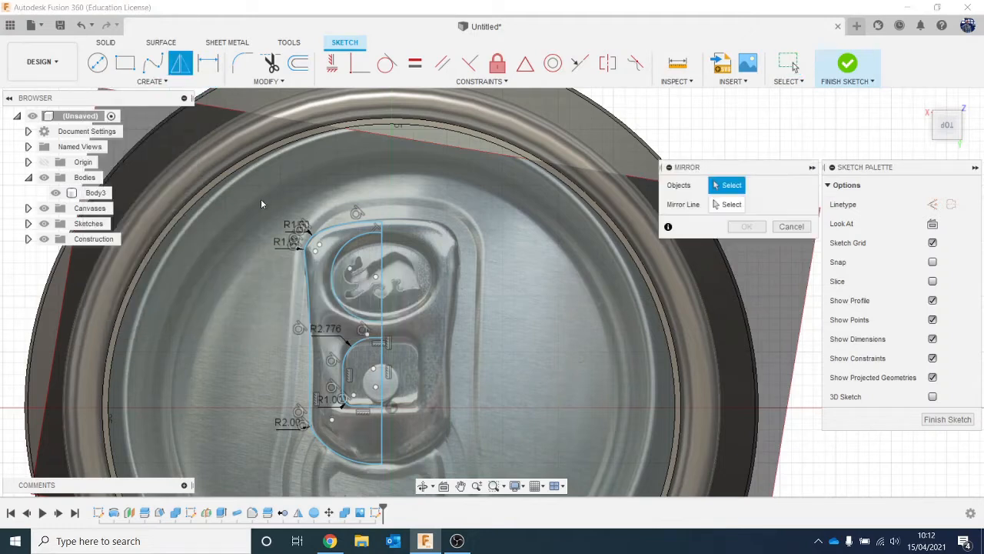
{"action": "mouse_move", "coordinate": [261, 201]}
{"action": "left_mouse_down"}
{"action": "mouse_move", "coordinate": [380, 415]}
{"action": "mouse_move", "coordinate": [410, 498]}
{"action": "left_mouse_up"}
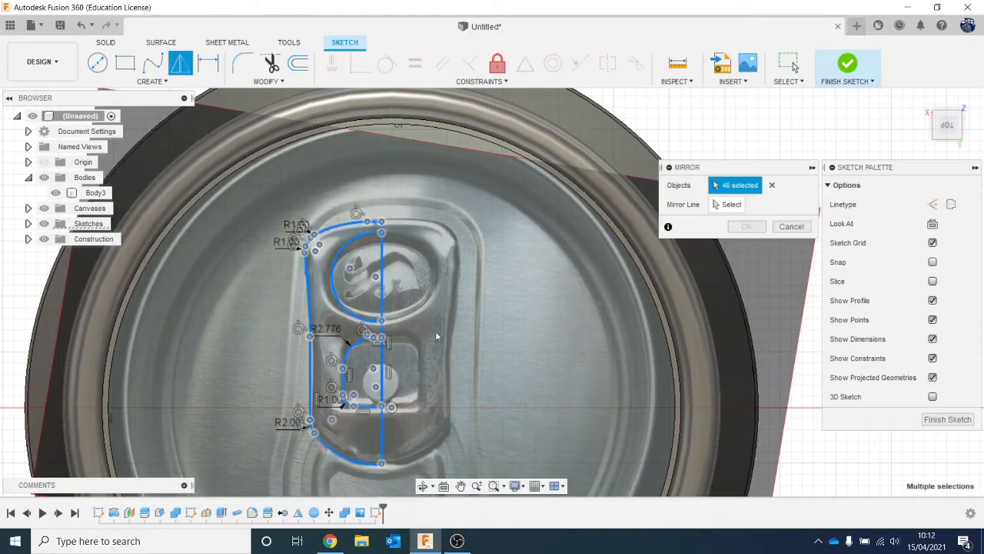
{"action": "left_click", "coordinate": [382, 281]}
{"action": "left_click", "coordinate": [730, 205]}
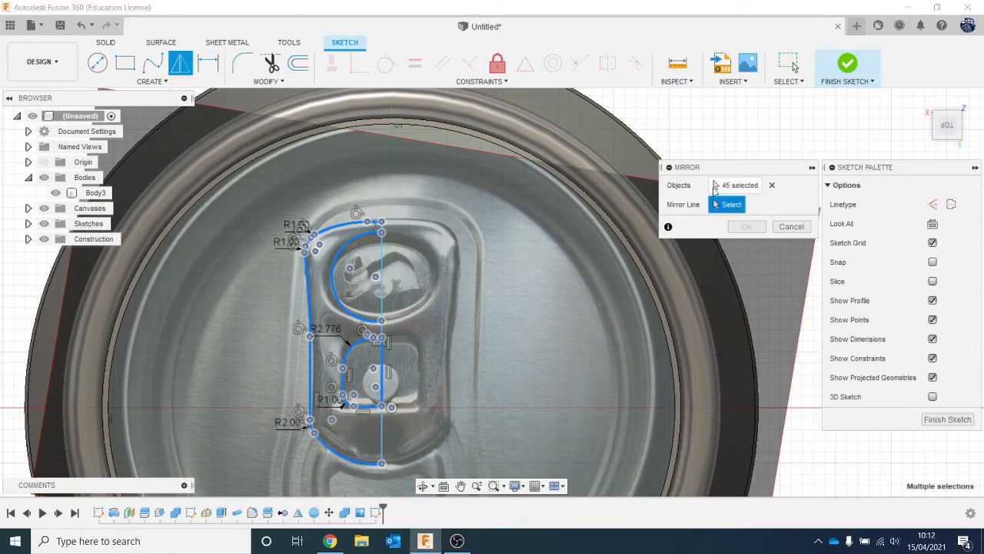
{"action": "left_click", "coordinate": [380, 269]}
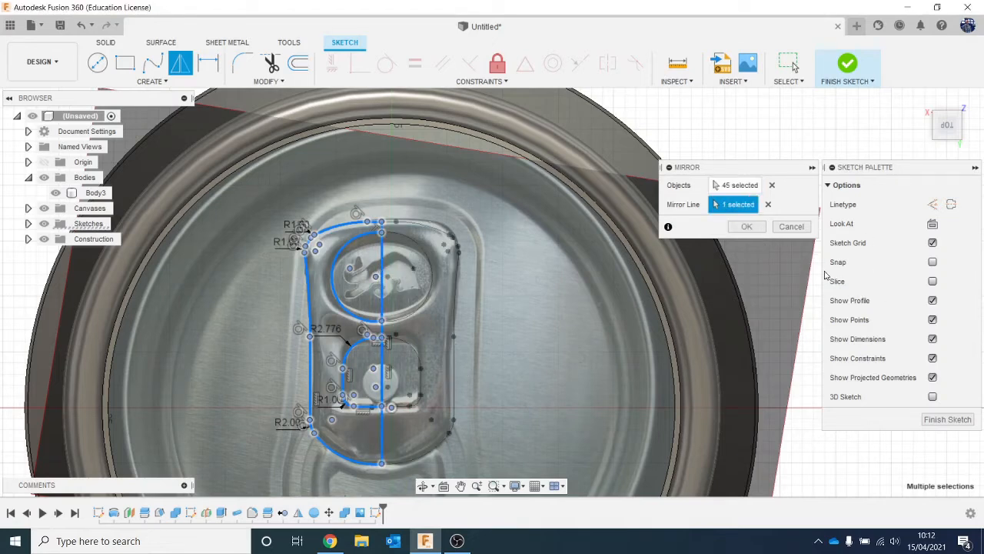
{"action": "left_click", "coordinate": [746, 226]}
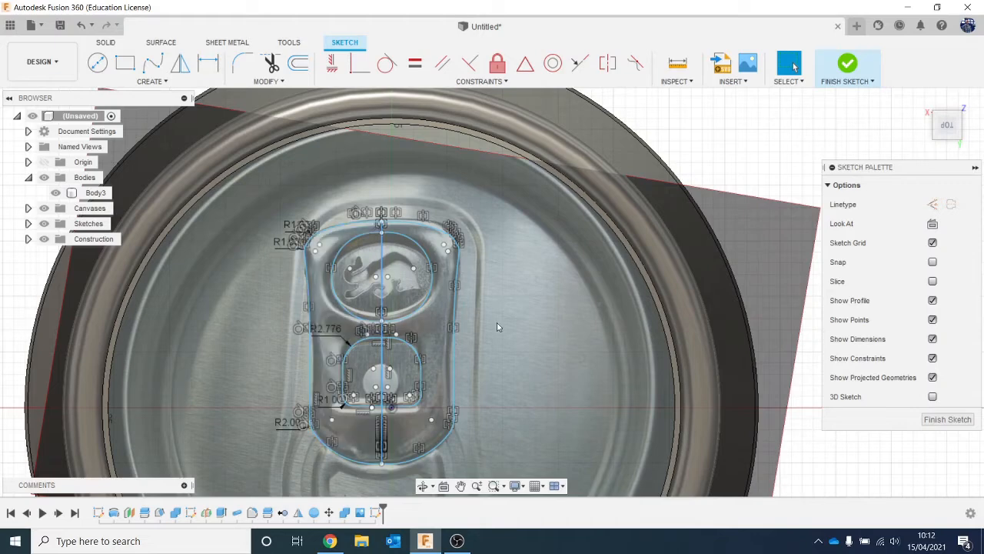
- Extrude both halves of the tab profile 2 mm as a new body, leaving the two recesses open
{"action": "scroll", "coordinate": [548, 338], "scroll_direction": "down", "scroll_amount": 2}
{"action": "scroll", "coordinate": [555, 336], "scroll_direction": "down", "scroll_amount": 2}
{"action": "middle_click_drag", "start_coordinate": [549, 359], "coordinate": [544, 325]}
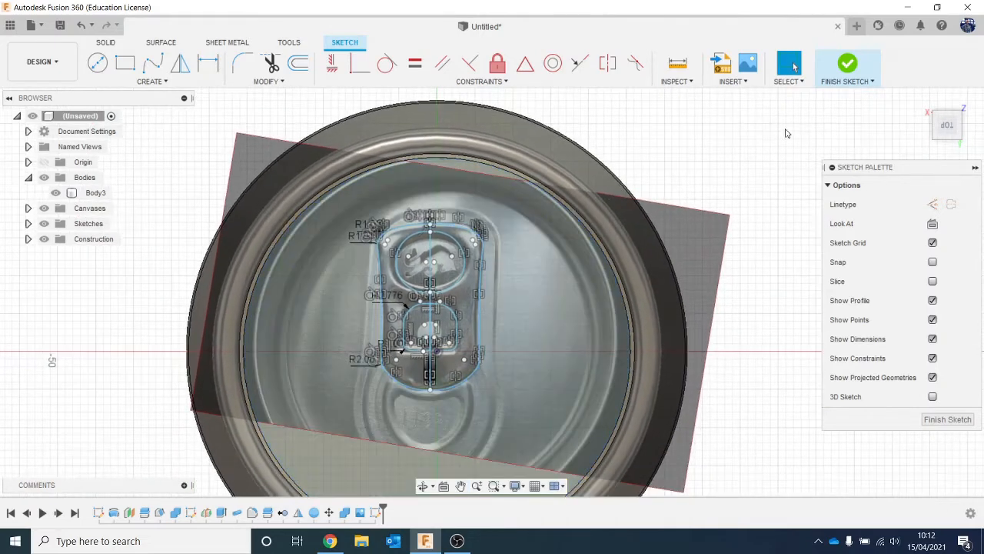
{"action": "key", "text": "e"}
{"action": "left_click", "coordinate": [388, 305]}
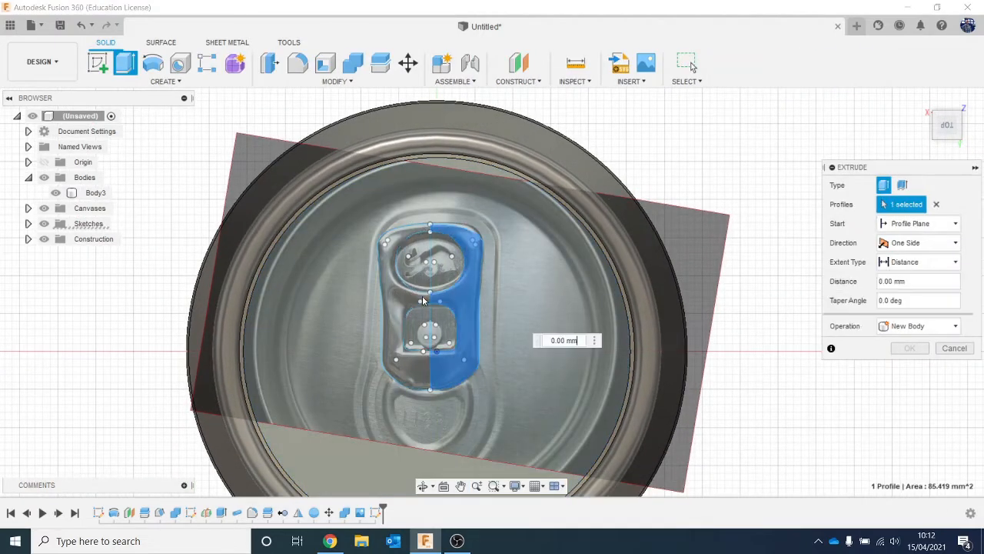
{"action": "left_click", "coordinate": [388, 305]}
{"action": "left_click_drag", "start_coordinate": [950, 127], "coordinate": [954, 109]}
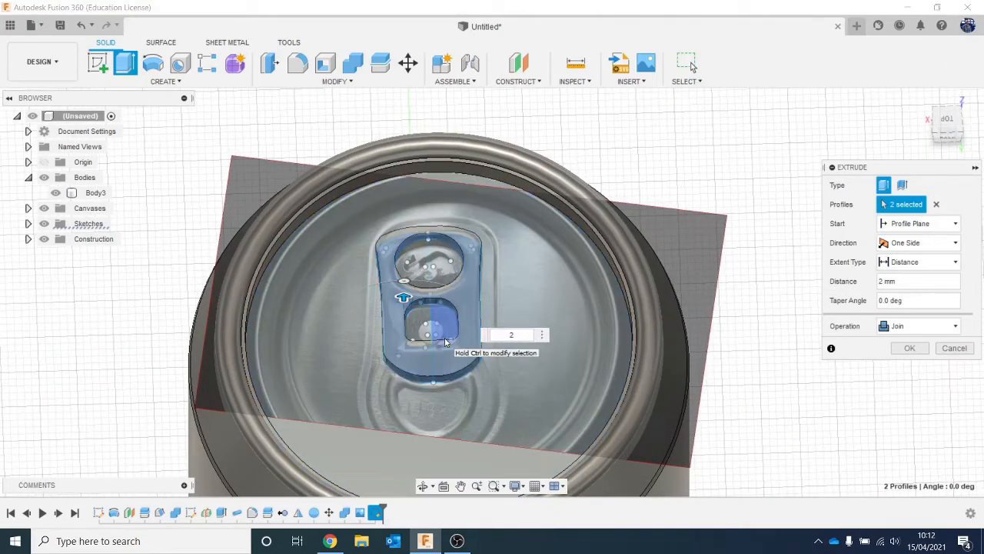
{"action": "left_click", "coordinate": [922, 326]}
{"action": "left_click", "coordinate": [927, 382]}
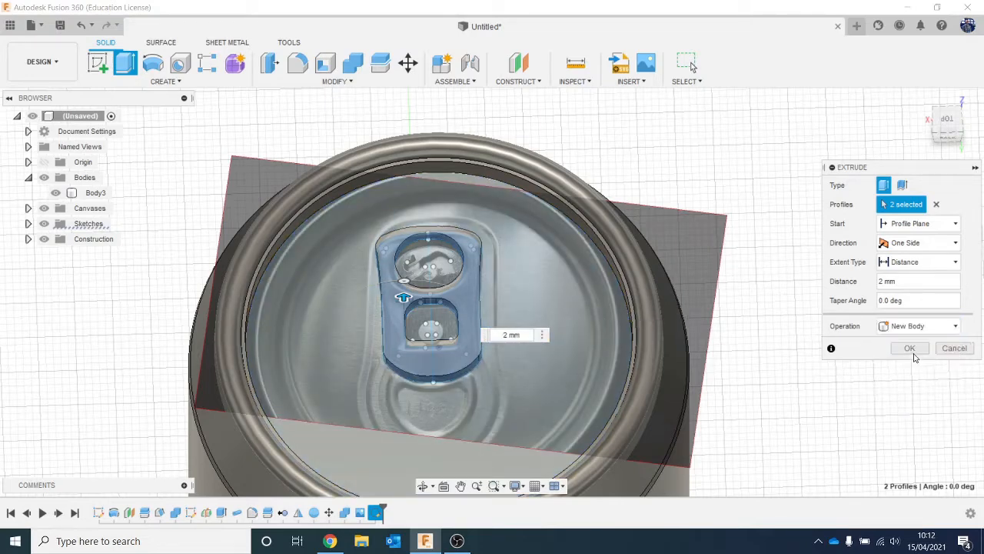
{"action": "left_click", "coordinate": [909, 349]}
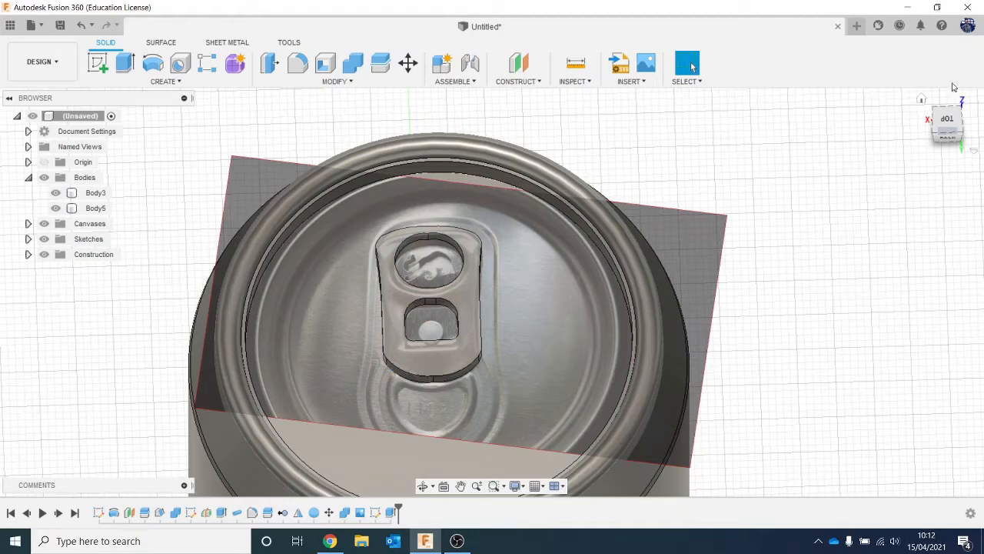
- Hide the can body and reference photo to inspect the tab on its own, and show both again
{"action": "left_click", "coordinate": [949, 122]}
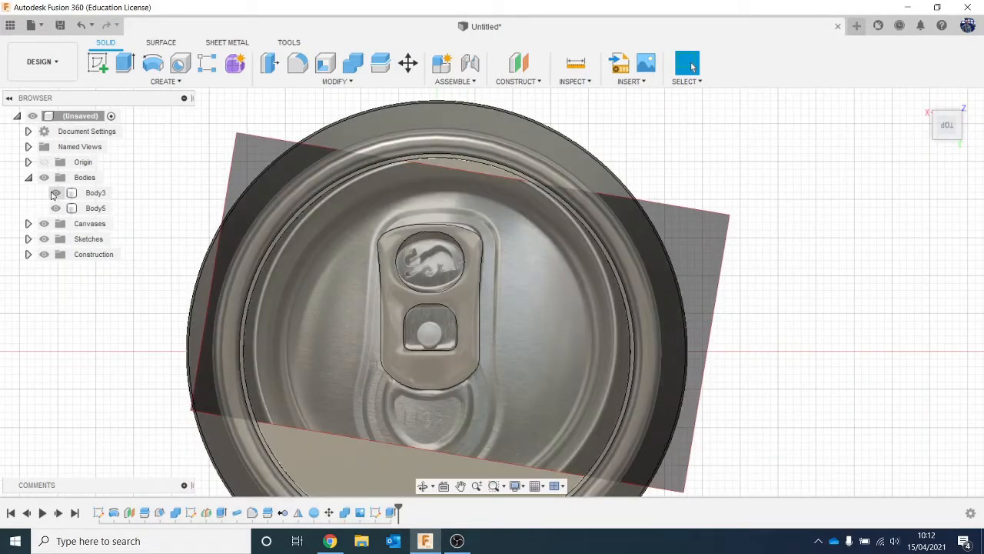
{"action": "left_click", "coordinate": [53, 193]}
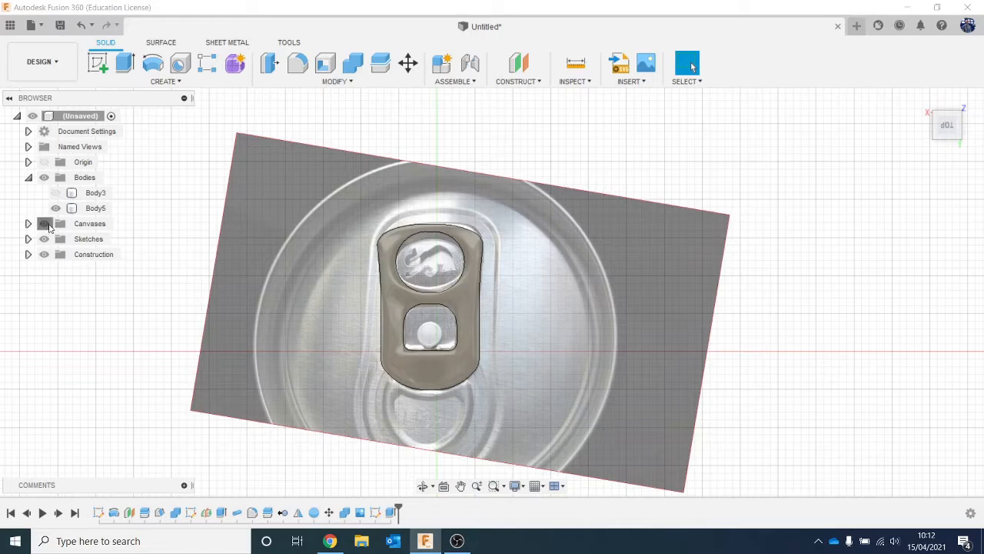
{"action": "left_click", "coordinate": [46, 223]}
{"action": "left_click", "coordinate": [946, 133]}
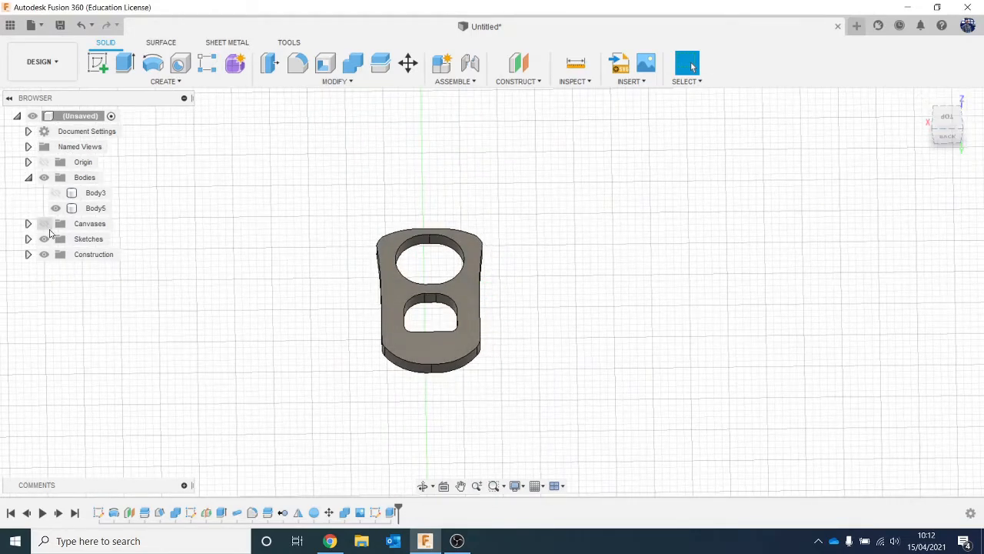
{"action": "left_click", "coordinate": [44, 224]}
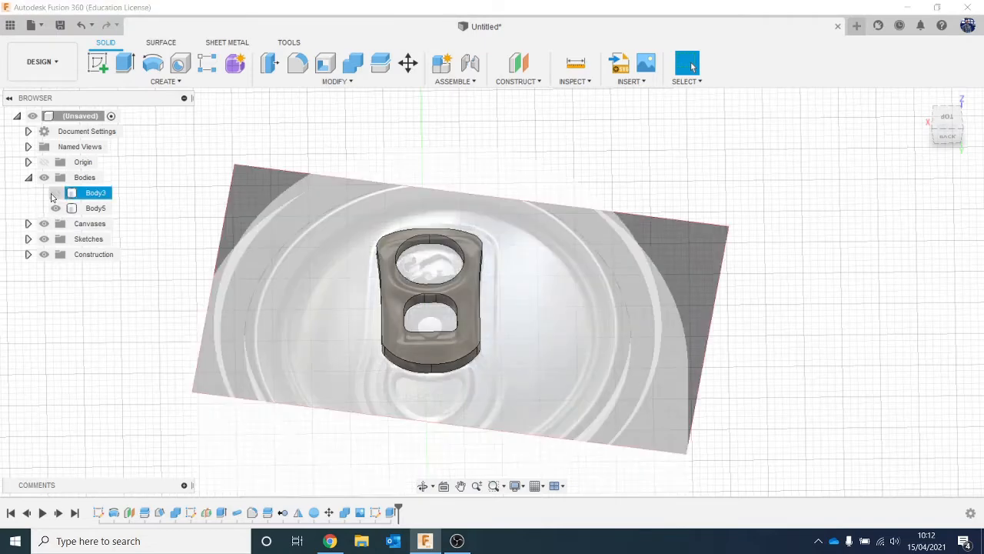
{"action": "left_click", "coordinate": [56, 193]}
- Fillet the tab's outer top edge with a 0.5 mm radius
{"action": "left_click", "coordinate": [948, 117]}
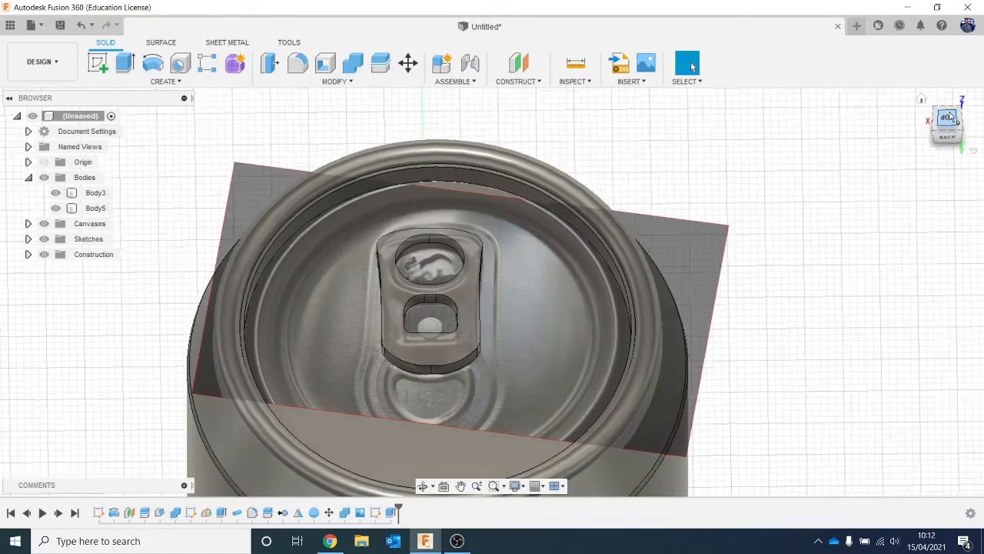
{"action": "left_click", "coordinate": [486, 266]}
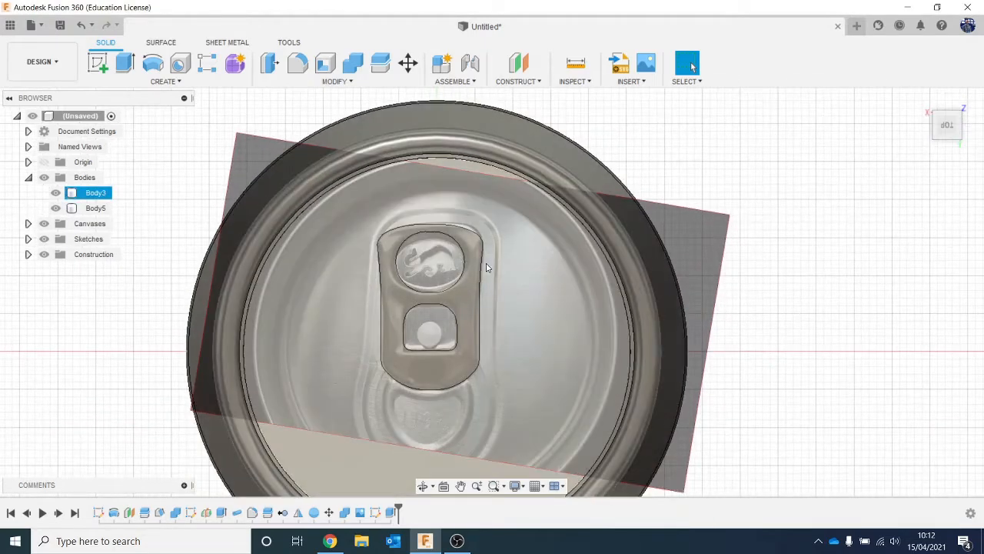
{"action": "left_click", "coordinate": [297, 62]}
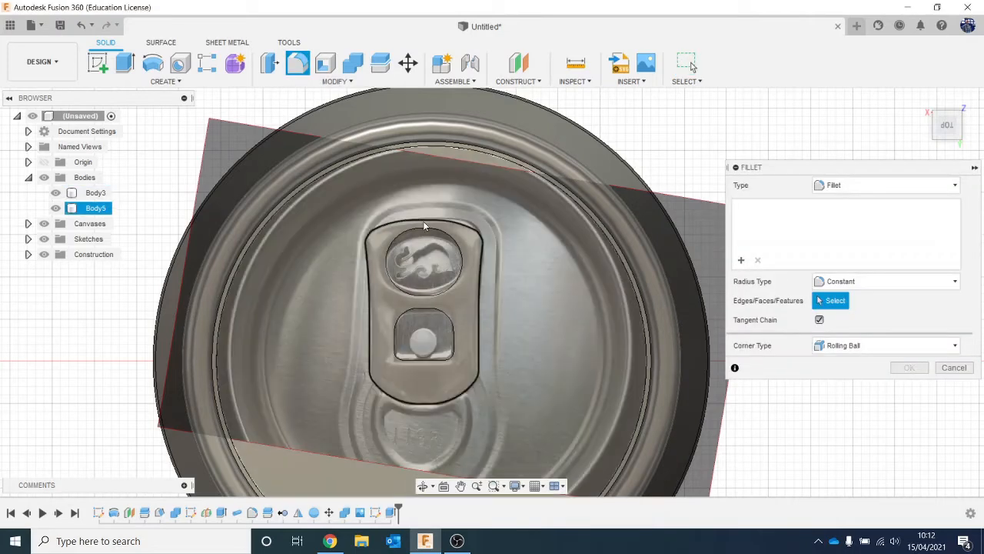
{"action": "left_click", "coordinate": [419, 221]}
{"action": "left_click_drag", "start_coordinate": [421, 212], "coordinate": [416, 212]}
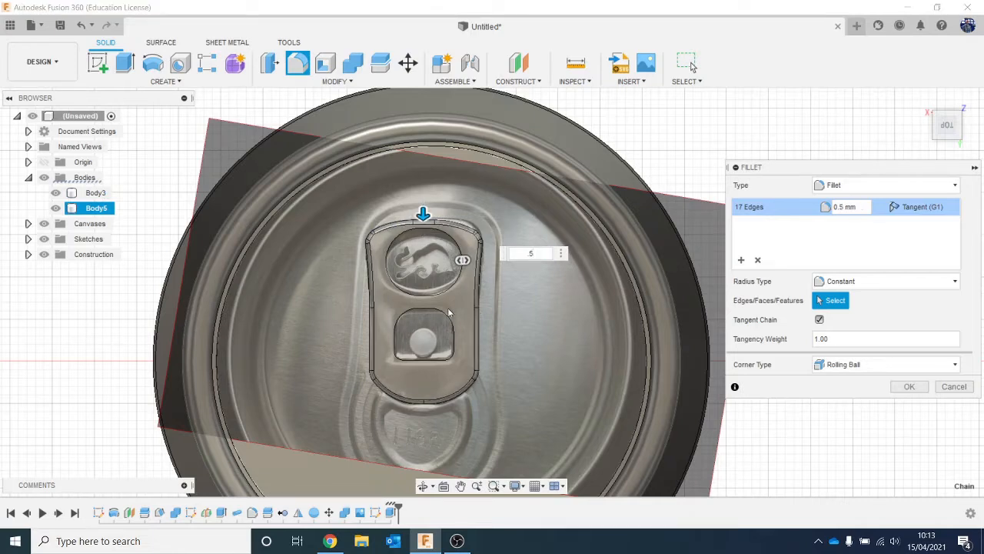
{"action": "key", "text": "Return"}
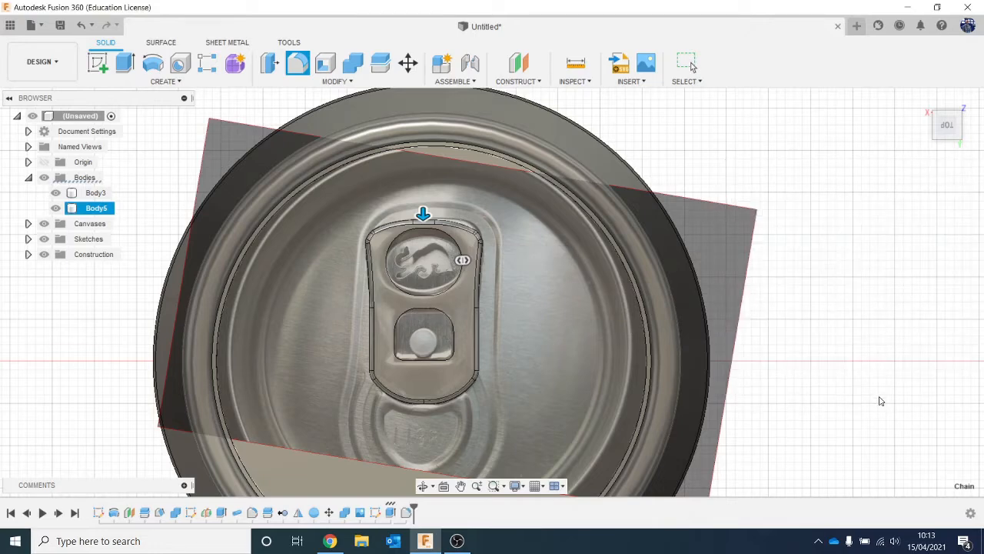
- Fillet the top edges of the tab's square opening and round opening with a 0.5 mm radius
{"action": "left_click_drag", "start_coordinate": [954, 122], "coordinate": [950, 97]}
{"action": "scroll", "coordinate": [478, 343], "scroll_direction": "up", "scroll_amount": 2}
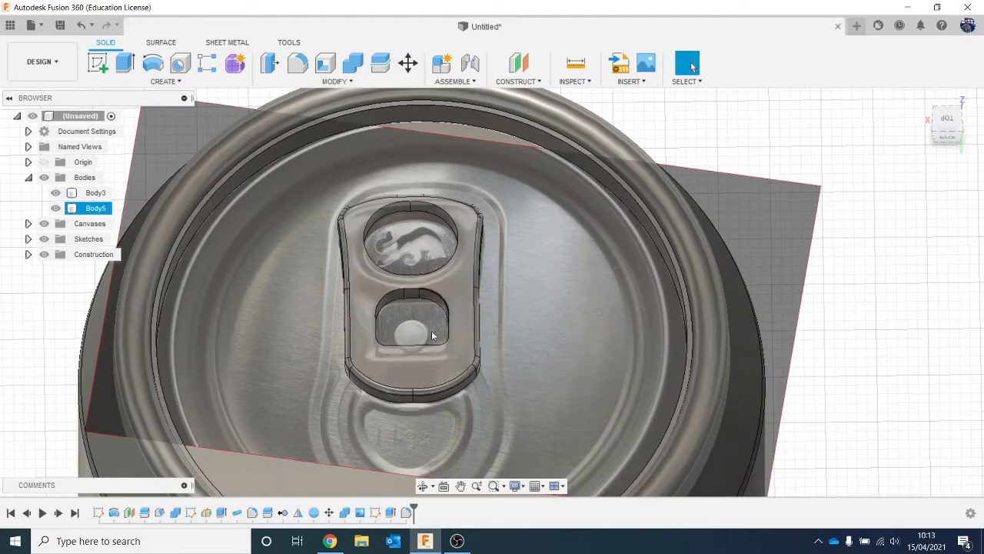
{"action": "left_click", "coordinate": [298, 62]}
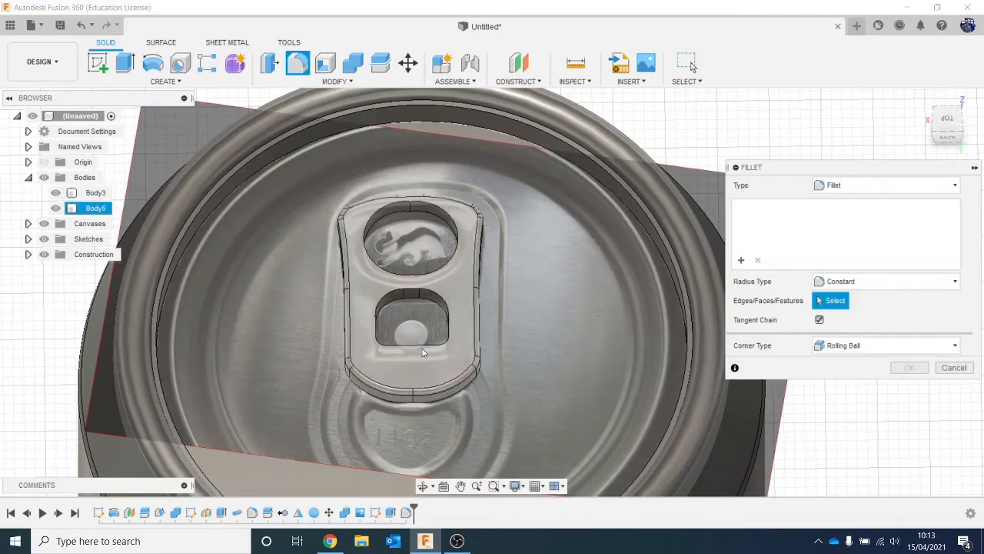
{"action": "left_click", "coordinate": [423, 342]}
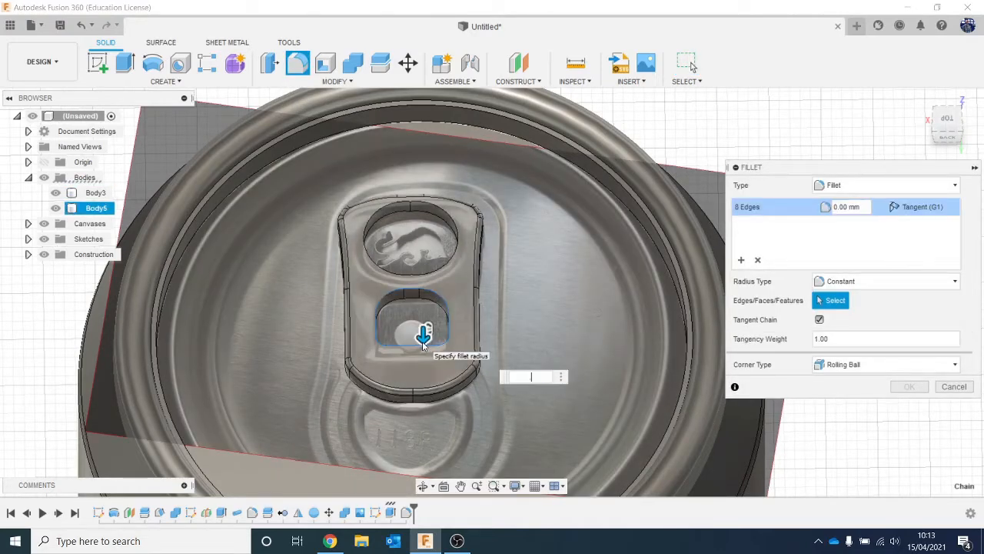
{"action": "left_click", "coordinate": [458, 246]}
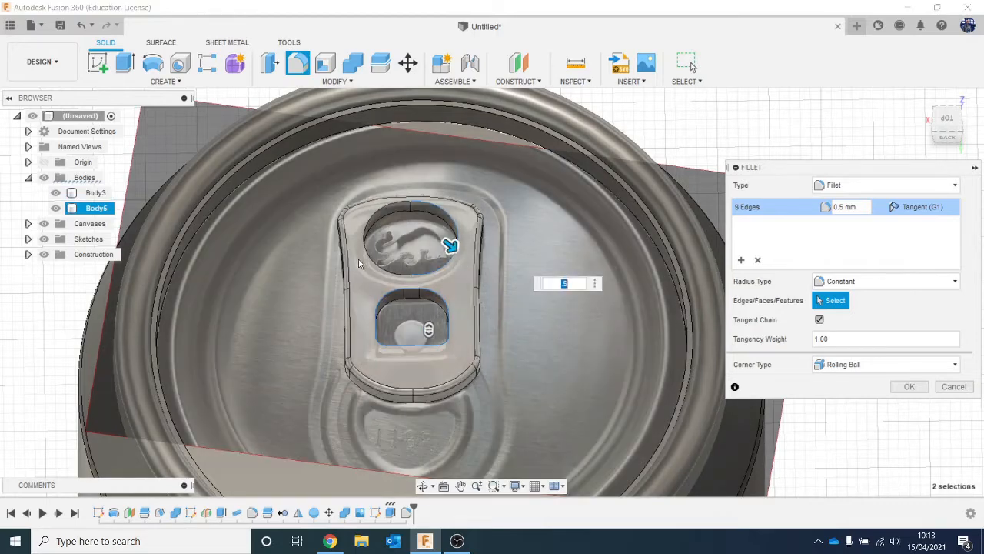
{"action": "left_click", "coordinate": [366, 244]}
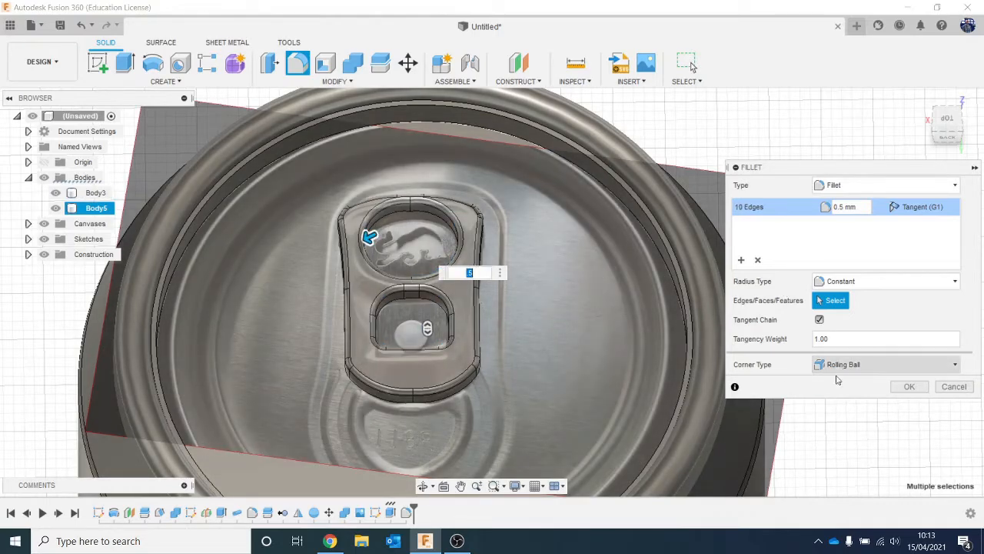
{"action": "left_click_drag", "start_coordinate": [950, 123], "coordinate": [947, 123]}
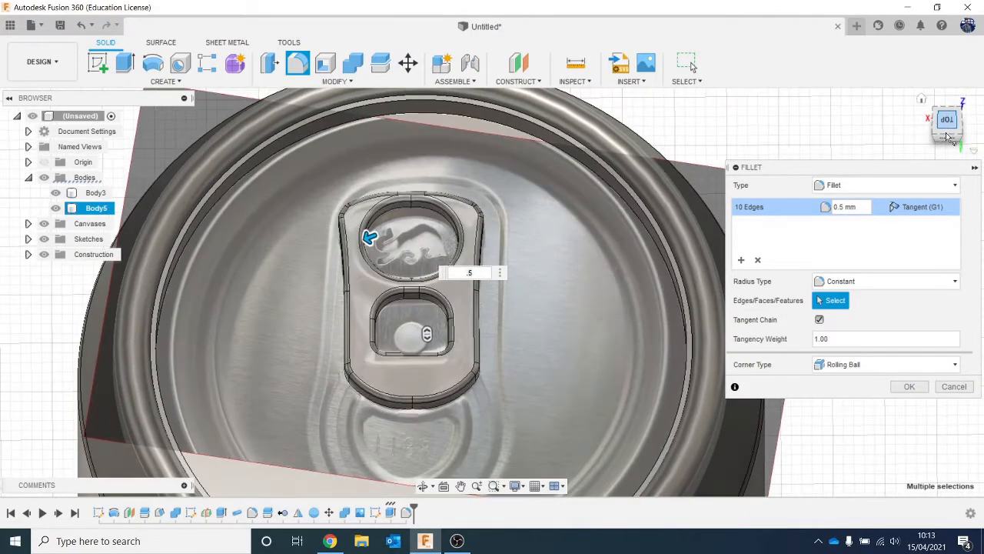
{"action": "left_click", "coordinate": [909, 389]}
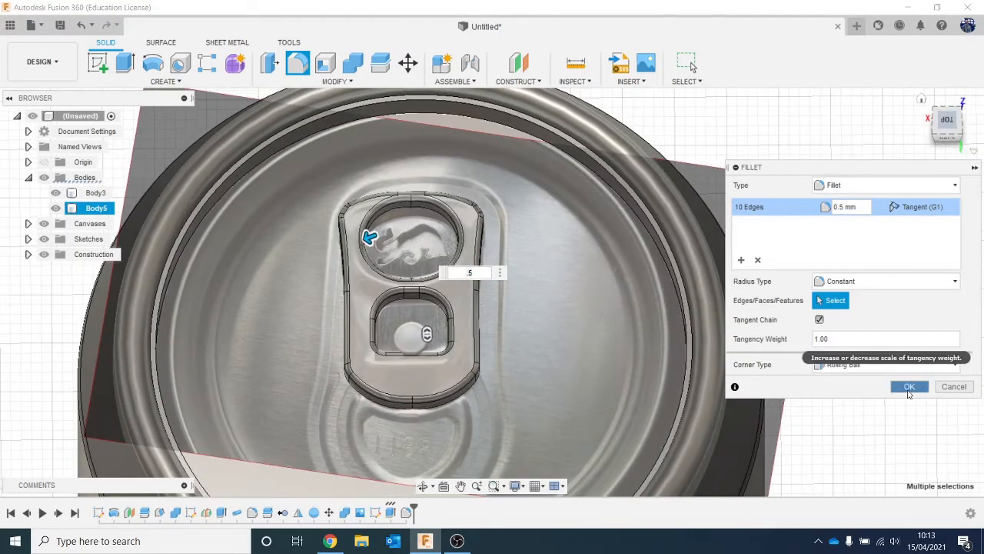
- Hide the reference photo and move the tab body -1.20 mm in X and slightly towards the upper rim of the lid
{"action": "left_click", "coordinate": [945, 121]}
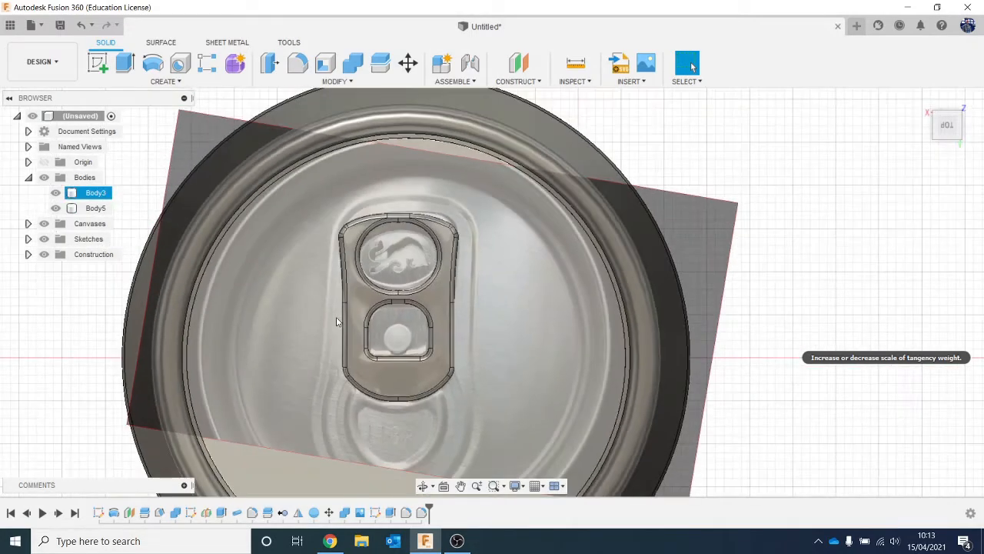
{"action": "left_click", "coordinate": [394, 387]}
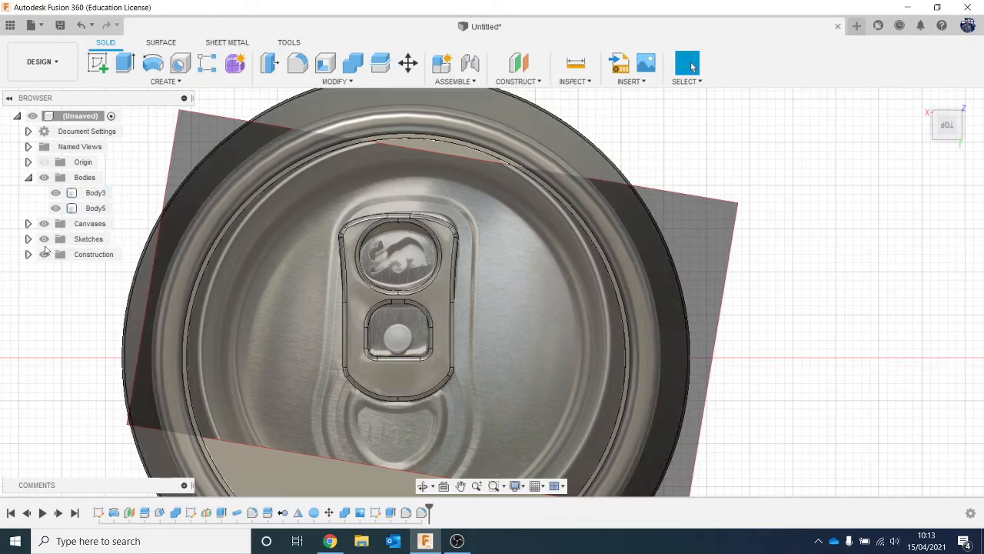
{"action": "left_click", "coordinate": [45, 223]}
{"action": "scroll", "coordinate": [144, 319], "scroll_direction": "down", "scroll_amount": 5}
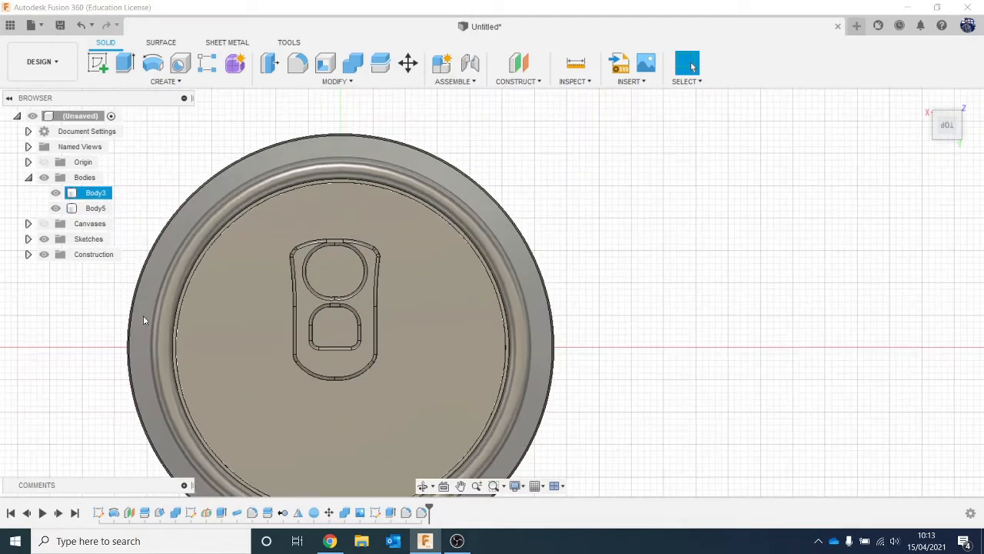
{"action": "middle_click_drag", "start_coordinate": [152, 298], "coordinate": [178, 236]}
{"action": "right_click", "coordinate": [108, 209]}
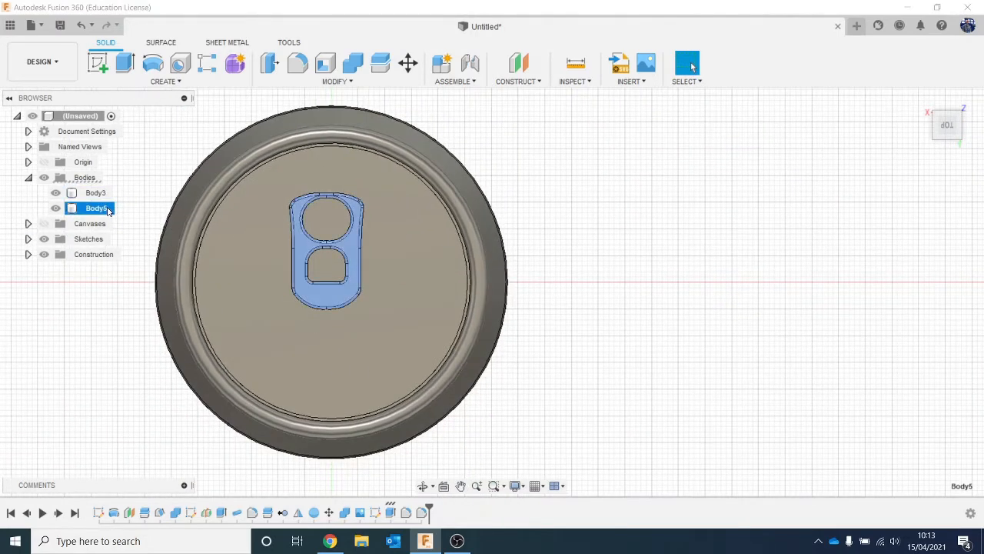
{"action": "left_click", "coordinate": [116, 218]}
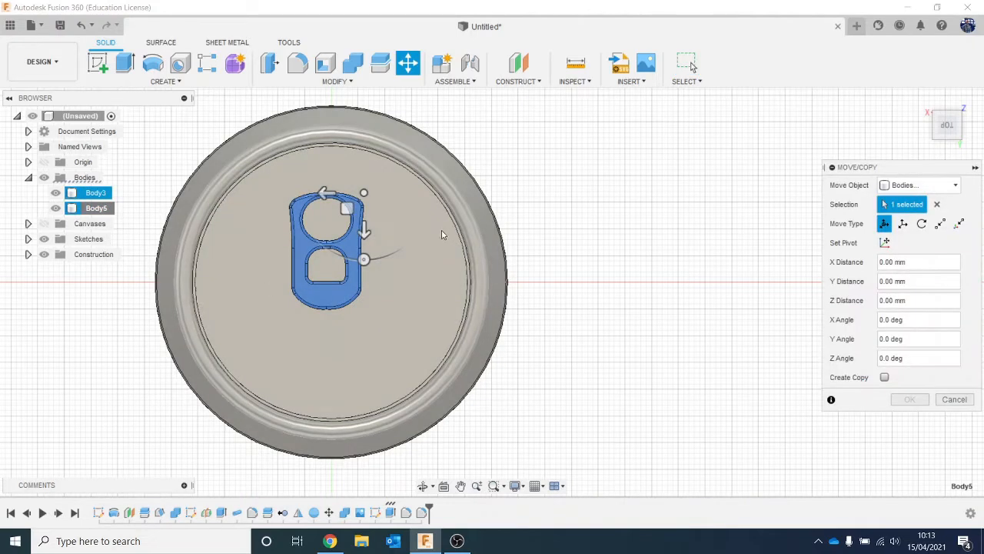
{"action": "left_click_drag", "start_coordinate": [325, 193], "coordinate": [332, 192]}
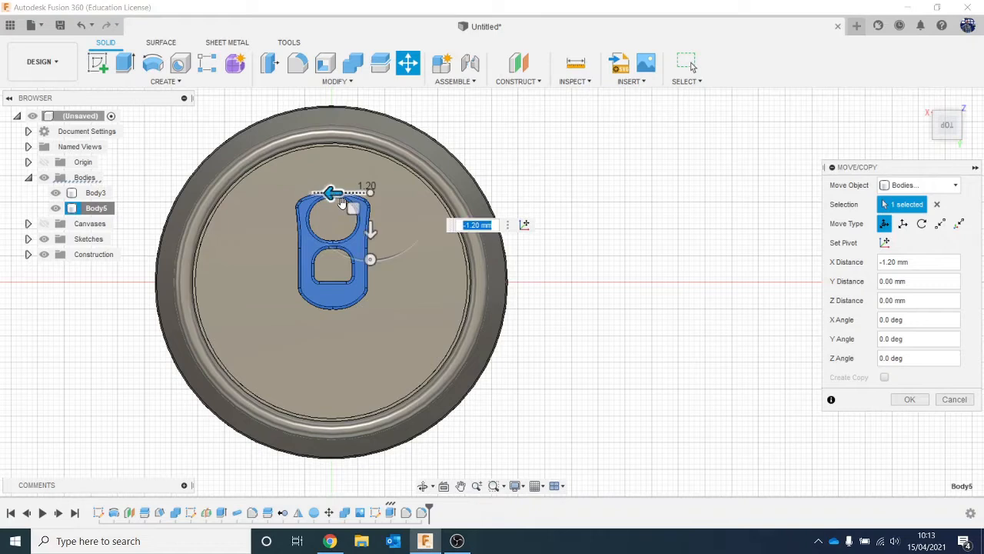
{"action": "left_click_drag", "start_coordinate": [370, 228], "coordinate": [369, 211]}
{"action": "left_click", "coordinate": [909, 399]}
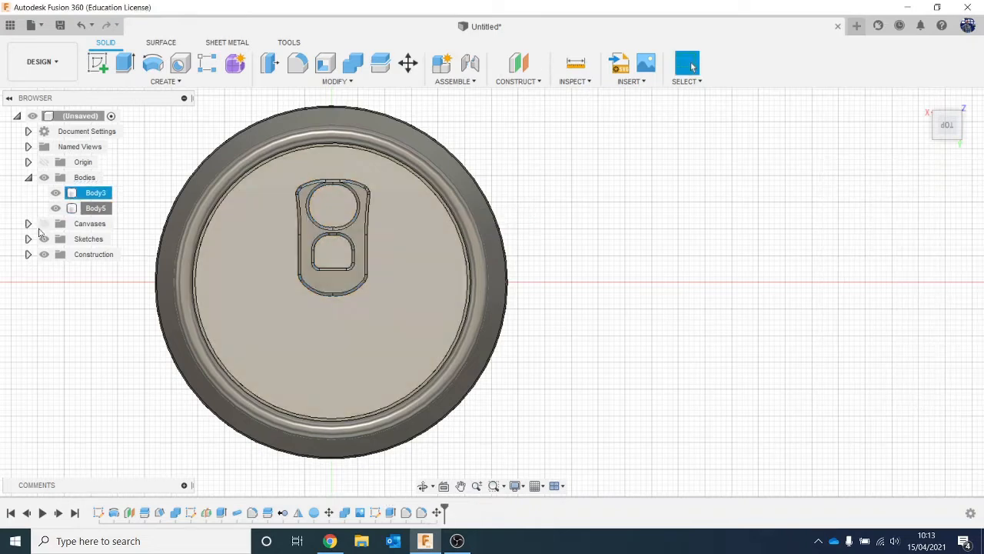
- Show the reference photo on the can lid again
{"action": "left_click", "coordinate": [45, 229]}
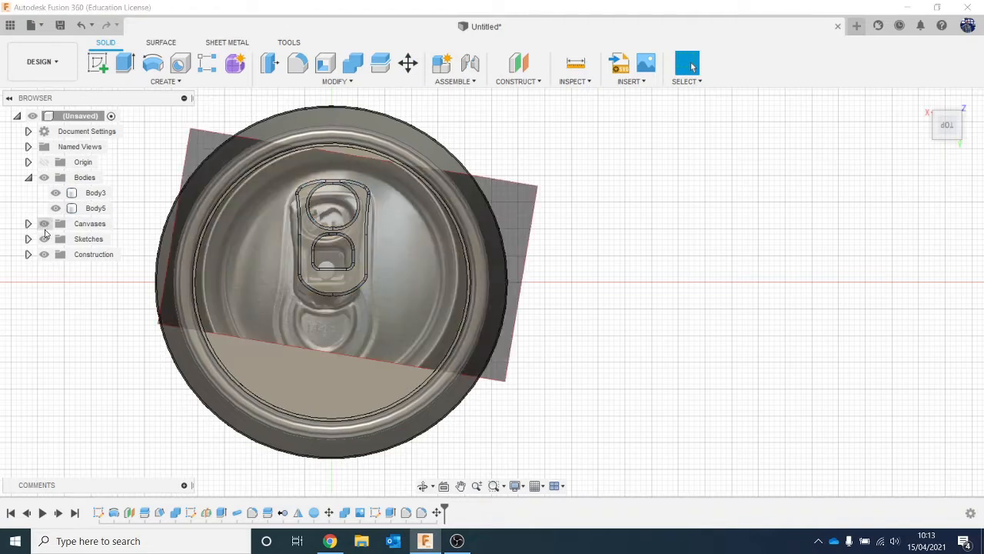
{"action": "left_click", "coordinate": [95, 192]}
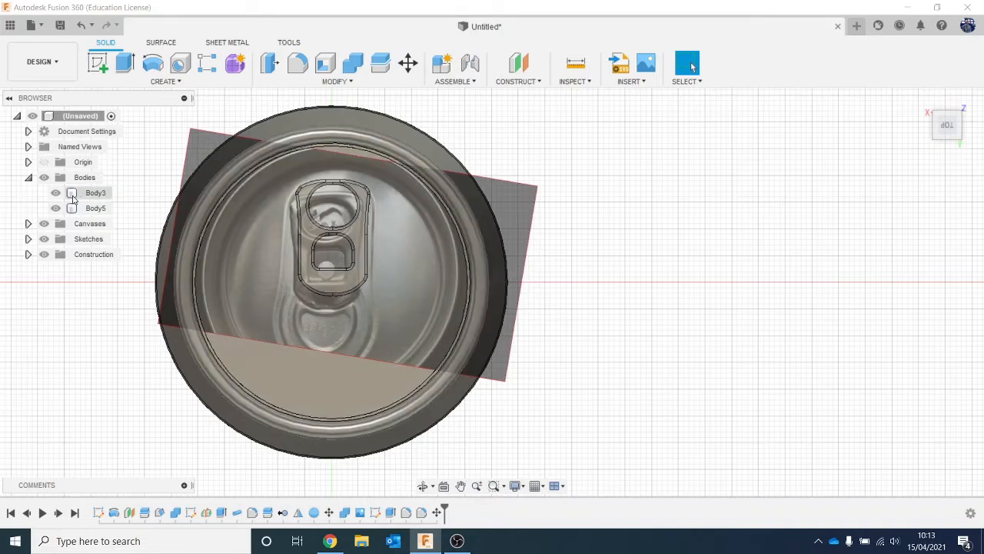
- Hide the reference photo and start a sketch on the can lid's top face, turned so the tab's round opening is uppermost
{"action": "left_click", "coordinate": [44, 223]}
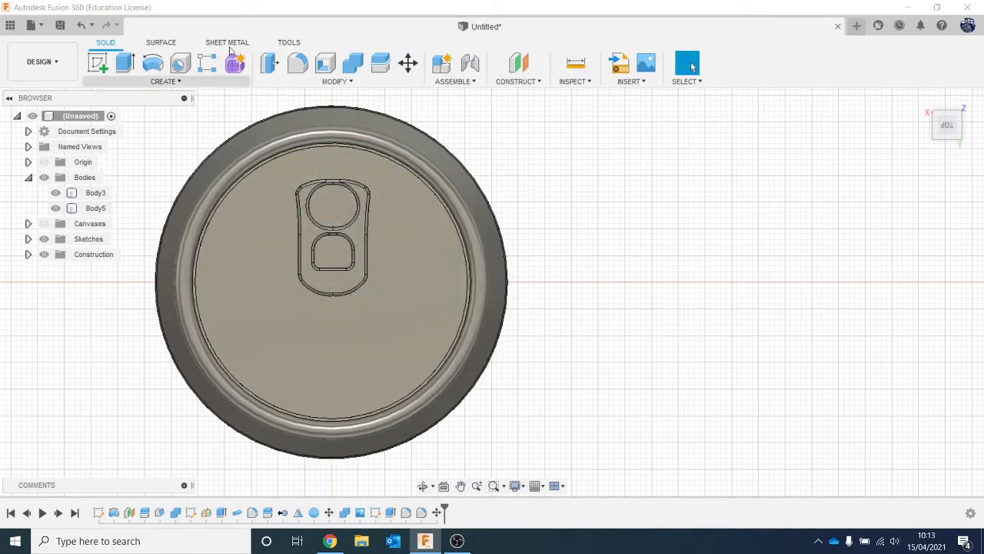
{"action": "left_click", "coordinate": [89, 64]}
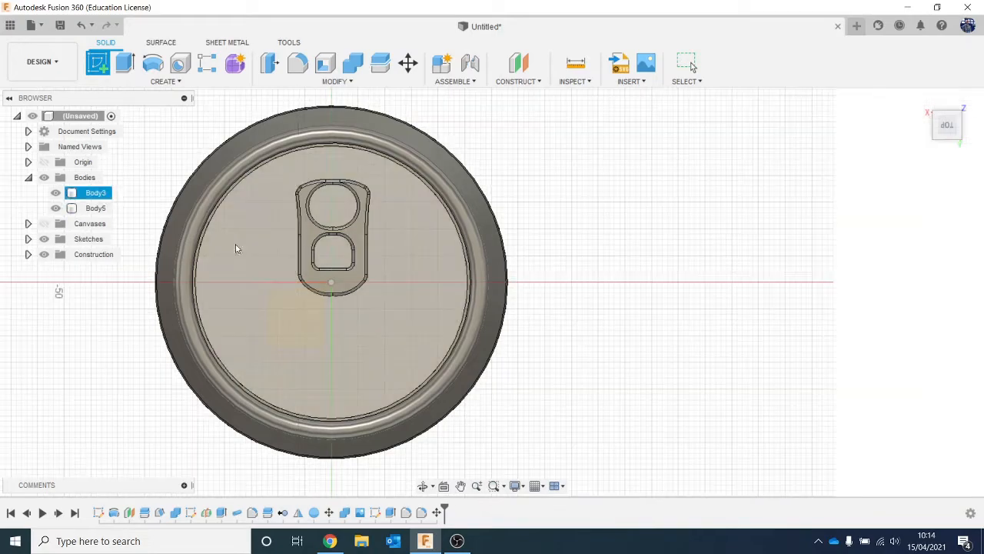
{"action": "left_click", "coordinate": [236, 252]}
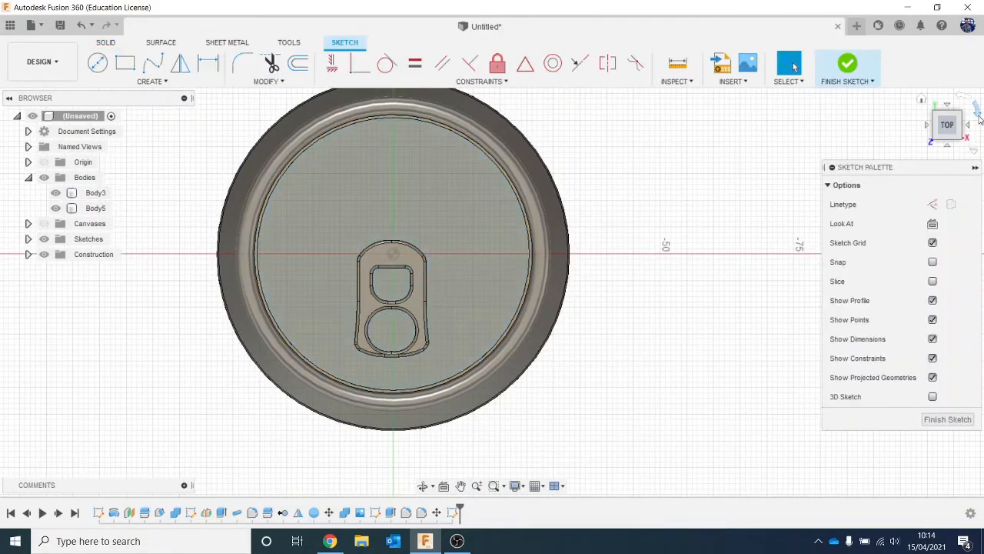
{"action": "left_click", "coordinate": [977, 110]}
{"action": "left_click", "coordinate": [977, 111]}
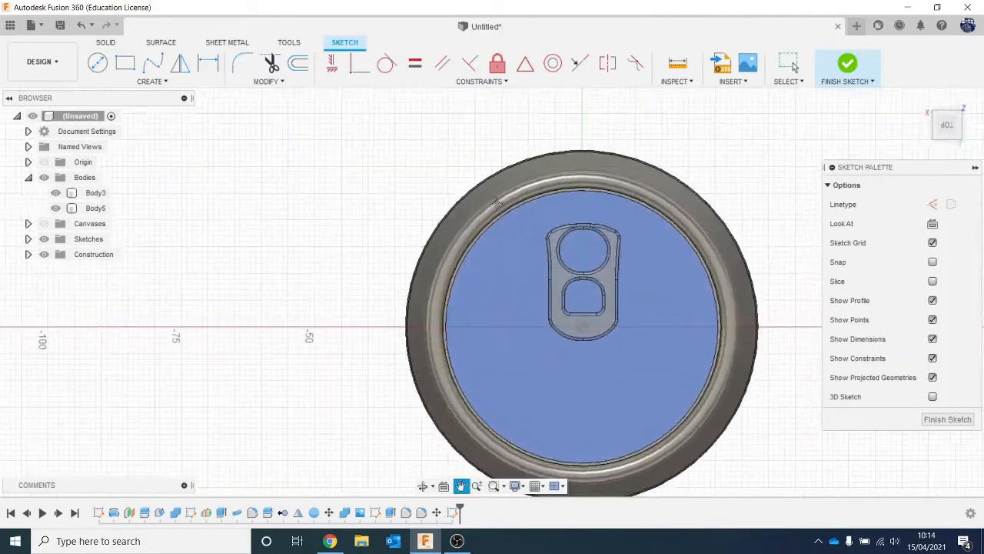
- Project the whole tab body into the lid sketch with the projection link kept on
{"action": "key", "text": "p"}
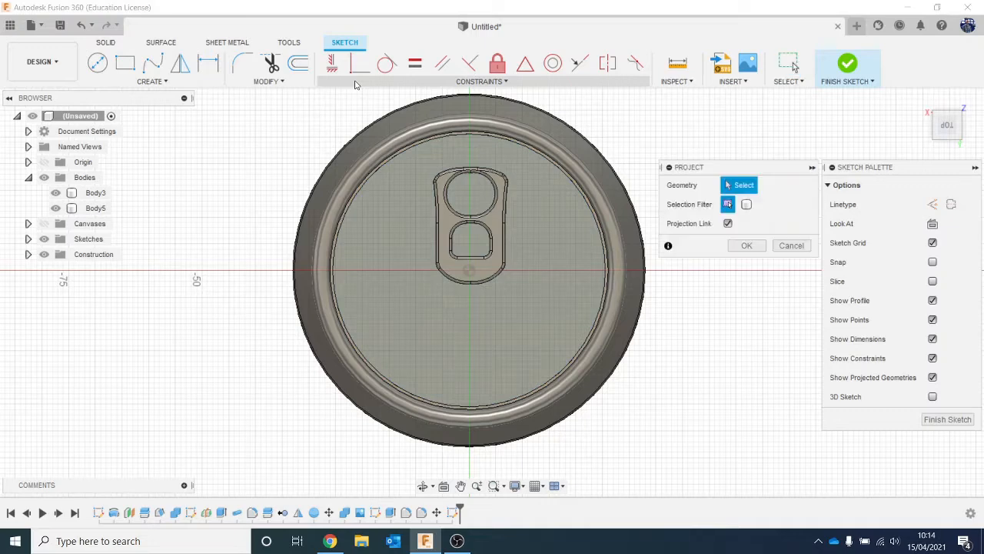
{"action": "left_click", "coordinate": [747, 204]}
{"action": "left_click", "coordinate": [499, 227]}
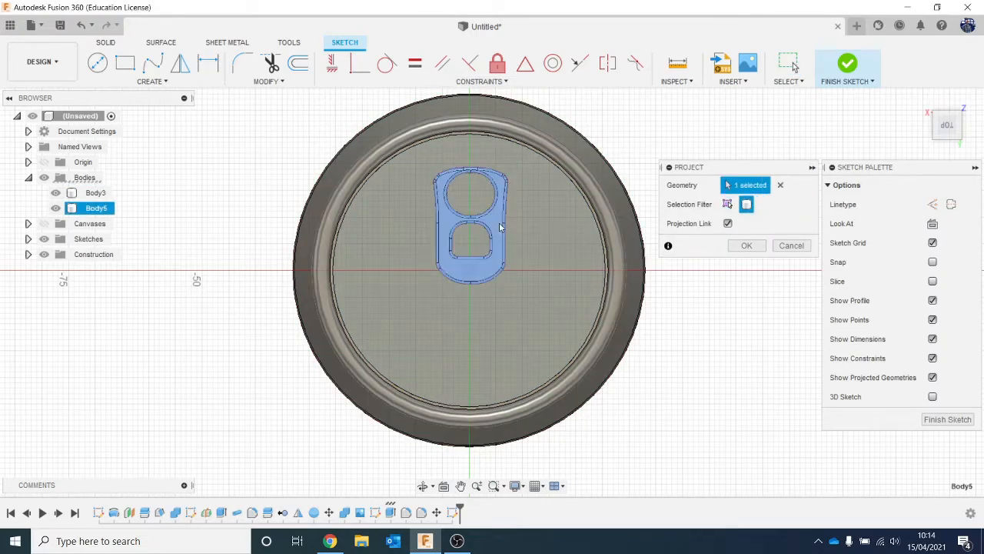
{"action": "left_click", "coordinate": [746, 245]}
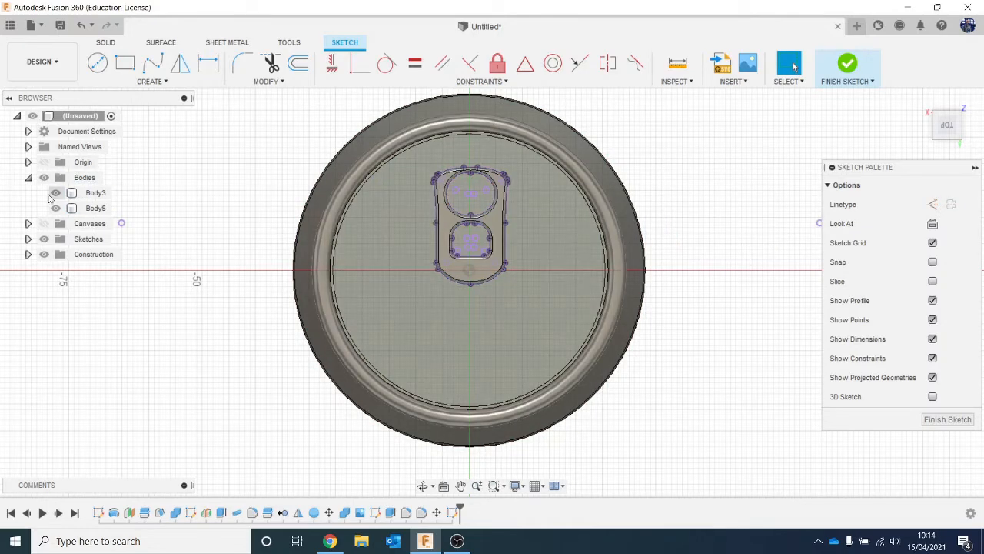
- Hide the tab body and show the reference photo behind the projected tab outline
{"action": "left_click", "coordinate": [56, 193]}
{"action": "left_click", "coordinate": [56, 193]}
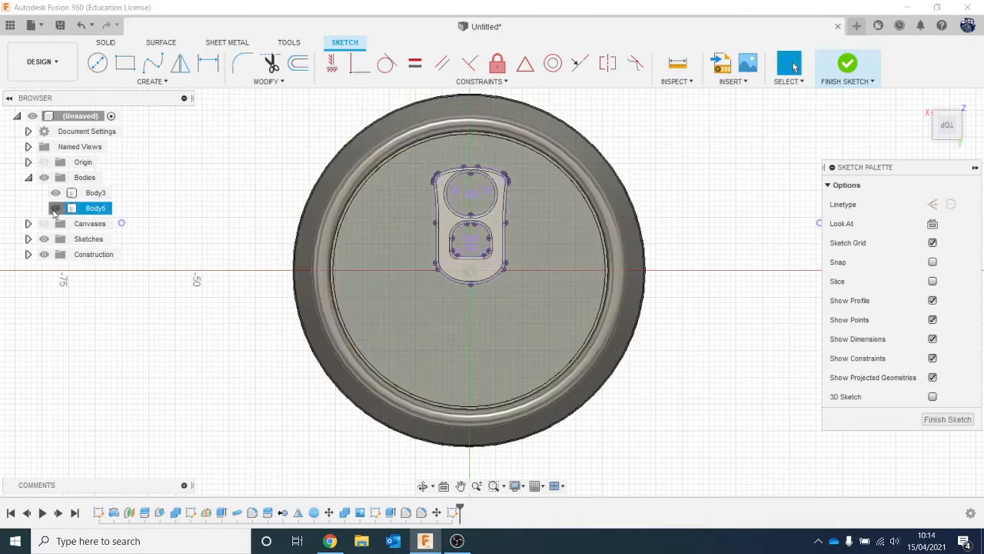
{"action": "left_click", "coordinate": [55, 208]}
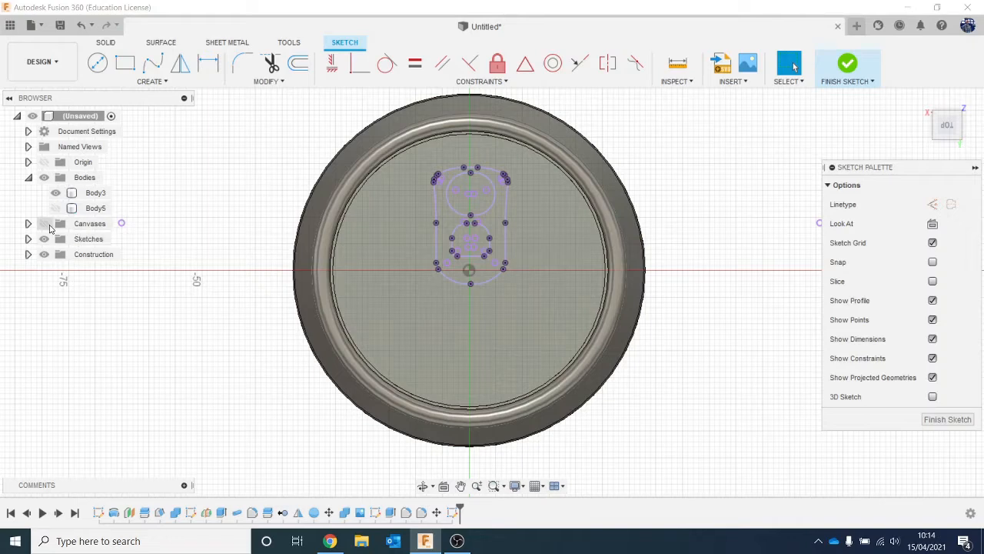
{"action": "left_click", "coordinate": [44, 223]}
{"action": "middle_click_drag", "start_coordinate": [212, 299], "coordinate": [147, 238]}
{"action": "scroll", "coordinate": [430, 222], "scroll_direction": "up", "scroll_amount": 1}
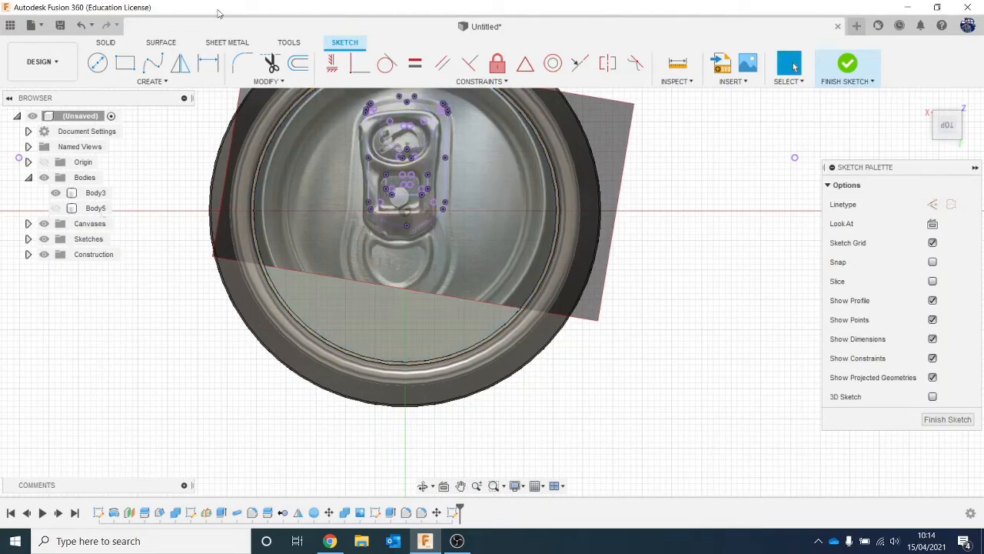
- Draw a three-point arc along the upper edge of the embossed D-shape below the tab in the photo
{"action": "left_click", "coordinate": [125, 75]}
{"action": "left_click", "coordinate": [143, 82]}
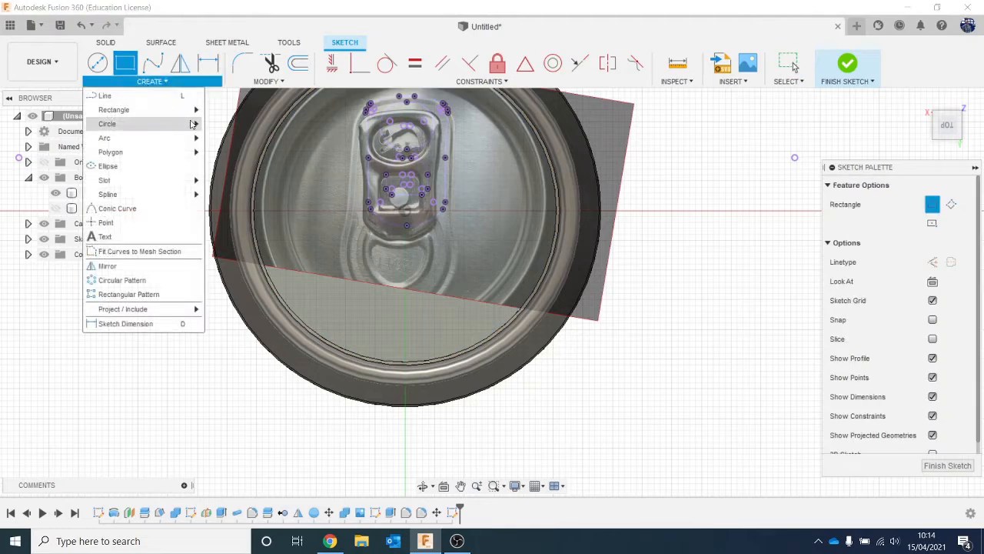
{"action": "mouse_move", "coordinate": [159, 139]}
{"action": "left_click", "coordinate": [233, 138]}
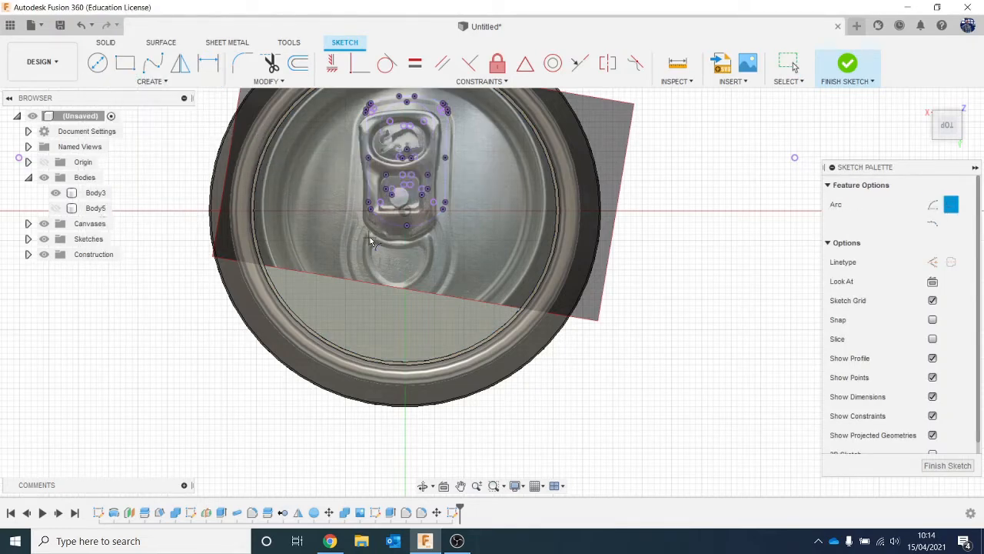
{"action": "left_click", "coordinate": [370, 236]}
{"action": "left_click", "coordinate": [431, 241]}
{"action": "scroll", "coordinate": [402, 257], "scroll_direction": "up", "scroll_amount": 5}
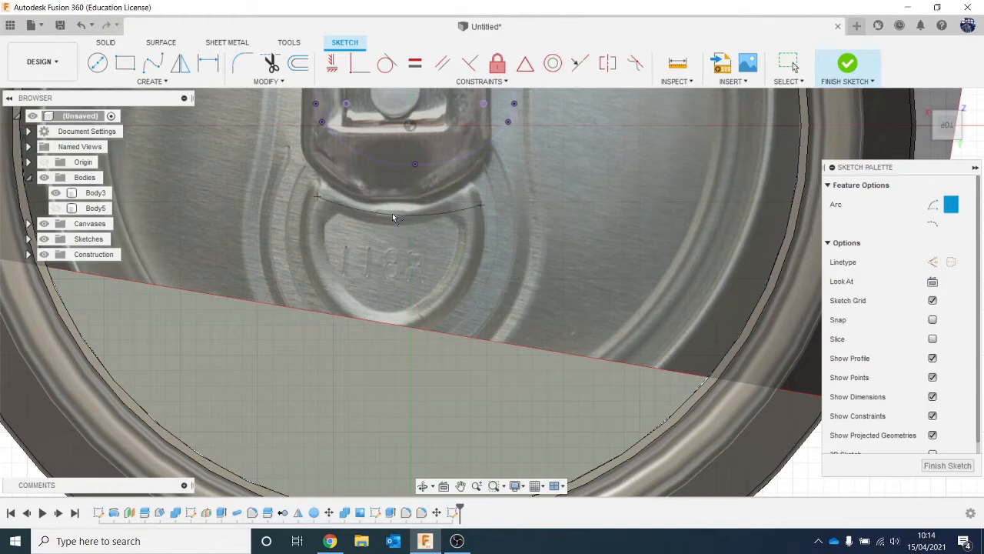
{"action": "left_click", "coordinate": [392, 213]}
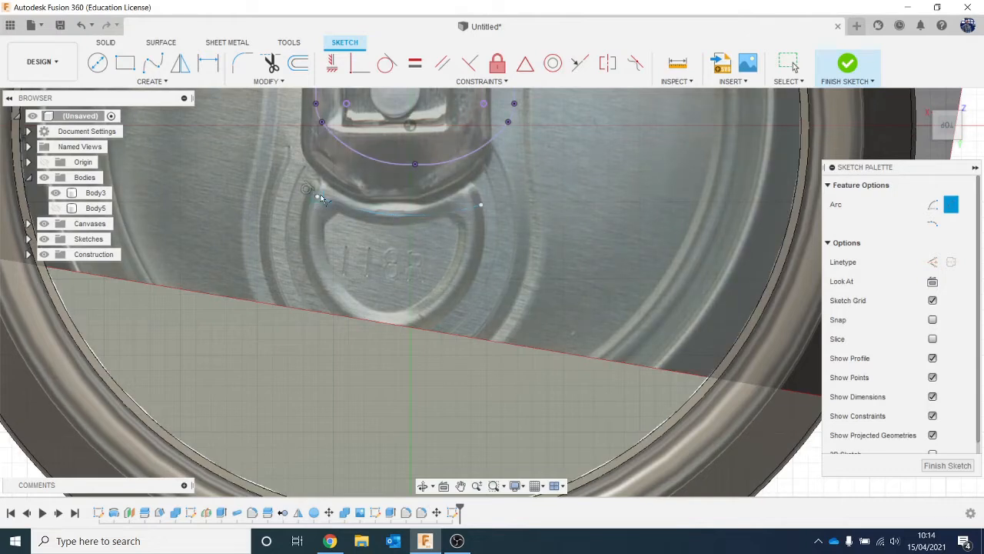
- Close the D-shaped outline with two three-point arcs down its sides, meeting at its lowest point
{"action": "left_click", "coordinate": [320, 197]}
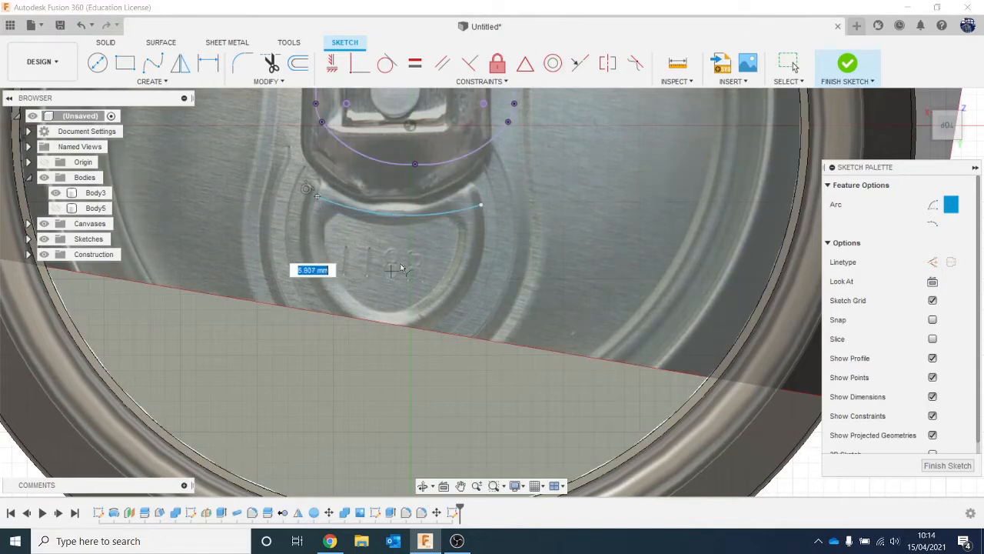
{"action": "left_click", "coordinate": [384, 323]}
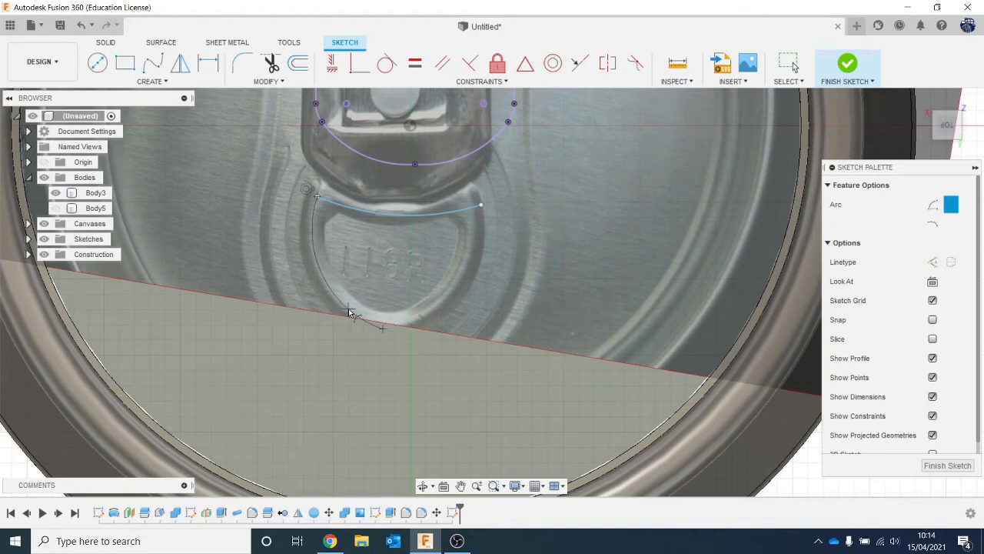
{"action": "left_click", "coordinate": [383, 330]}
{"action": "left_click", "coordinate": [480, 205]}
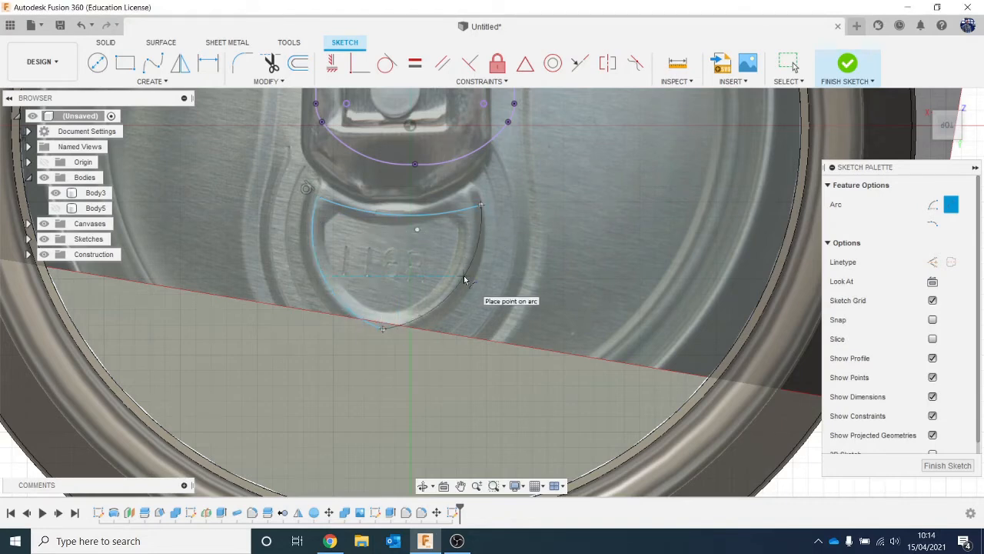
{"action": "left_click", "coordinate": [465, 281]}
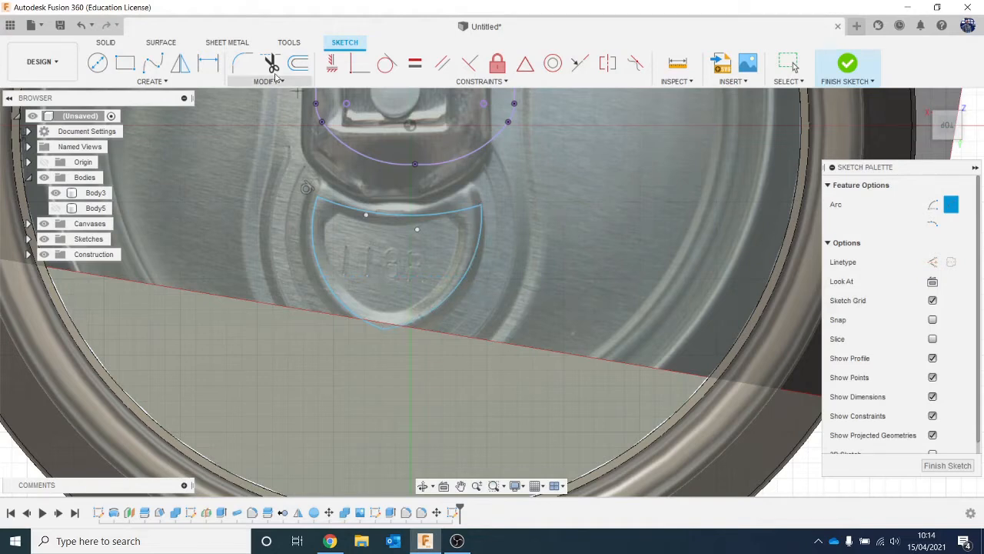
- Fillet the three corners of the D-shaped outline with a radius of about 1.3 mm
{"action": "left_click", "coordinate": [249, 67]}
{"action": "left_click", "coordinate": [383, 330]}
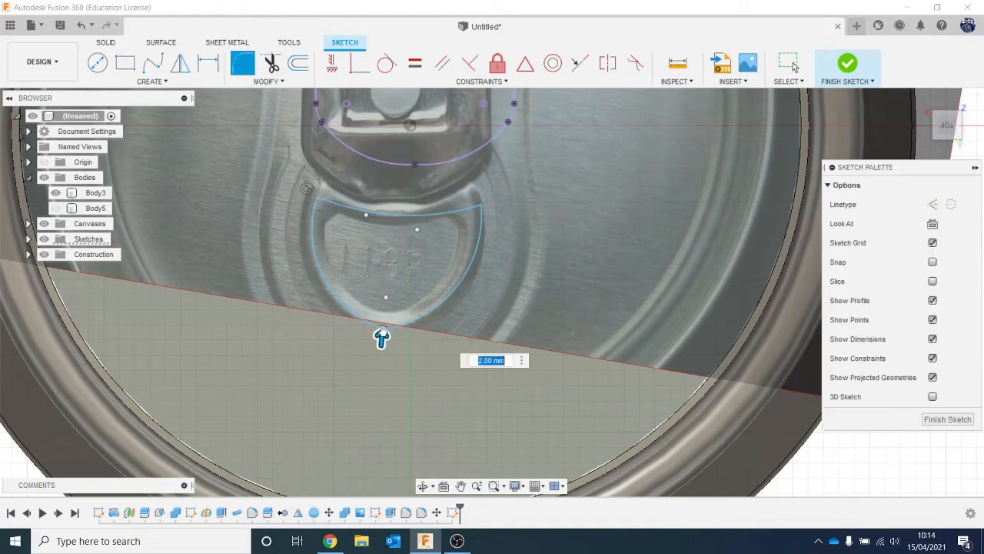
{"action": "left_click", "coordinate": [314, 210]}
{"action": "left_click", "coordinate": [326, 202]}
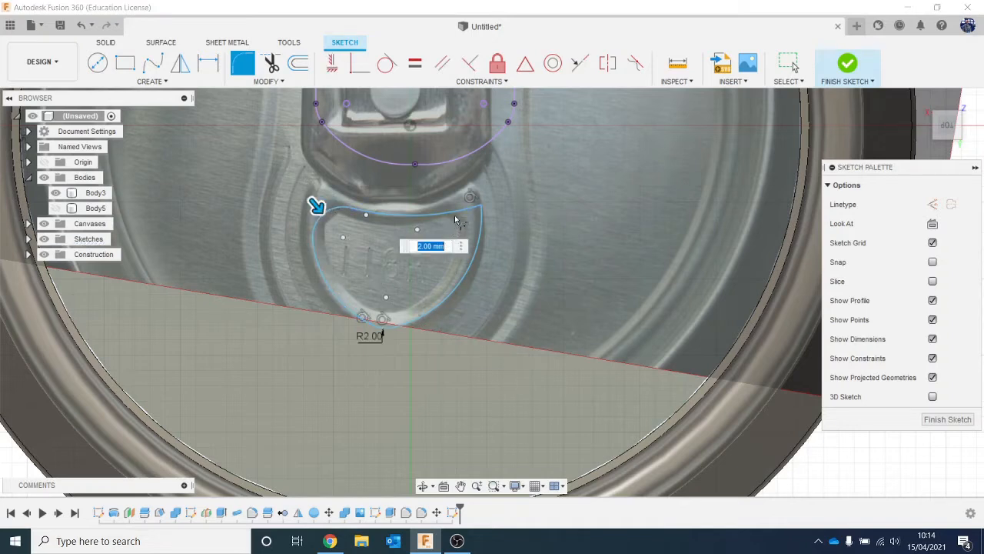
{"action": "key", "text": "Return"}
{"action": "left_click", "coordinate": [457, 220]}
{"action": "left_click", "coordinate": [467, 228]}
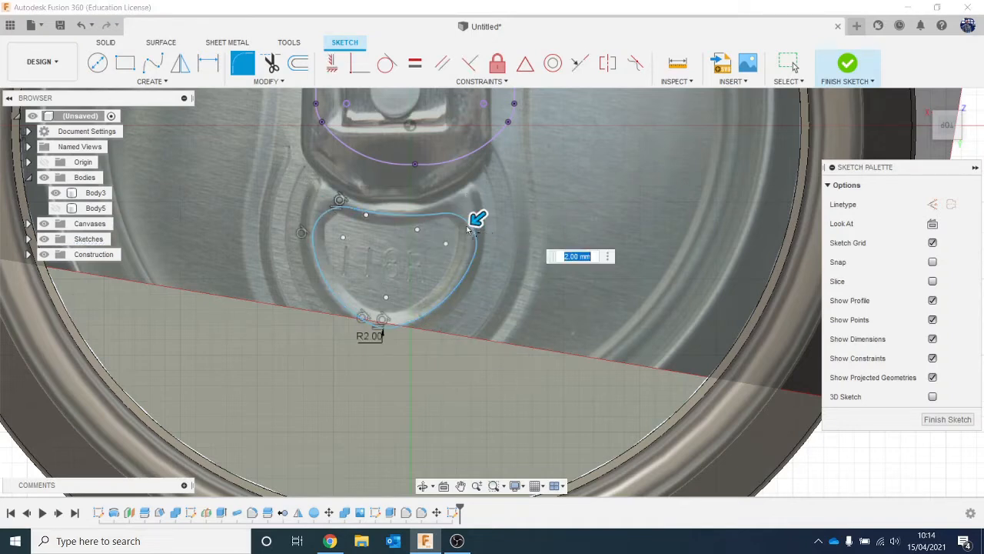
{"action": "left_click_drag", "start_coordinate": [472, 219], "coordinate": [481, 212]}
{"action": "key", "text": "Return"}
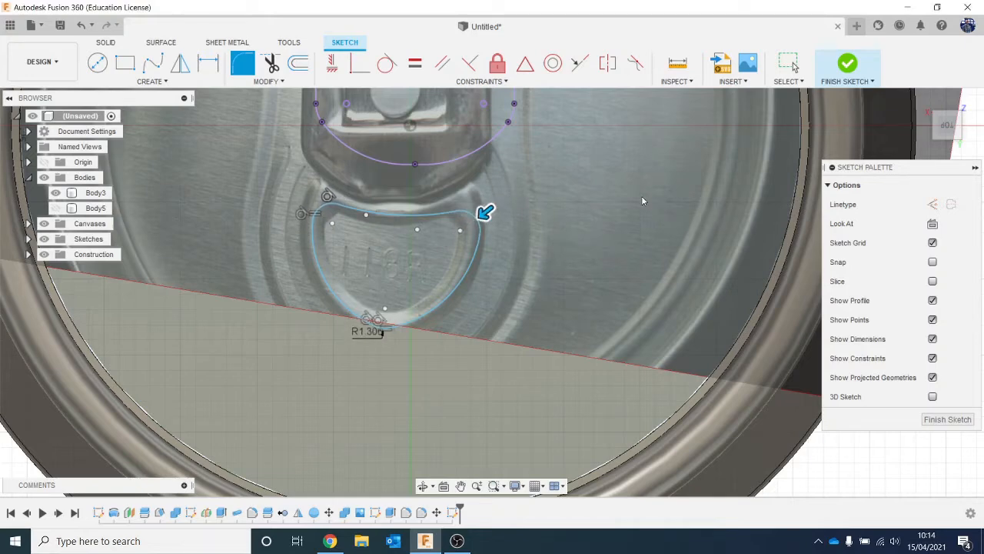
- Offset the projected outer tab outline outward by about 1.7 mm
{"action": "scroll", "coordinate": [427, 248], "scroll_direction": "down", "scroll_amount": 6}
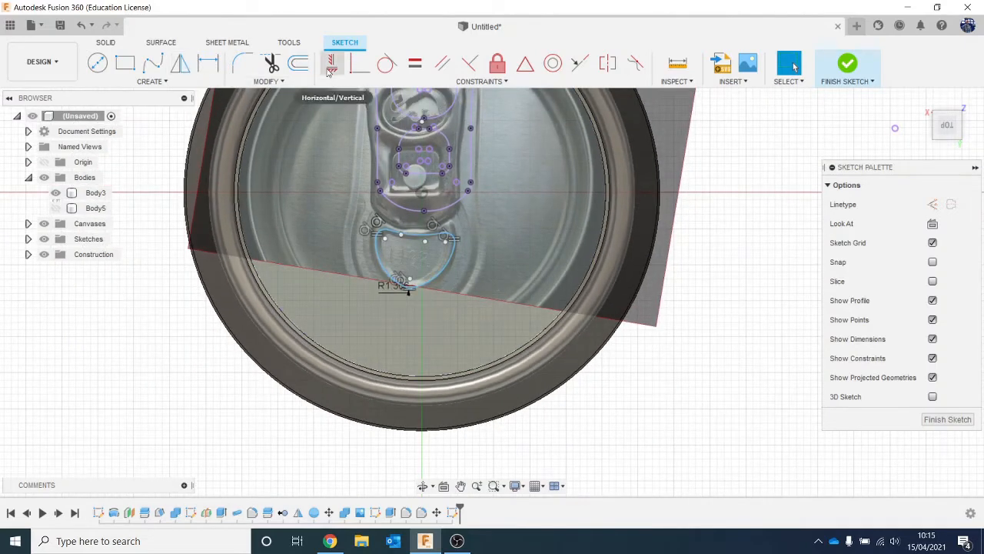
{"action": "left_click", "coordinate": [299, 63]}
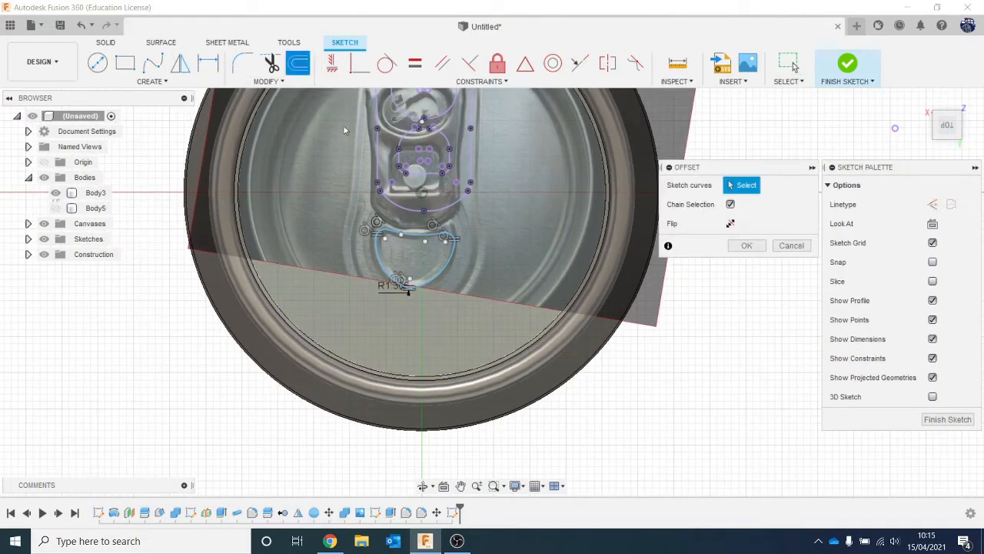
{"action": "left_click", "coordinate": [377, 157]}
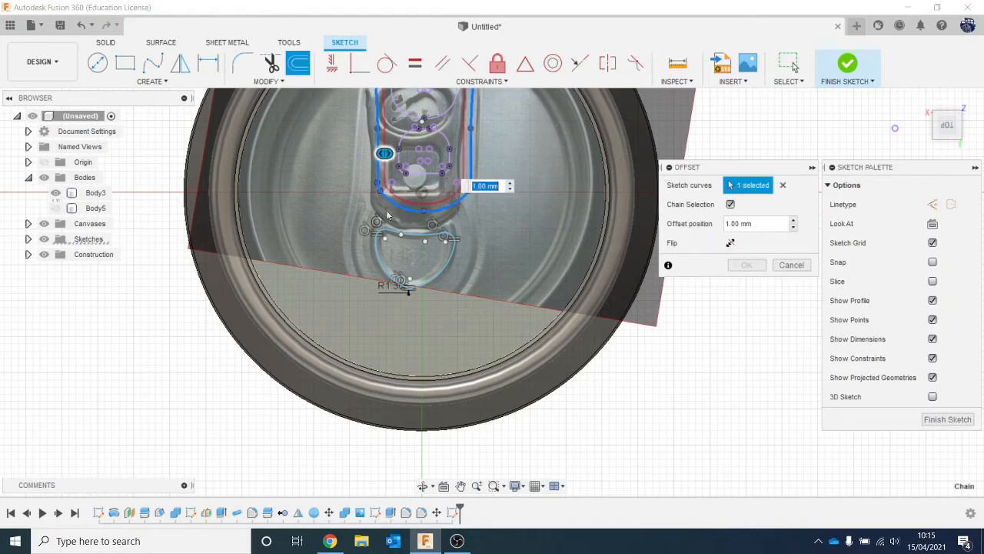
{"action": "middle_click_drag", "start_coordinate": [380, 233], "coordinate": [364, 281]}
{"action": "left_click_drag", "start_coordinate": [369, 213], "coordinate": [354, 246]}
{"action": "key", "text": "Return"}
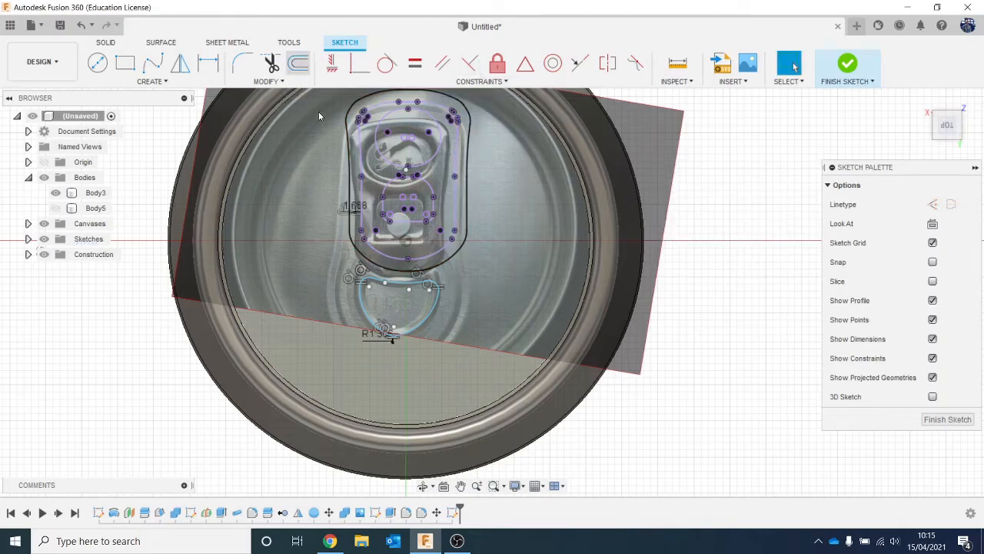
- Offset the D-shaped outline outward by 3.15 mm
{"action": "key", "text": "o"}
{"action": "left_click", "coordinate": [356, 307]}
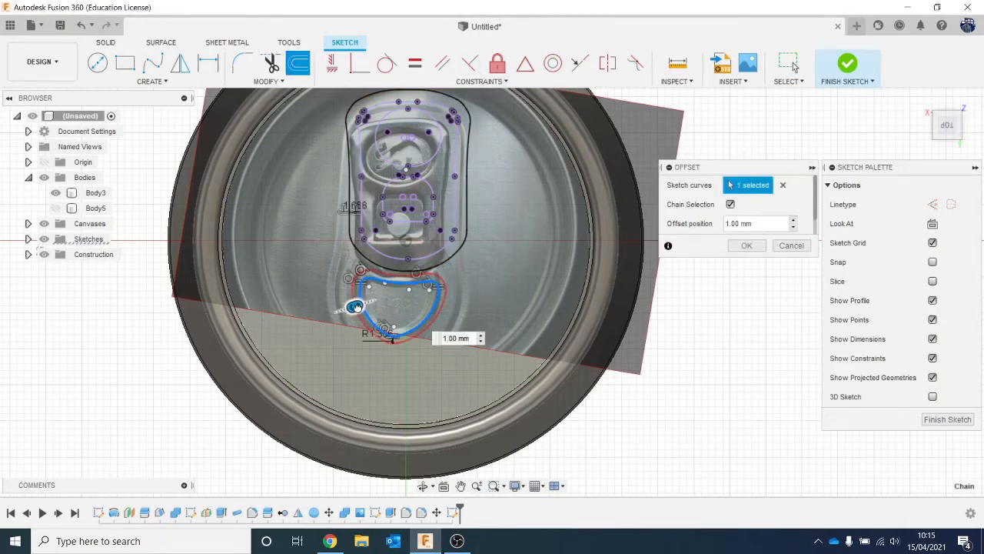
{"action": "left_click_drag", "start_coordinate": [356, 307], "coordinate": [345, 316]}
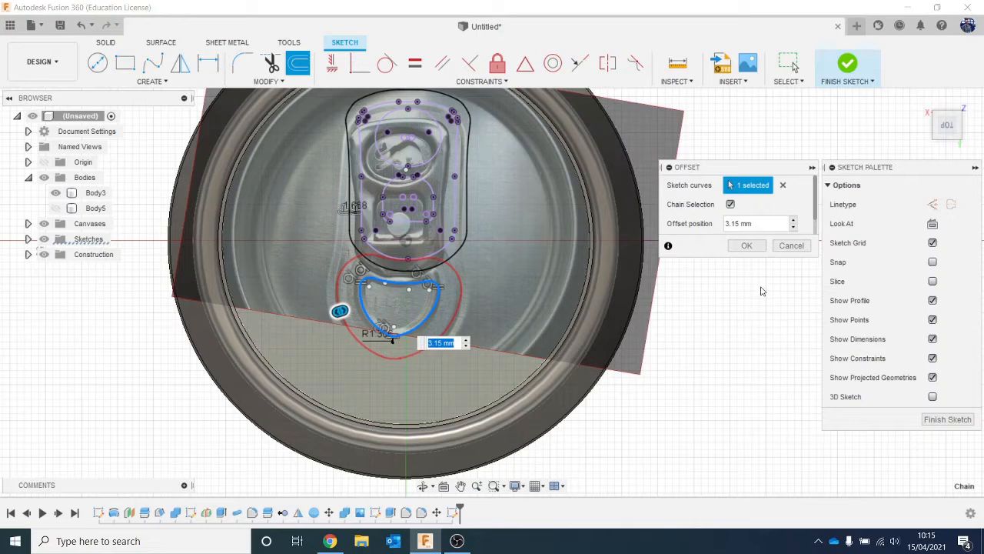
{"action": "left_click", "coordinate": [746, 246]}
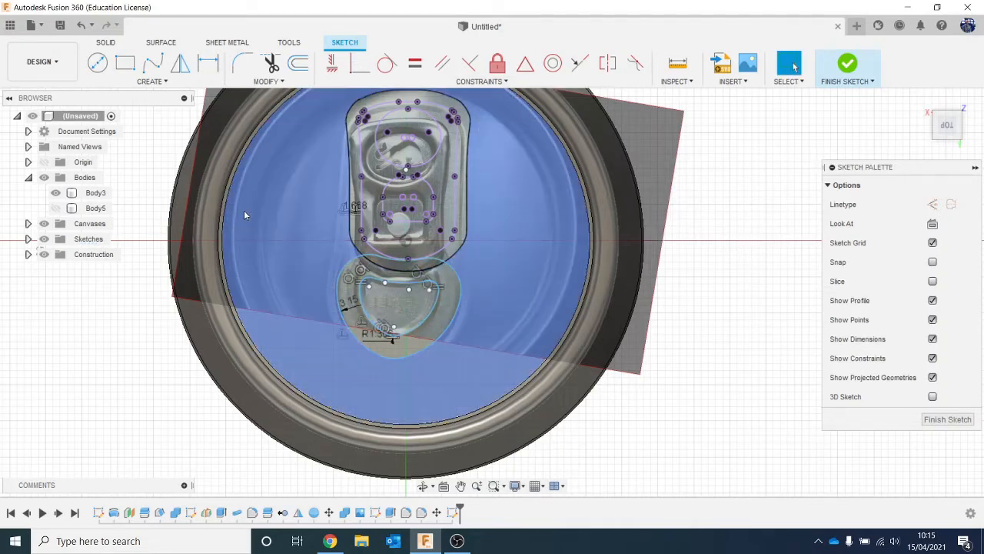
- Draw three-point arcs joining both sides of the offset tab outline to the outer D-shaped curve
{"action": "scroll", "coordinate": [244, 211], "scroll_direction": "up", "scroll_amount": 1}
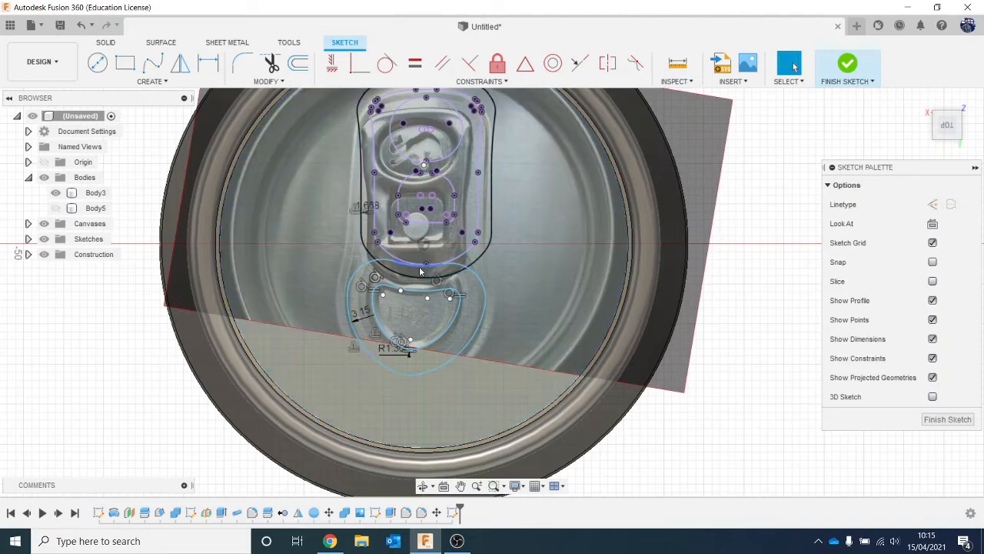
{"action": "left_click", "coordinate": [148, 81]}
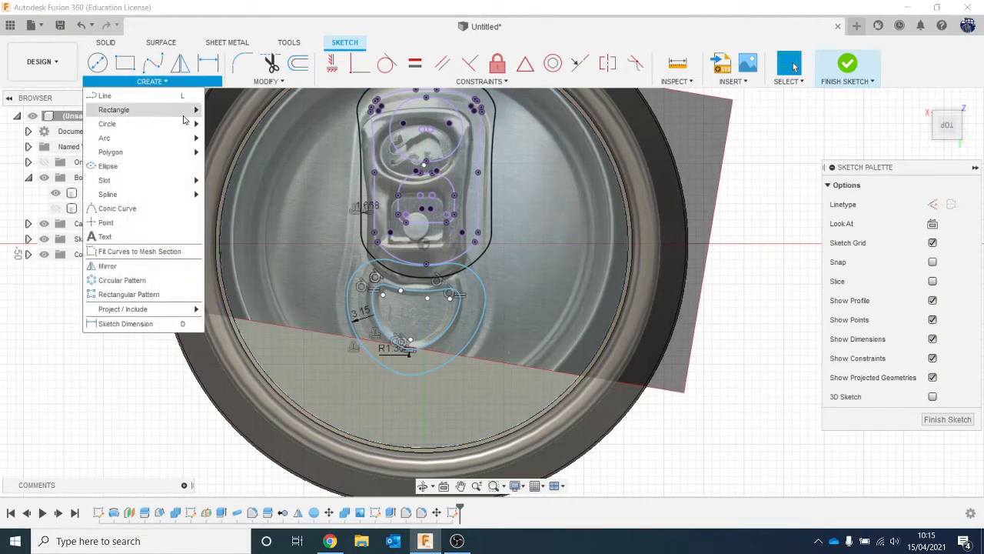
{"action": "mouse_move", "coordinate": [145, 143]}
{"action": "left_click", "coordinate": [225, 141]}
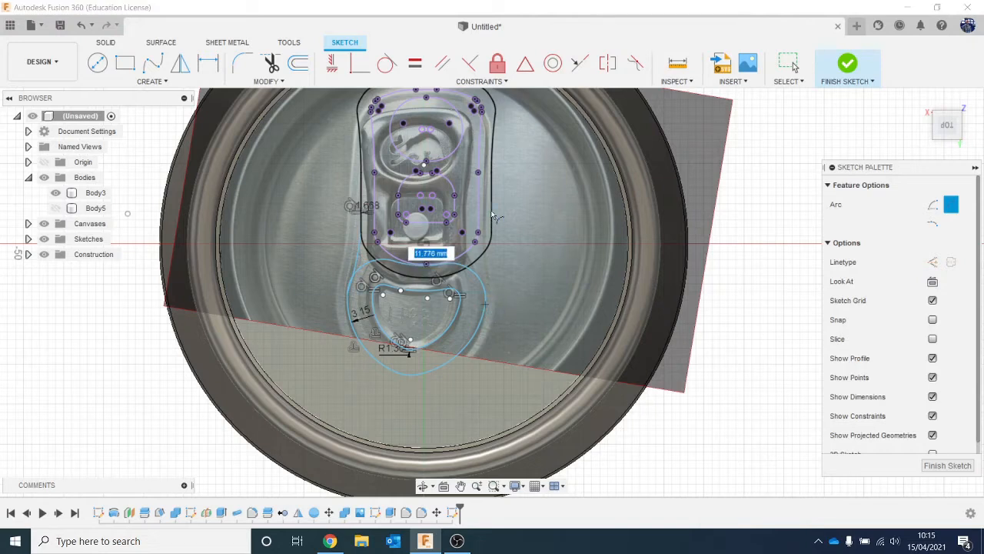
- Check the sketch curves with the reference photo hidden, show the photo again, and finish the sketch
{"action": "left_click", "coordinate": [45, 225]}
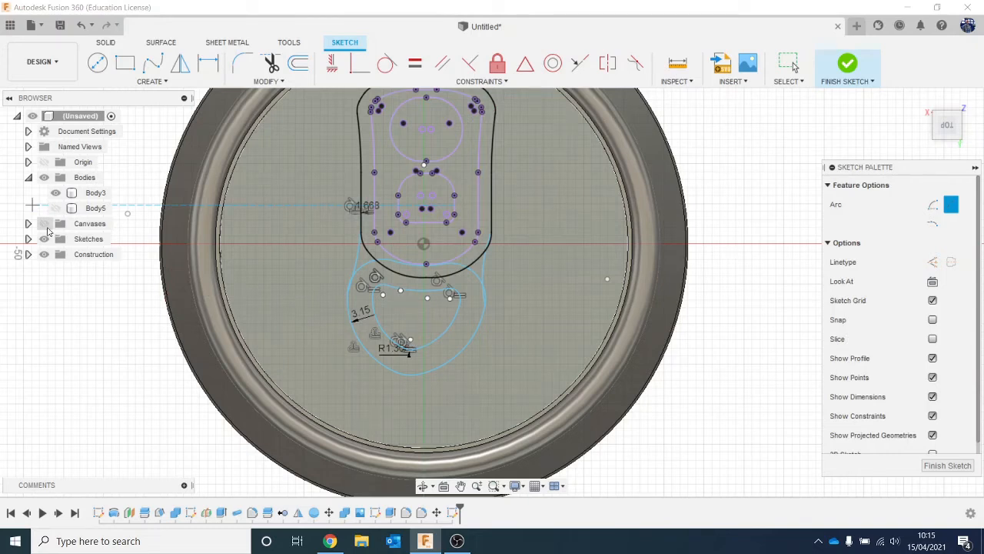
{"action": "left_click", "coordinate": [44, 223]}
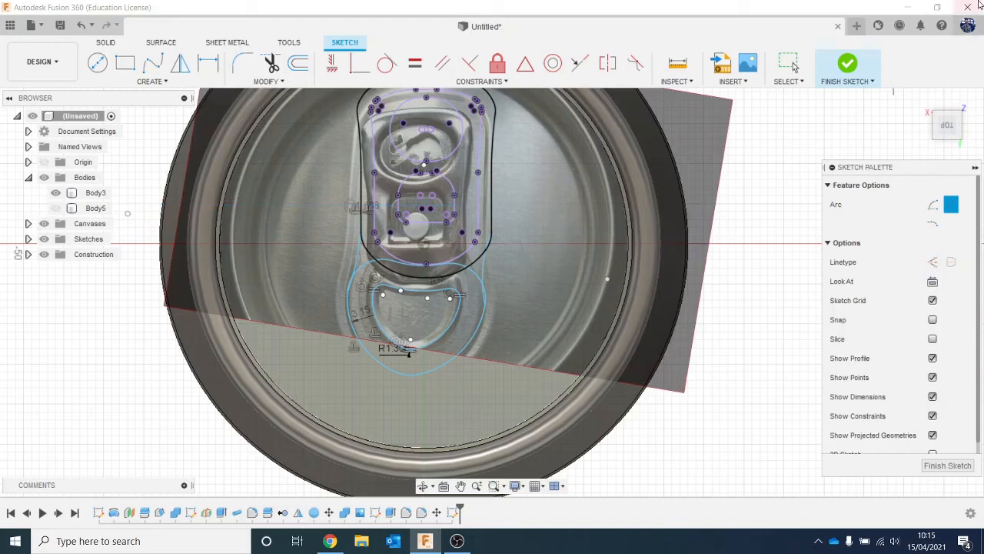
{"action": "left_click", "coordinate": [843, 69]}
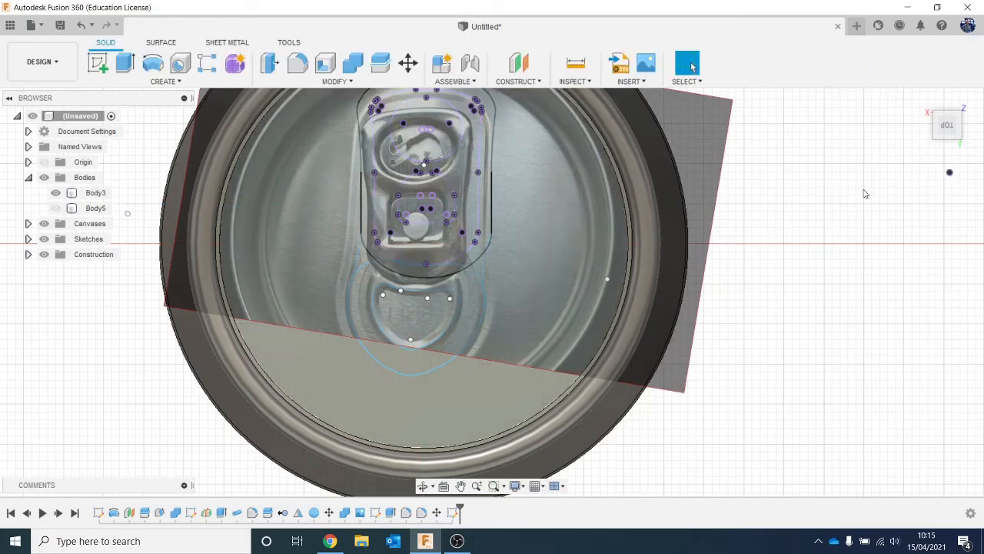
- Reopen the lid detail sketch, offset the D-shaped outline inward by 0.891 mm, and finish the sketch
{"action": "scroll", "coordinate": [368, 334], "scroll_direction": "up", "scroll_amount": 2}
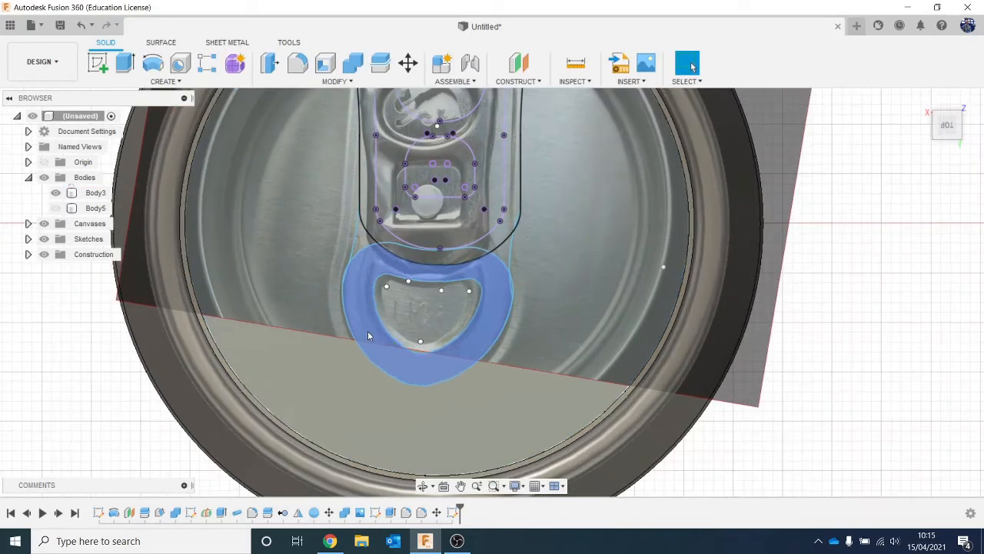
{"action": "right_click", "coordinate": [452, 512]}
{"action": "left_click", "coordinate": [499, 384]}
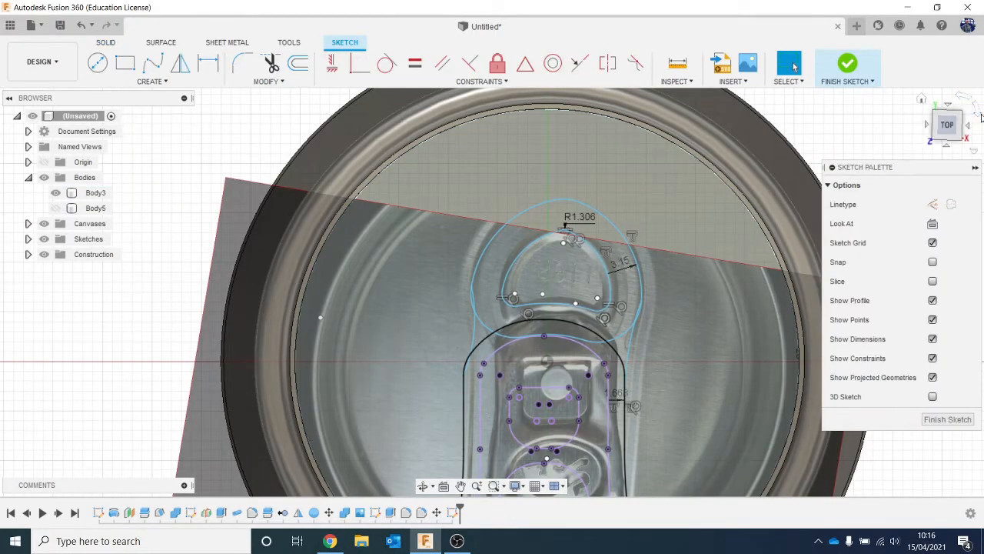
{"action": "left_click", "coordinate": [979, 115]}
{"action": "left_click", "coordinate": [978, 116]}
{"action": "scroll", "coordinate": [423, 327], "scroll_direction": "up", "scroll_amount": 3}
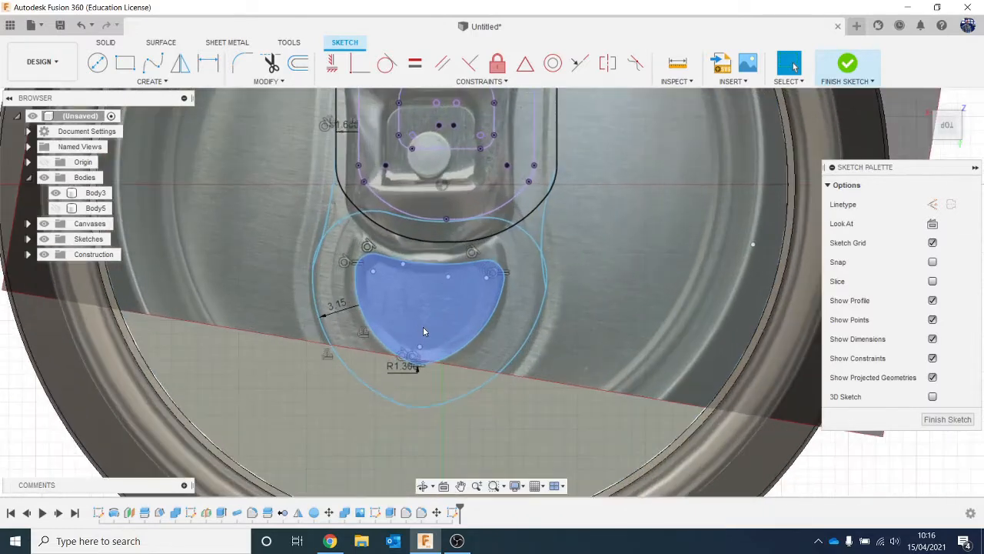
{"action": "left_click", "coordinate": [299, 63]}
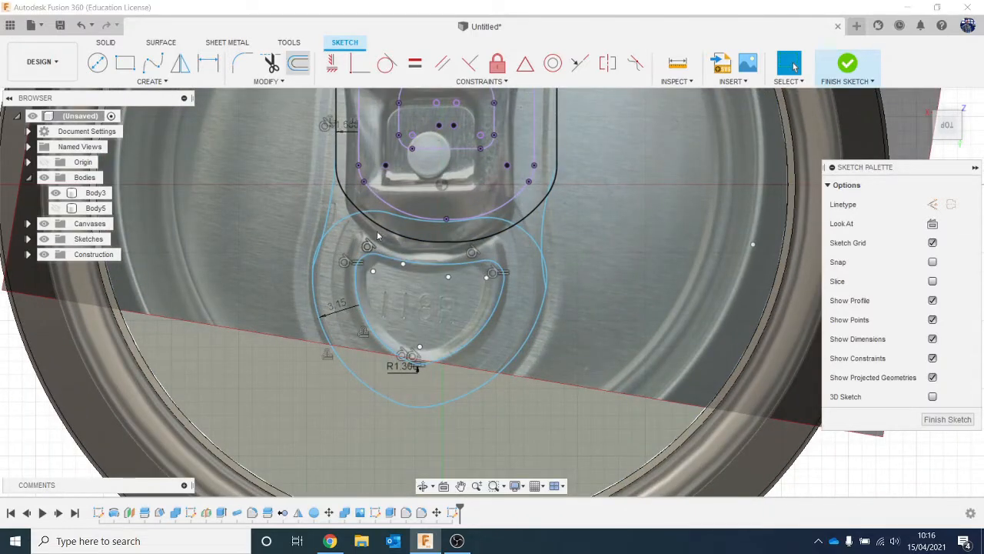
{"action": "left_click", "coordinate": [405, 266]}
{"action": "left_click_drag", "start_coordinate": [402, 277], "coordinate": [405, 278]}
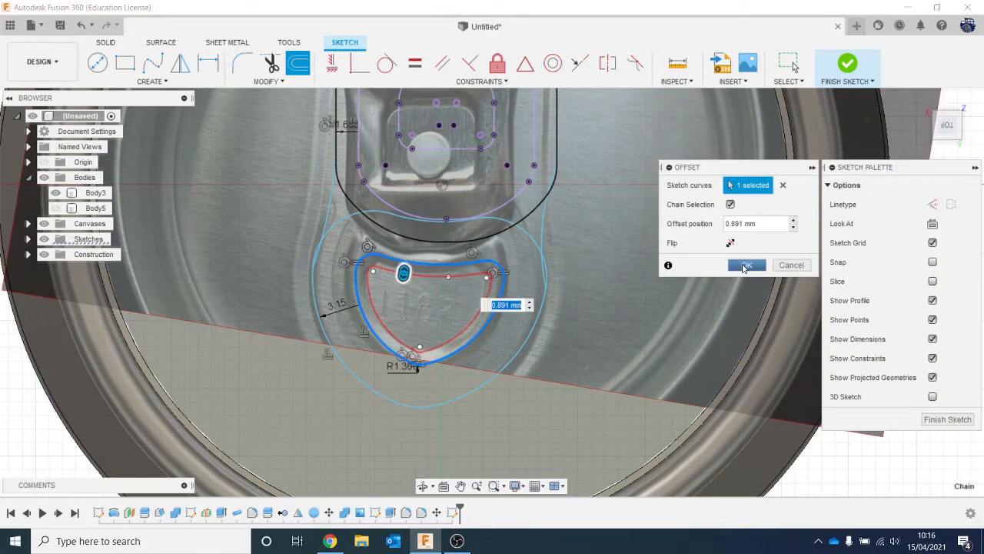
{"action": "left_click", "coordinate": [744, 266]}
{"action": "left_click", "coordinate": [854, 62]}
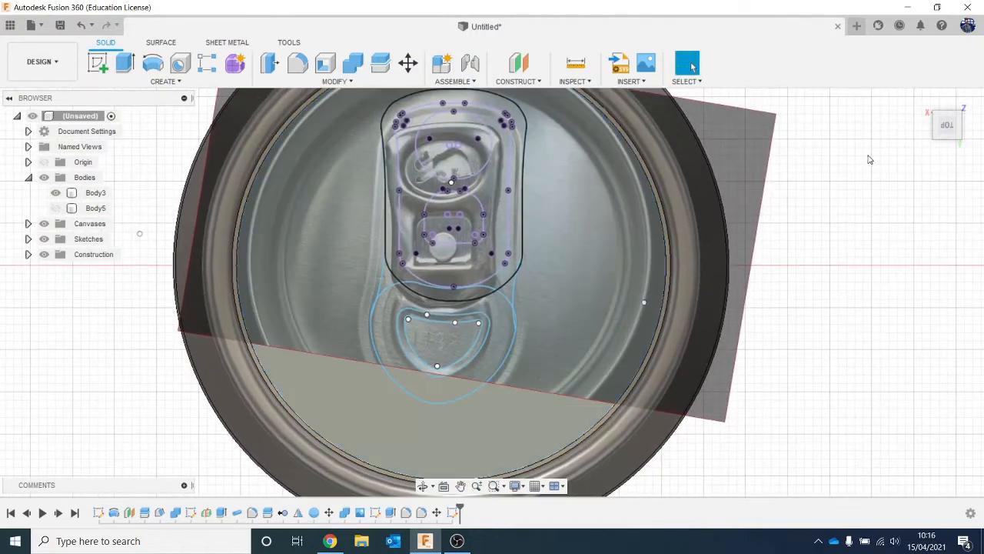
- Hide the reference photo and extrude the narrow D-shaped ring on the lid 1 mm as a new body
{"action": "left_click_drag", "start_coordinate": [947, 125], "coordinate": [957, 92]}
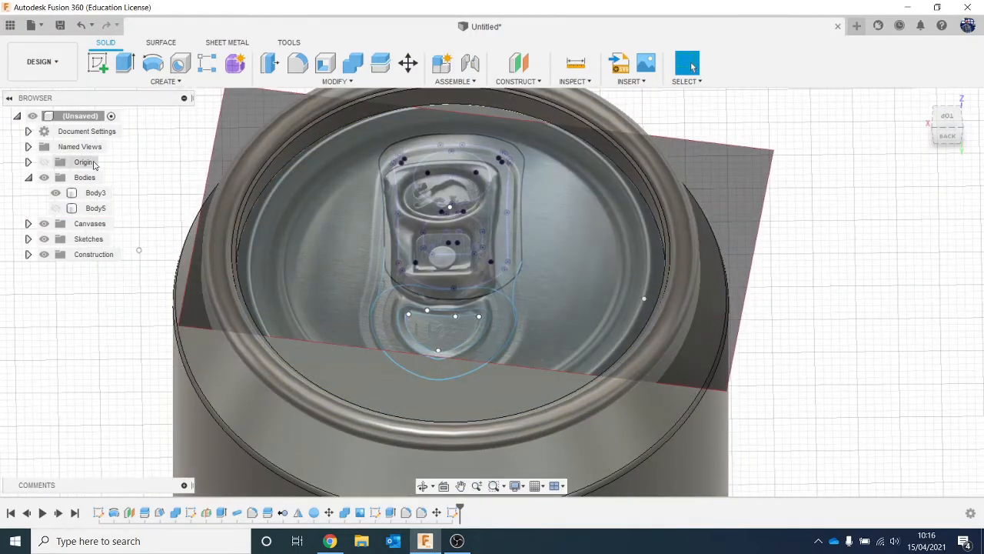
{"action": "left_click", "coordinate": [46, 225]}
{"action": "scroll", "coordinate": [330, 351], "scroll_direction": "up", "scroll_amount": 2}
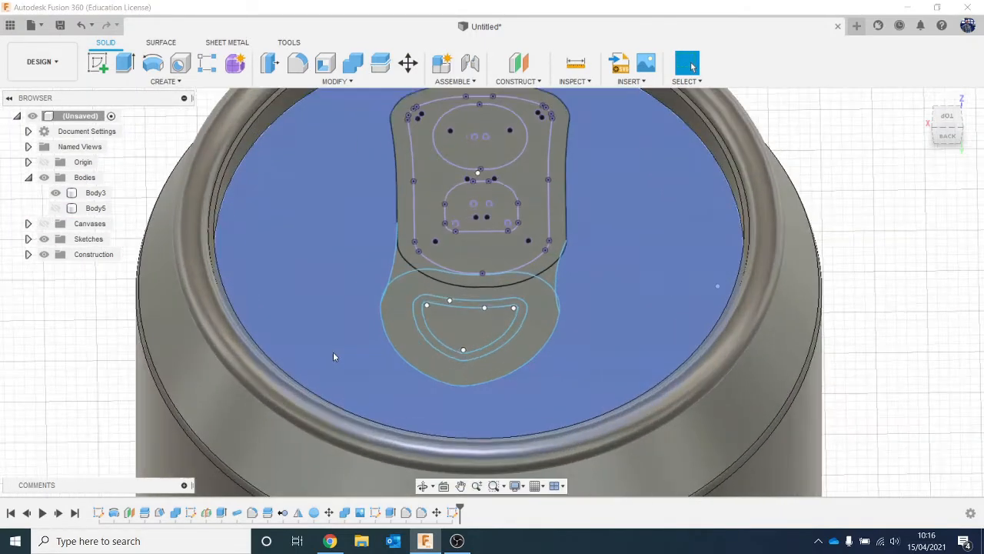
{"action": "left_click", "coordinate": [420, 324]}
{"action": "type", "text": "e"}
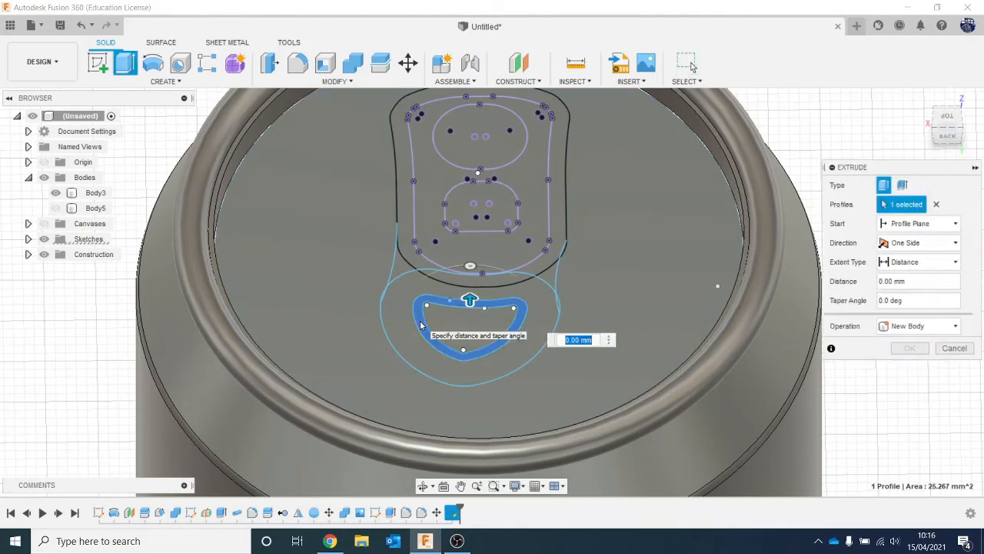
{"action": "type", "text": "1"}
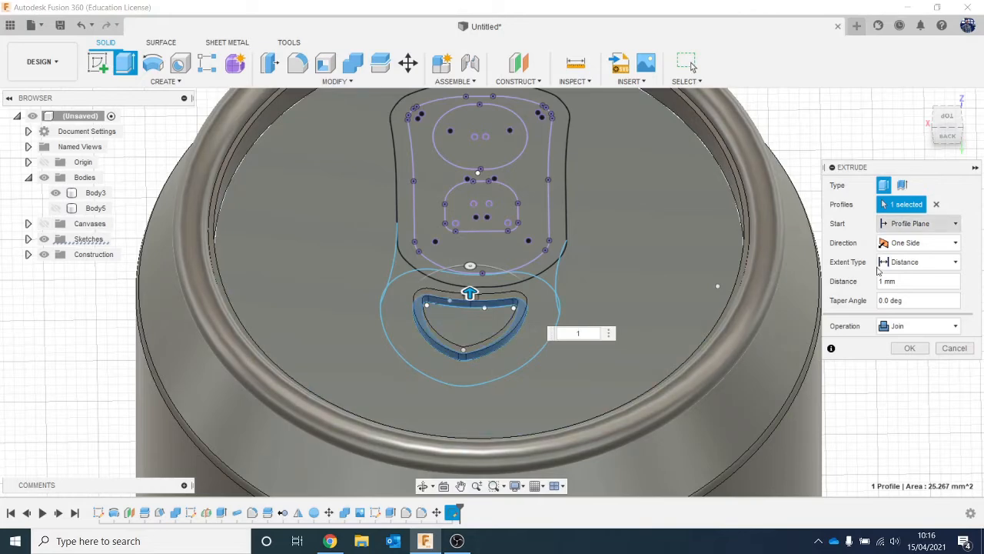
{"action": "left_click", "coordinate": [923, 326]}
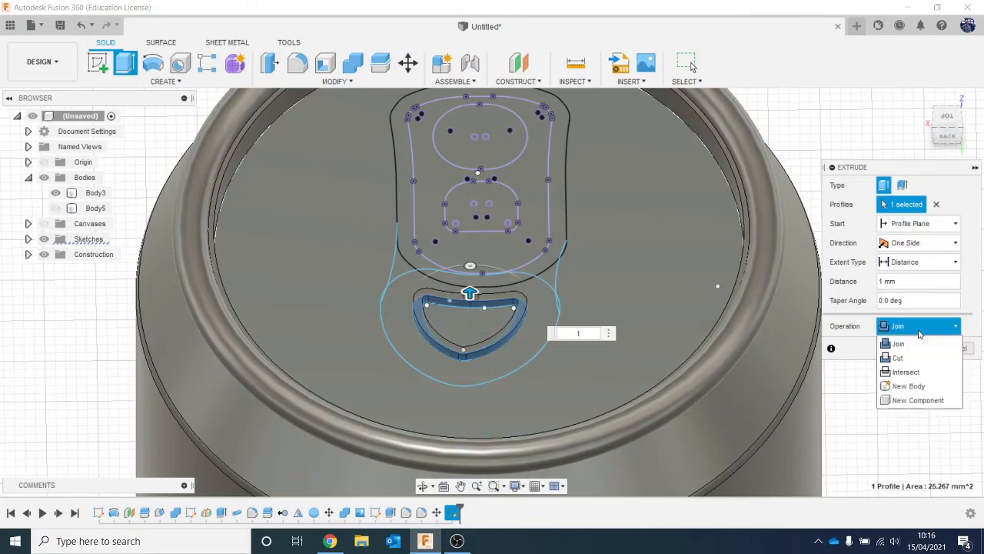
{"action": "left_click", "coordinate": [921, 385]}
{"action": "left_click", "coordinate": [910, 348]}
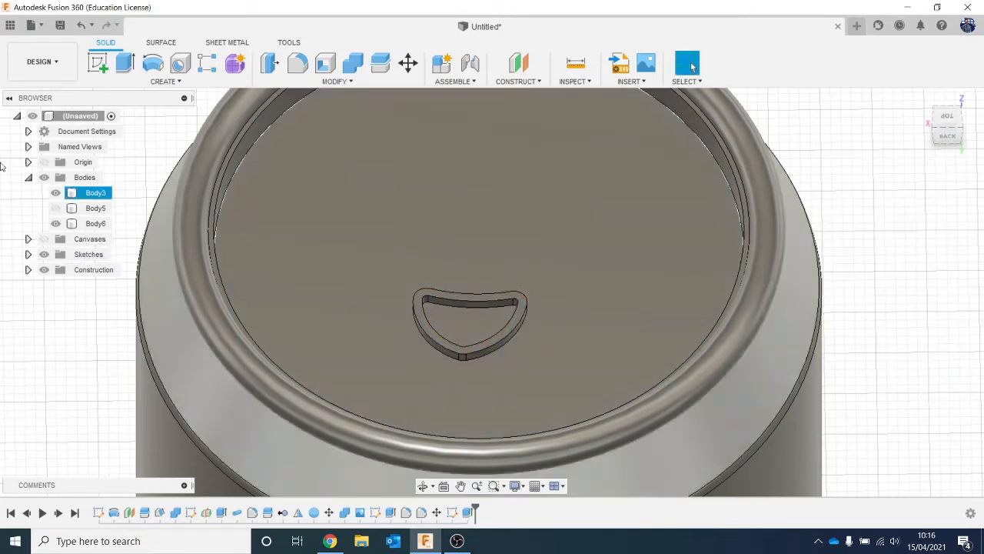
- Show the pull tab body and Sketch5 together on the lid
{"action": "left_click", "coordinate": [55, 208]}
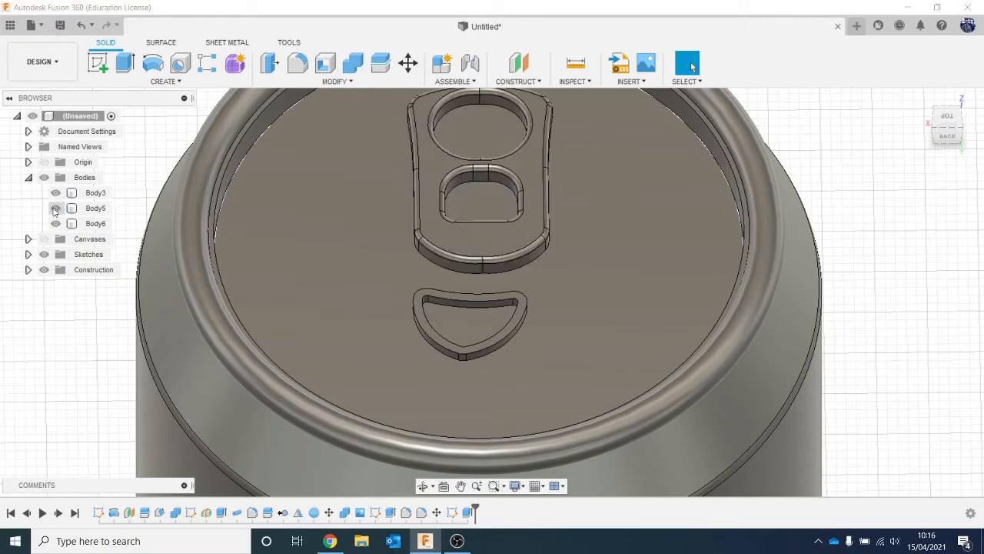
{"action": "left_click", "coordinate": [28, 254]}
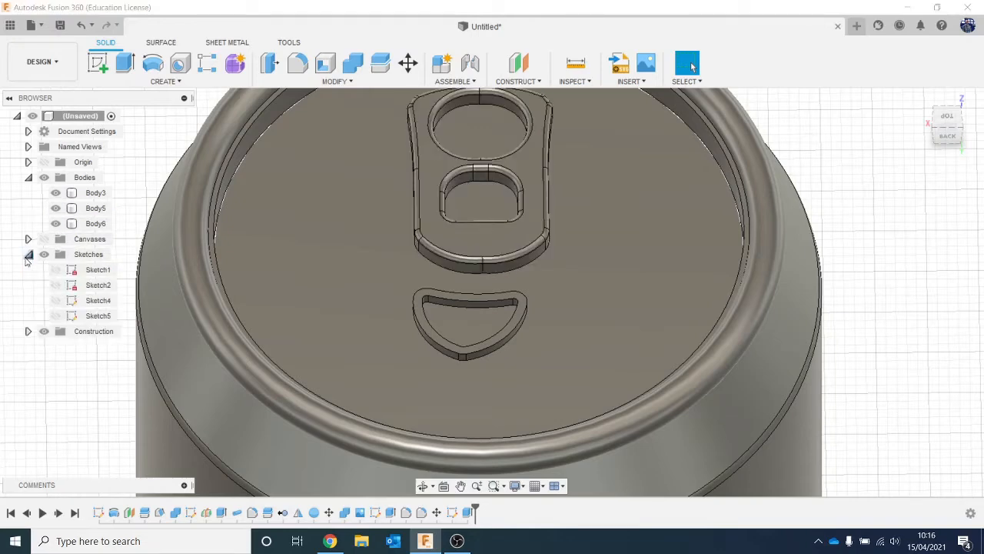
{"action": "left_click", "coordinate": [56, 315]}
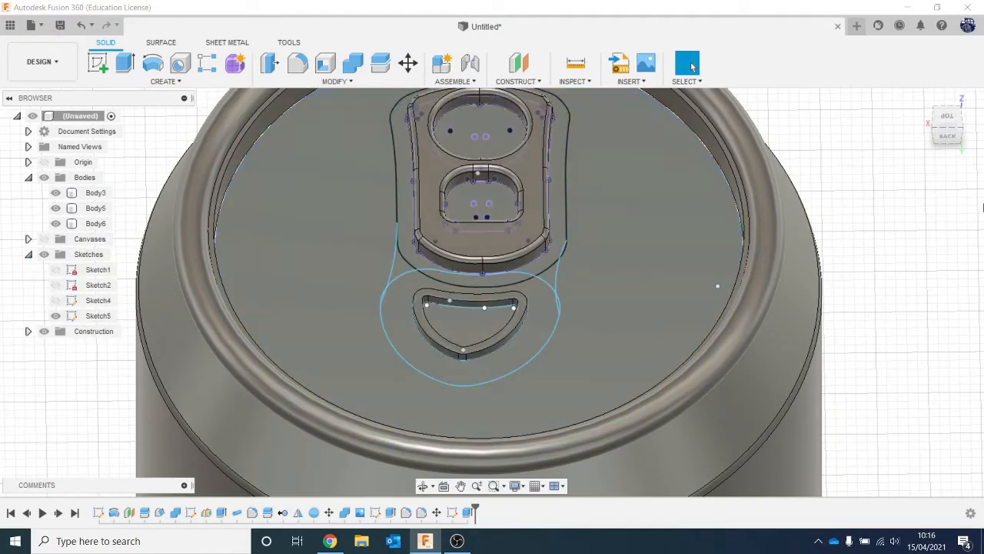
{"action": "left_click_drag", "start_coordinate": [960, 129], "coordinate": [954, 160]}
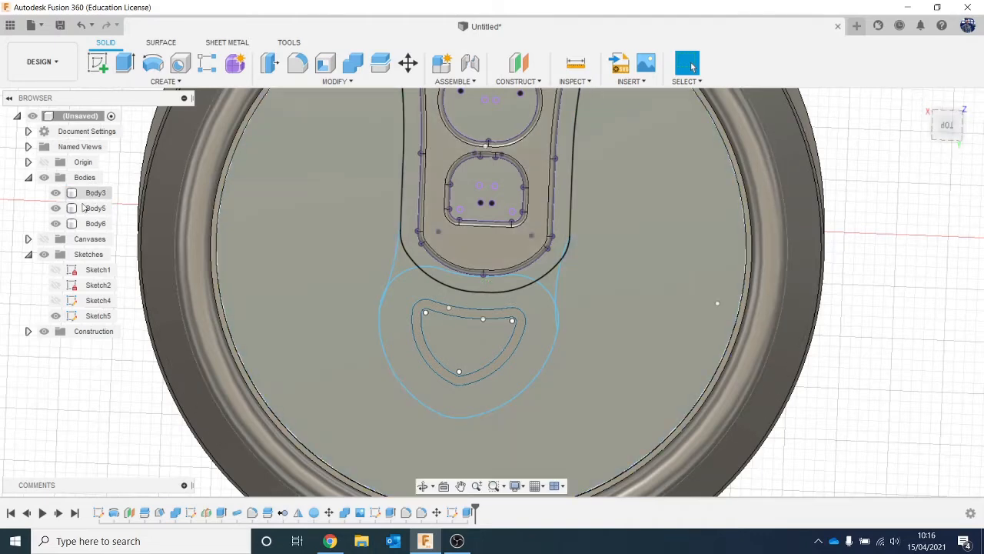
- Rotate the pull tab body by -3.5° about Z and shift it -0.464 mm along X
{"action": "left_click", "coordinate": [78, 210]}
{"action": "right_click", "coordinate": [79, 209]}
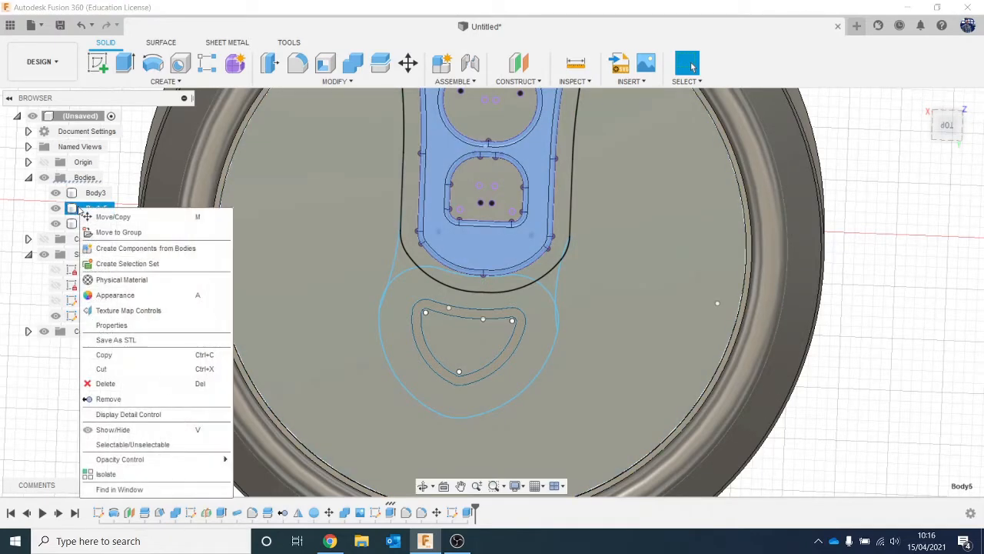
{"action": "left_click", "coordinate": [96, 218]}
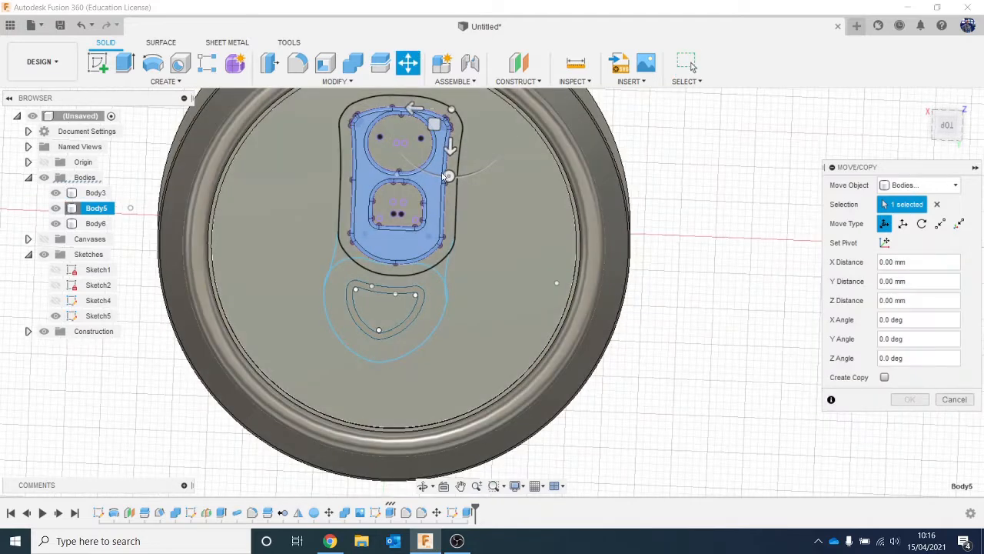
{"action": "left_click", "coordinate": [449, 176]}
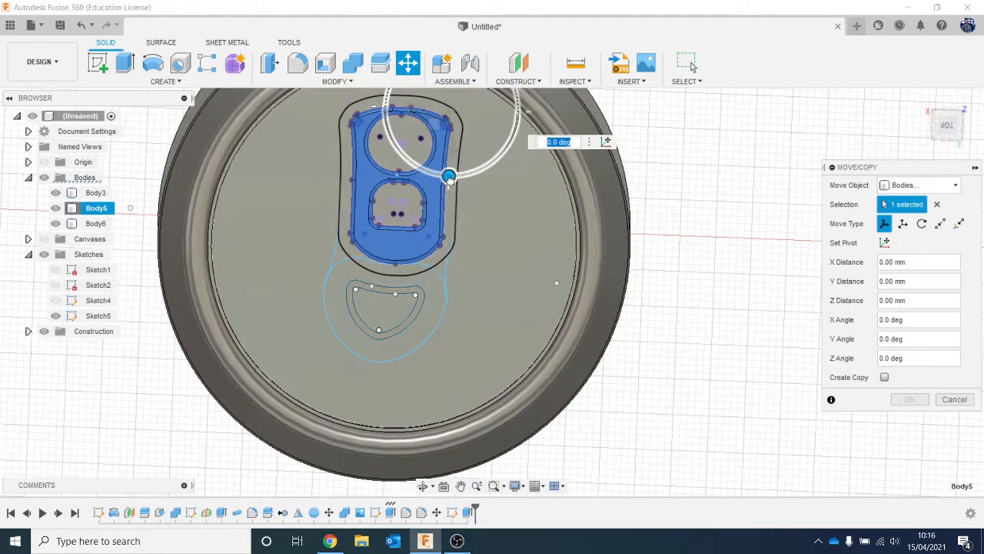
{"action": "left_click_drag", "start_coordinate": [449, 176], "coordinate": [447, 181]}
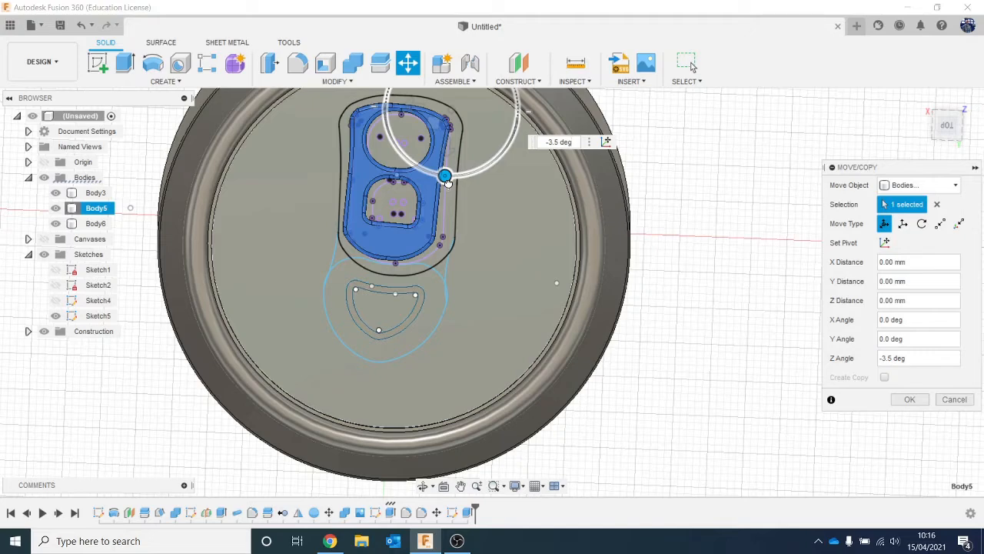
{"action": "scroll", "coordinate": [447, 179], "scroll_direction": "down", "scroll_amount": 2}
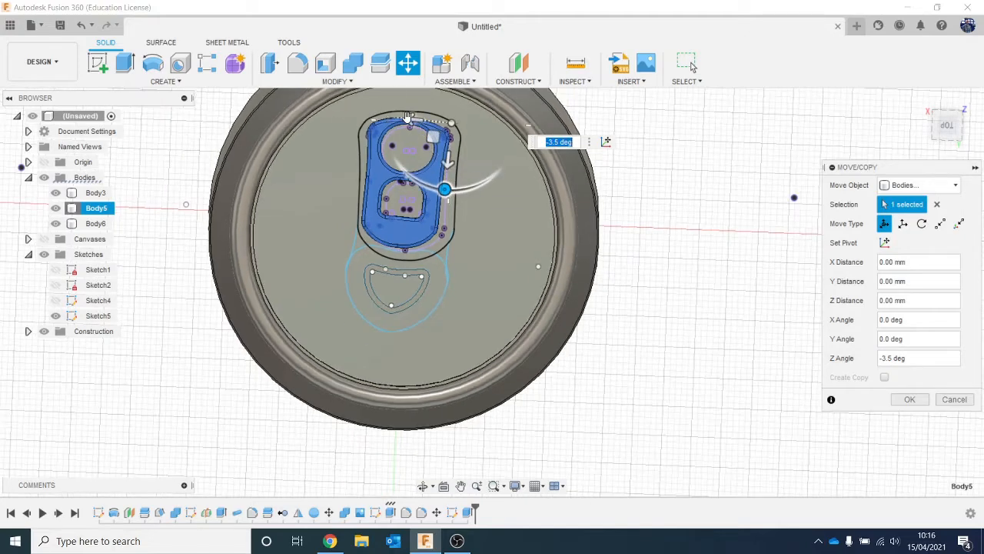
{"action": "left_click_drag", "start_coordinate": [407, 120], "coordinate": [411, 120]}
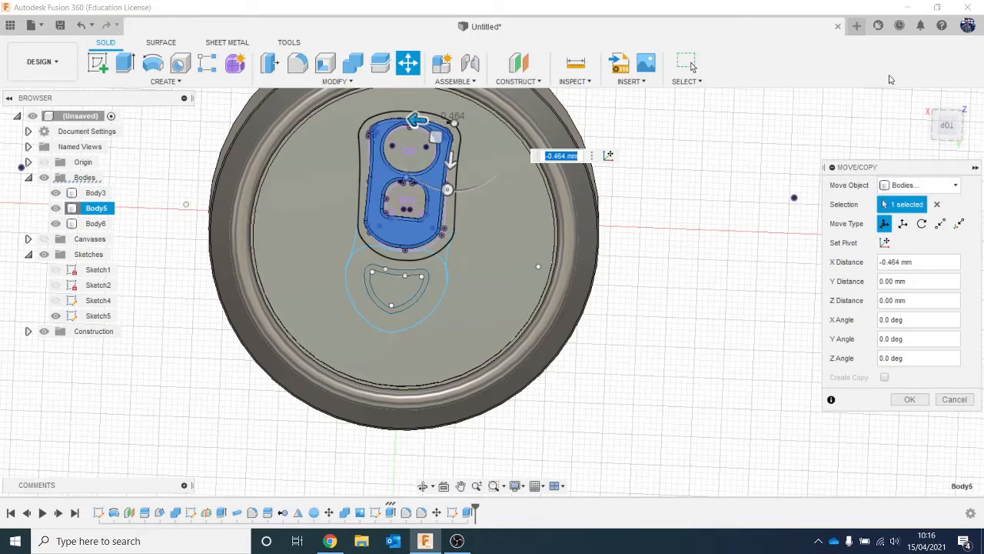
{"action": "left_click", "coordinate": [907, 400]}
- Reopen Sketch5 for editing and hide the pull tab body, leaving the can body shown
{"action": "scroll", "coordinate": [547, 279], "scroll_direction": "up", "scroll_amount": 2}
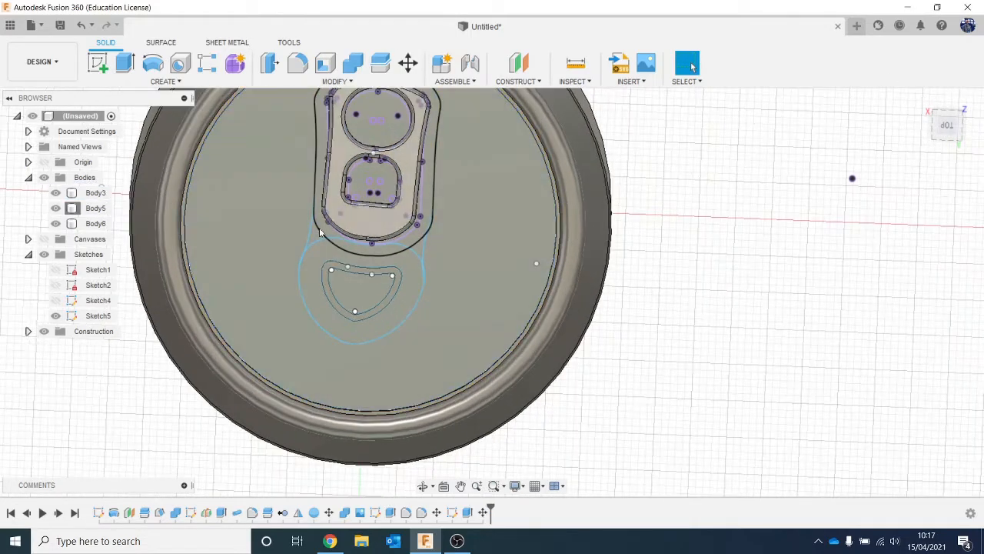
{"action": "middle_click_drag", "start_coordinate": [429, 340], "coordinate": [439, 367]}
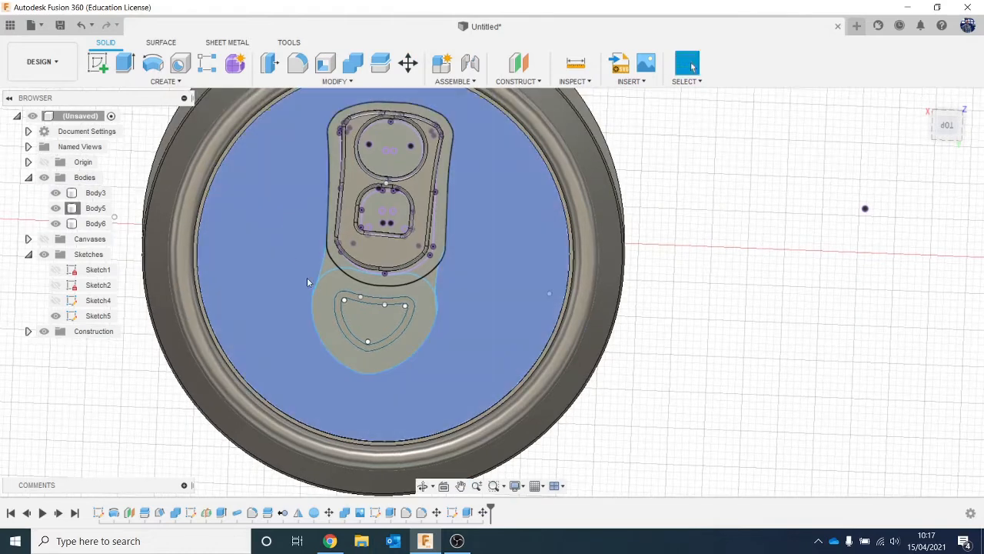
{"action": "right_click", "coordinate": [455, 515]}
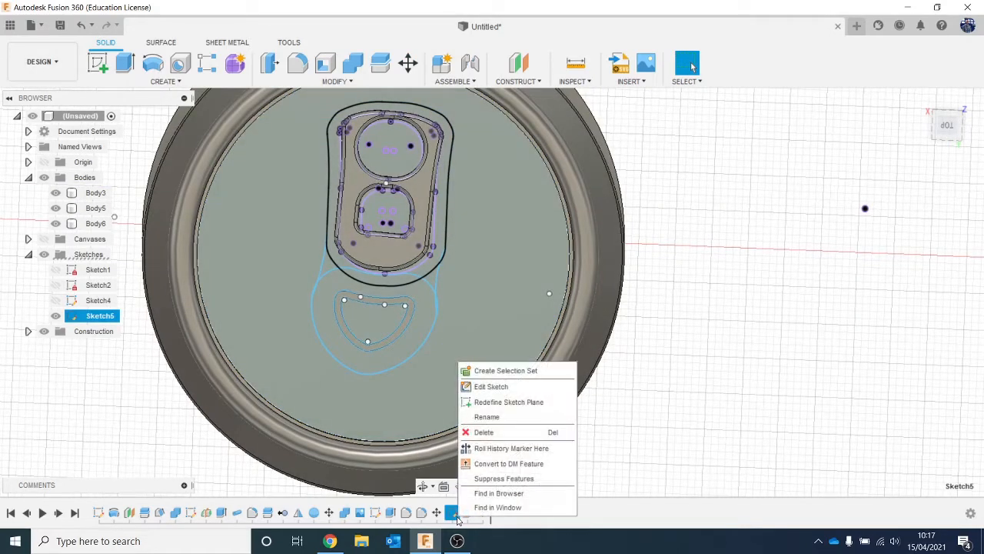
{"action": "left_click", "coordinate": [501, 385]}
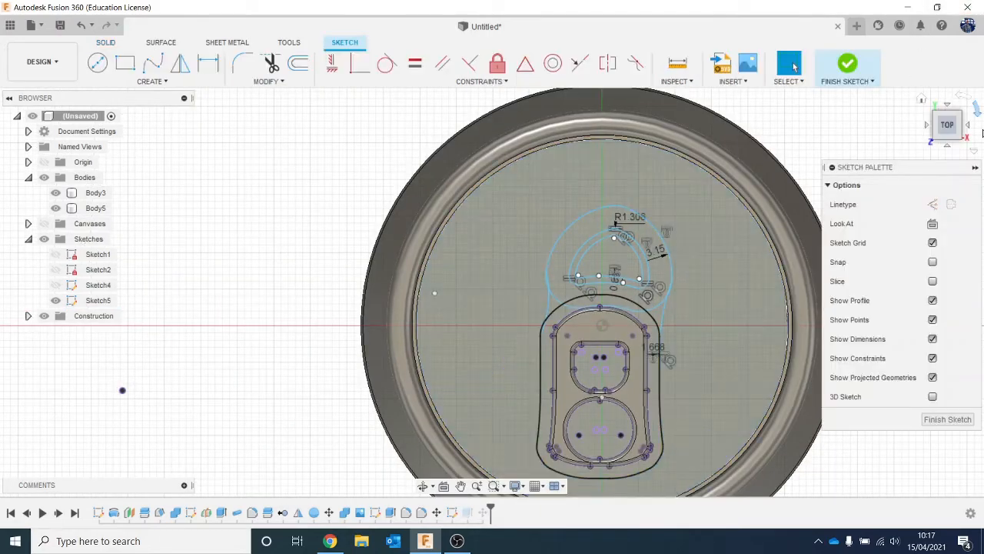
{"action": "left_click", "coordinate": [977, 110]}
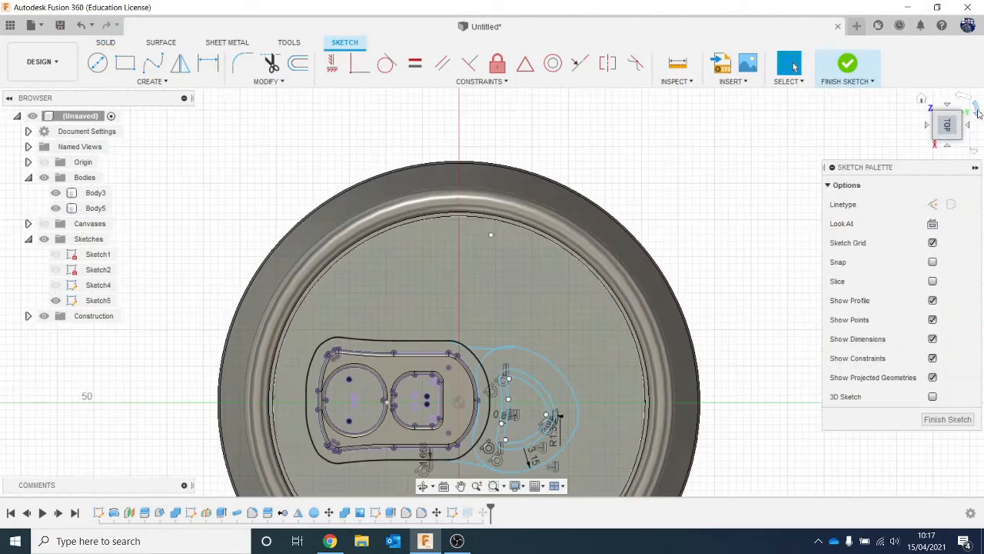
{"action": "left_click", "coordinate": [977, 110]}
{"action": "scroll", "coordinate": [329, 307], "scroll_direction": "up", "scroll_amount": 3}
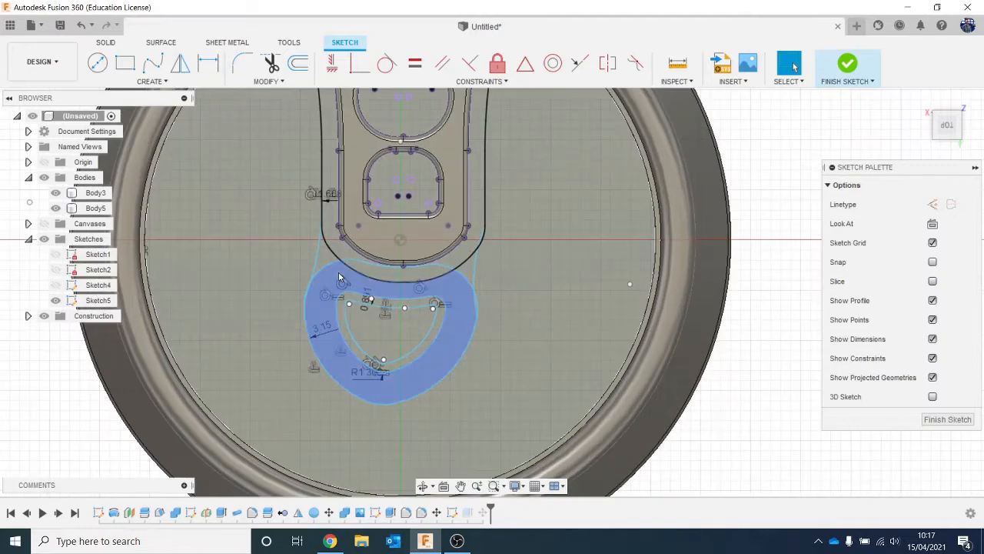
{"action": "left_click", "coordinate": [55, 193]}
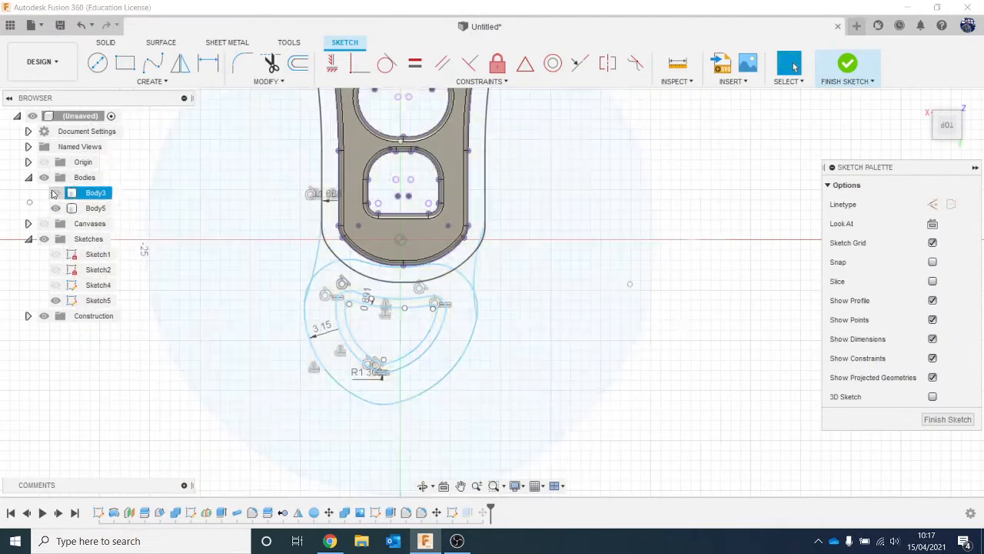
{"action": "left_click", "coordinate": [55, 193]}
{"action": "left_click", "coordinate": [56, 208]}
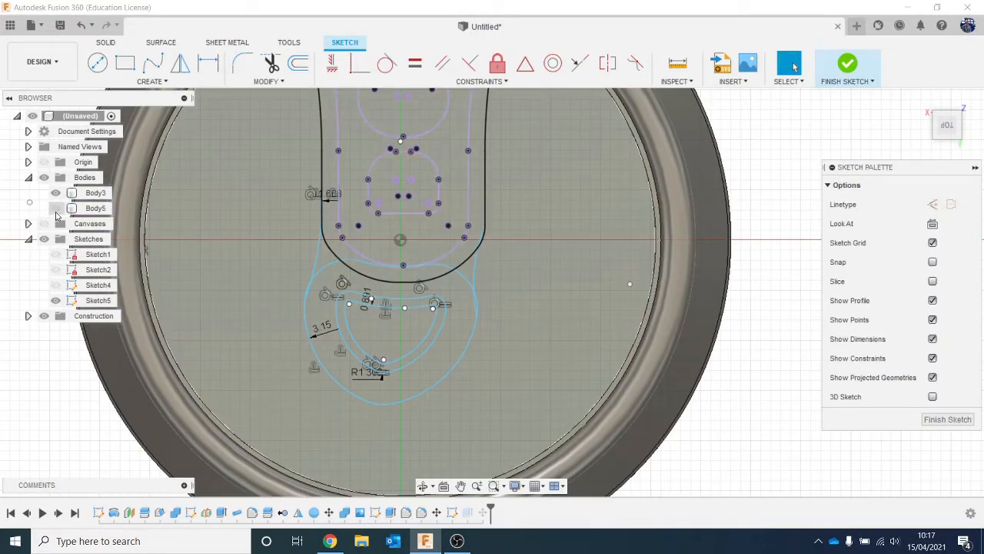
{"action": "left_click", "coordinate": [142, 246]}
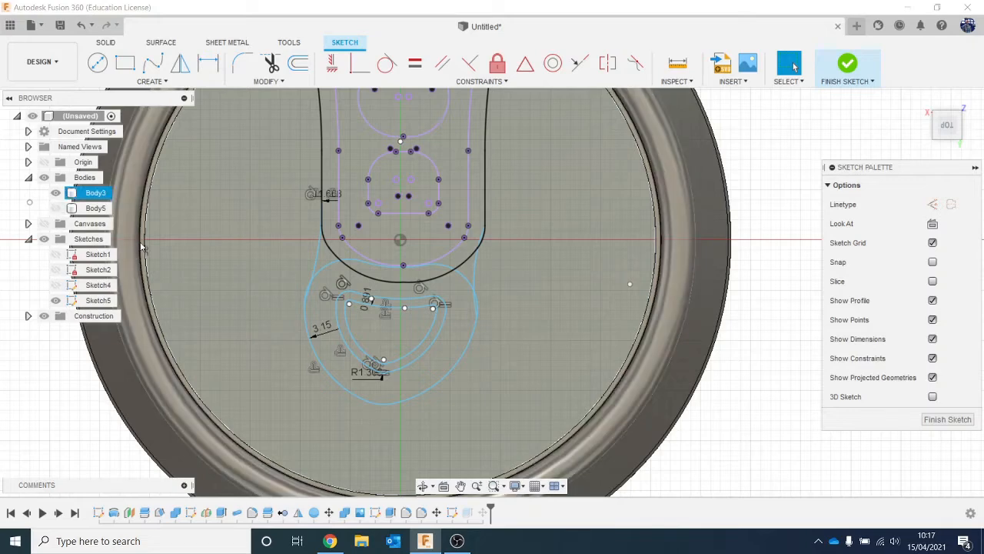
- Trim the overlapping arcs where the outline around the pull tab crosses the rounded outline around the D-shaped ring
{"action": "key", "text": "t"}
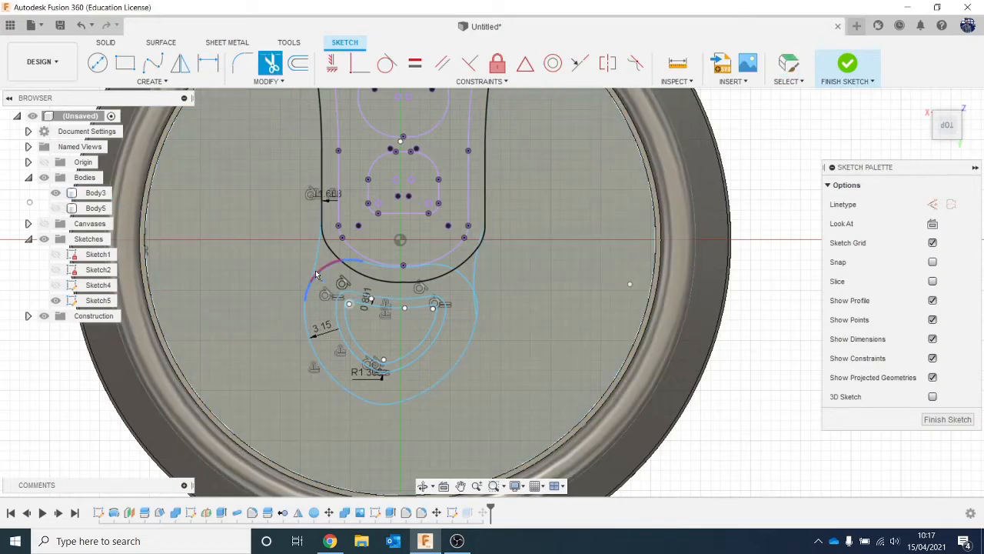
{"action": "left_click", "coordinate": [354, 289]}
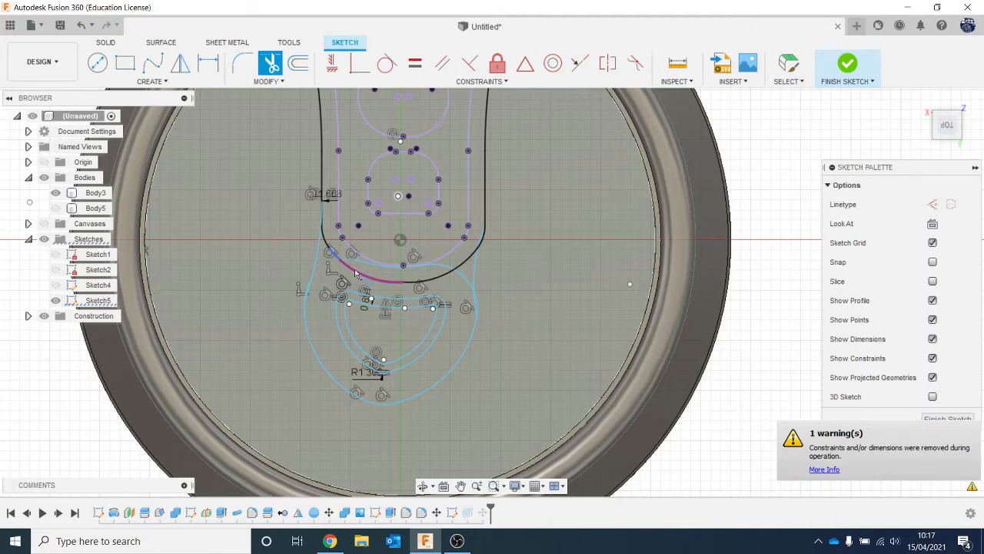
{"action": "left_click", "coordinate": [474, 271]}
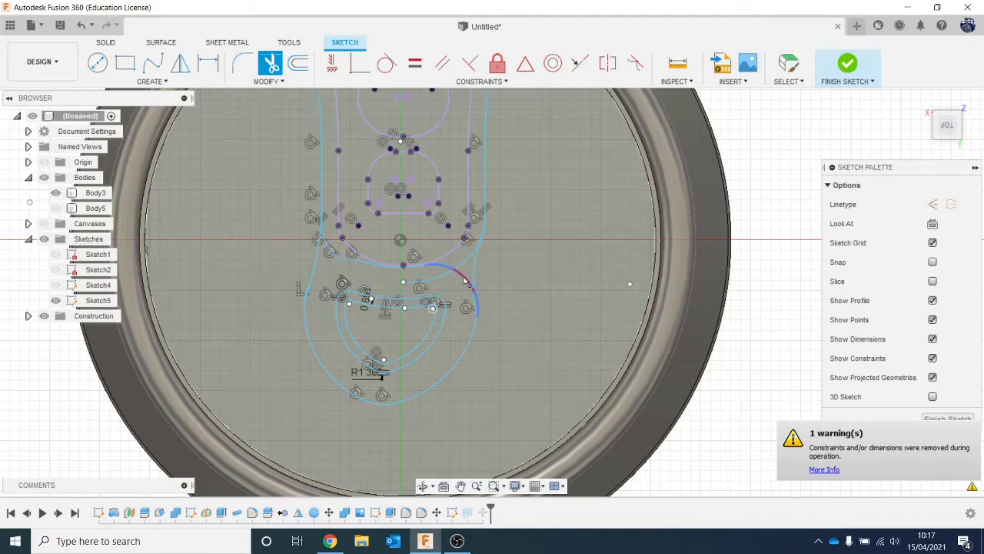
{"action": "left_click", "coordinate": [478, 311]}
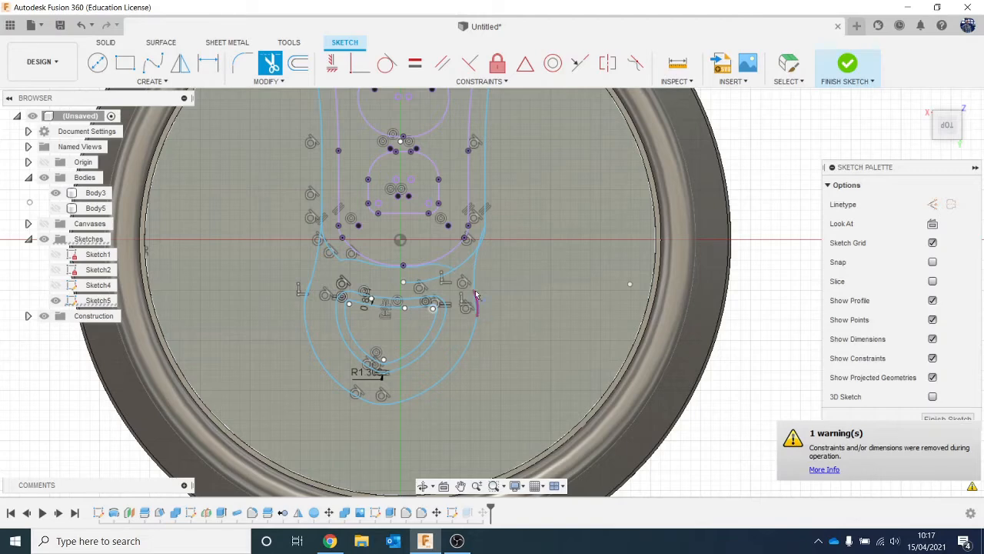
{"action": "scroll", "coordinate": [486, 326], "scroll_direction": "up", "scroll_amount": 3}
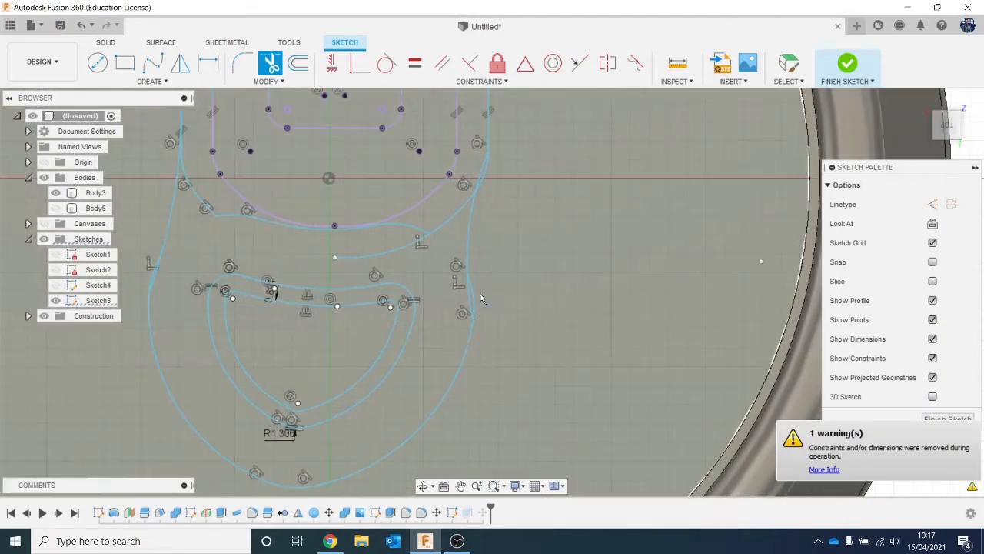
{"action": "left_click", "coordinate": [477, 299]}
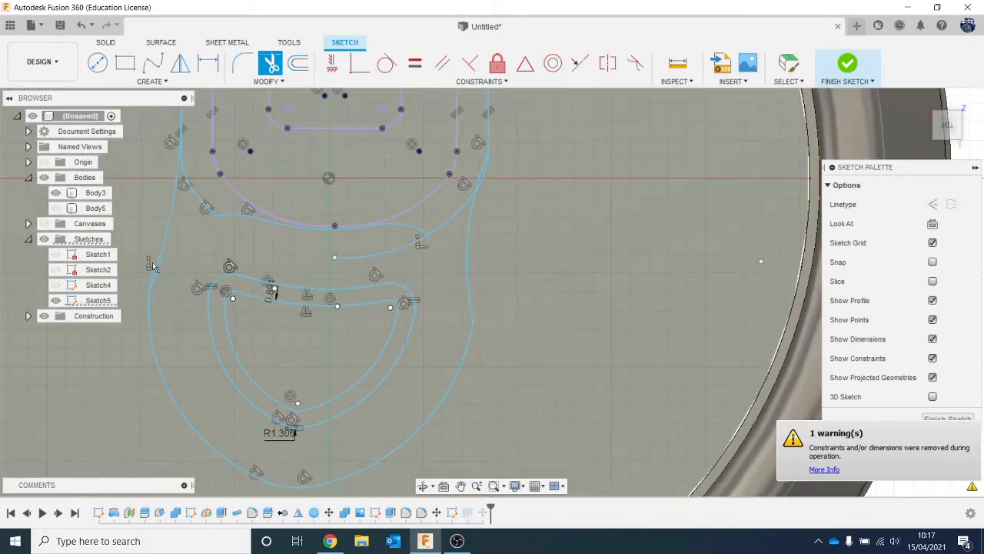
{"action": "left_click", "coordinate": [154, 268]}
{"action": "left_click", "coordinate": [392, 254]}
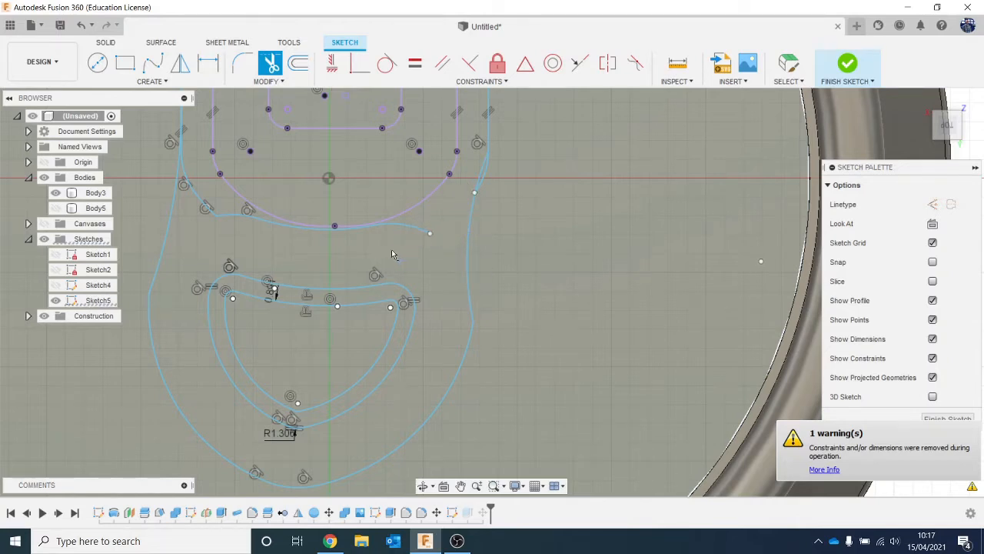
- Trim the leftover arc segments between the pull tab and the D-shaped ring to leave one continuous outer outline
{"action": "scroll", "coordinate": [353, 223], "scroll_direction": "down", "scroll_amount": 2}
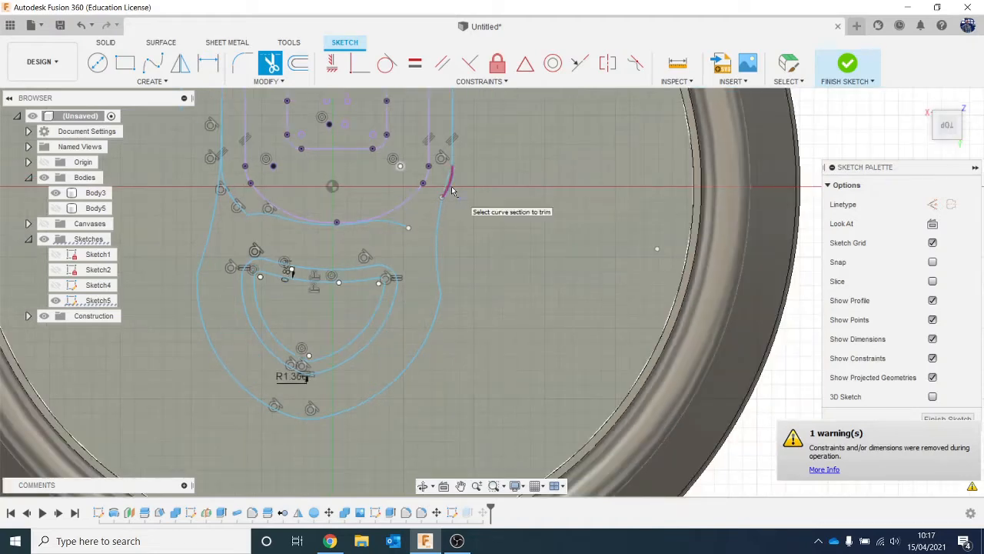
{"action": "scroll", "coordinate": [341, 303], "scroll_direction": "down", "scroll_amount": 3}
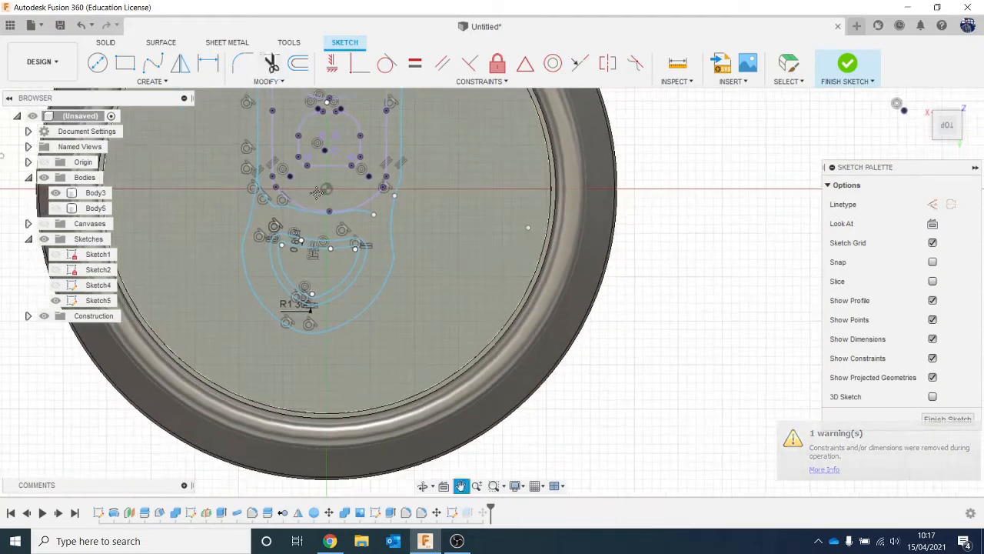
{"action": "scroll", "coordinate": [279, 310], "scroll_direction": "up", "scroll_amount": 2}
{"action": "left_click", "coordinate": [275, 327]}
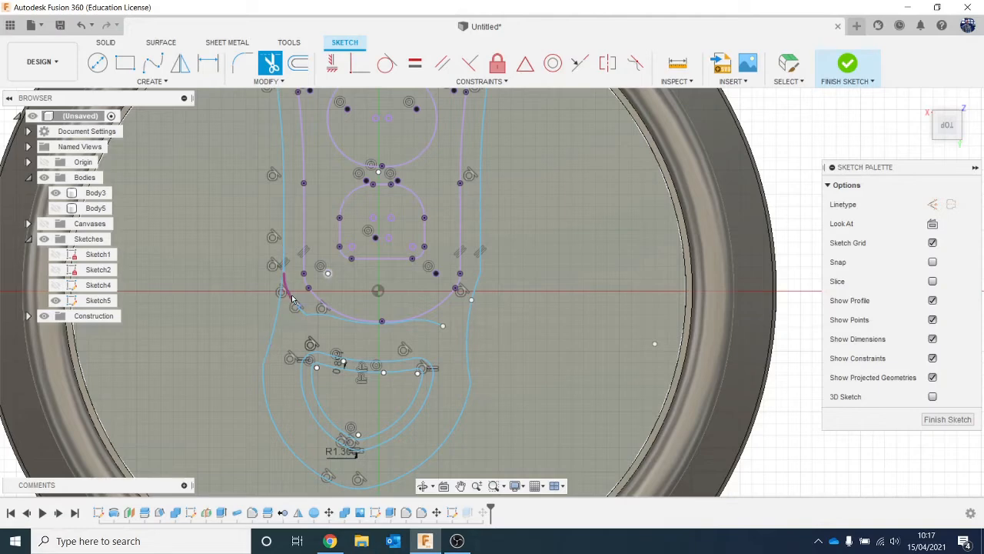
{"action": "left_click", "coordinate": [305, 320]}
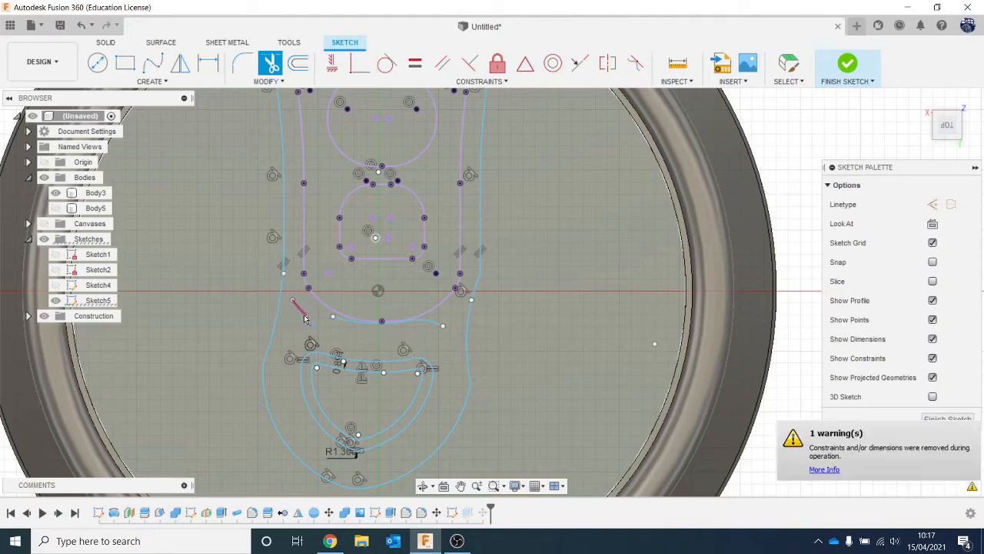
{"action": "left_click", "coordinate": [359, 319]}
{"action": "left_click", "coordinate": [419, 328]}
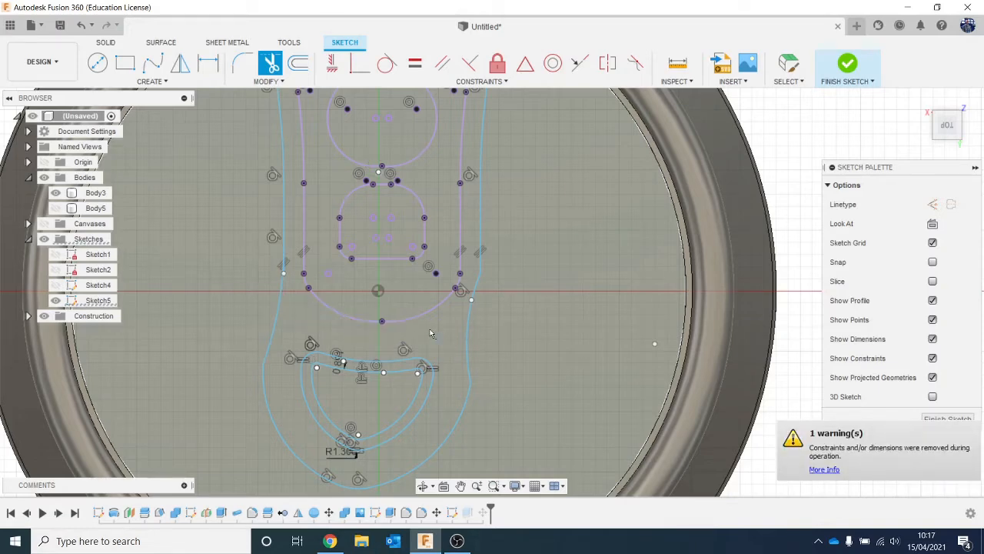
{"action": "scroll", "coordinate": [431, 333], "scroll_direction": "down", "scroll_amount": 5}
{"action": "scroll", "coordinate": [249, 267], "scroll_direction": "up", "scroll_amount": 3}
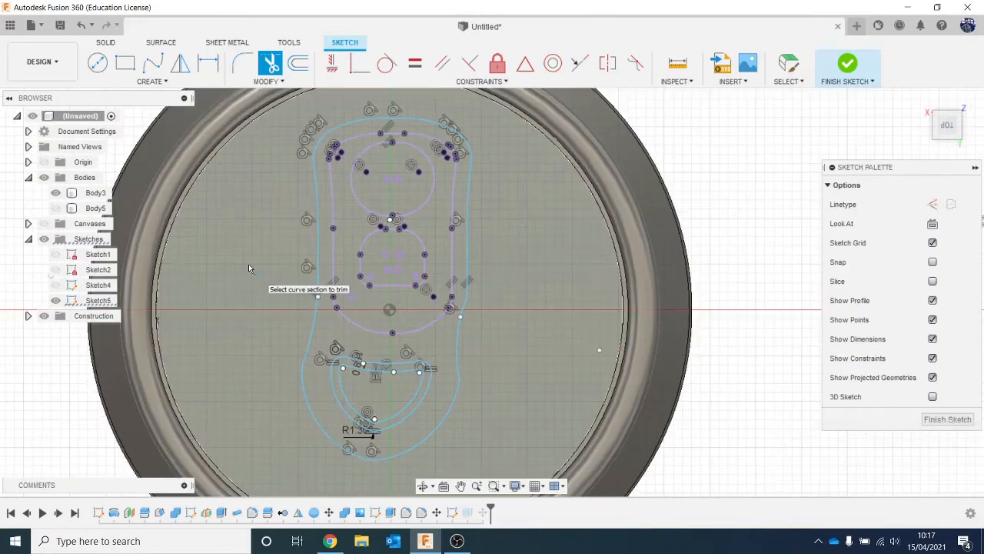
{"action": "key", "text": "Escape"}
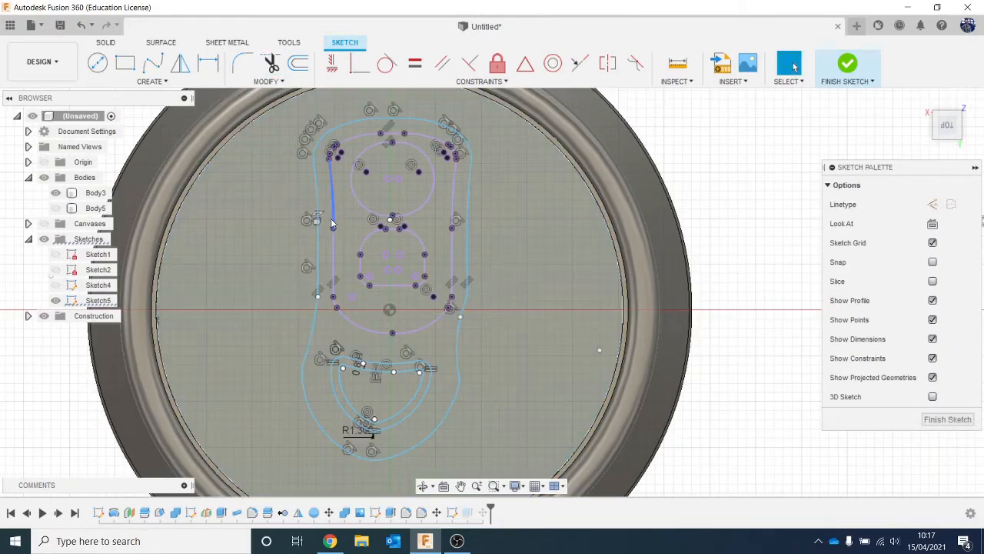
- Offset the complete outer outline 1 mm outward as a chained selection
{"action": "left_click", "coordinate": [327, 233]}
{"action": "key", "text": "Escape"}
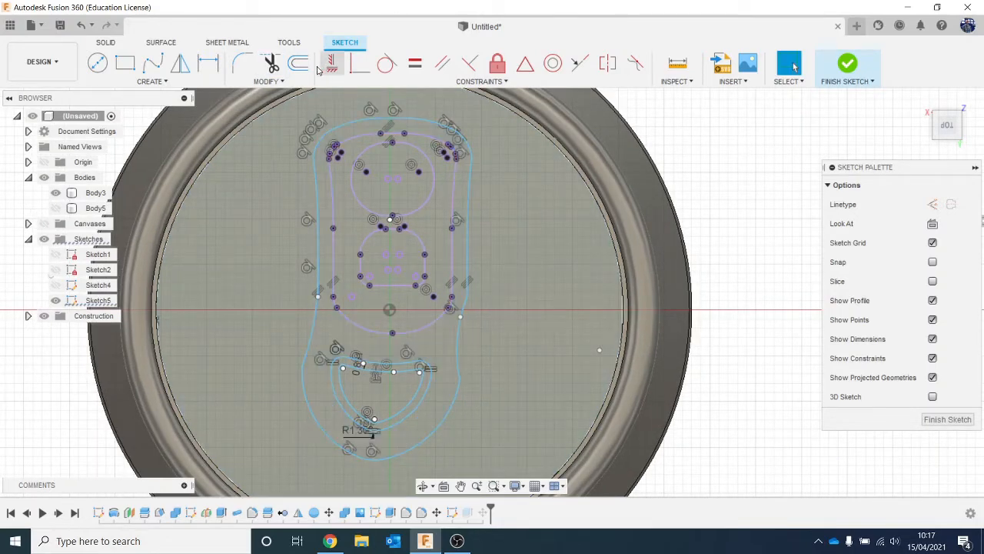
{"action": "left_click", "coordinate": [298, 63]}
{"action": "left_click", "coordinate": [394, 120]}
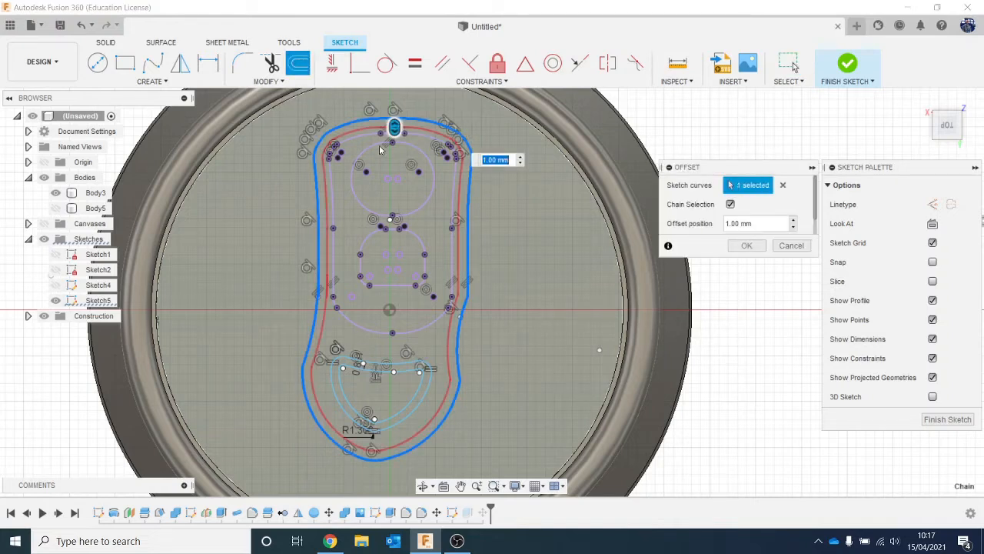
{"action": "left_click_drag", "start_coordinate": [394, 121], "coordinate": [398, 107]}
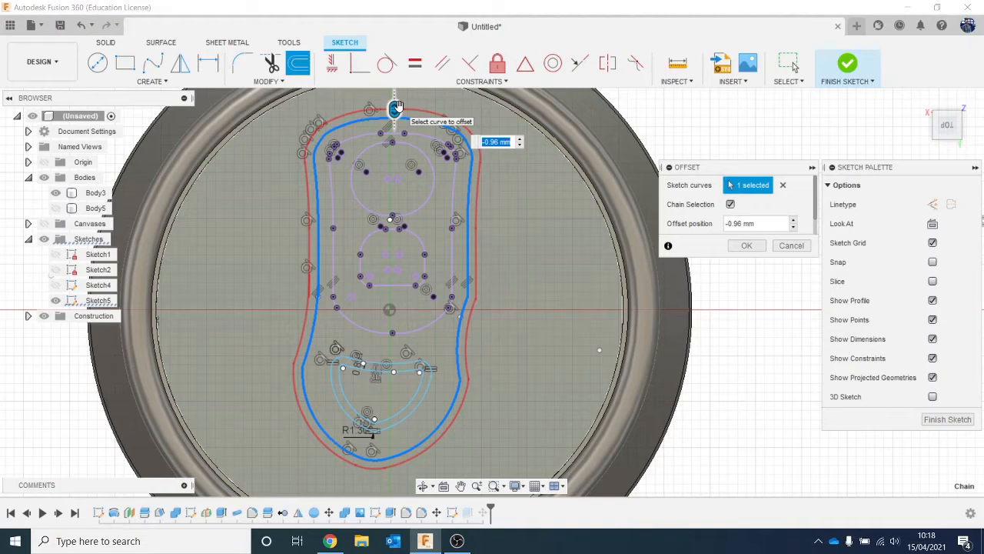
{"action": "type", "text": "-.1"}
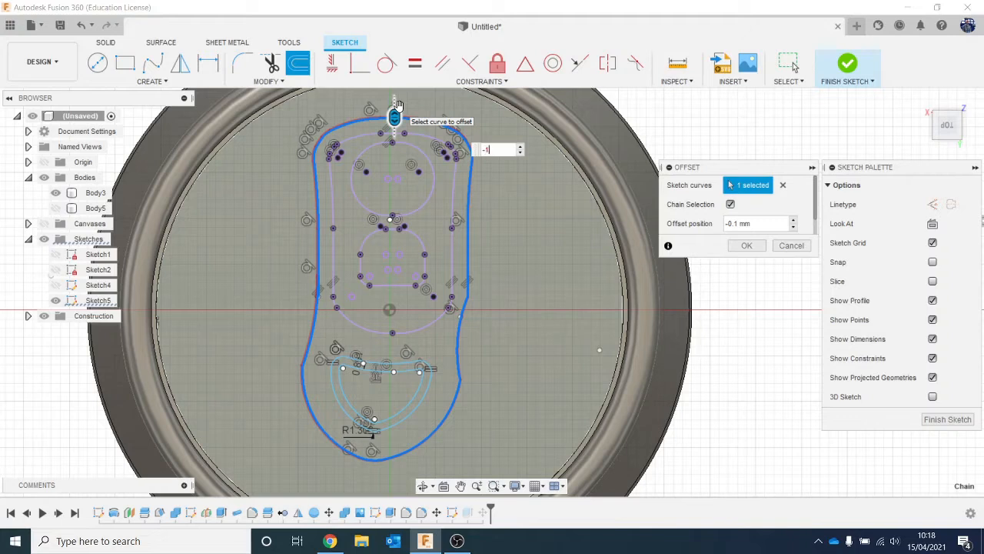
{"action": "key", "text": "Return"}
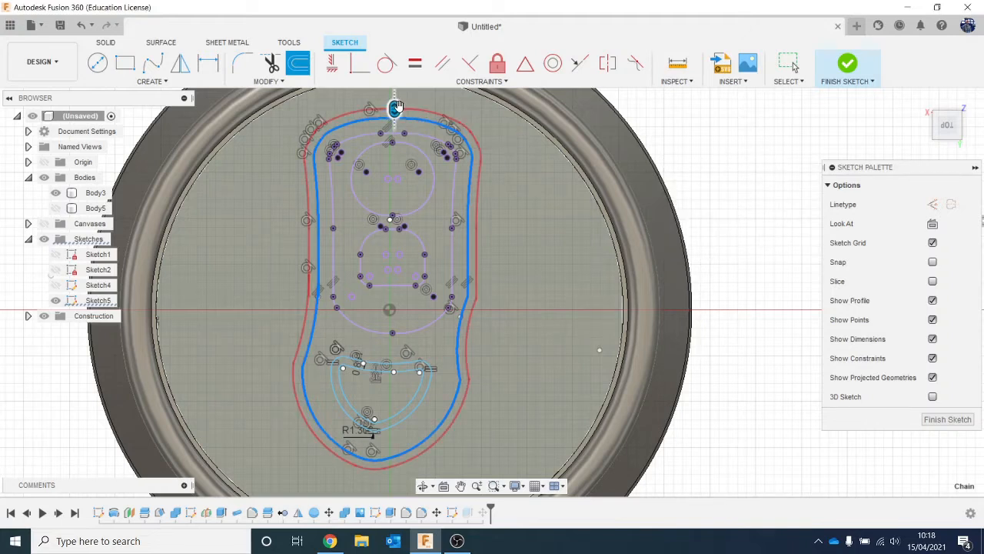
- Finish the sketch and show the pull tab body on the lid again
{"action": "left_click", "coordinate": [849, 64]}
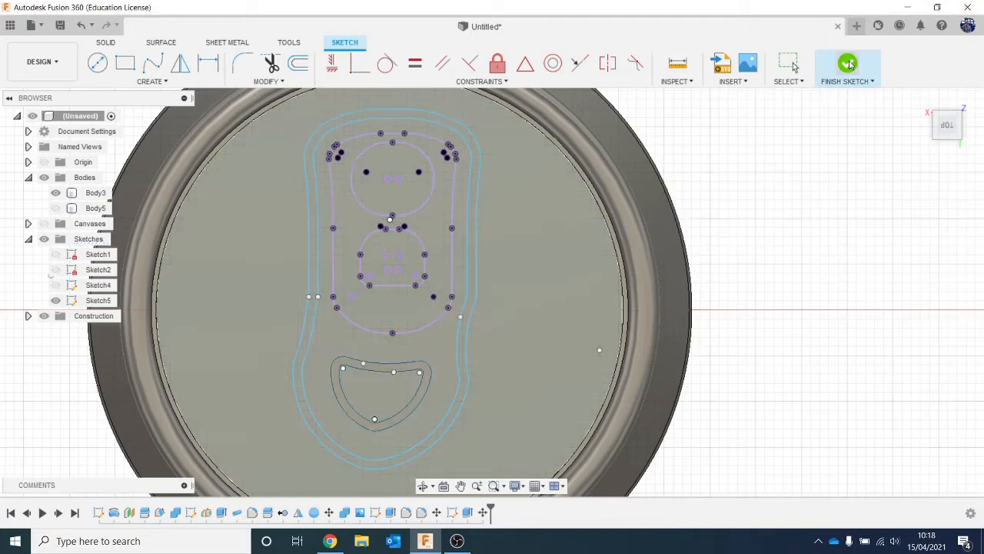
{"action": "left_click_drag", "start_coordinate": [938, 113], "coordinate": [940, 96]}
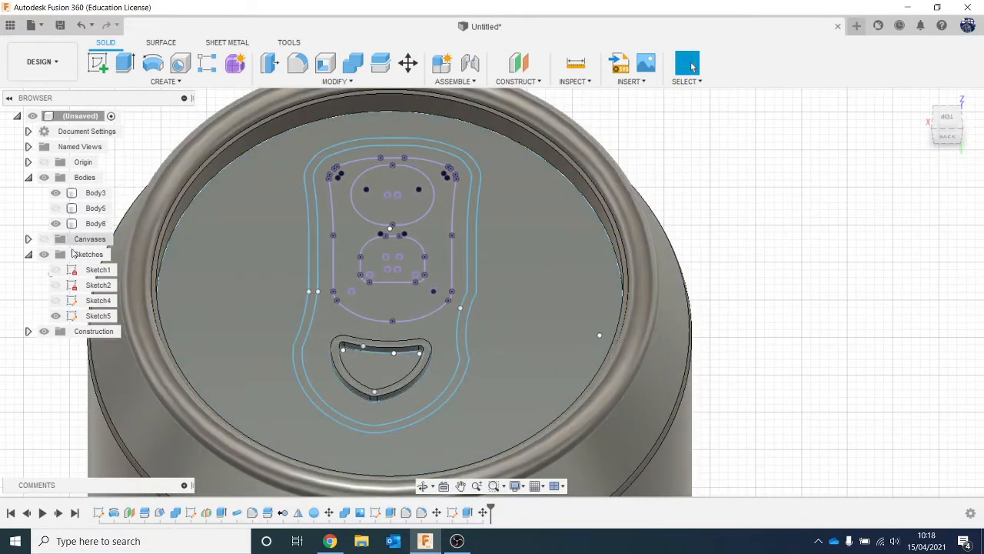
{"action": "left_click", "coordinate": [67, 222]}
{"action": "left_click", "coordinate": [56, 208]}
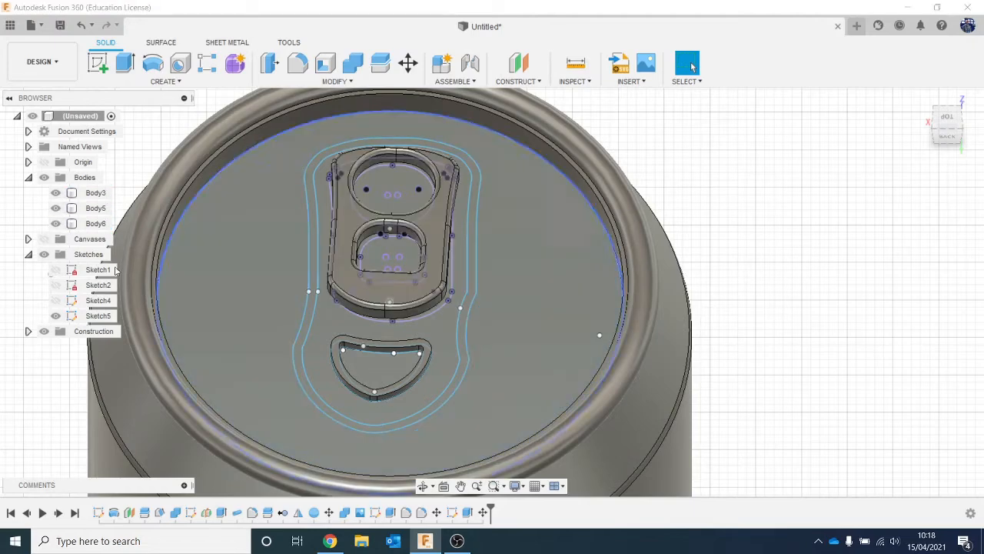
- Extrude the narrow band between the two outer outlines 0.5 mm, joined to the can body, and hide Sketch5
{"action": "key", "text": "e"}
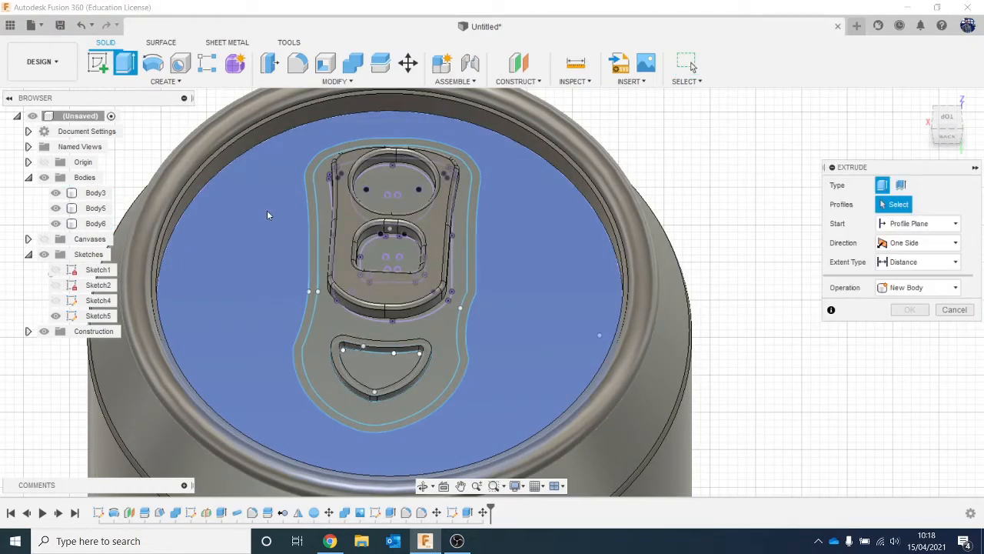
{"action": "left_click", "coordinate": [313, 201]}
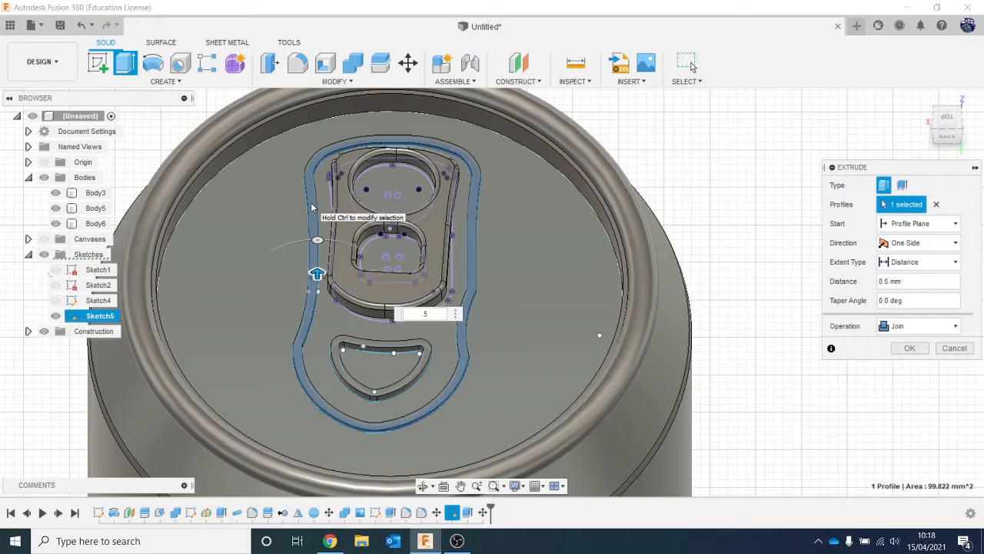
{"action": "key", "text": "Return"}
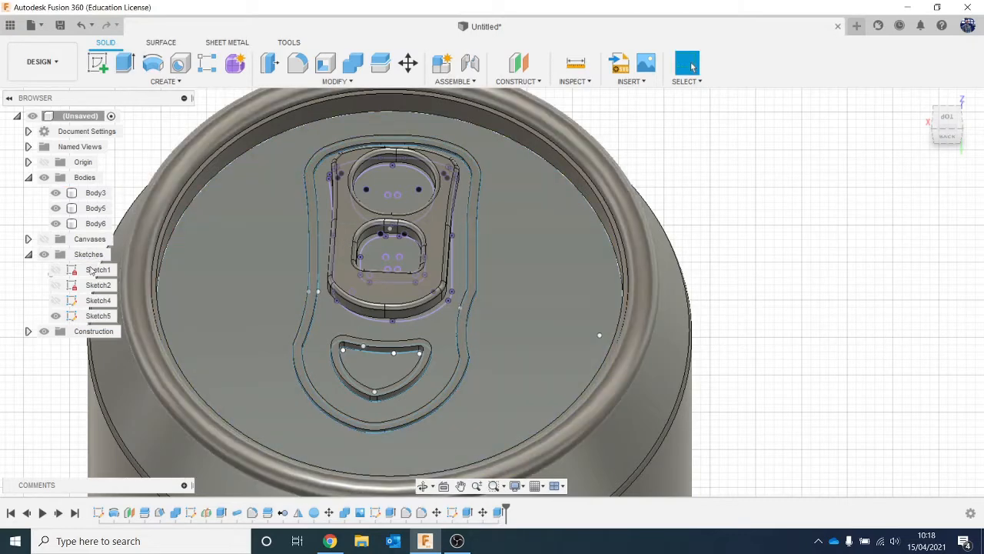
{"action": "left_click", "coordinate": [54, 317]}
{"action": "left_click", "coordinate": [92, 192]}
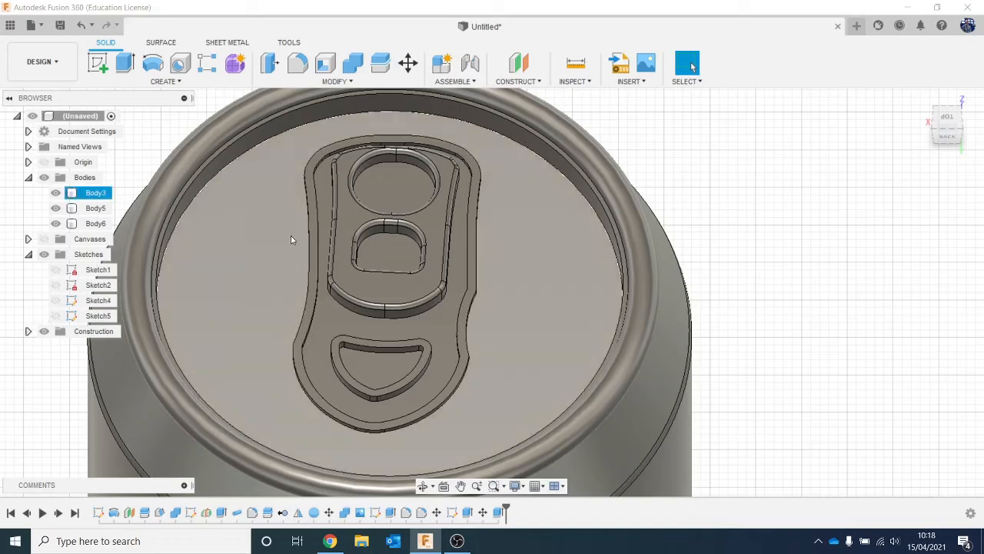
- Apply a 0.2 mm fillet to the inner and outer top edges of the raised band around the pull tab
{"action": "scroll", "coordinate": [484, 300], "scroll_direction": "up", "scroll_amount": 2}
{"action": "scroll", "coordinate": [492, 319], "scroll_direction": "down", "scroll_amount": 2}
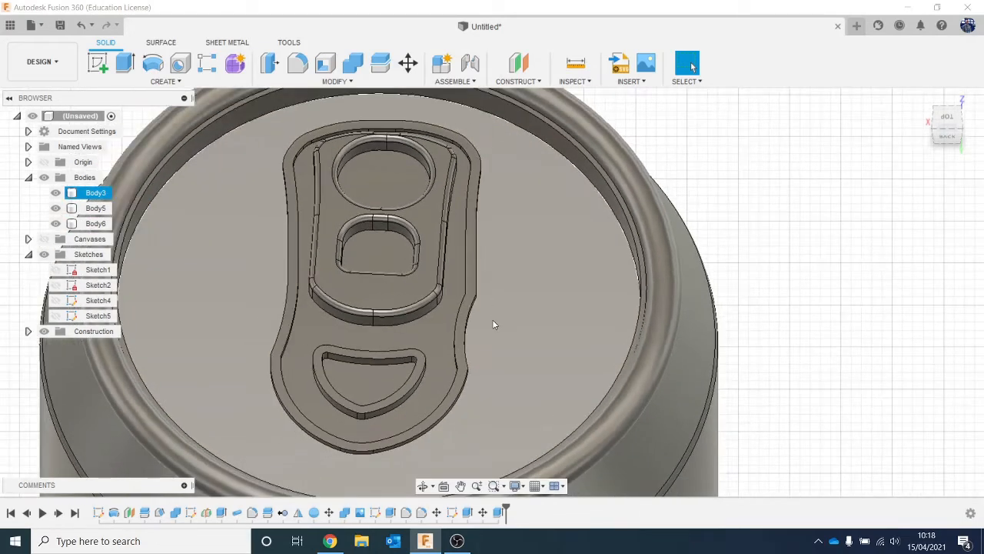
{"action": "left_click", "coordinate": [440, 243]}
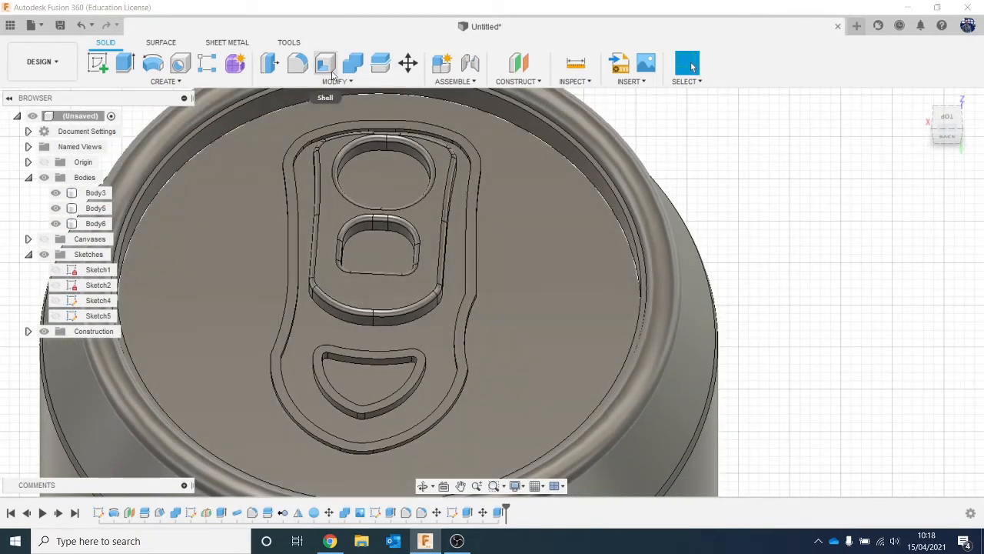
{"action": "left_click", "coordinate": [352, 105]}
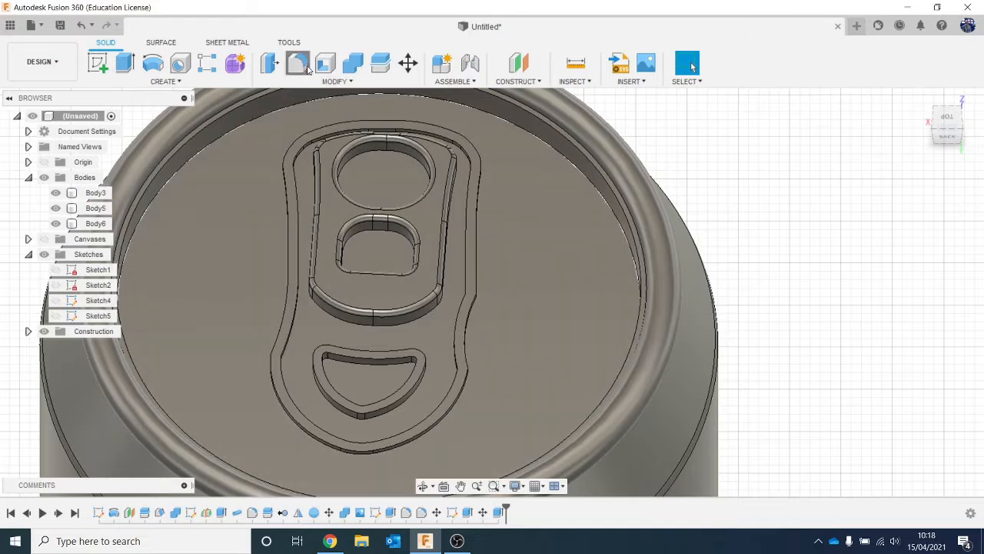
{"action": "left_click", "coordinate": [297, 63]}
{"action": "left_click", "coordinate": [476, 228]}
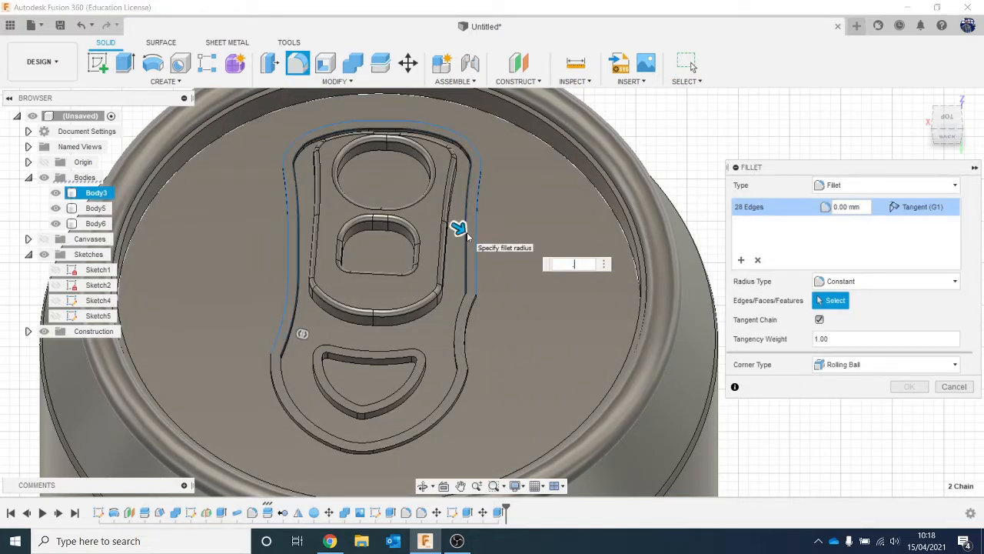
{"action": "type", "text": ".1"}
{"action": "key", "text": "BackSpace"}
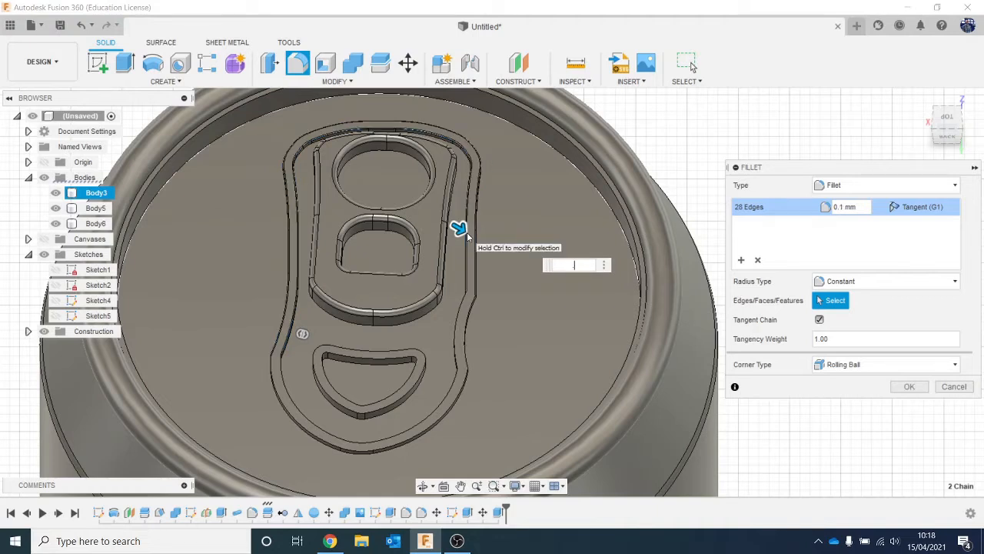
{"action": "type", "text": "5"}
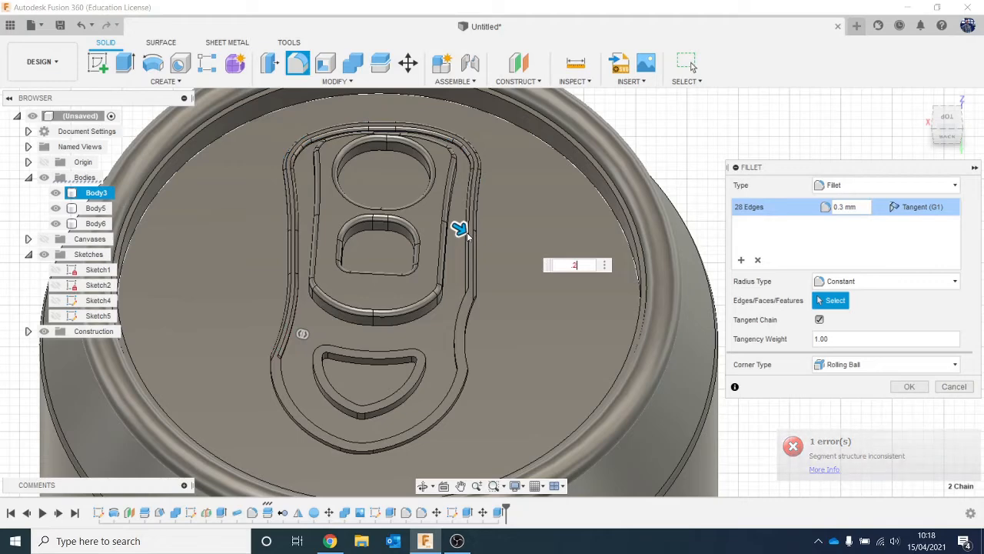
{"action": "key", "text": "BackSpace"}
{"action": "type", "text": "2"}
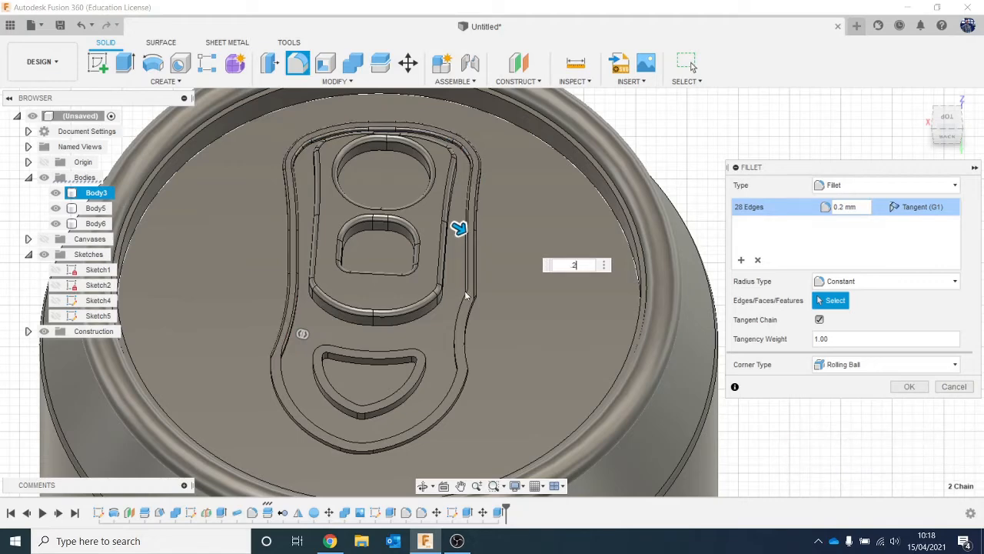
- Add the band's remaining side and lower edges around the D-shaped ring to the 0.2 mm fillet and complete it
{"action": "left_click", "coordinate": [465, 355]}
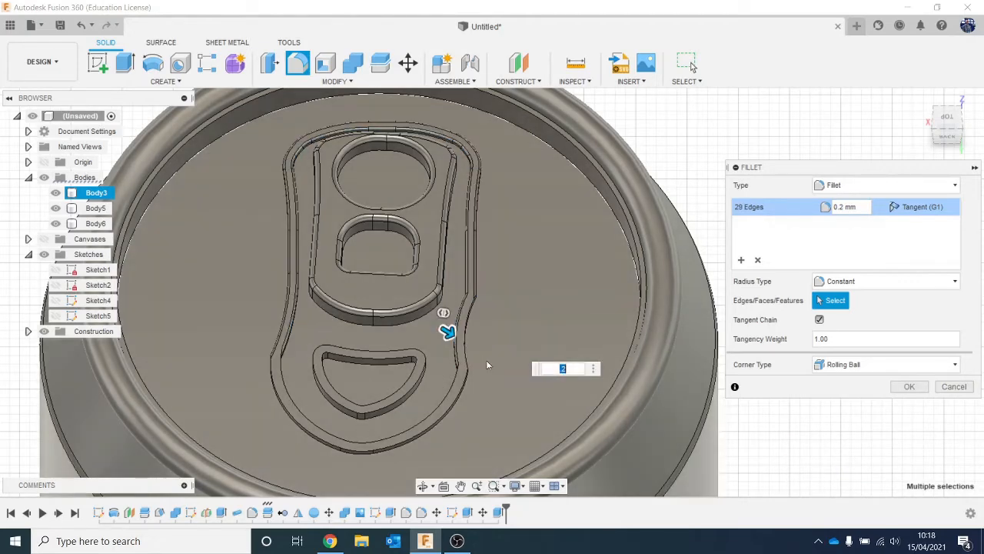
{"action": "left_click", "coordinate": [467, 360]}
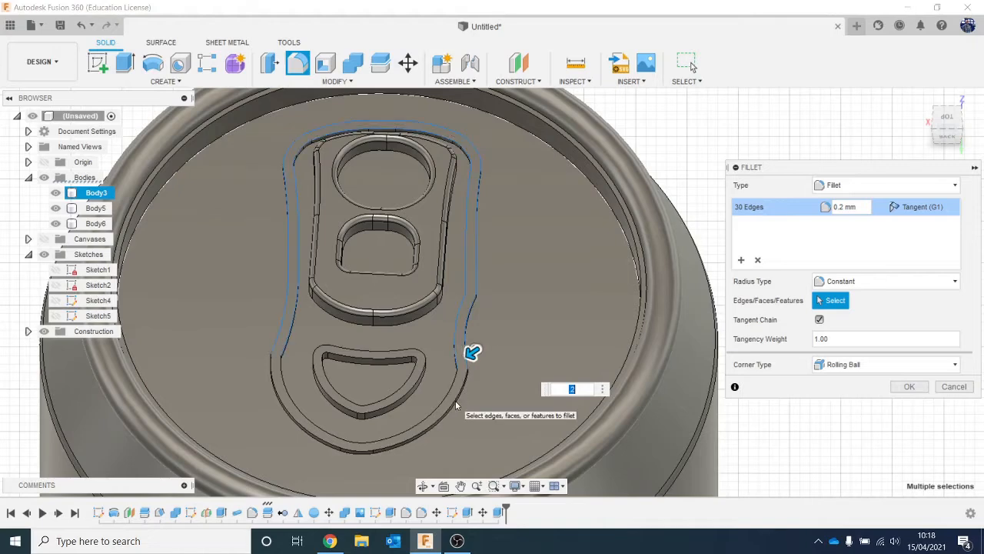
{"action": "left_click", "coordinate": [452, 403]}
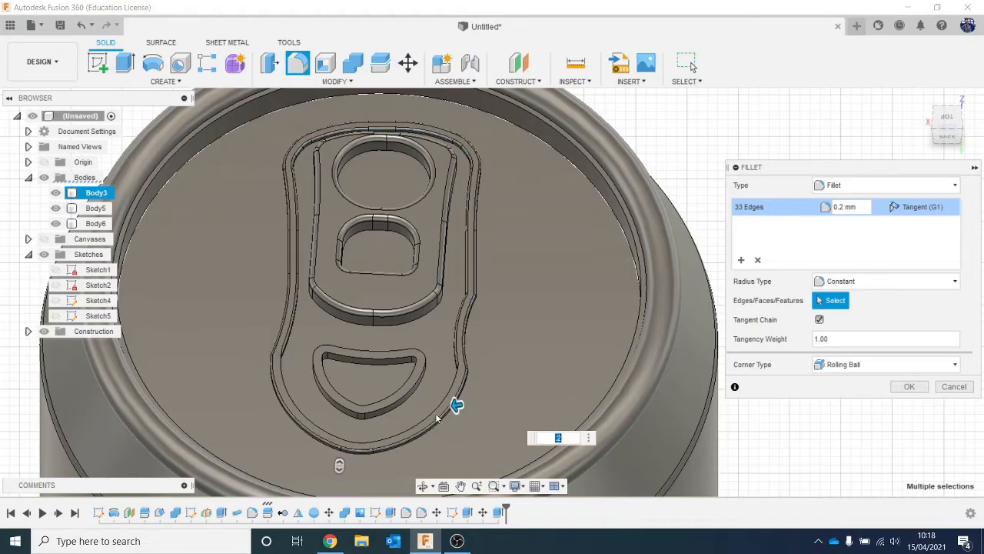
{"action": "left_click", "coordinate": [285, 388]}
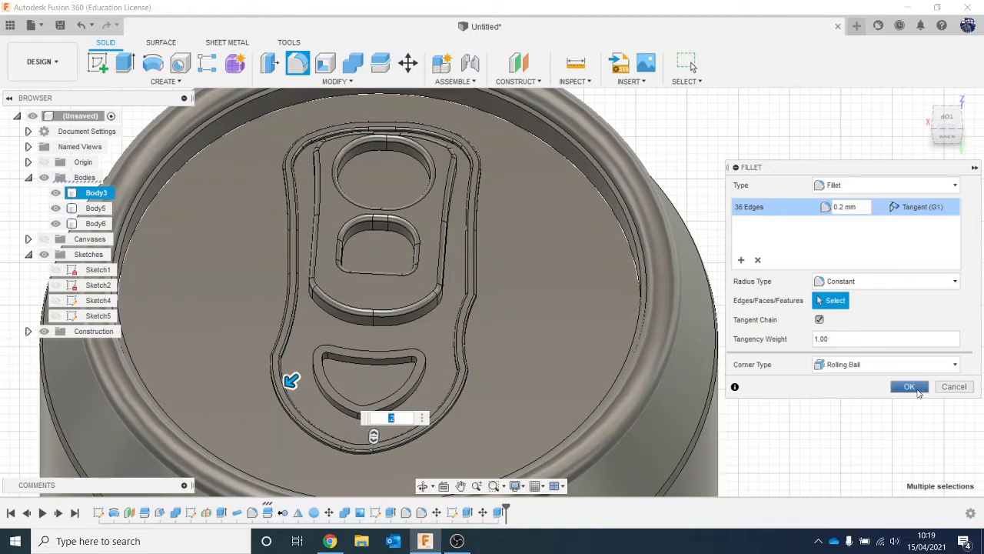
{"action": "left_click", "coordinate": [909, 386]}
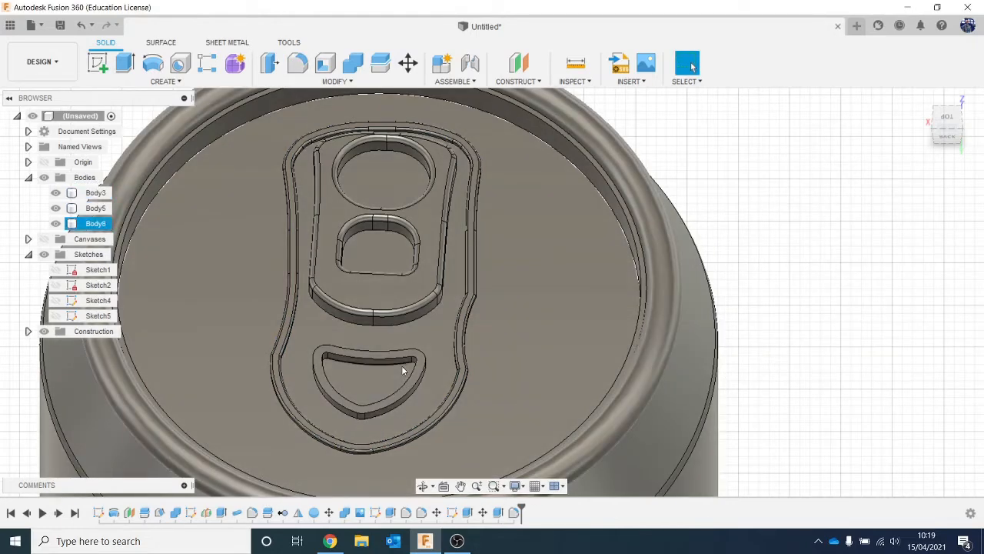
- Fillet the outer and inner top edges of the D-shaped ring with a 0.5 mm radius
{"action": "scroll", "coordinate": [390, 386], "scroll_direction": "up", "scroll_amount": 1}
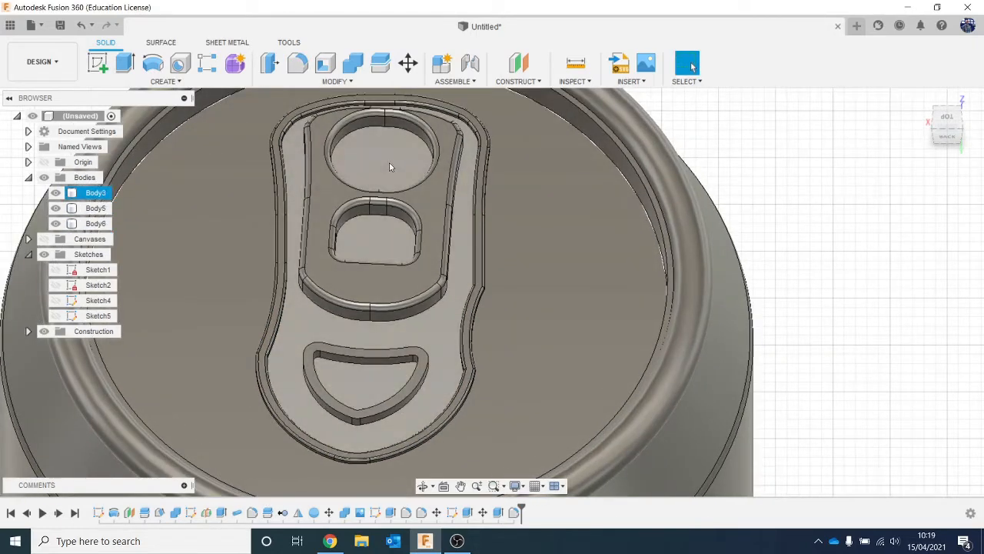
{"action": "left_click", "coordinate": [297, 63]}
{"action": "left_click", "coordinate": [371, 349]}
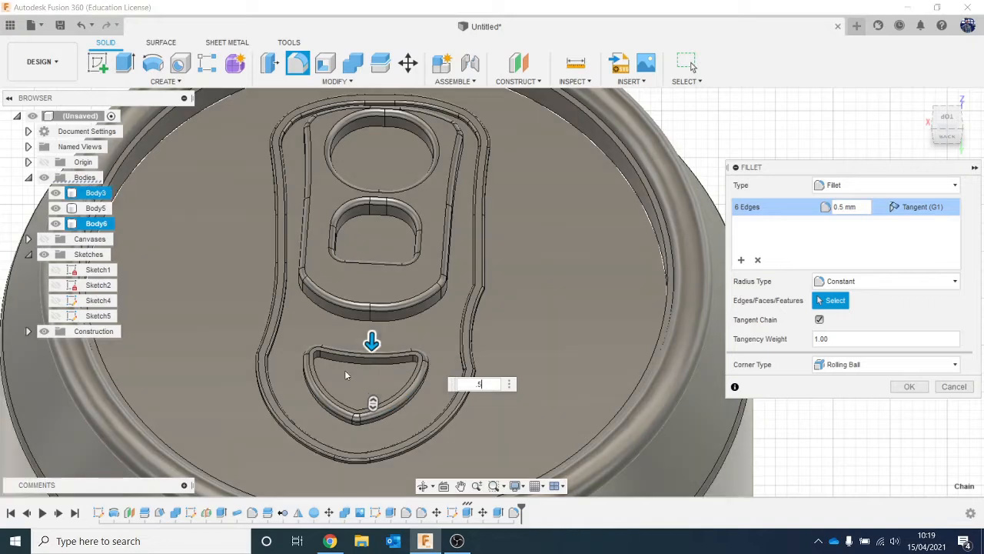
{"action": "left_click", "coordinate": [346, 359]}
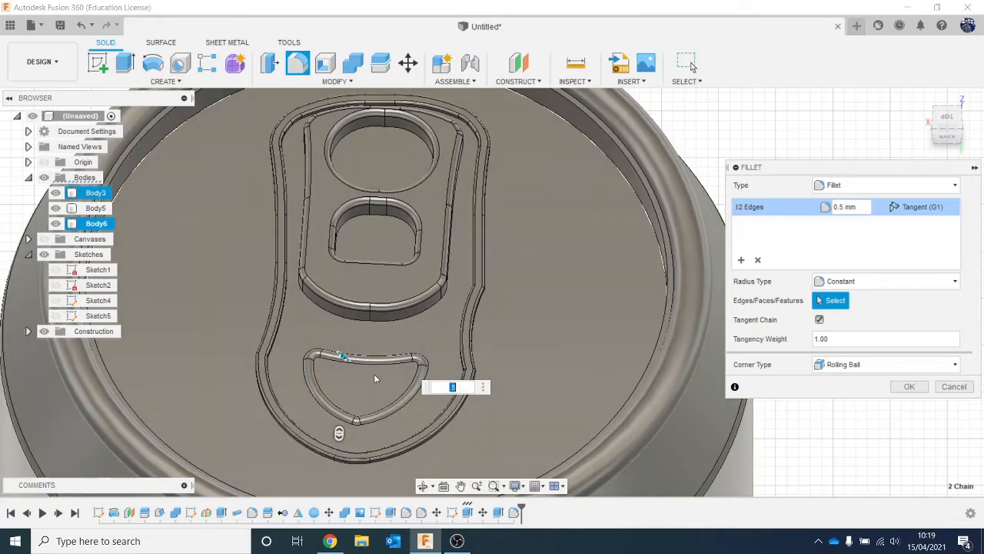
{"action": "left_click", "coordinate": [909, 386]}
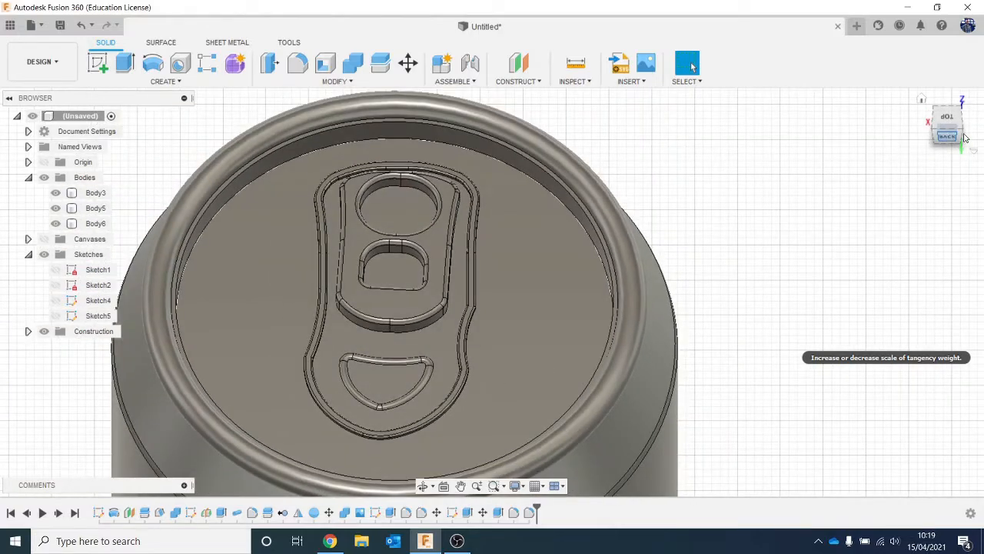
- Combine the pull tab and the D-shaped ring with the can body using the Join operation
{"action": "mouse_move", "coordinate": [945, 143]}
{"action": "left_mouse_down"}
{"action": "mouse_move", "coordinate": [945, 163]}
{"action": "mouse_move", "coordinate": [946, 132]}
{"action": "left_mouse_up"}
{"action": "left_click", "coordinate": [96, 208]}
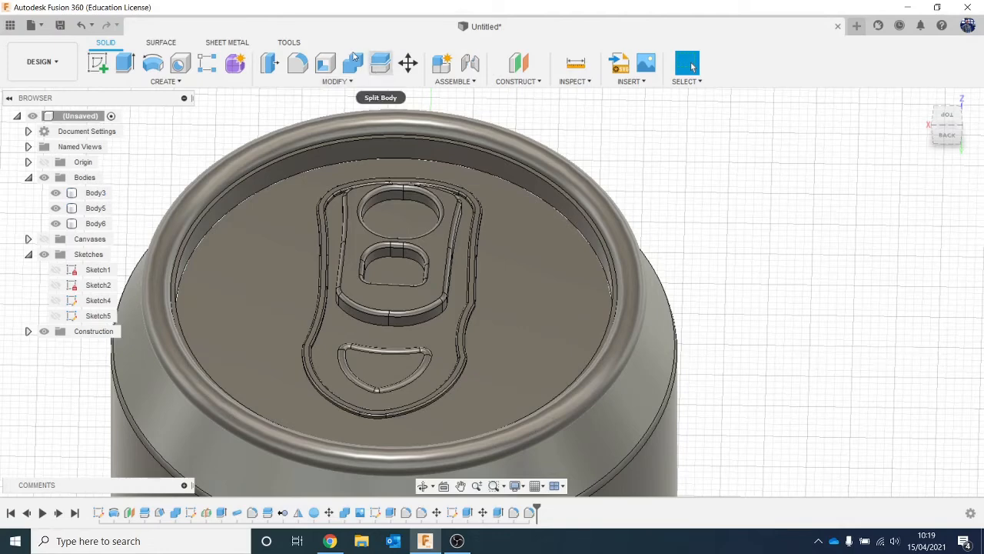
{"action": "left_click", "coordinate": [353, 63]}
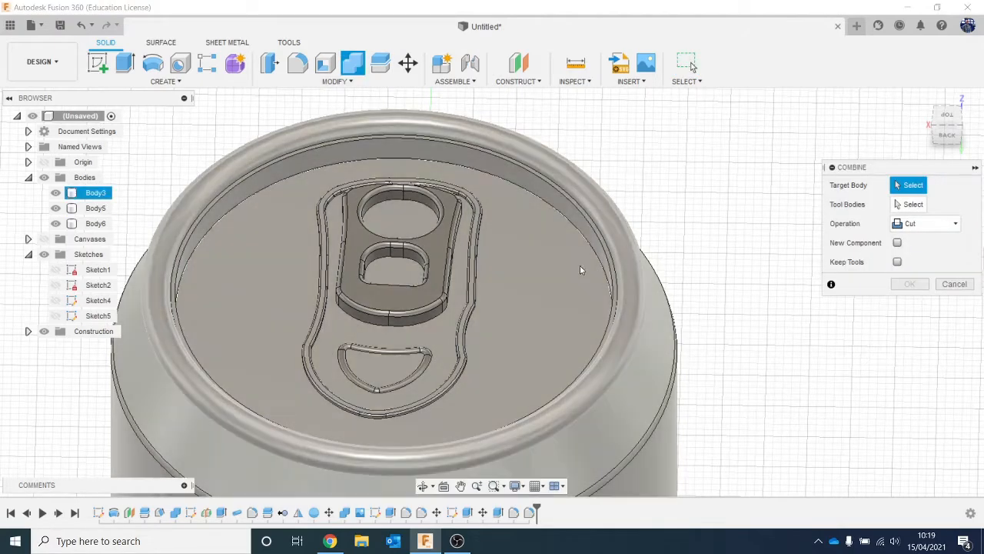
{"action": "left_click", "coordinate": [570, 272]}
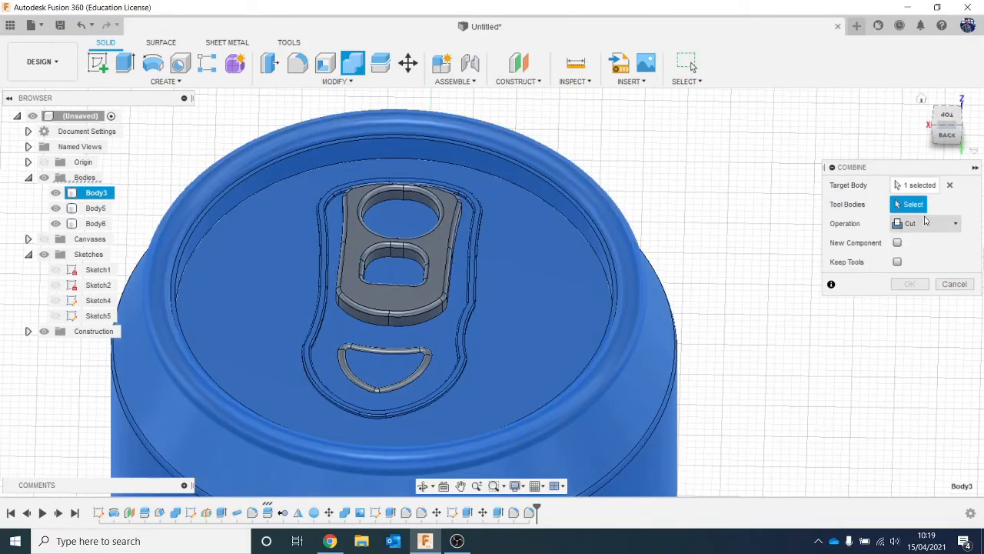
{"action": "left_click", "coordinate": [400, 303]}
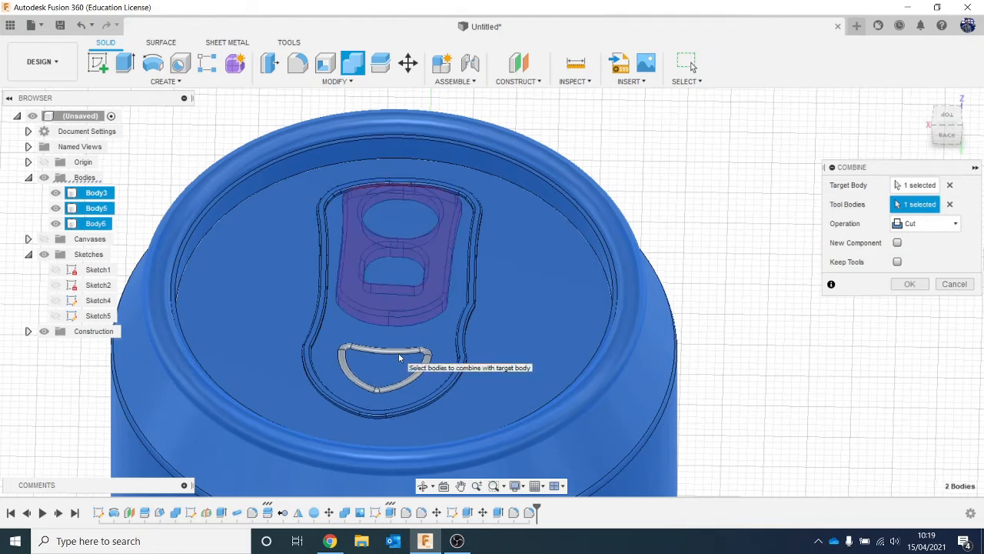
{"action": "left_click", "coordinate": [398, 356]}
{"action": "left_click", "coordinate": [926, 223]}
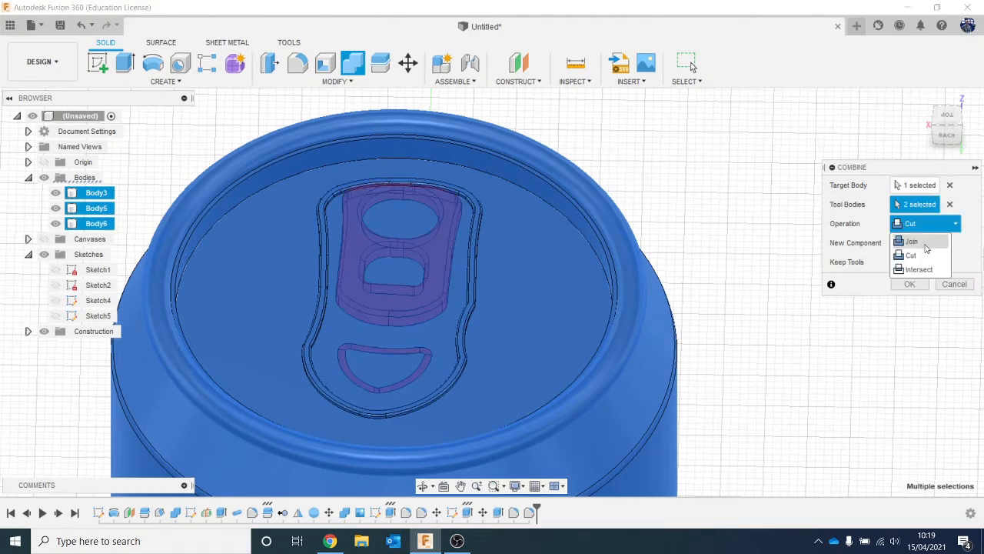
{"action": "left_click", "coordinate": [911, 238]}
{"action": "left_click", "coordinate": [909, 284]}
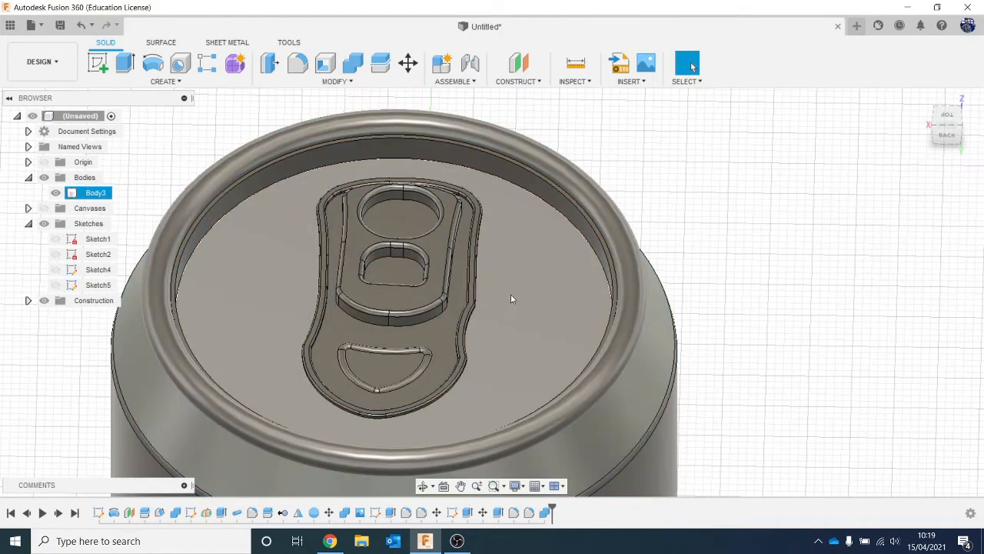
- Fillet the base edges where the pull tab and the D-shaped ring's outer side meet the lid with a 0.5 mm radius
{"action": "left_click", "coordinate": [297, 64]}
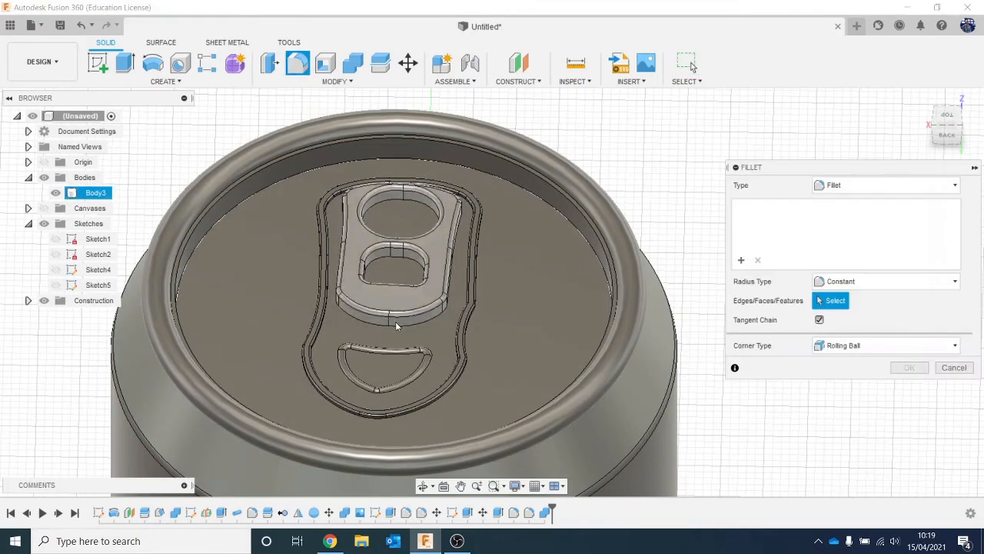
{"action": "left_click", "coordinate": [396, 322]}
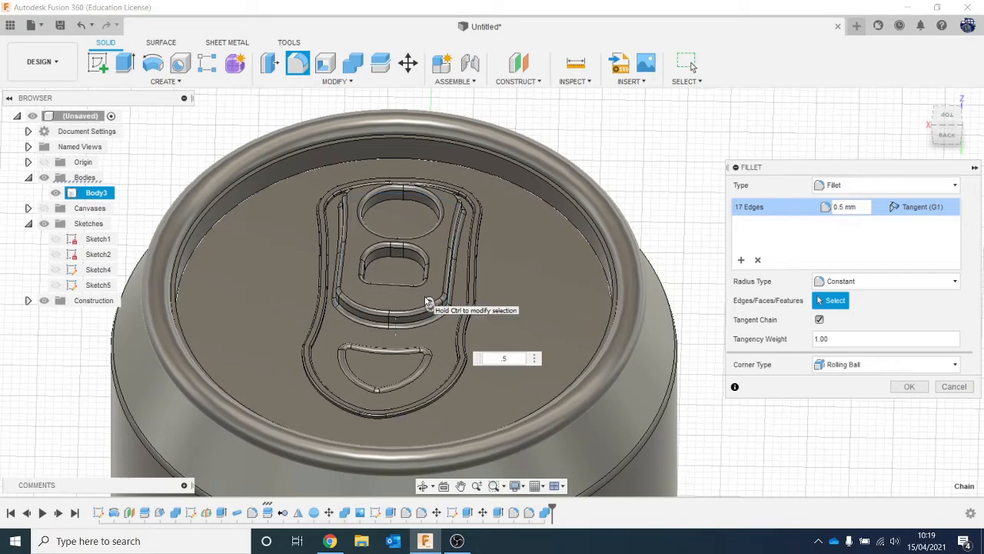
{"action": "scroll", "coordinate": [433, 302], "scroll_direction": "up", "scroll_amount": 5}
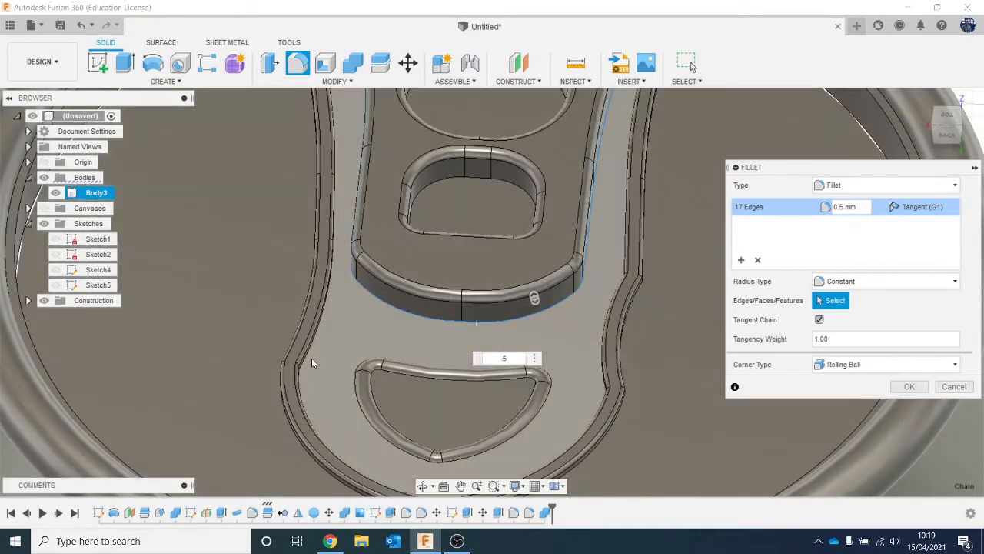
{"action": "left_click", "coordinate": [388, 441]}
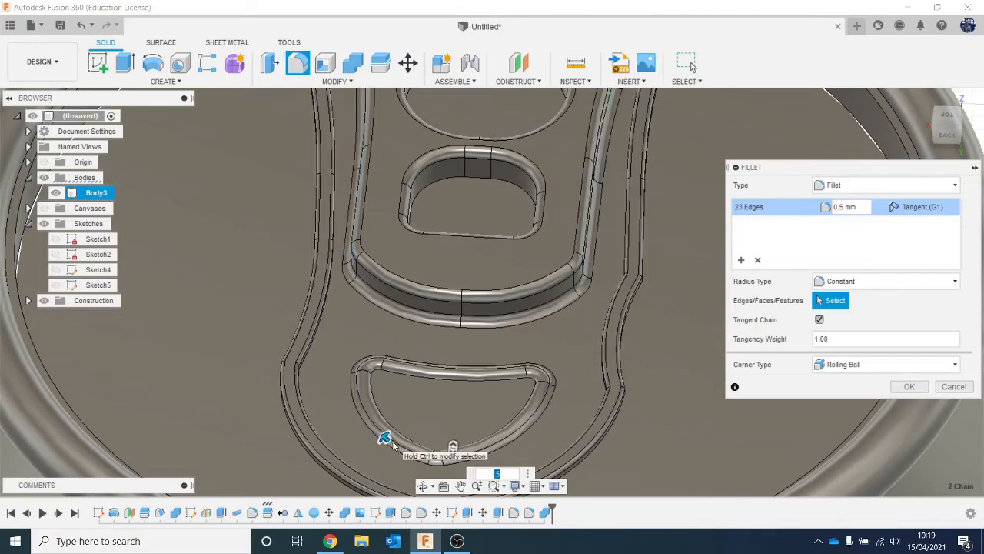
{"action": "scroll", "coordinate": [413, 408], "scroll_direction": "down", "scroll_amount": 5}
{"action": "scroll", "coordinate": [401, 360], "scroll_direction": "down", "scroll_amount": 1}
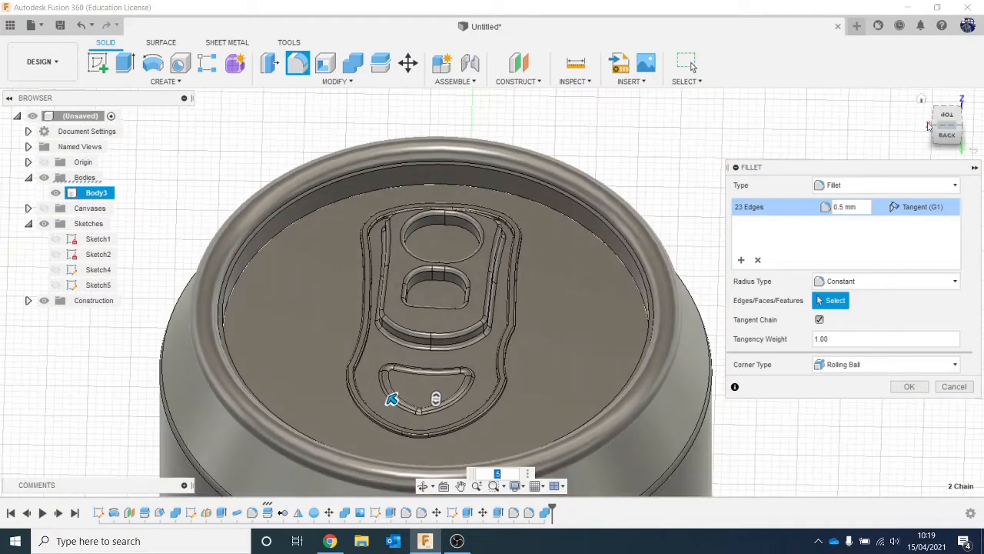
{"action": "mouse_move", "coordinate": [946, 133]}
{"action": "left_mouse_down"}
{"action": "mouse_move", "coordinate": [912, 128]}
{"action": "mouse_move", "coordinate": [909, 154]}
{"action": "mouse_move", "coordinate": [917, 118]}
{"action": "mouse_move", "coordinate": [950, 120]}
{"action": "mouse_move", "coordinate": [954, 148]}
{"action": "mouse_move", "coordinate": [970, 143]}
{"action": "mouse_move", "coordinate": [977, 112]}
{"action": "mouse_move", "coordinate": [940, 134]}
{"action": "left_mouse_up"}
{"action": "left_click", "coordinate": [903, 390]}
- Examine the whole can from its lid down to its base at different angles
{"action": "scroll", "coordinate": [834, 335], "scroll_direction": "down", "scroll_amount": 2}
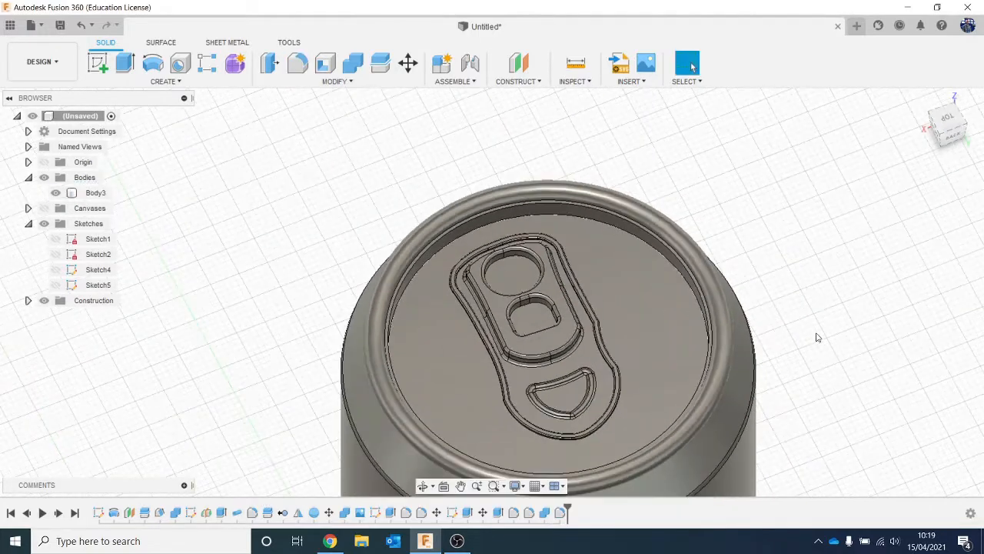
{"action": "scroll", "coordinate": [817, 337], "scroll_direction": "down", "scroll_amount": 2}
{"action": "middle_click_drag", "start_coordinate": [818, 339], "coordinate": [617, 263]}
{"action": "scroll", "coordinate": [842, 275], "scroll_direction": "down", "scroll_amount": 5}
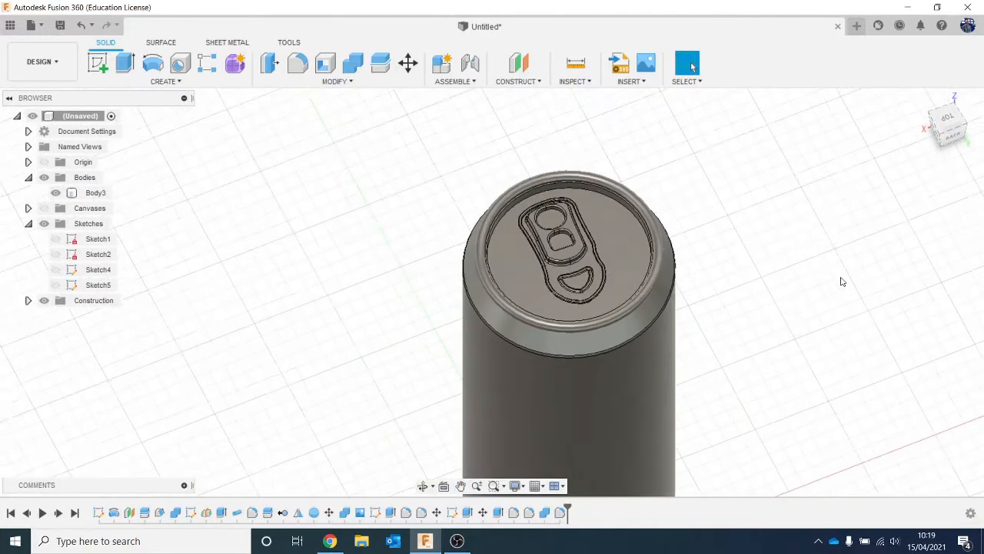
{"action": "middle_click_drag", "start_coordinate": [841, 281], "coordinate": [715, 233]}
{"action": "scroll", "coordinate": [720, 256], "scroll_direction": "down", "scroll_amount": 2}
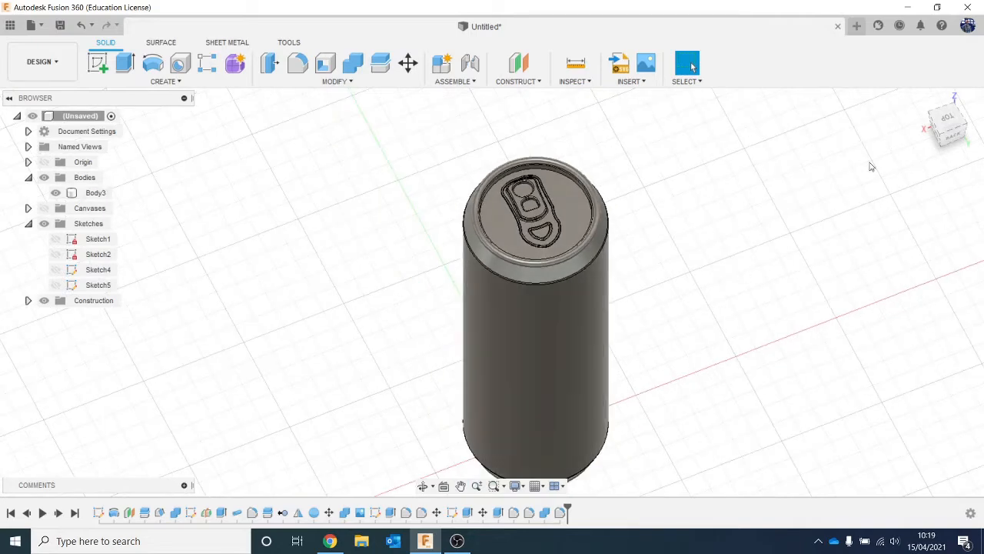
{"action": "mouse_move", "coordinate": [942, 134]}
{"action": "left_mouse_down"}
{"action": "mouse_move", "coordinate": [930, 100]}
{"action": "mouse_move", "coordinate": [947, 185]}
{"action": "mouse_move", "coordinate": [938, 149]}
{"action": "mouse_move", "coordinate": [946, 117]}
{"action": "left_mouse_up"}
{"action": "scroll", "coordinate": [887, 319], "scroll_direction": "down", "scroll_amount": 3}
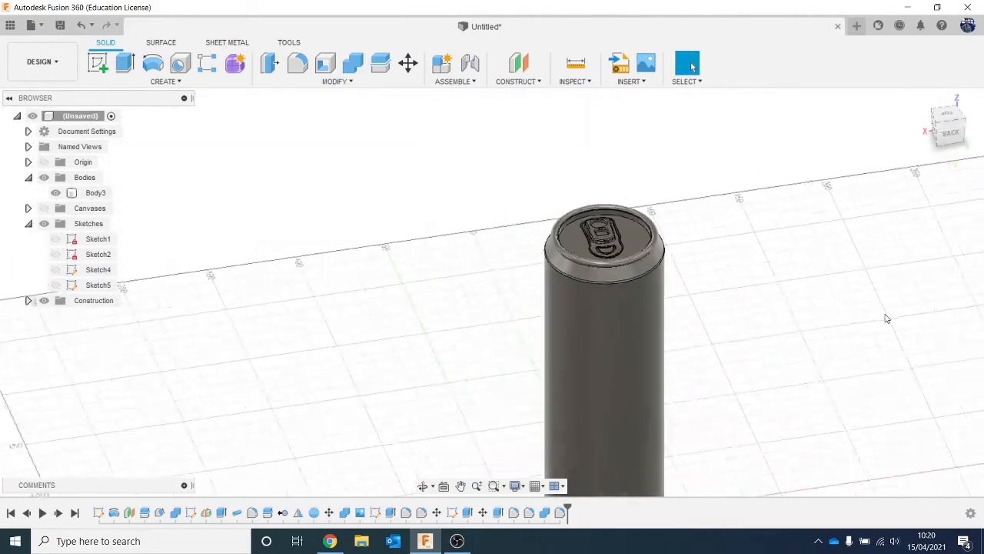
{"action": "middle_click_drag", "start_coordinate": [887, 318], "coordinate": [731, 271]}
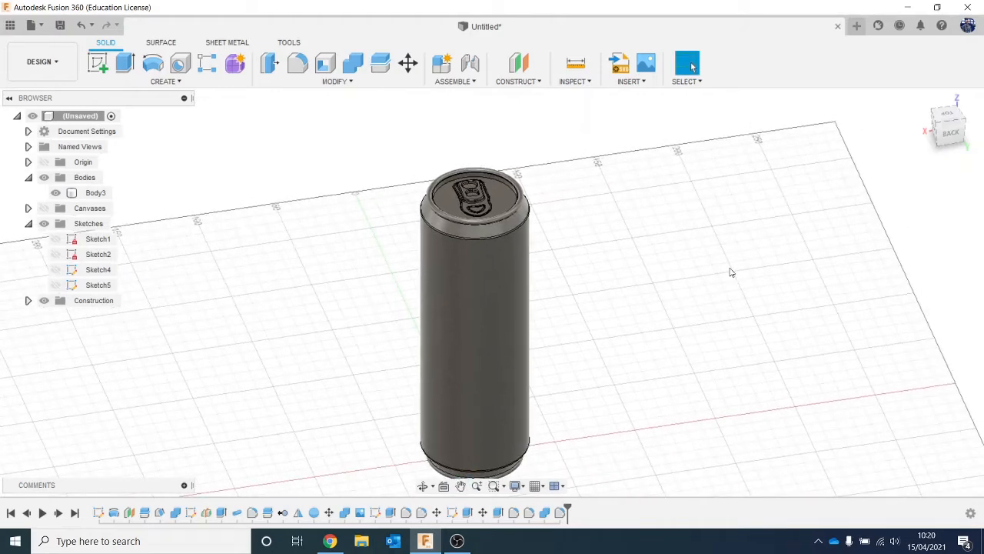
- Save the design as "red bull can video" in the Intro to Fusion lessons 2020 Collyers project
{"action": "left_click", "coordinate": [61, 26]}
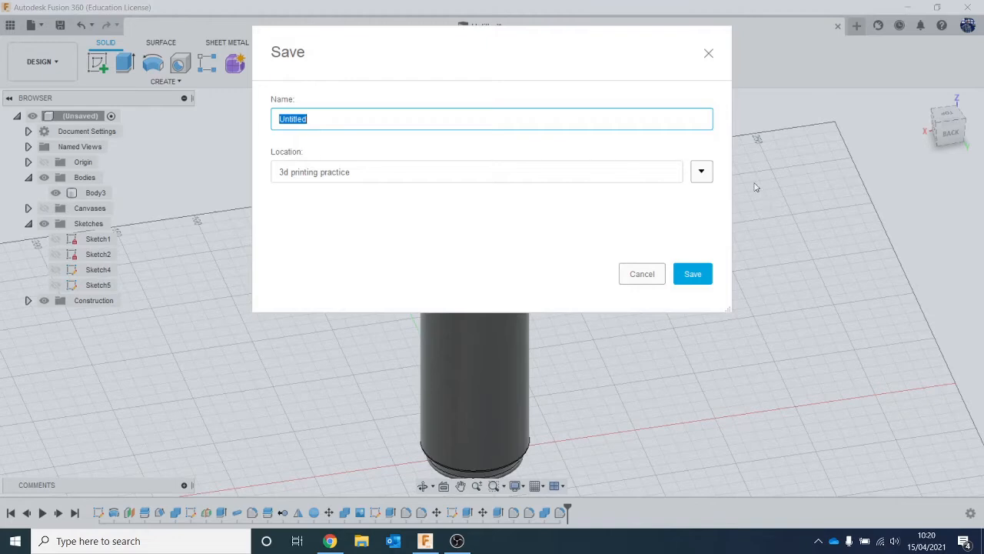
{"action": "left_click", "coordinate": [702, 172]}
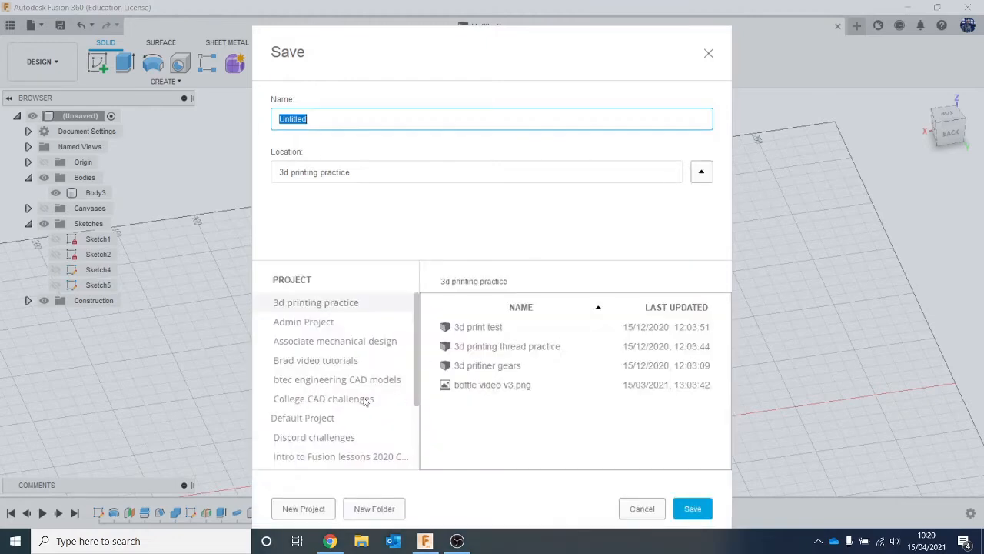
{"action": "left_click", "coordinate": [369, 457]}
{"action": "double_click", "coordinate": [331, 125]}
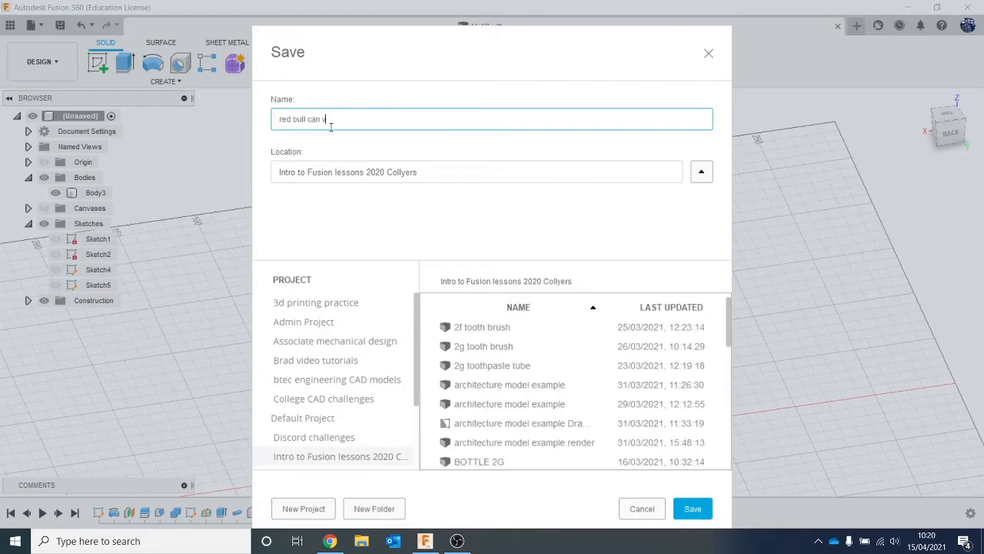
{"action": "key", "text": "Return"}
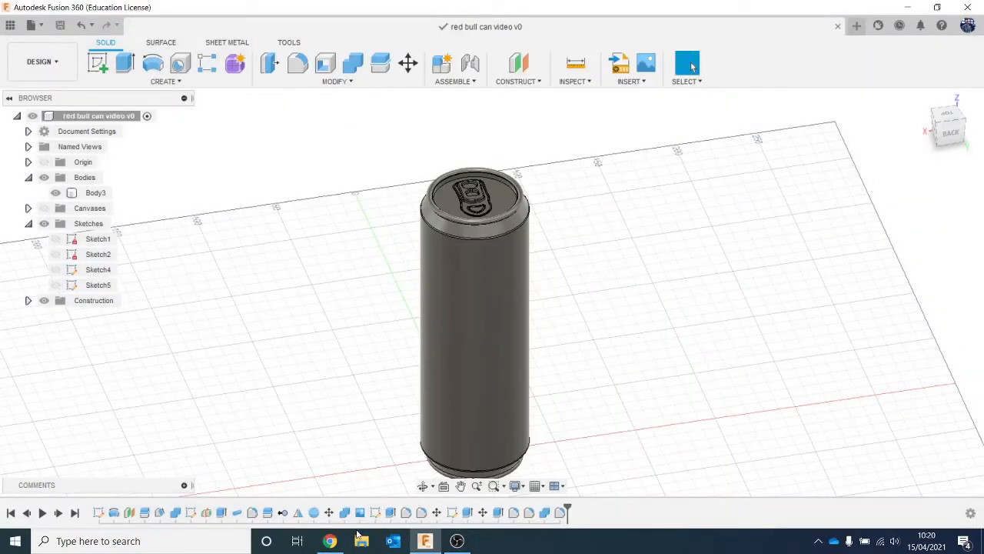
- View the rendered red_bull_can_for_POS image from the sheet metal example folder, and return to Fusion 360
{"action": "scroll", "coordinate": [600, 385], "scroll_direction": "down", "scroll_amount": 1}
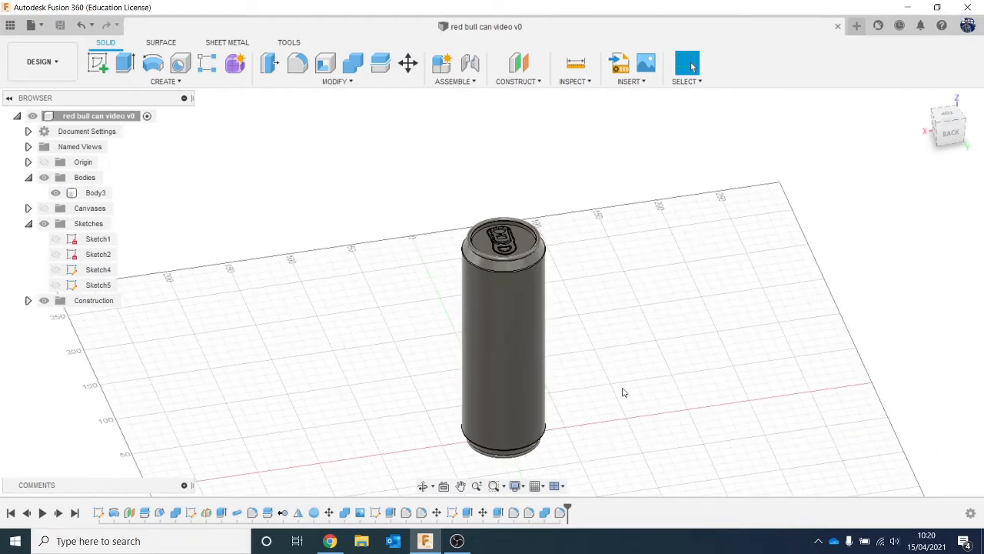
{"action": "middle_click_drag", "start_coordinate": [623, 392], "coordinate": [526, 438]}
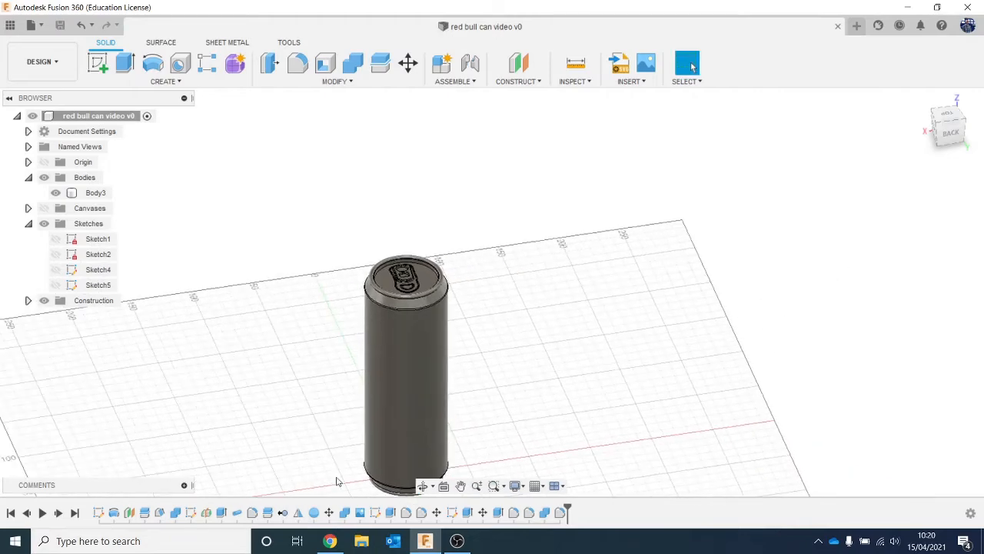
{"action": "left_click", "coordinate": [366, 548]}
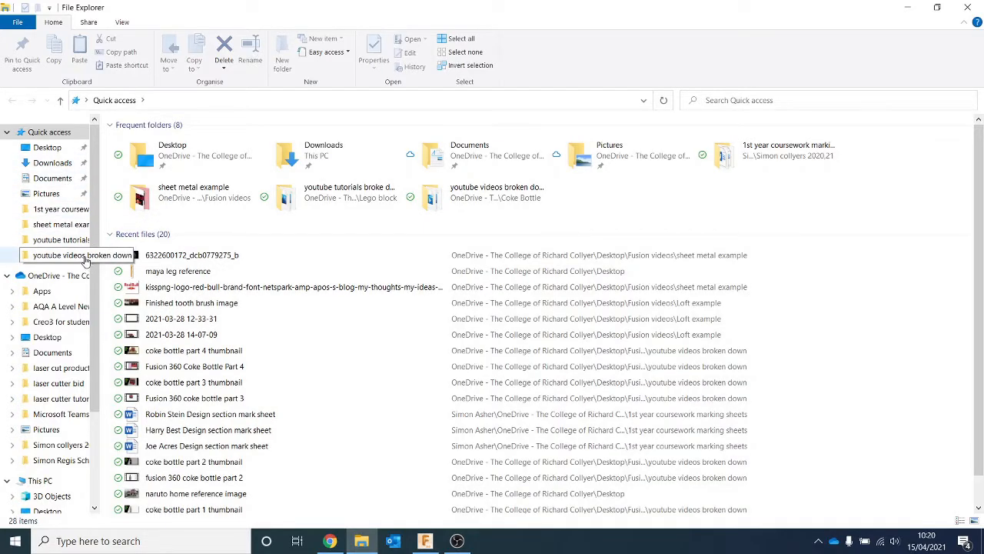
{"action": "left_click", "coordinate": [68, 225]}
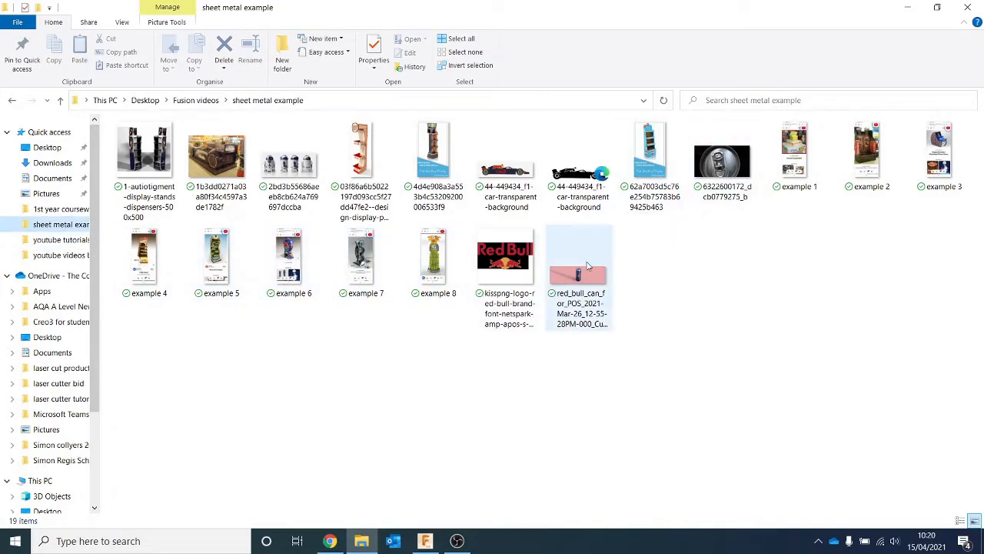
{"action": "left_click", "coordinate": [587, 266]}
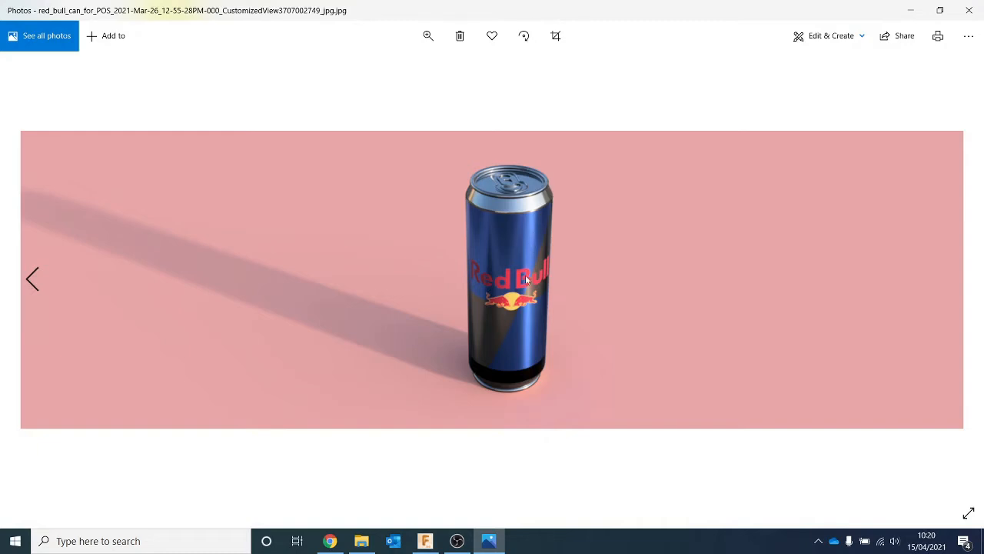
{"action": "left_click", "coordinate": [901, 6]}
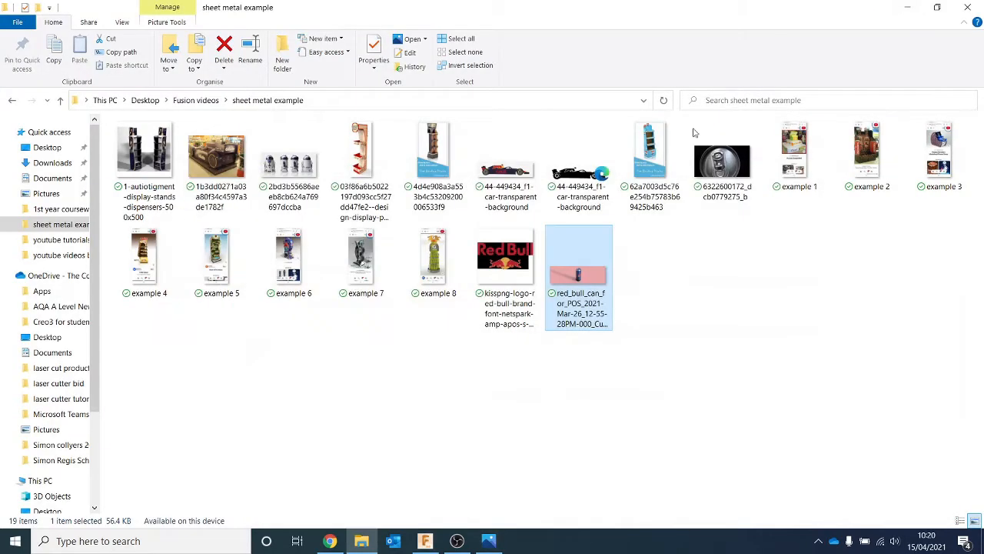
{"action": "left_click", "coordinate": [450, 537]}
{"action": "left_click", "coordinate": [430, 540]}
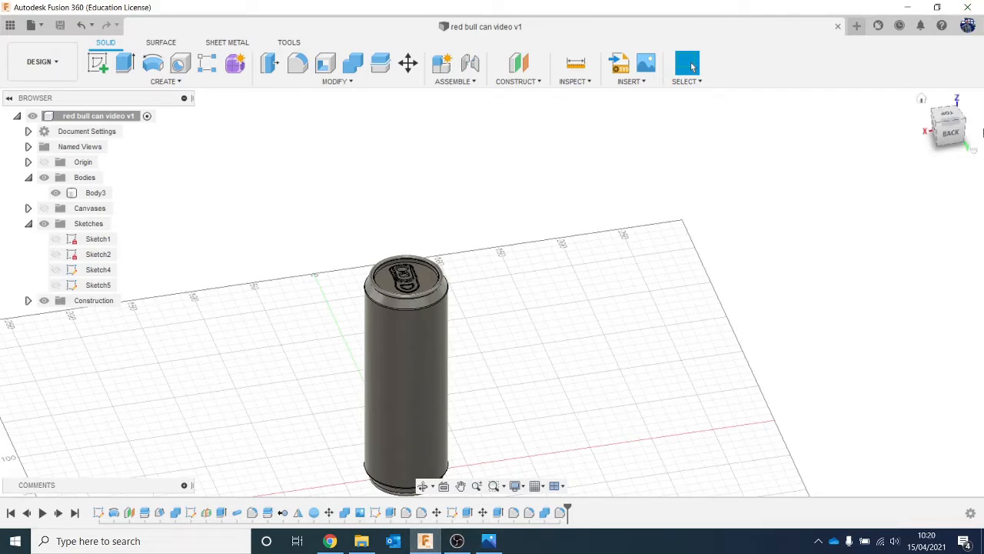
- Start a sketch on the vertical plane facing the back view and draw a horizontal line about 123 mm long across the can just above its base
{"action": "left_click", "coordinate": [948, 133]}
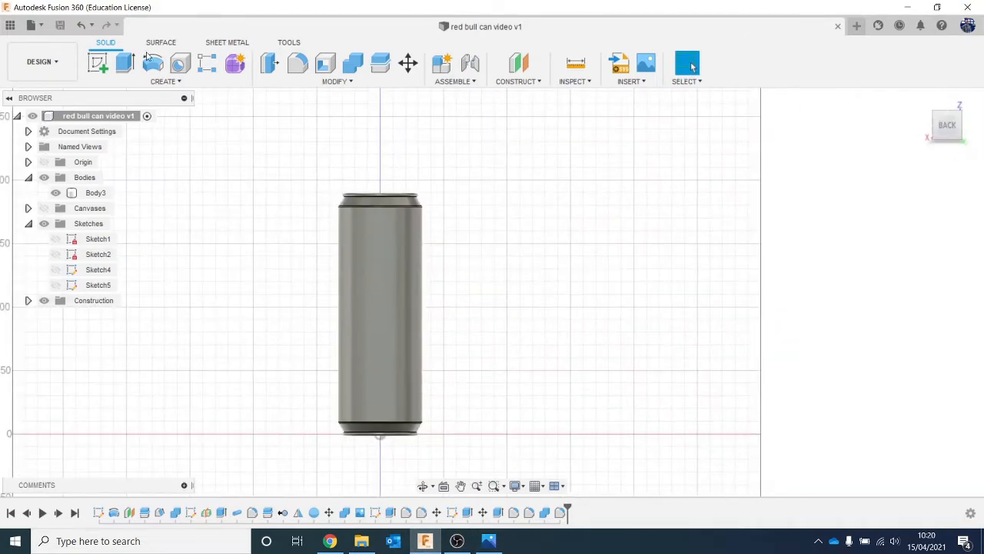
{"action": "left_click", "coordinate": [97, 63]}
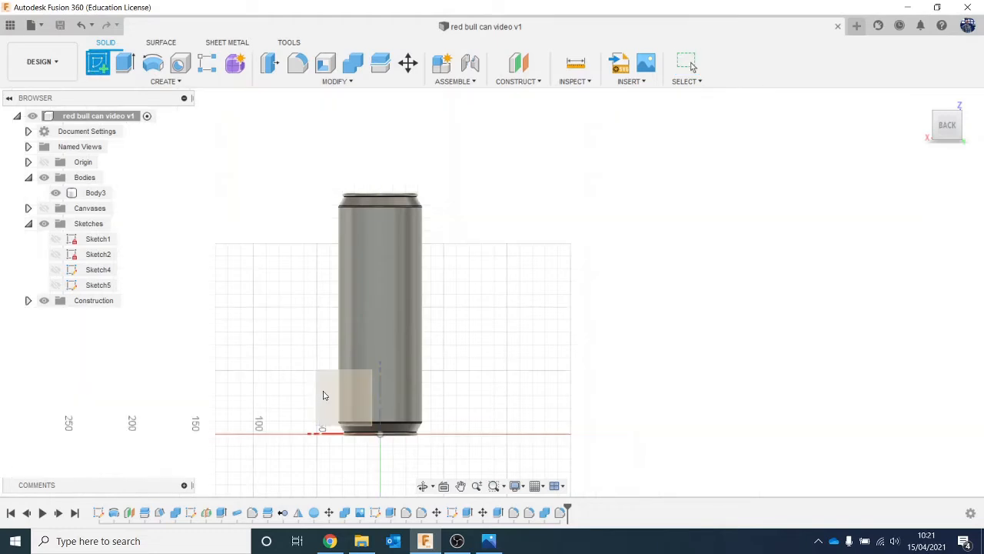
{"action": "left_click", "coordinate": [393, 349]}
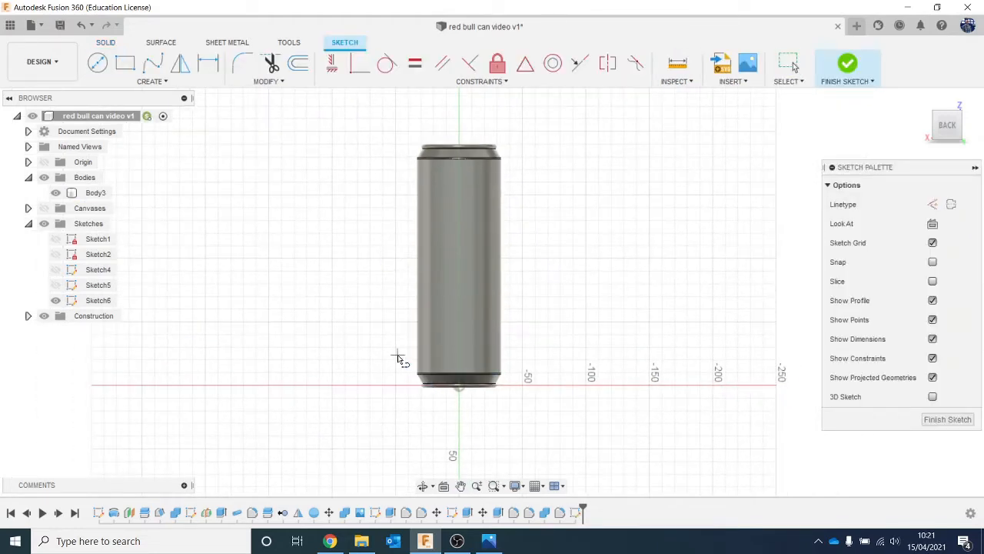
{"action": "left_click", "coordinate": [489, 541]}
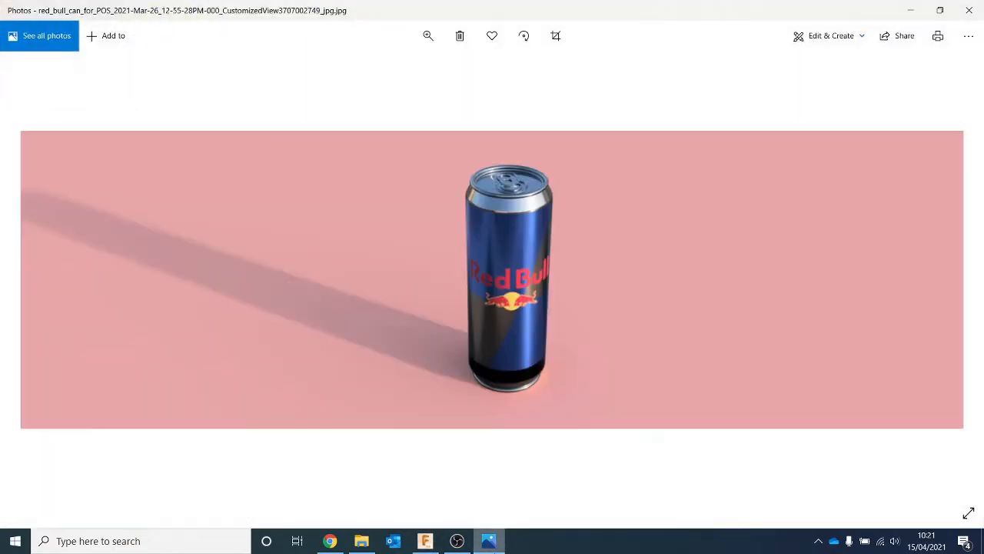
{"action": "left_click", "coordinate": [489, 540]}
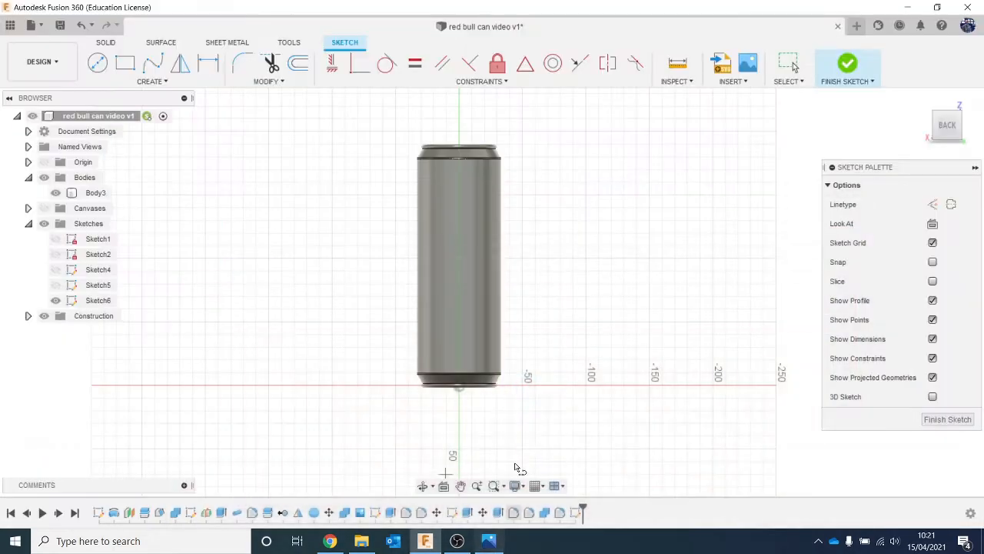
{"action": "left_click", "coordinate": [388, 353]}
{"action": "left_click", "coordinate": [545, 353]}
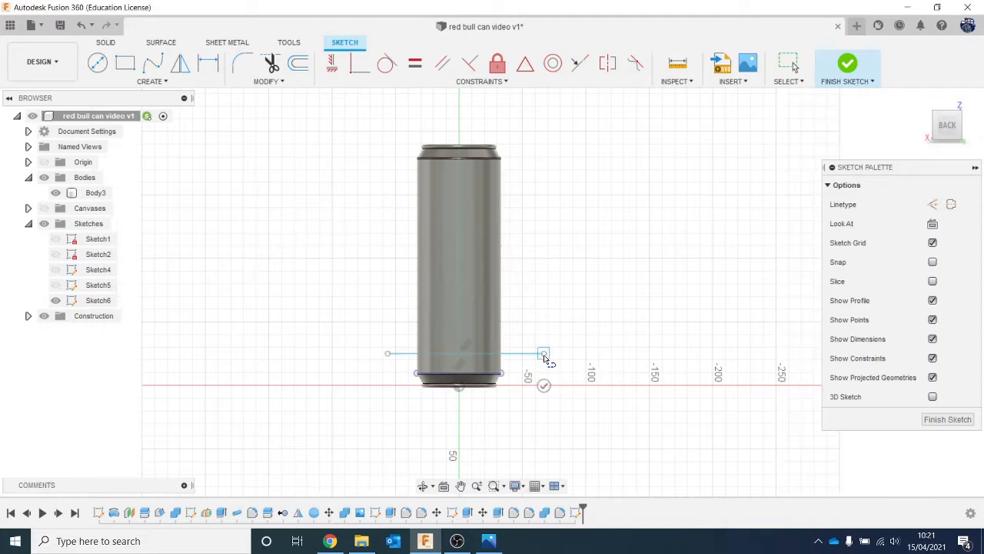
{"action": "key", "text": "Escape"}
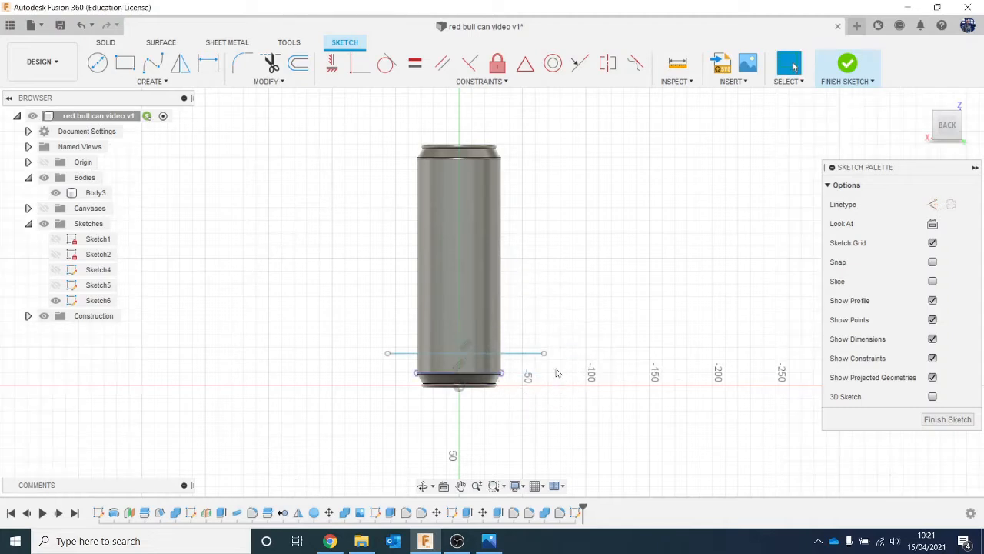
- Move the horizontal line about 5.05 mm down towards the can's base
{"action": "left_click", "coordinate": [518, 356]}
{"action": "right_click", "coordinate": [519, 355]}
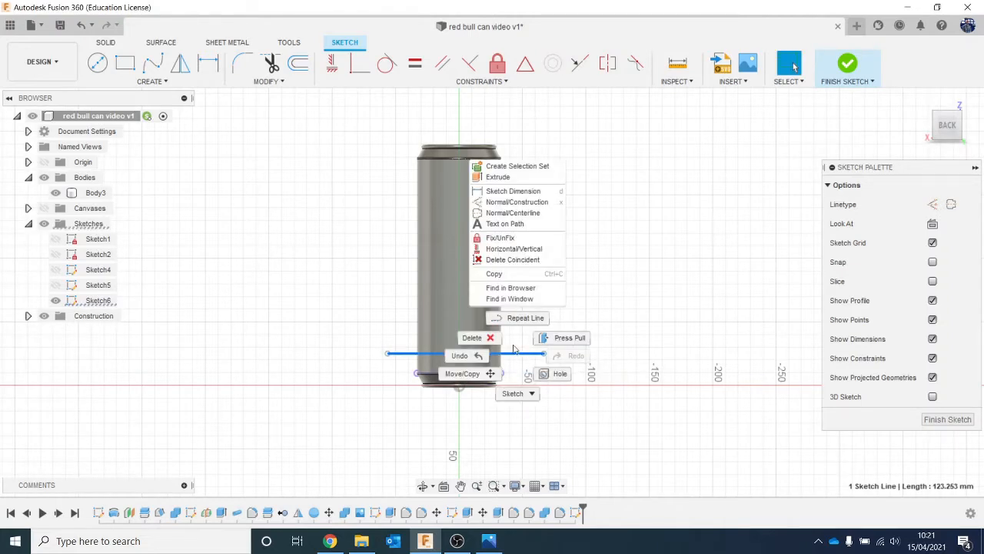
{"action": "left_click", "coordinate": [467, 375]}
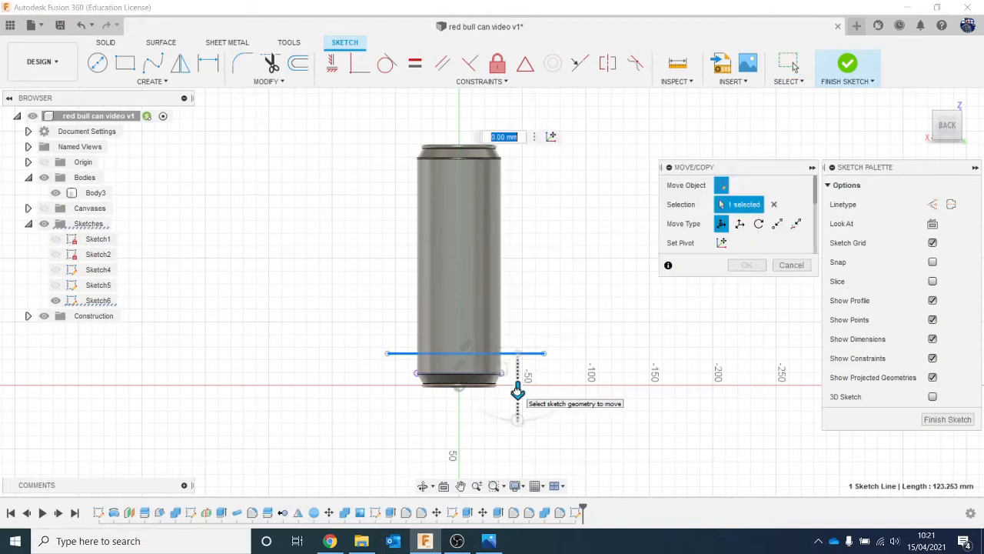
{"action": "left_click_drag", "start_coordinate": [518, 391], "coordinate": [517, 398]}
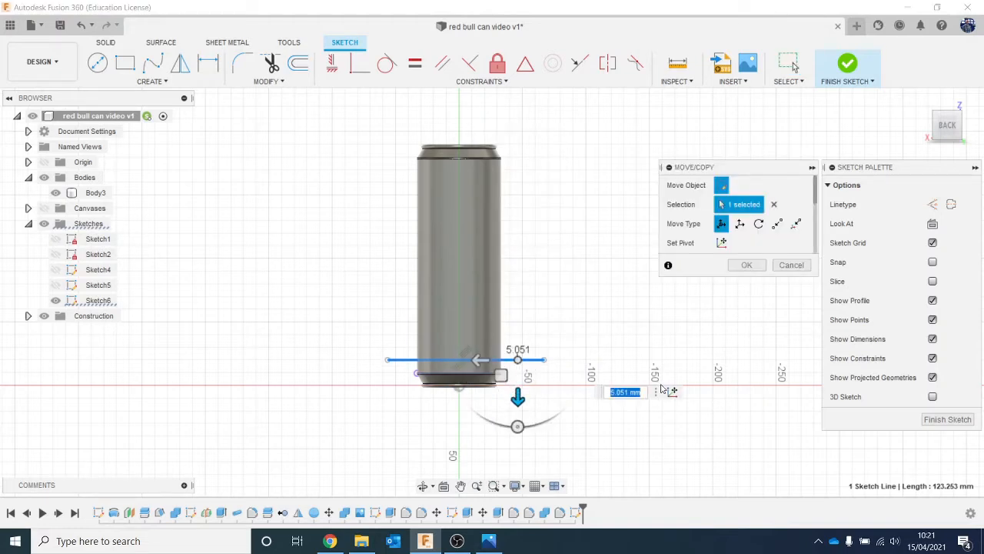
{"action": "key", "text": "Return"}
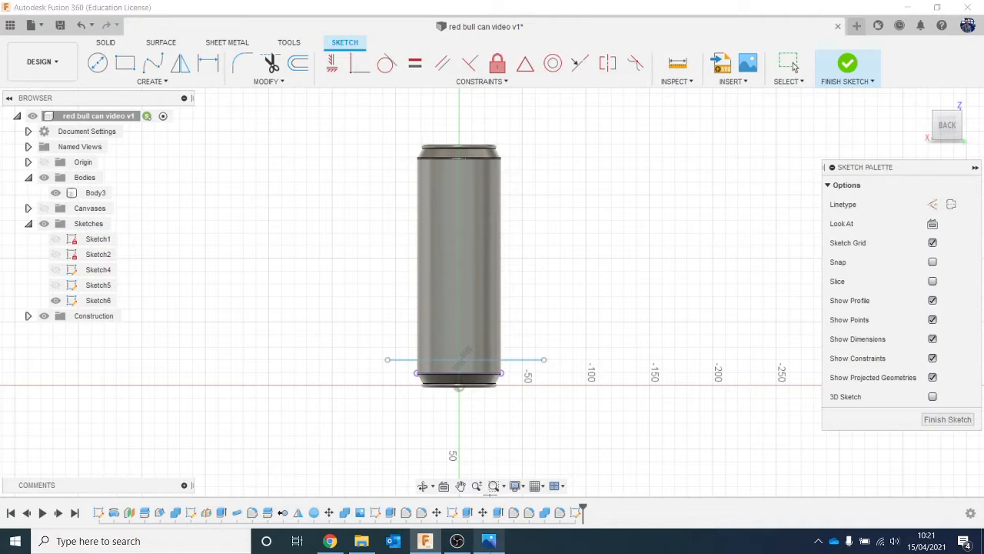
- Sketch a diagonal line about 296 mm long from above the lid to below the base, pull its upper end closer to the can, and finish the sketch
{"action": "left_click", "coordinate": [489, 540]}
{"action": "left_click", "coordinate": [489, 541]}
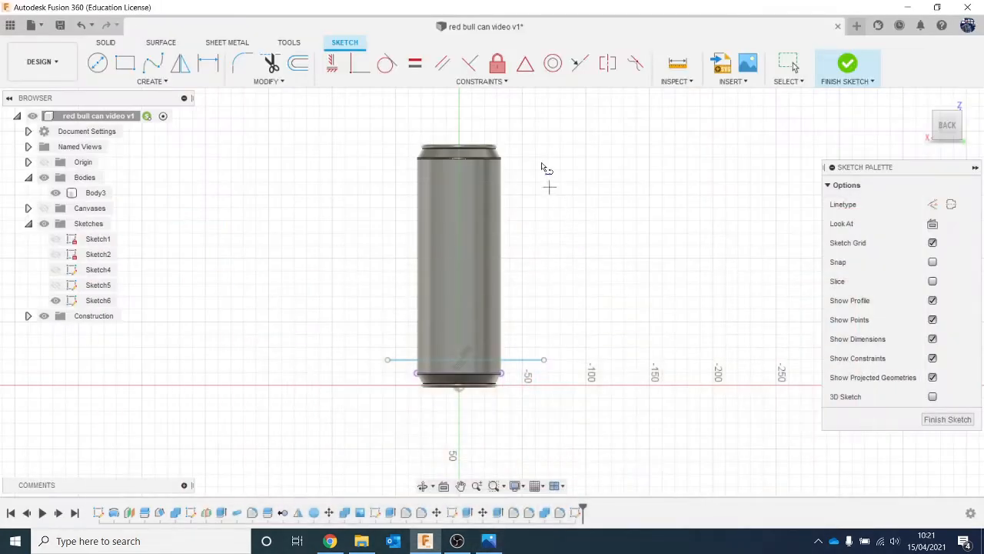
{"action": "left_click", "coordinate": [548, 120]}
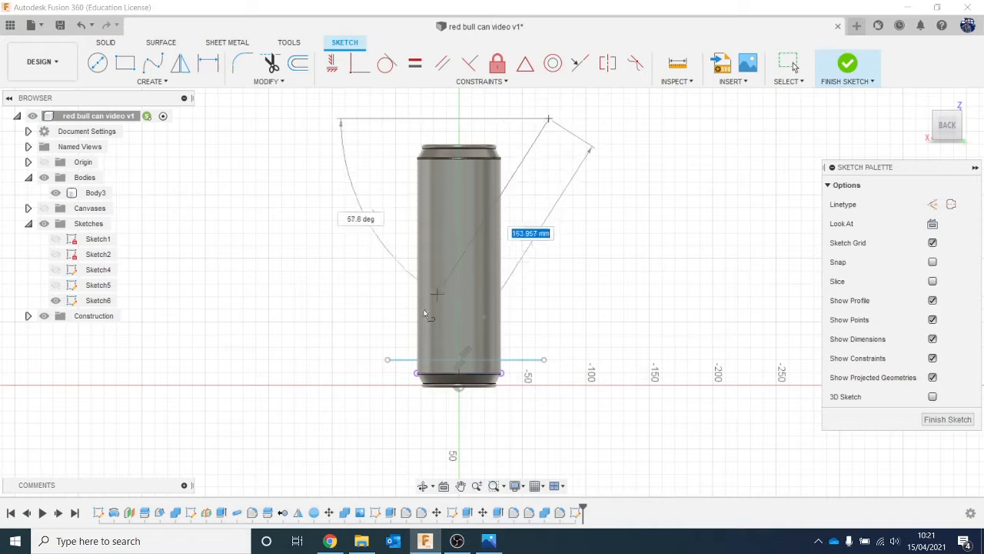
{"action": "left_click", "coordinate": [372, 450]}
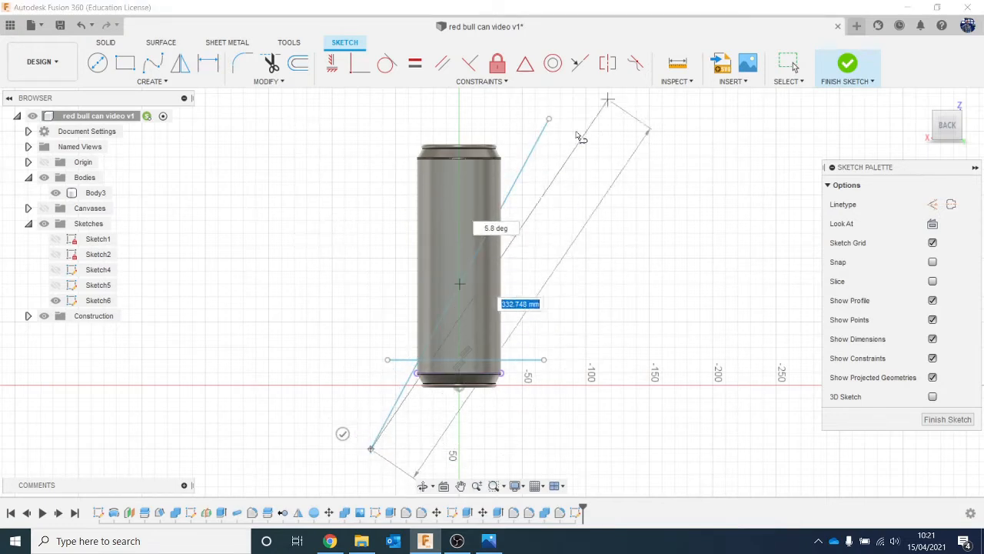
{"action": "key", "text": "Escape"}
{"action": "left_click_drag", "start_coordinate": [551, 119], "coordinate": [526, 133]}
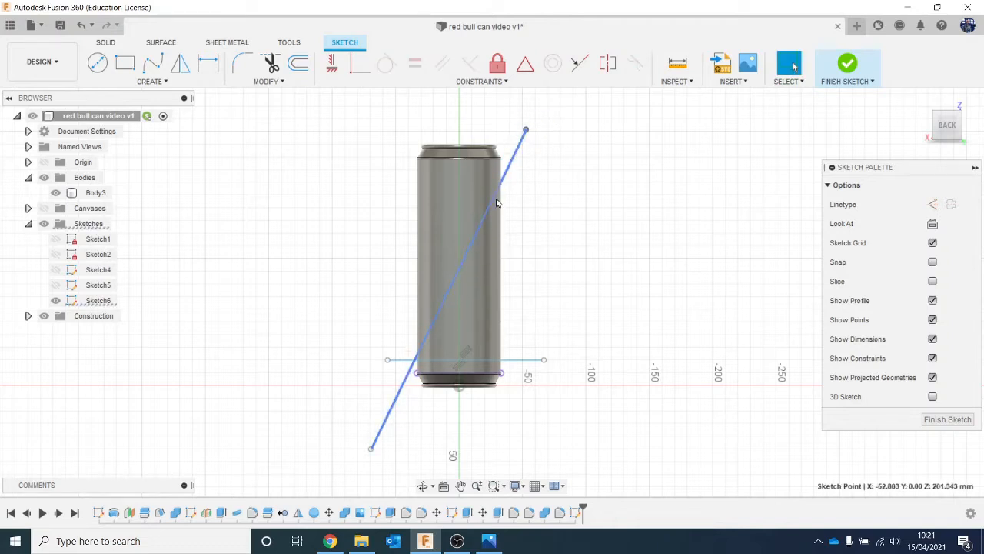
{"action": "left_click", "coordinate": [847, 65]}
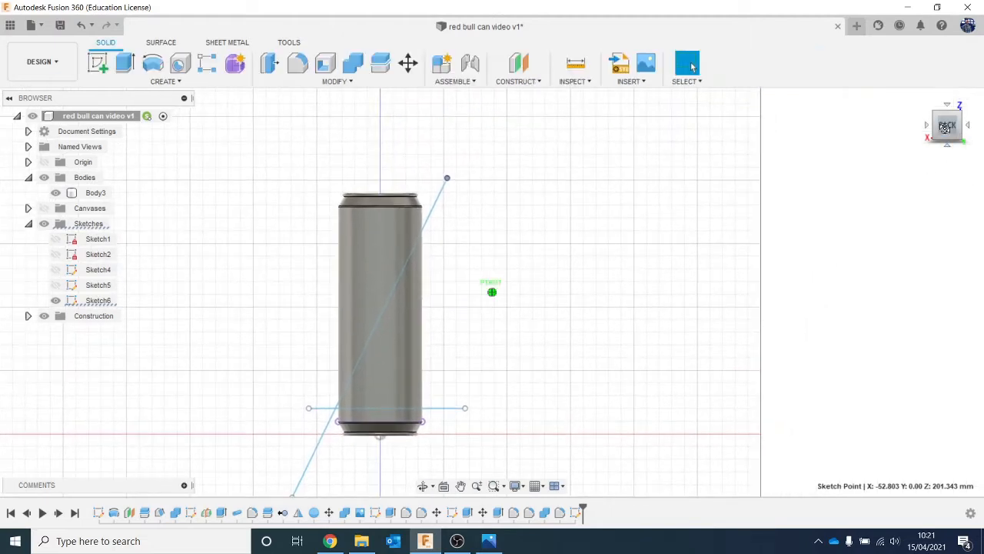
- Reopen the sketch with the diagonal line and draw a horizontal line about 158 mm long across the middle of the can
{"action": "left_click", "coordinate": [490, 540]}
{"action": "left_click", "coordinate": [490, 540]}
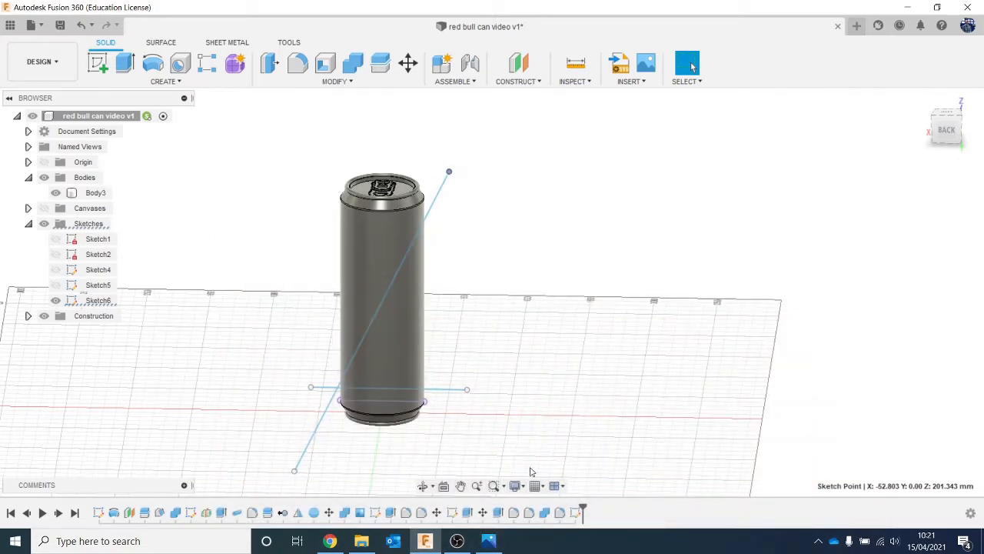
{"action": "right_click", "coordinate": [576, 513]}
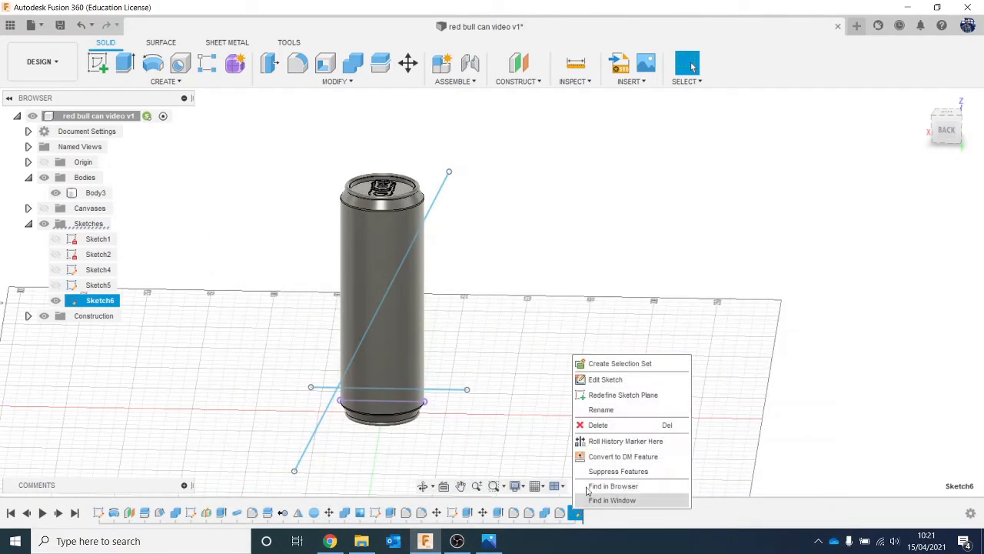
{"action": "left_click", "coordinate": [602, 379]}
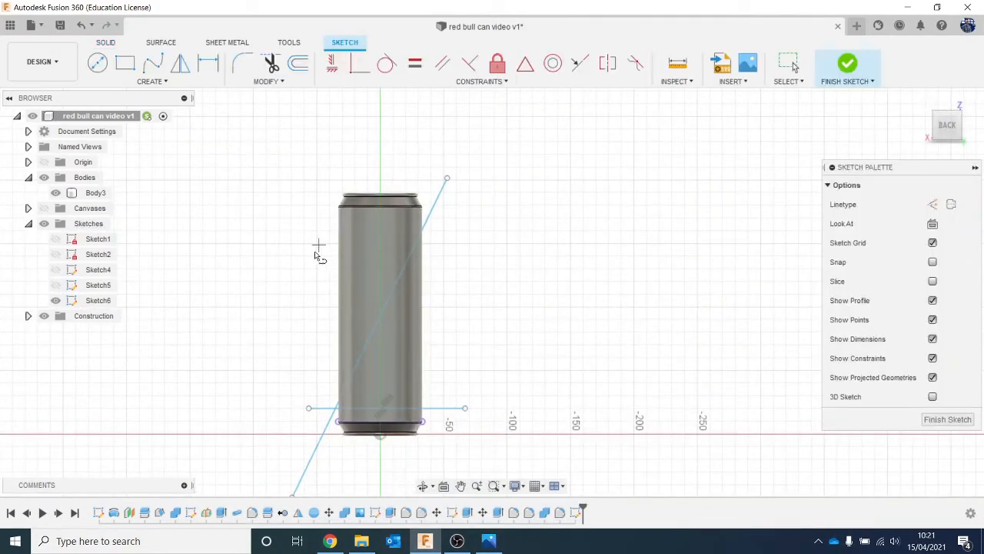
{"action": "left_click", "coordinate": [302, 309]}
{"action": "left_click", "coordinate": [502, 309]}
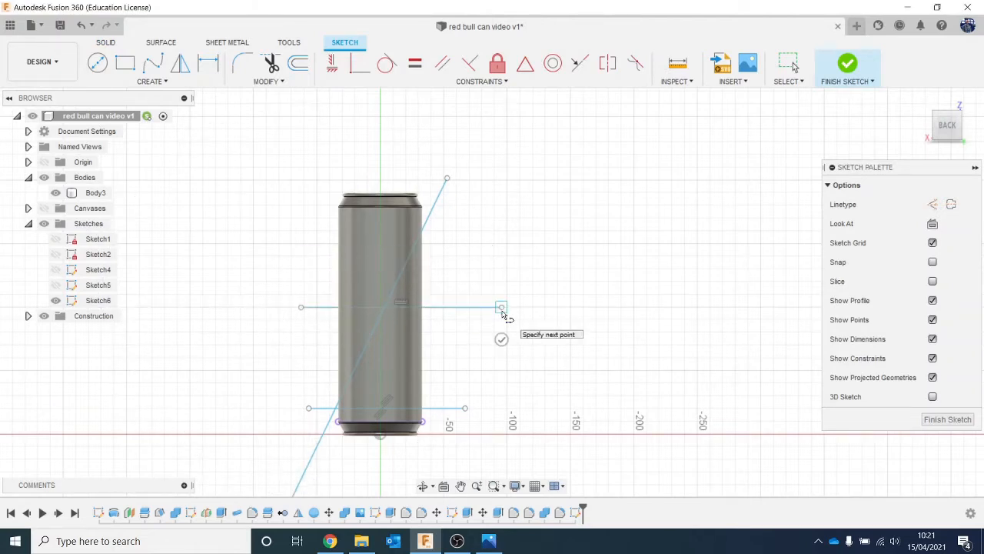
- Move the middle horizontal line about 3.54 mm down and finish the sketch
{"action": "left_click", "coordinate": [455, 309]}
{"action": "right_click", "coordinate": [455, 309]}
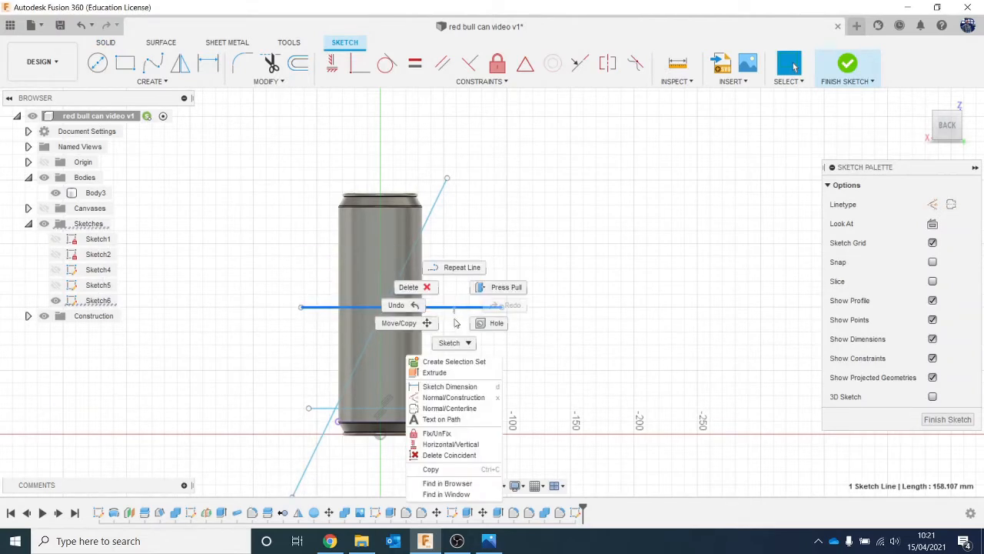
{"action": "left_click", "coordinate": [397, 330]}
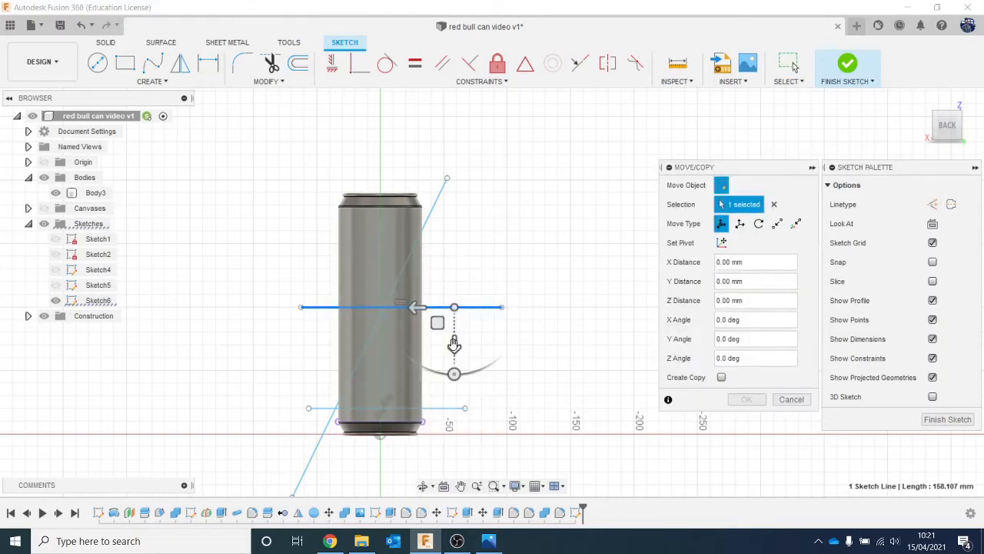
{"action": "left_click_drag", "start_coordinate": [453, 345], "coordinate": [454, 350]}
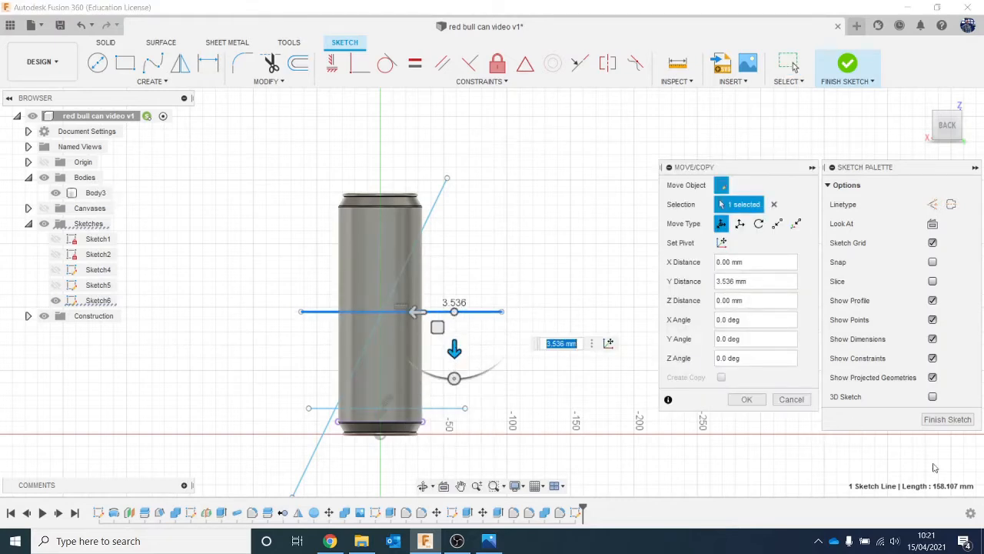
{"action": "left_click", "coordinate": [747, 399]}
{"action": "left_click", "coordinate": [848, 66]}
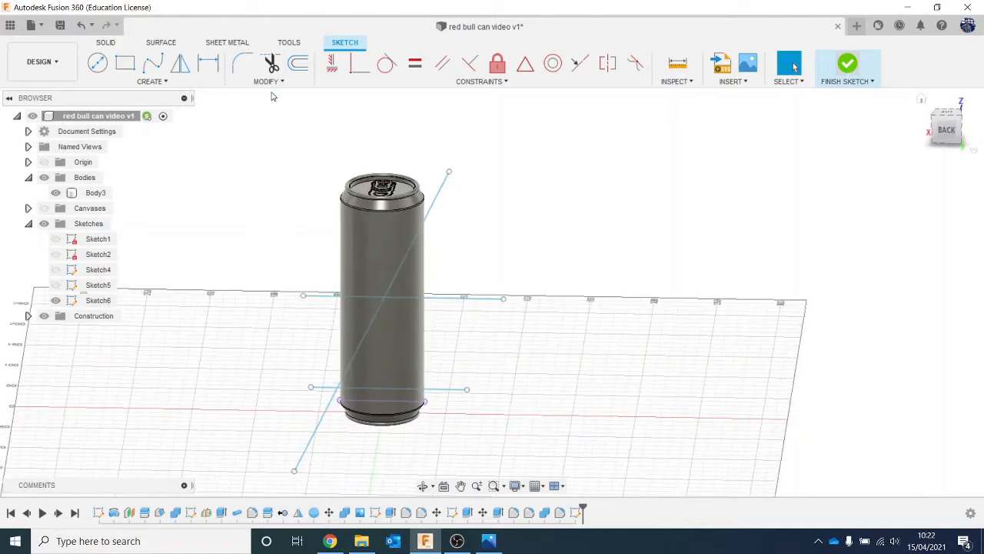
- Split the can's cylindrical side face with the lower horizontal sketch line using Split Face
{"action": "left_click", "coordinate": [356, 83]}
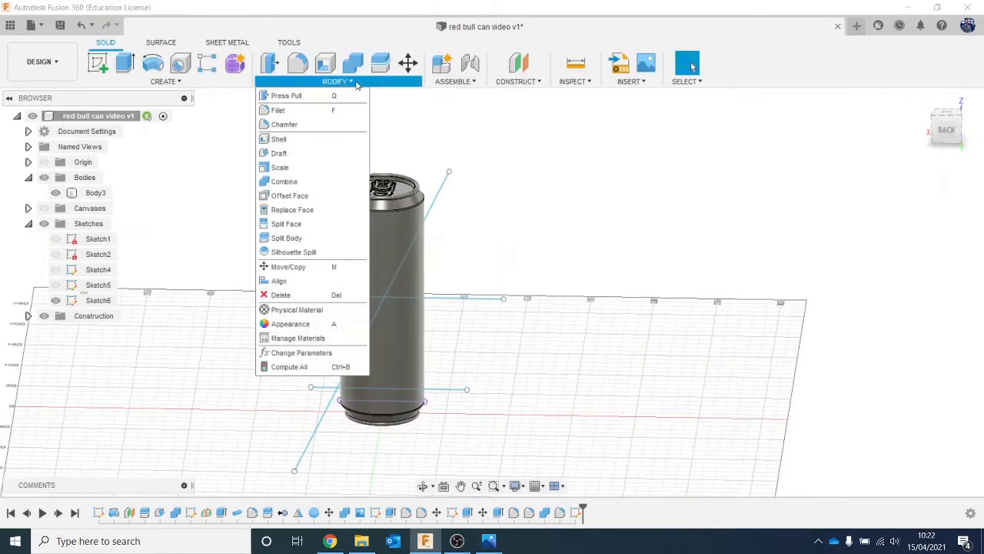
{"action": "left_click", "coordinate": [331, 225]}
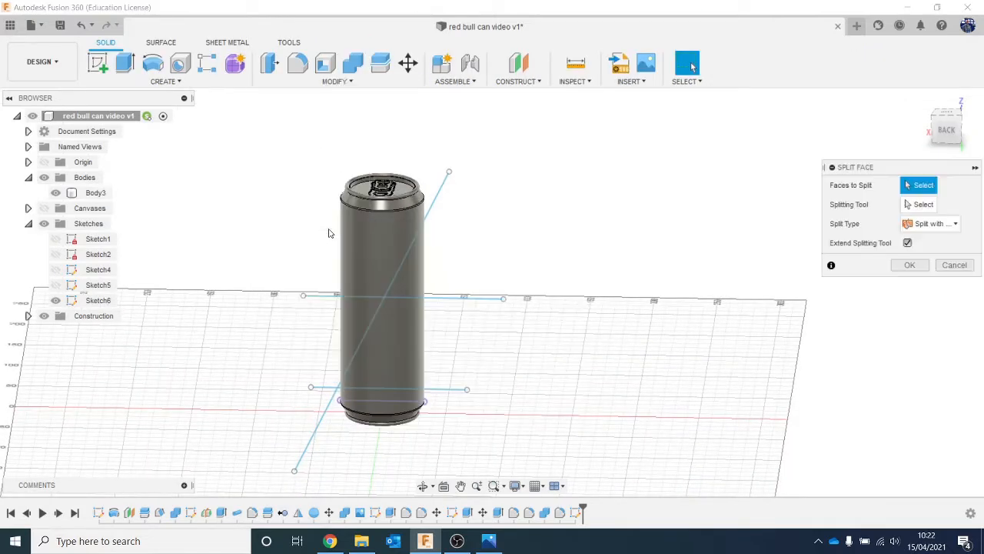
{"action": "left_click", "coordinate": [366, 258]}
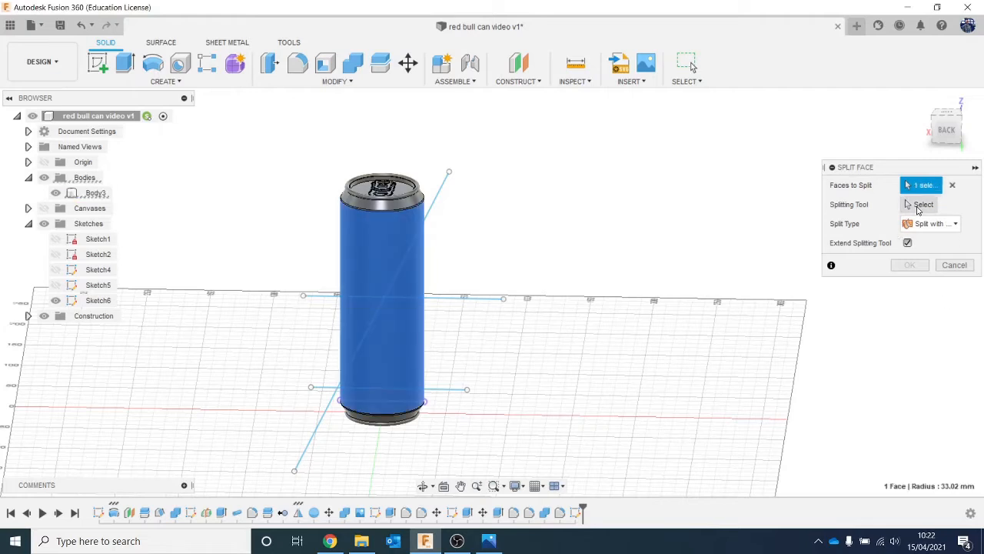
{"action": "left_click", "coordinate": [455, 391]}
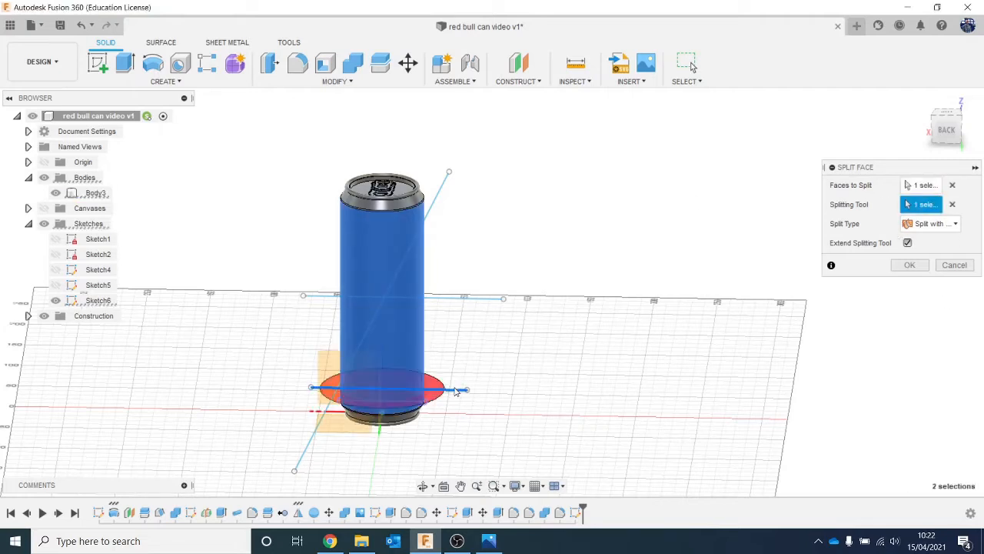
{"action": "left_click", "coordinate": [909, 264]}
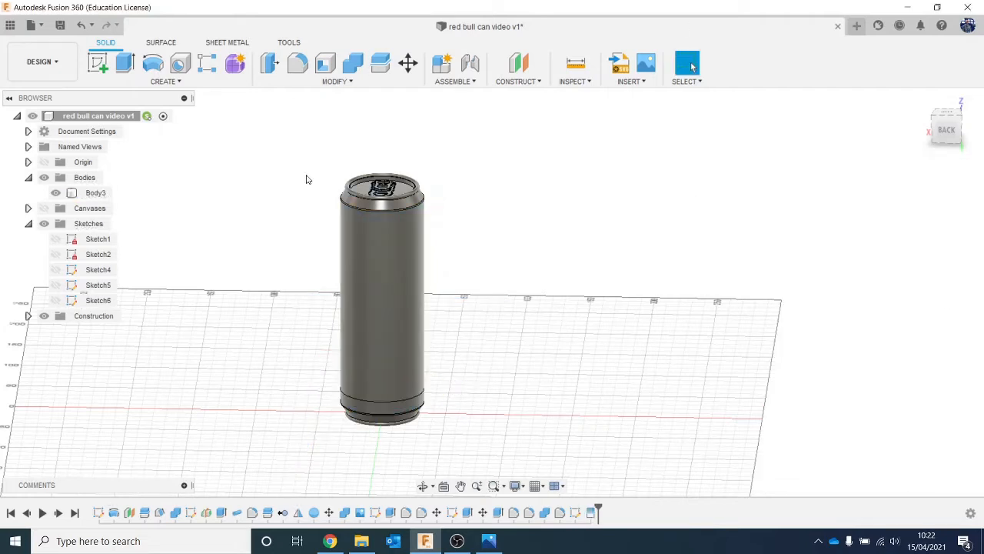
- Show the line sketch again and split the large side face above the base band with the middle horizontal line
{"action": "left_click", "coordinate": [55, 300]}
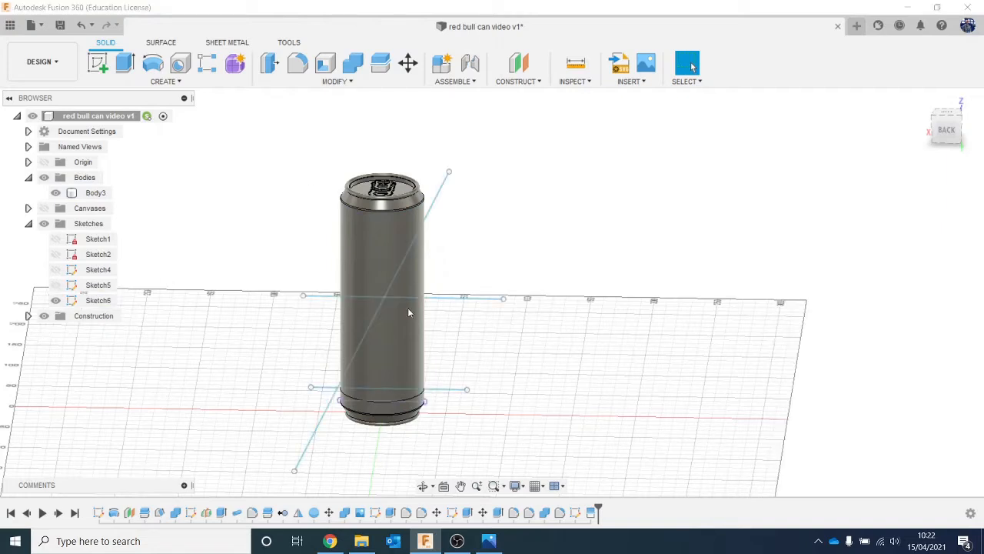
{"action": "left_click", "coordinate": [346, 84]}
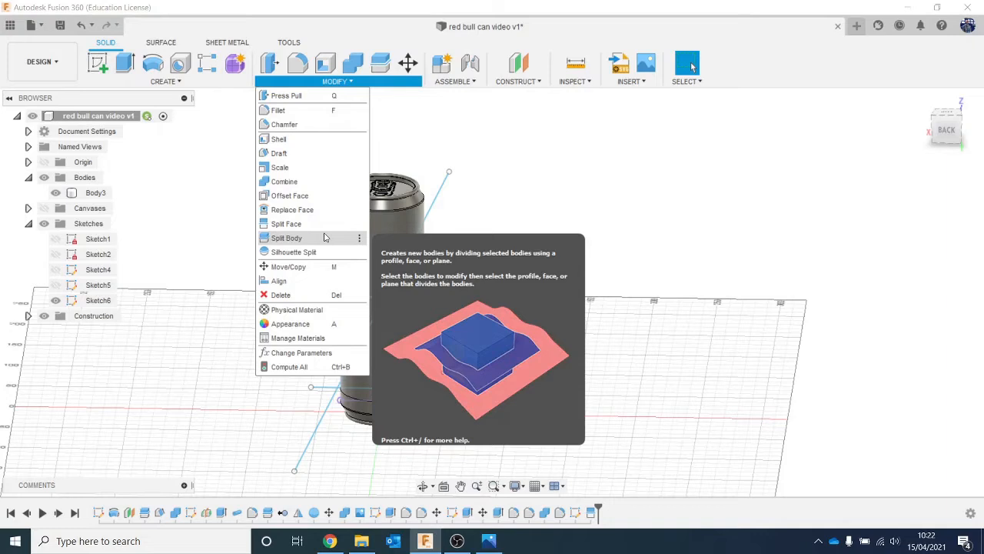
{"action": "left_click", "coordinate": [291, 224]}
{"action": "left_click", "coordinate": [382, 308]}
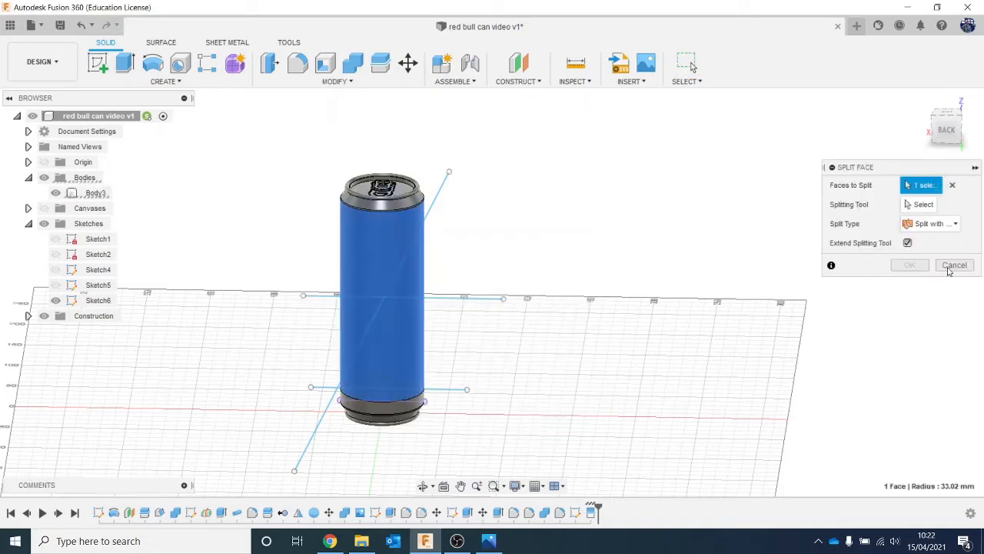
{"action": "left_click", "coordinate": [921, 204]}
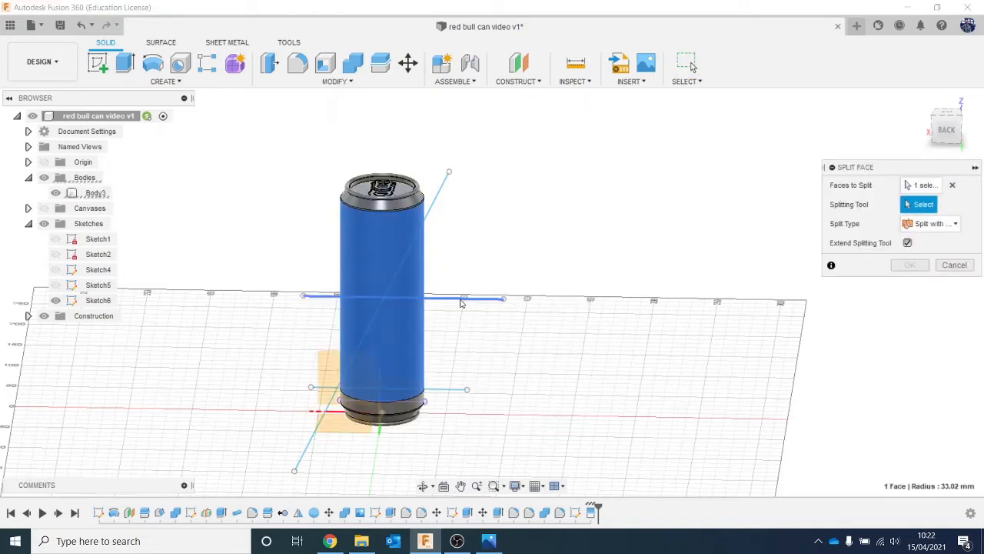
{"action": "left_click", "coordinate": [461, 303]}
{"action": "left_click", "coordinate": [908, 266]}
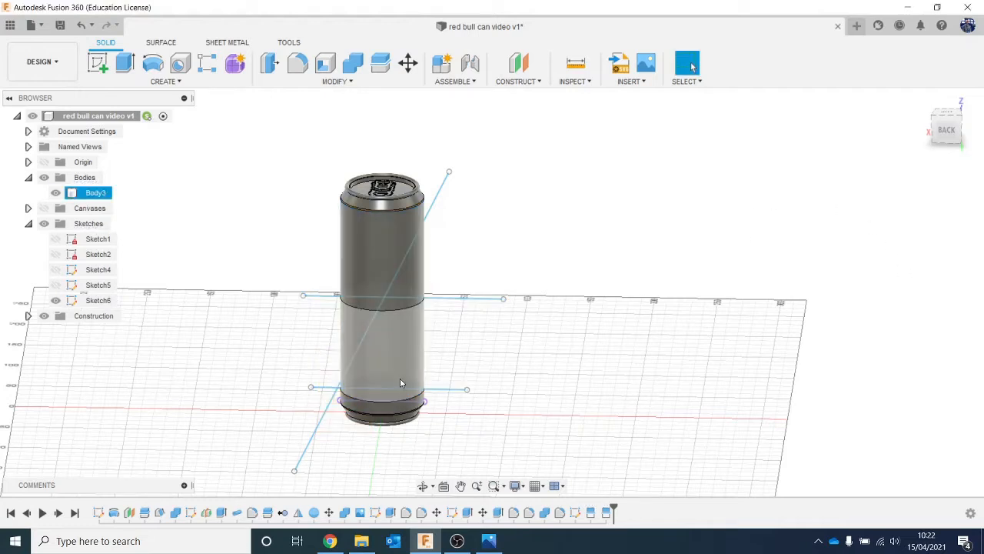
- Split both the upper and middle side faces of the can with the diagonal sketch line
{"action": "left_click", "coordinate": [335, 81]}
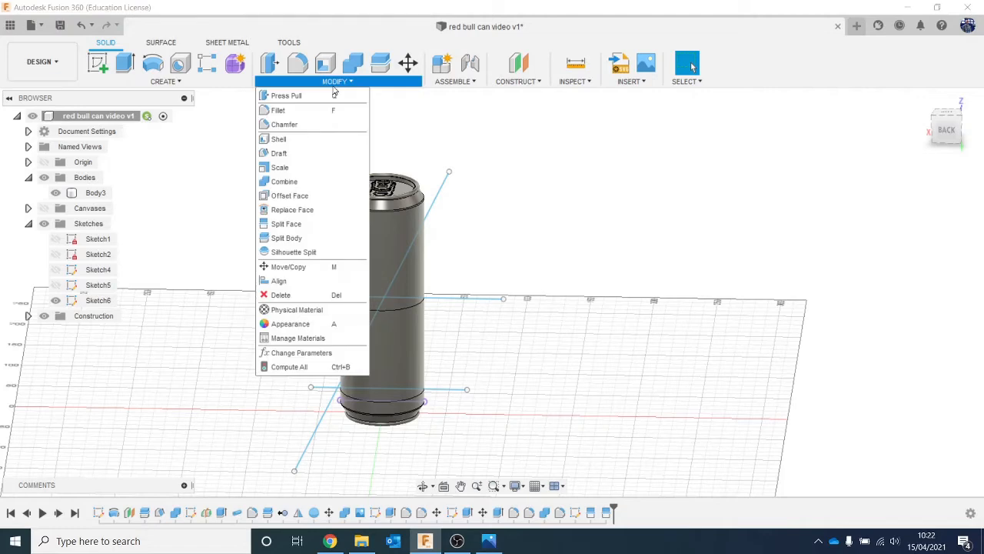
{"action": "left_click", "coordinate": [343, 225]}
{"action": "left_click", "coordinate": [380, 246]}
{"action": "left_click", "coordinate": [402, 346]}
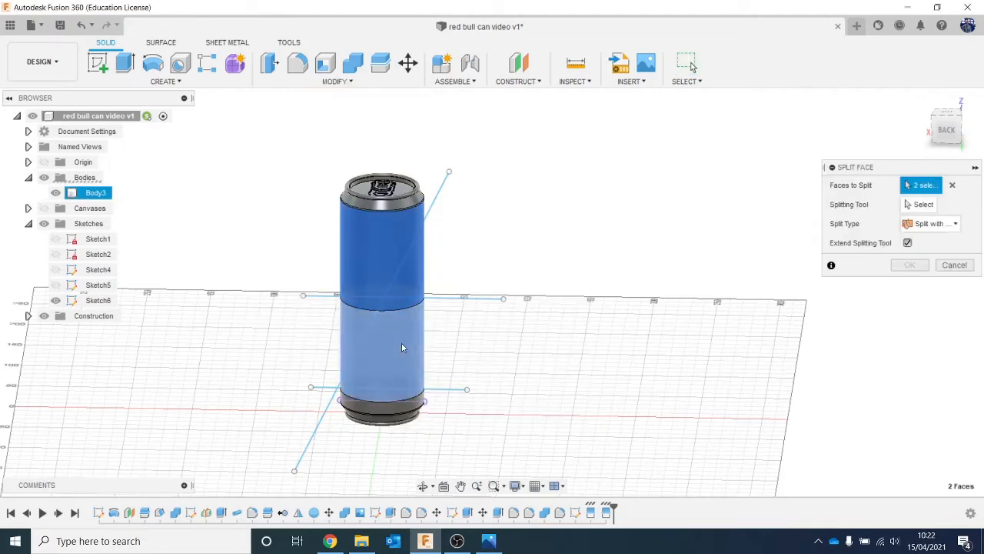
{"action": "left_click", "coordinate": [920, 205]}
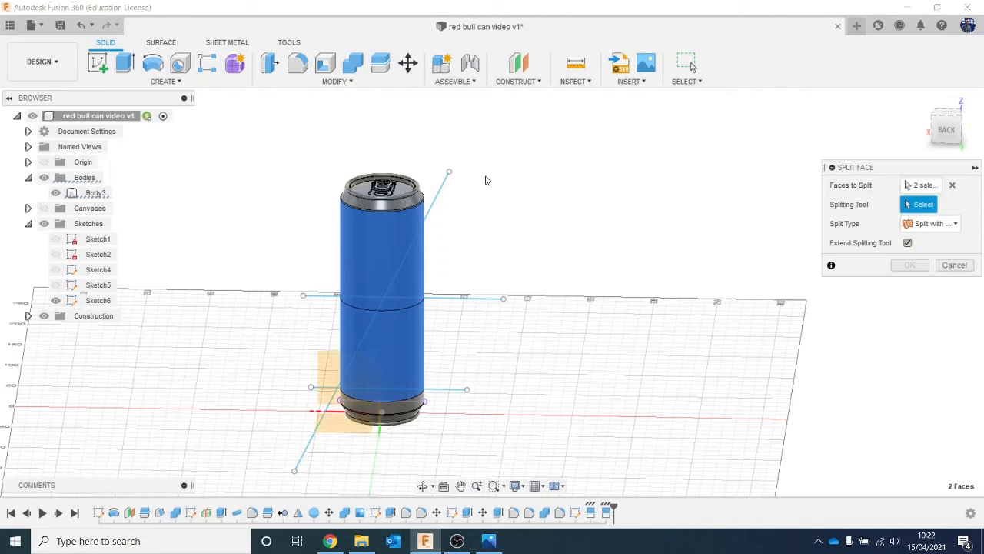
{"action": "left_click", "coordinate": [439, 198]}
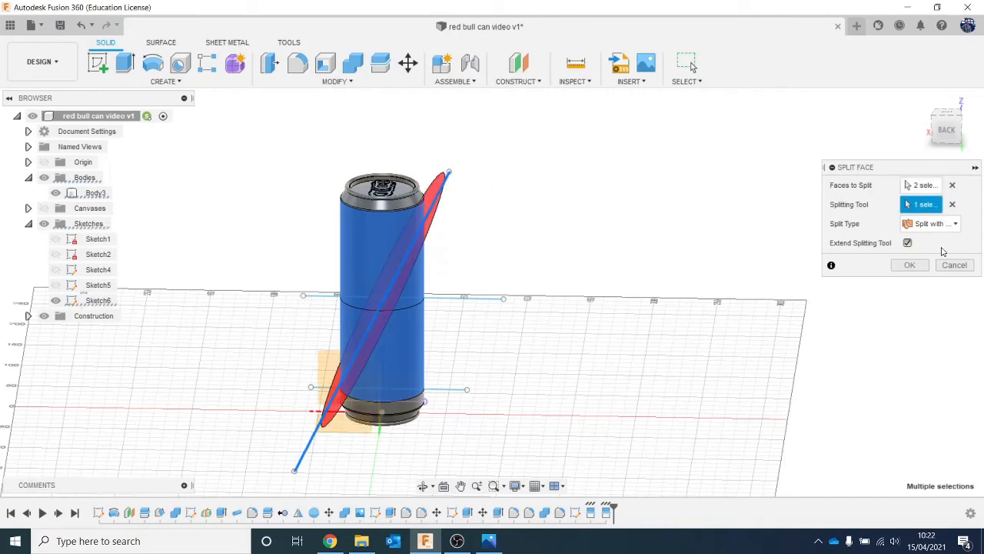
{"action": "left_click", "coordinate": [911, 265]}
- Pull the diagonal line's upper end point further up so the diagonal split starts just below the can's shoulder
{"action": "left_click", "coordinate": [950, 130]}
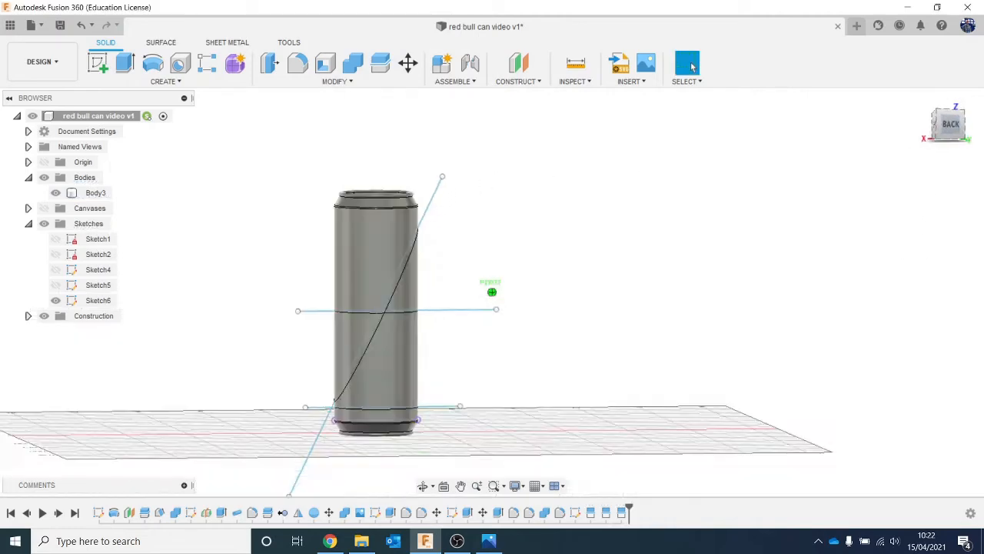
{"action": "left_click_drag", "start_coordinate": [949, 130], "coordinate": [930, 123]}
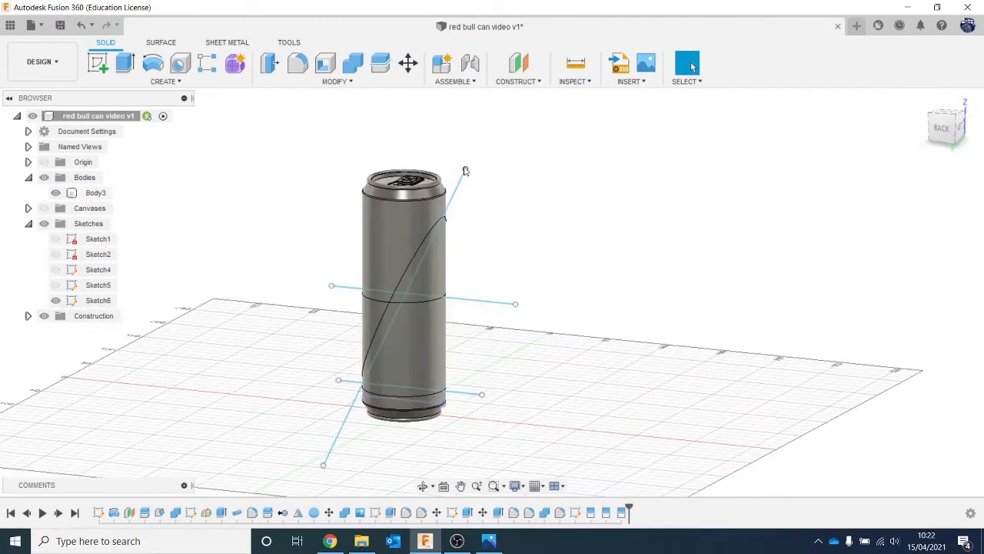
{"action": "left_click_drag", "start_coordinate": [465, 171], "coordinate": [464, 161]}
{"action": "scroll", "coordinate": [475, 192], "scroll_direction": "up", "scroll_amount": 3}
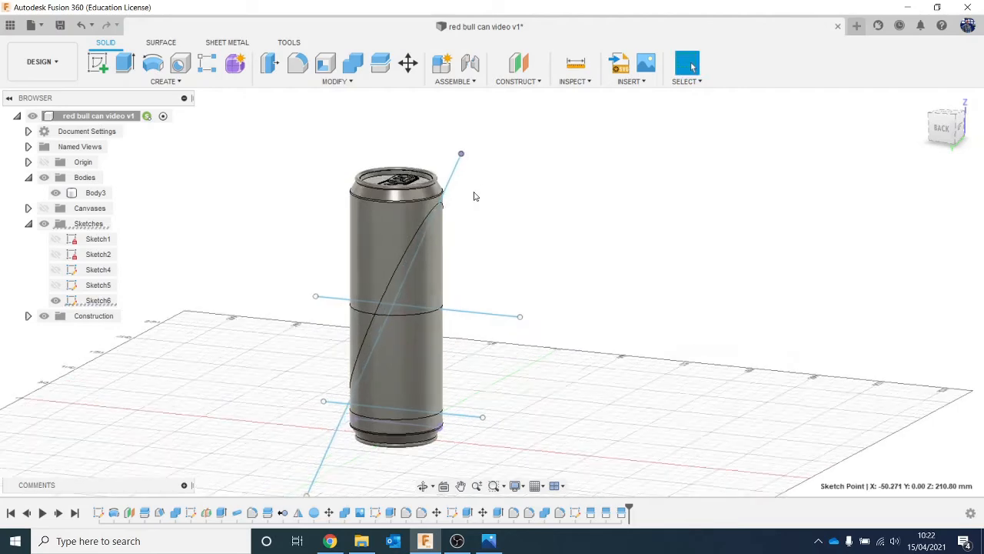
{"action": "left_click_drag", "start_coordinate": [457, 143], "coordinate": [457, 135]}
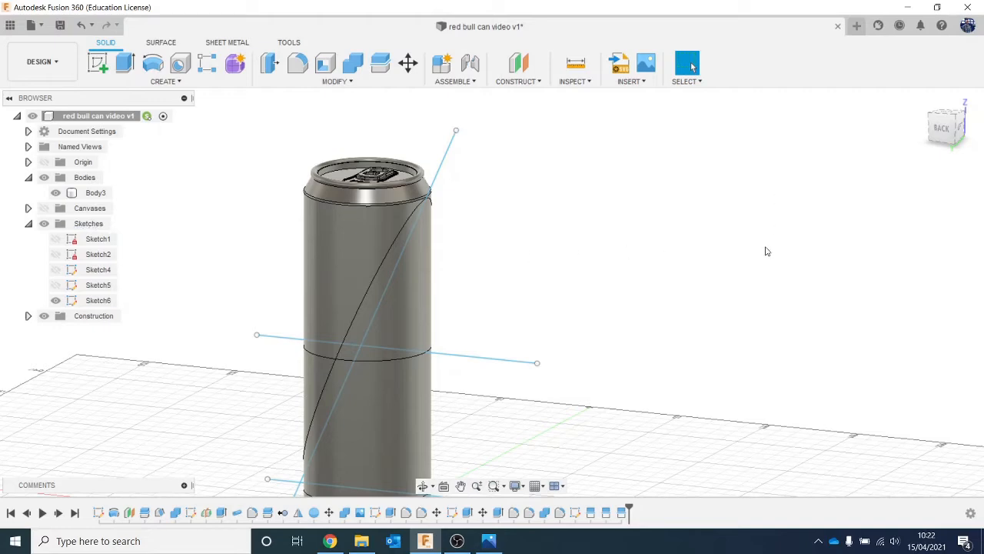
{"action": "scroll", "coordinate": [768, 251], "scroll_direction": "down", "scroll_amount": 3}
- Move the diagonal line's lower end point to about X 63.7, Z -62.4 mm and hide the line sketch
{"action": "left_click_drag", "start_coordinate": [943, 131], "coordinate": [962, 132]}
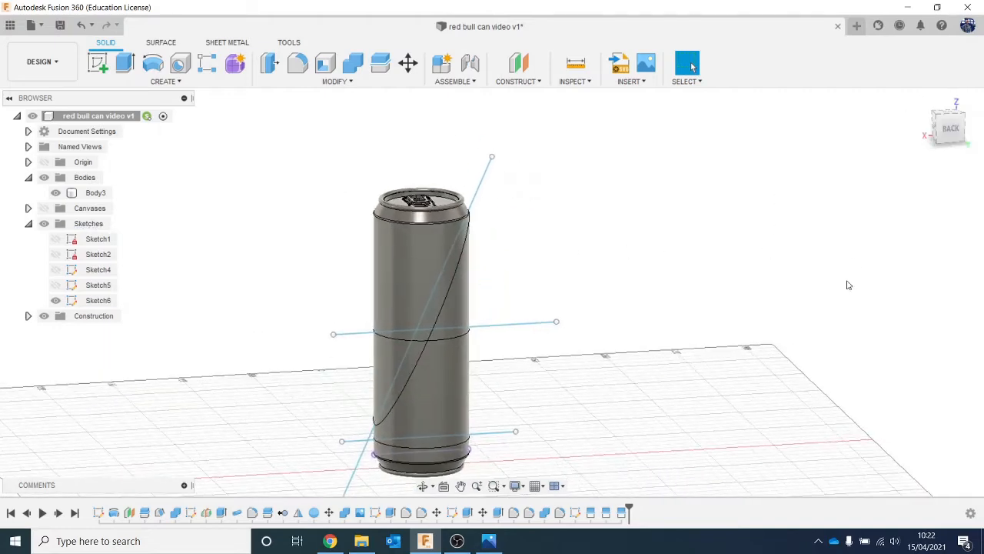
{"action": "scroll", "coordinate": [769, 338], "scroll_direction": "down", "scroll_amount": 1}
{"action": "middle_click_drag", "start_coordinate": [608, 452], "coordinate": [574, 352]}
{"action": "left_click_drag", "start_coordinate": [338, 420], "coordinate": [344, 436]}
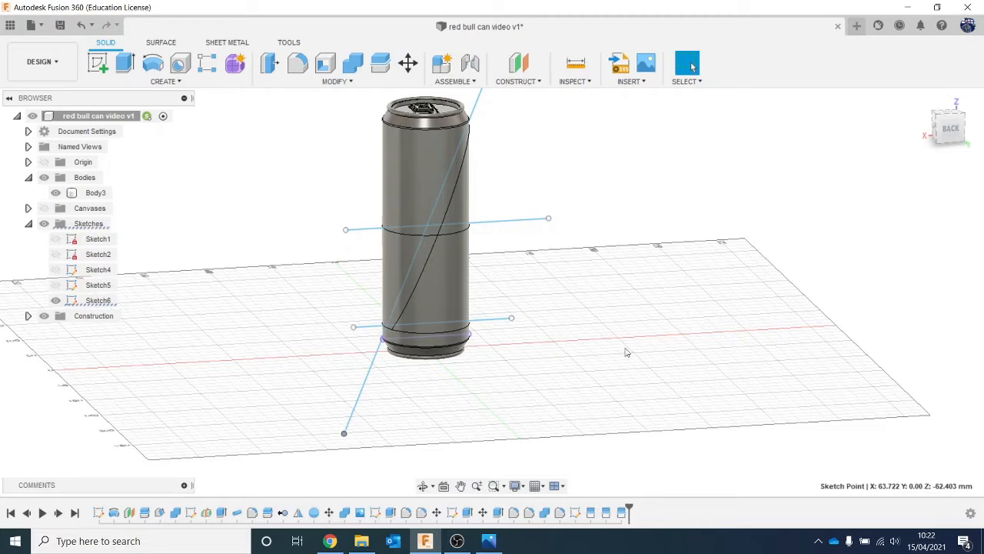
{"action": "left_click_drag", "start_coordinate": [949, 120], "coordinate": [887, 146]}
{"action": "middle_click_drag", "start_coordinate": [789, 193], "coordinate": [734, 283]}
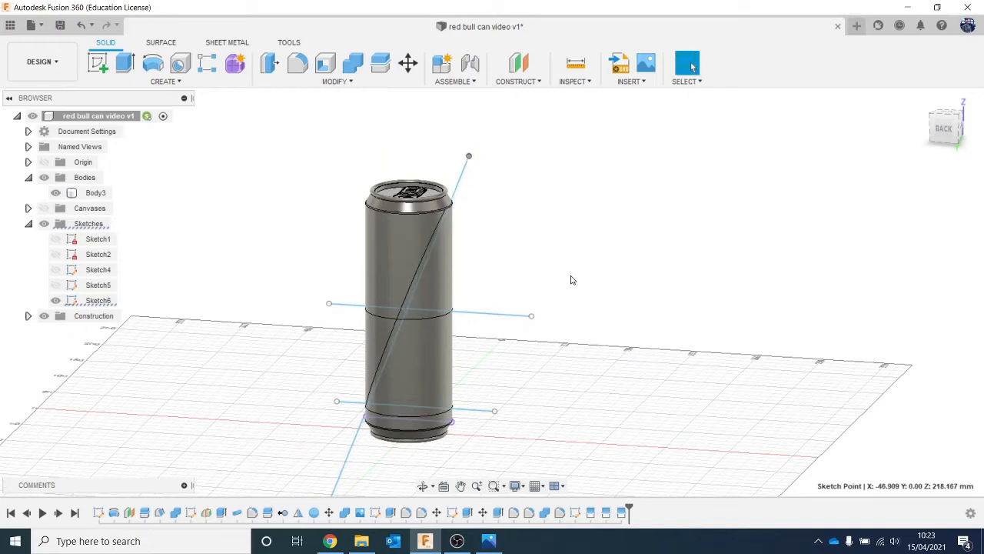
{"action": "left_click", "coordinate": [55, 299]}
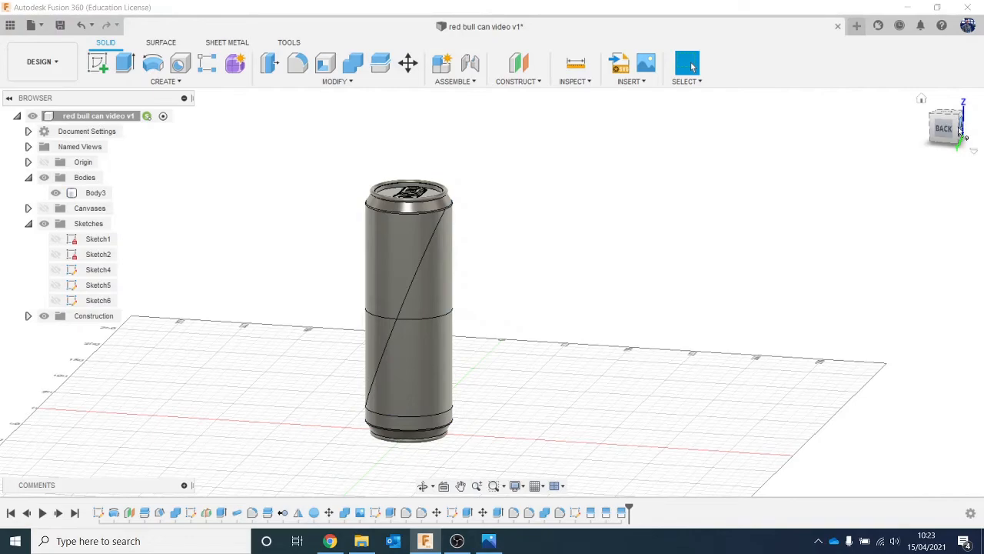
- Open the Appearance settings, move the dialog clear of the can's side and enlarge it to show more library folders
{"action": "mouse_move", "coordinate": [955, 131]}
{"action": "left_mouse_down"}
{"action": "mouse_move", "coordinate": [981, 130]}
{"action": "mouse_move", "coordinate": [963, 121]}
{"action": "mouse_move", "coordinate": [954, 136]}
{"action": "left_mouse_up"}
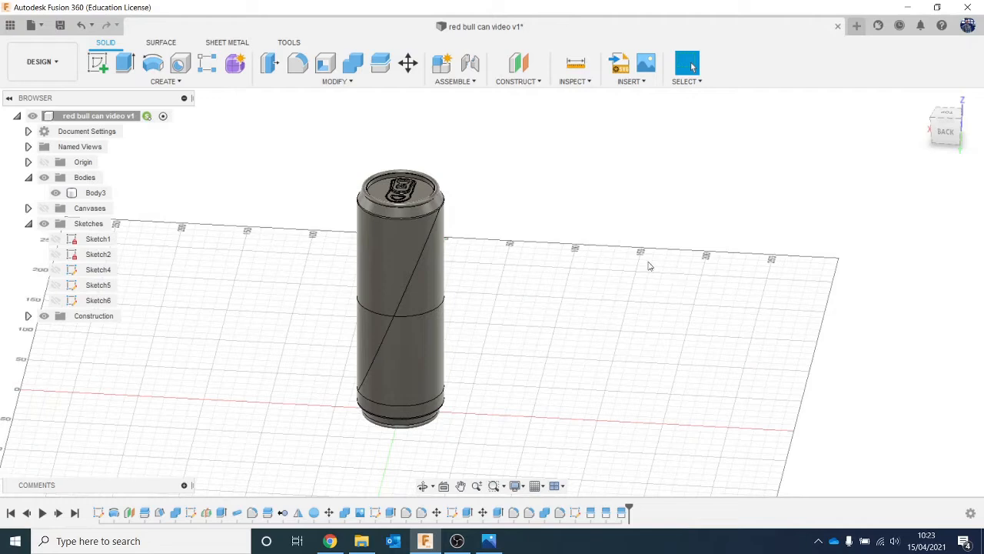
{"action": "key", "text": "a"}
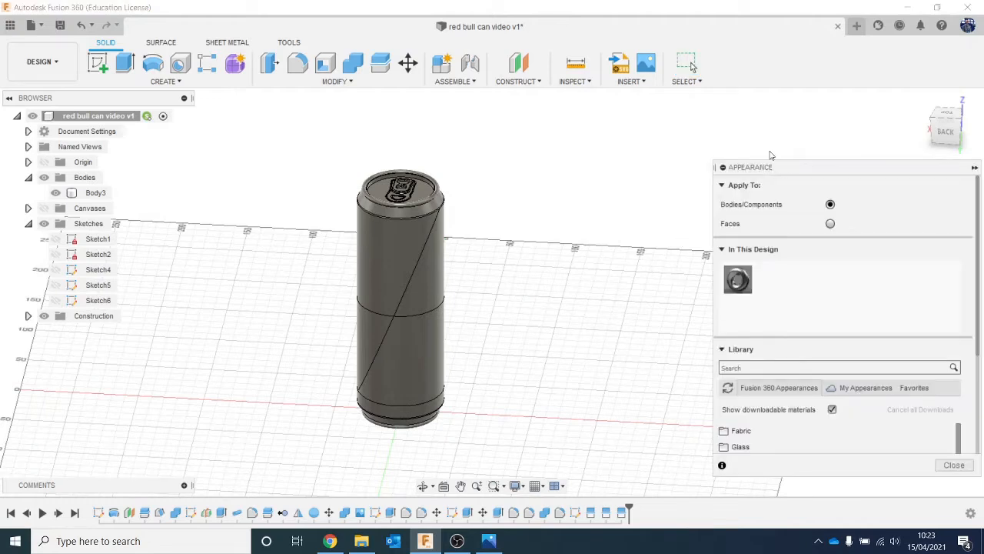
{"action": "left_click_drag", "start_coordinate": [786, 164], "coordinate": [680, 63]}
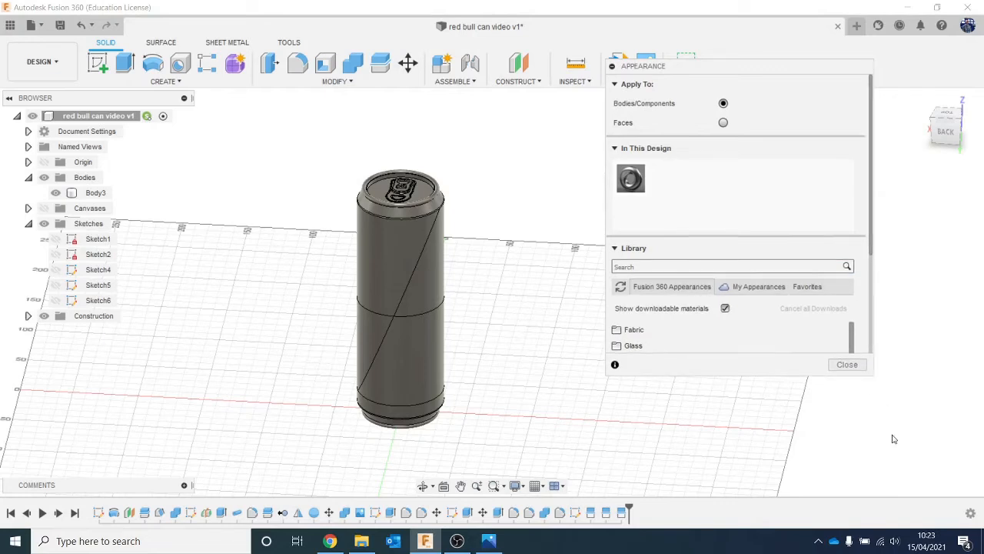
{"action": "left_click_drag", "start_coordinate": [872, 376], "coordinate": [904, 454]}
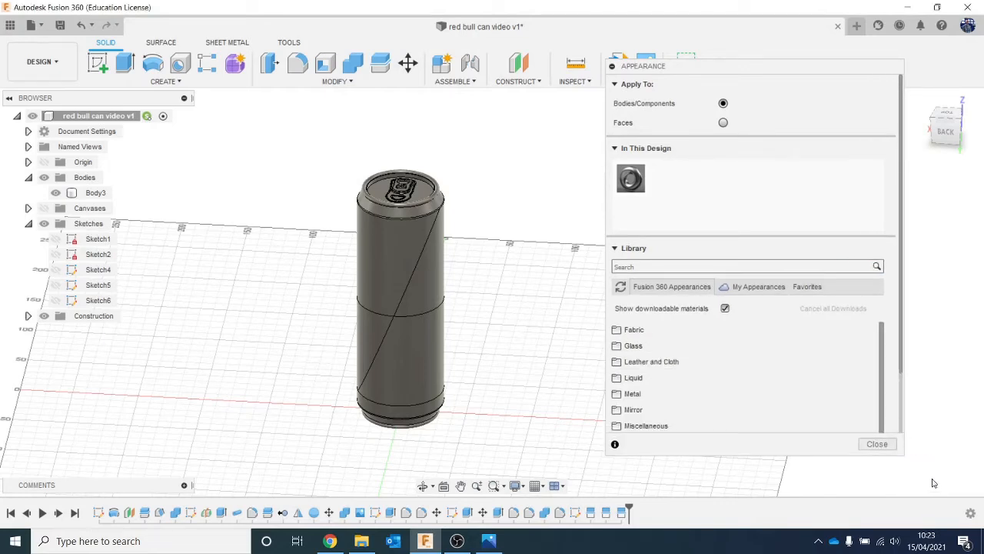
- Browse the Metal appearance library, including the Stainless finishes, for a suitable can material
{"action": "scroll", "coordinate": [786, 365], "scroll_direction": "down", "scroll_amount": 2}
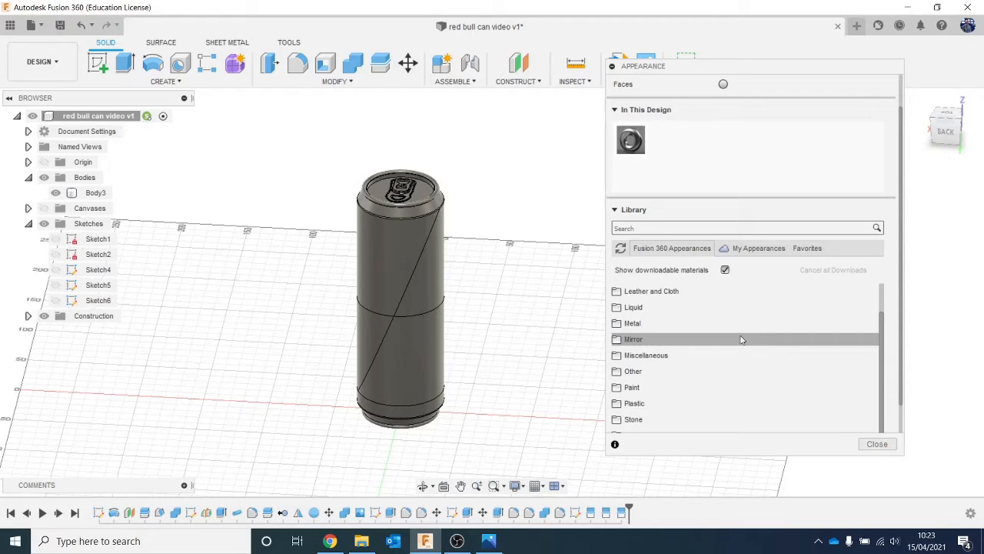
{"action": "left_click", "coordinate": [648, 324]}
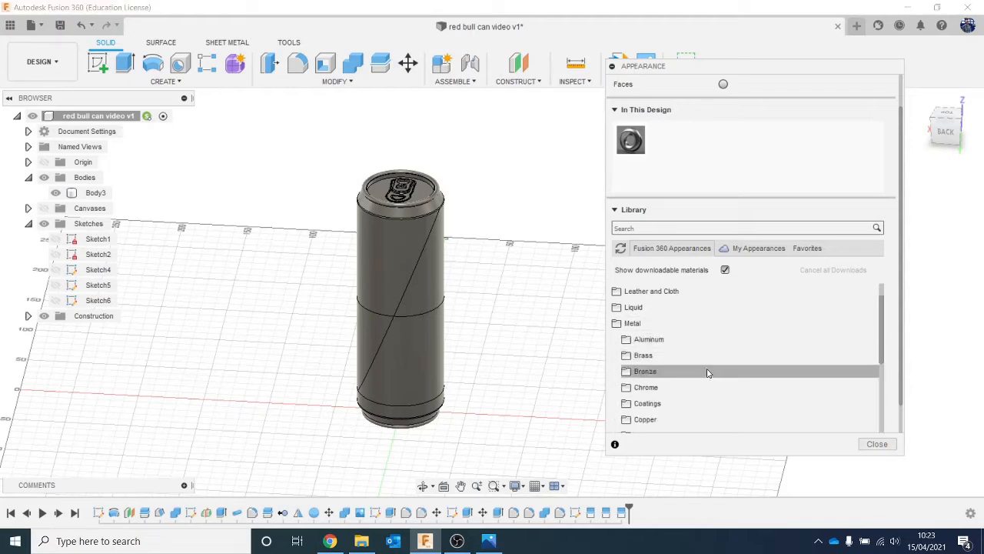
{"action": "scroll", "coordinate": [708, 367], "scroll_direction": "down", "scroll_amount": 5}
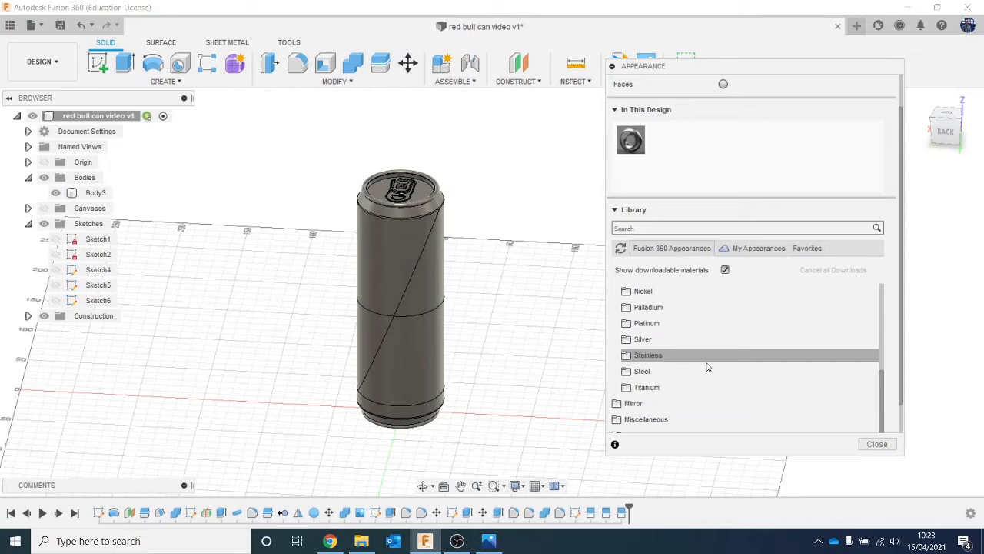
{"action": "left_click", "coordinate": [708, 366]}
{"action": "scroll", "coordinate": [708, 366], "scroll_direction": "down", "scroll_amount": 10}
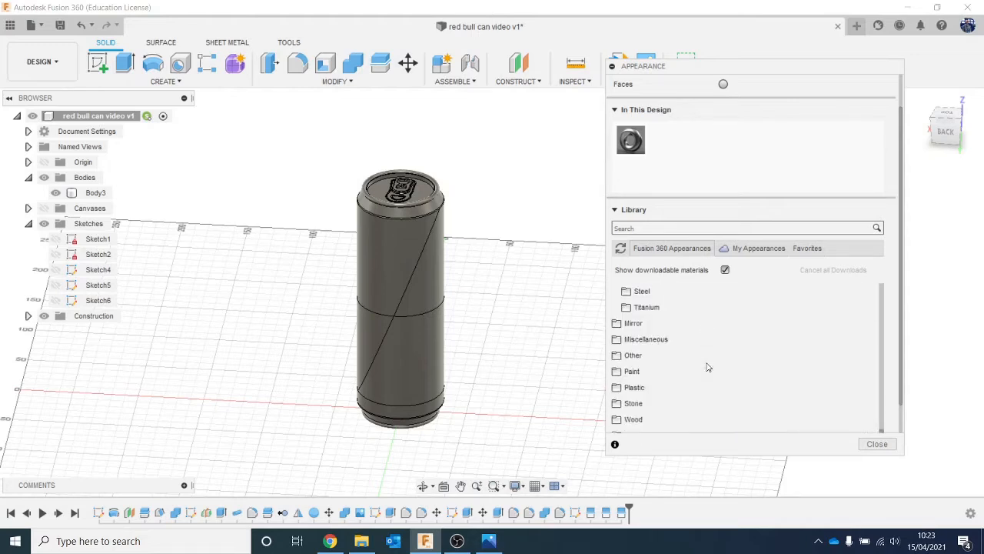
{"action": "scroll", "coordinate": [708, 367], "scroll_direction": "up", "scroll_amount": 5}
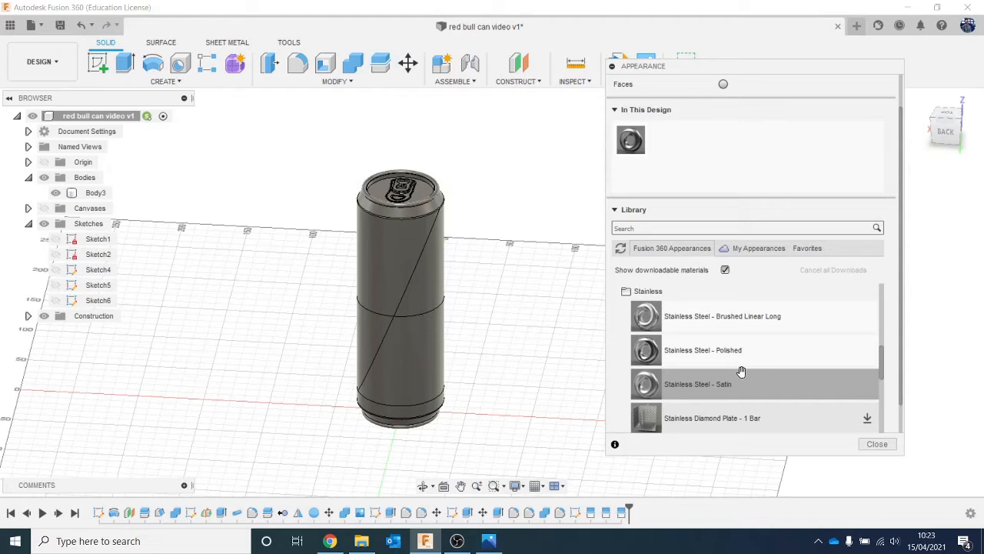
{"action": "scroll", "coordinate": [740, 371], "scroll_direction": "up", "scroll_amount": 5}
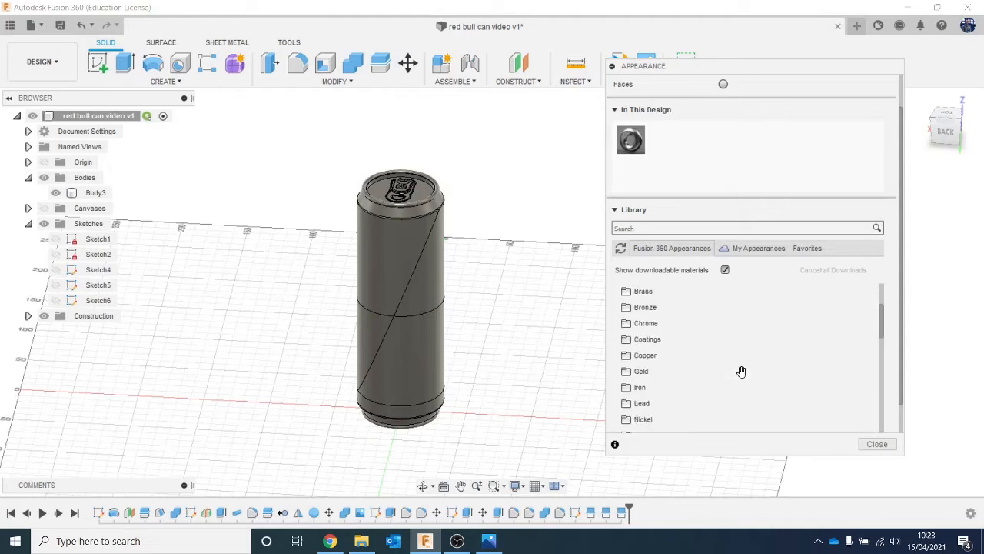
{"action": "scroll", "coordinate": [734, 364], "scroll_direction": "up", "scroll_amount": 1}
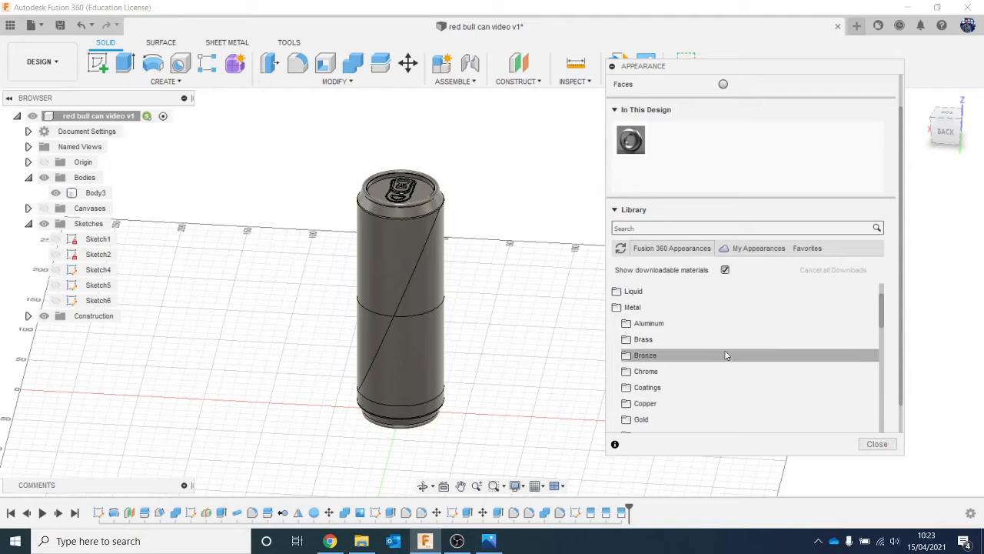
- Add the Coating - Black Oxide appearance from the metal coatings to the design and open it for editing
{"action": "left_click", "coordinate": [713, 388]}
{"action": "scroll", "coordinate": [738, 400], "scroll_direction": "down", "scroll_amount": 1}
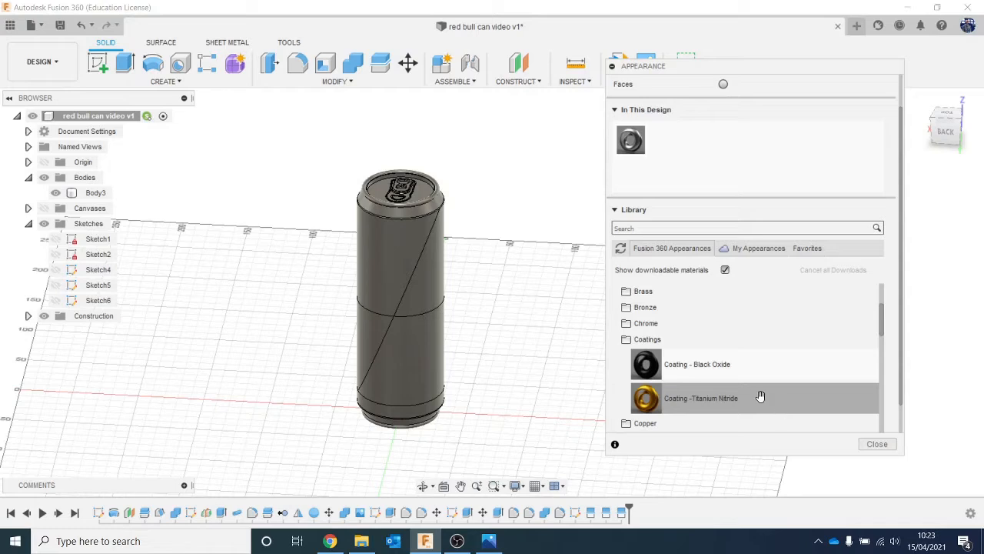
{"action": "left_click_drag", "start_coordinate": [738, 374], "coordinate": [663, 142]}
{"action": "double_click", "coordinate": [661, 144]}
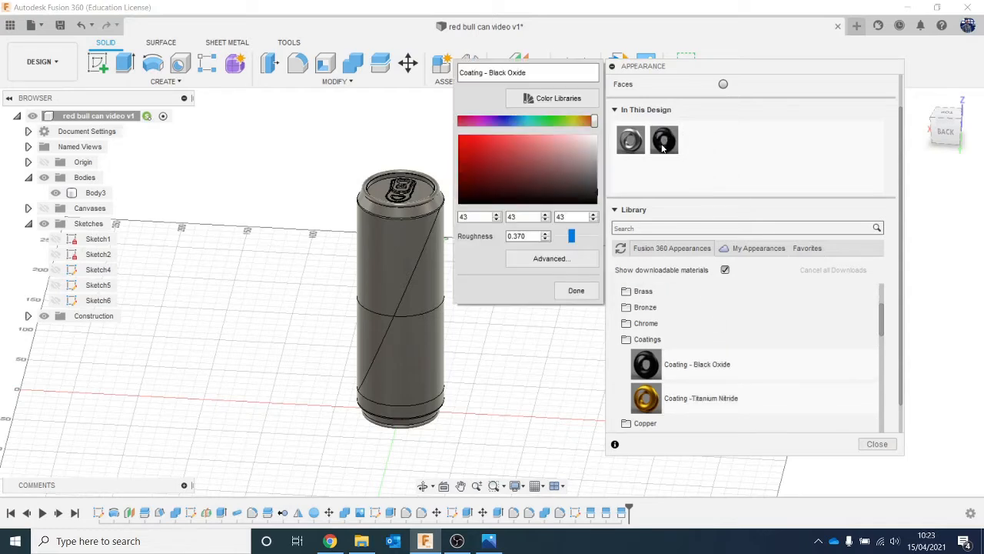
- Add the Coating - Titanium Nitride appearance to the design and recolour it blue (RGB 14, 60, 167) to suit the reference can
{"action": "left_click", "coordinate": [488, 541]}
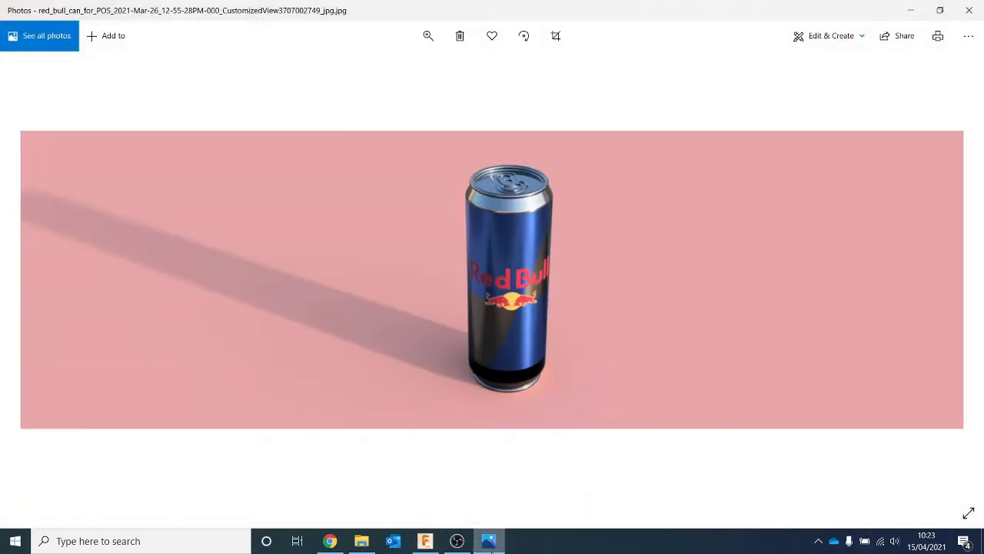
{"action": "key", "text": "alt+Tab"}
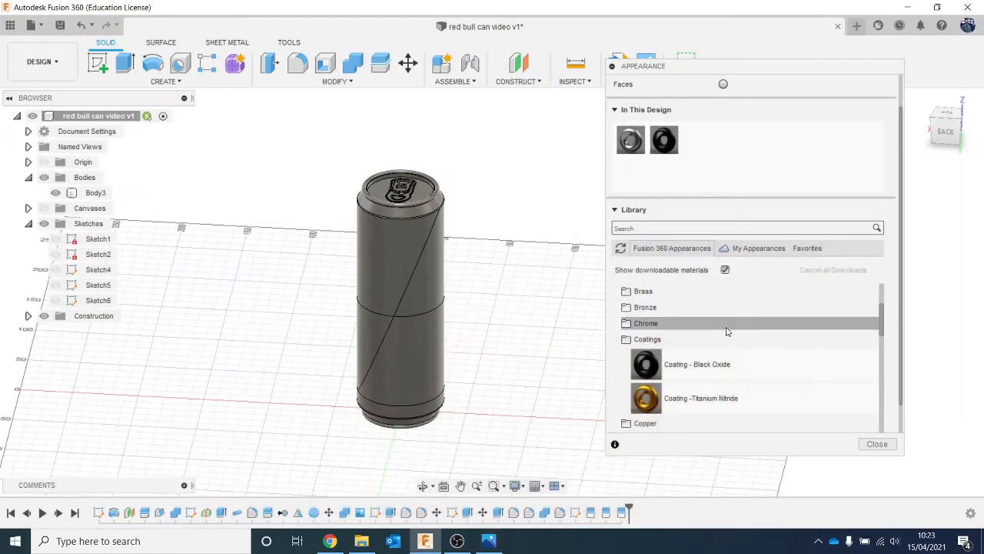
{"action": "left_click_drag", "start_coordinate": [758, 397], "coordinate": [699, 139]}
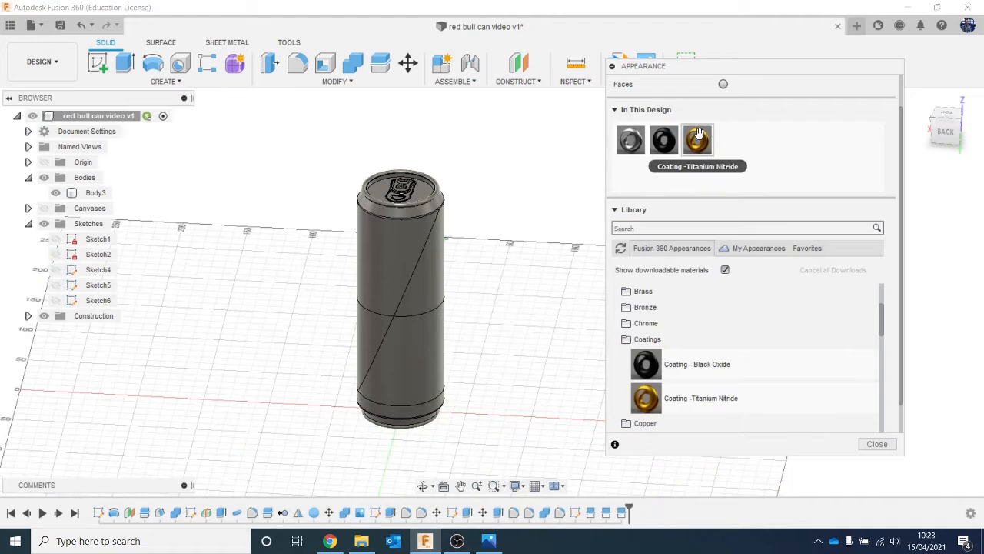
{"action": "double_click", "coordinate": [697, 139]}
{"action": "left_click", "coordinate": [506, 121]}
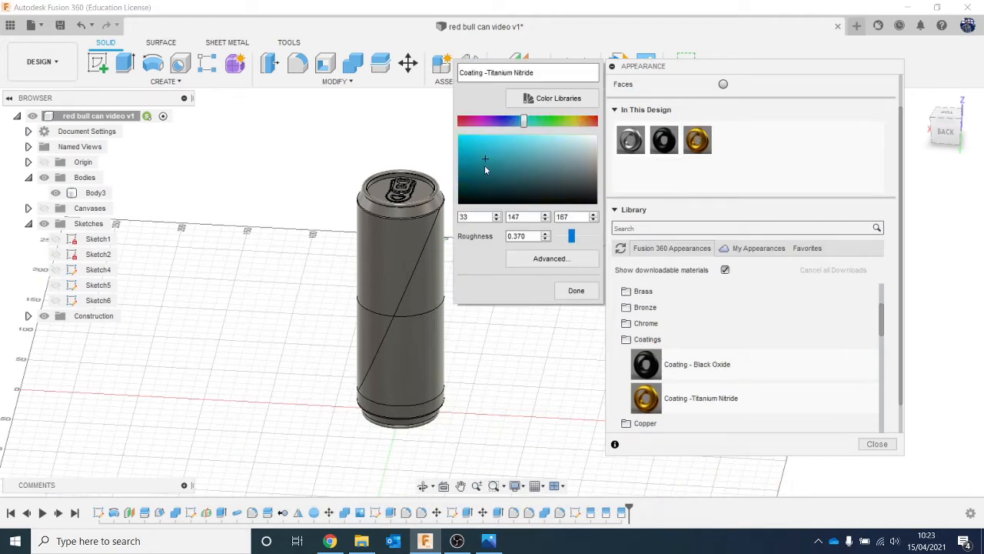
{"action": "left_click", "coordinate": [502, 122]}
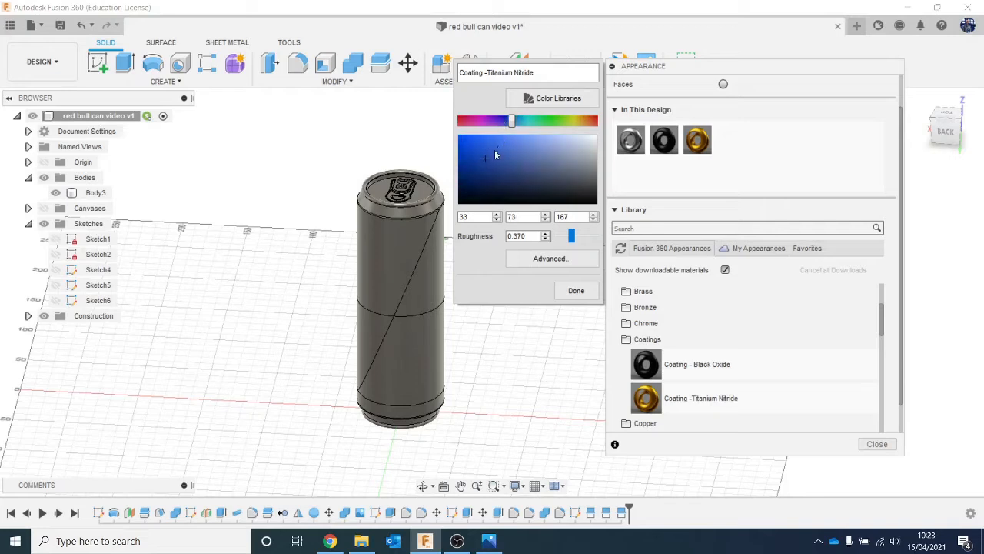
{"action": "left_click", "coordinate": [472, 157]}
{"action": "left_click", "coordinate": [569, 290]}
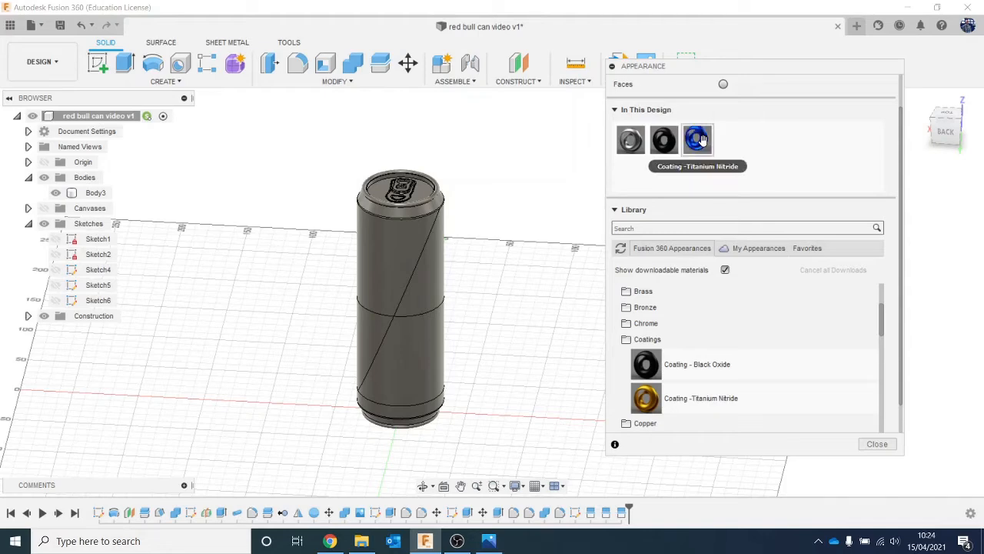
- Apply the blue coating to the upper-left and lower-right split side faces of the can, following the reference image
{"action": "left_click", "coordinate": [488, 541]}
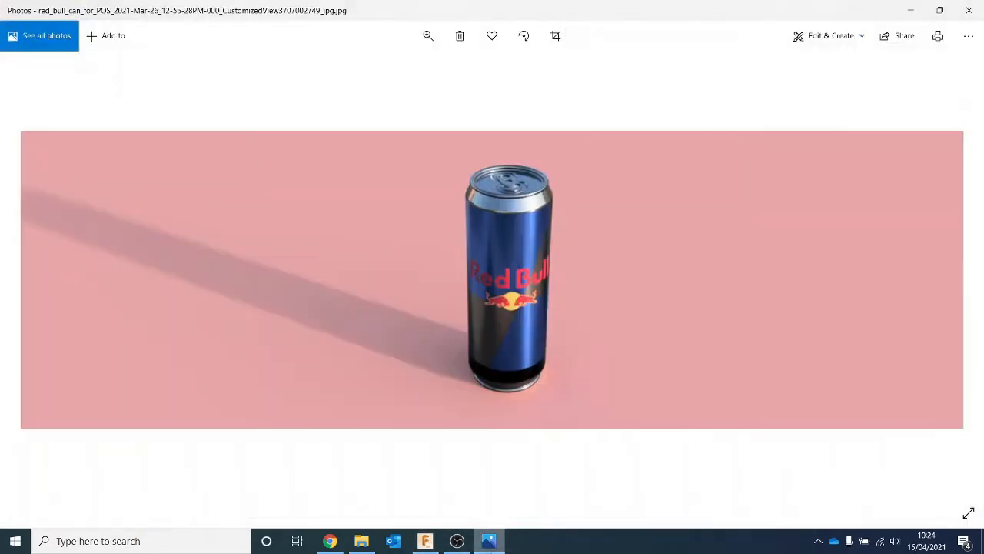
{"action": "left_click", "coordinate": [489, 542]}
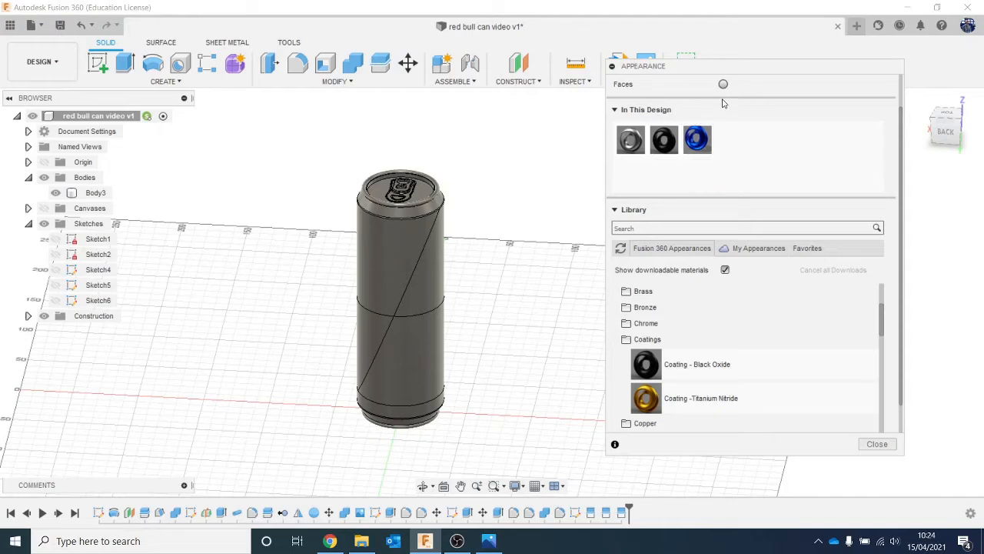
{"action": "left_click_drag", "start_coordinate": [697, 139], "coordinate": [397, 245]}
{"action": "left_click_drag", "start_coordinate": [697, 139], "coordinate": [419, 345]}
{"action": "mouse_move", "coordinate": [950, 133]}
{"action": "left_mouse_down"}
{"action": "mouse_move", "coordinate": [787, 114]}
{"action": "mouse_move", "coordinate": [910, 110]}
{"action": "mouse_move", "coordinate": [949, 136]}
{"action": "left_mouse_up"}
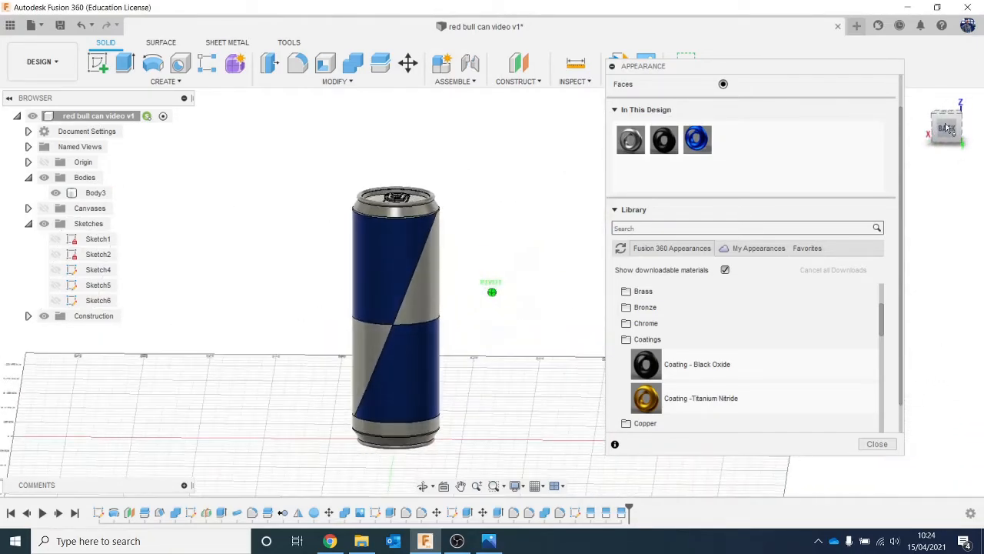
- Duplicate the blue coating, recolour the copy grey (RGB 109, 109, 110) and apply it to the other two split side faces
{"action": "left_click", "coordinate": [489, 540]}
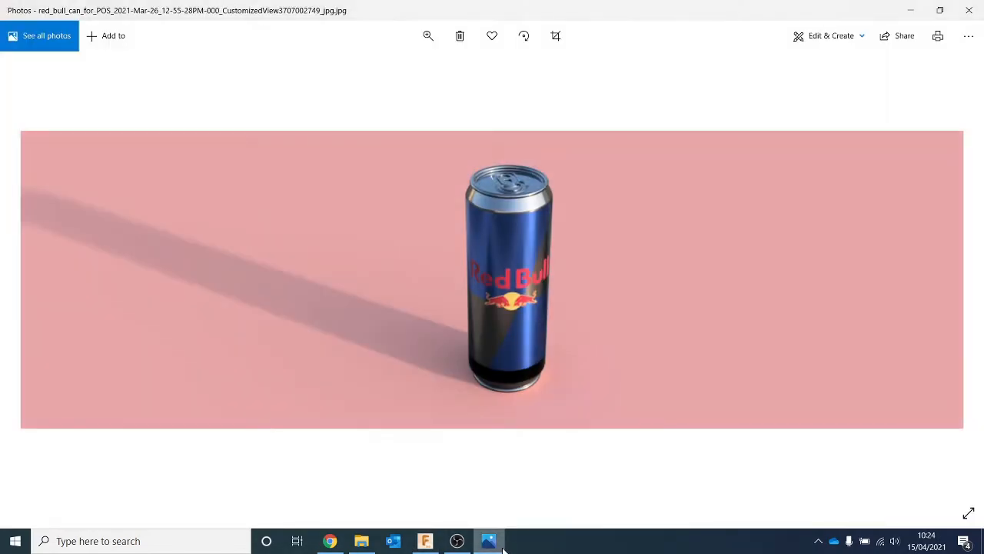
{"action": "left_click", "coordinate": [502, 546]}
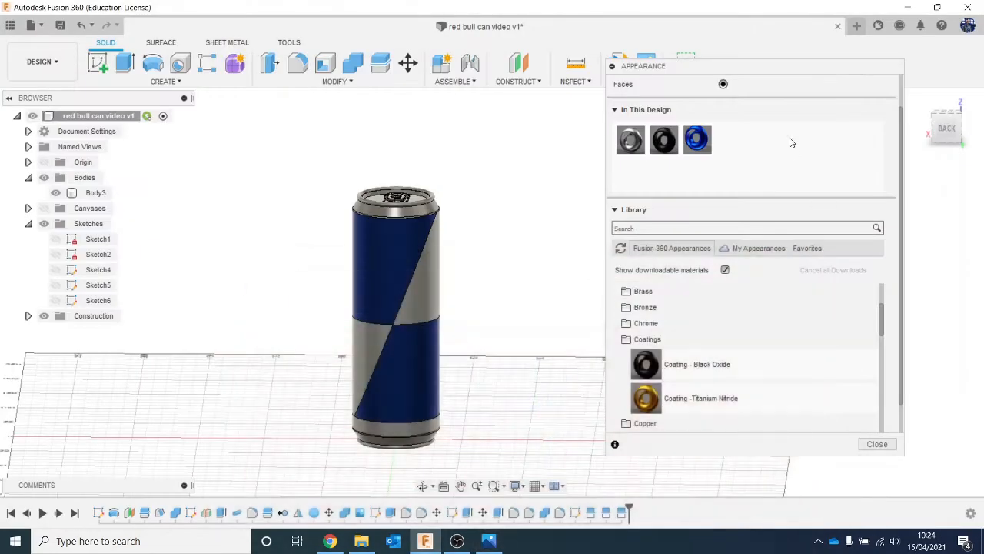
{"action": "right_click", "coordinate": [697, 154]}
{"action": "left_click", "coordinate": [734, 174]}
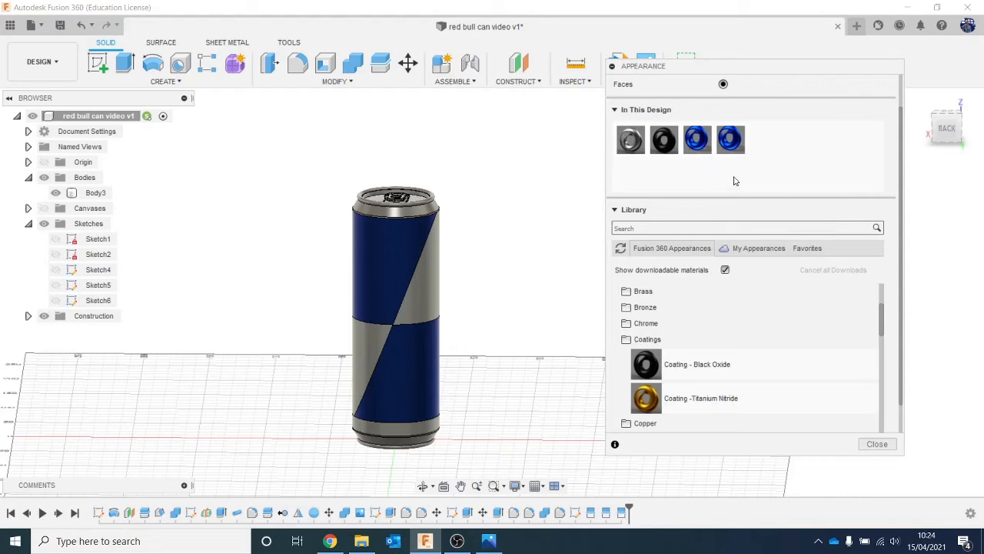
{"action": "double_click", "coordinate": [733, 143]}
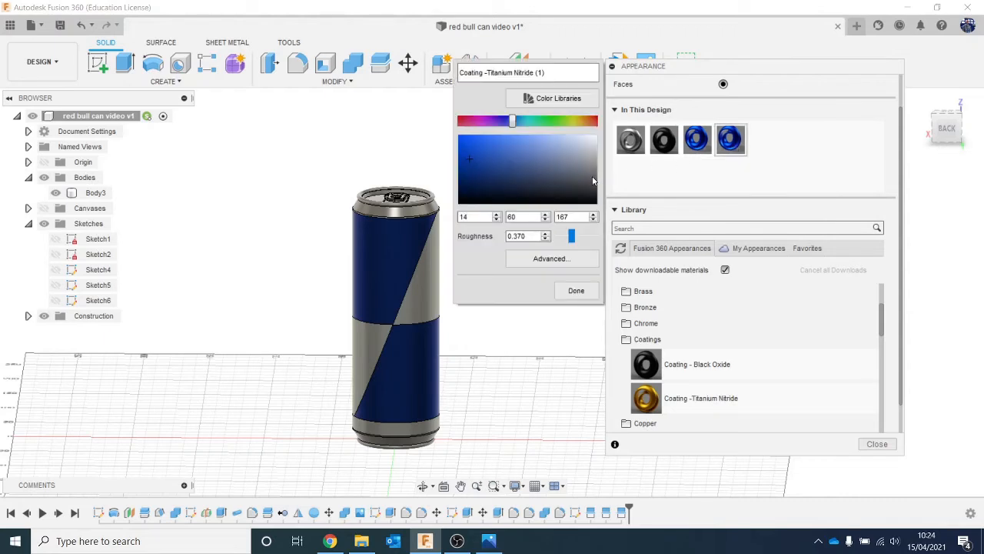
{"action": "left_click", "coordinate": [577, 290]}
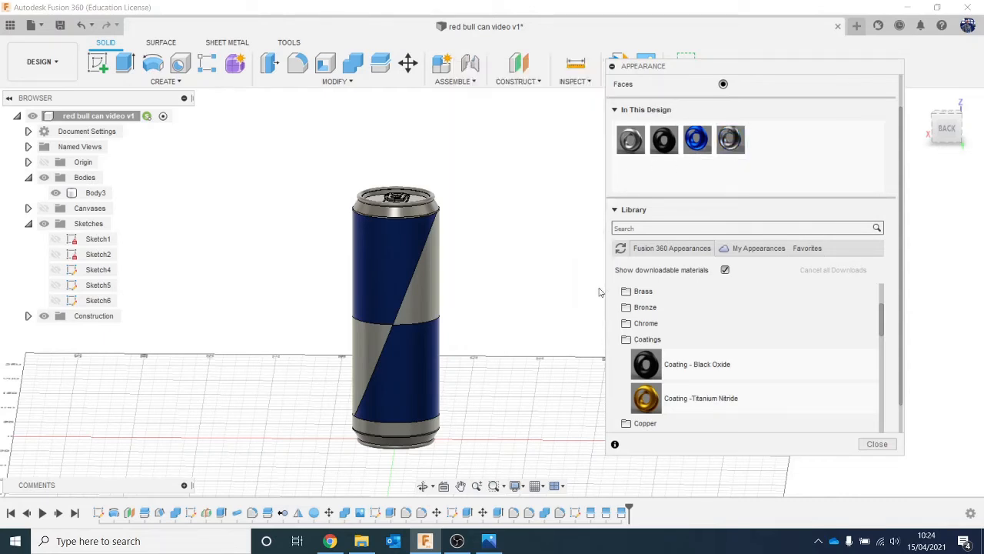
{"action": "left_click_drag", "start_coordinate": [730, 140], "coordinate": [422, 288]}
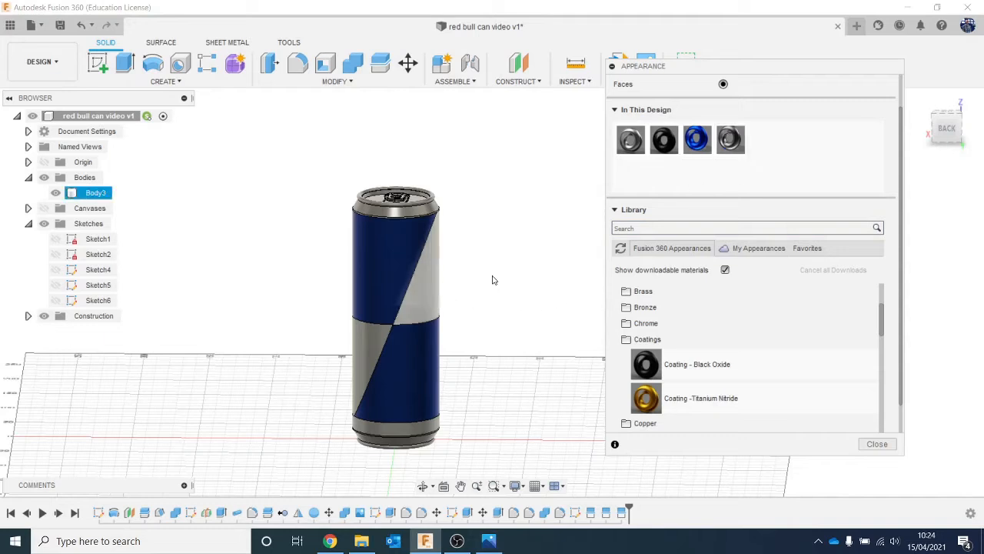
{"action": "left_click_drag", "start_coordinate": [730, 139], "coordinate": [370, 347]}
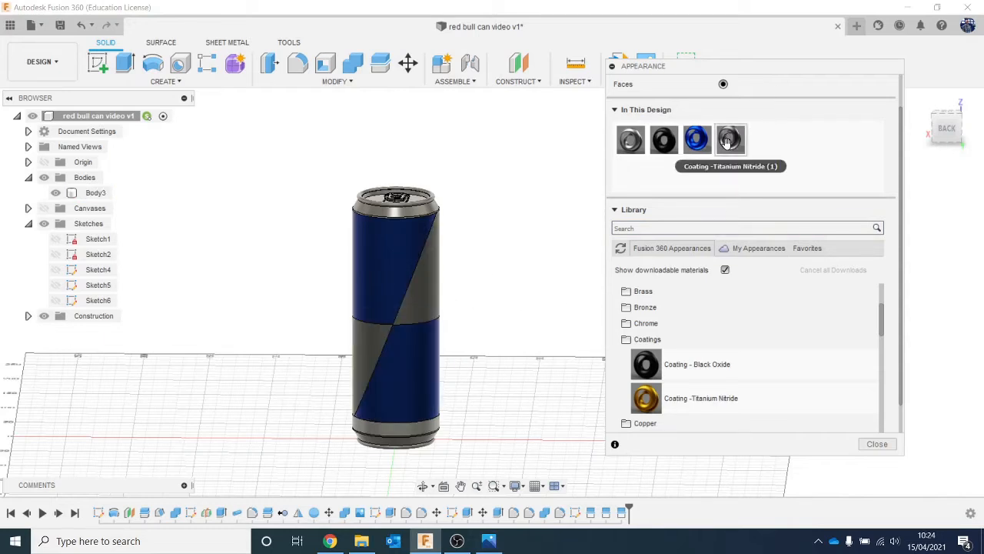
- Duplicate the grey coating, recolour the copy black and apply it to the narrow band near the can's base
{"action": "right_click", "coordinate": [728, 142]}
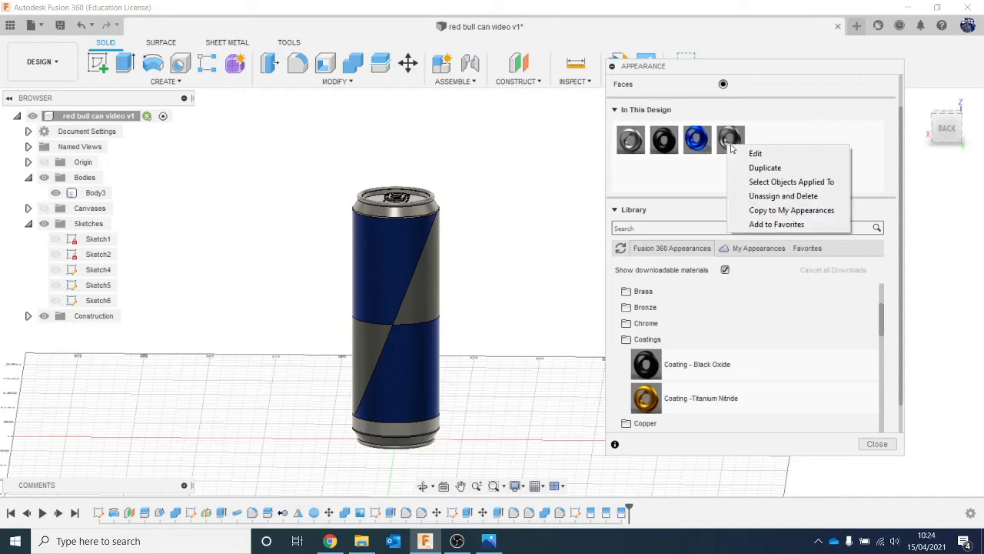
{"action": "left_click", "coordinate": [769, 169]}
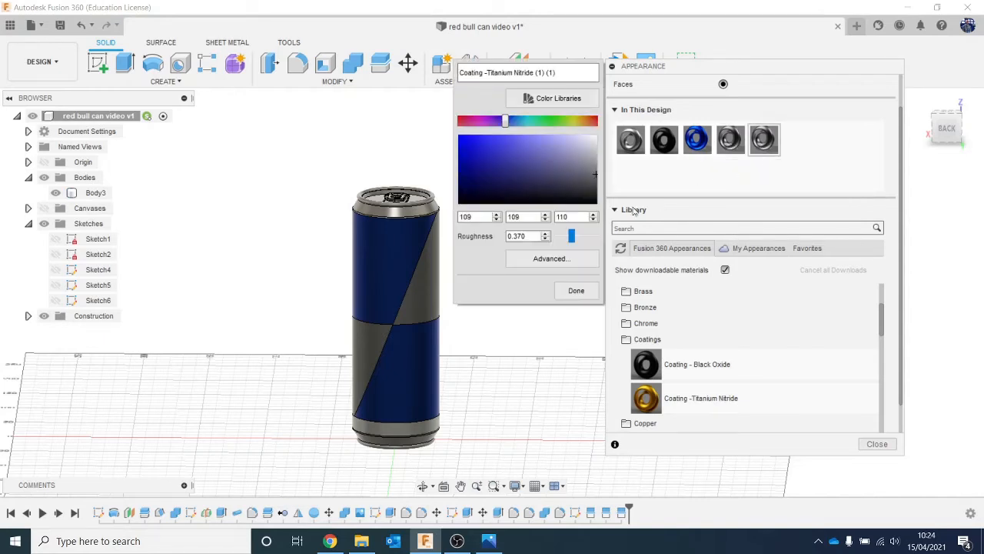
{"action": "left_click", "coordinate": [583, 290]}
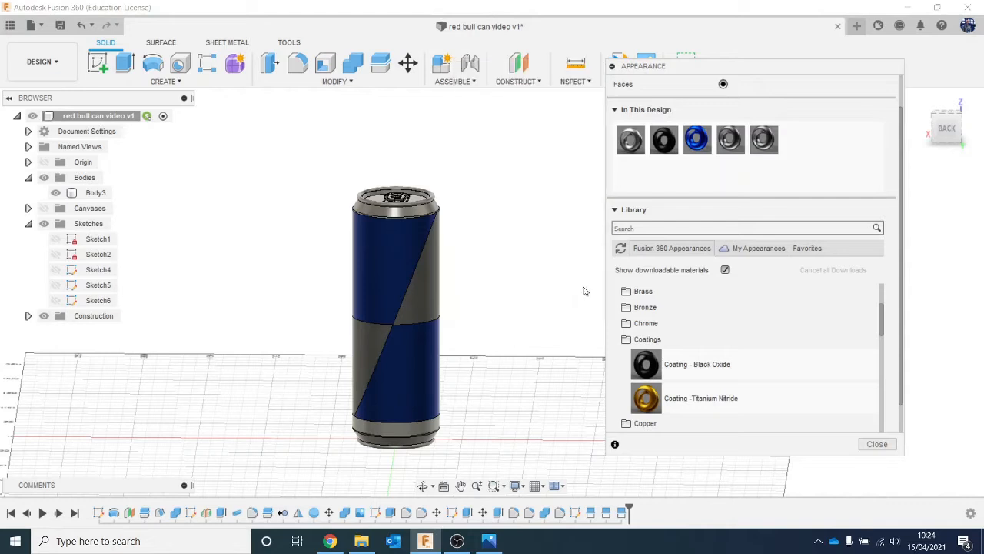
{"action": "left_click_drag", "start_coordinate": [760, 137], "coordinate": [422, 432]}
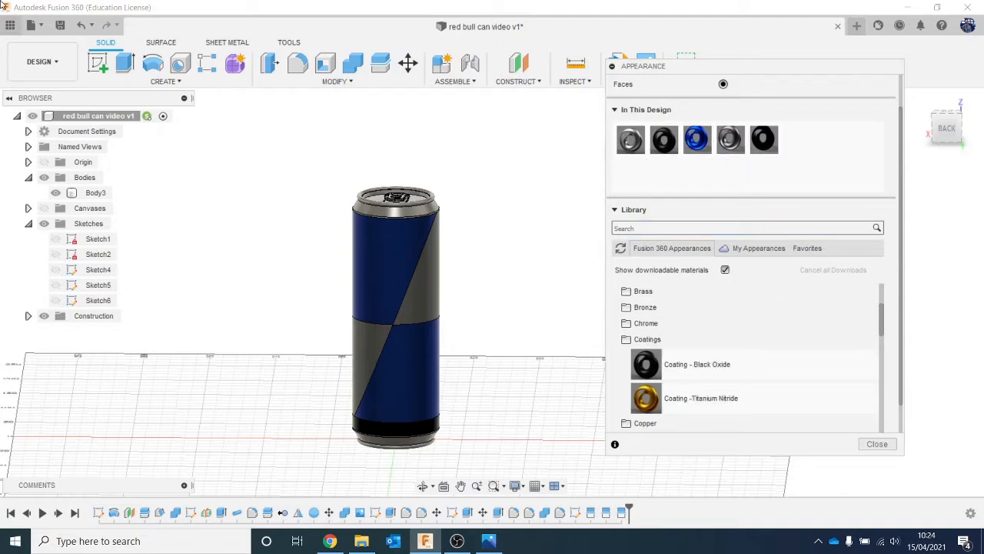
- Switch to the Render workspace and set the scene environment to Cool Light
{"action": "left_click", "coordinate": [56, 68]}
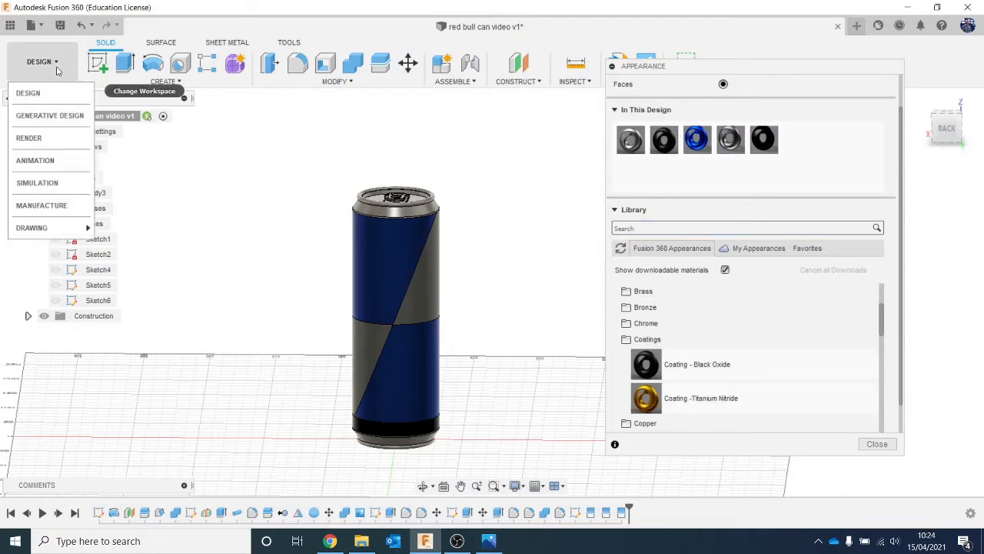
{"action": "left_click", "coordinate": [59, 139]}
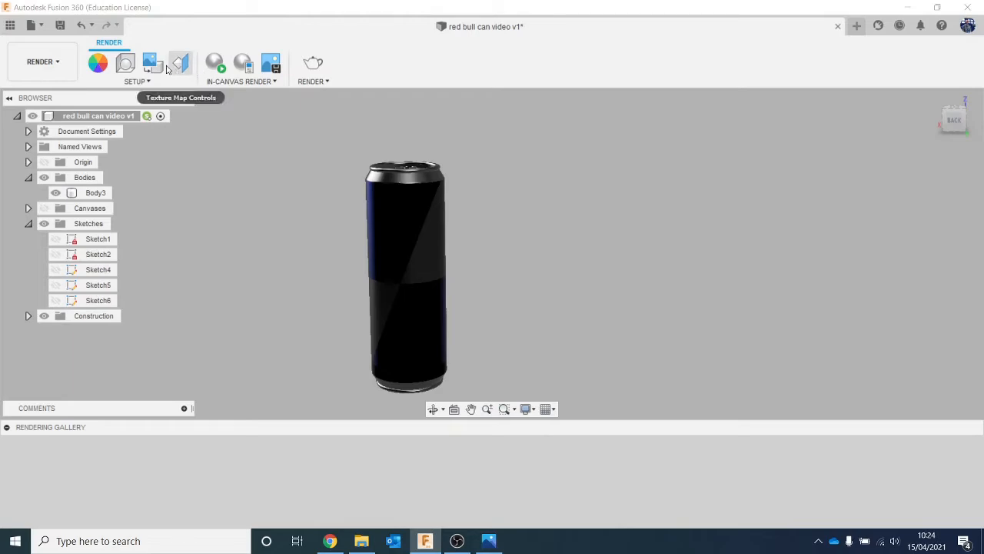
{"action": "left_click", "coordinate": [125, 63]}
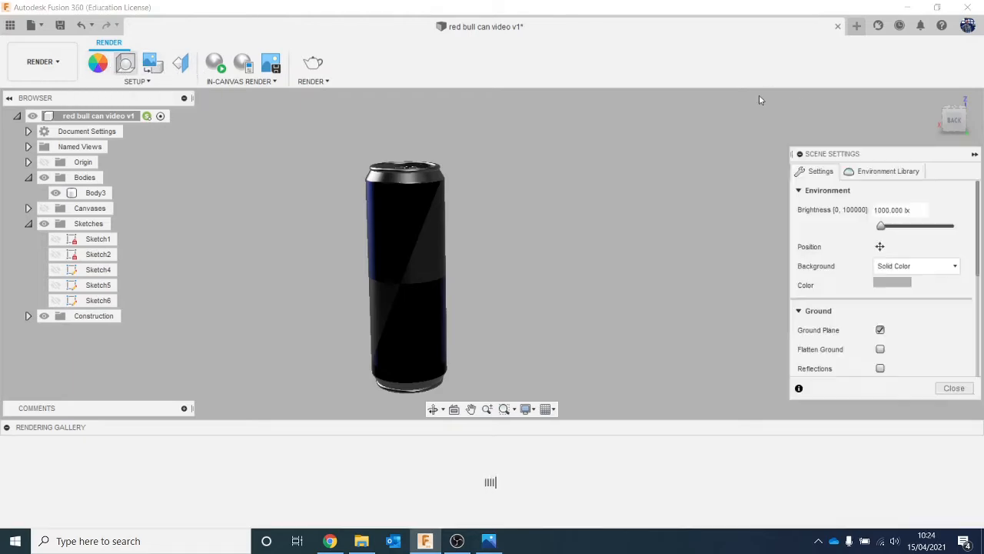
{"action": "left_click", "coordinate": [888, 172]}
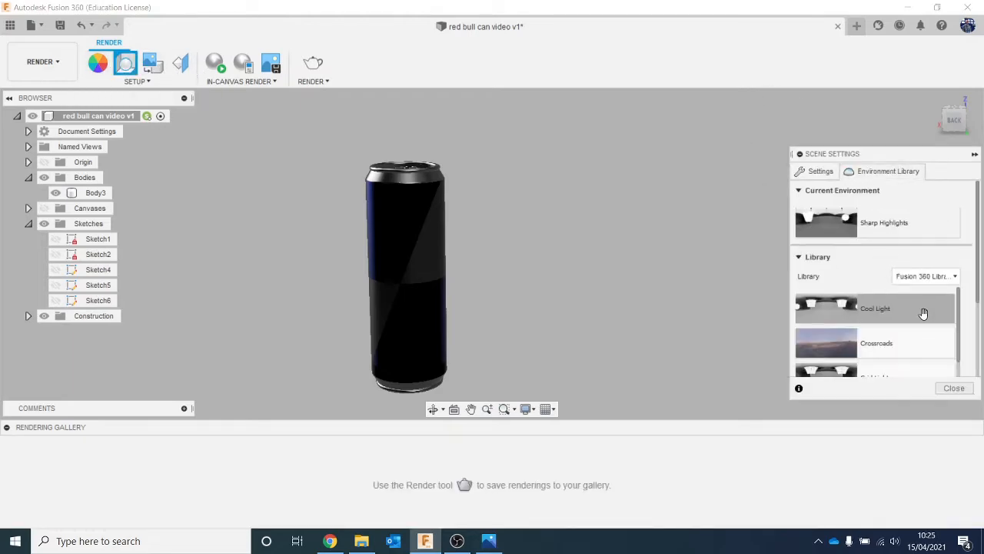
{"action": "left_click_drag", "start_coordinate": [627, 292], "coordinate": [627, 292]}
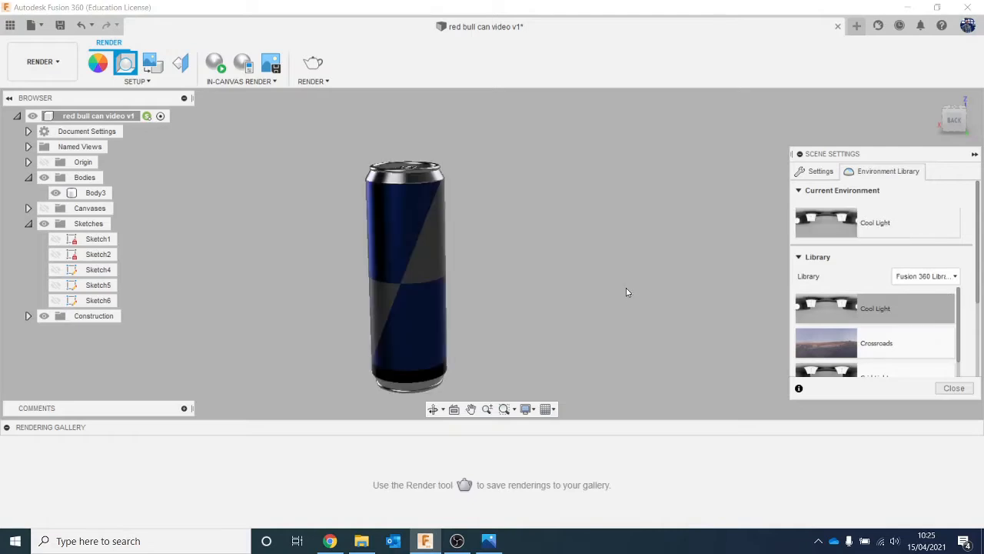
- Try the Soft Light and Warm Light environments on the can and return to Cool Light
{"action": "mouse_move", "coordinate": [492, 253]}
{"action": "middle_mouse_down", "text": "shift"}
{"action": "mouse_move", "coordinate": [511, 258]}
{"action": "mouse_move", "coordinate": [503, 273]}
{"action": "middle_mouse_up", "text": "shift"}
{"action": "scroll", "coordinate": [911, 321], "scroll_direction": "down", "scroll_amount": 5}
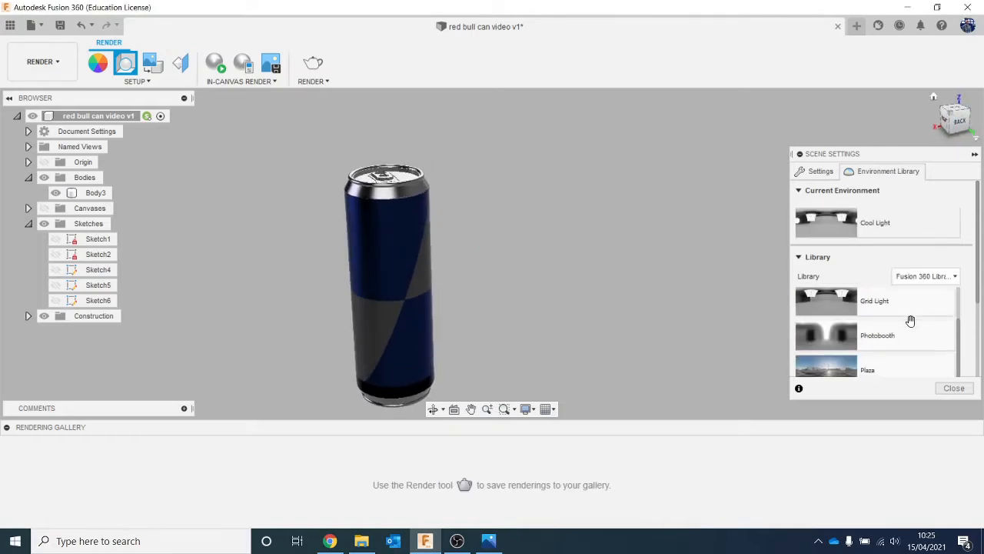
{"action": "scroll", "coordinate": [913, 330], "scroll_direction": "down", "scroll_amount": 2}
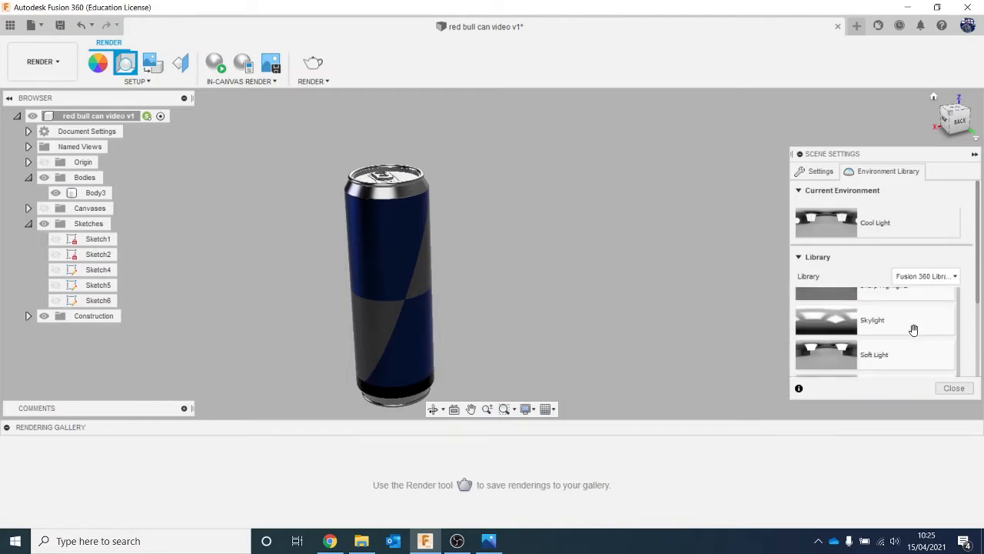
{"action": "left_click_drag", "start_coordinate": [907, 353], "coordinate": [603, 299]}
{"action": "scroll", "coordinate": [922, 331], "scroll_direction": "down", "scroll_amount": 4}
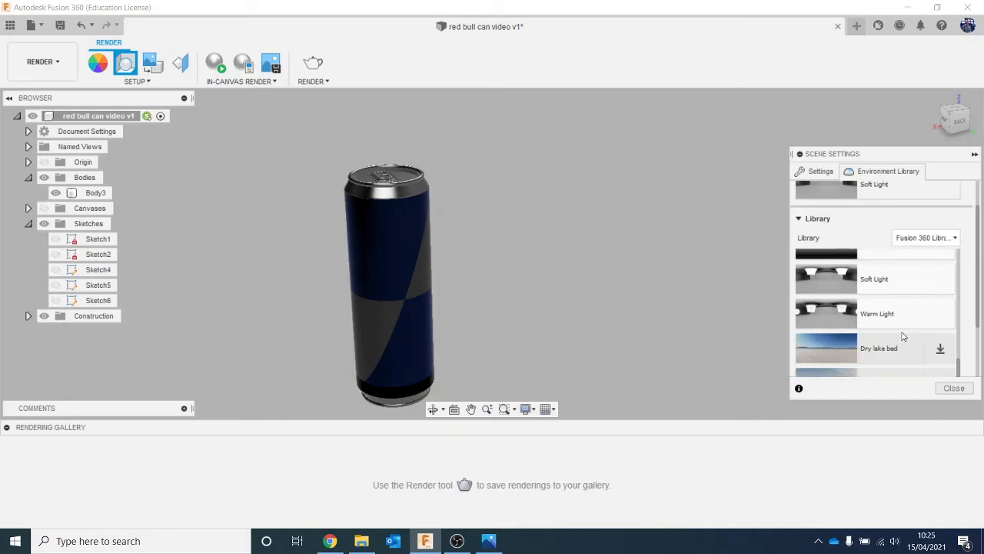
{"action": "left_click_drag", "start_coordinate": [901, 319], "coordinate": [580, 286]}
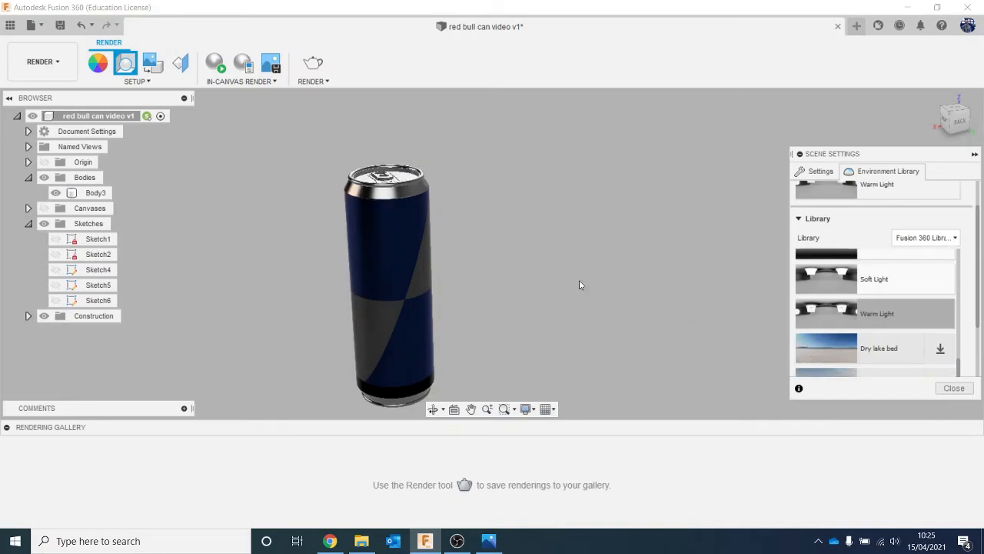
{"action": "scroll", "coordinate": [852, 309], "scroll_direction": "up", "scroll_amount": 5}
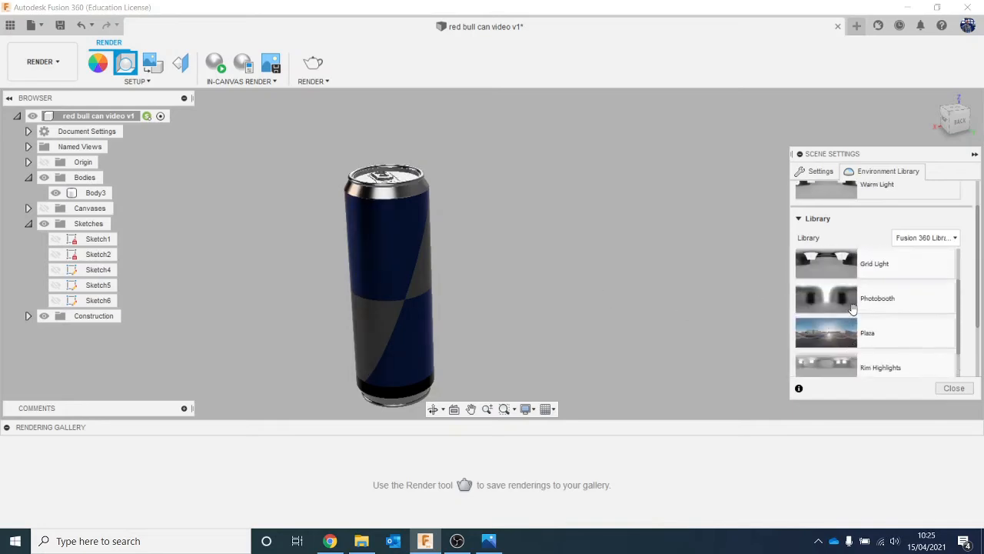
{"action": "scroll", "coordinate": [852, 309], "scroll_direction": "up", "scroll_amount": 3}
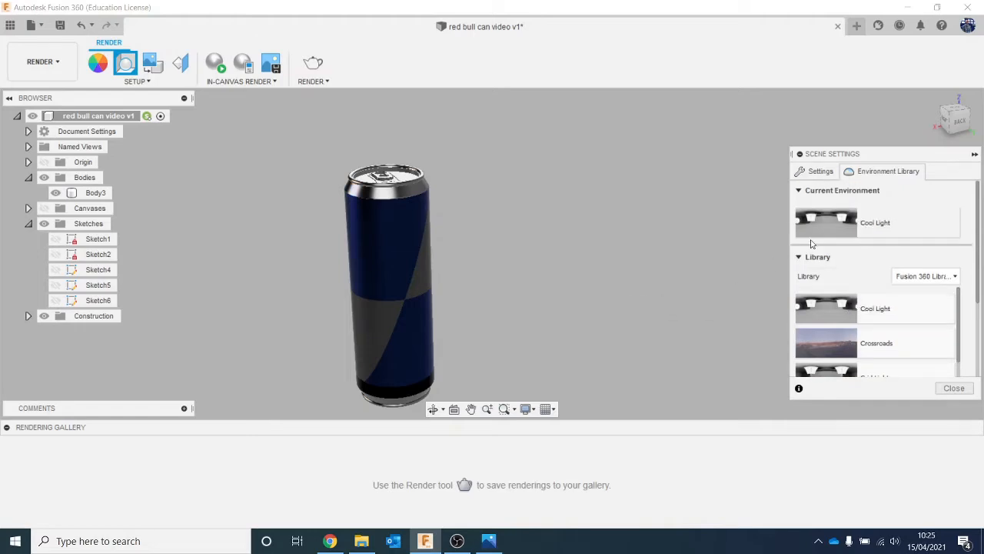
- Close the scene settings and orbit the can to a slightly raised view of its back, like the reference image
{"action": "left_click", "coordinate": [954, 387]}
{"action": "mouse_move", "coordinate": [958, 113]}
{"action": "left_mouse_down"}
{"action": "mouse_move", "coordinate": [964, 97]}
{"action": "mouse_move", "coordinate": [977, 100]}
{"action": "mouse_move", "coordinate": [955, 112]}
{"action": "mouse_move", "coordinate": [956, 127]}
{"action": "left_mouse_up"}
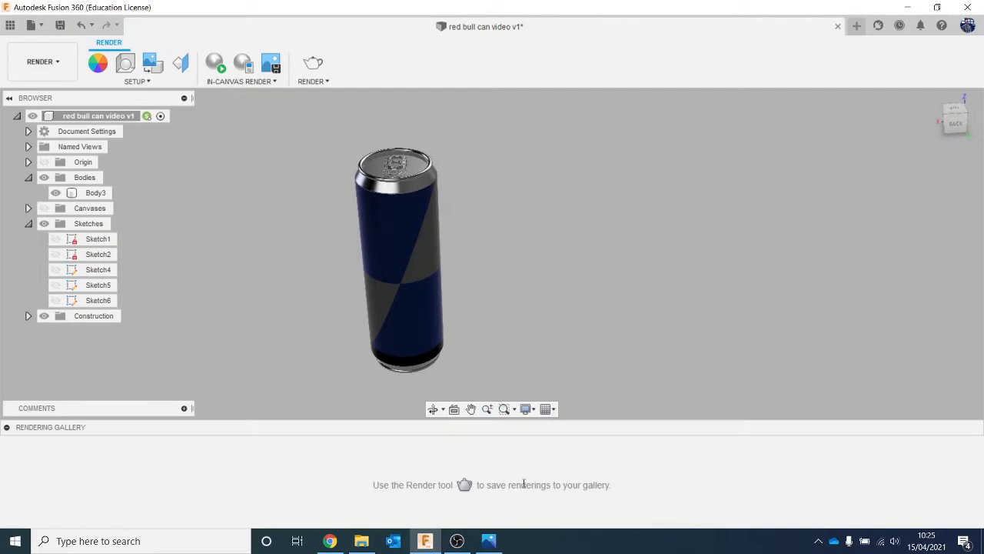
{"action": "left_click", "coordinate": [488, 541]}
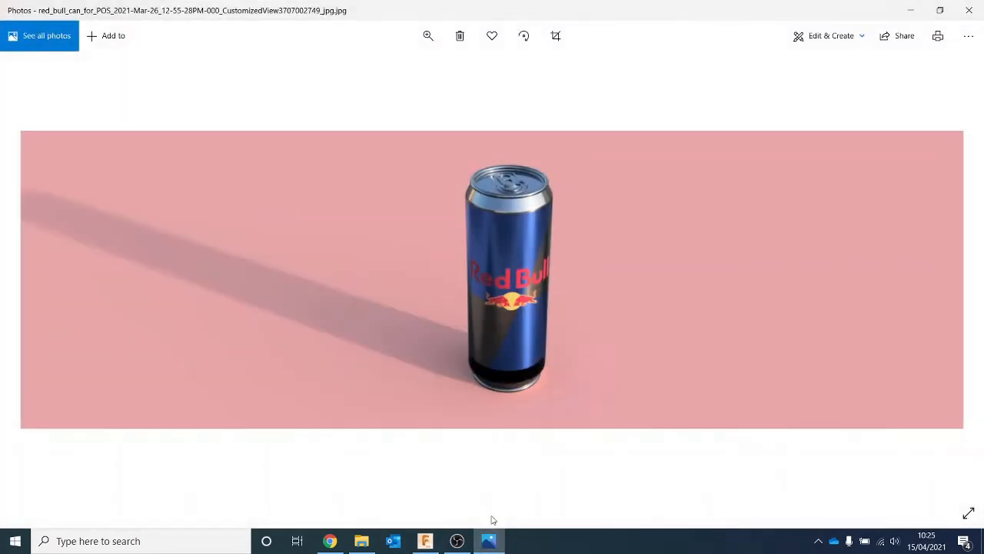
{"action": "left_click", "coordinate": [489, 540]}
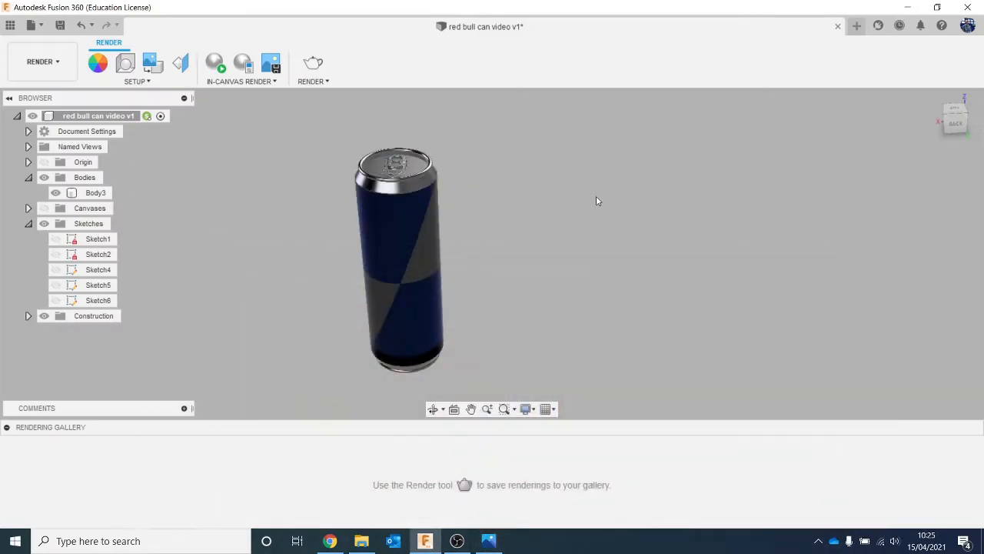
{"action": "left_click", "coordinate": [953, 123]}
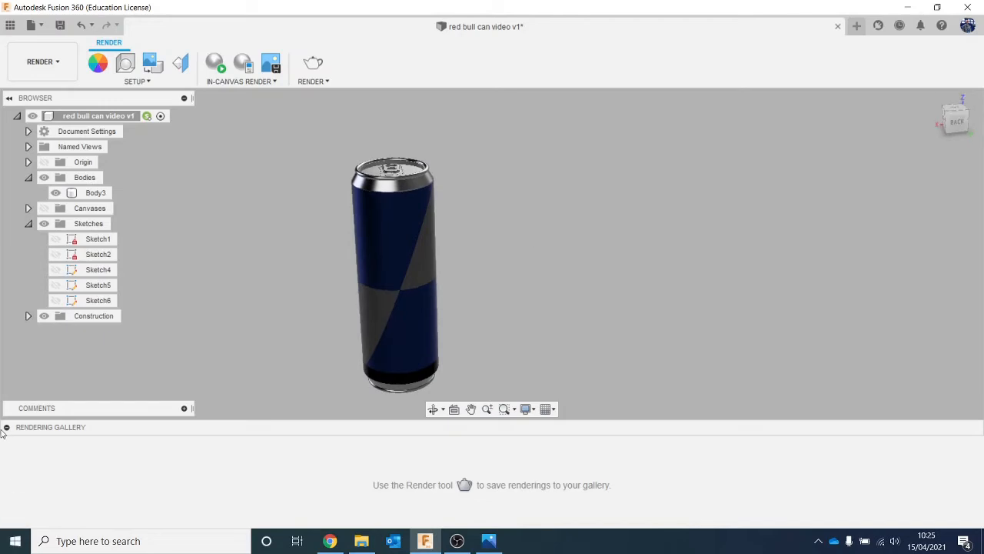
- Collapse the rendering gallery and switch back to the Design workspace
{"action": "left_click", "coordinate": [6, 427]}
{"action": "left_click", "coordinate": [42, 61]}
{"action": "left_click", "coordinate": [50, 115]}
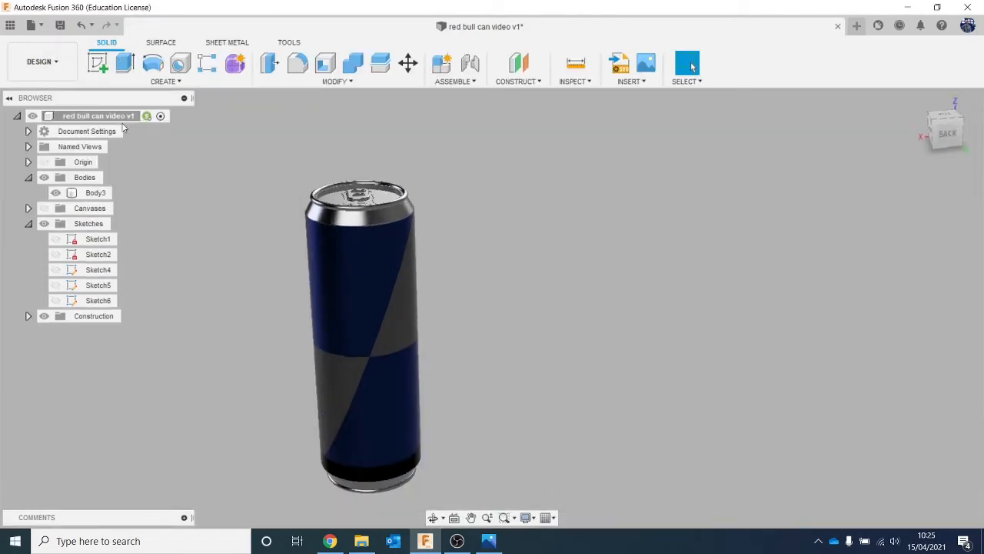
- Insert the Red Bull logo image from the computer as a decal on the can's upper blue face
{"action": "left_click", "coordinate": [630, 81]}
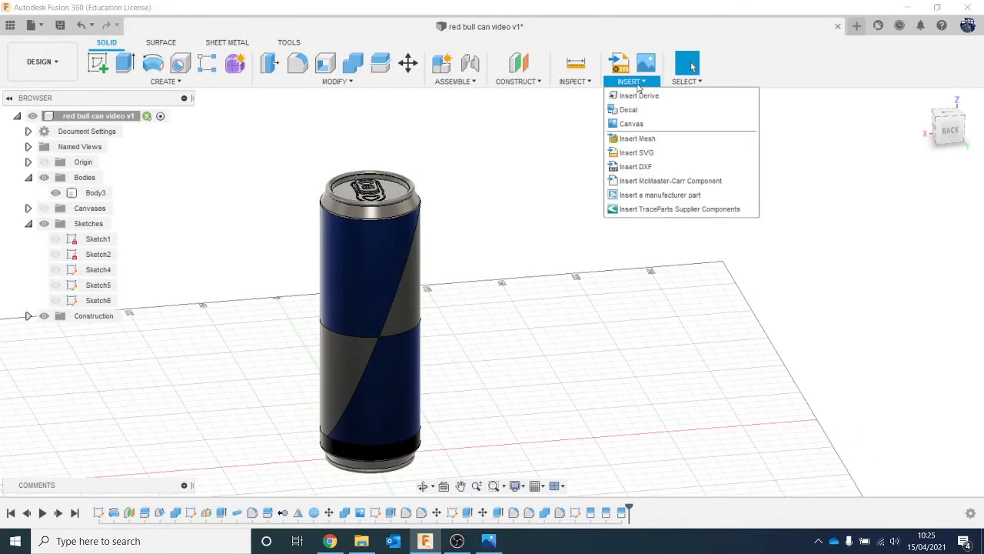
{"action": "left_click", "coordinate": [666, 113]}
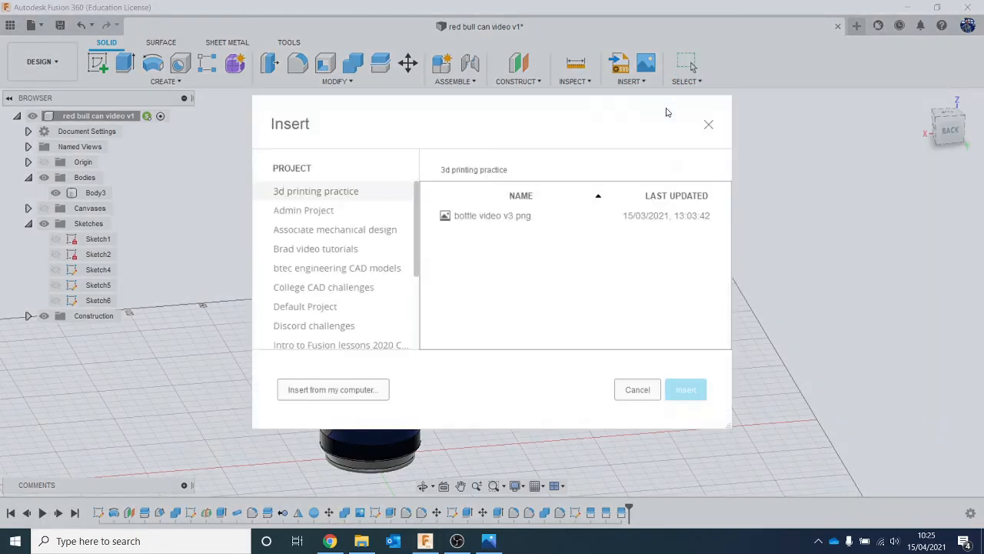
{"action": "left_click", "coordinate": [340, 384]}
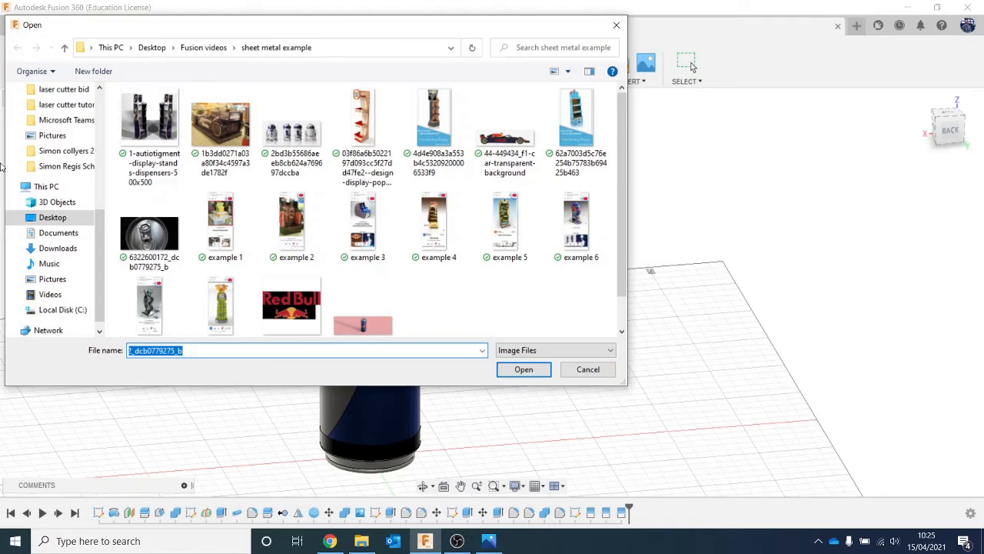
{"action": "scroll", "coordinate": [292, 231], "scroll_direction": "down", "scroll_amount": 1}
{"action": "double_click", "coordinate": [293, 284]}
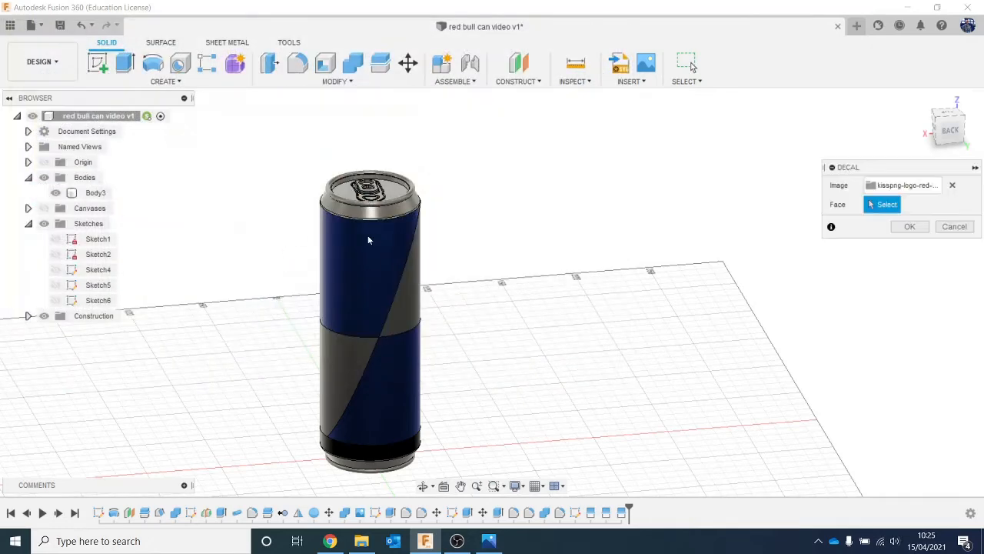
{"action": "left_click", "coordinate": [371, 298]}
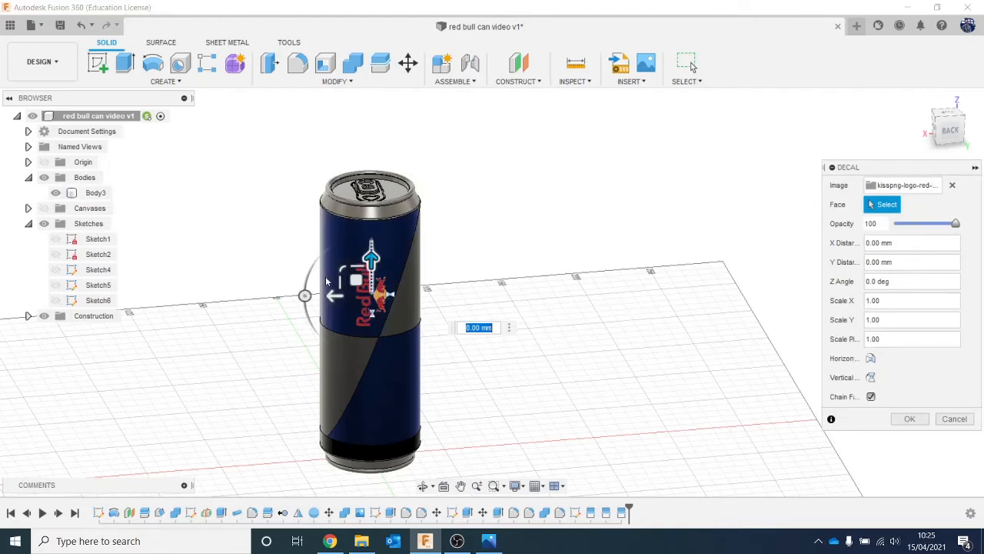
- Rotate the logo decal to a Z angle of -90 deg, scale it uniformly to about 1.8 and accept it
{"action": "left_click_drag", "start_coordinate": [309, 294], "coordinate": [353, 235]}
{"action": "type", "text": "-9"}
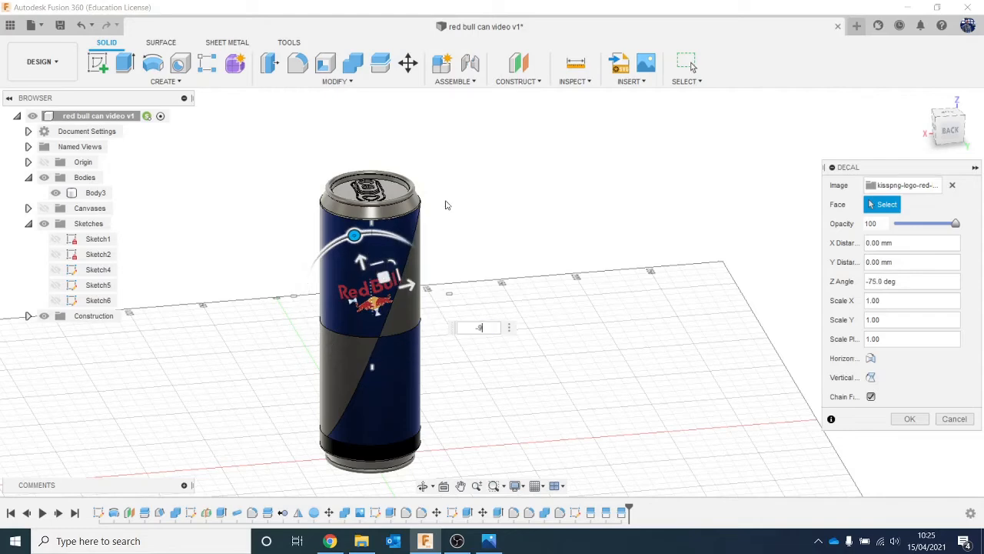
{"action": "type", "text": "0"}
{"action": "middle_click_drag", "start_coordinate": [517, 352], "coordinate": [459, 308]}
{"action": "left_click_drag", "start_coordinate": [312, 218], "coordinate": [371, 262]}
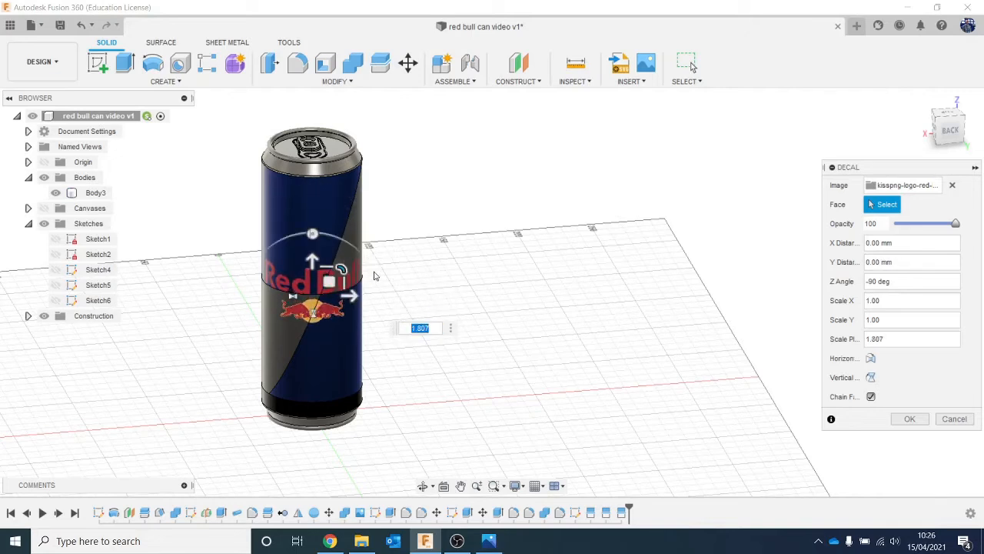
{"action": "left_click", "coordinate": [910, 419]}
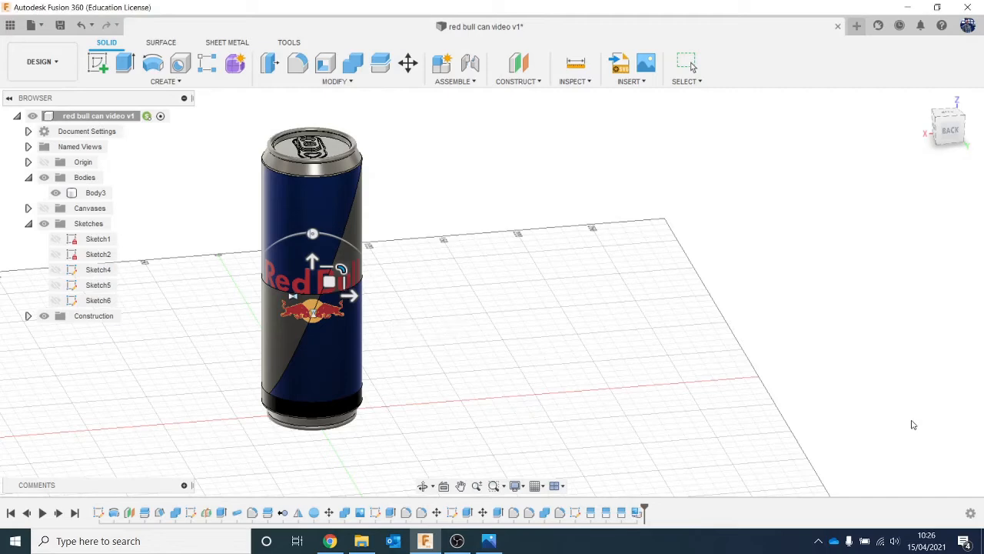
{"action": "mouse_move", "coordinate": [947, 132]}
{"action": "left_mouse_down"}
{"action": "mouse_move", "coordinate": [978, 112]}
{"action": "mouse_move", "coordinate": [983, 131]}
{"action": "mouse_move", "coordinate": [983, 121]}
{"action": "mouse_move", "coordinate": [974, 124]}
{"action": "left_mouse_up"}
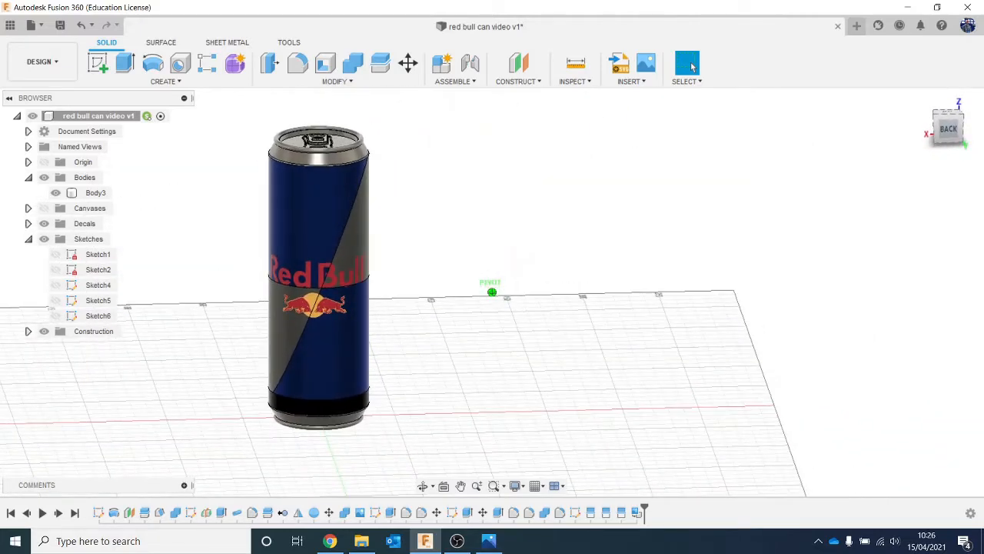
{"action": "scroll", "coordinate": [311, 314], "scroll_direction": "down", "scroll_amount": 3}
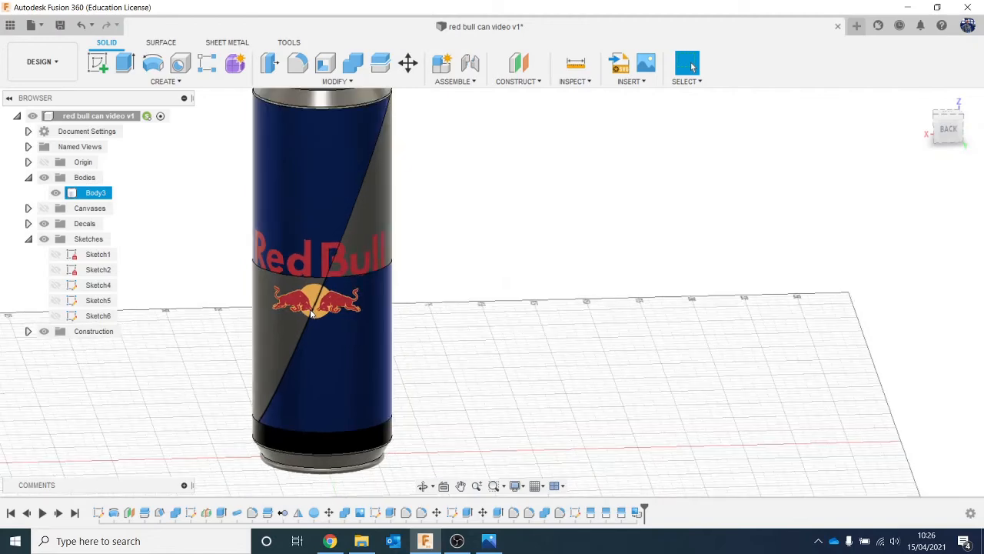
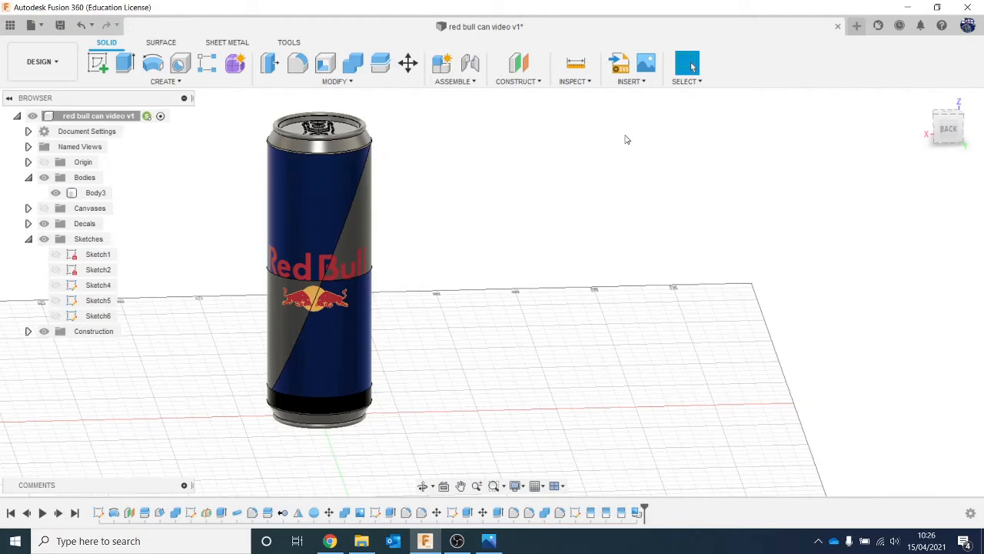
- Insert the kisspng Red Bull logo image as a second decal on the can's upper front face, opposite the first logo
{"action": "left_click", "coordinate": [333, 246]}
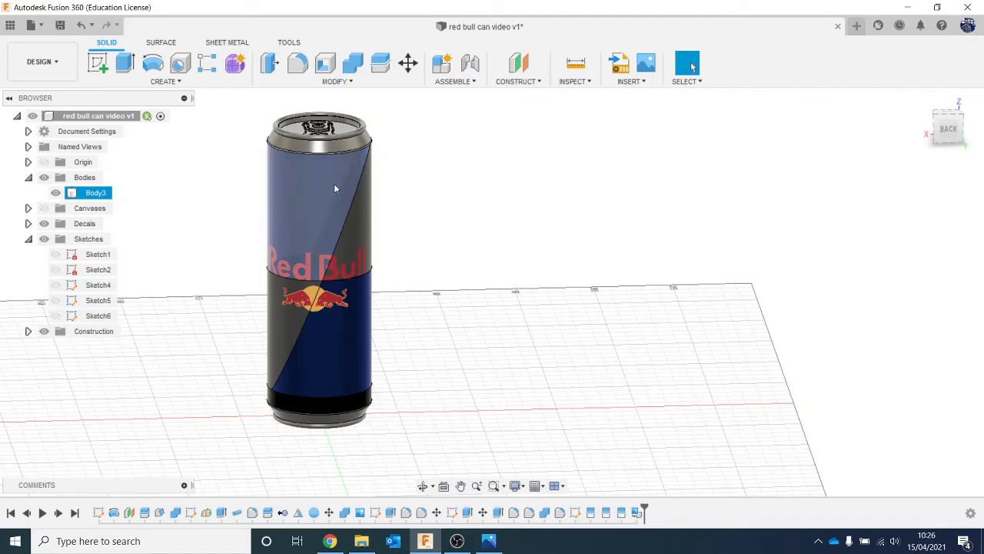
{"action": "key", "text": "Escape"}
{"action": "left_click", "coordinate": [629, 81]}
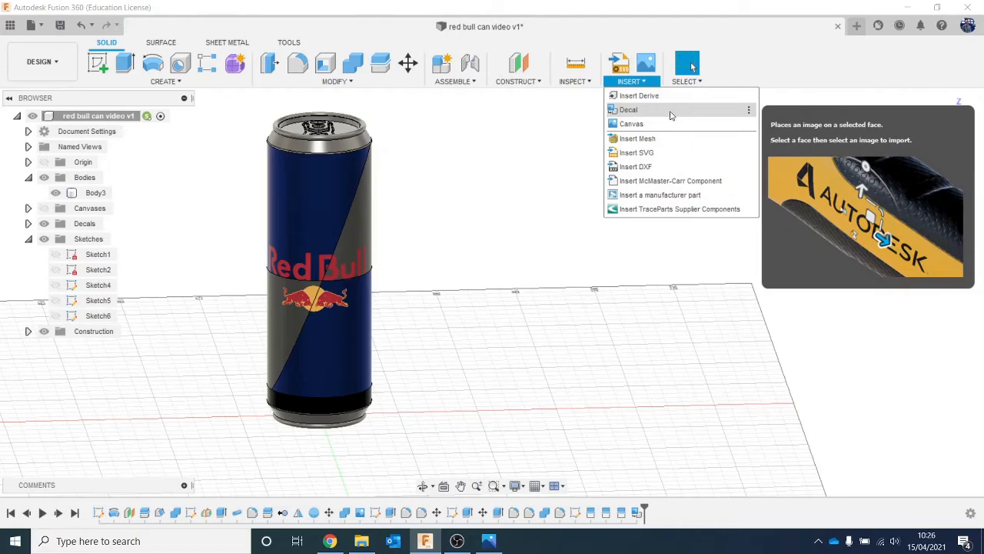
{"action": "left_click", "coordinate": [670, 112]}
{"action": "left_click", "coordinate": [375, 394]}
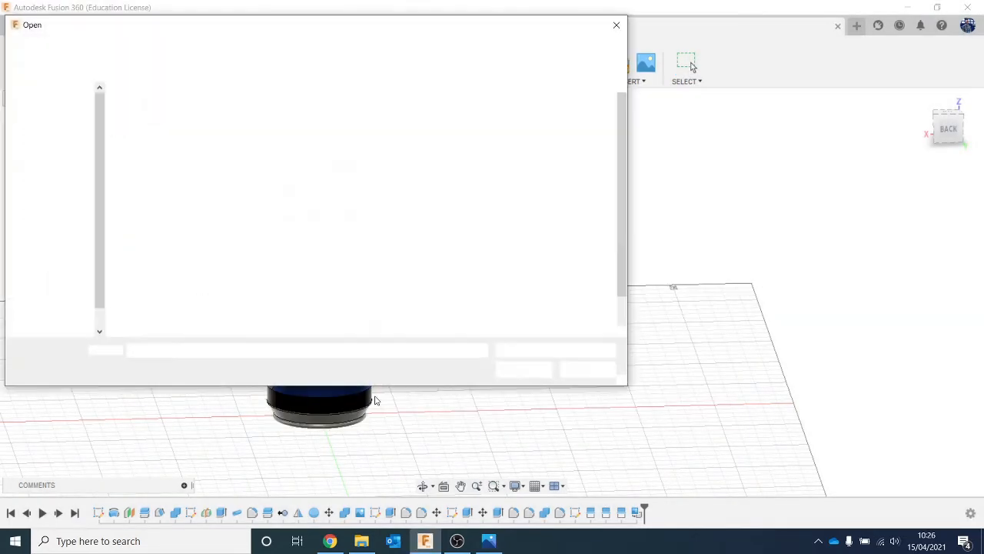
{"action": "double_click", "coordinate": [302, 294]}
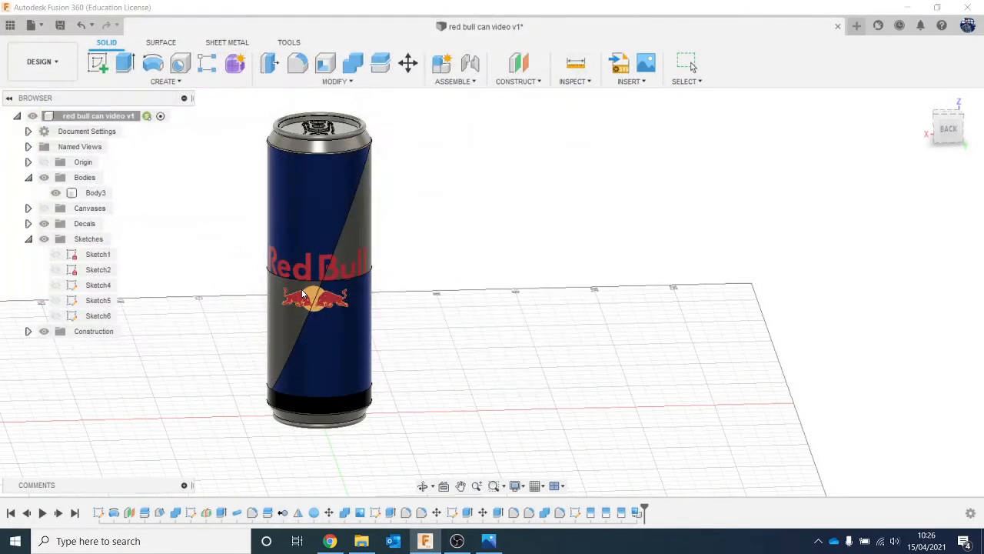
{"action": "left_click_drag", "start_coordinate": [950, 133], "coordinate": [901, 124]}
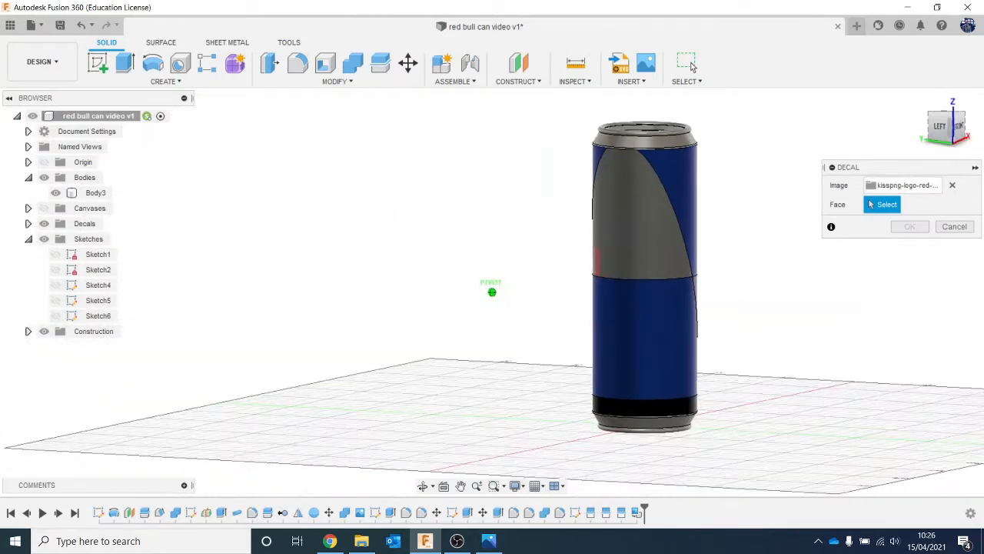
{"action": "left_click", "coordinate": [689, 276]}
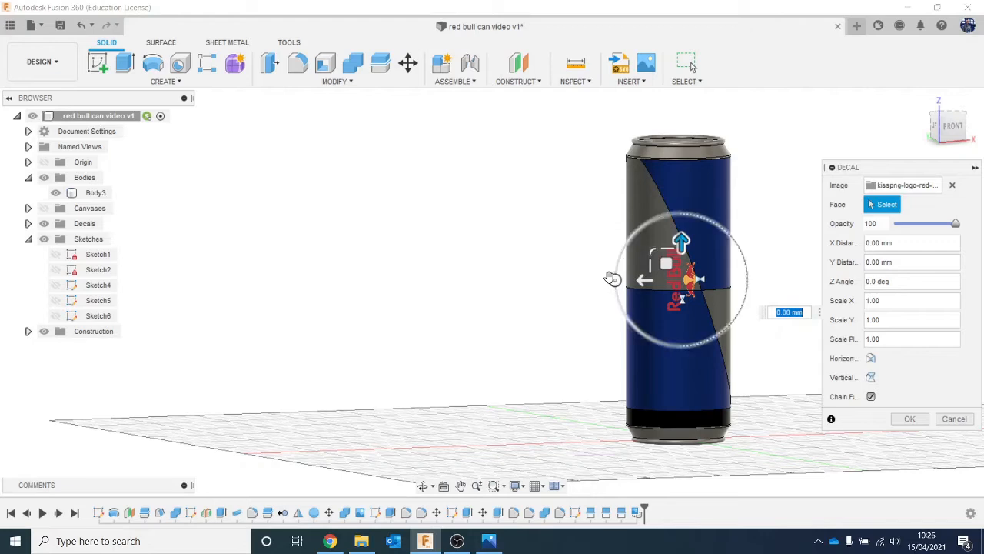
- Rotate the front decal to a Z angle of -90 deg, scale it uniformly to about 2.16, offset it about -7.7 mm in Y and accept it
{"action": "left_click_drag", "start_coordinate": [613, 278], "coordinate": [629, 238]}
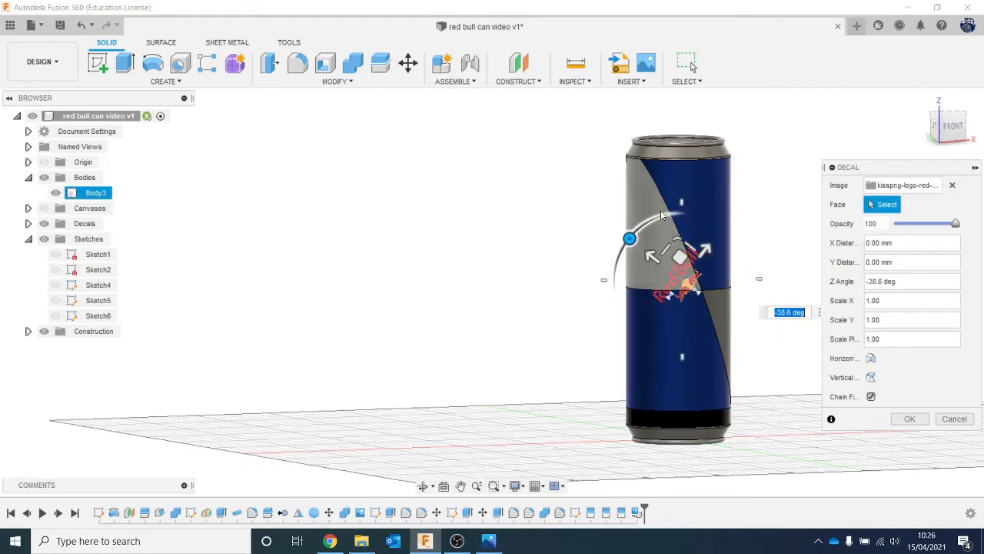
{"action": "type", "text": "-90"}
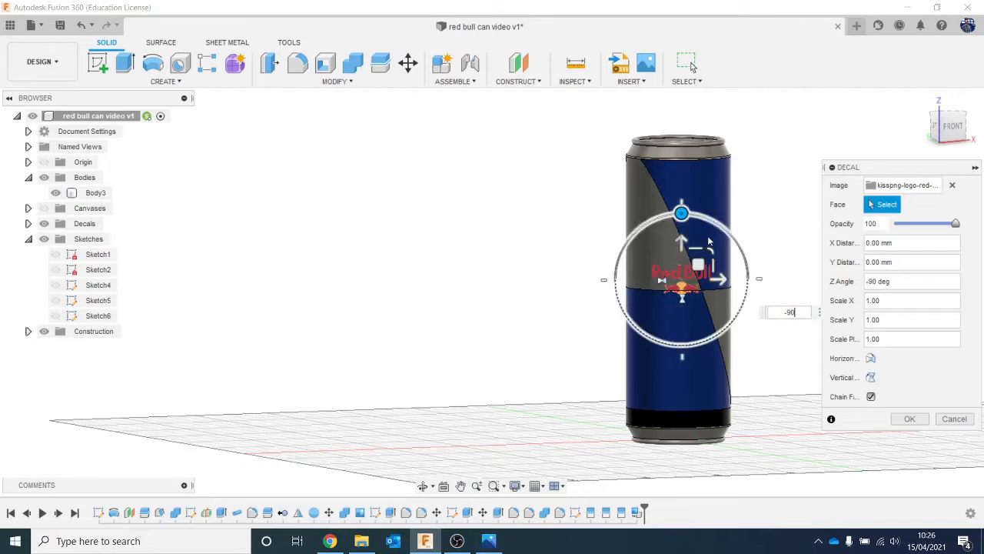
{"action": "left_click_drag", "start_coordinate": [706, 243], "coordinate": [738, 209]}
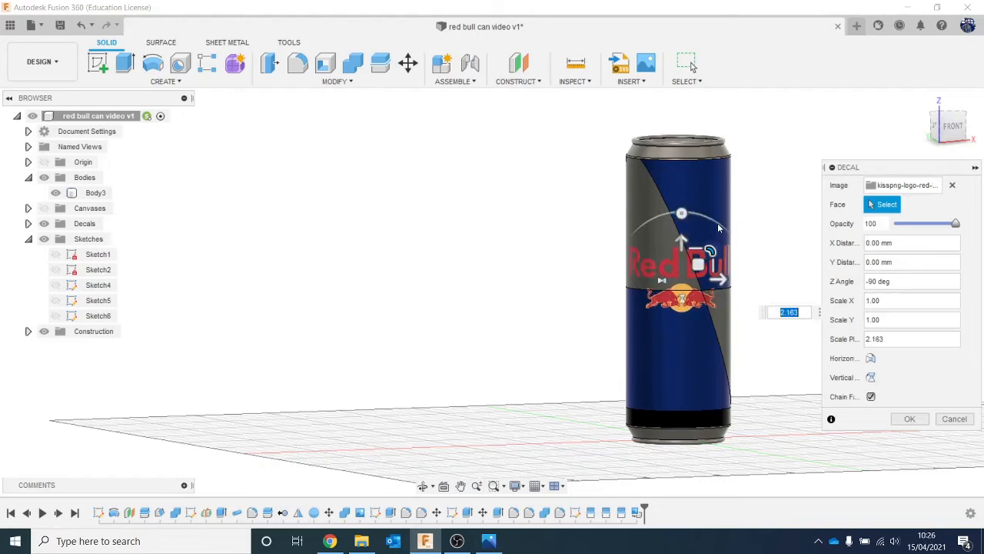
{"action": "left_click_drag", "start_coordinate": [681, 236], "coordinate": [681, 252]}
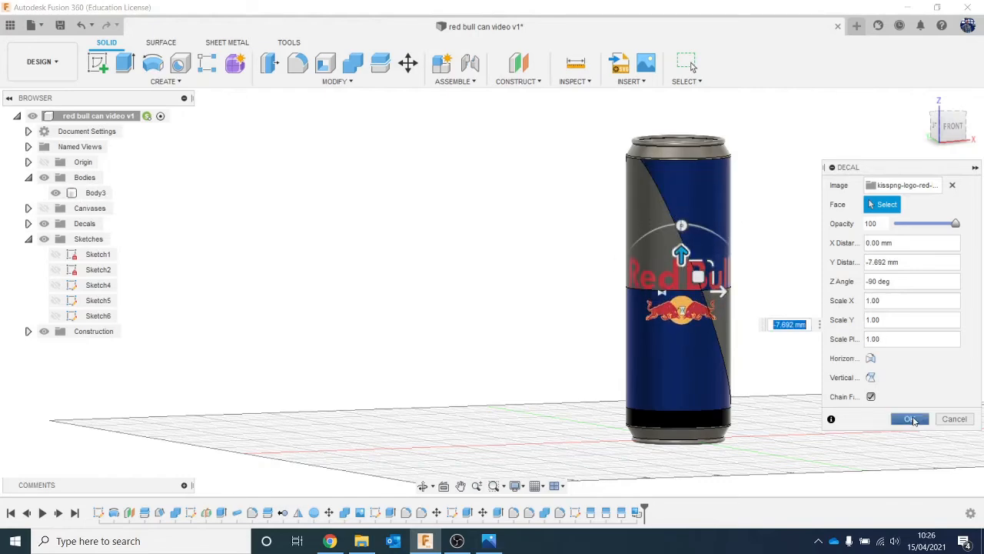
{"action": "left_click", "coordinate": [909, 419]}
- Switch to the Render workspace with the can's back facing the view and save a new version of the design
{"action": "left_click_drag", "start_coordinate": [953, 127], "coordinate": [977, 140]}
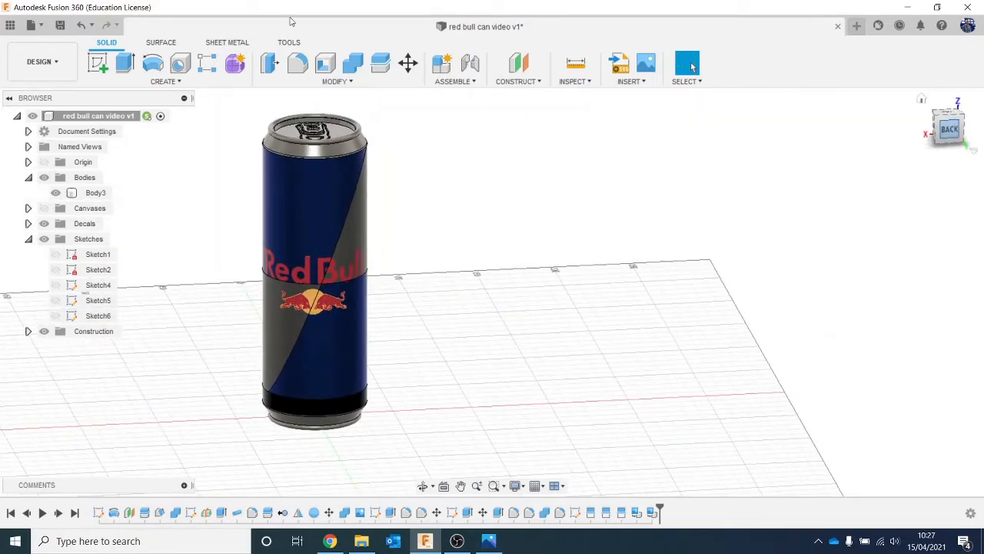
{"action": "left_click", "coordinate": [42, 62]}
{"action": "left_click", "coordinate": [30, 136]}
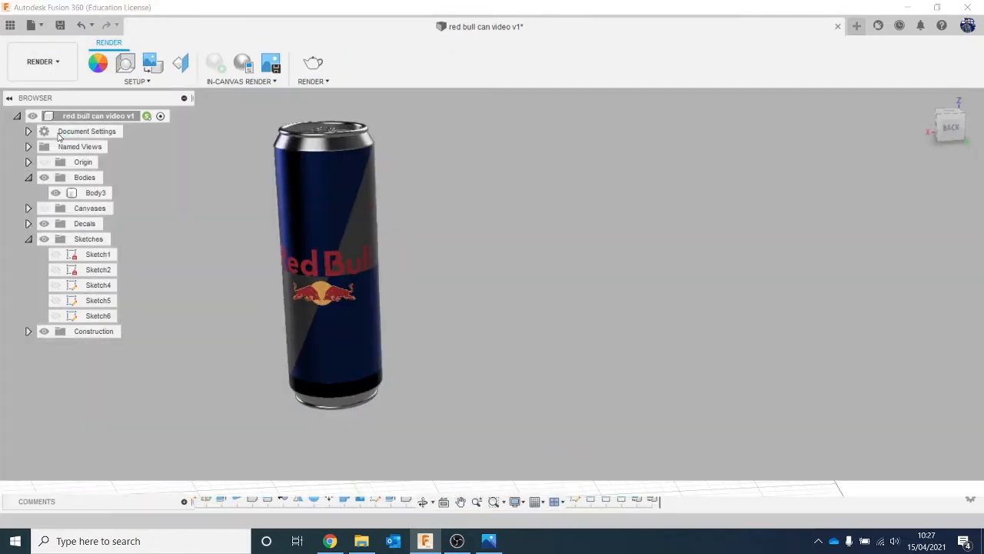
{"action": "mouse_move", "coordinate": [951, 134]}
{"action": "left_mouse_down"}
{"action": "mouse_move", "coordinate": [973, 153]}
{"action": "mouse_move", "coordinate": [950, 130]}
{"action": "left_mouse_up"}
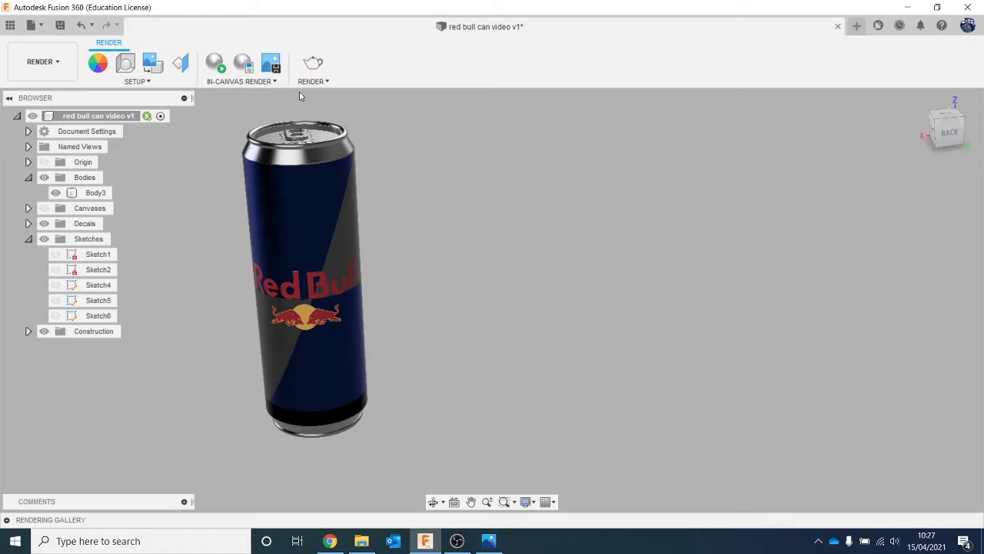
{"action": "left_click", "coordinate": [60, 25]}
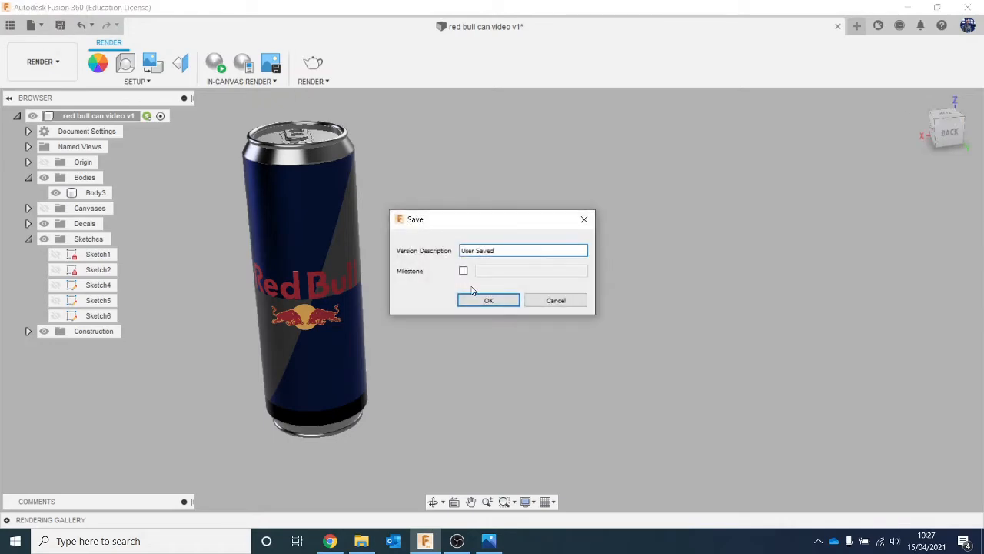
{"action": "left_click", "coordinate": [487, 301]}
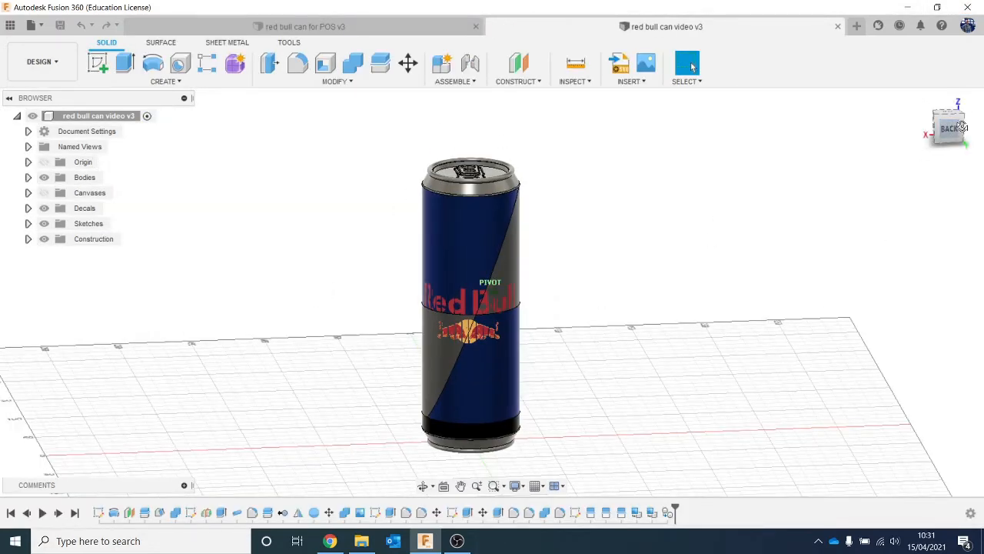
- Toggle the visibility of Body7 and Body3 to tell them apart, and remove the duplicate Body7
{"action": "mouse_move", "coordinate": [961, 127]}
{"action": "left_mouse_down"}
{"action": "mouse_move", "coordinate": [977, 132]}
{"action": "mouse_move", "coordinate": [966, 121]}
{"action": "left_mouse_up"}
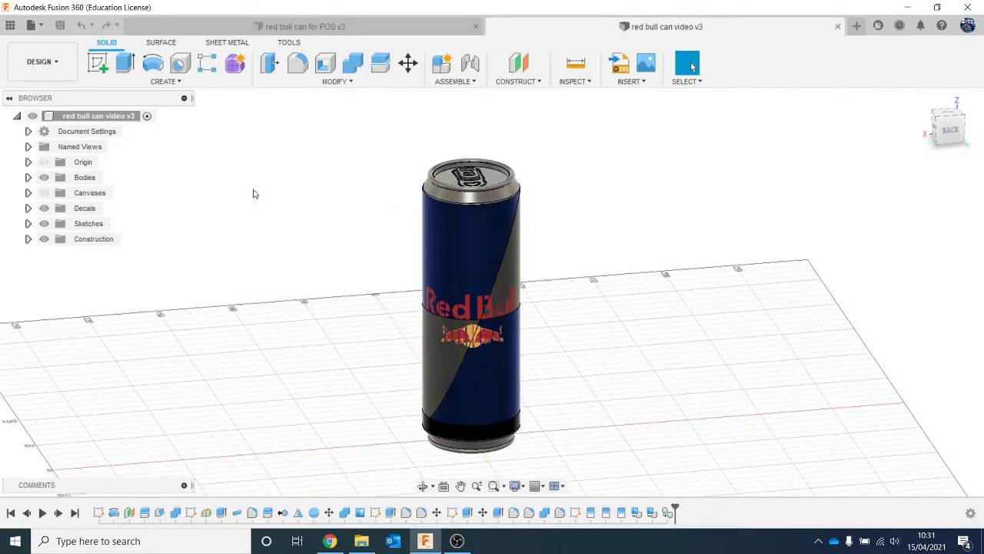
{"action": "left_click", "coordinate": [29, 177]}
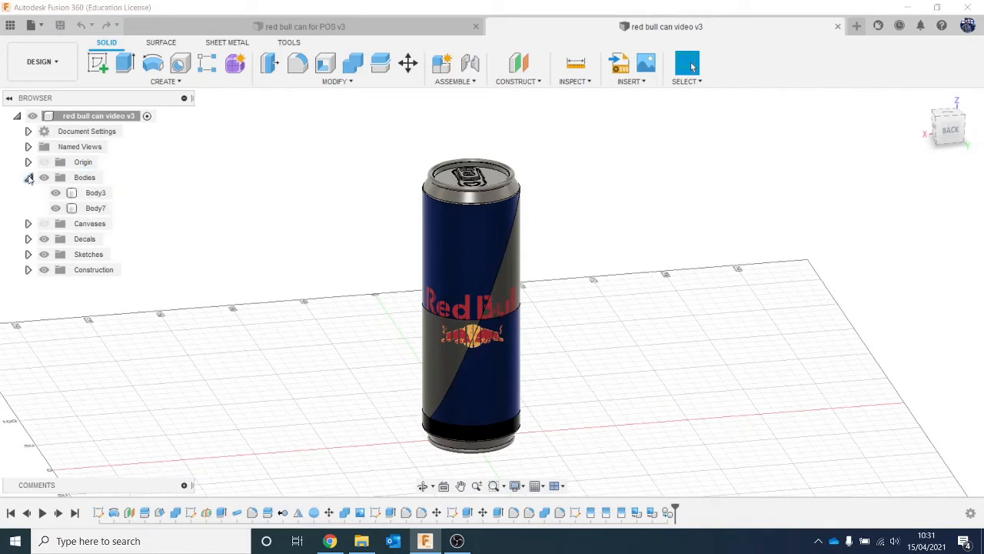
{"action": "left_click", "coordinate": [56, 209]}
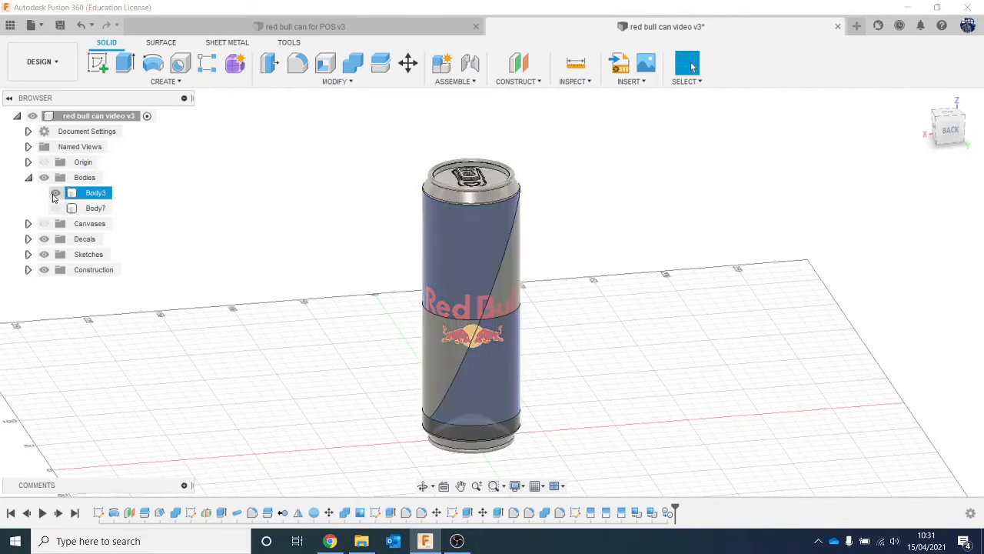
{"action": "left_click", "coordinate": [56, 193]}
{"action": "left_click", "coordinate": [54, 193]}
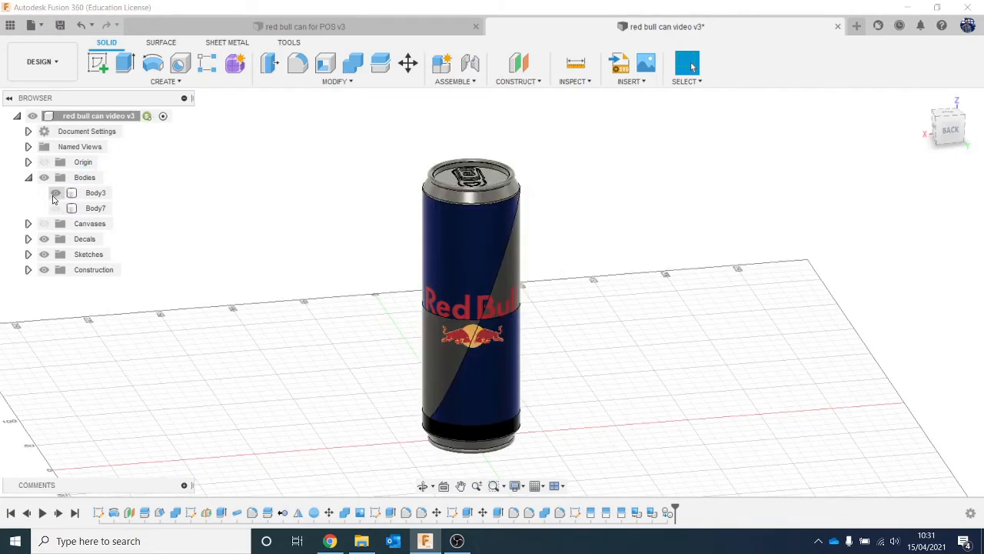
{"action": "right_click", "coordinate": [100, 208]}
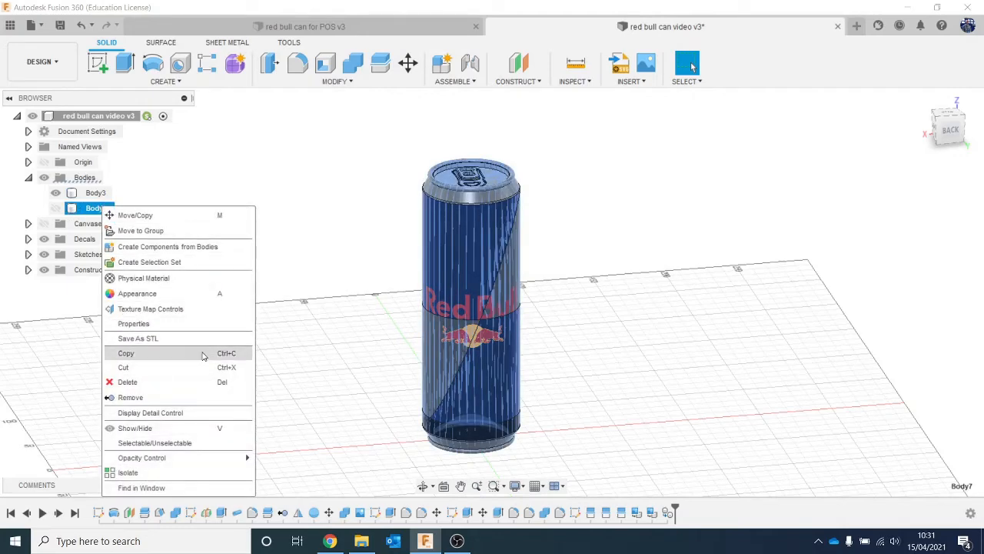
{"action": "left_click", "coordinate": [185, 397]}
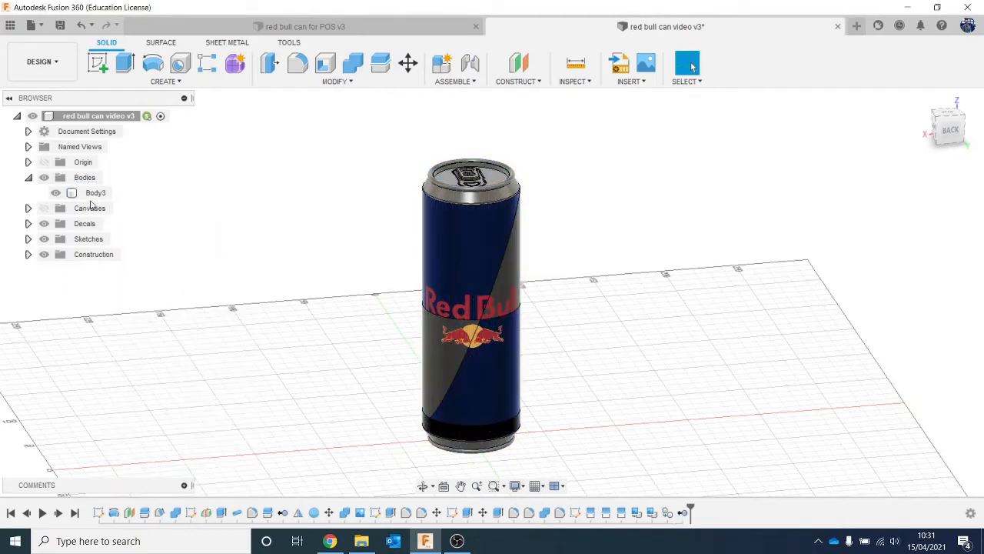
- Create a component from Body3 and make the new component active
{"action": "left_click", "coordinate": [95, 193]}
{"action": "right_click", "coordinate": [105, 199]}
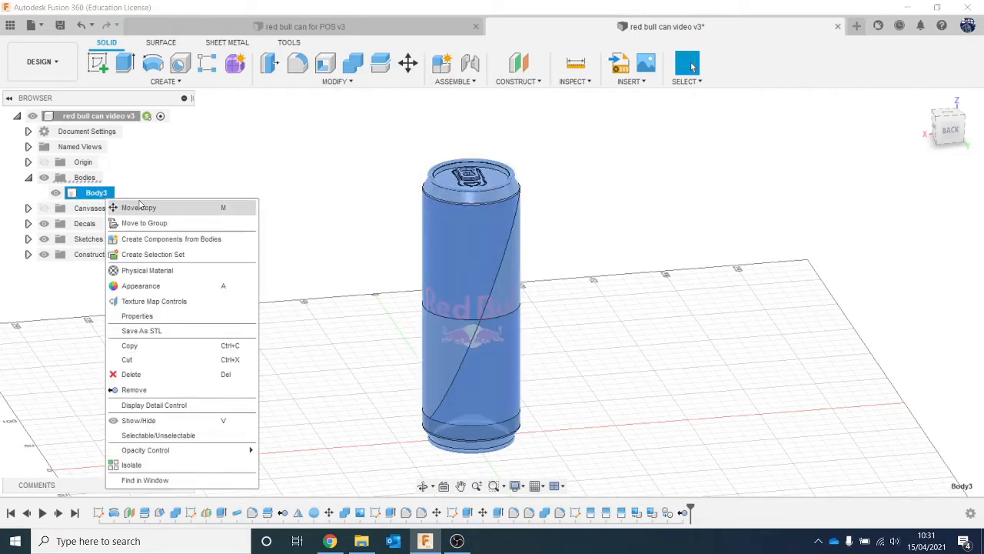
{"action": "left_click", "coordinate": [168, 244]}
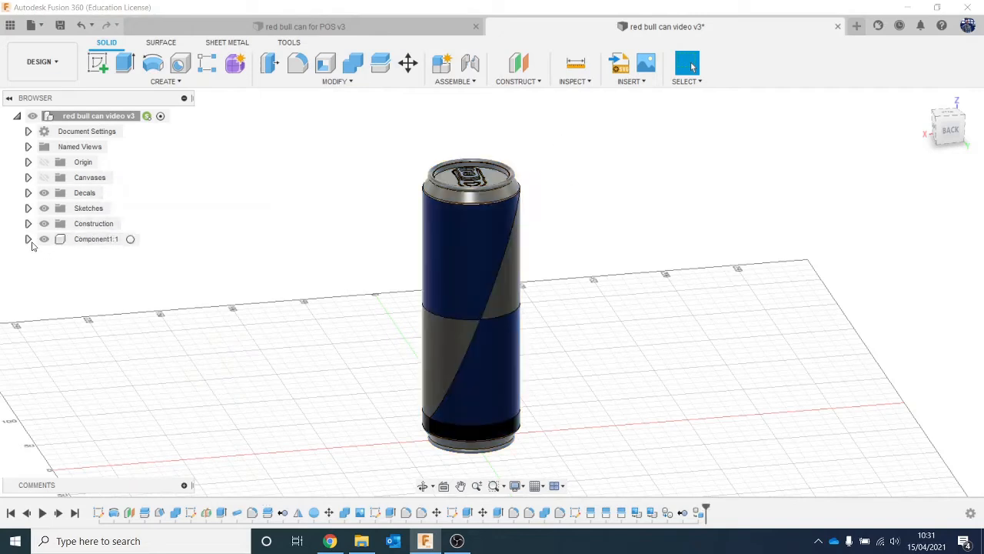
{"action": "left_click", "coordinate": [28, 239]}
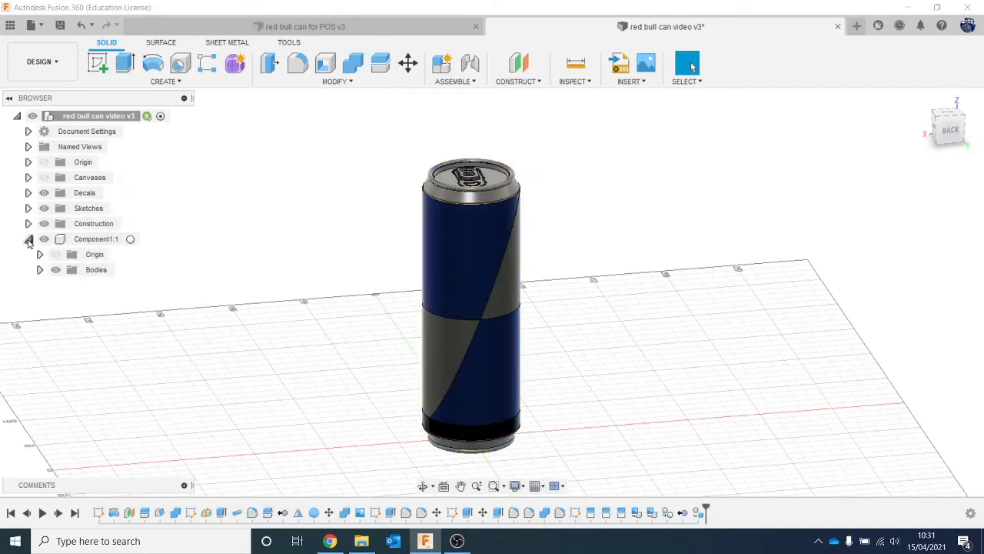
{"action": "left_click", "coordinate": [130, 239]}
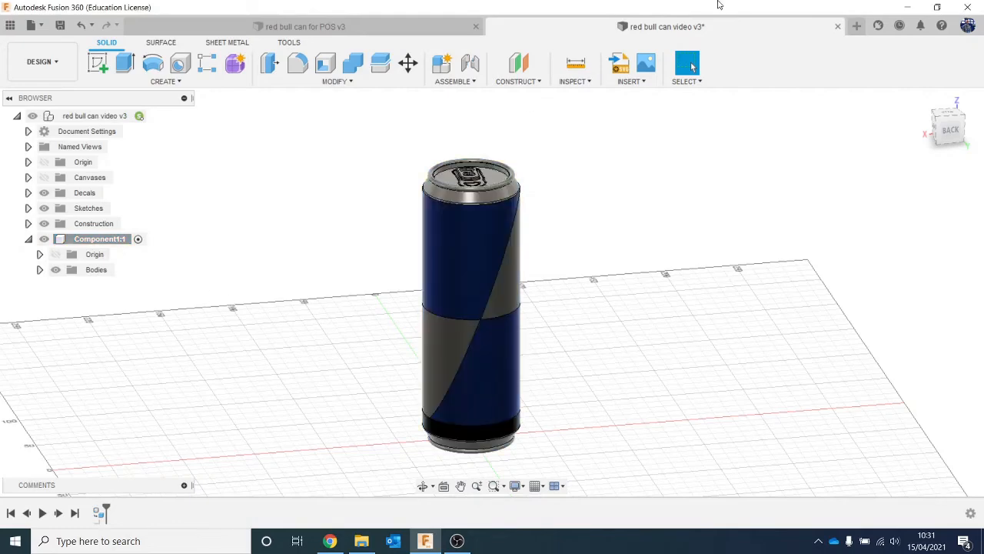
- Insert the kisspng Red Bull logo image as a decal on the upper blue face of the can component's back
{"action": "left_click", "coordinate": [631, 77]}
{"action": "left_click", "coordinate": [642, 94]}
{"action": "left_click", "coordinate": [374, 389]}
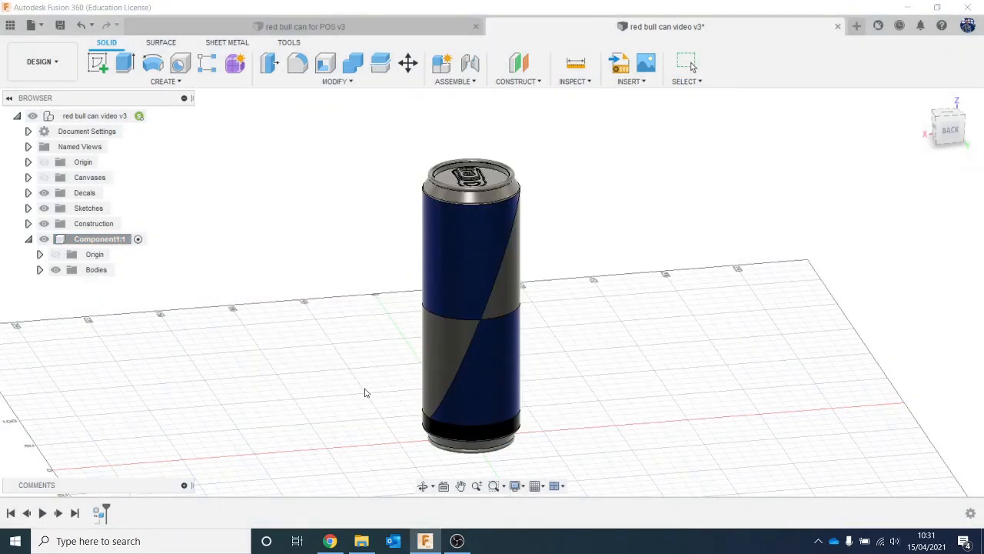
{"action": "scroll", "coordinate": [361, 223], "scroll_direction": "down", "scroll_amount": 2}
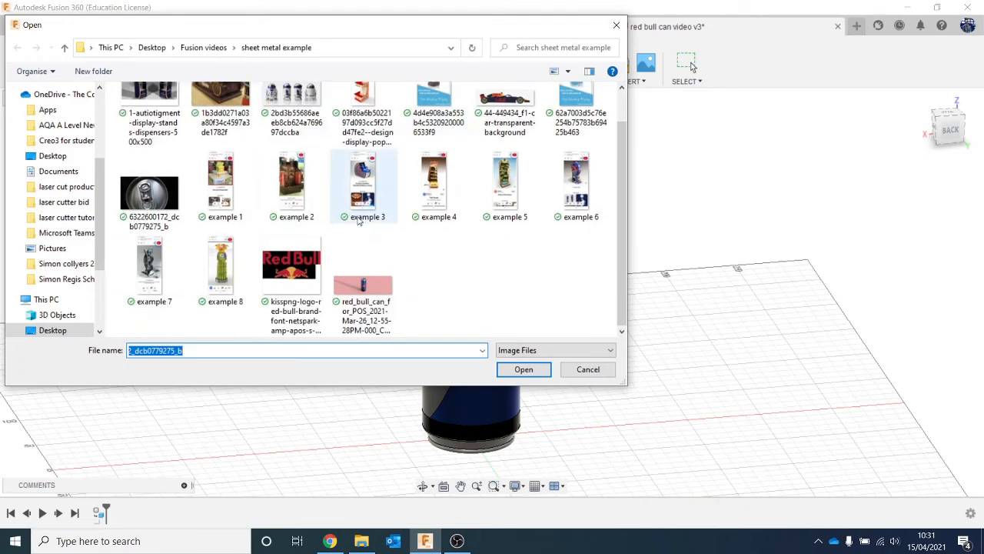
{"action": "double_click", "coordinate": [299, 277]}
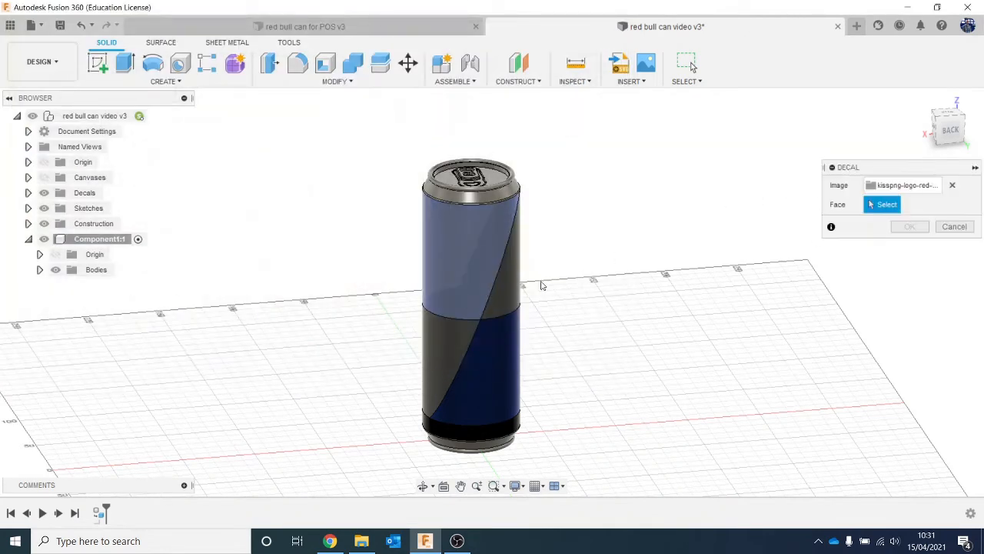
{"action": "left_click", "coordinate": [469, 293]}
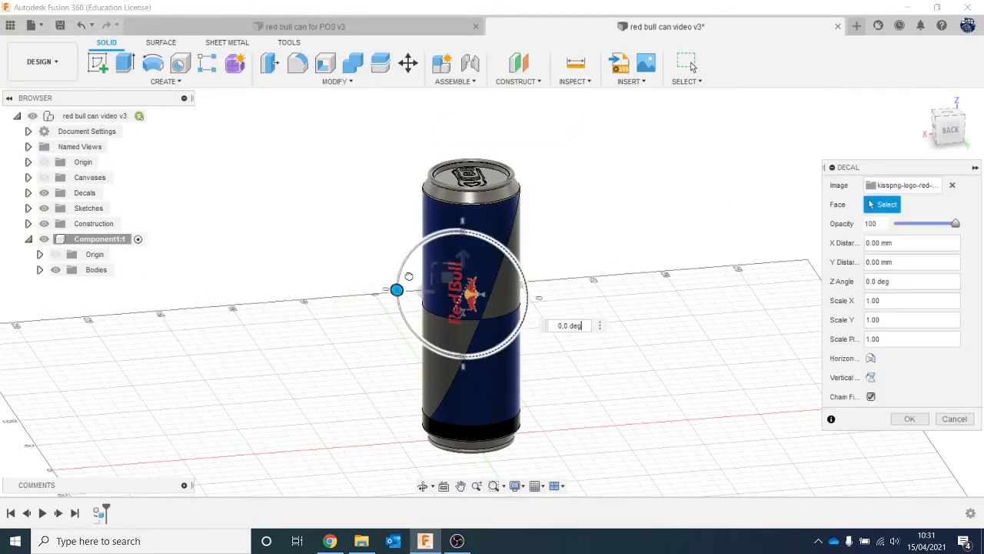
- Rotate the decal to a Z angle of -90 deg, enlarge it to about the can's width, offset it about -17.5 mm in Y and accept it
{"action": "left_click_drag", "start_coordinate": [408, 276], "coordinate": [452, 230]}
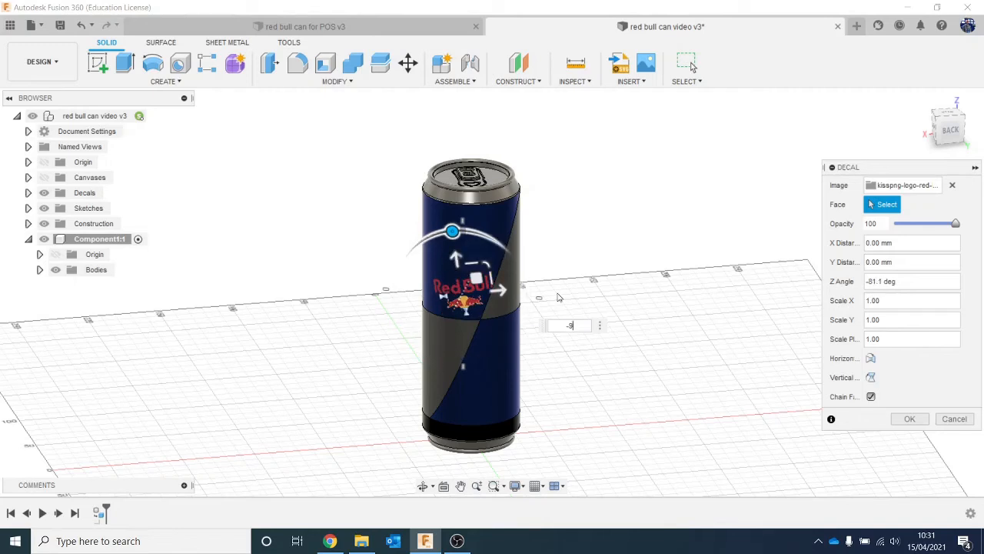
{"action": "type", "text": "-90"}
{"action": "key", "text": "Return"}
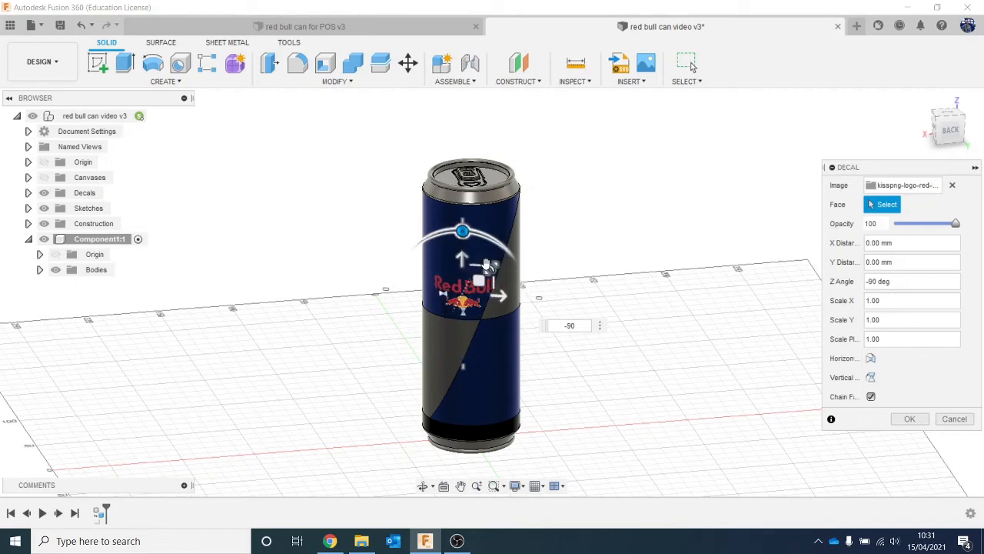
{"action": "left_click_drag", "start_coordinate": [486, 264], "coordinate": [463, 283]}
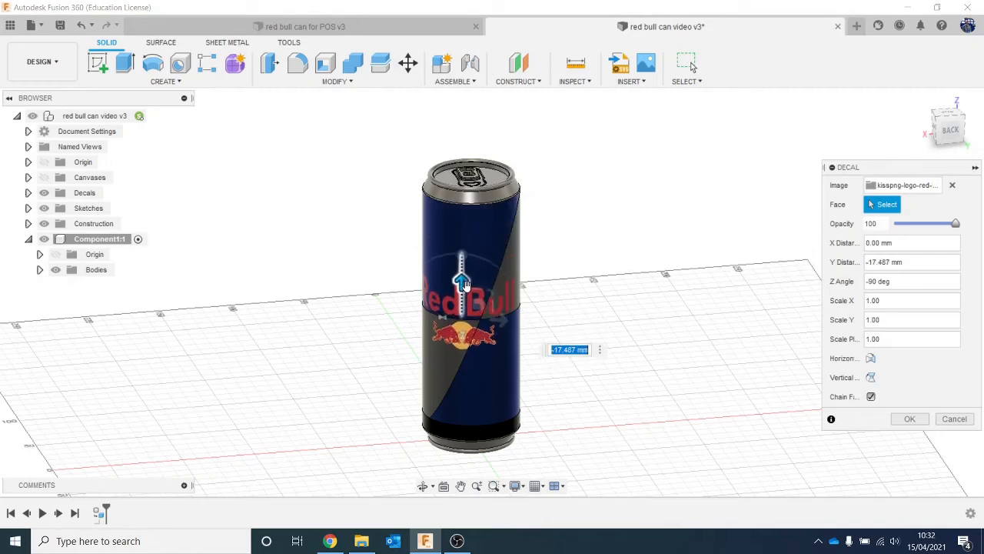
{"action": "left_click", "coordinate": [907, 418]}
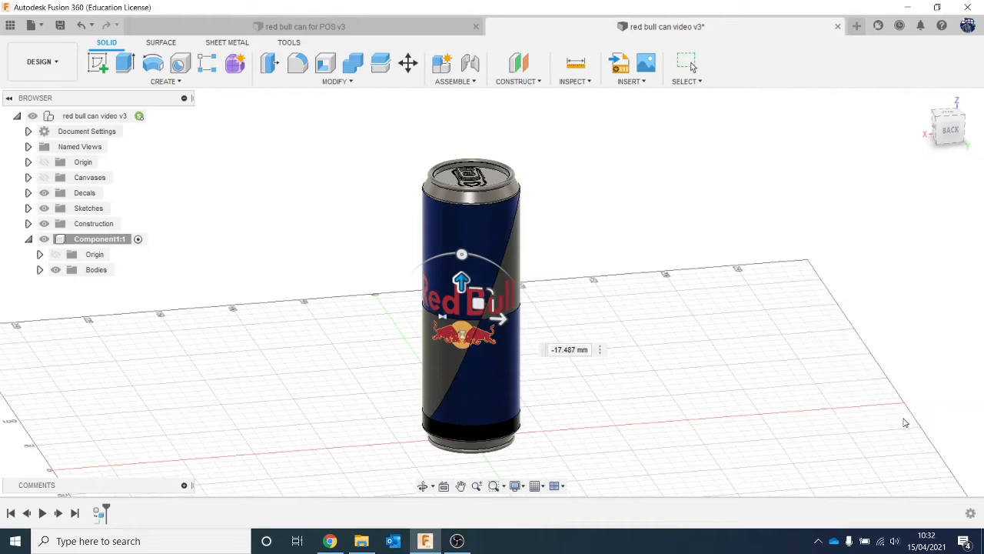
- Collapse the can component's contents in the browser and copy the whole component
{"action": "left_click", "coordinate": [28, 240]}
{"action": "left_click", "coordinate": [77, 240]}
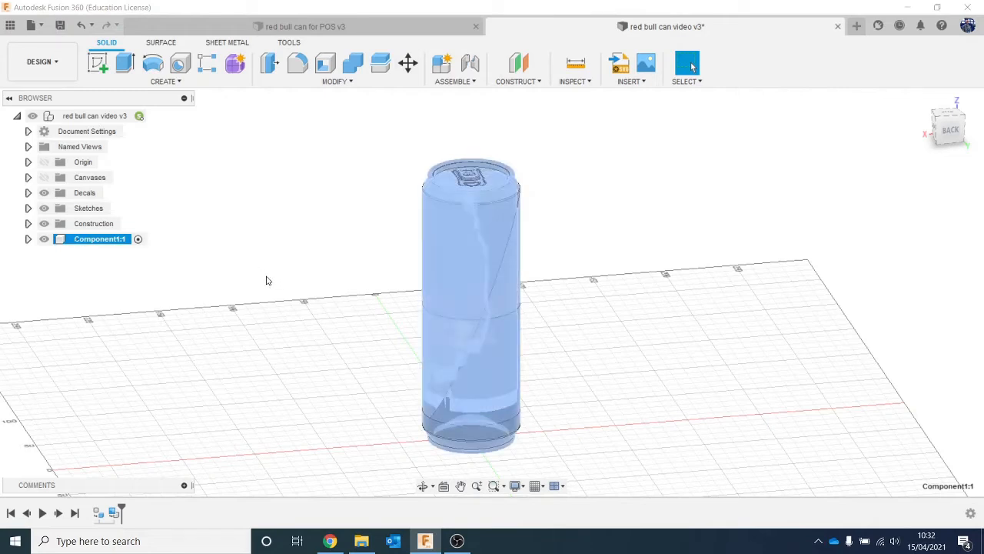
{"action": "left_click", "coordinate": [222, 268]}
{"action": "right_click", "coordinate": [112, 243]}
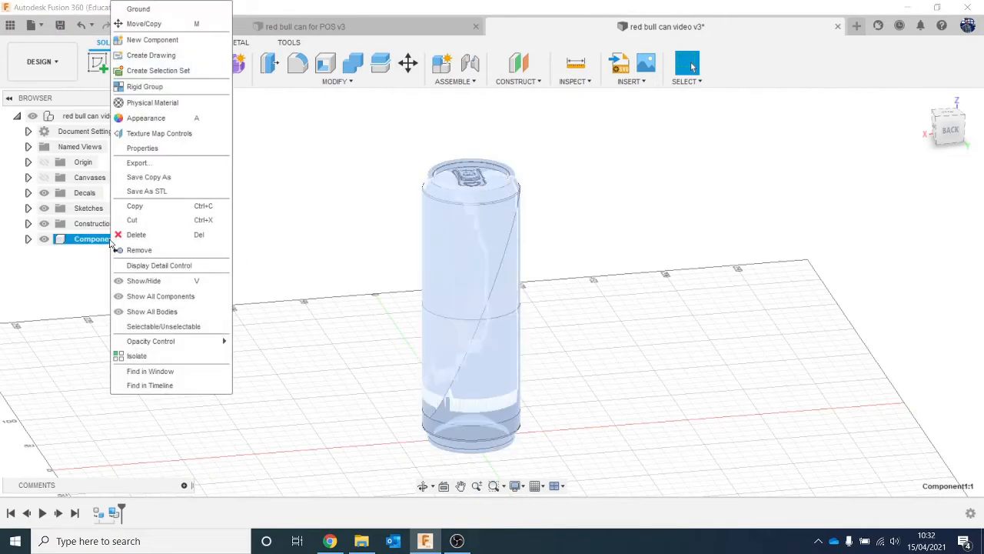
{"action": "left_click", "coordinate": [98, 269]}
{"action": "left_click", "coordinate": [98, 242]}
{"action": "left_click", "coordinate": [120, 302]}
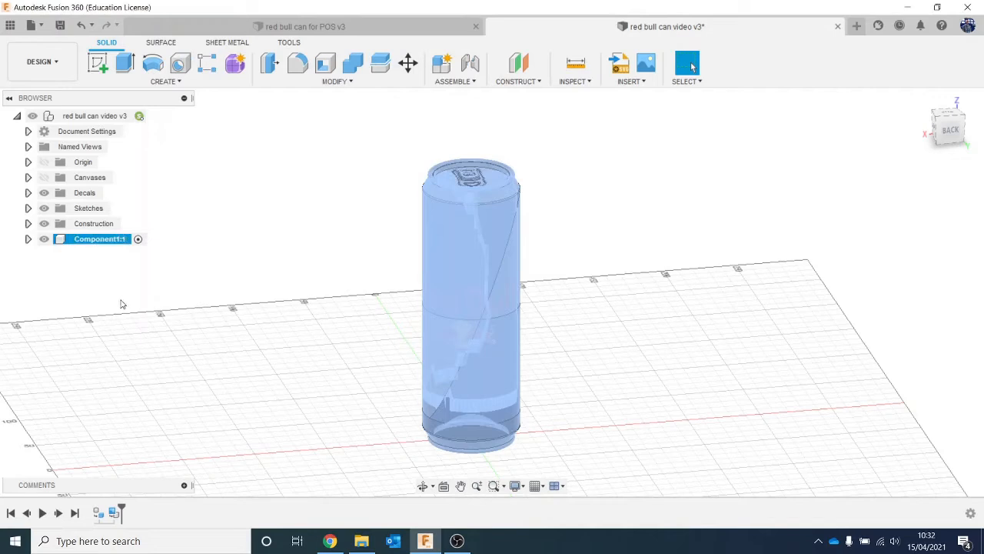
{"action": "left_click", "coordinate": [120, 302]}
{"action": "left_click", "coordinate": [106, 243]}
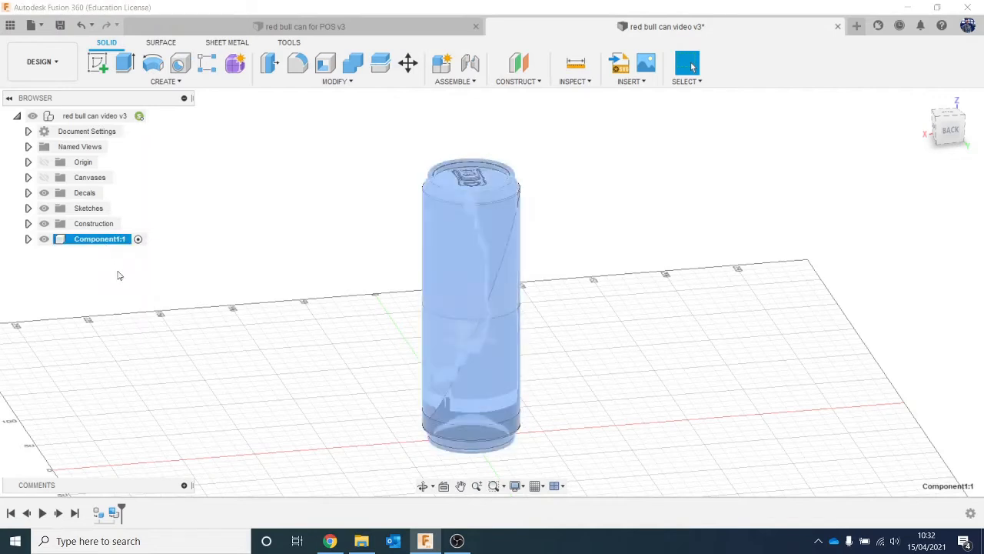
{"action": "right_click", "coordinate": [114, 246]}
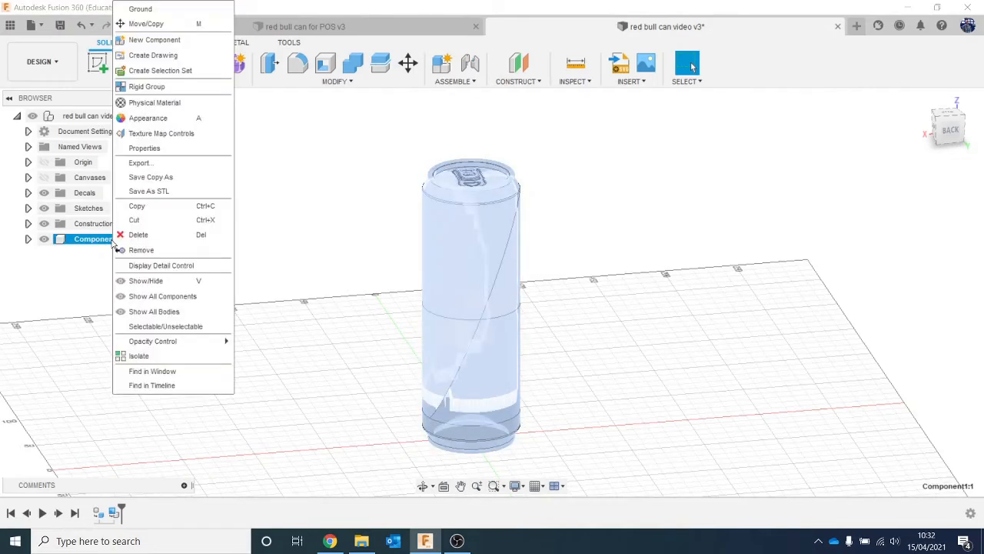
{"action": "left_click", "coordinate": [137, 205]}
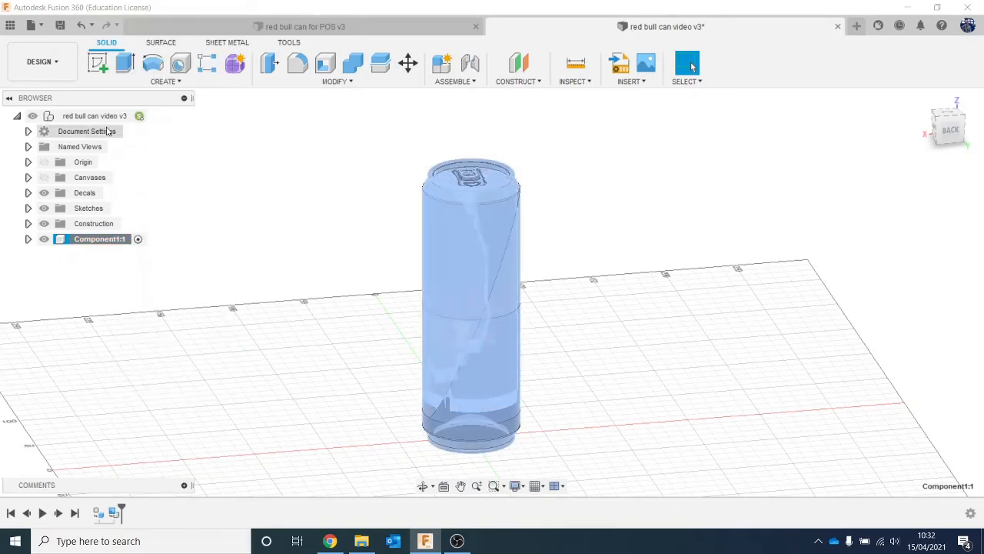
- Paste the can component into the top-level design and move the copy about 73.5 mm in X, beside the original
{"action": "right_click", "coordinate": [103, 123]}
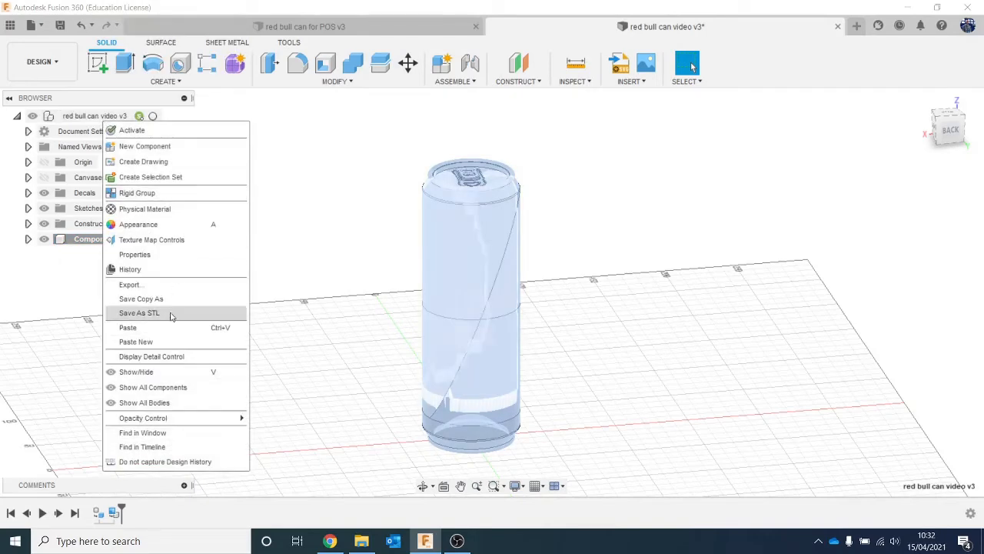
{"action": "left_click", "coordinate": [127, 328]}
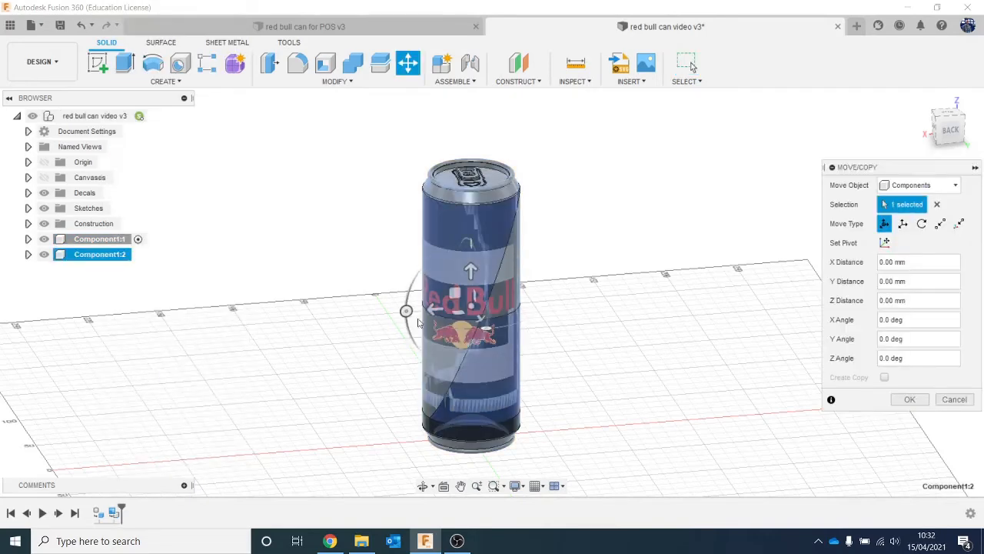
{"action": "left_click_drag", "start_coordinate": [429, 307], "coordinate": [328, 339]}
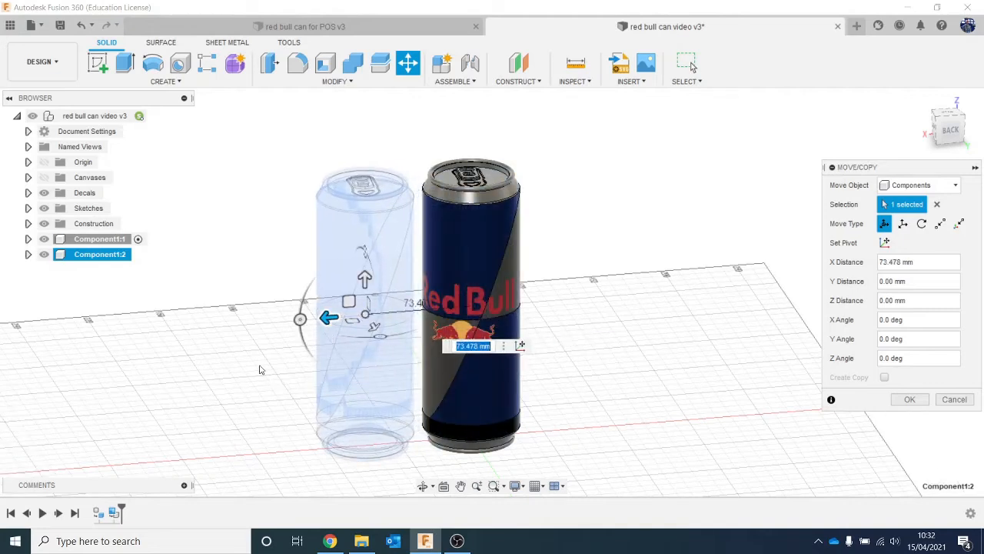
{"action": "left_click", "coordinate": [906, 399]}
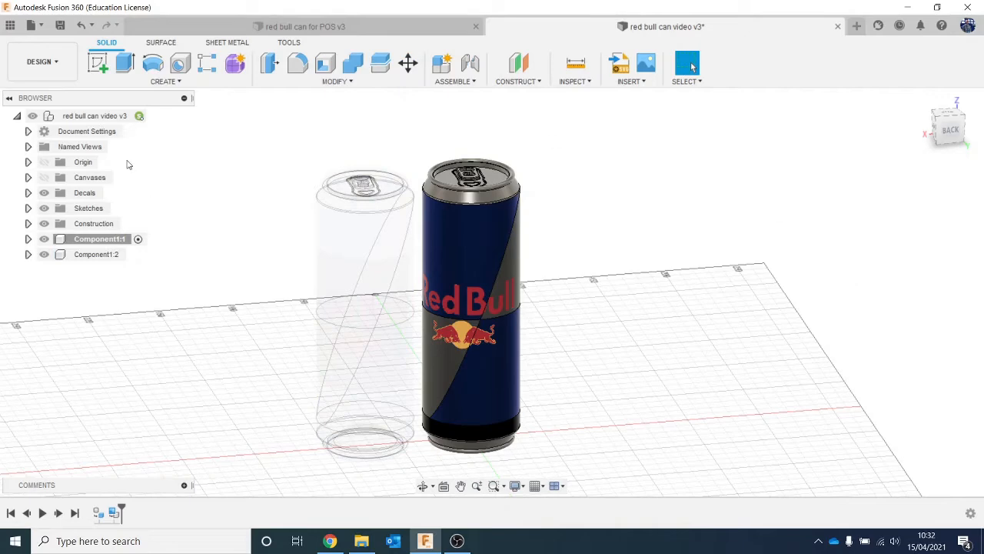
- Activate the top-level design, paste another copy of the can, and move it along X to the original's other side to form a row
{"action": "left_click", "coordinate": [159, 115]}
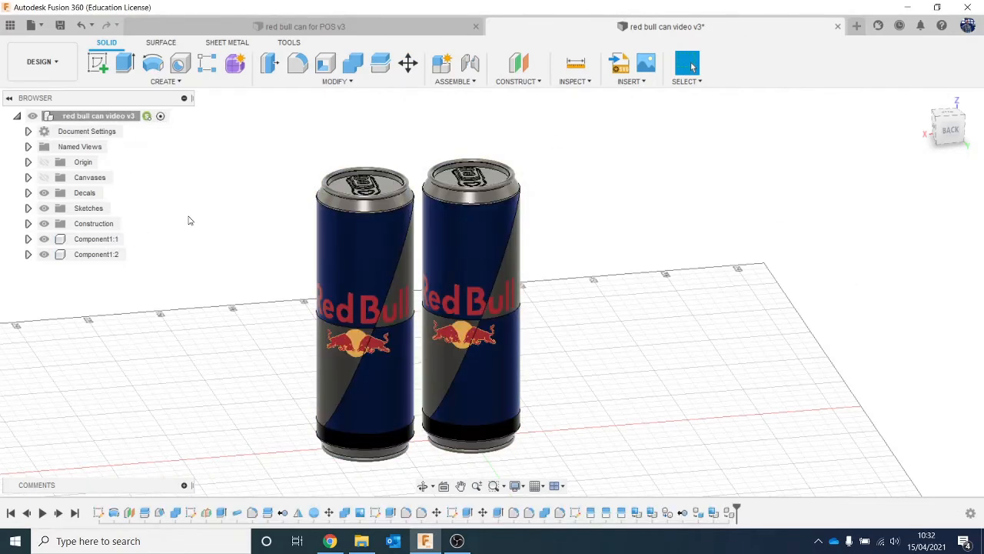
{"action": "right_click", "coordinate": [113, 117]}
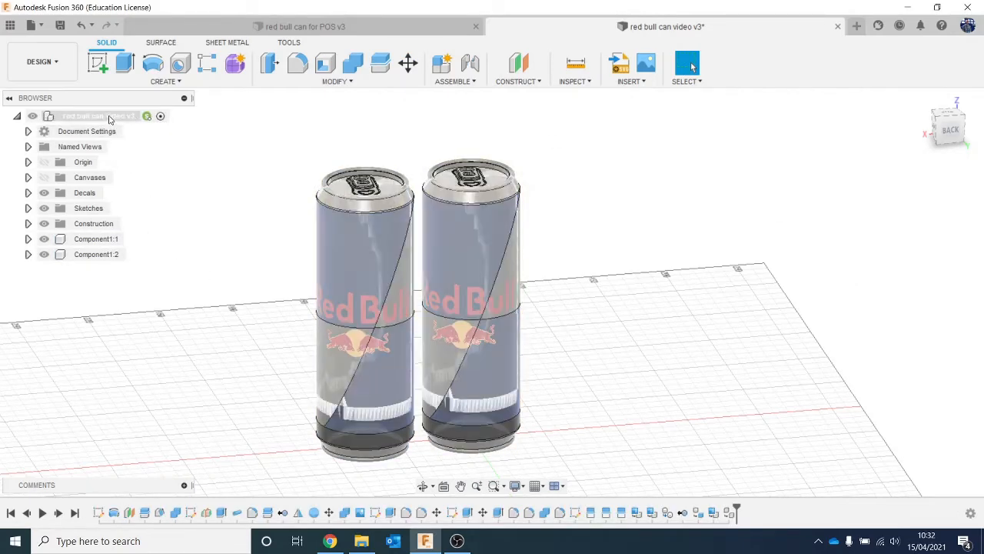
{"action": "left_click", "coordinate": [198, 308]}
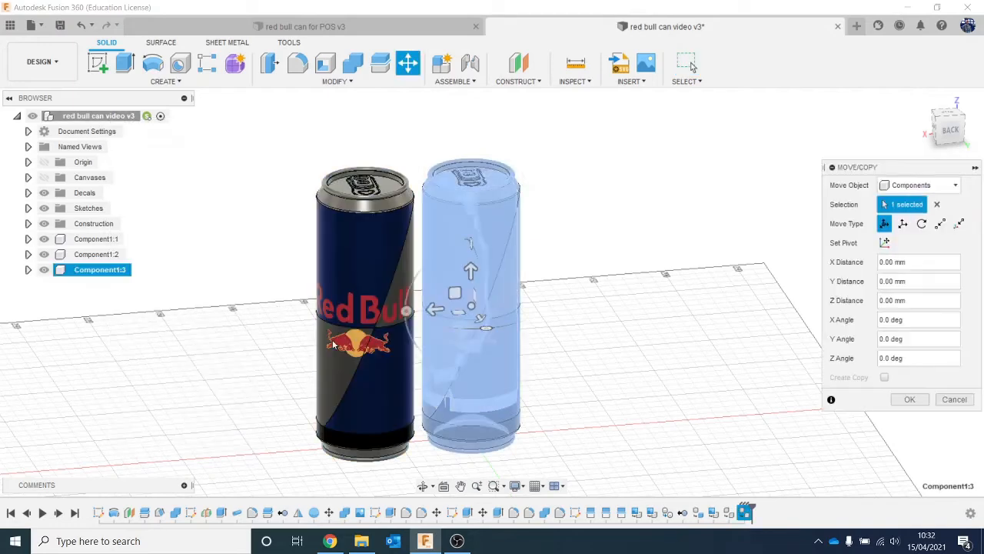
{"action": "left_click_drag", "start_coordinate": [434, 309], "coordinate": [545, 299]}
{"action": "left_click", "coordinate": [910, 399]}
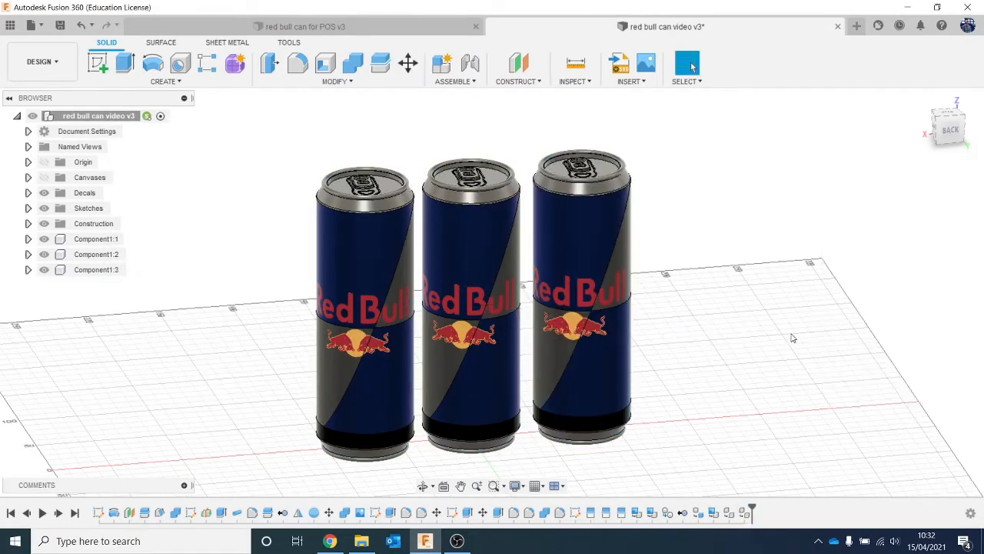
- In the sheet metal workspace, sketch an origin-centred rectangle about 325.8 mm by 169.5 mm around the cans on the horizontal origin plane, and finish the sketch
{"action": "scroll", "coordinate": [791, 339], "scroll_direction": "down", "scroll_amount": 3}
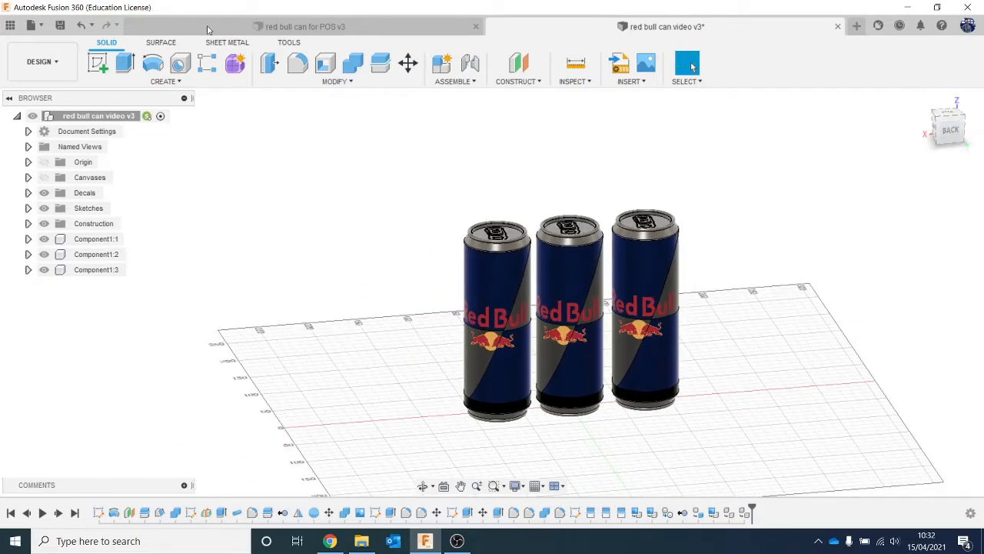
{"action": "left_click", "coordinate": [231, 43]}
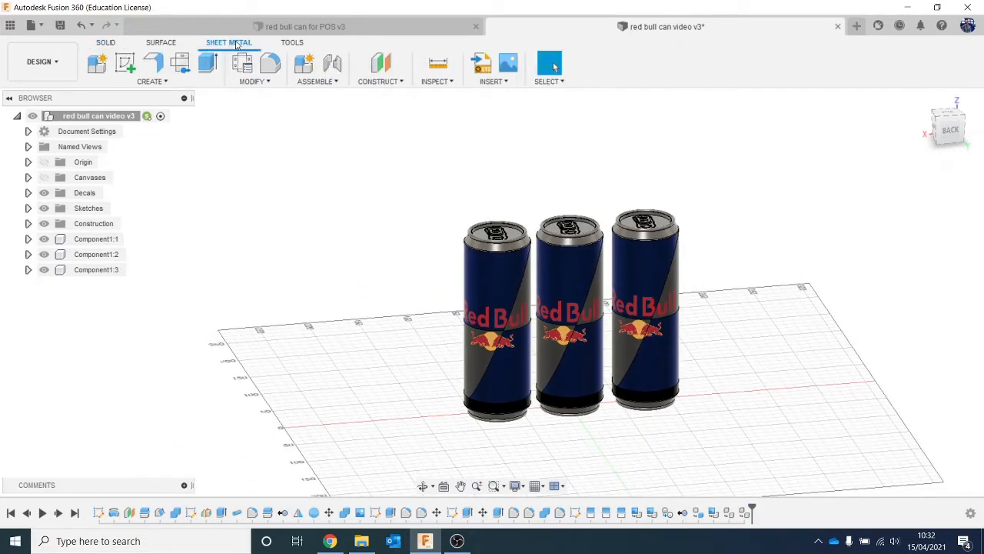
{"action": "left_click", "coordinate": [125, 61]}
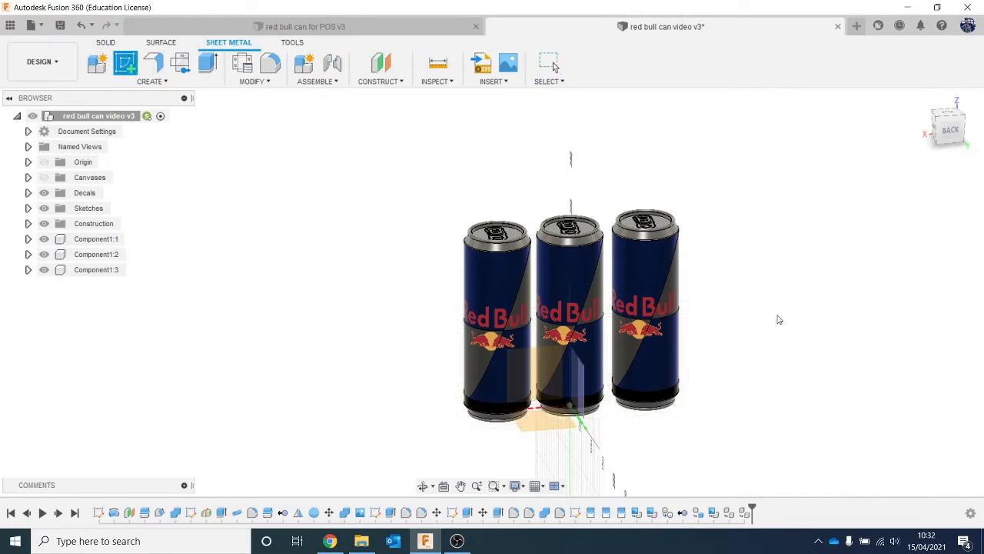
{"action": "left_click", "coordinate": [549, 432]}
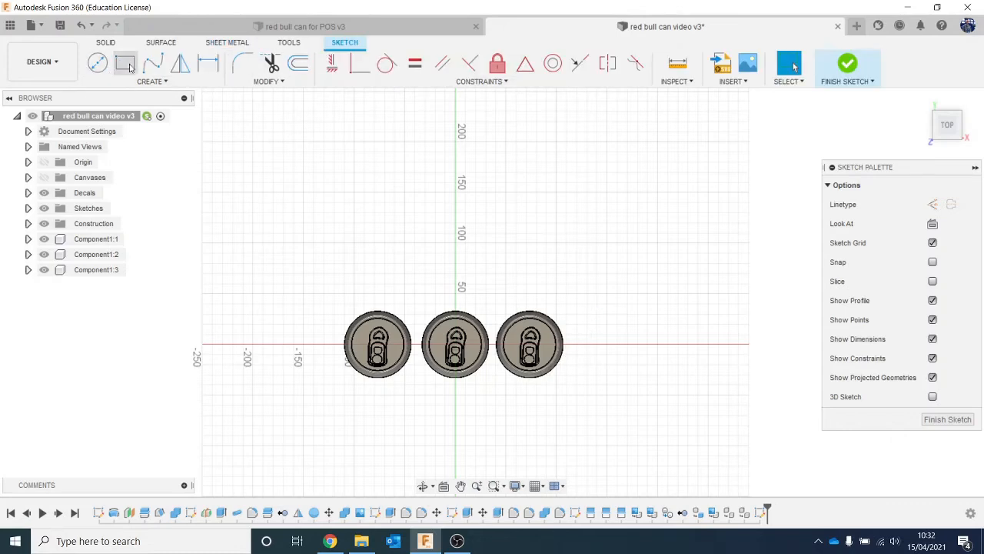
{"action": "left_click", "coordinate": [129, 65]}
{"action": "left_click", "coordinate": [933, 224]}
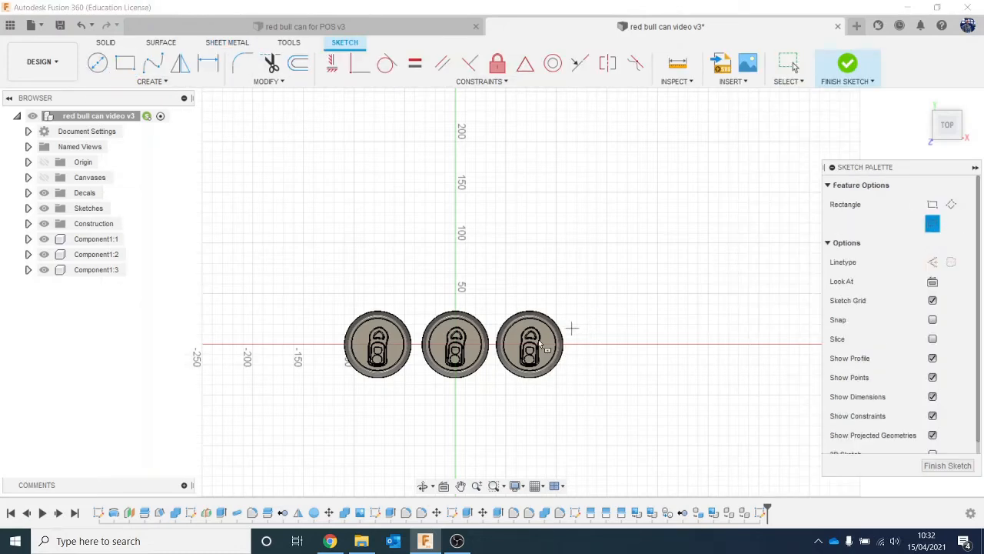
{"action": "left_click", "coordinate": [456, 344]}
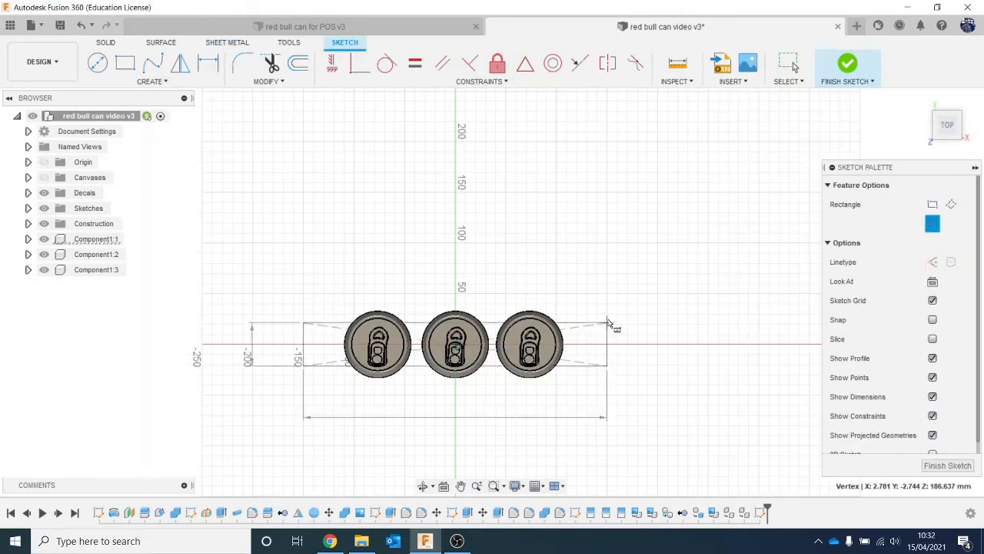
{"action": "left_click", "coordinate": [621, 261]}
{"action": "left_click", "coordinate": [847, 66]}
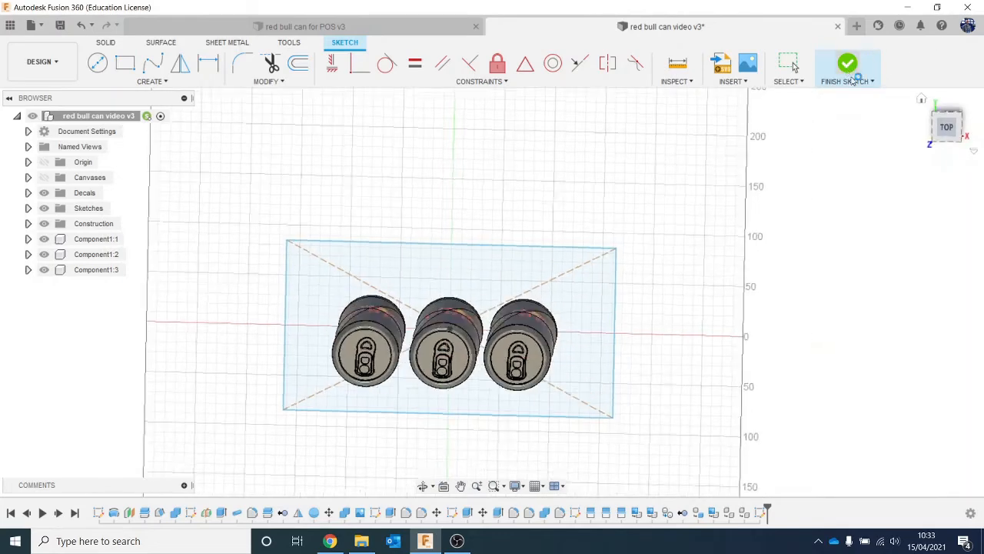
- Create a flange as a new body from the rectangle profile, using the Card (Default) sheet metal rule and Side 1 thickness
{"action": "left_click", "coordinate": [153, 63]}
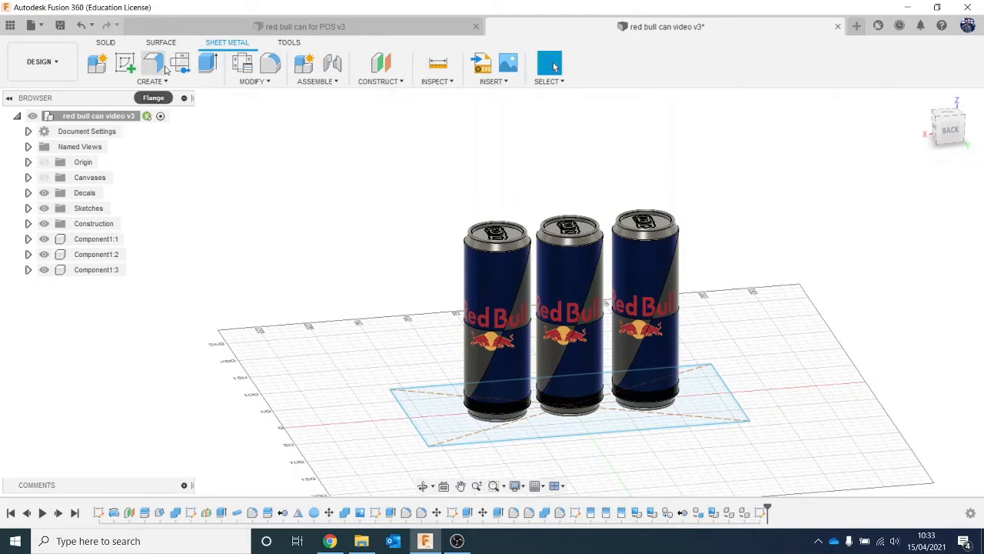
{"action": "left_click", "coordinate": [431, 418]}
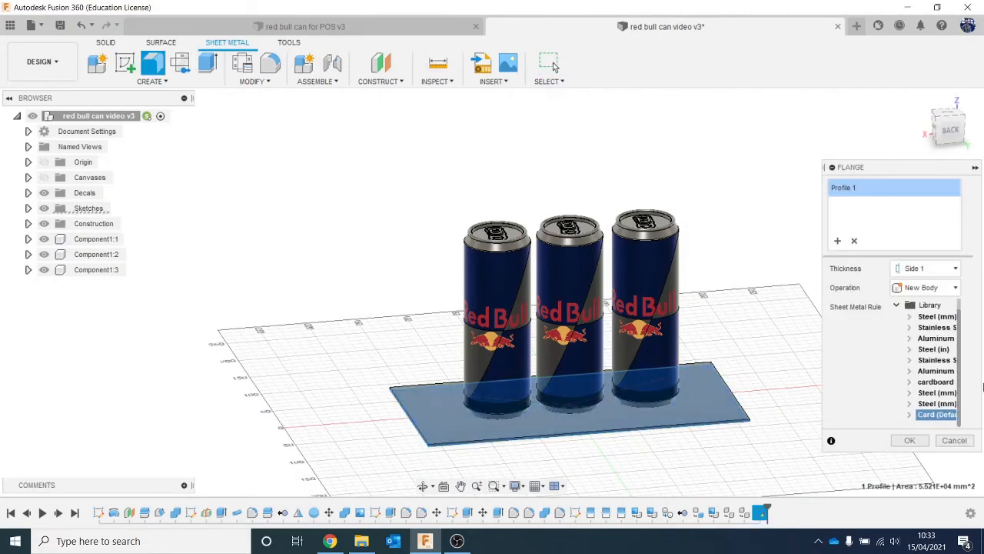
{"action": "left_click_drag", "start_coordinate": [890, 168], "coordinate": [792, 107]}
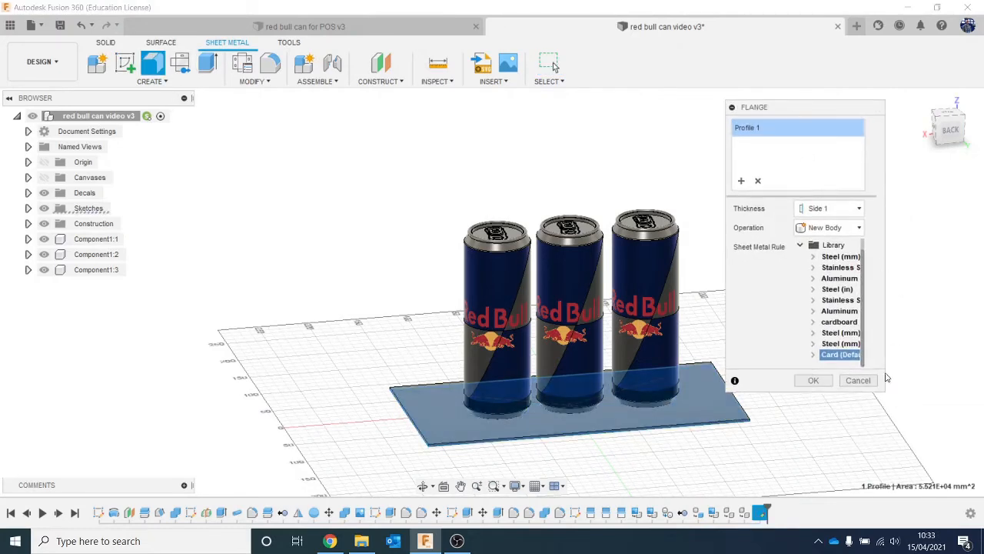
{"action": "left_click_drag", "start_coordinate": [884, 389], "coordinate": [948, 419]}
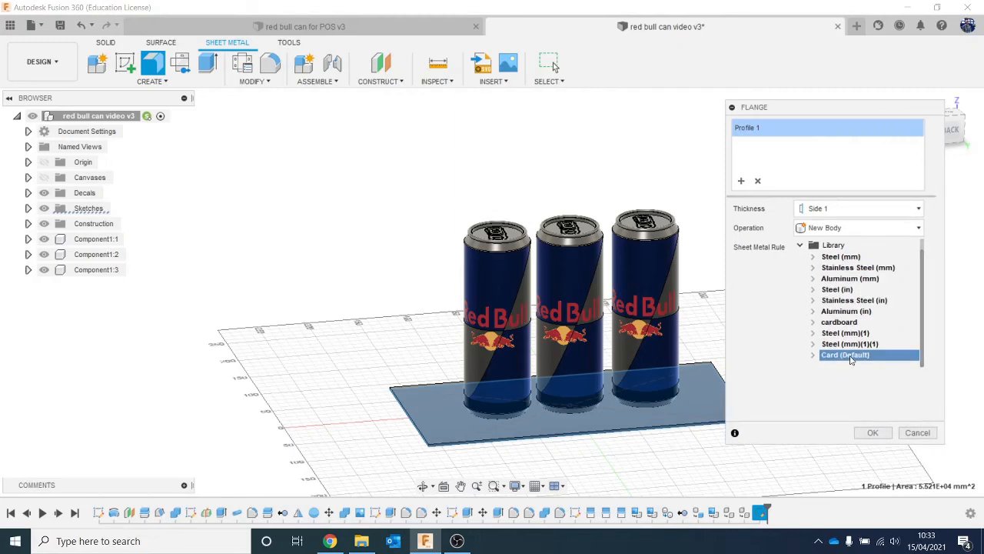
{"action": "left_click", "coordinate": [873, 433]}
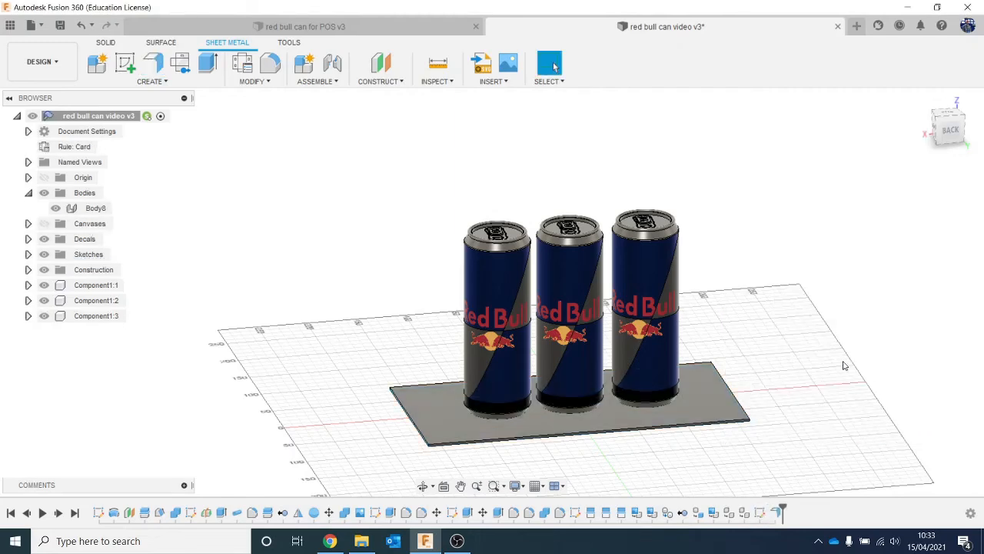
- Move the card base about -5.7 mm in Z so it sits just under the bottoms of the cans
{"action": "left_click_drag", "start_coordinate": [951, 133], "coordinate": [952, 101]}
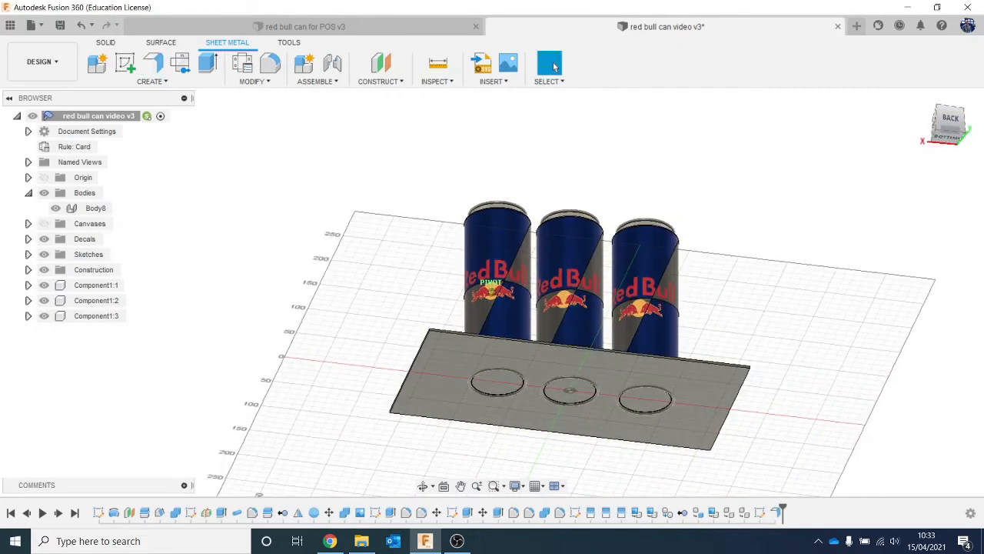
{"action": "left_click", "coordinate": [516, 401]}
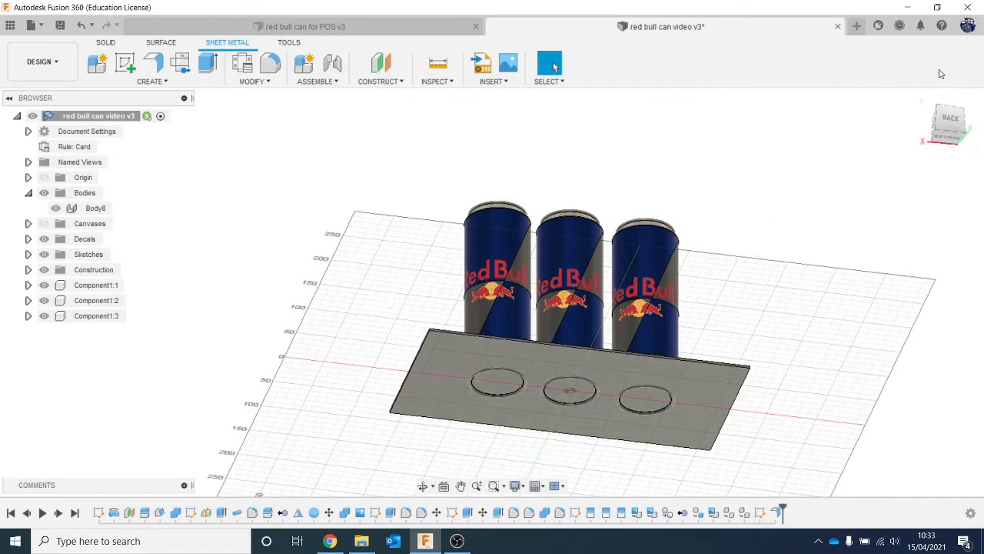
{"action": "left_click_drag", "start_coordinate": [960, 129], "coordinate": [839, 157]}
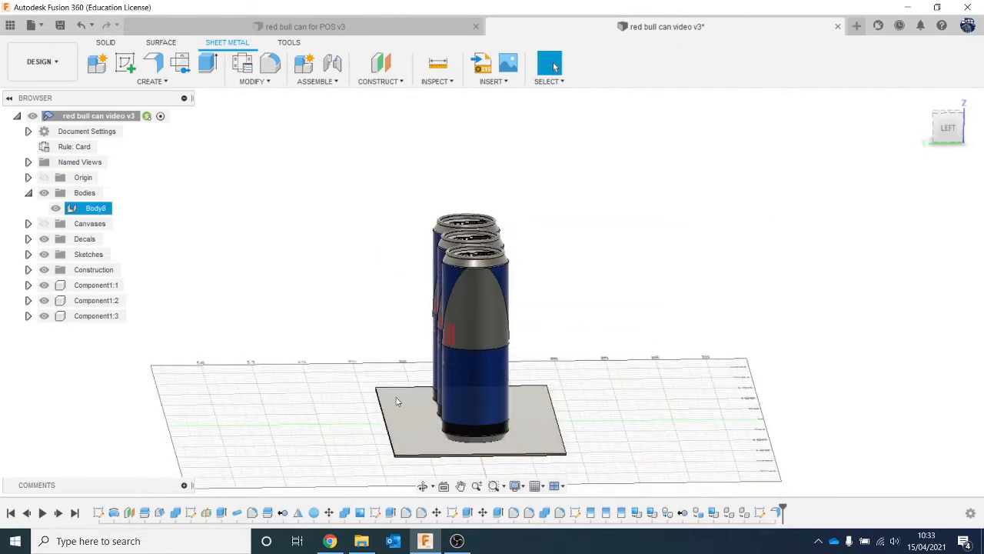
{"action": "right_click", "coordinate": [96, 210]}
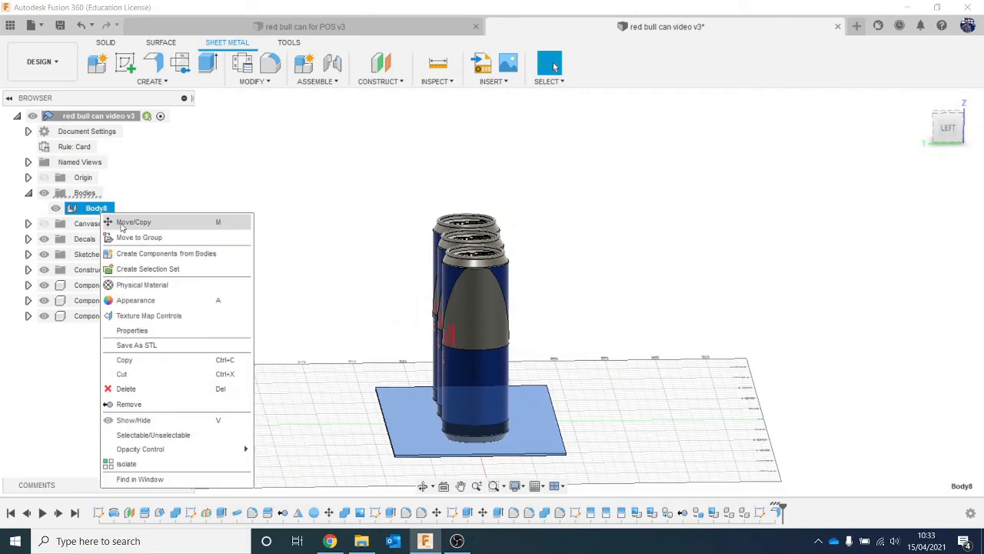
{"action": "left_click", "coordinate": [133, 222]}
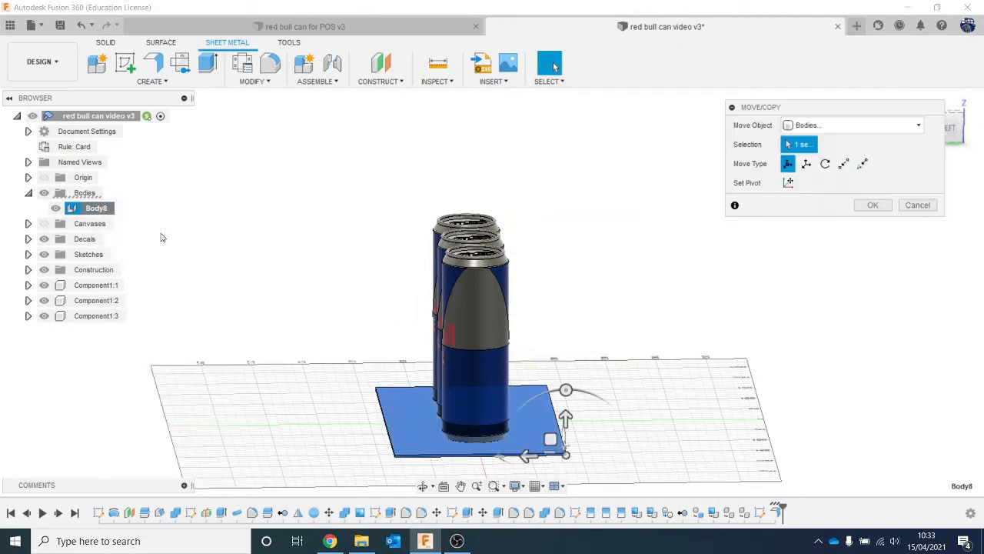
{"action": "left_click", "coordinate": [950, 123]}
{"action": "mouse_move", "coordinate": [551, 373]}
{"action": "left_mouse_down"}
{"action": "mouse_move", "coordinate": [549, 395]}
{"action": "mouse_move", "coordinate": [552, 377]}
{"action": "left_mouse_up"}
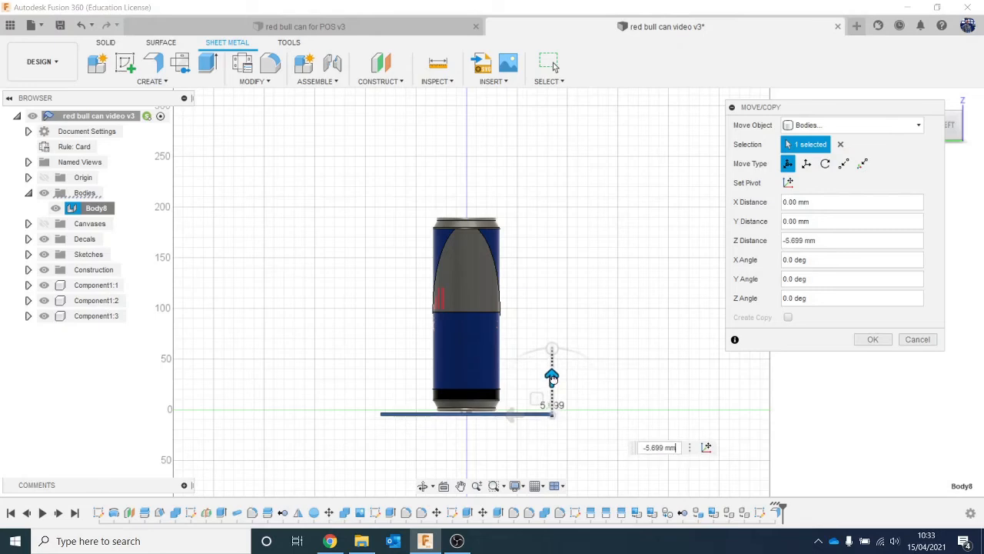
{"action": "left_click", "coordinate": [870, 343]}
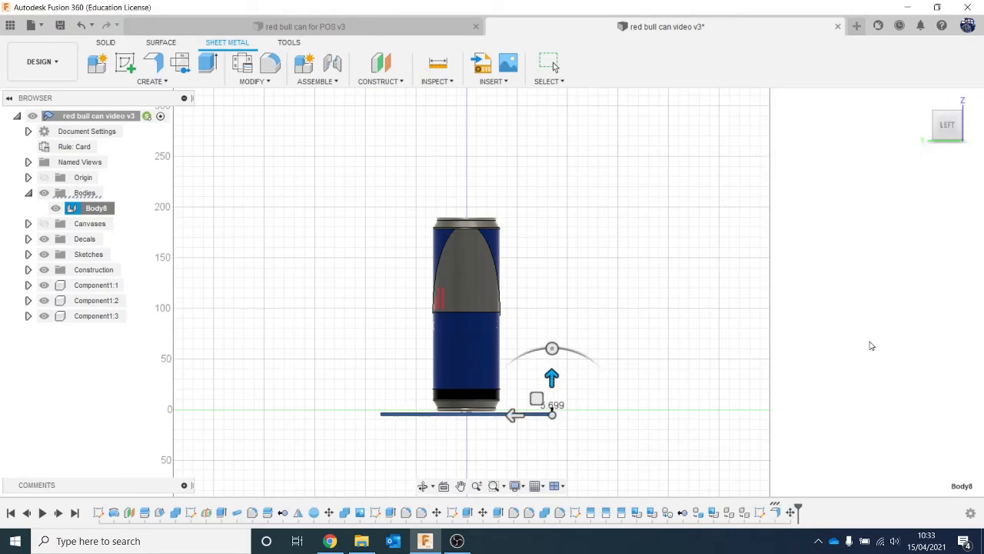
- Flange one long edge and both short edges of the card base upward about 38.8 mm at 90 degrees to form tray walls
{"action": "mouse_move", "coordinate": [947, 127]}
{"action": "left_mouse_down"}
{"action": "mouse_move", "coordinate": [934, 147]}
{"action": "mouse_move", "coordinate": [890, 148]}
{"action": "left_mouse_up"}
{"action": "middle_click_drag", "start_coordinate": [902, 275], "coordinate": [356, 20], "text": "shift"}
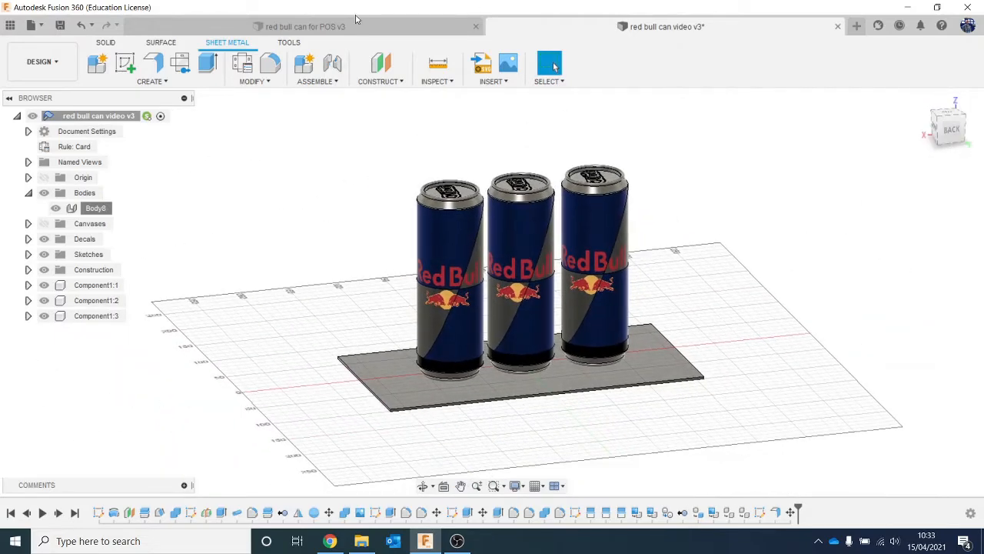
{"action": "left_click", "coordinate": [150, 65]}
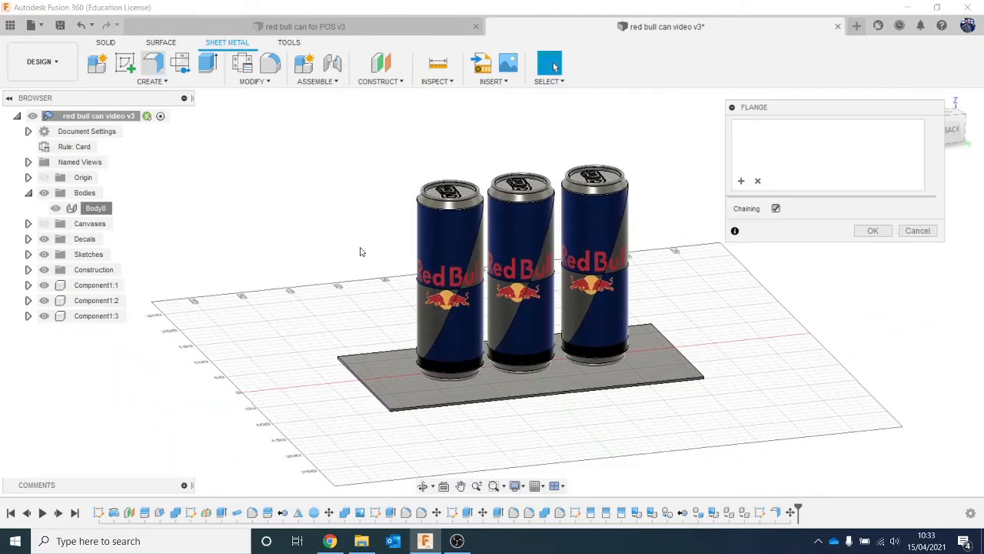
{"action": "left_click", "coordinate": [535, 394]}
{"action": "left_click_drag", "start_coordinate": [546, 379], "coordinate": [546, 342]}
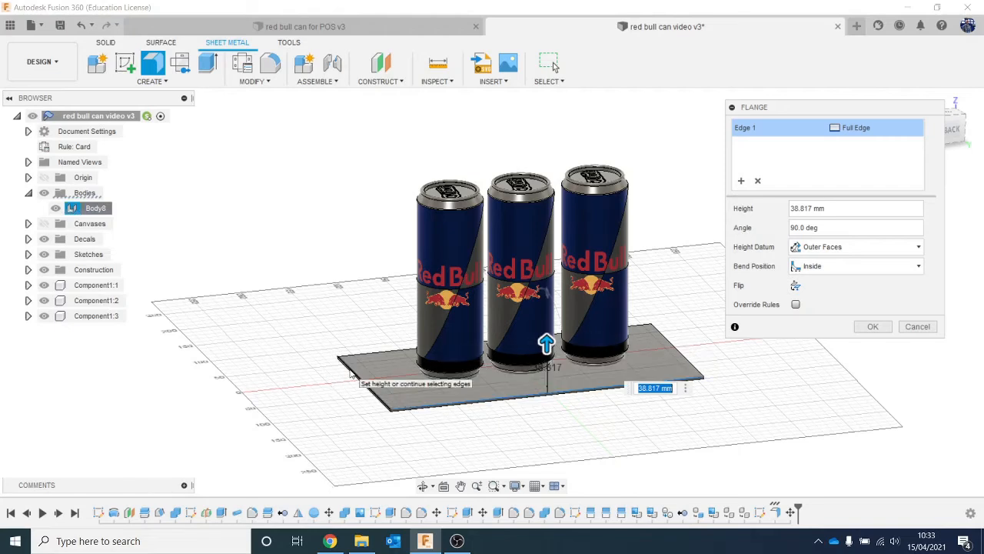
{"action": "left_click", "coordinate": [358, 377]}
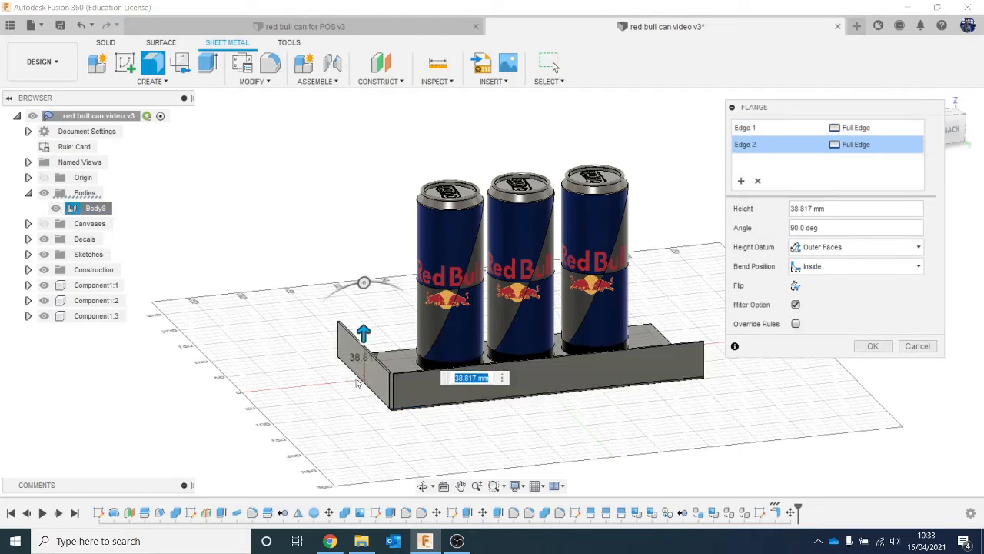
{"action": "left_click", "coordinate": [662, 332]}
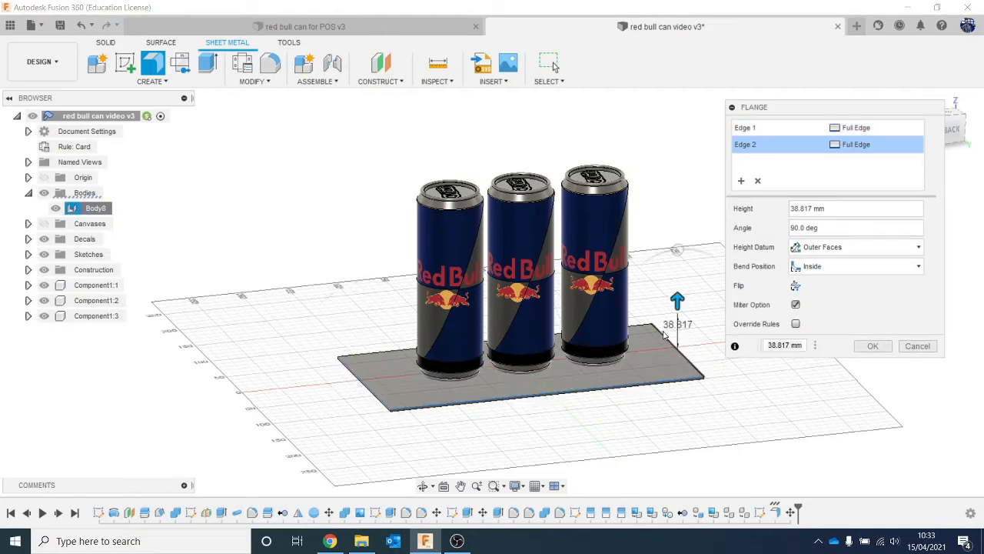
{"action": "left_click", "coordinate": [872, 346]}
{"action": "left_click", "coordinate": [954, 132]}
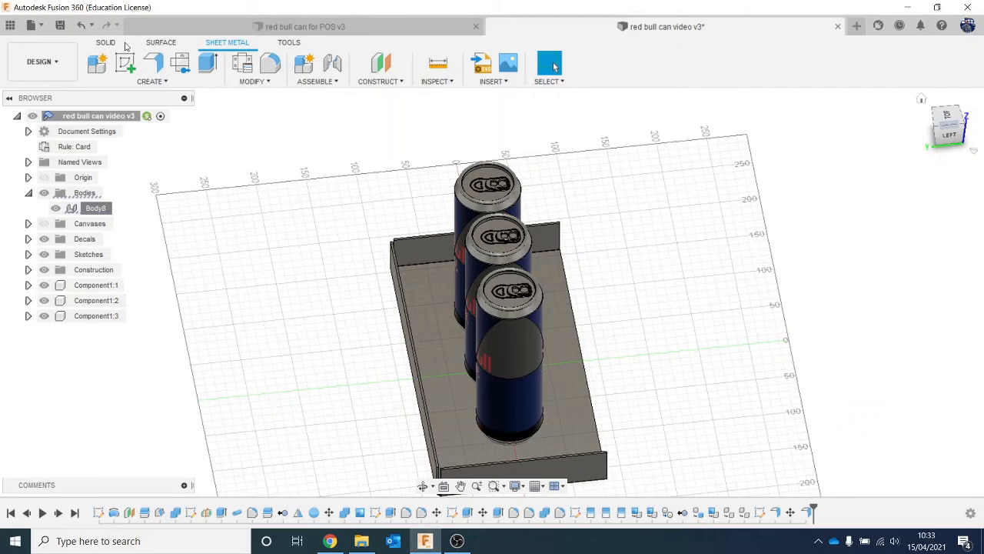
{"action": "left_click", "coordinate": [153, 65]}
{"action": "scroll", "coordinate": [429, 277], "scroll_direction": "up", "scroll_amount": 3}
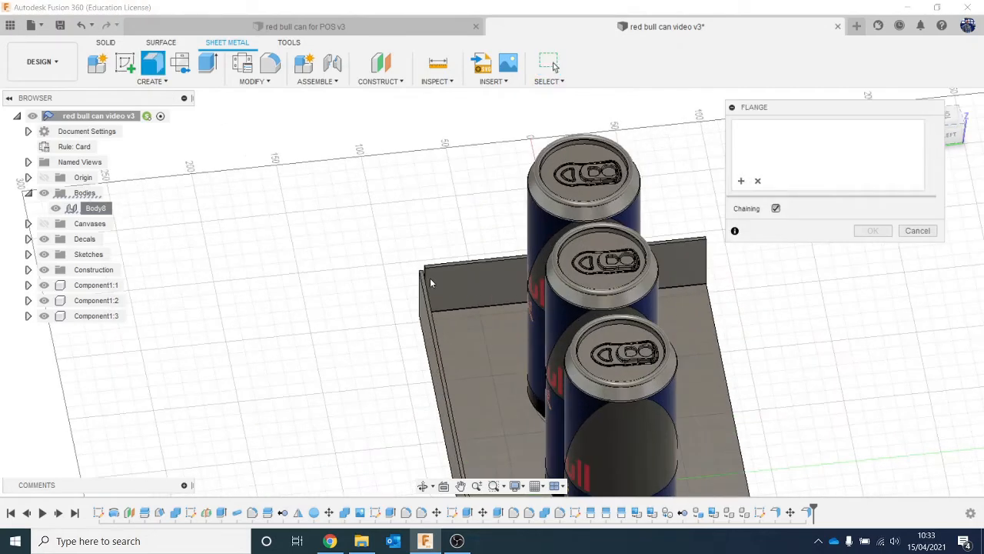
{"action": "left_click", "coordinate": [426, 274]}
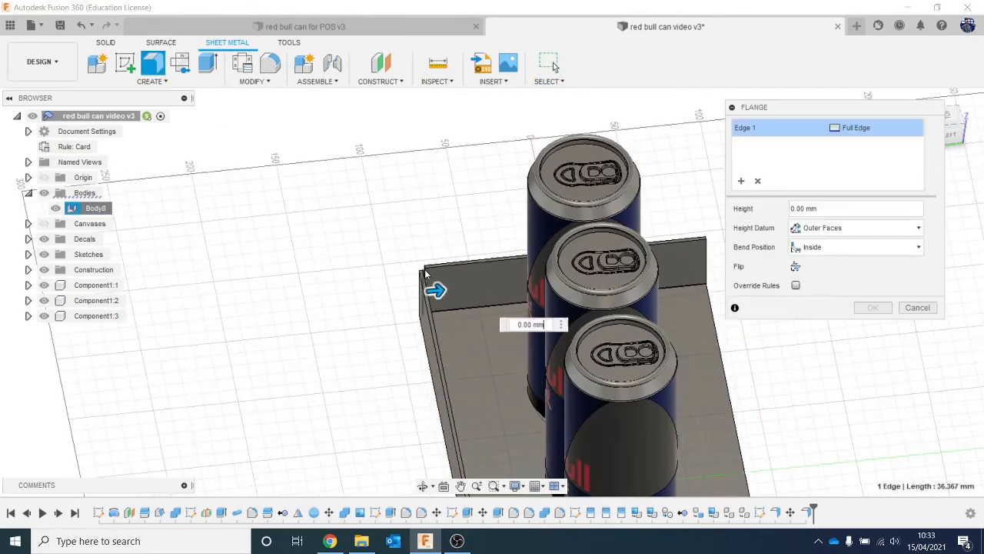
{"action": "left_click", "coordinate": [917, 308]}
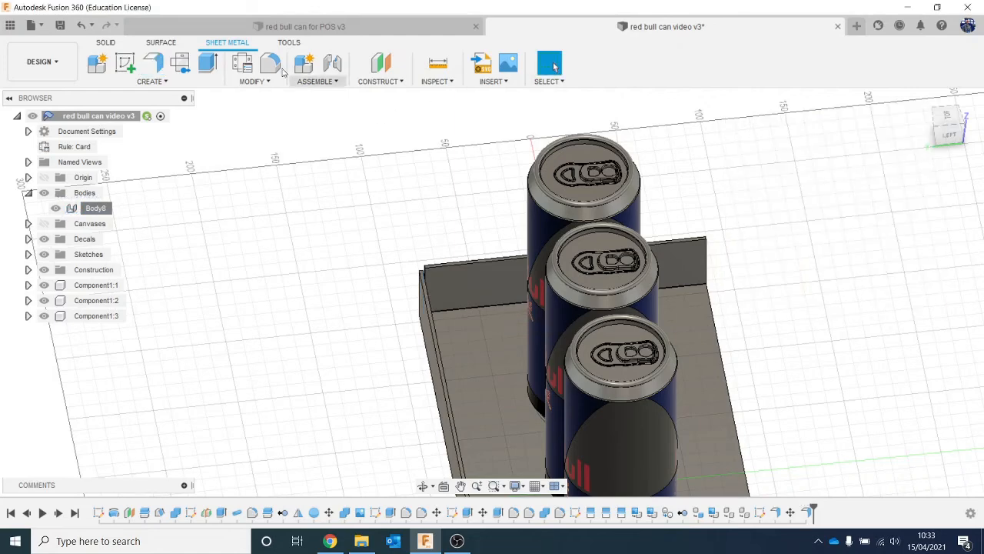
- Add flanges about 49 mm long at 90 degrees from the front vertical edges of both end walls, forming corner tabs inside the front wall
{"action": "left_click", "coordinate": [164, 65]}
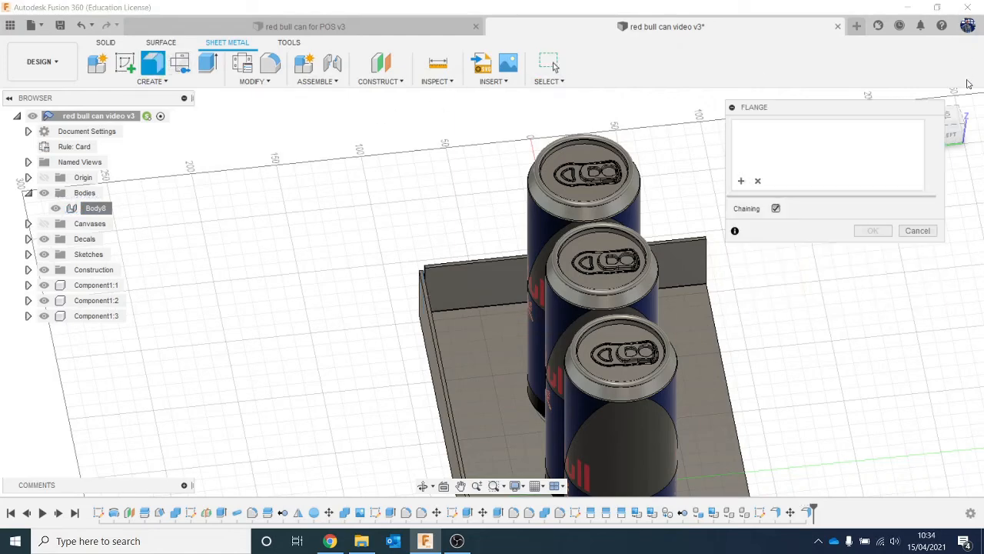
{"action": "left_click_drag", "start_coordinate": [950, 127], "coordinate": [908, 135]}
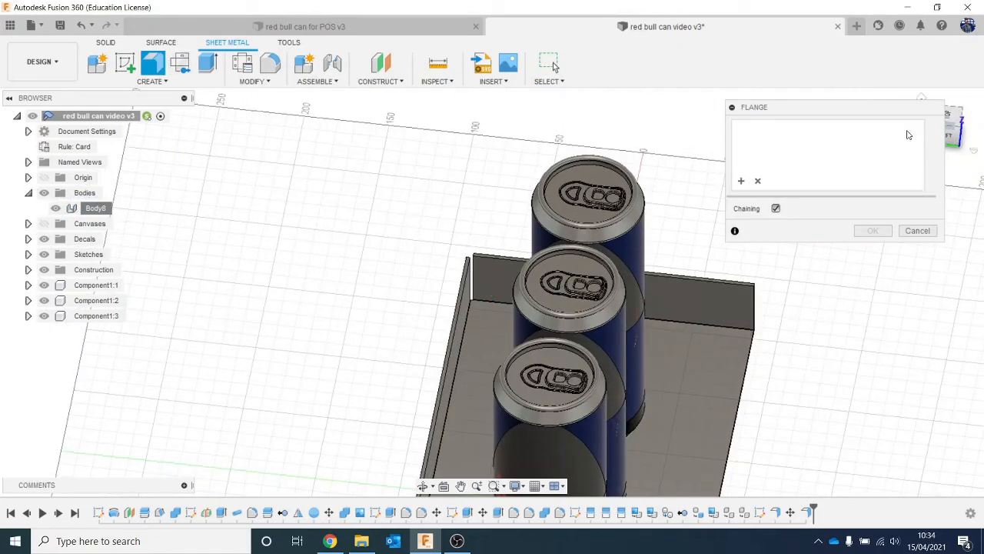
{"action": "left_click", "coordinate": [470, 282]}
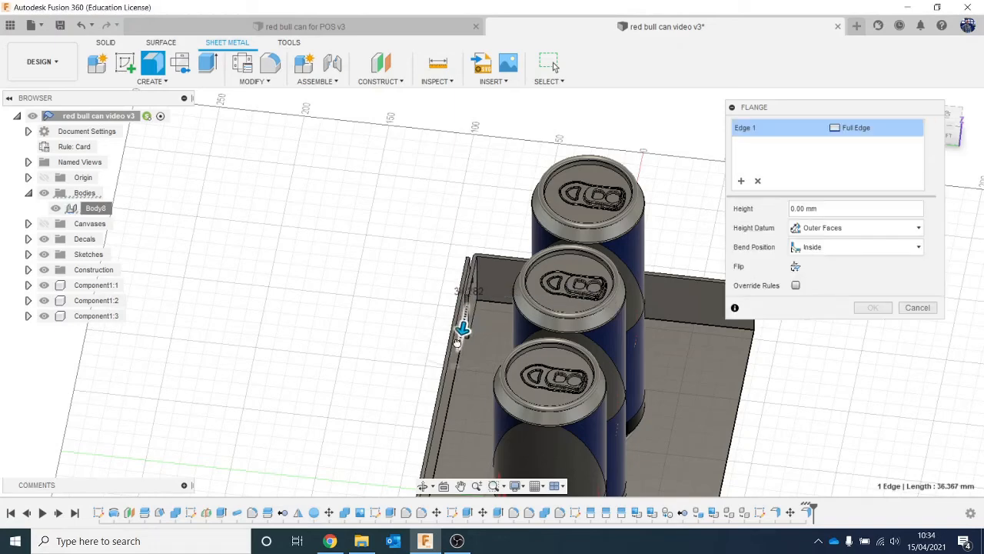
{"action": "left_click_drag", "start_coordinate": [458, 343], "coordinate": [455, 358]}
{"action": "middle_click_drag", "start_coordinate": [444, 360], "coordinate": [441, 74]}
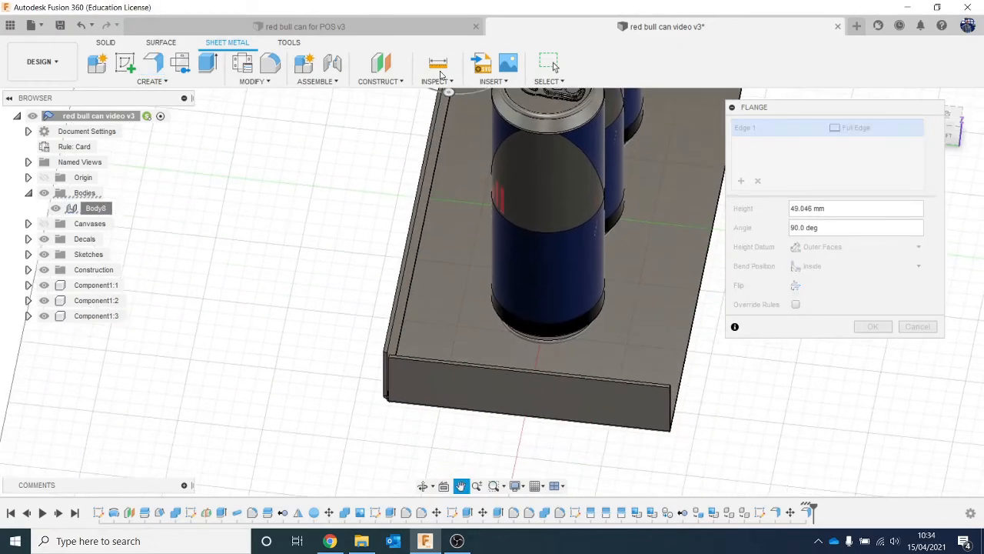
{"action": "mouse_move", "coordinate": [935, 132]}
{"action": "left_mouse_down"}
{"action": "mouse_move", "coordinate": [884, 166]}
{"action": "mouse_move", "coordinate": [855, 170]}
{"action": "left_mouse_up"}
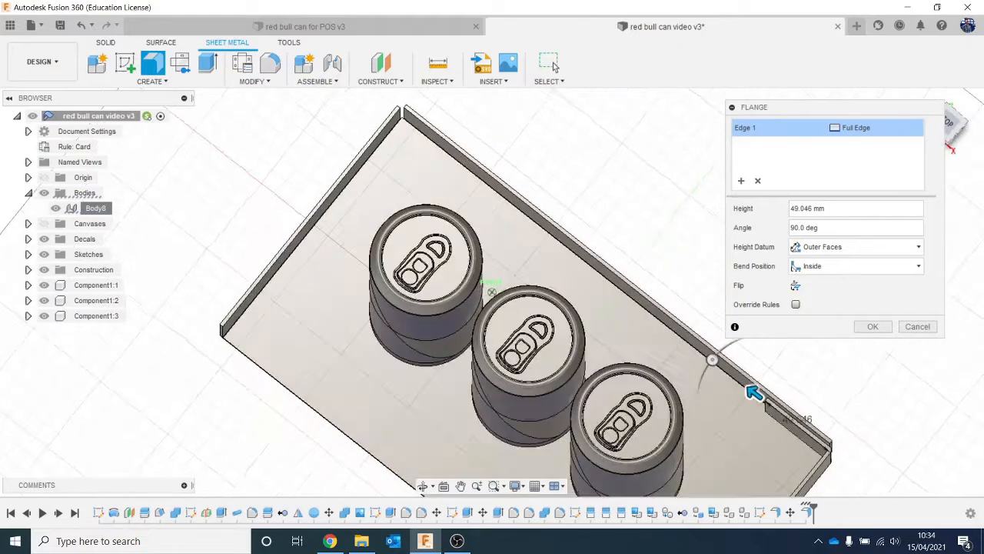
{"action": "middle_click_drag", "start_coordinate": [555, 68], "coordinate": [598, 97], "text": "shift"}
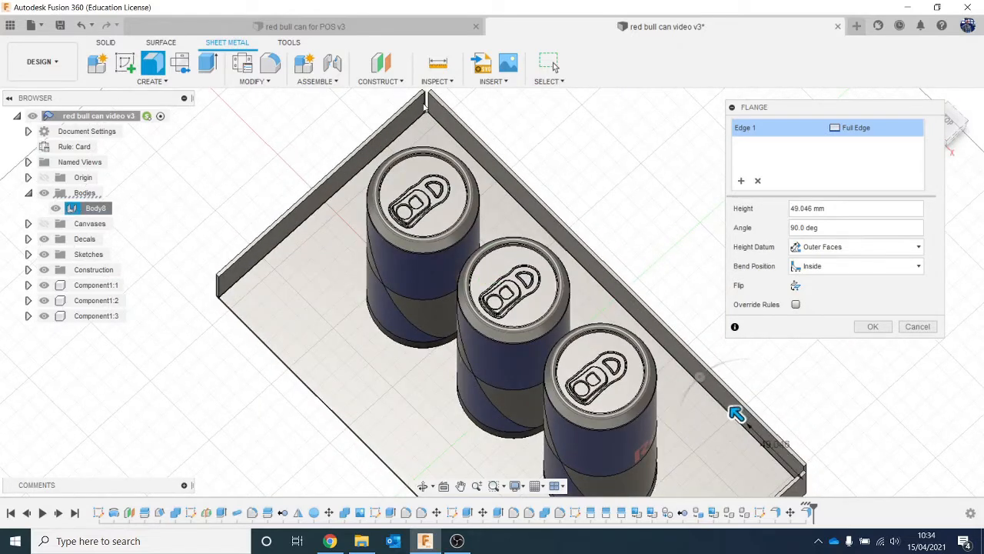
{"action": "left_click", "coordinate": [427, 106]}
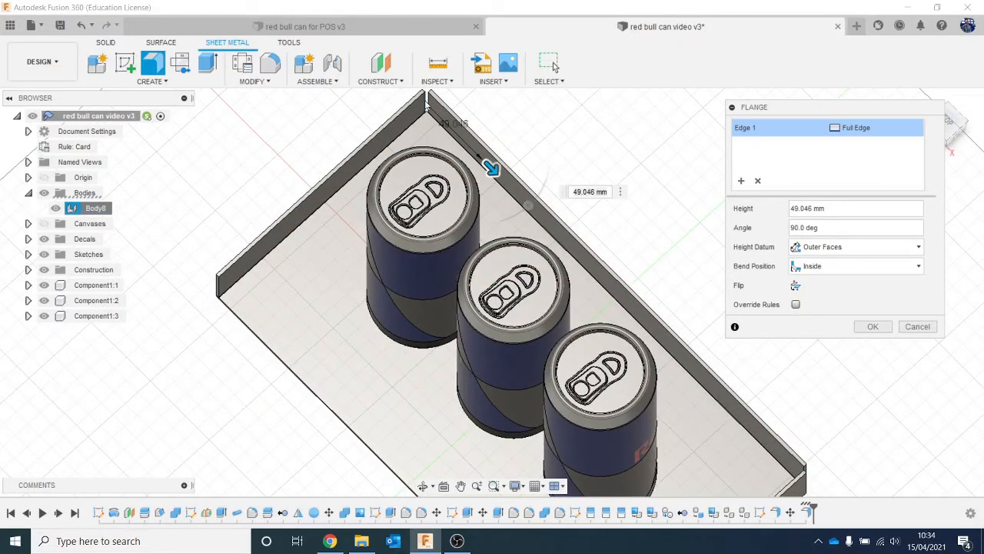
{"action": "left_click", "coordinate": [427, 107]}
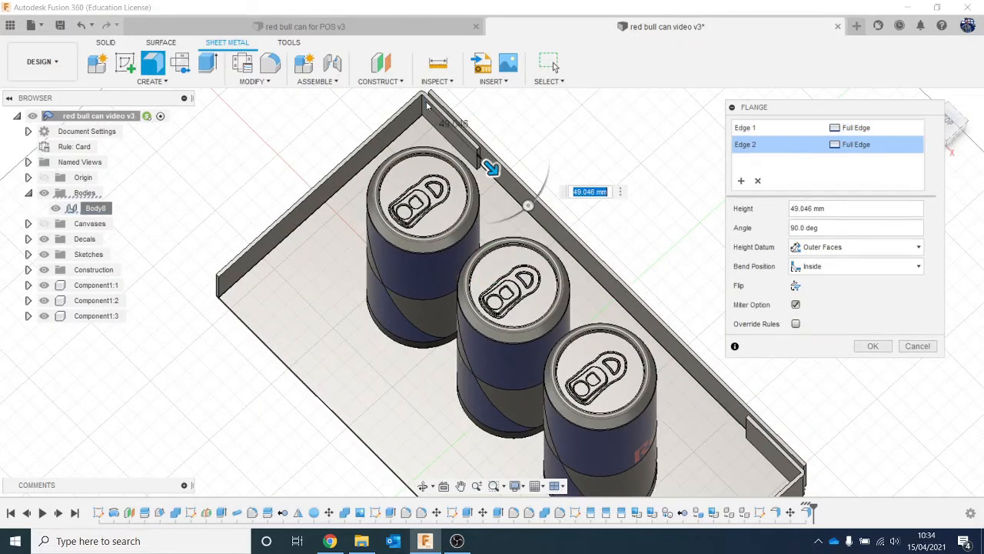
{"action": "left_click", "coordinate": [871, 346]}
{"action": "left_click_drag", "start_coordinate": [953, 131], "coordinate": [876, 142]}
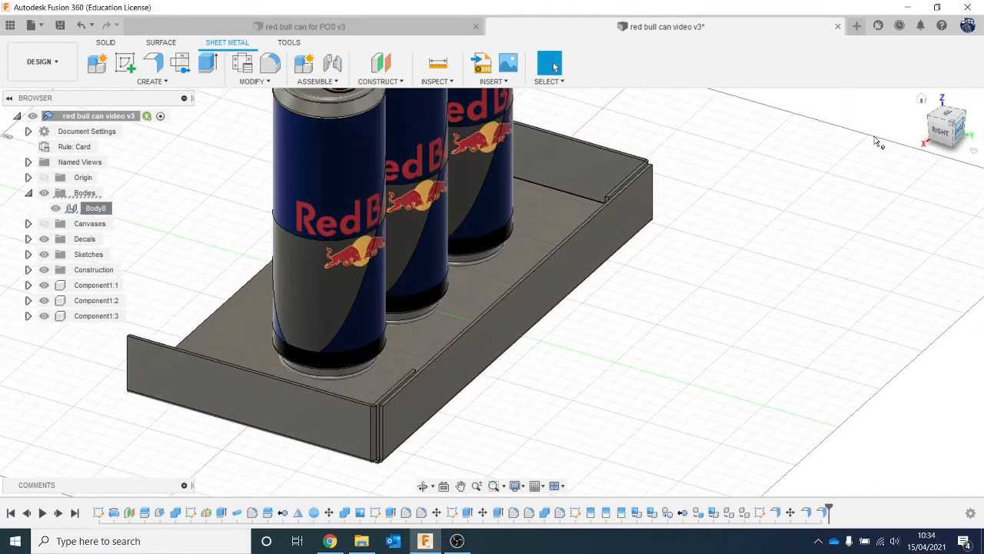
{"action": "left_click", "coordinate": [160, 69]}
{"action": "left_click", "coordinate": [223, 309]}
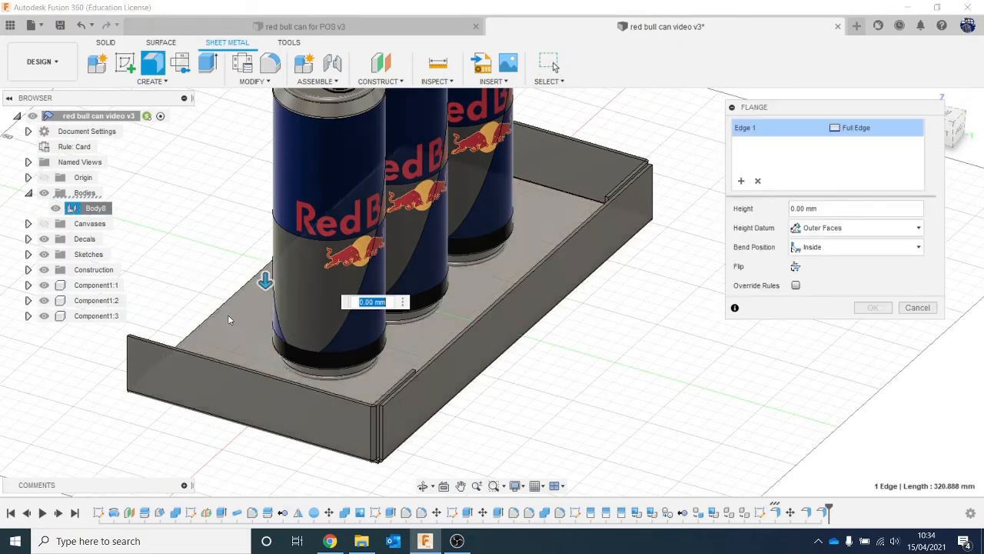
{"action": "scroll", "coordinate": [231, 316], "scroll_direction": "down", "scroll_amount": 4}
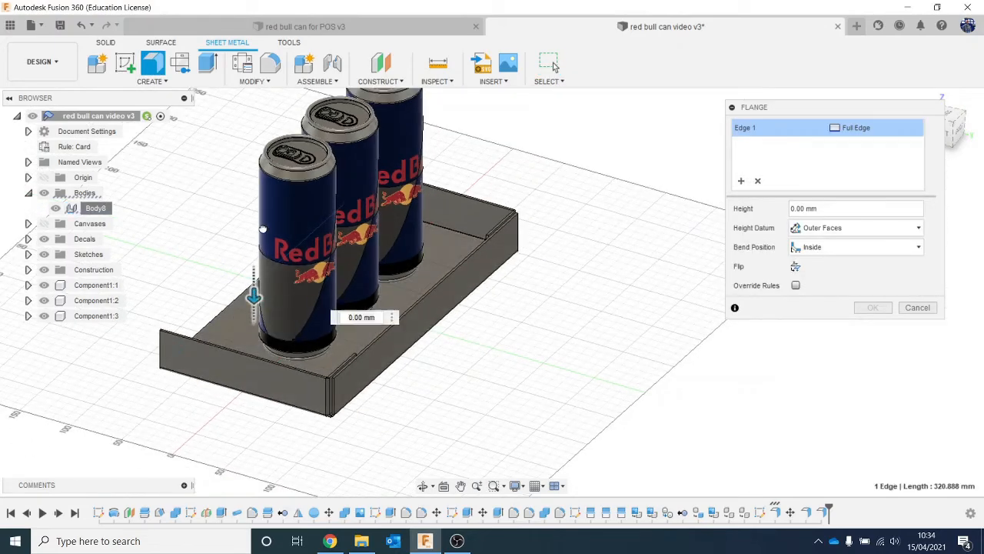
{"action": "left_click_drag", "start_coordinate": [252, 293], "coordinate": [253, 269]}
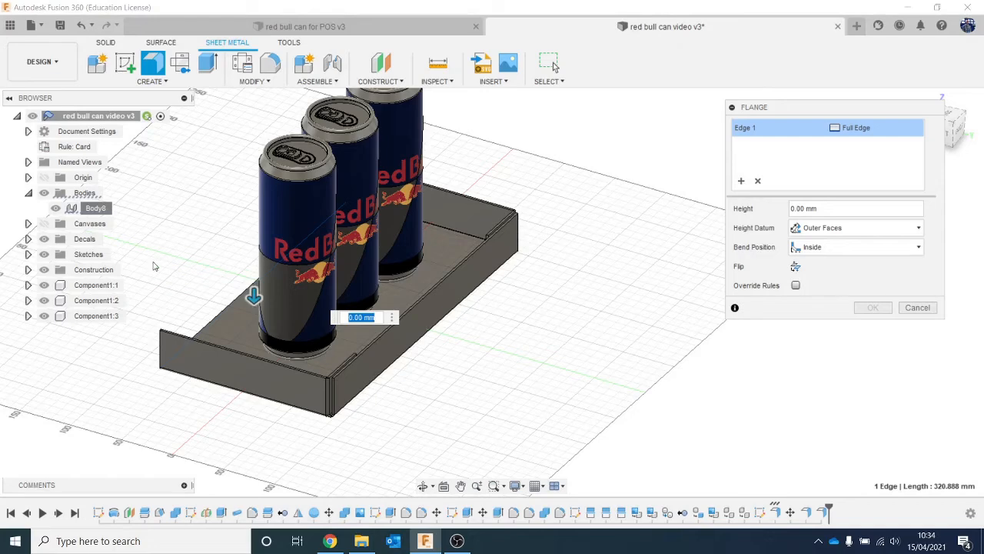
{"action": "scroll", "coordinate": [246, 267], "scroll_direction": "up", "scroll_amount": 3}
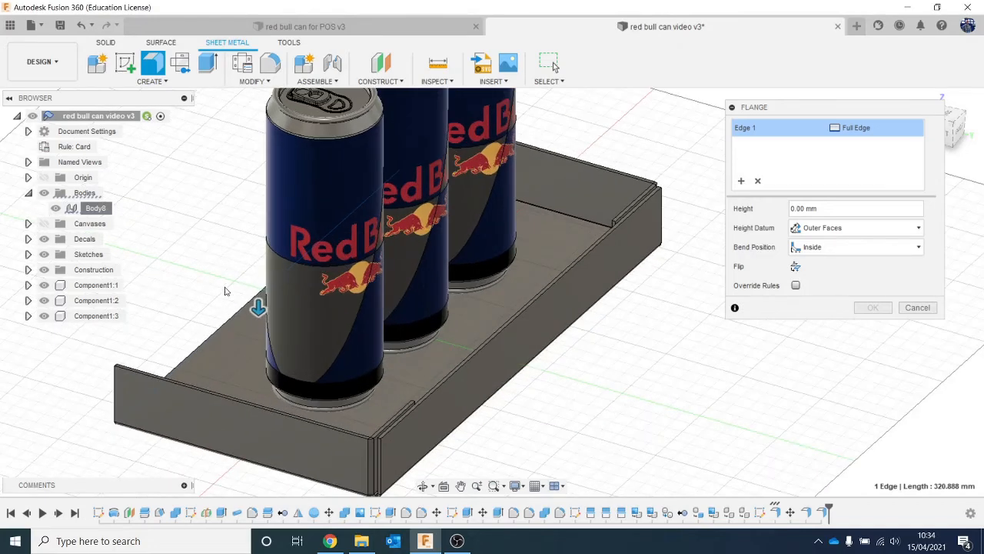
{"action": "left_click", "coordinate": [917, 307]}
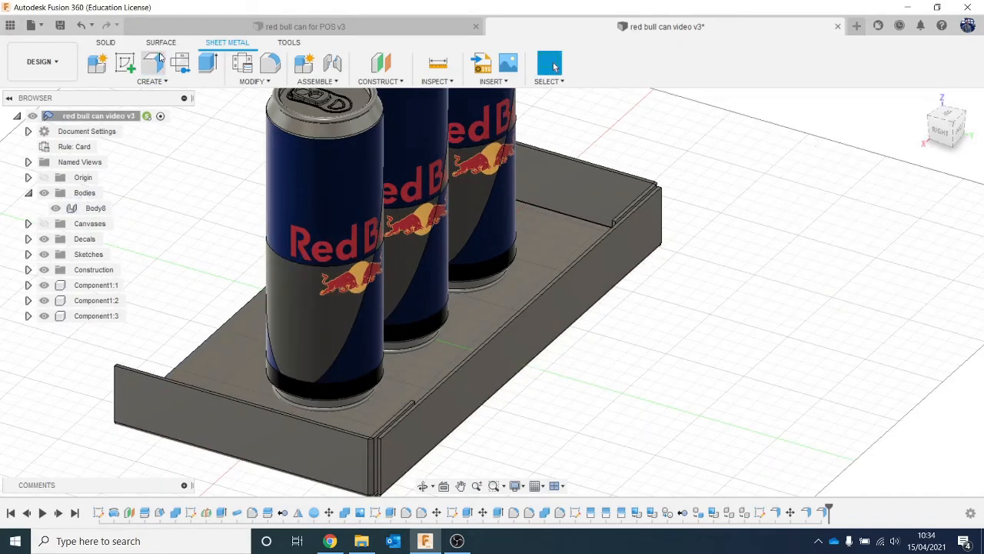
- Flange the open long edge of the base upward about 205.4 mm at 90 degrees to form a back panel taller than the cans
{"action": "left_click", "coordinate": [159, 60]}
{"action": "left_click", "coordinate": [206, 339]}
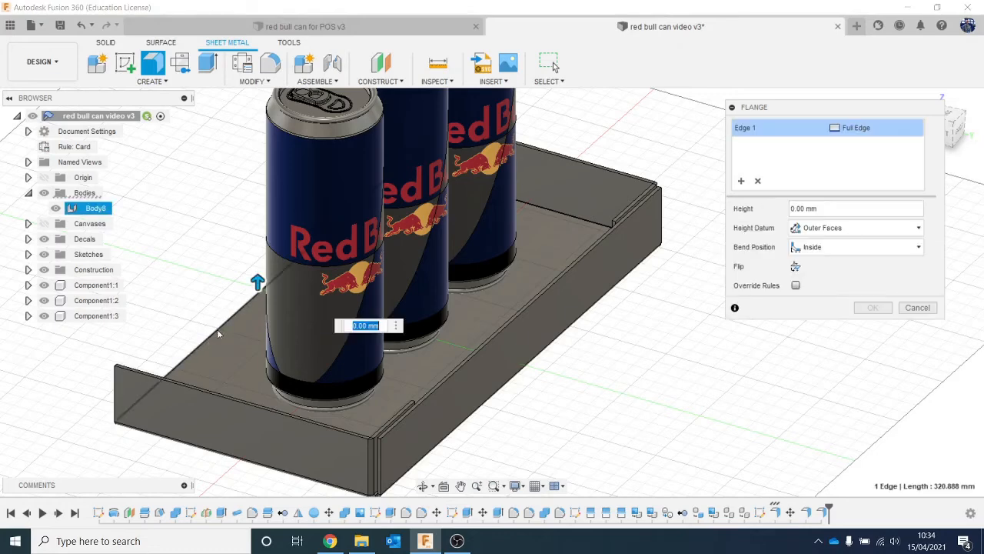
{"action": "left_click_drag", "start_coordinate": [257, 271], "coordinate": [262, 99]}
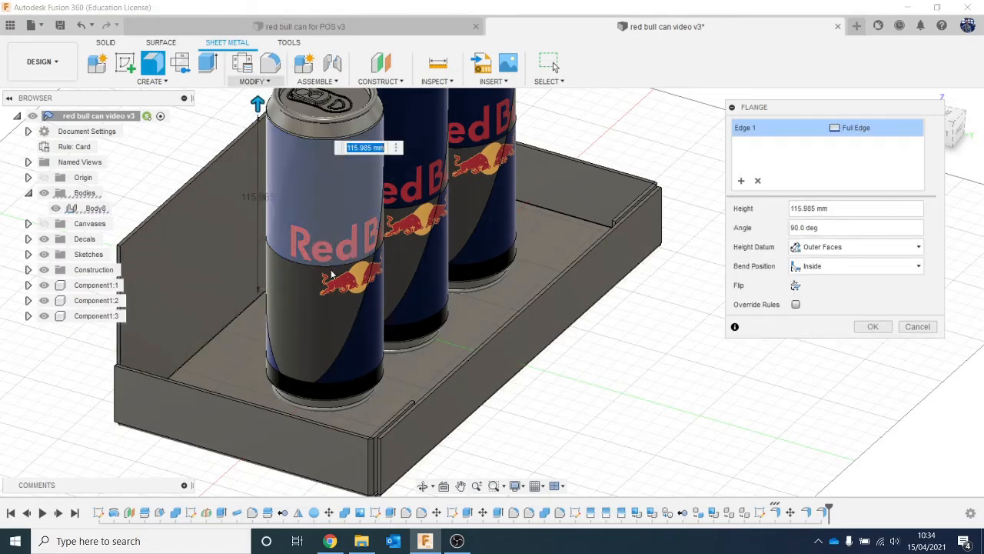
{"action": "scroll", "coordinate": [331, 269], "scroll_direction": "down", "scroll_amount": 4}
{"action": "left_click_drag", "start_coordinate": [288, 164], "coordinate": [288, 99]}
{"action": "left_click", "coordinate": [947, 131]}
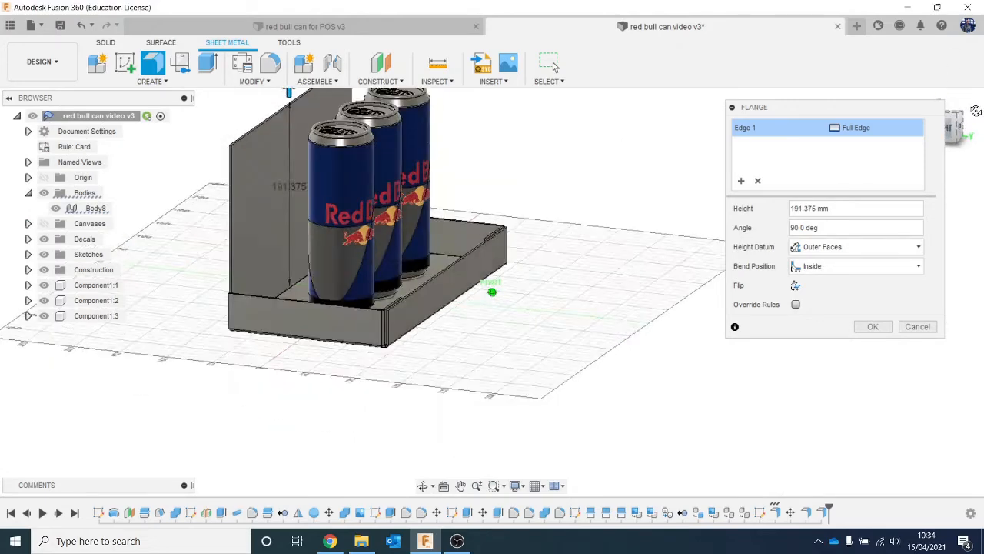
{"action": "left_click_drag", "start_coordinate": [894, 113], "coordinate": [856, 129]}
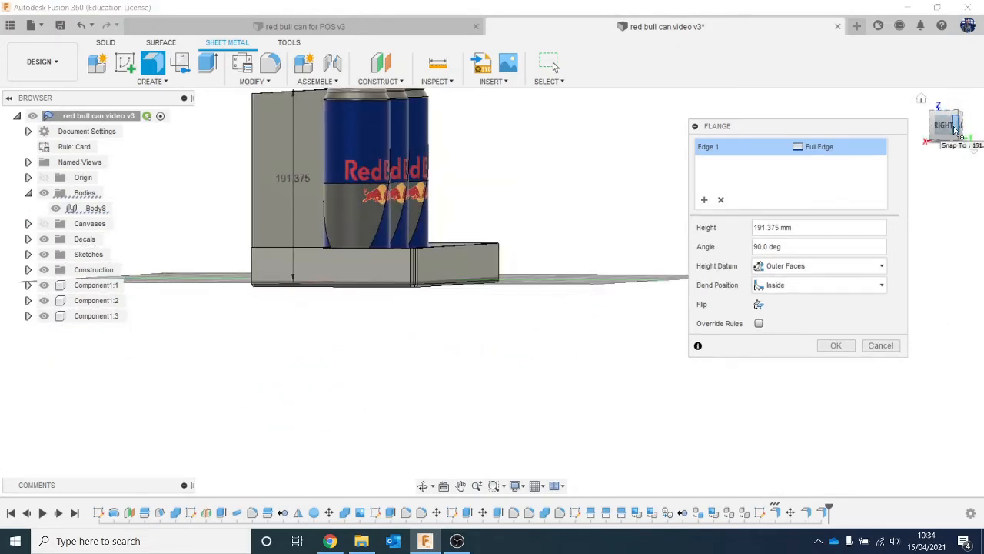
{"action": "left_click", "coordinate": [947, 127]}
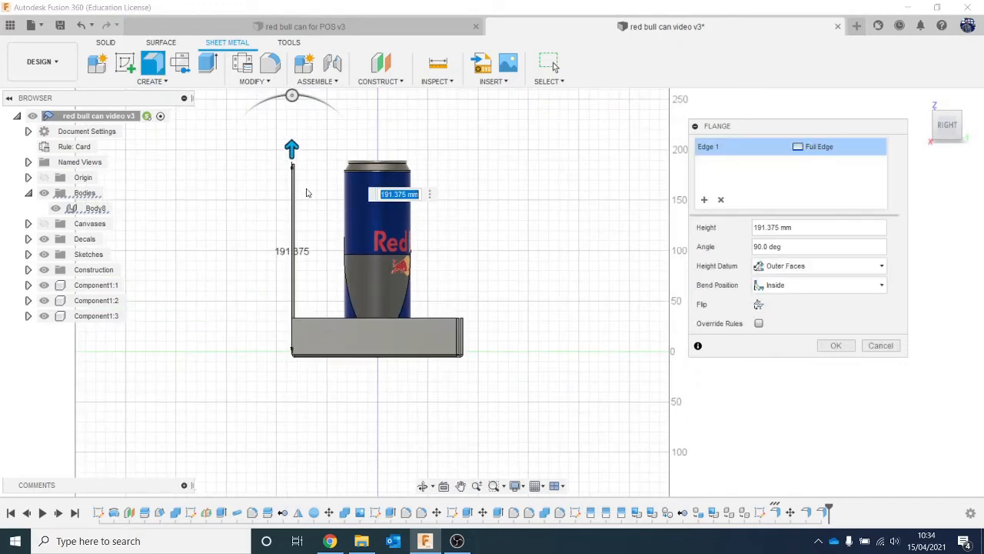
{"action": "left_click_drag", "start_coordinate": [292, 148], "coordinate": [292, 135]}
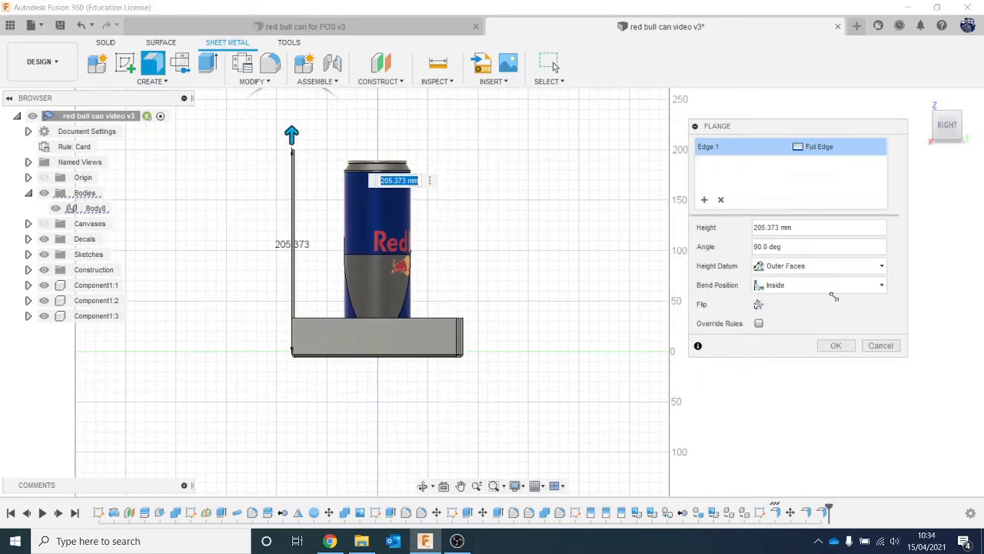
{"action": "left_click", "coordinate": [829, 345]}
- Flange the back panel's upper edge forward about 165.9 mm at 90 degrees to form a roof over the cans
{"action": "left_click_drag", "start_coordinate": [946, 128], "coordinate": [912, 152]}
{"action": "left_click", "coordinate": [157, 67]}
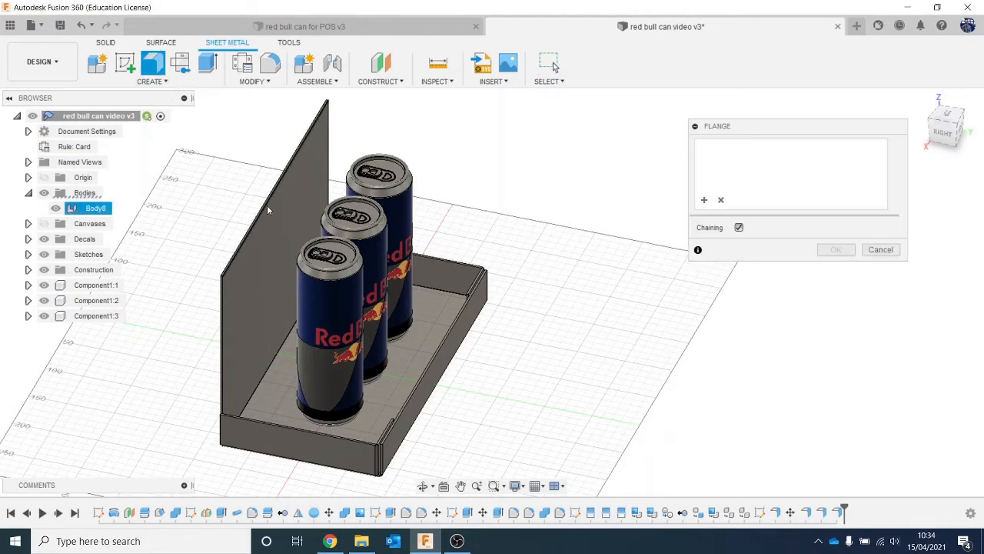
{"action": "left_click", "coordinate": [267, 204]}
{"action": "left_click_drag", "start_coordinate": [296, 190], "coordinate": [444, 222]}
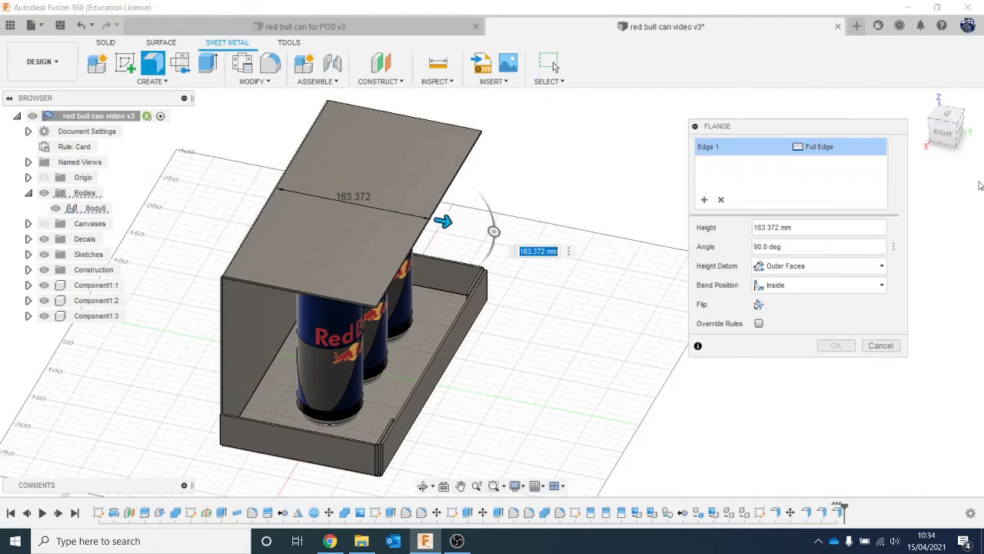
{"action": "left_click", "coordinate": [951, 143]}
{"action": "left_click_drag", "start_coordinate": [452, 151], "coordinate": [473, 150]}
{"action": "left_click", "coordinate": [836, 345]}
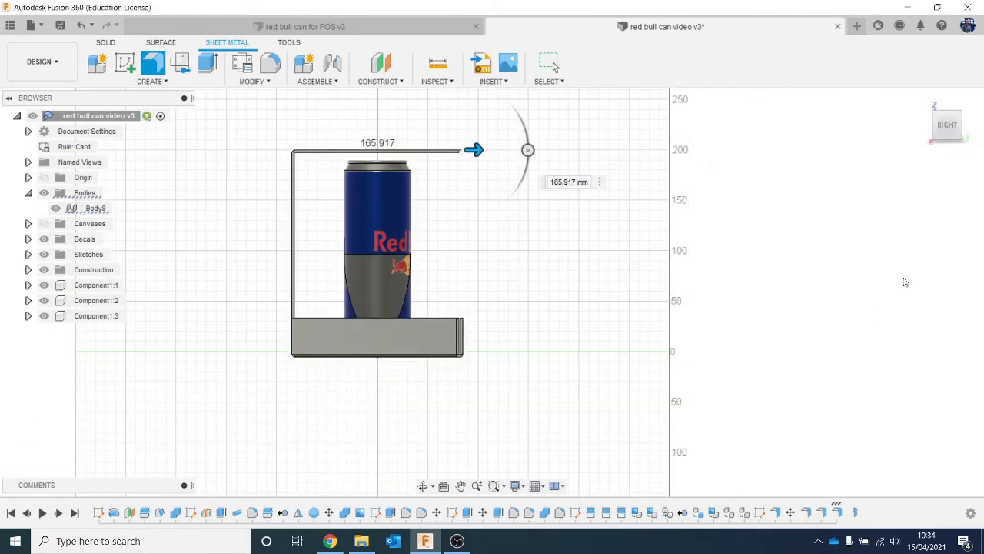
- Flange both vertical edges of the back panel forward about 63.1 mm at 90 degrees to form side panels
{"action": "left_click", "coordinate": [965, 129]}
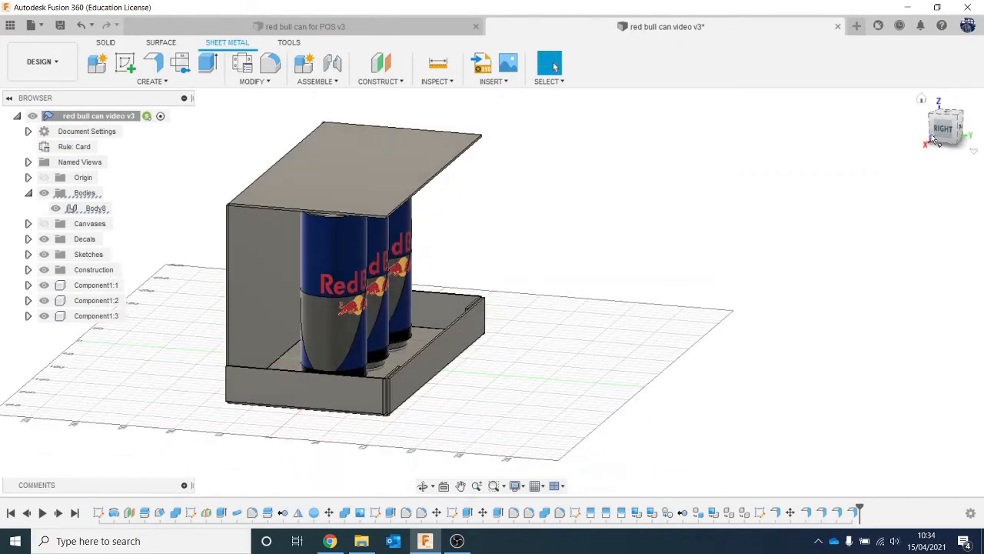
{"action": "left_click", "coordinate": [153, 63]}
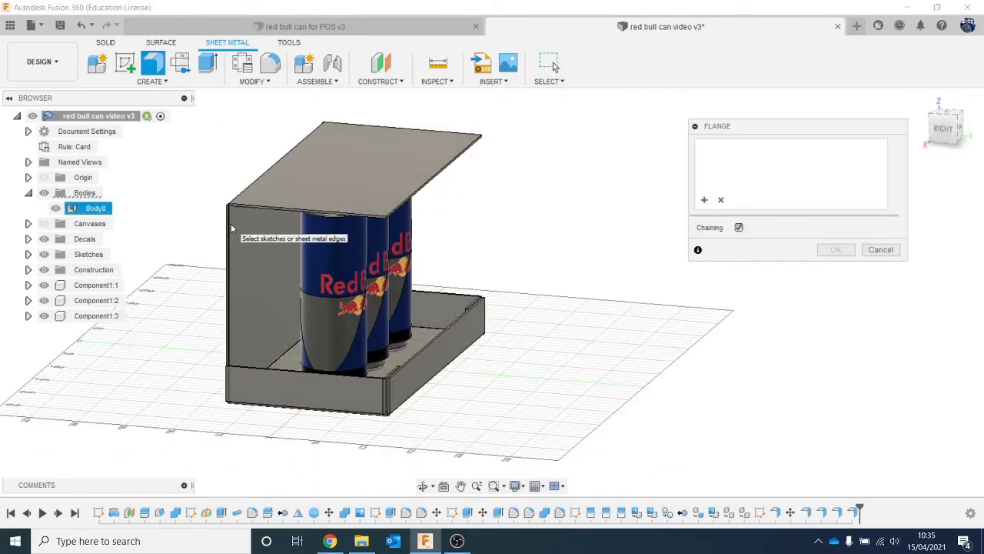
{"action": "left_click", "coordinate": [228, 277]}
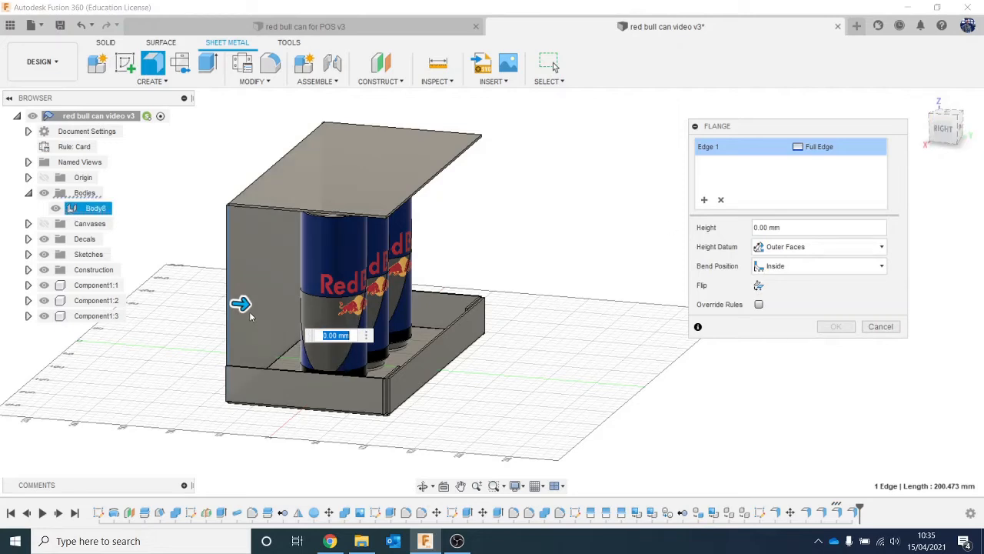
{"action": "left_click_drag", "start_coordinate": [241, 304], "coordinate": [299, 312]}
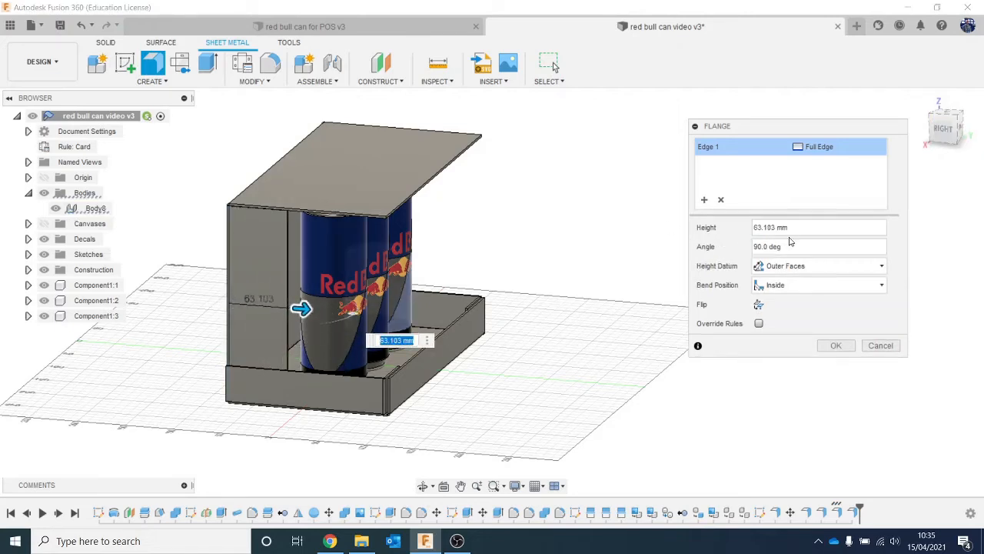
{"action": "left_click_drag", "start_coordinate": [947, 128], "coordinate": [860, 158]}
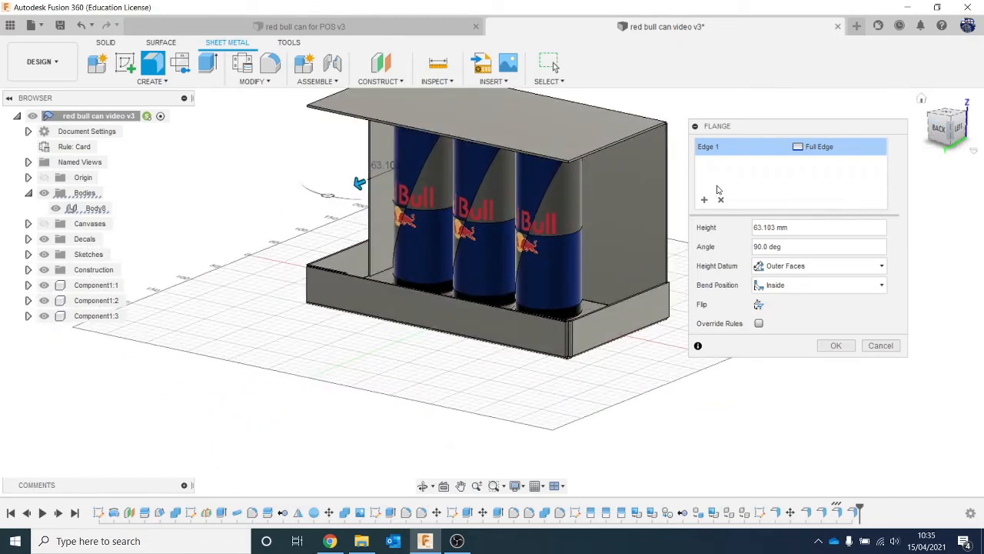
{"action": "left_click", "coordinate": [668, 178]}
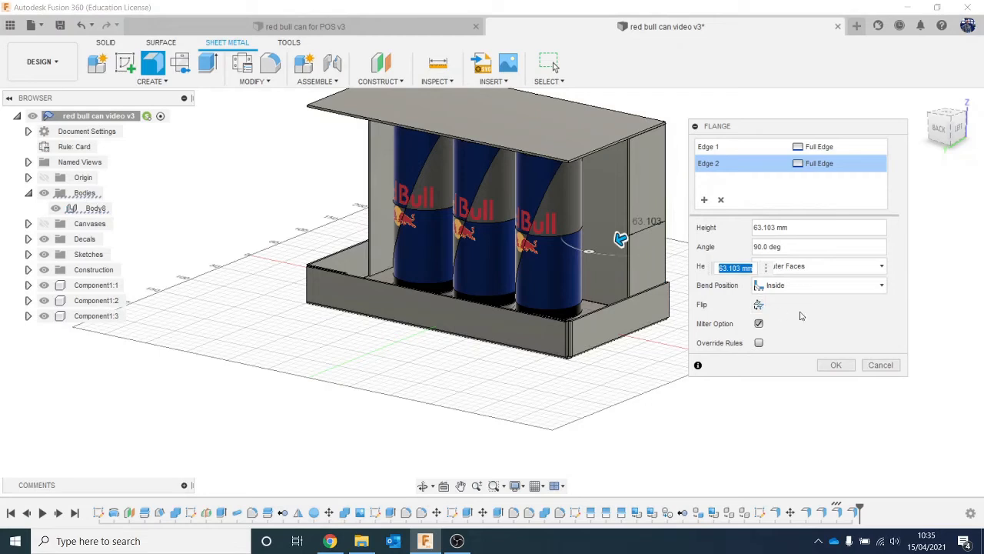
{"action": "left_click", "coordinate": [832, 363]}
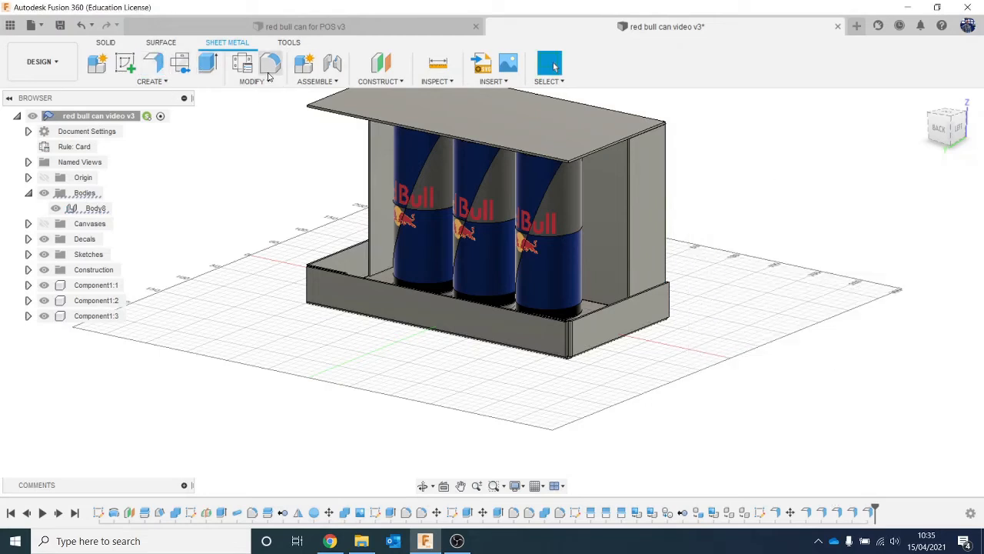
- Fillet the lower front corners of both side panels with a radius of about 107.3 mm
{"action": "key", "text": "f"}
{"action": "scroll", "coordinate": [393, 247], "scroll_direction": "up", "scroll_amount": 10}
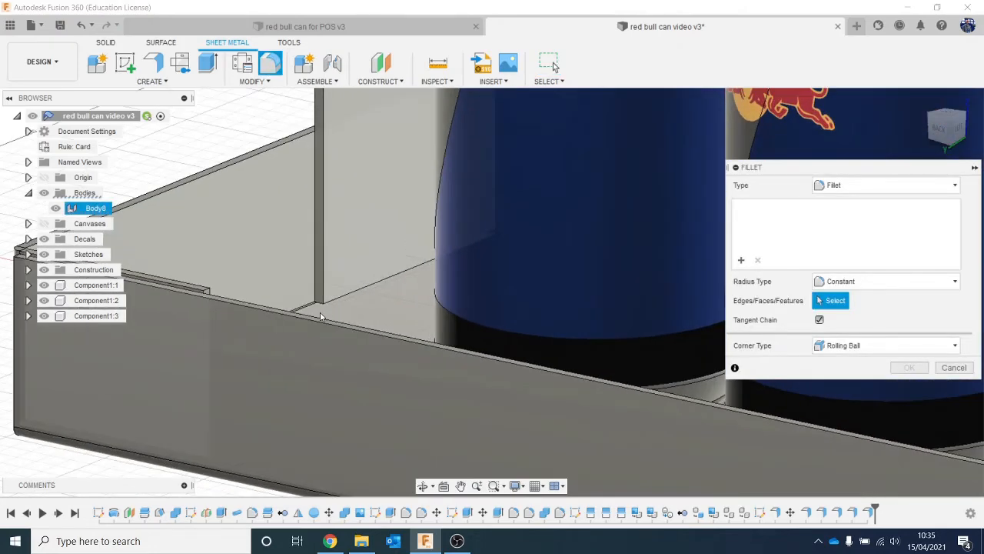
{"action": "scroll", "coordinate": [322, 316], "scroll_direction": "down", "scroll_amount": 3}
{"action": "left_click", "coordinate": [319, 302]}
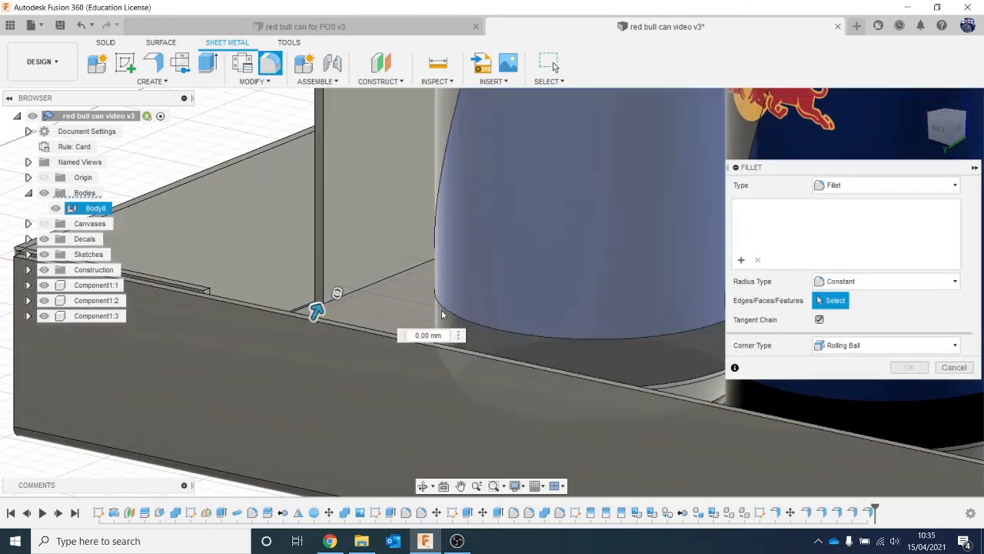
{"action": "scroll", "coordinate": [441, 310], "scroll_direction": "down", "scroll_amount": 5}
{"action": "middle_click_drag", "start_coordinate": [625, 270], "coordinate": [294, 269]}
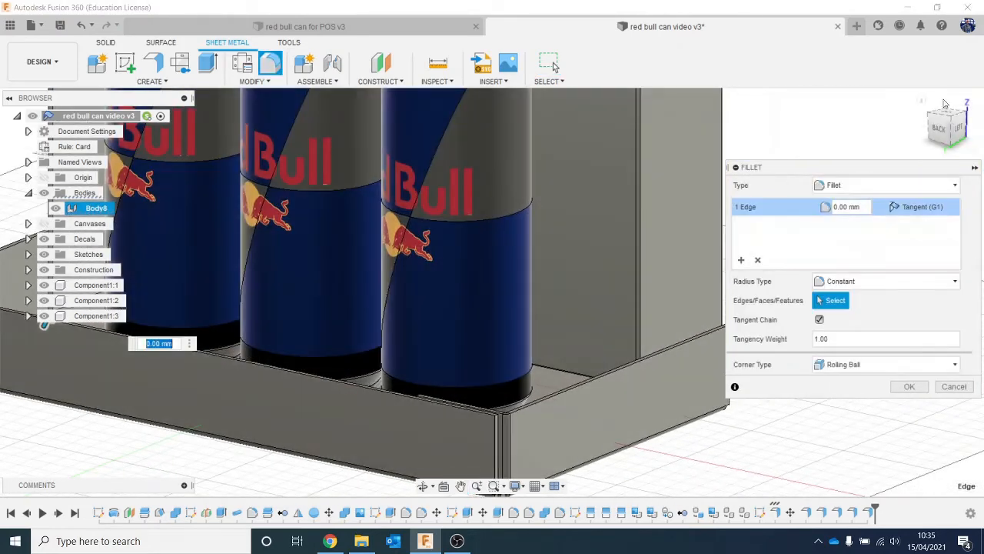
{"action": "left_click_drag", "start_coordinate": [944, 127], "coordinate": [970, 140]}
{"action": "middle_click_drag", "start_coordinate": [430, 309], "coordinate": [501, 325], "text": "shift"}
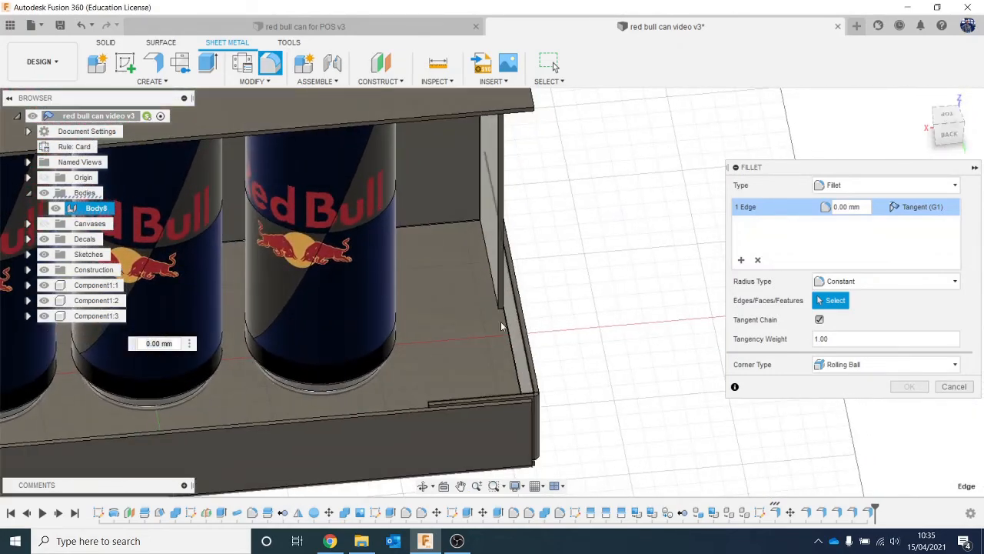
{"action": "scroll", "coordinate": [498, 327], "scroll_direction": "up", "scroll_amount": 6}
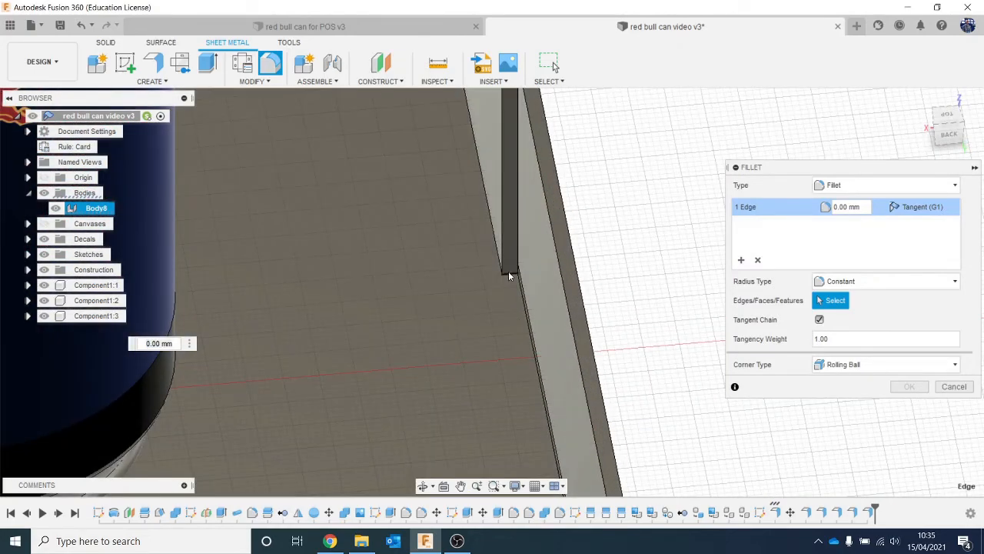
{"action": "left_click", "coordinate": [509, 273]}
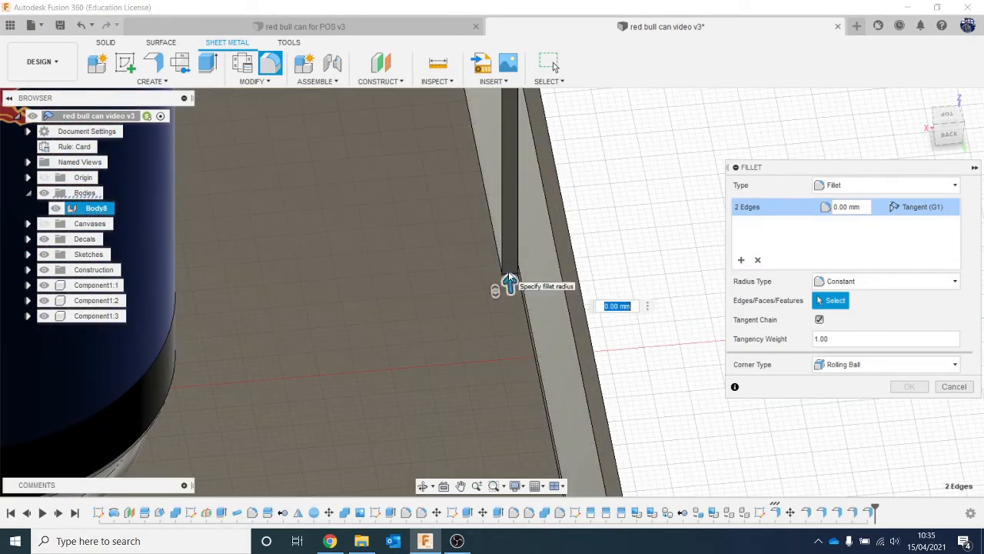
{"action": "scroll", "coordinate": [509, 276], "scroll_direction": "down", "scroll_amount": 5}
{"action": "scroll", "coordinate": [508, 275], "scroll_direction": "down", "scroll_amount": 3}
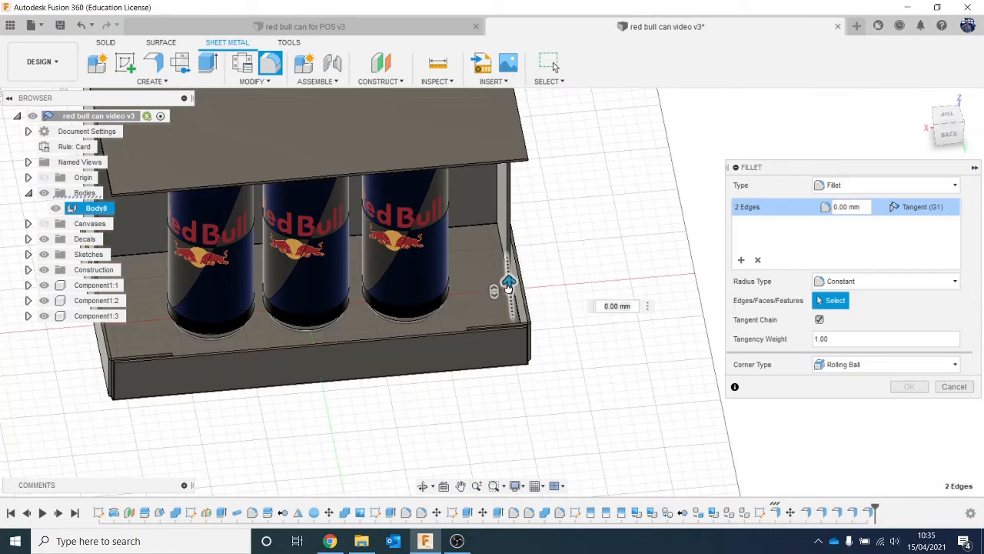
{"action": "left_click_drag", "start_coordinate": [508, 283], "coordinate": [503, 225]}
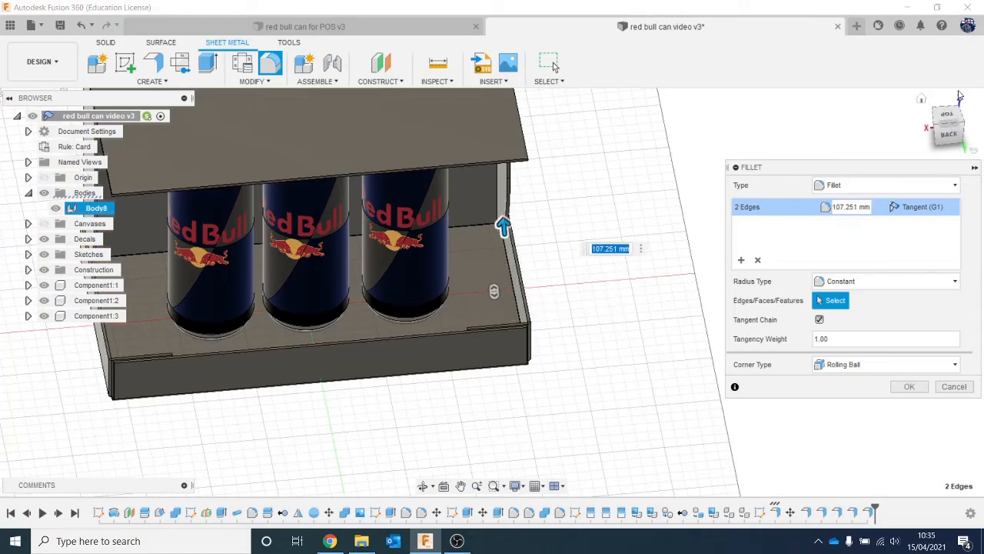
- Increase the side panels' corner fillet radius to about 121.5 mm, sweeping the curve up to the roof, and finish the fillet
{"action": "left_click_drag", "start_coordinate": [950, 123], "coordinate": [933, 135]}
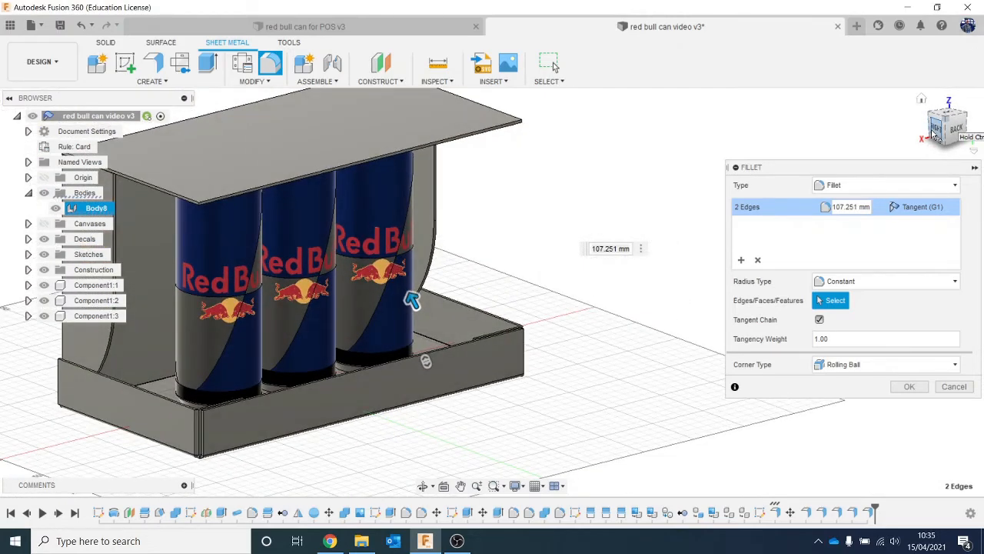
{"action": "left_click", "coordinate": [934, 135]}
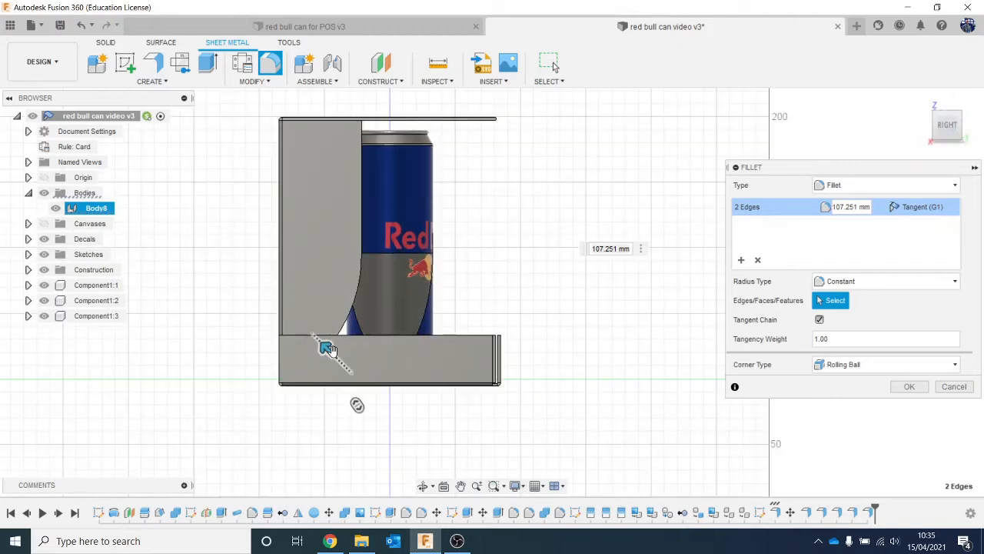
{"action": "left_click_drag", "start_coordinate": [327, 348], "coordinate": [163, 188]}
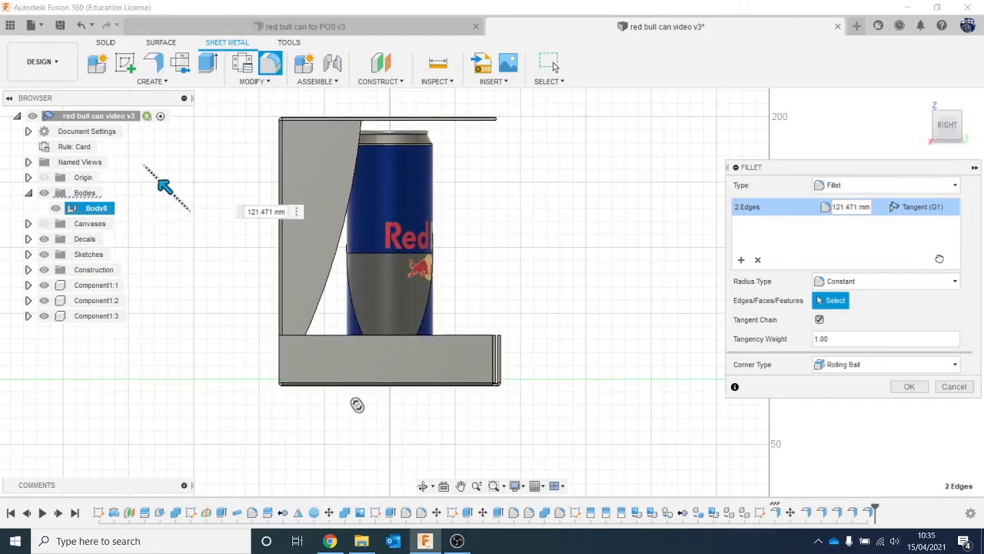
{"action": "left_click", "coordinate": [909, 386]}
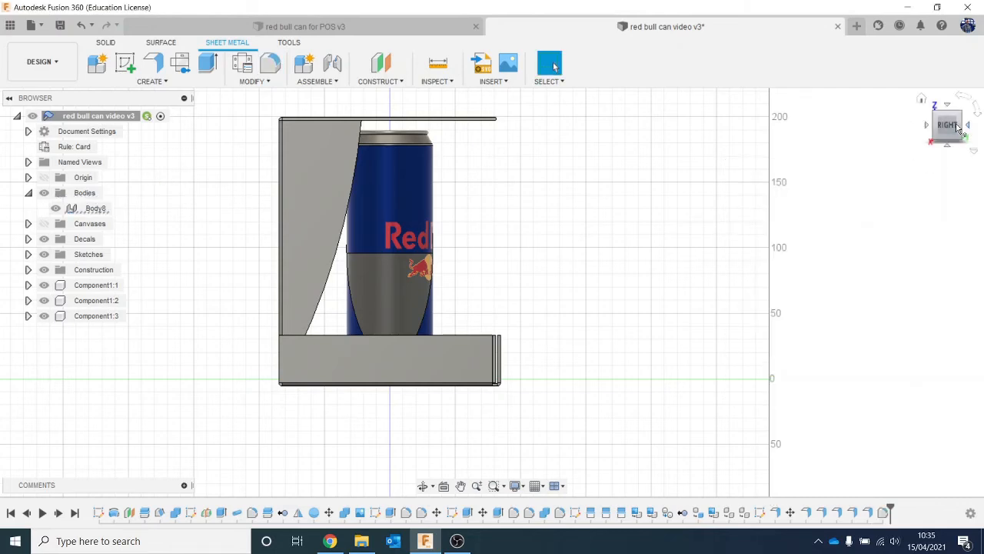
- Copy the three can components and paste the copies into the top-level assembly
{"action": "left_click", "coordinate": [958, 128]}
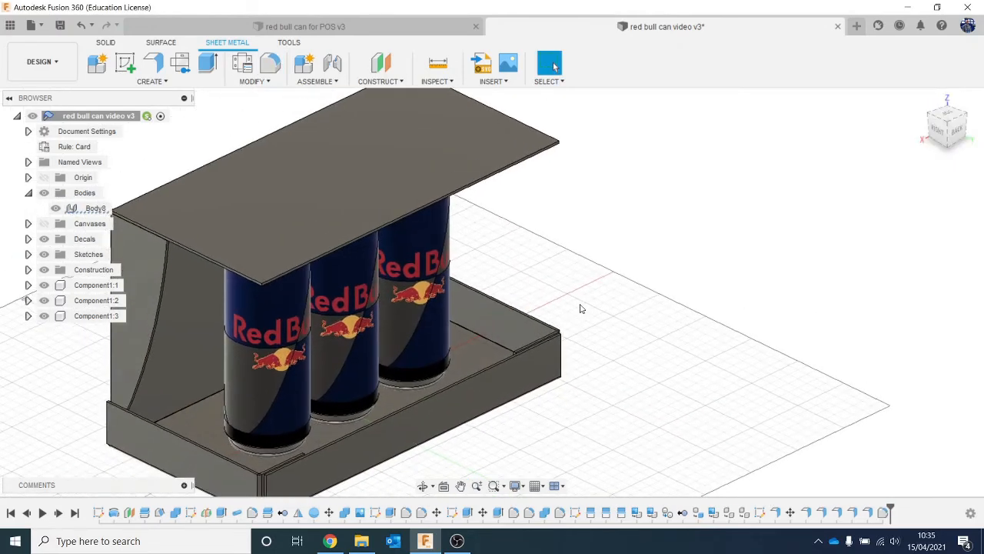
{"action": "left_click", "coordinate": [96, 286]}
{"action": "left_click", "coordinate": [99, 300], "text": "ctrl"}
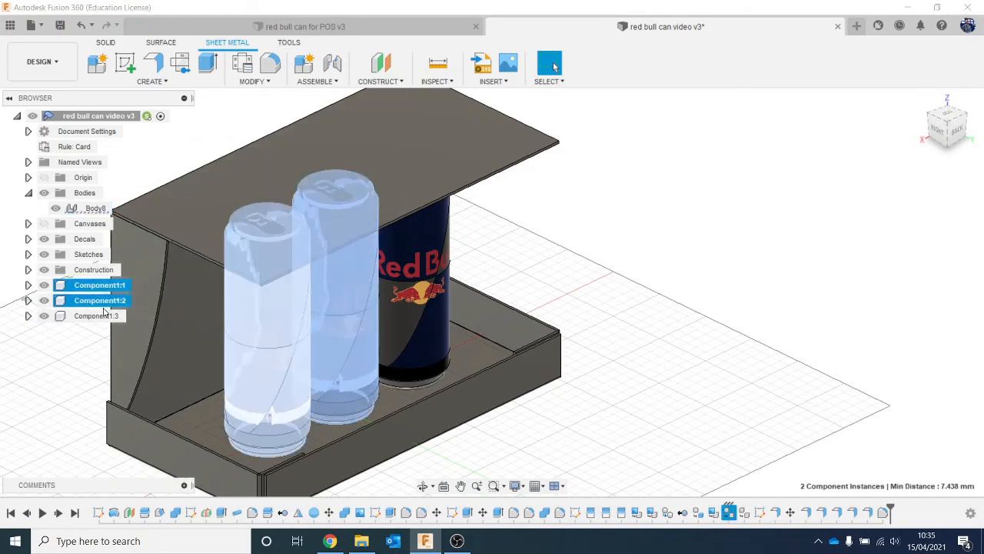
{"action": "left_click", "coordinate": [100, 315], "text": "ctrl"}
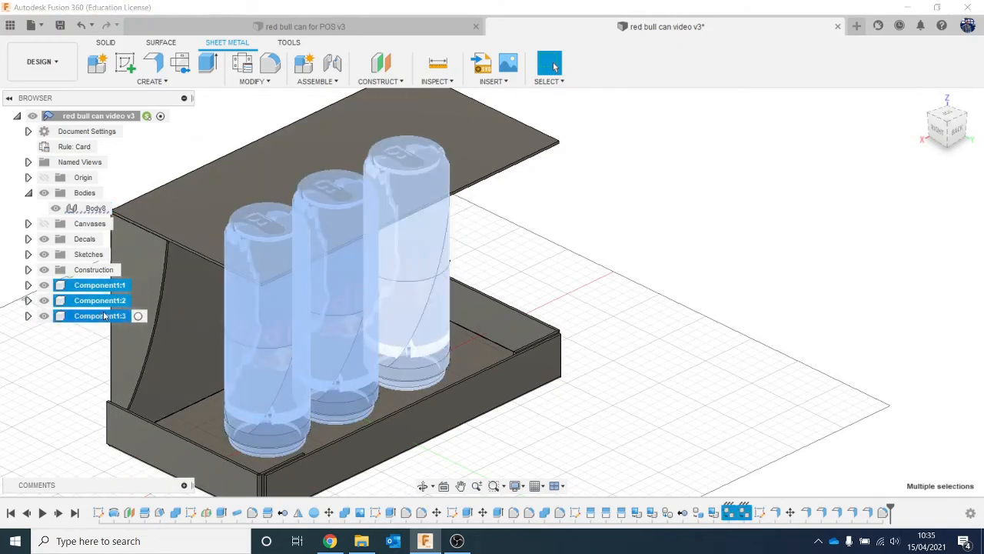
{"action": "right_click", "coordinate": [115, 116]}
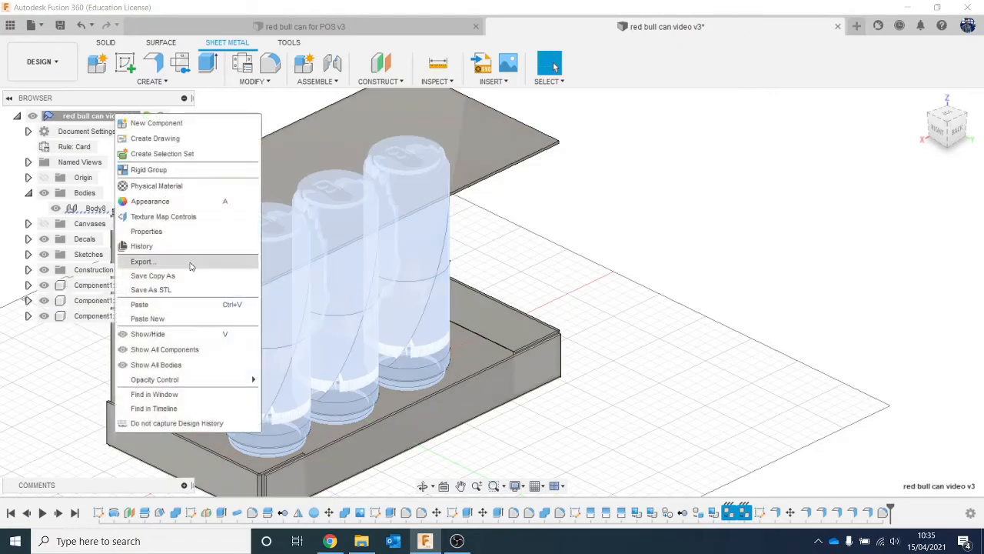
{"action": "left_click", "coordinate": [194, 305]}
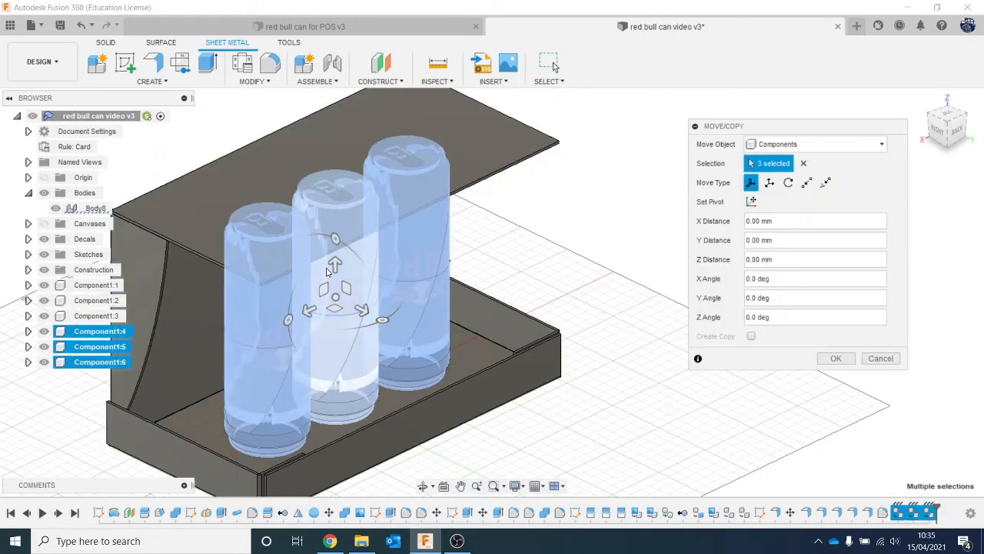
- Move the three pasted cans straight up about 202.9 mm in Z so they stand just above the roof panel
{"action": "left_click_drag", "start_coordinate": [327, 271], "coordinate": [333, 93]}
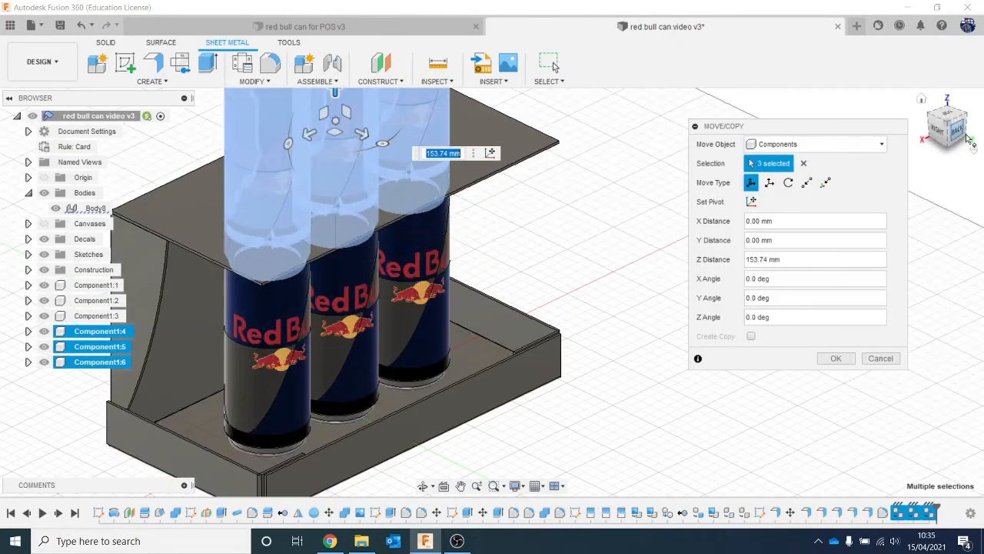
{"action": "left_click", "coordinate": [939, 133]}
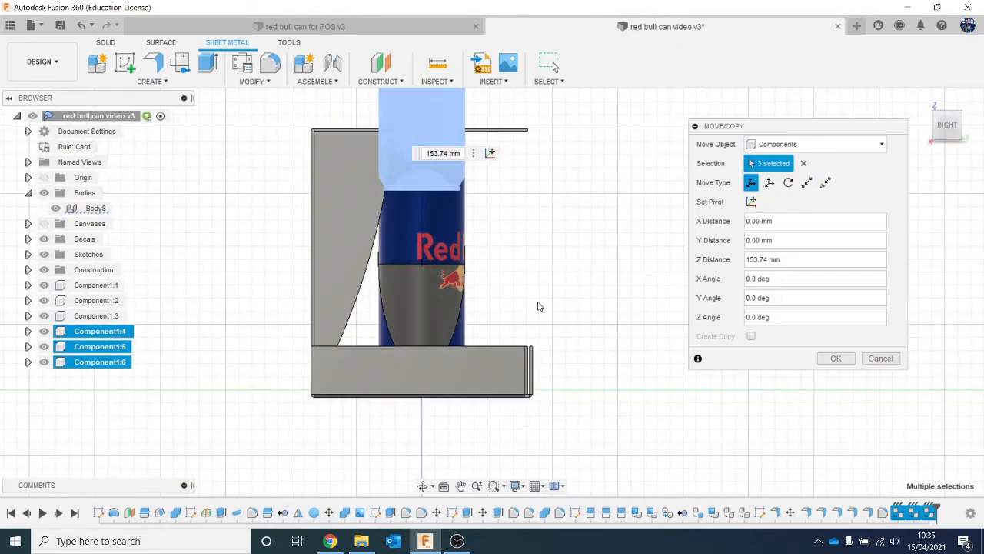
{"action": "left_click_drag", "start_coordinate": [386, 157], "coordinate": [370, 83]}
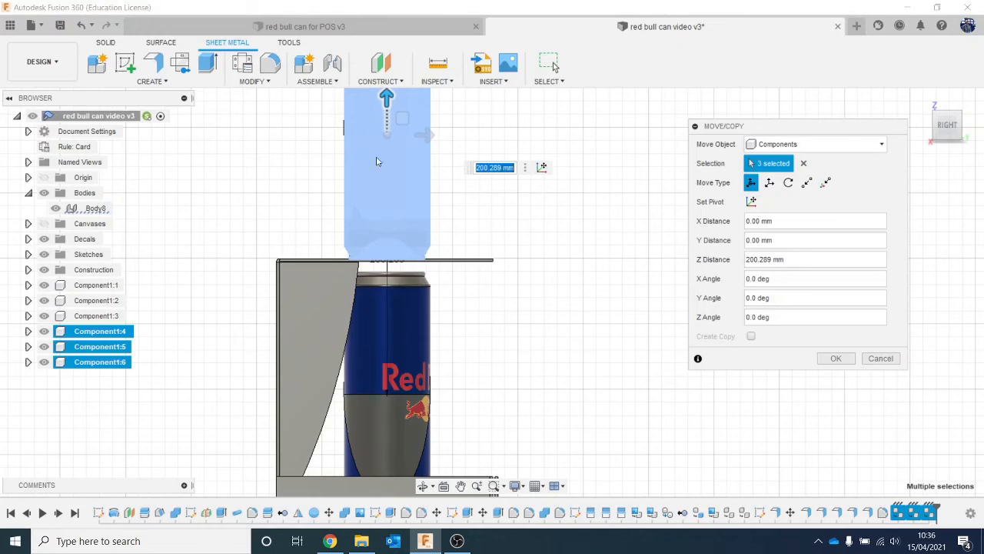
{"action": "middle_click_drag", "start_coordinate": [399, 110], "coordinate": [388, 177]}
{"action": "left_click_drag", "start_coordinate": [372, 162], "coordinate": [373, 51]}
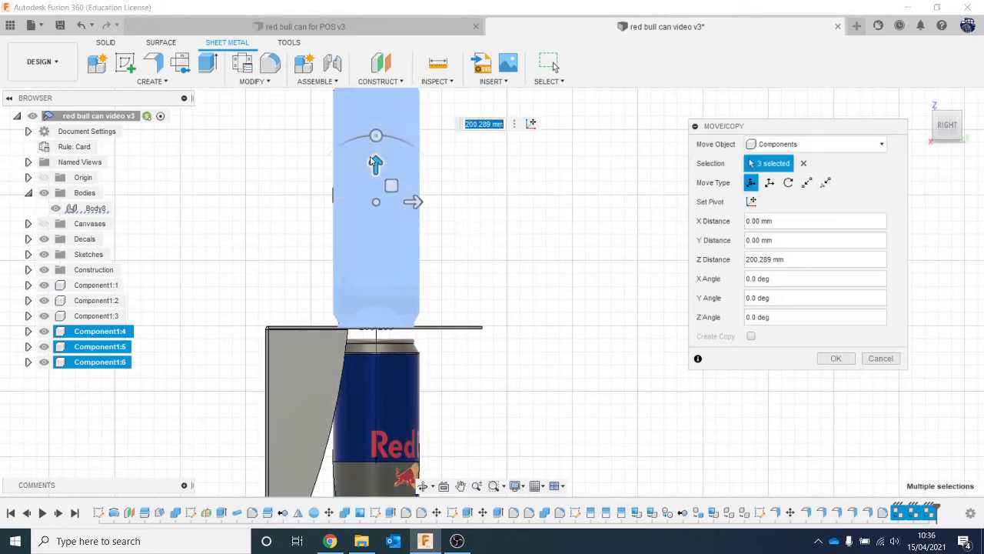
{"action": "scroll", "coordinate": [440, 206], "scroll_direction": "down", "scroll_amount": 2}
{"action": "middle_click_drag", "start_coordinate": [439, 208], "coordinate": [428, 263]}
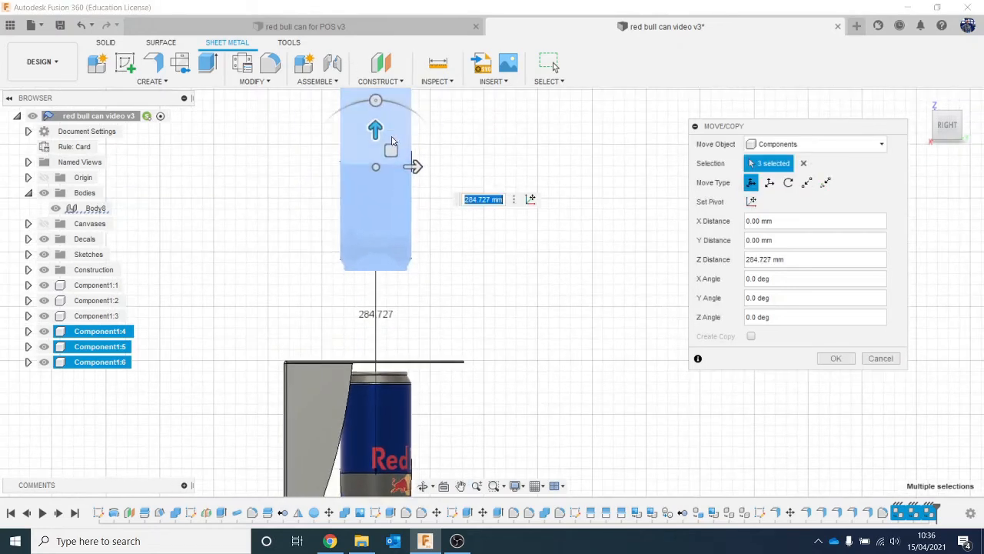
{"action": "left_click_drag", "start_coordinate": [374, 131], "coordinate": [374, 218]}
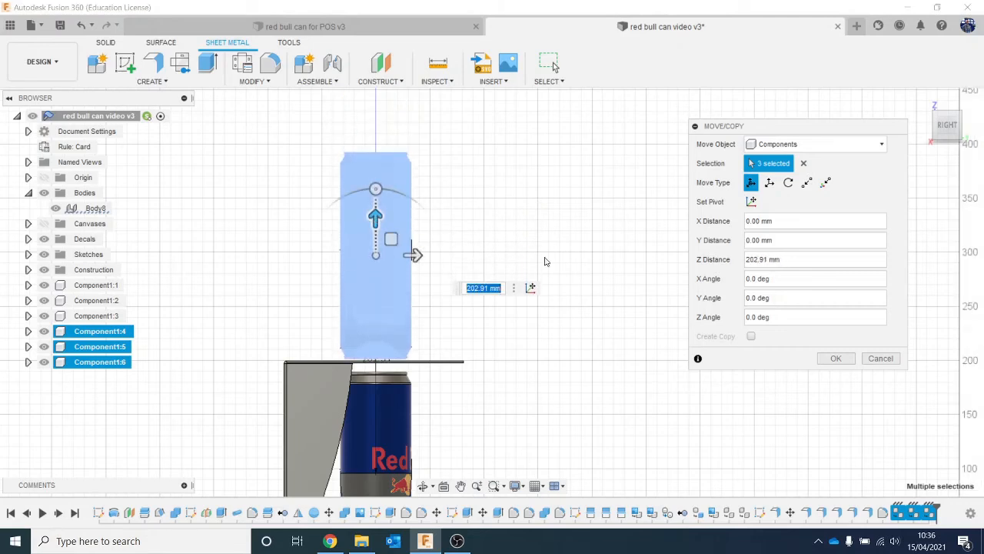
{"action": "left_click", "coordinate": [836, 358]}
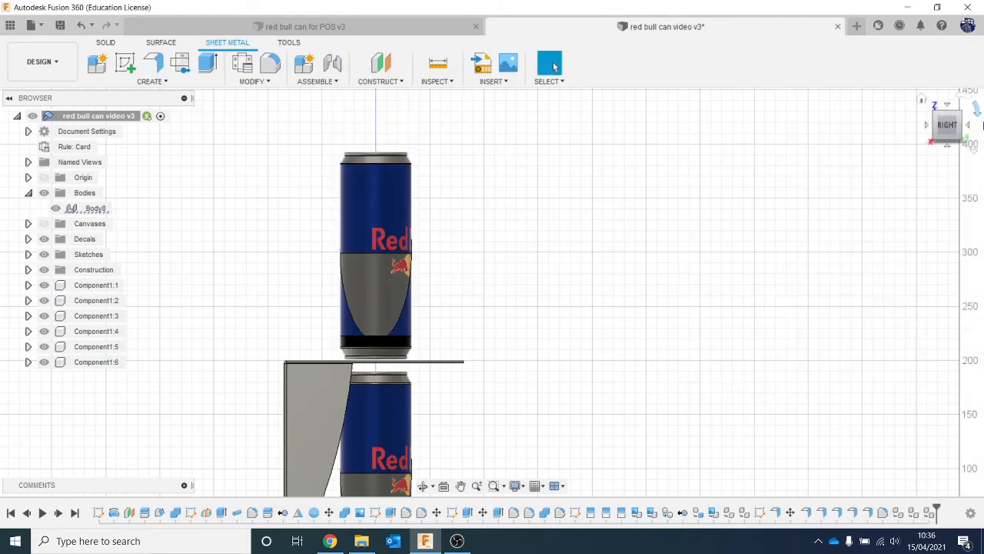
- Add a flange about 42.5 mm high to the front and both side edges of the upper shelf panel
{"action": "left_click_drag", "start_coordinate": [939, 143], "coordinate": [854, 261]}
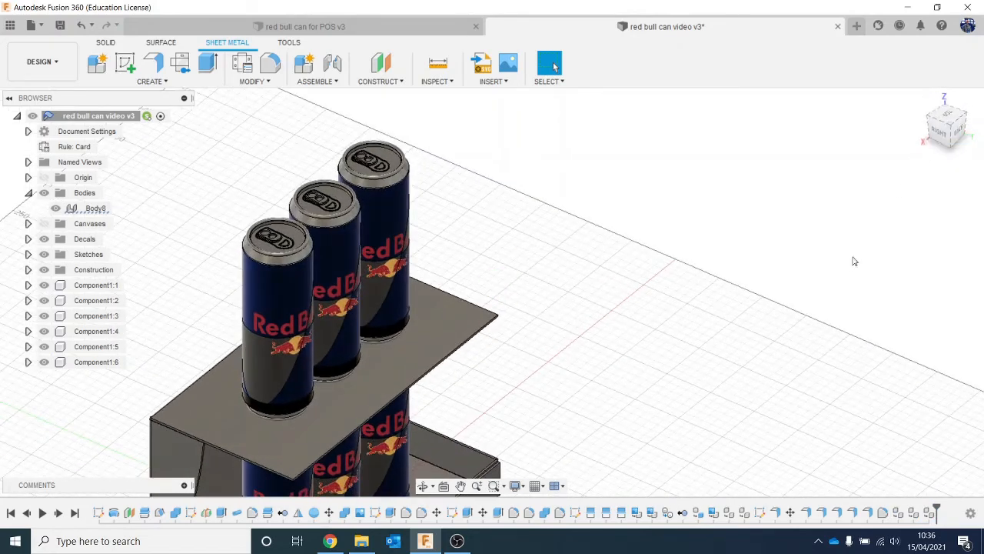
{"action": "middle_click_drag", "start_coordinate": [854, 261], "coordinate": [835, 123]}
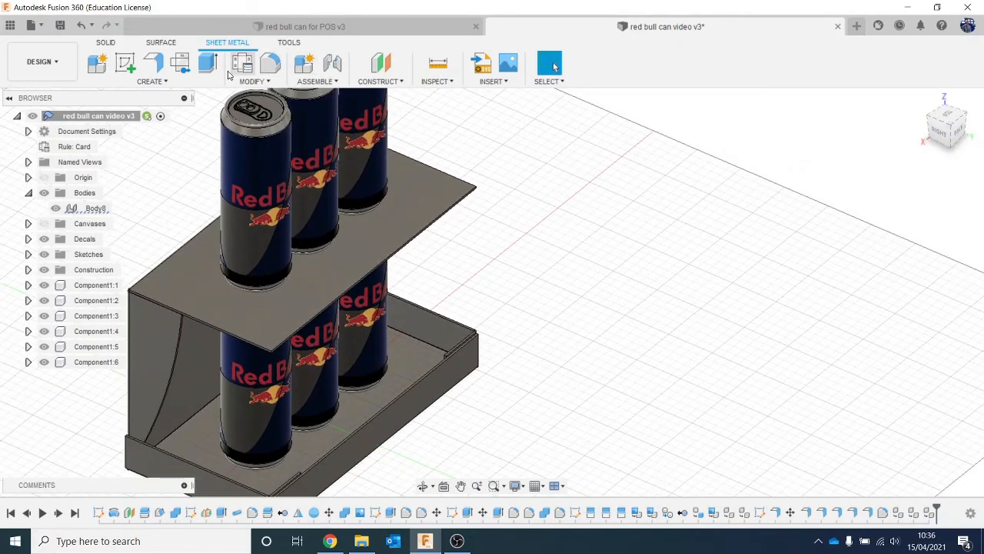
{"action": "left_click", "coordinate": [156, 67]}
{"action": "left_click", "coordinate": [222, 331]}
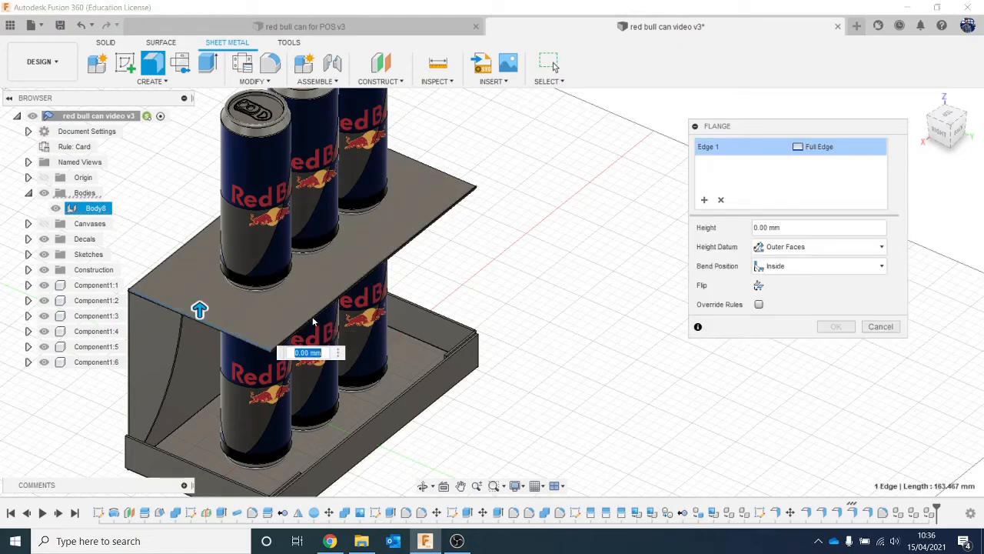
{"action": "left_click", "coordinate": [312, 315]}
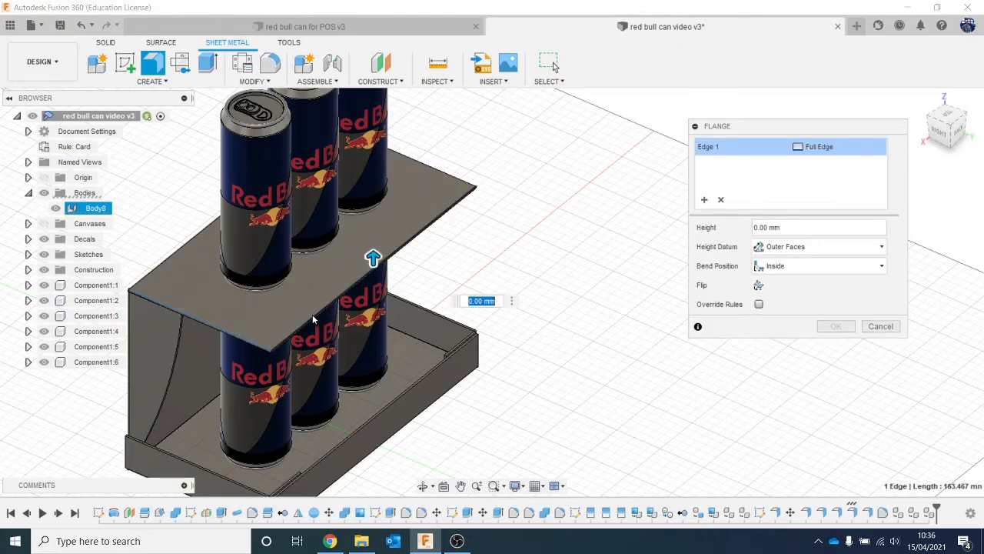
{"action": "left_click", "coordinate": [418, 164]}
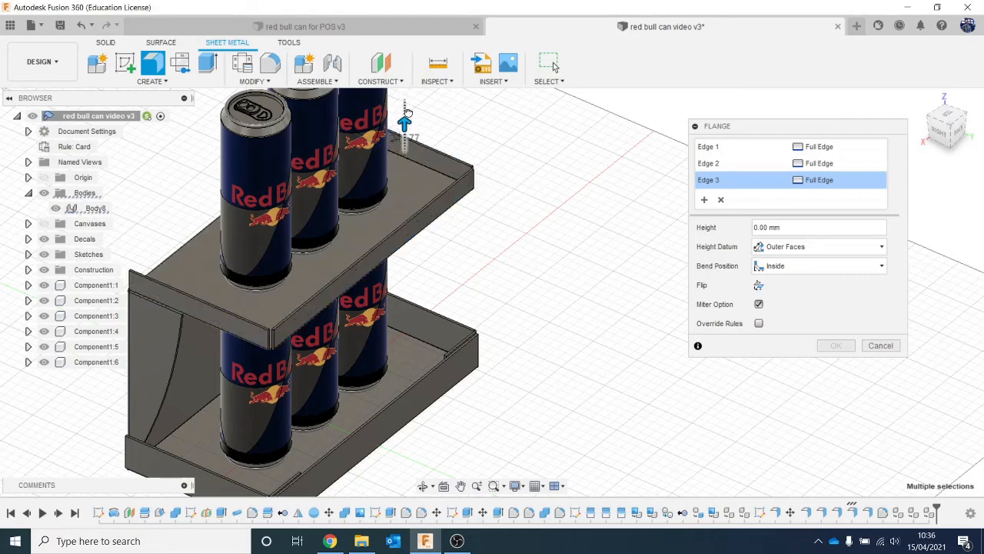
{"action": "left_click_drag", "start_coordinate": [407, 112], "coordinate": [405, 108]}
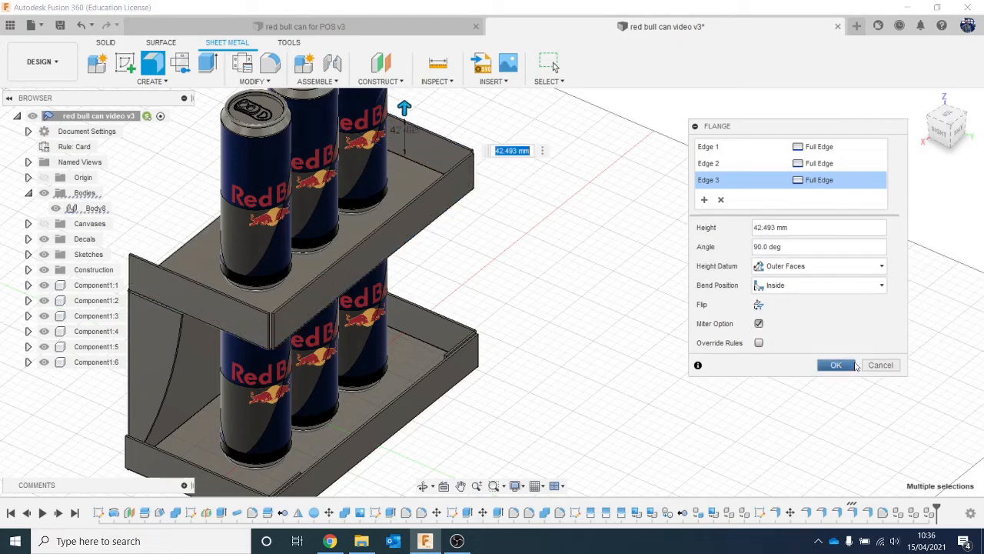
{"action": "left_click", "coordinate": [854, 365]}
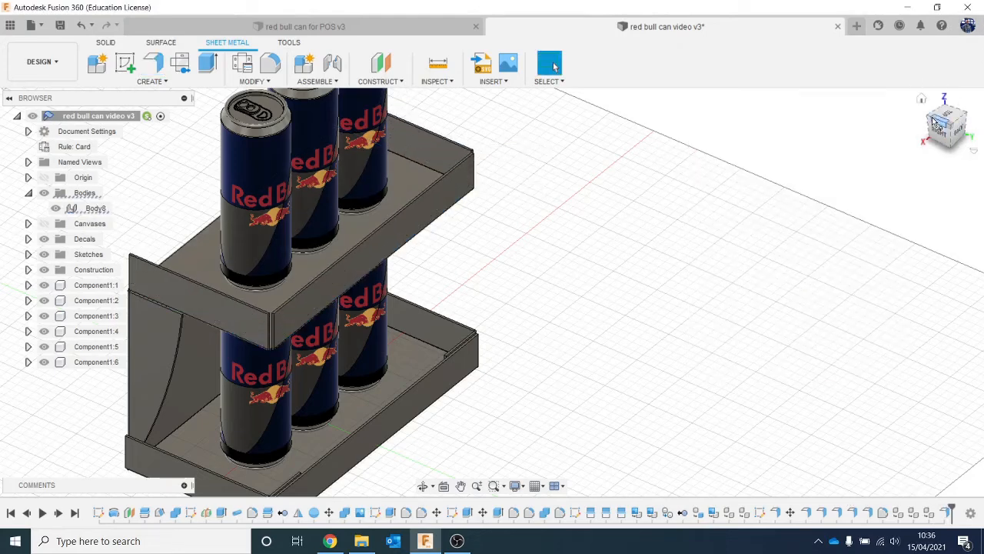
{"action": "left_click_drag", "start_coordinate": [934, 123], "coordinate": [930, 89]}
{"action": "left_click_drag", "start_coordinate": [938, 125], "coordinate": [846, 127]}
{"action": "middle_click_drag", "start_coordinate": [869, 229], "coordinate": [734, 360]}
{"action": "left_click", "coordinate": [158, 68]}
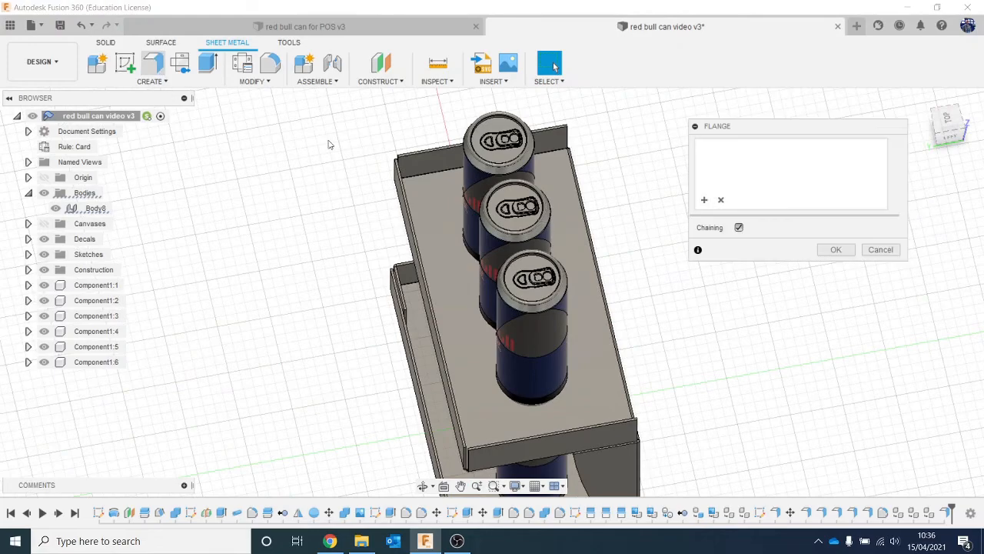
{"action": "scroll", "coordinate": [354, 169], "scroll_direction": "up", "scroll_amount": 5}
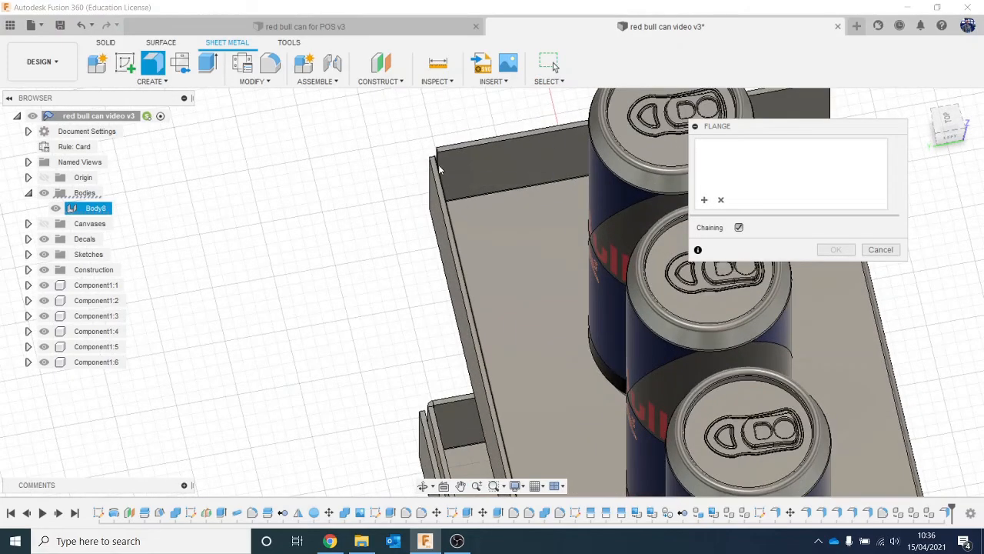
{"action": "left_click", "coordinate": [438, 157]}
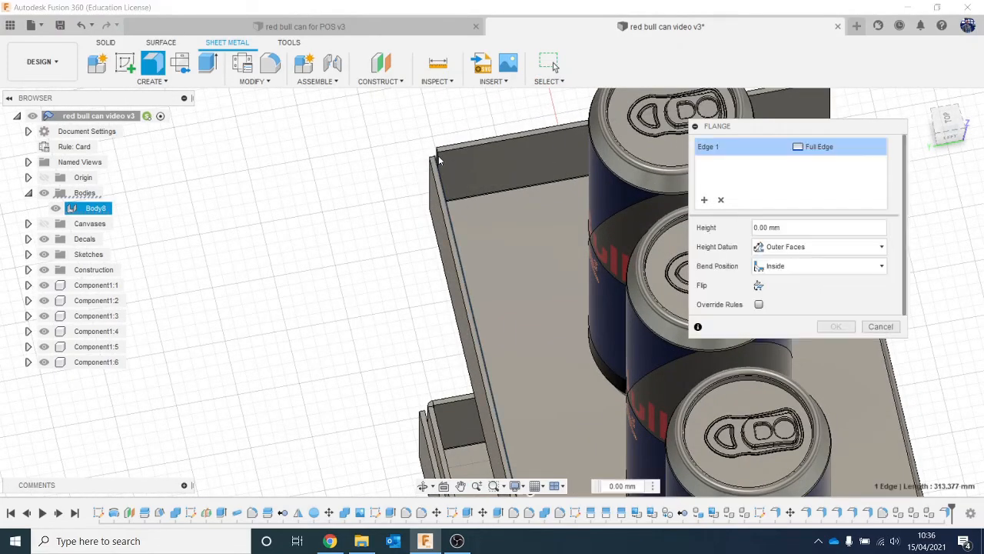
{"action": "left_click", "coordinate": [880, 326]}
- Add flange tabs about 46.2 mm long to the front end edges of the upper tray's two side walls, folded behind the front lip
{"action": "left_click", "coordinate": [942, 132]}
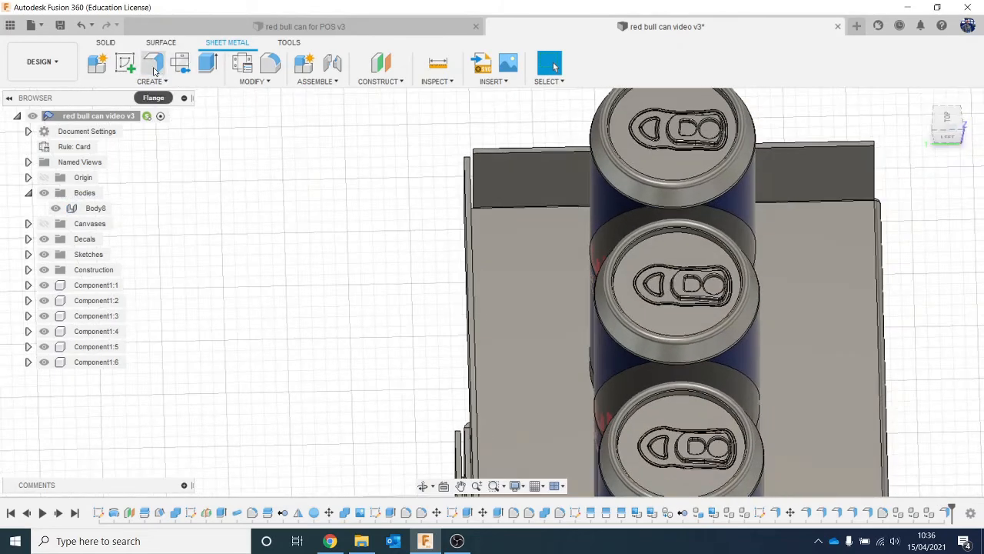
{"action": "left_click", "coordinate": [472, 171]}
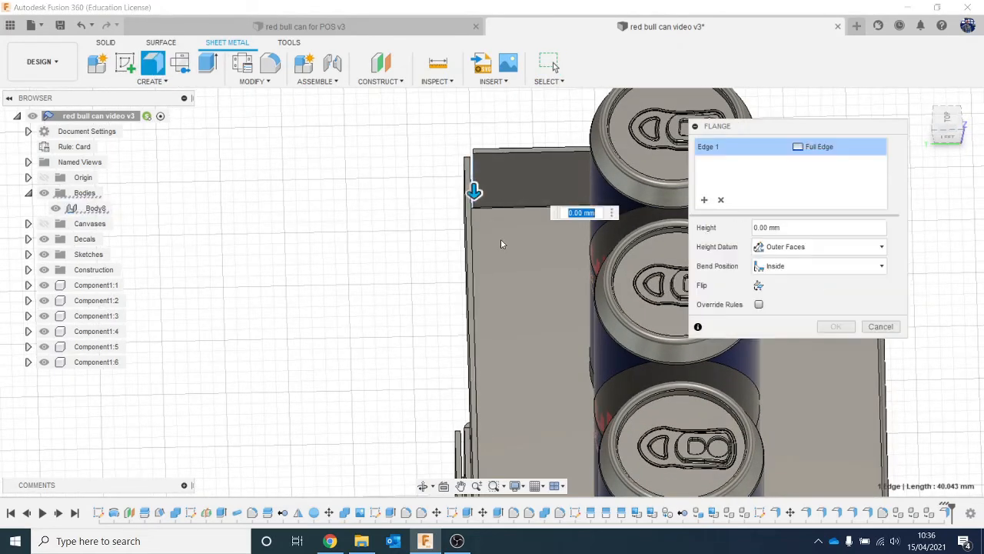
{"action": "left_click_drag", "start_coordinate": [475, 194], "coordinate": [476, 304]}
{"action": "middle_click_drag", "start_coordinate": [430, 329], "coordinate": [317, 239]}
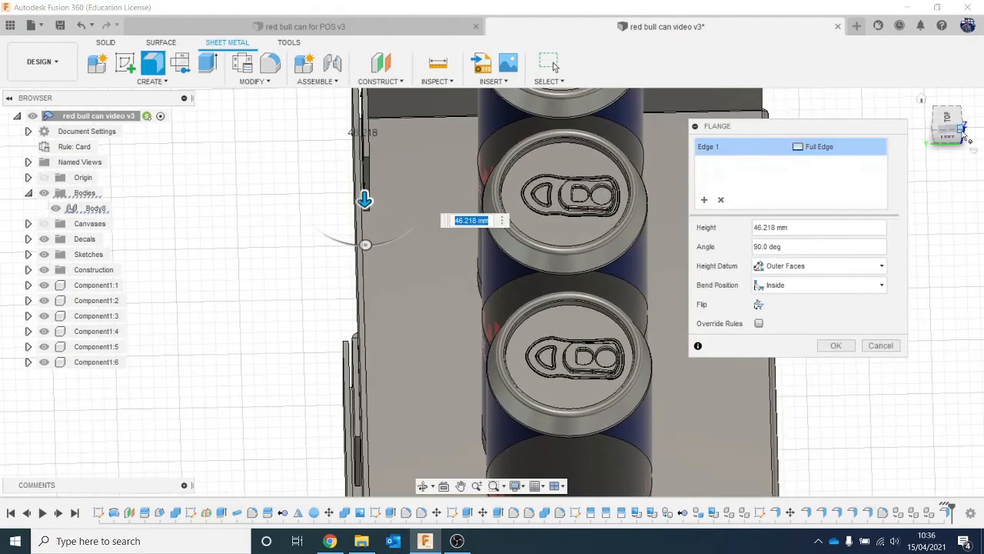
{"action": "left_click_drag", "start_coordinate": [964, 132], "coordinate": [915, 119]}
{"action": "middle_click_drag", "start_coordinate": [662, 146], "coordinate": [556, 140], "text": "shift"}
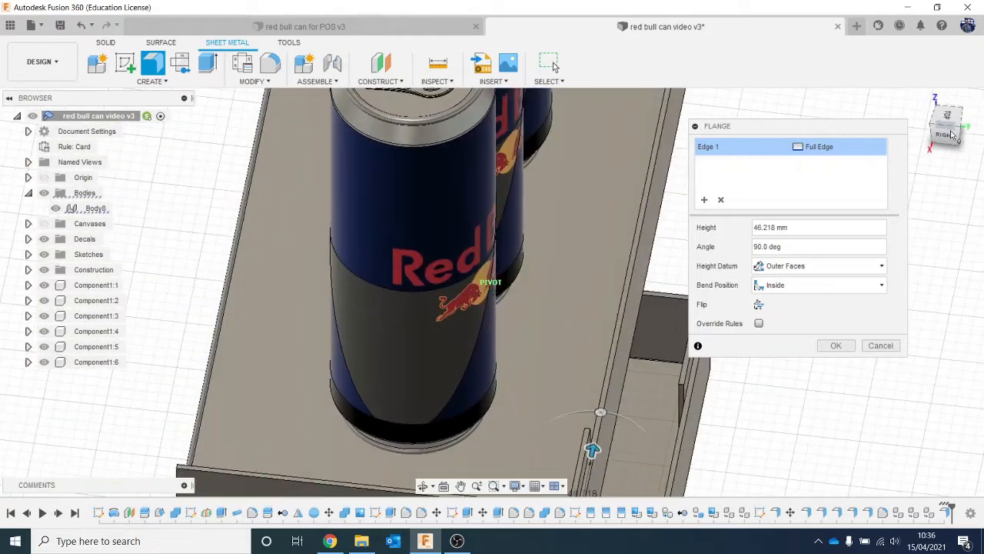
{"action": "middle_click_drag", "start_coordinate": [590, 219], "coordinate": [530, 414]}
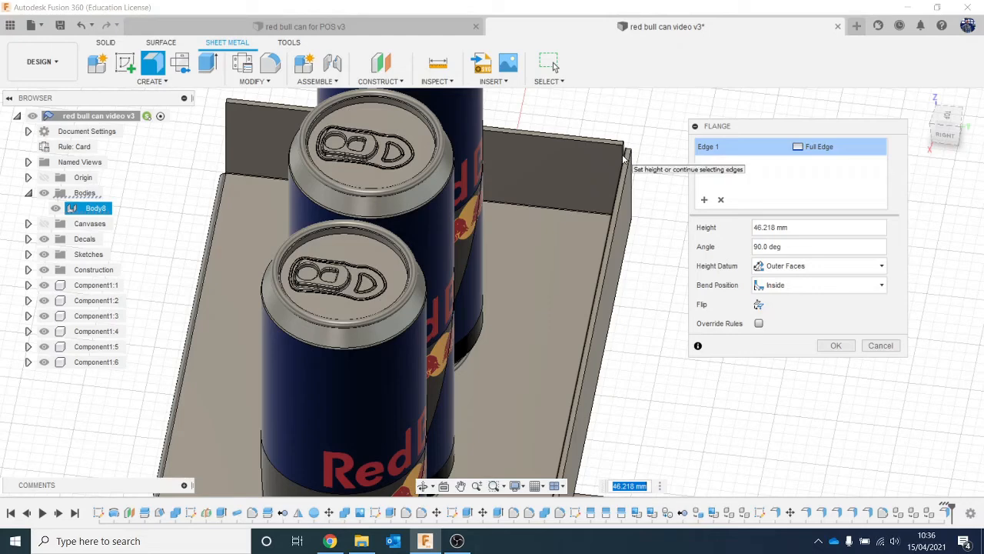
{"action": "scroll", "coordinate": [624, 157], "scroll_direction": "up", "scroll_amount": 5}
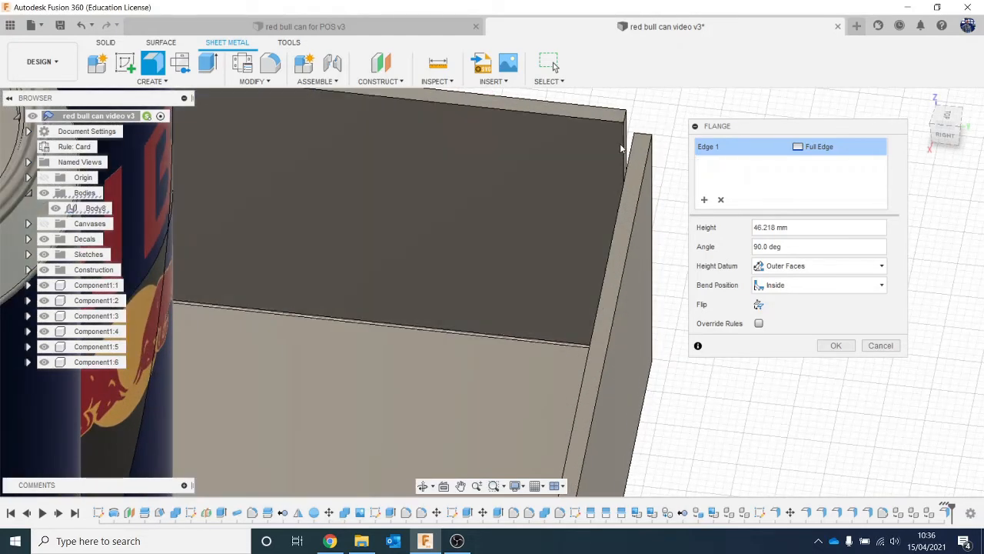
{"action": "left_click", "coordinate": [621, 151]}
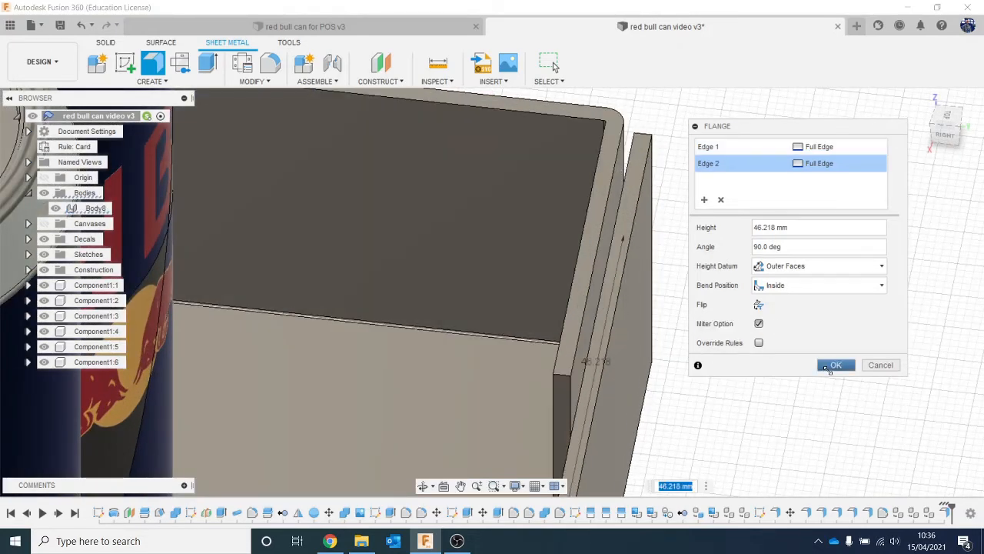
{"action": "left_click", "coordinate": [833, 364]}
- Inspect the two-tier display and its two rows of cans from several angles
{"action": "scroll", "coordinate": [798, 356], "scroll_direction": "down", "scroll_amount": 8}
{"action": "middle_click_drag", "start_coordinate": [784, 252], "coordinate": [558, 193]}
{"action": "scroll", "coordinate": [559, 195], "scroll_direction": "down", "scroll_amount": 4}
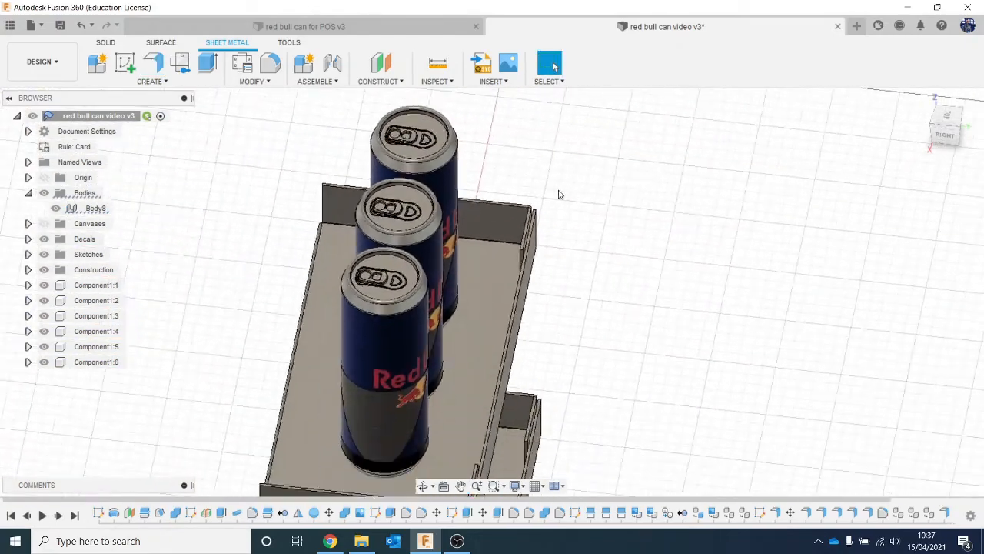
{"action": "left_click_drag", "start_coordinate": [906, 129], "coordinate": [860, 118]}
{"action": "middle_click_drag", "start_coordinate": [766, 322], "coordinate": [754, 288]}
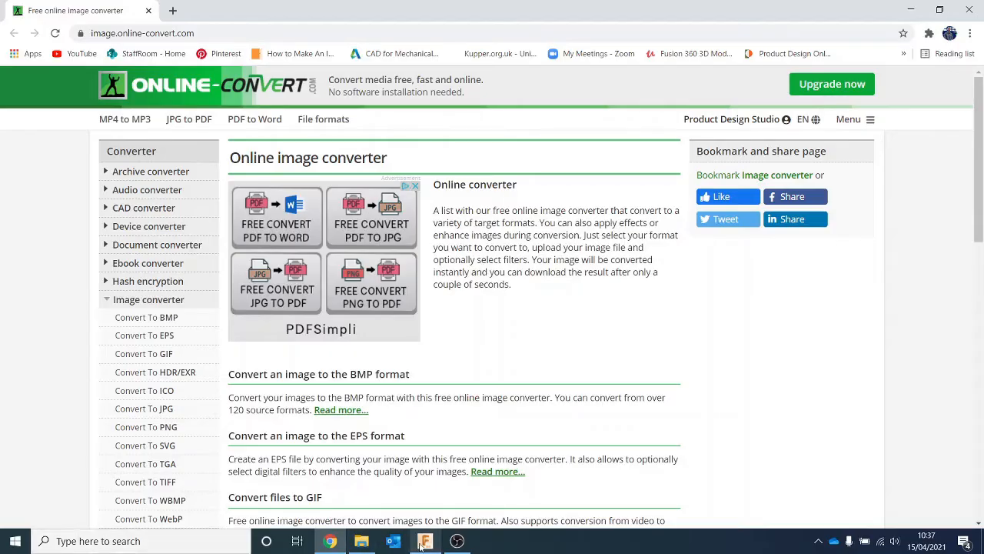
{"action": "left_click", "coordinate": [424, 542]}
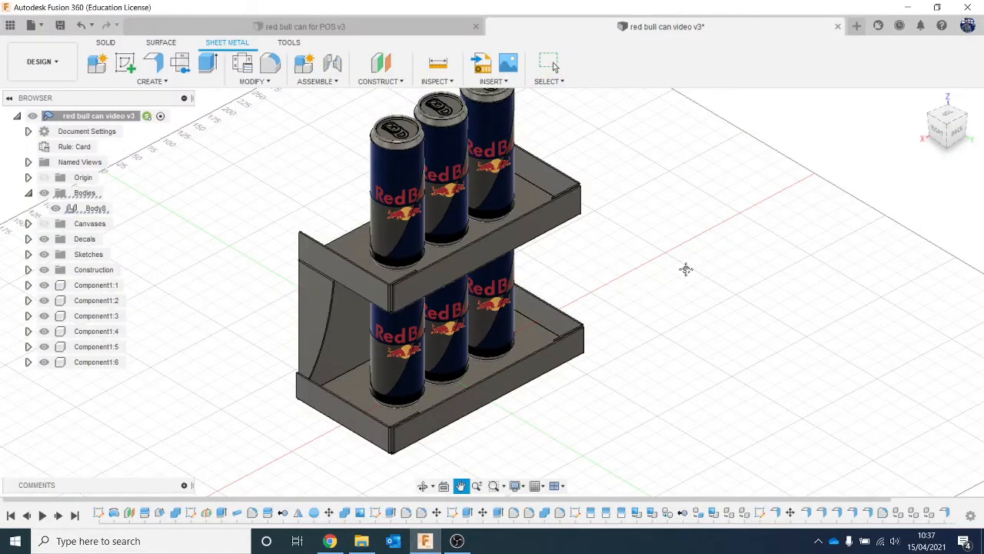
{"action": "middle_click_drag", "start_coordinate": [685, 268], "coordinate": [282, 302], "text": "shift"}
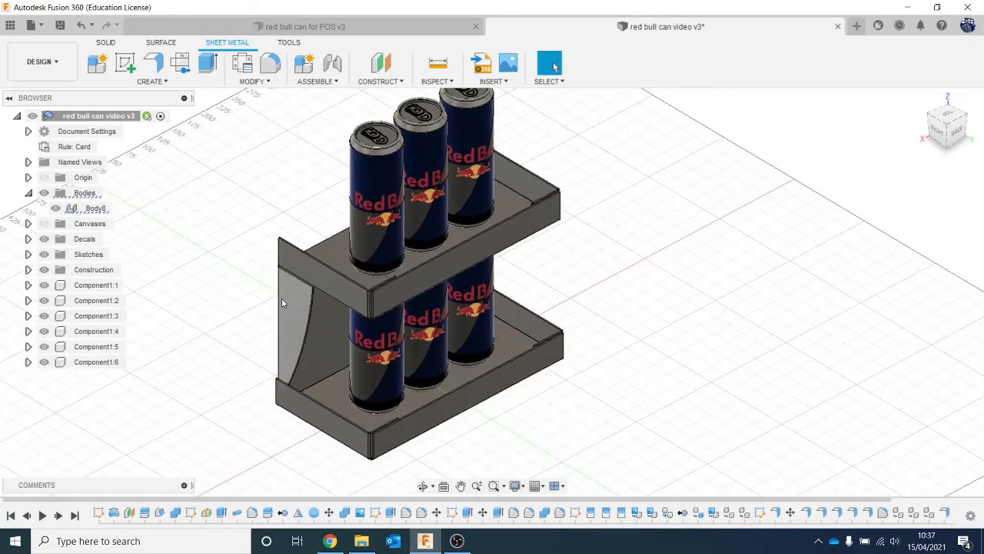
{"action": "left_click", "coordinate": [951, 123]}
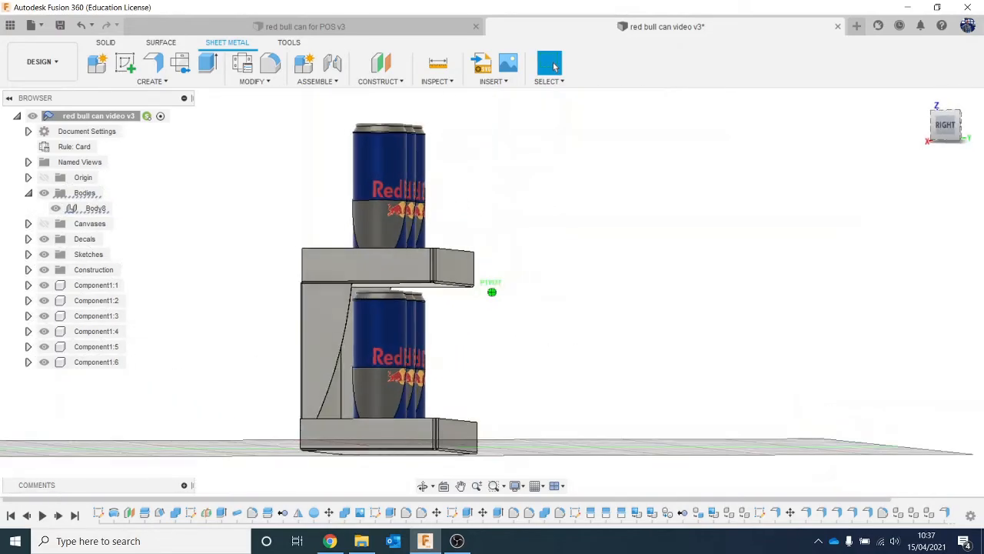
{"action": "mouse_move", "coordinate": [951, 123]}
{"action": "left_mouse_down"}
{"action": "mouse_move", "coordinate": [938, 163]}
{"action": "mouse_move", "coordinate": [915, 172]}
{"action": "mouse_move", "coordinate": [891, 132]}
{"action": "mouse_move", "coordinate": [908, 129]}
{"action": "left_mouse_up"}
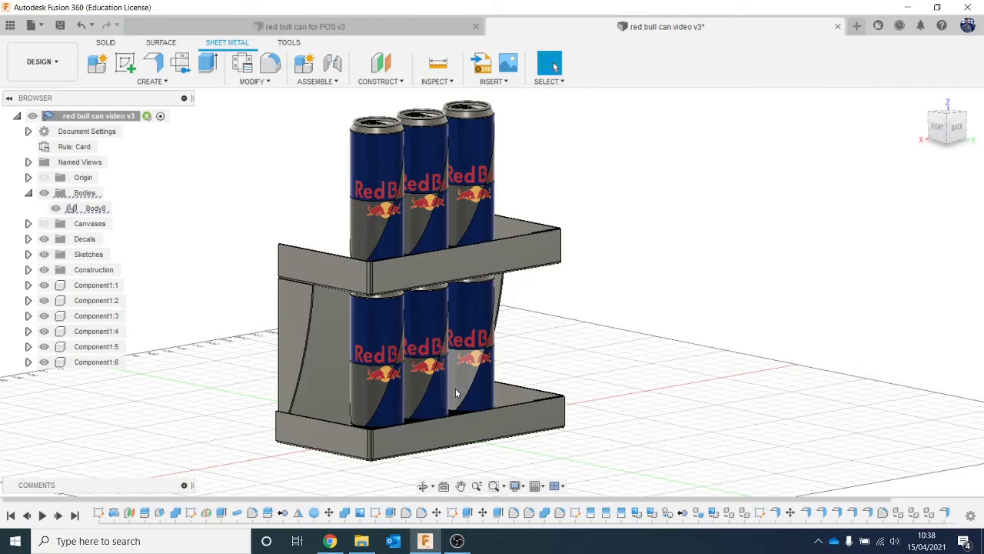
- Switch to Chrome, look through the target formats of the online-convert.com image converter, and return to Fusion 360
{"action": "left_click", "coordinate": [330, 541]}
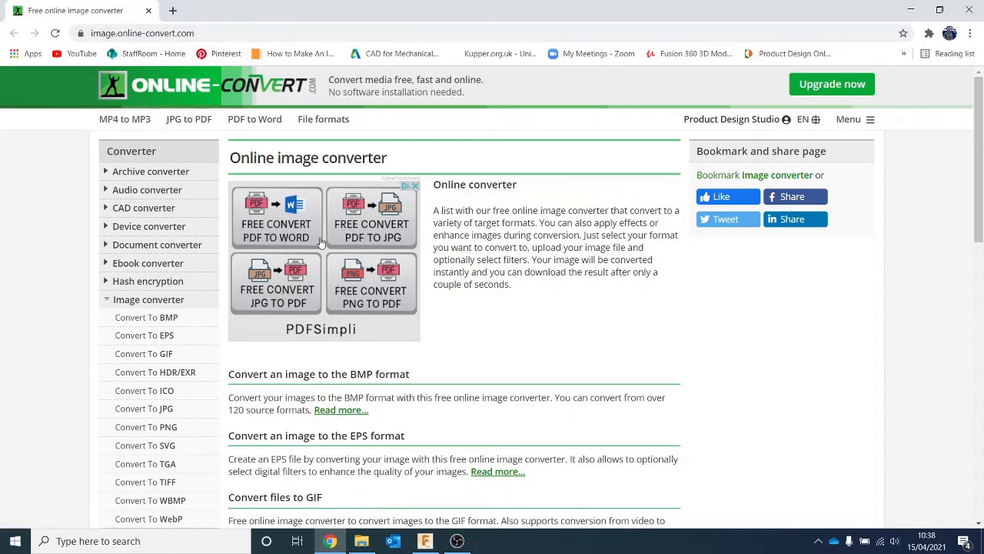
{"action": "scroll", "coordinate": [322, 243], "scroll_direction": "down", "scroll_amount": 2}
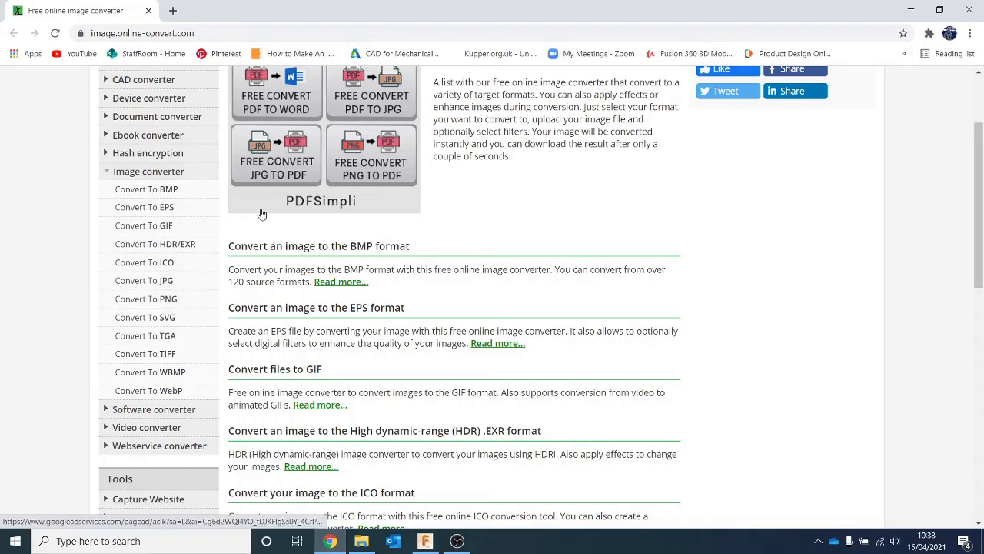
{"action": "left_click", "coordinate": [424, 540]}
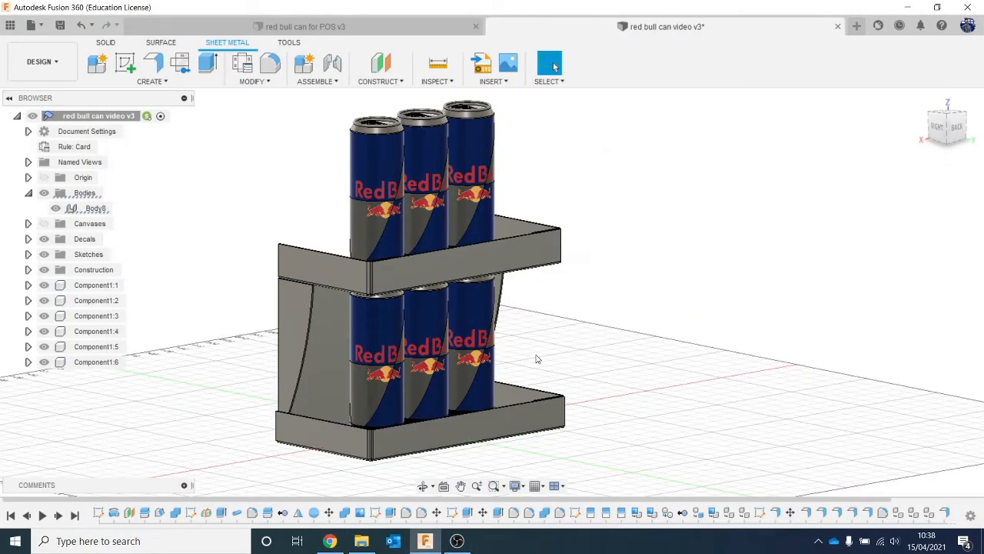
- Start an SVG insert and load the file 44-449434_f1-car-transparent-background from the sheet metal example folder
{"action": "scroll", "coordinate": [536, 359], "scroll_direction": "down", "scroll_amount": 2}
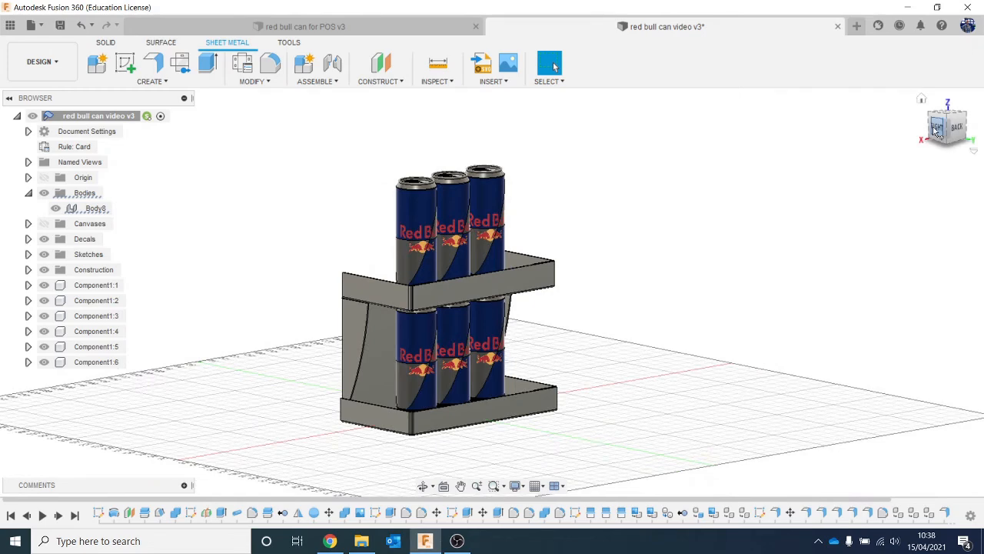
{"action": "left_click_drag", "start_coordinate": [939, 131], "coordinate": [955, 121]}
{"action": "left_click", "coordinate": [493, 81]}
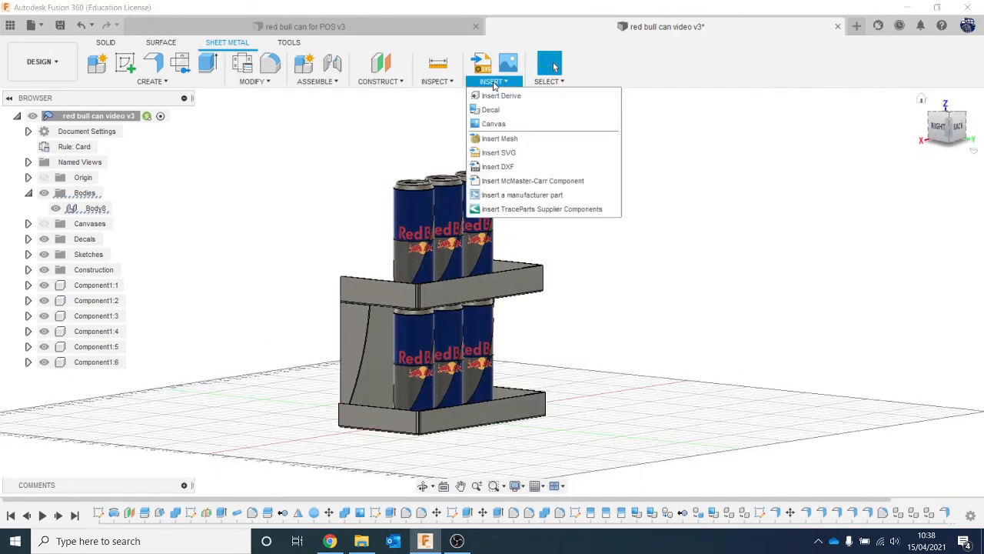
{"action": "left_click", "coordinate": [558, 152]}
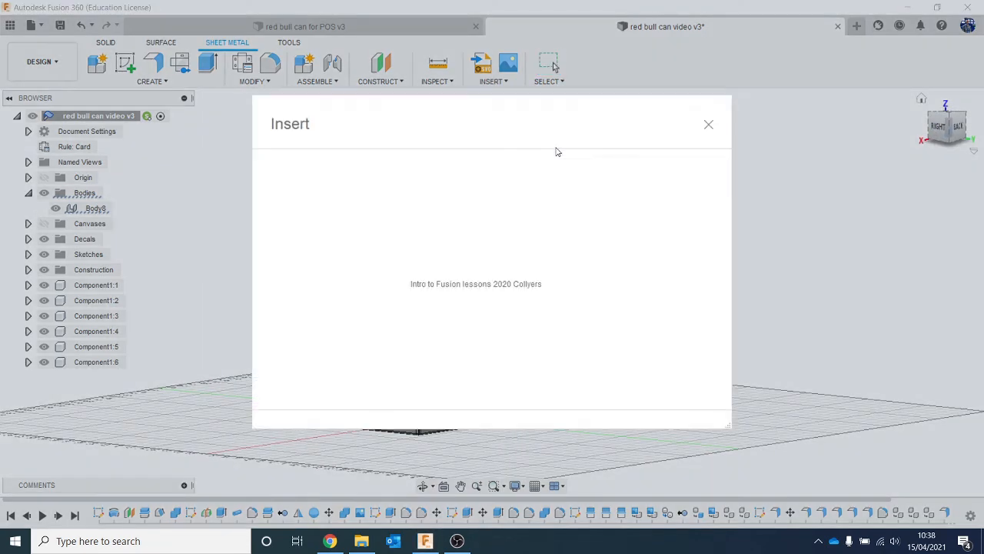
{"action": "left_click", "coordinate": [328, 391]}
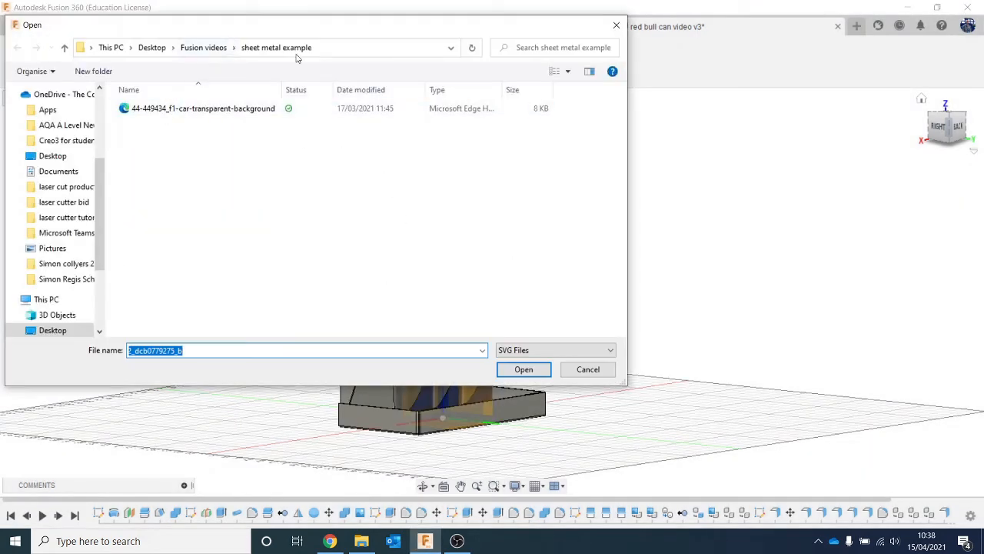
{"action": "double_click", "coordinate": [231, 108]}
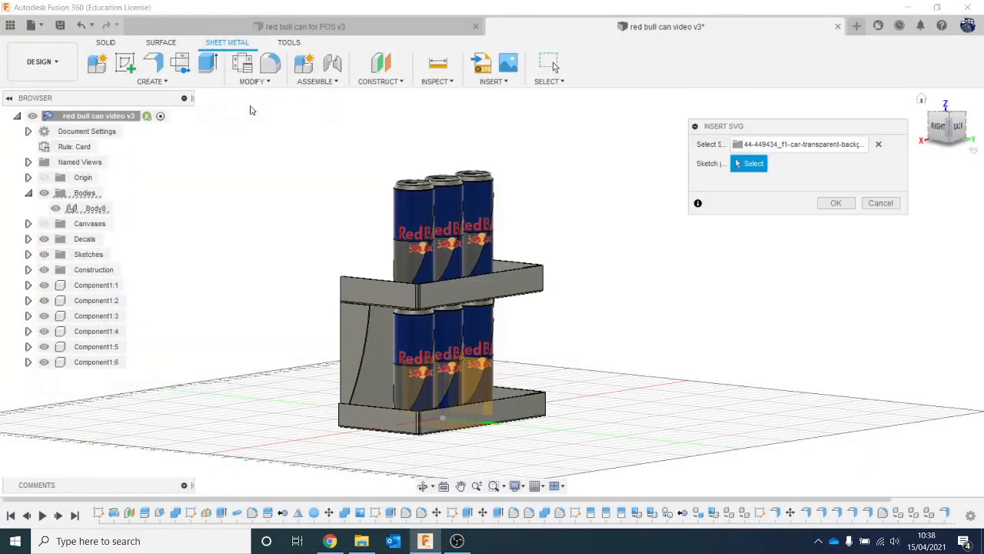
- Place the F1 car SVG on the vertical plane parallel to the display's side and offset it about 65.2 mm in Y
{"action": "scroll", "coordinate": [620, 410], "scroll_direction": "down", "scroll_amount": 2}
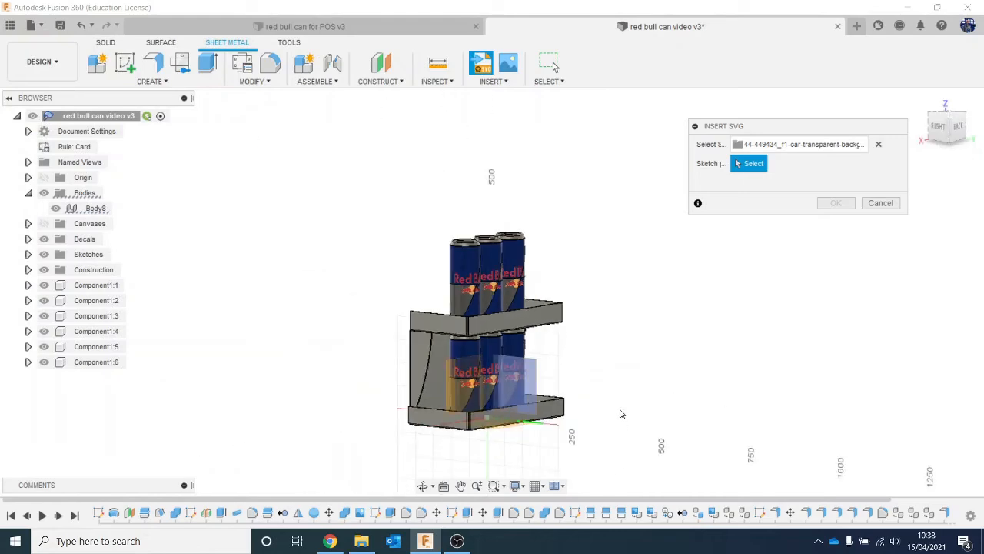
{"action": "left_click", "coordinate": [519, 394]}
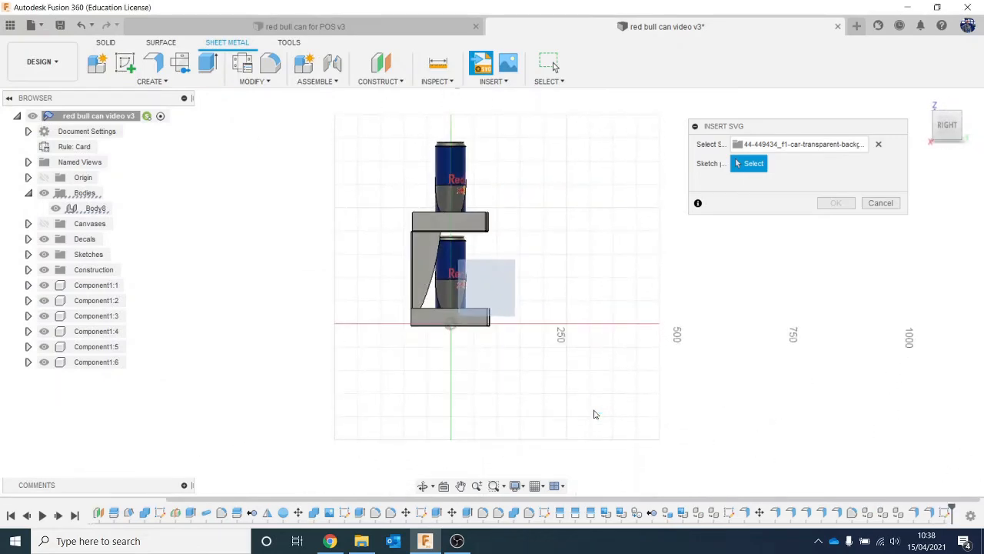
{"action": "scroll", "coordinate": [529, 381], "scroll_direction": "up", "scroll_amount": 1}
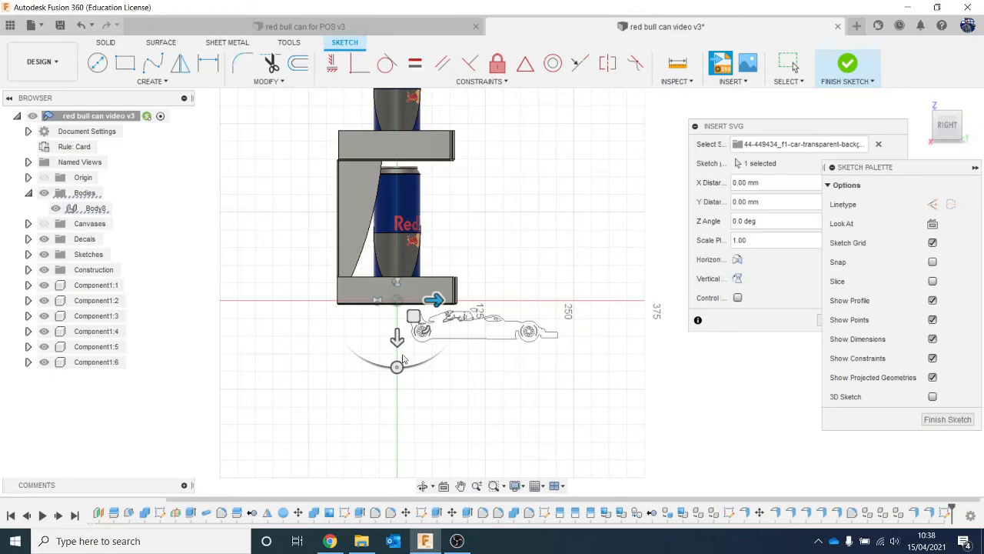
{"action": "left_click_drag", "start_coordinate": [397, 338], "coordinate": [397, 369]}
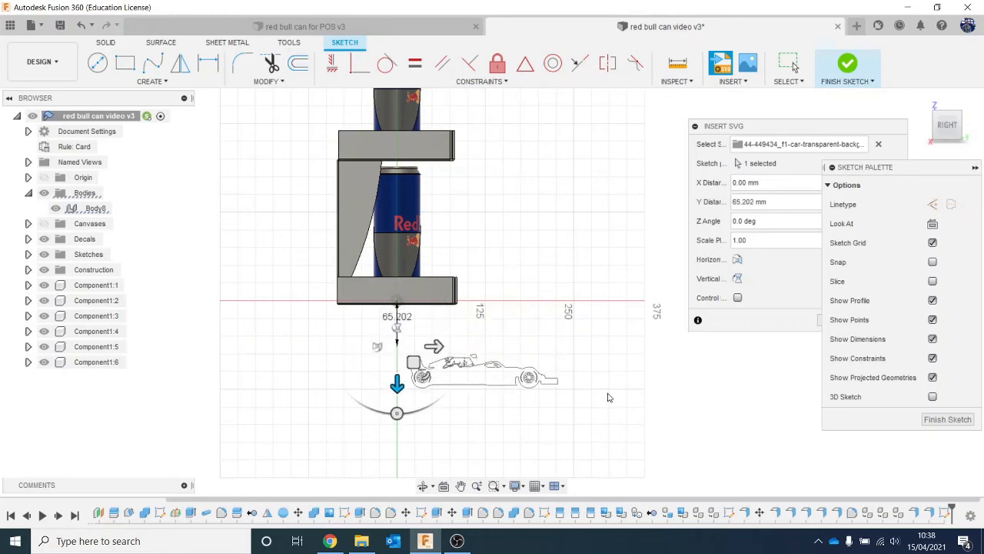
{"action": "scroll", "coordinate": [607, 398], "scroll_direction": "up", "scroll_amount": 2}
{"action": "scroll", "coordinate": [608, 398], "scroll_direction": "up", "scroll_amount": 2}
{"action": "scroll", "coordinate": [218, 315], "scroll_direction": "down", "scroll_amount": 2}
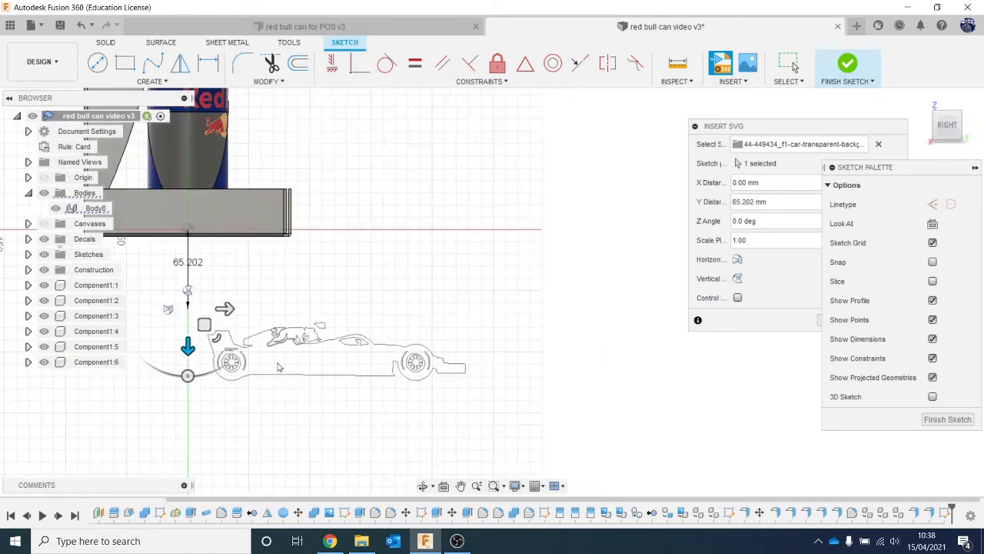
- Shift the inserted car graphic about -140.2 mm in X so it sits beneath the display
{"action": "left_click_drag", "start_coordinate": [232, 327], "coordinate": [149, 325]}
{"action": "middle_click_drag", "start_coordinate": [367, 387], "coordinate": [406, 406]}
{"action": "left_click_drag", "start_coordinate": [204, 339], "coordinate": [159, 339]}
{"action": "middle_click_drag", "start_coordinate": [275, 446], "coordinate": [303, 489]}
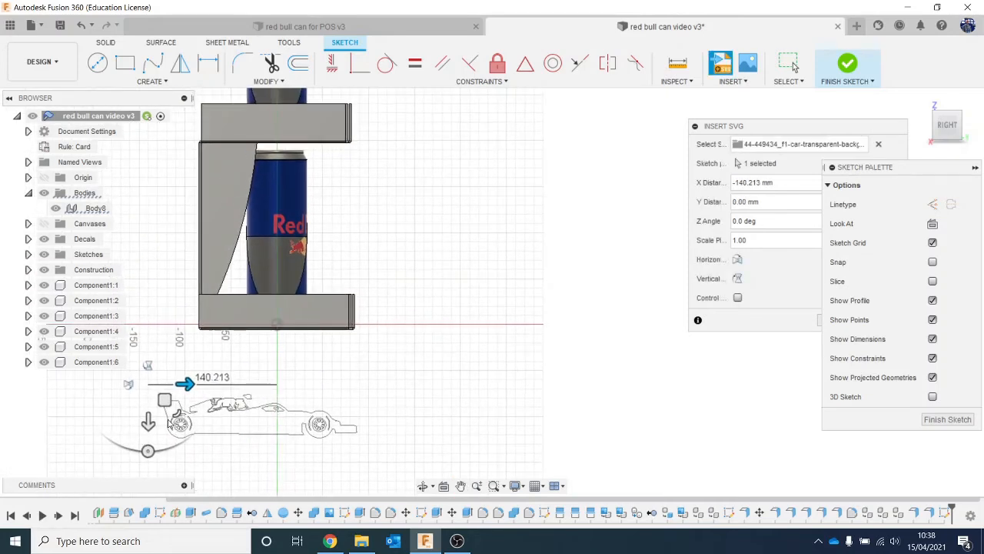
- Enlarge the car graphic by a scale of about 2.727 and shift it about -138.8 mm in X
{"action": "left_click_drag", "start_coordinate": [149, 421], "coordinate": [254, 370]}
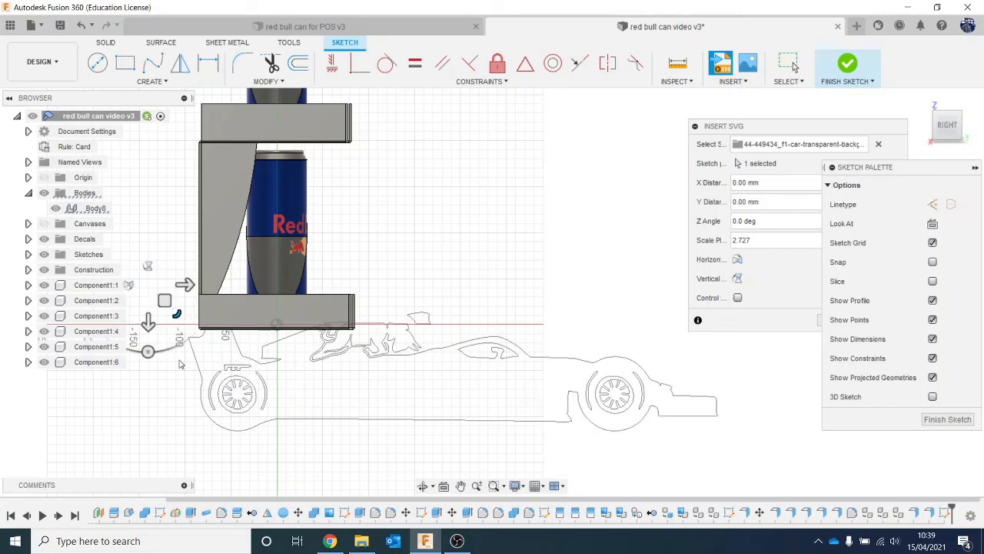
{"action": "left_click_drag", "start_coordinate": [188, 284], "coordinate": [62, 285]}
{"action": "middle_click_drag", "start_coordinate": [284, 416], "coordinate": [326, 449]}
{"action": "scroll", "coordinate": [286, 400], "scroll_direction": "down", "scroll_amount": 3}
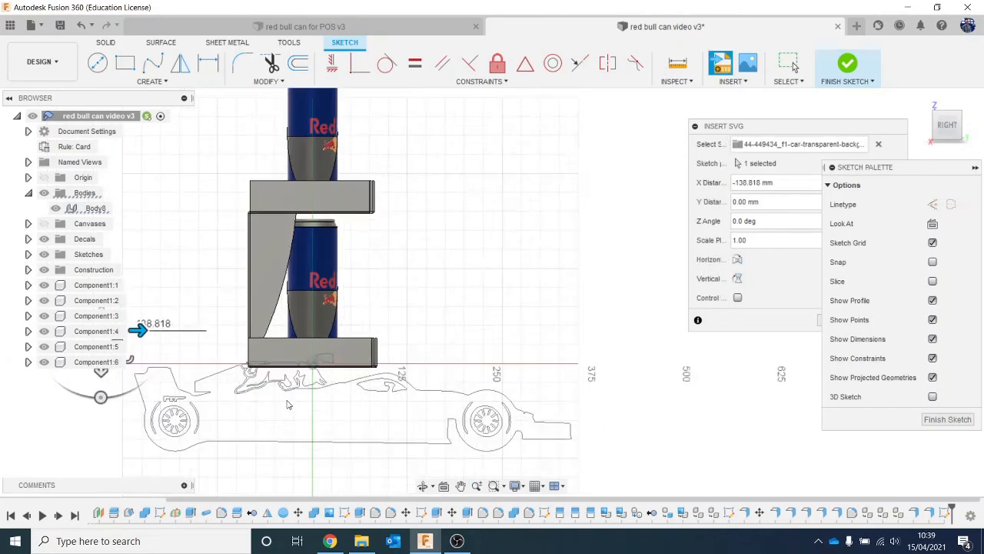
- Raise the car graphic by setting Y to about -92.94 mm and enlarge it by a scale of about 1.423
{"action": "middle_click_drag", "start_coordinate": [291, 398], "coordinate": [329, 403]}
{"action": "left_click_drag", "start_coordinate": [176, 393], "coordinate": [152, 336]}
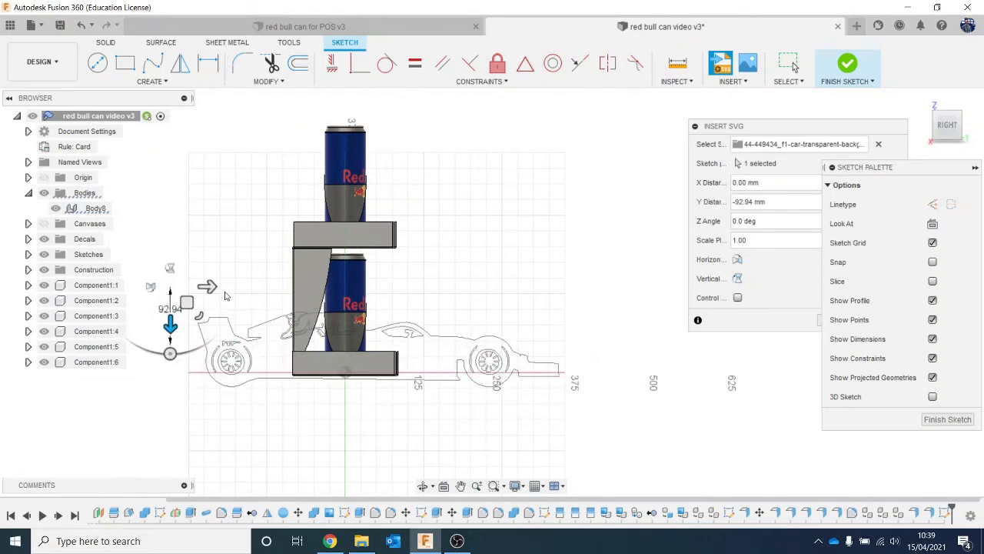
{"action": "left_click_drag", "start_coordinate": [205, 284], "coordinate": [190, 326]}
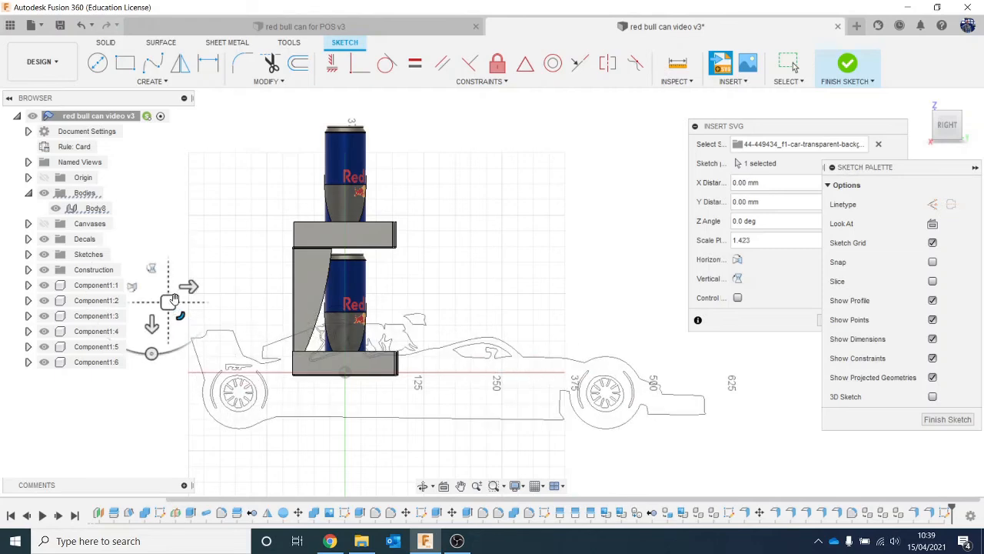
- Align the car with the display by shifting it about -94 mm in X and -67.4 mm in Y, and finish the sketch
{"action": "left_click_drag", "start_coordinate": [192, 286], "coordinate": [131, 282]}
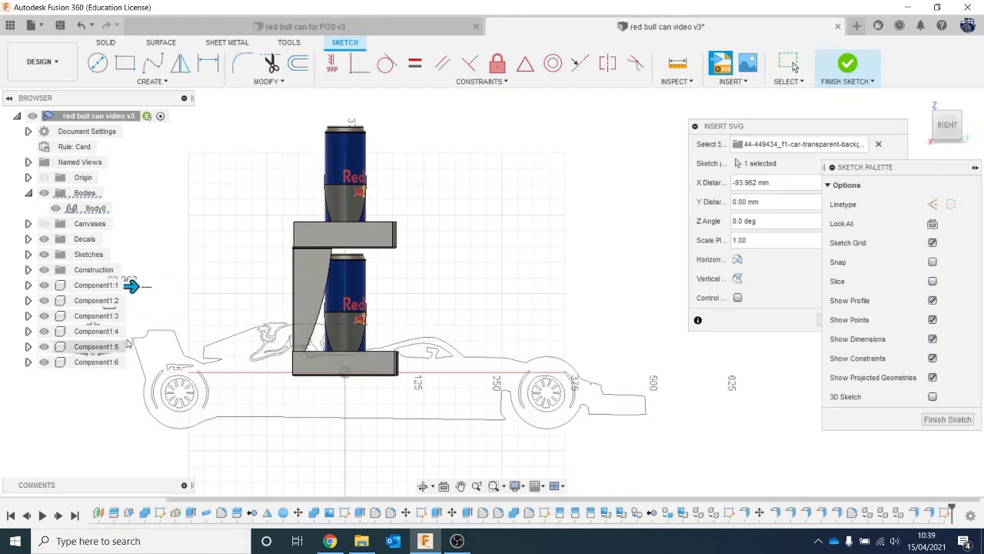
{"action": "middle_click_drag", "start_coordinate": [218, 336], "coordinate": [275, 344]}
{"action": "left_click_drag", "start_coordinate": [152, 340], "coordinate": [152, 298]}
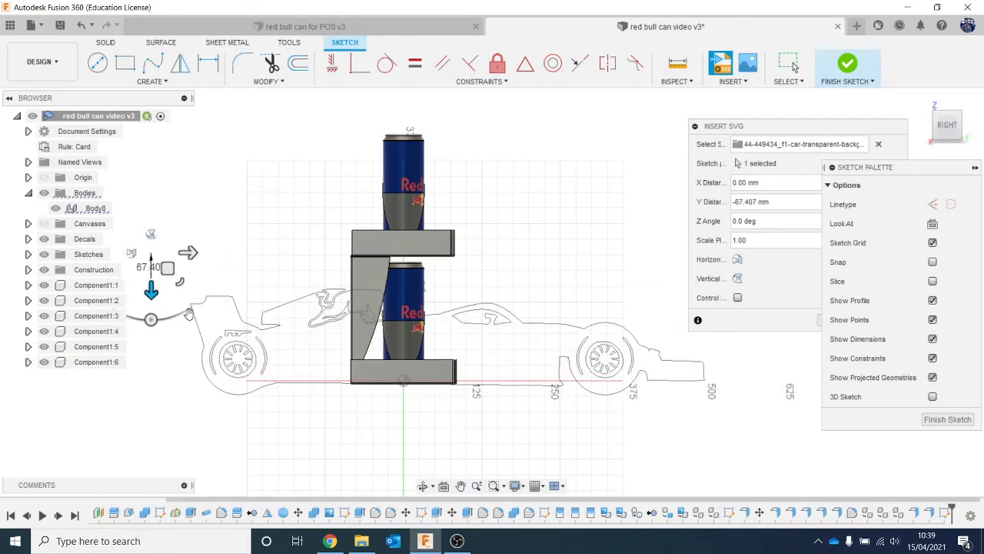
{"action": "left_click", "coordinate": [850, 63]}
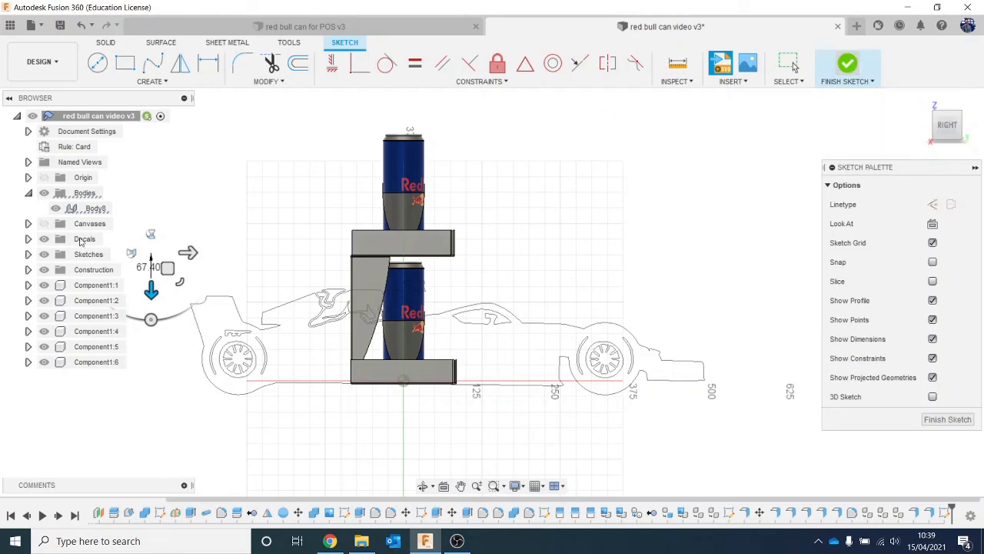
- Hide the sheet-metal display body and all six can components, leaving only the car sketch visible
{"action": "left_click", "coordinate": [55, 208]}
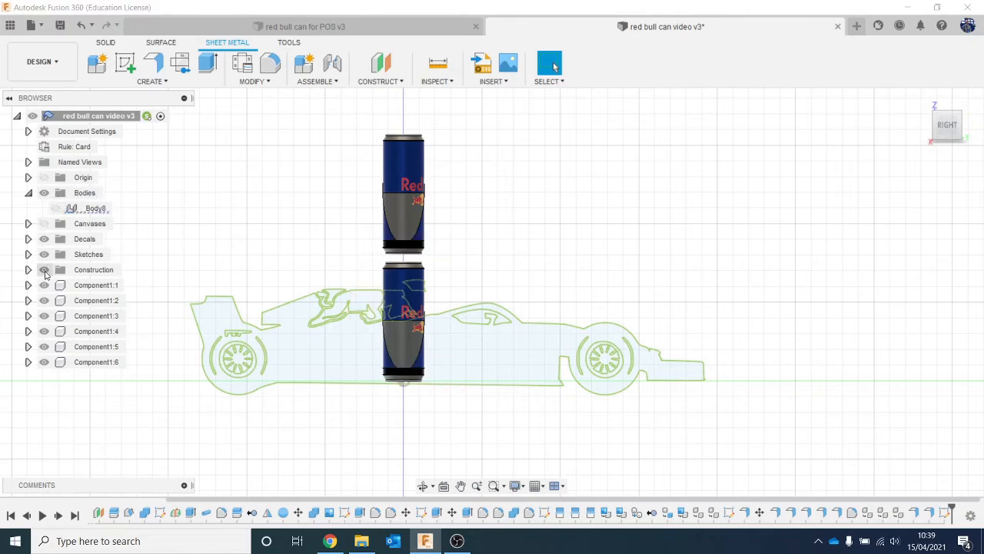
{"action": "left_click", "coordinate": [44, 285]}
{"action": "left_click", "coordinate": [43, 300]}
{"action": "left_click", "coordinate": [44, 315]}
{"action": "left_click", "coordinate": [43, 331]}
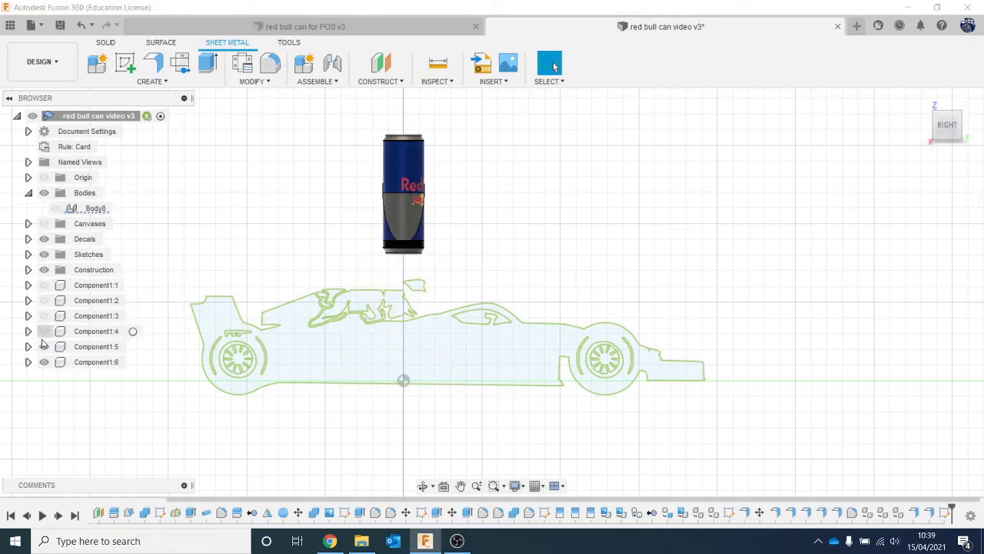
{"action": "left_click", "coordinate": [44, 346]}
{"action": "left_click", "coordinate": [44, 361]}
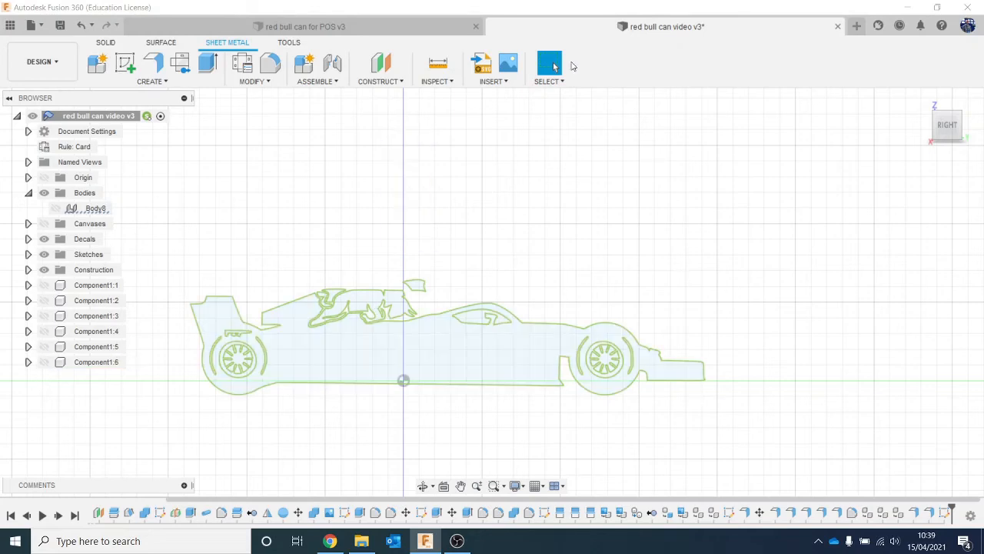
- Switch to File Explorer, view the F1 car PNG and its SVG version to compare the outlines, and return to Fusion 360
{"action": "scroll", "coordinate": [446, 355], "scroll_direction": "up", "scroll_amount": 4}
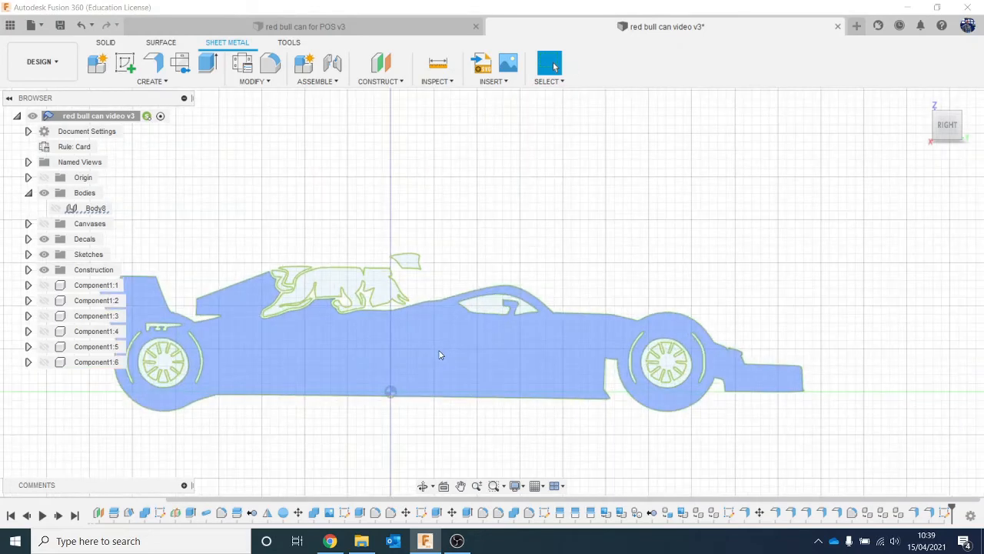
{"action": "scroll", "coordinate": [406, 431], "scroll_direction": "down", "scroll_amount": 2}
{"action": "left_click", "coordinate": [362, 541]}
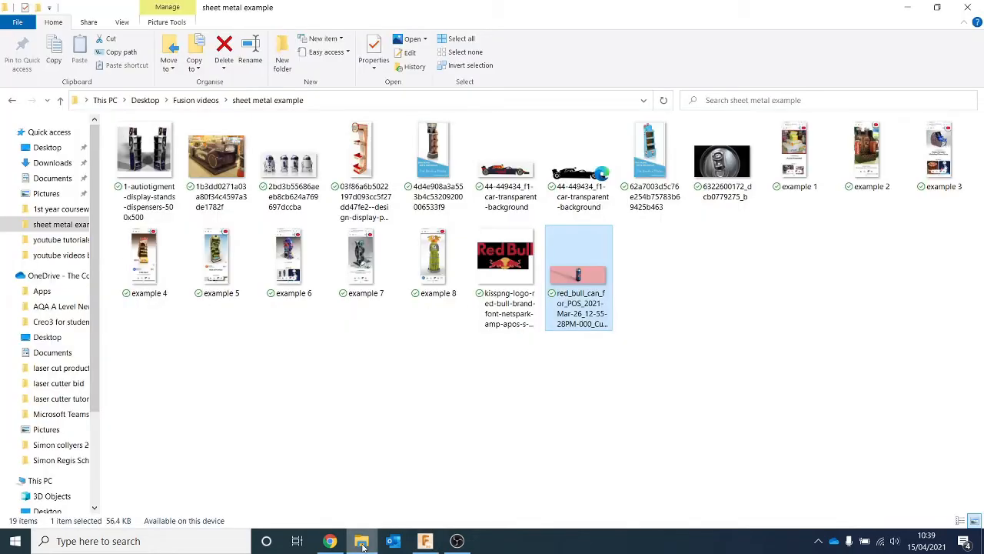
{"action": "left_click", "coordinate": [507, 161]}
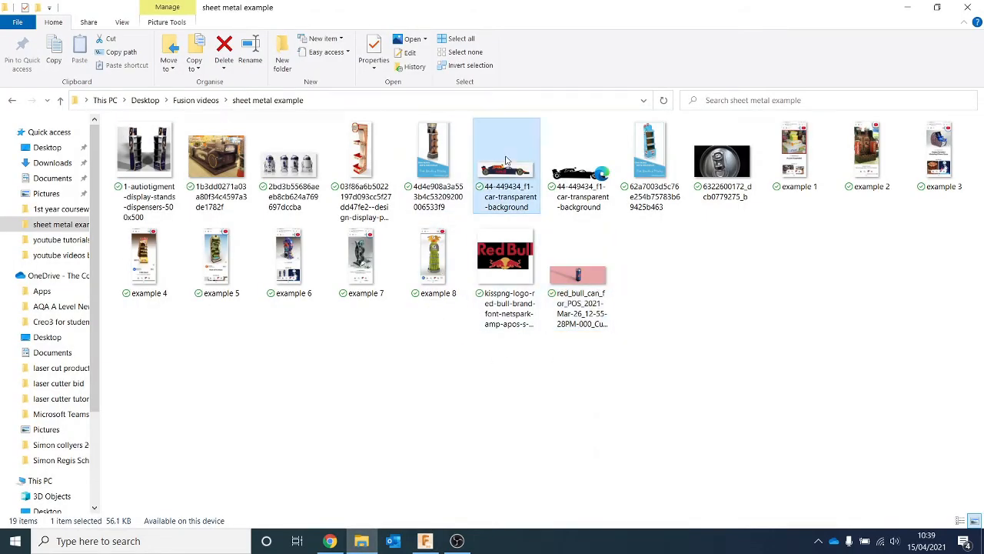
{"action": "double_click", "coordinate": [507, 159]}
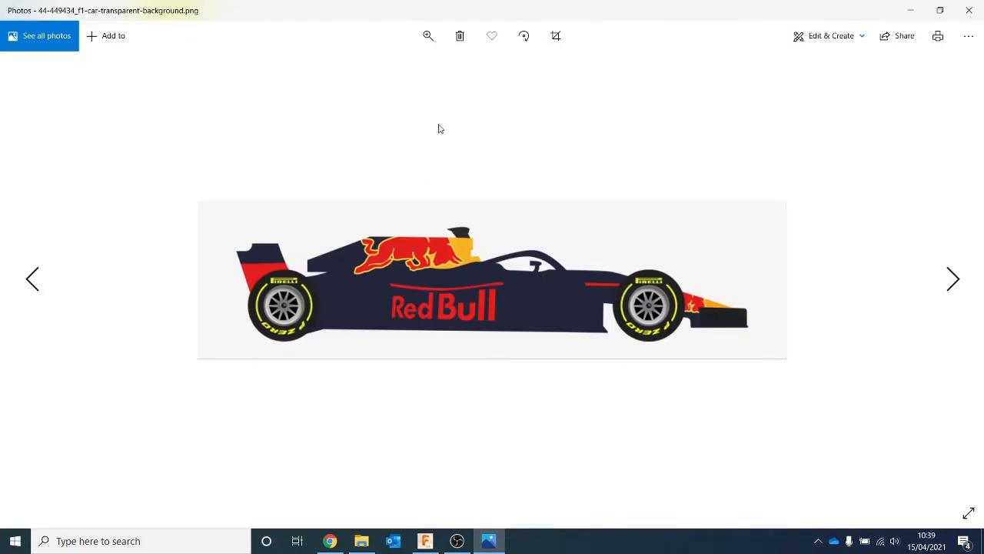
{"action": "left_click", "coordinate": [968, 10]}
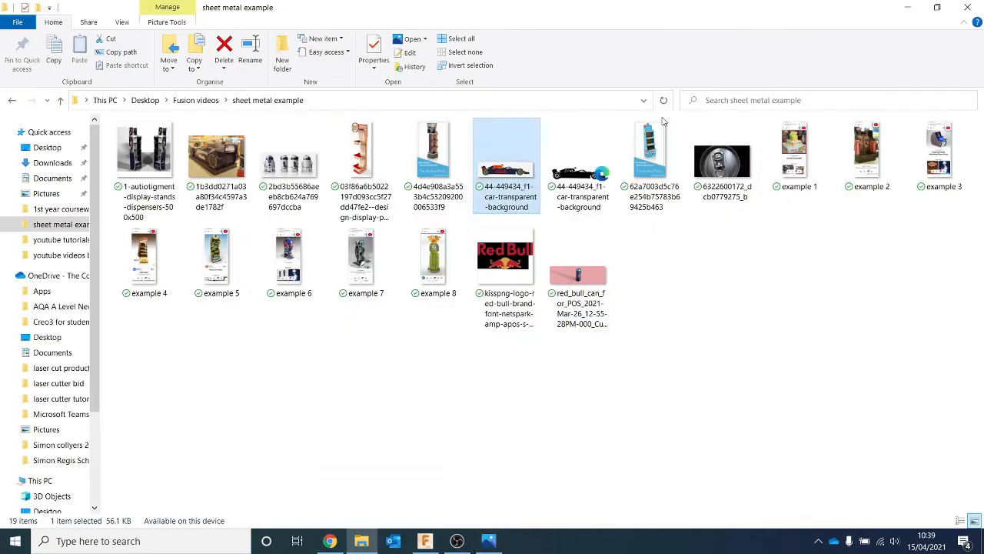
{"action": "double_click", "coordinate": [569, 158]}
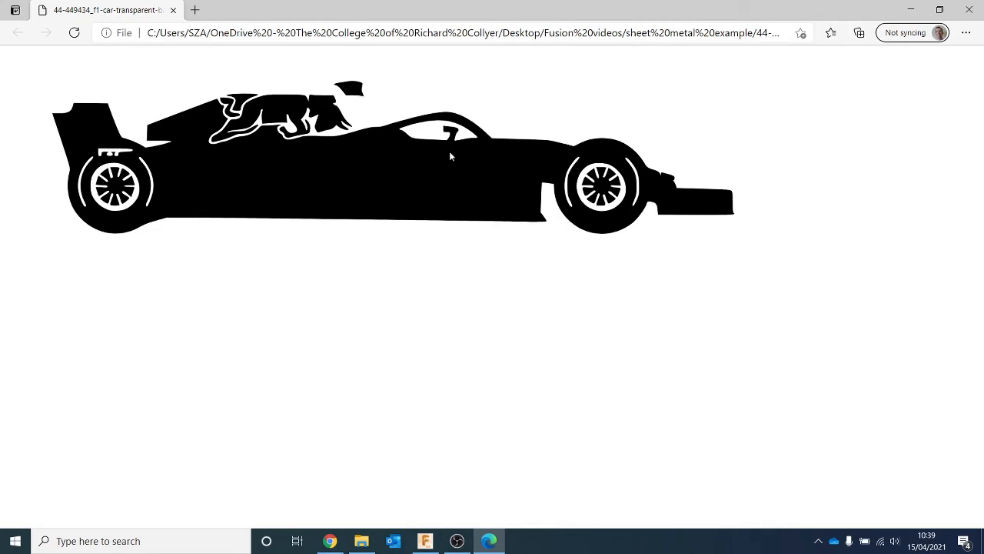
{"action": "left_click", "coordinate": [429, 539]}
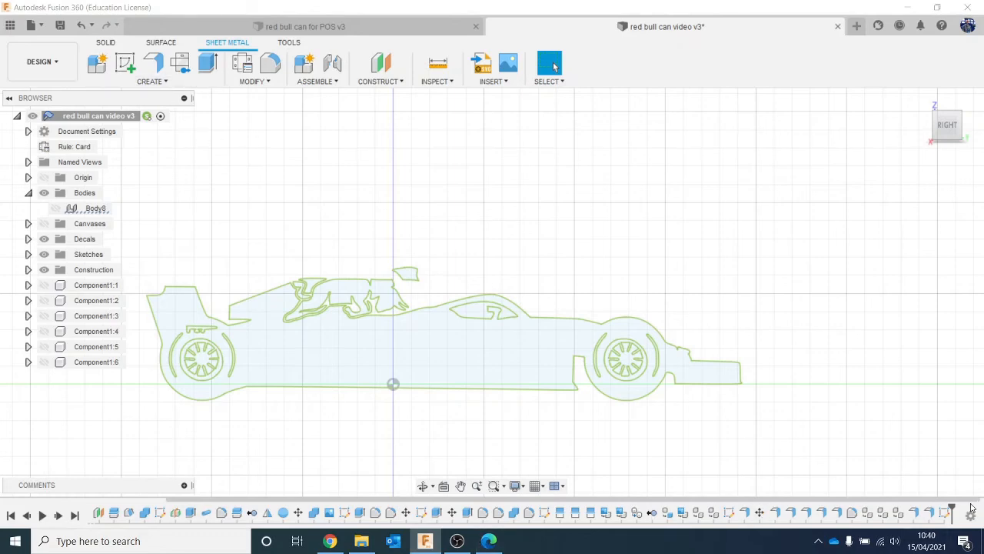
- Edit the car sketch and draw a horizontal line about 72.3 mm long from the engine cover's top corner, then a 36.9 mm slope to the cockpit
{"action": "right_click", "coordinate": [946, 512]}
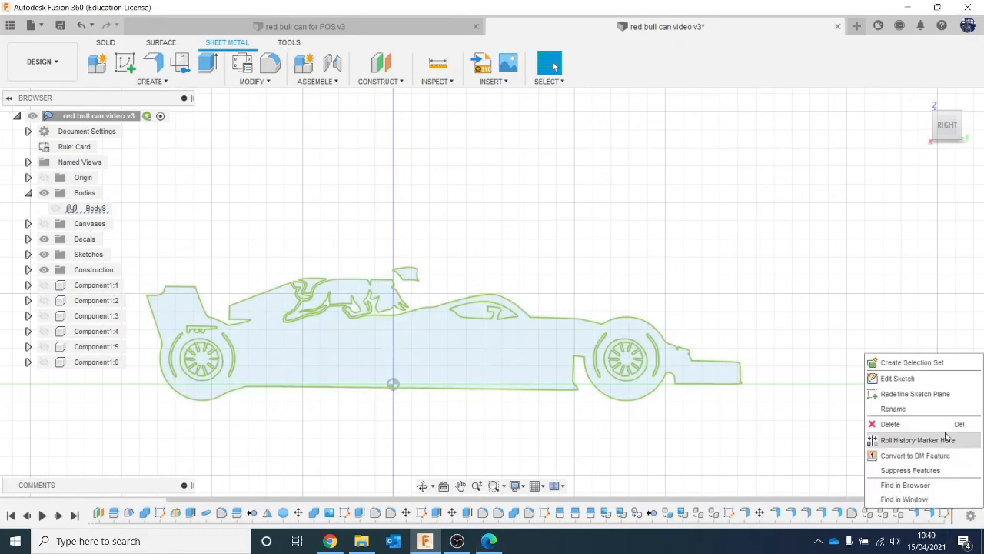
{"action": "left_click", "coordinate": [884, 378]}
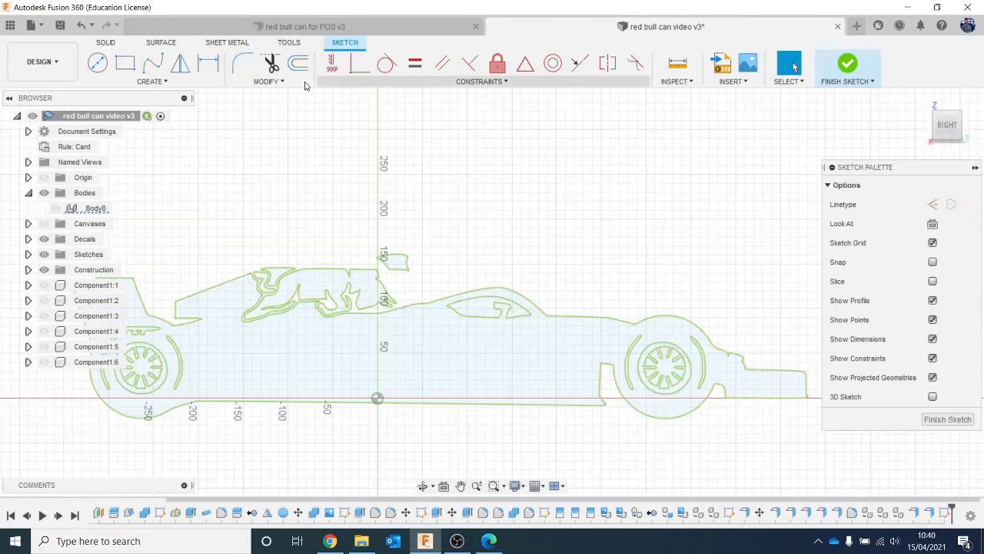
{"action": "scroll", "coordinate": [303, 262], "scroll_direction": "up", "scroll_amount": 3}
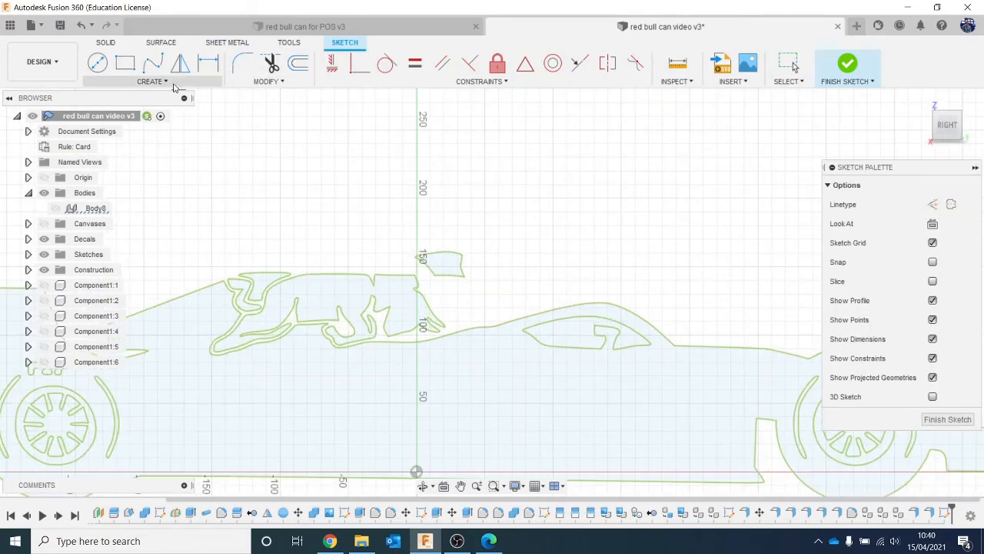
{"action": "left_click", "coordinate": [150, 81]}
{"action": "mouse_move", "coordinate": [155, 143]}
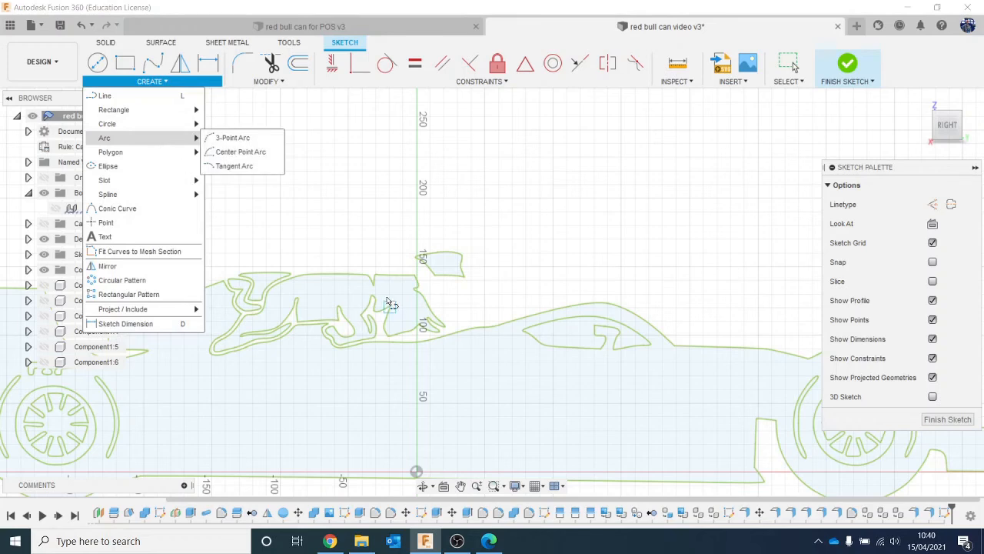
{"action": "key", "text": "l"}
{"action": "left_click", "coordinate": [415, 276]}
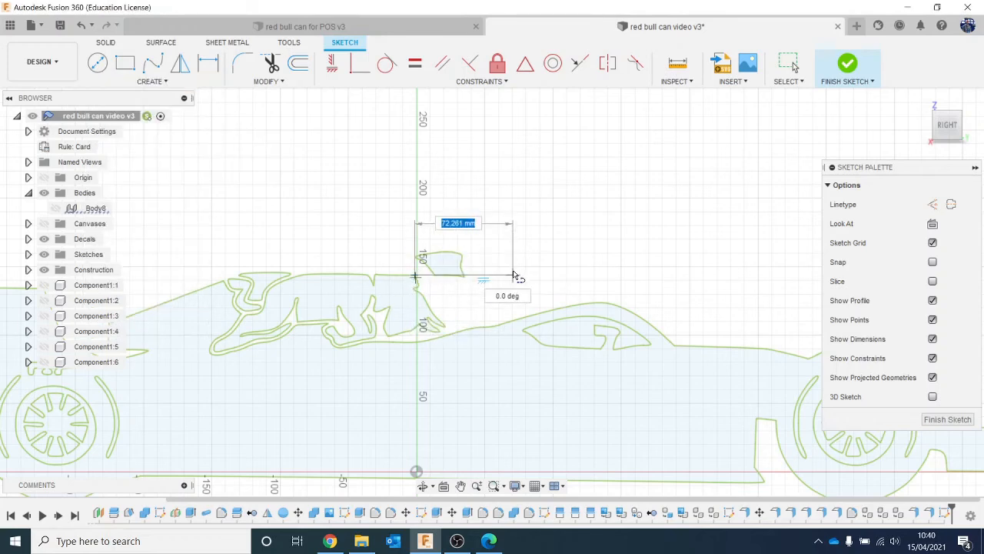
{"action": "left_click", "coordinate": [513, 276]}
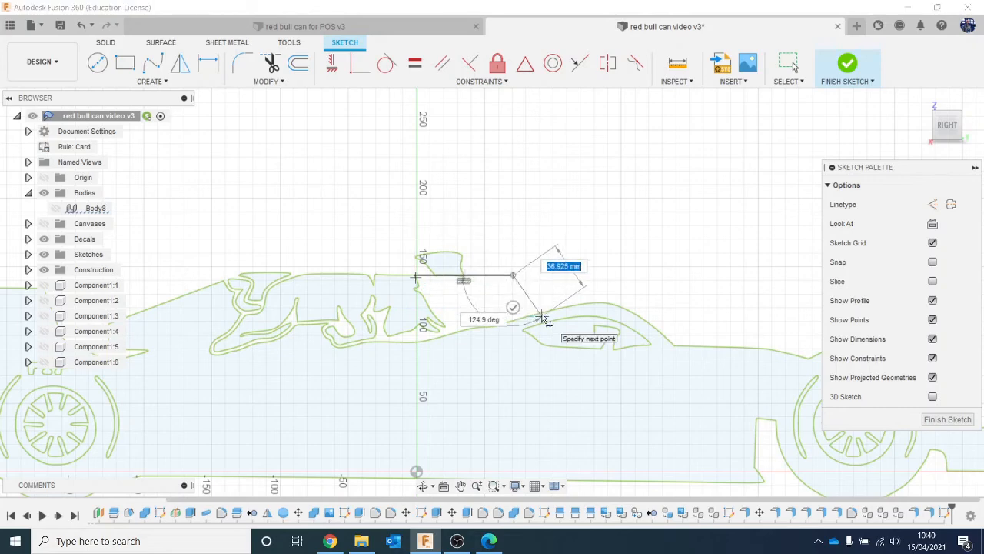
{"action": "left_click", "coordinate": [542, 318]}
{"action": "scroll", "coordinate": [428, 344], "scroll_direction": "down", "scroll_amount": 2}
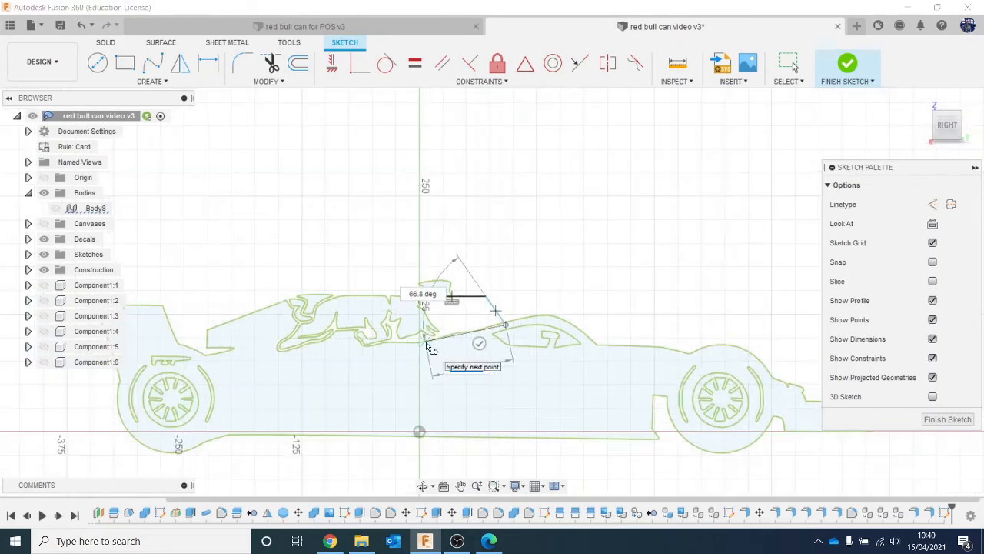
{"action": "scroll", "coordinate": [429, 348], "scroll_direction": "up", "scroll_amount": 3}
{"action": "key", "text": "Escape"}
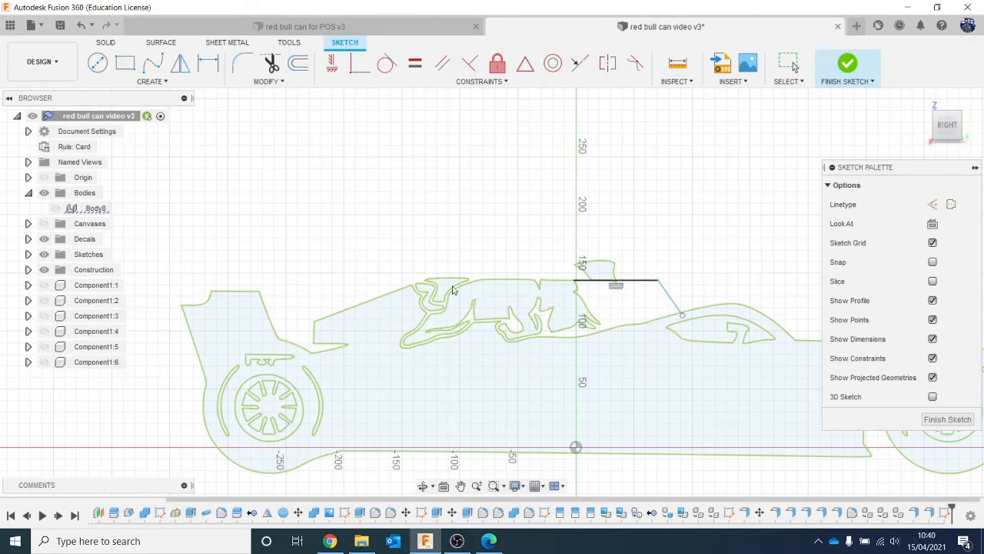
- Draw a line about 14 mm long from the peak of the rear engine cover to the tip of the bull's tail outline
{"action": "scroll", "coordinate": [453, 290], "scroll_direction": "up", "scroll_amount": 5}
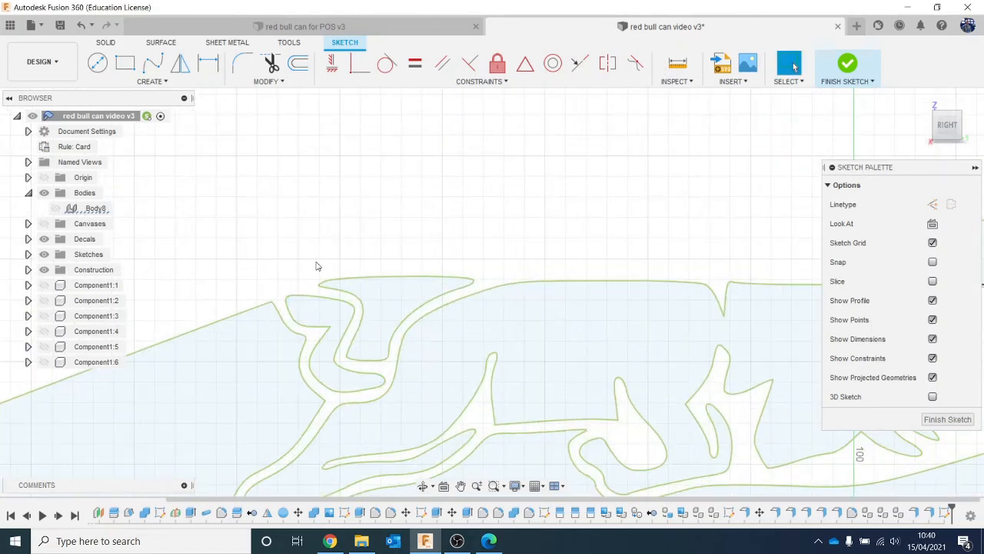
{"action": "scroll", "coordinate": [316, 331], "scroll_direction": "up", "scroll_amount": 1}
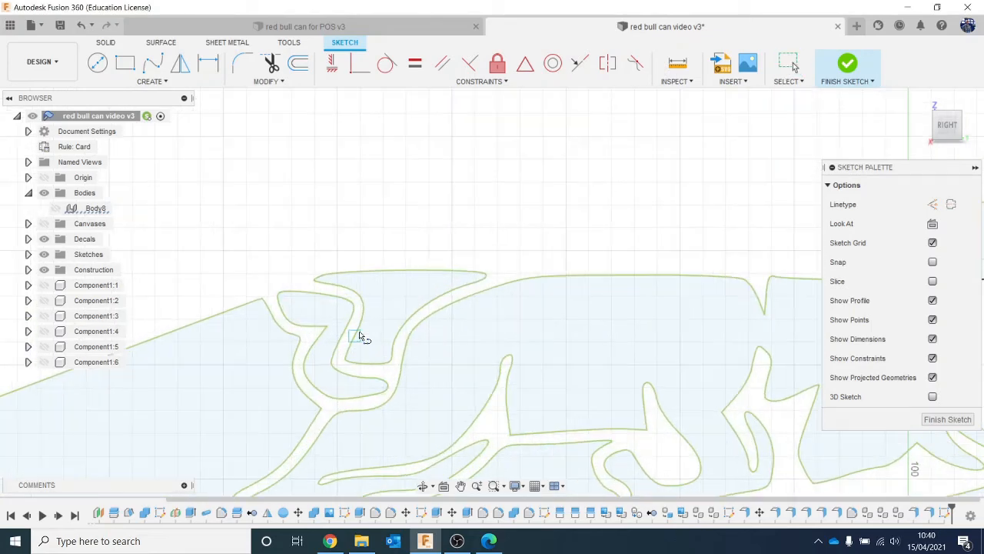
{"action": "left_click", "coordinate": [261, 299]}
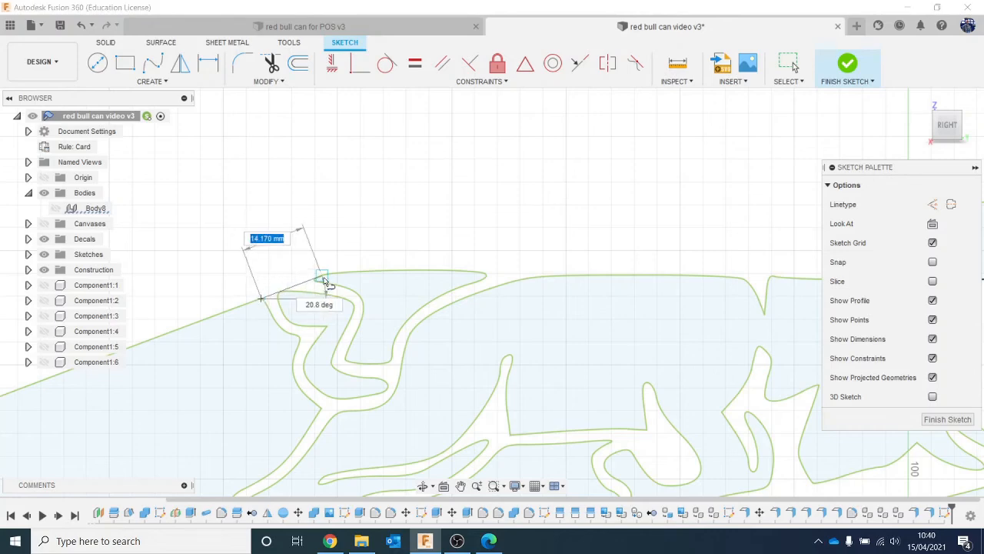
{"action": "left_click", "coordinate": [348, 324]}
{"action": "key", "text": "Escape"}
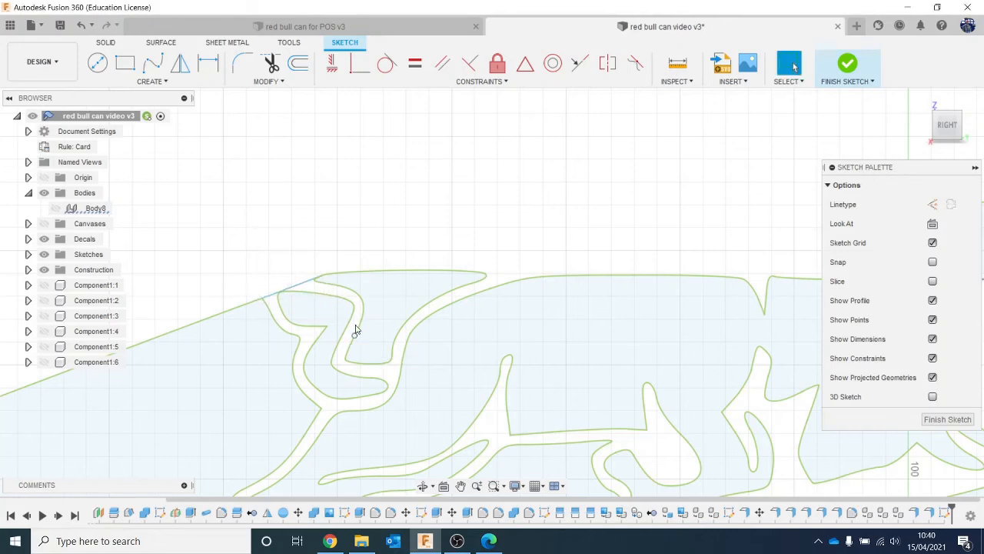
- Examine the new sketch lines around the bull's tail tip and beneath the fin on the engine cover
{"action": "scroll", "coordinate": [315, 291], "scroll_direction": "up", "scroll_amount": 8}
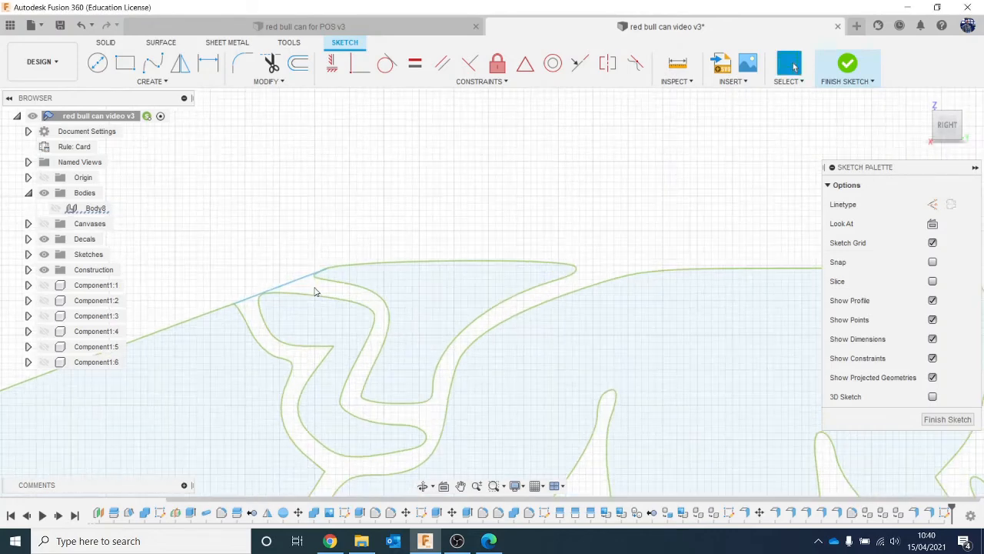
{"action": "scroll", "coordinate": [356, 271], "scroll_direction": "down", "scroll_amount": 5}
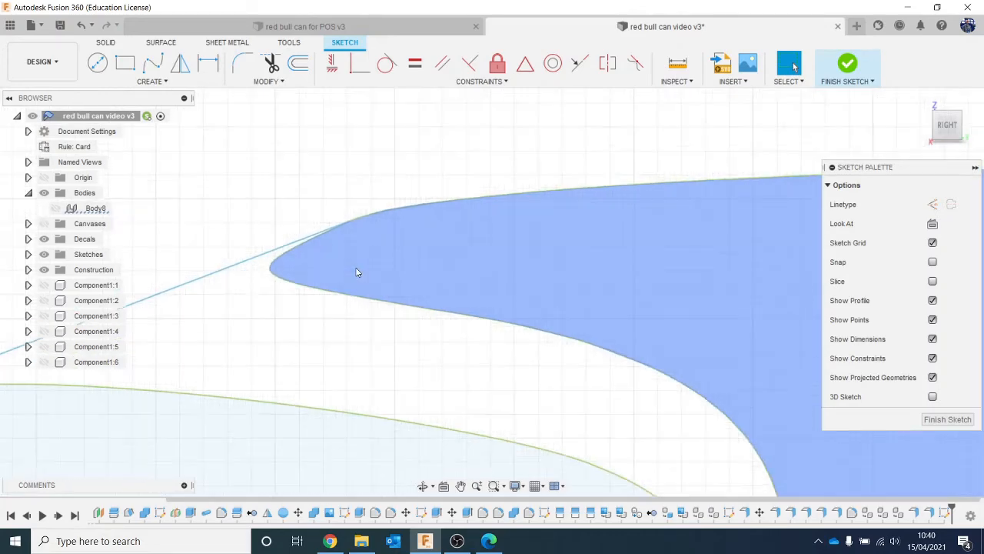
{"action": "middle_click_drag", "start_coordinate": [238, 377], "coordinate": [334, 336]}
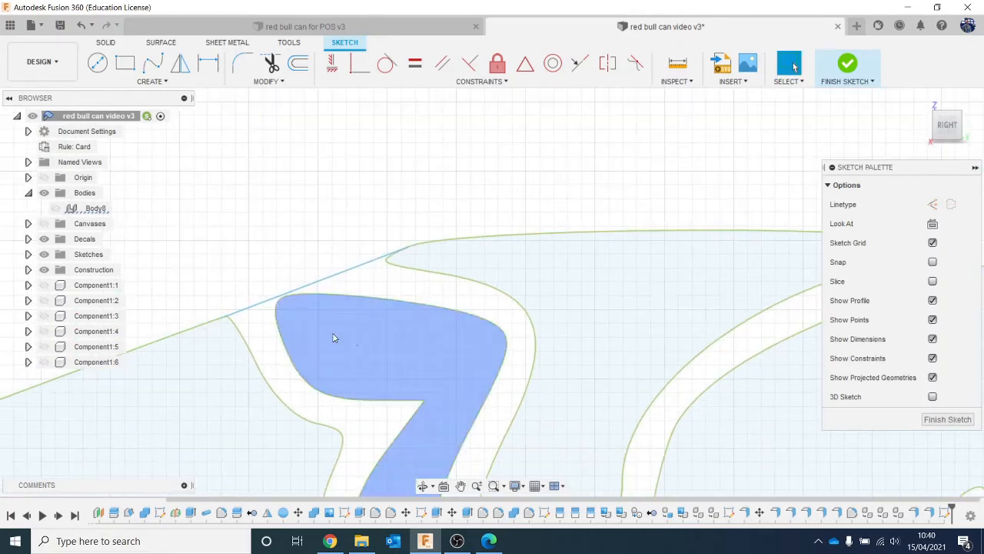
{"action": "scroll", "coordinate": [266, 323], "scroll_direction": "up", "scroll_amount": 5}
{"action": "scroll", "coordinate": [266, 338], "scroll_direction": "down", "scroll_amount": 4}
{"action": "scroll", "coordinate": [266, 341], "scroll_direction": "down", "scroll_amount": 8}
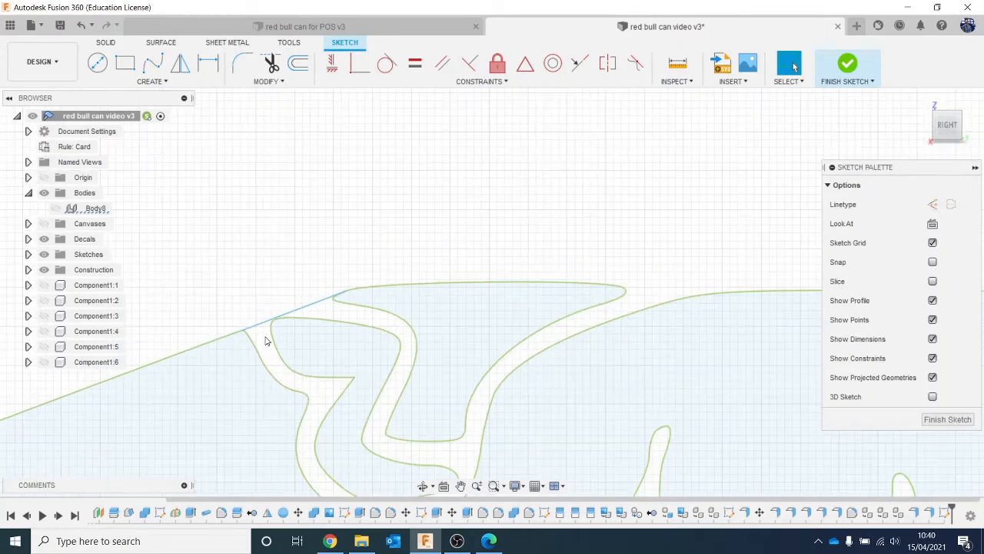
{"action": "middle_click_drag", "start_coordinate": [592, 371], "coordinate": [425, 333]}
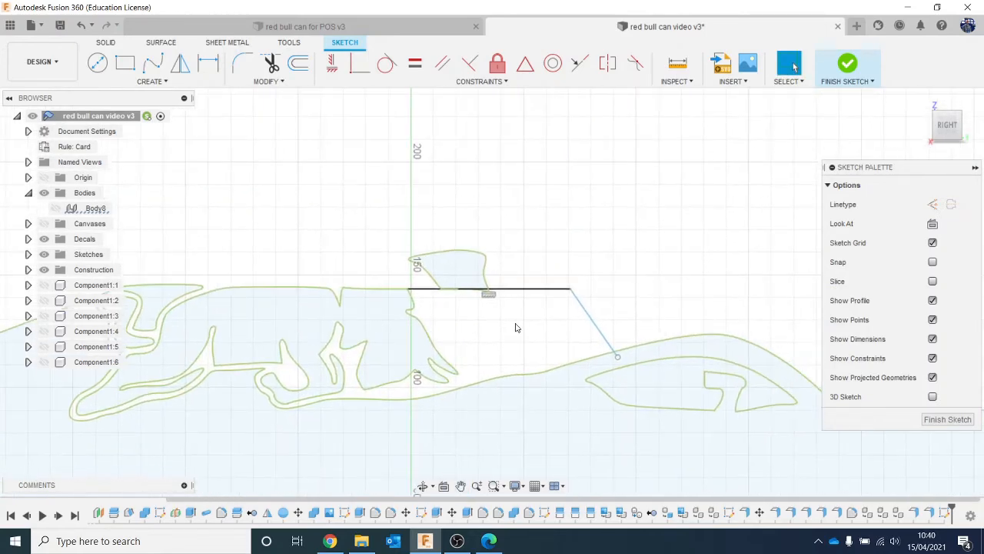
{"action": "scroll", "coordinate": [440, 294], "scroll_direction": "up", "scroll_amount": 4}
{"action": "scroll", "coordinate": [407, 311], "scroll_direction": "up", "scroll_amount": 5}
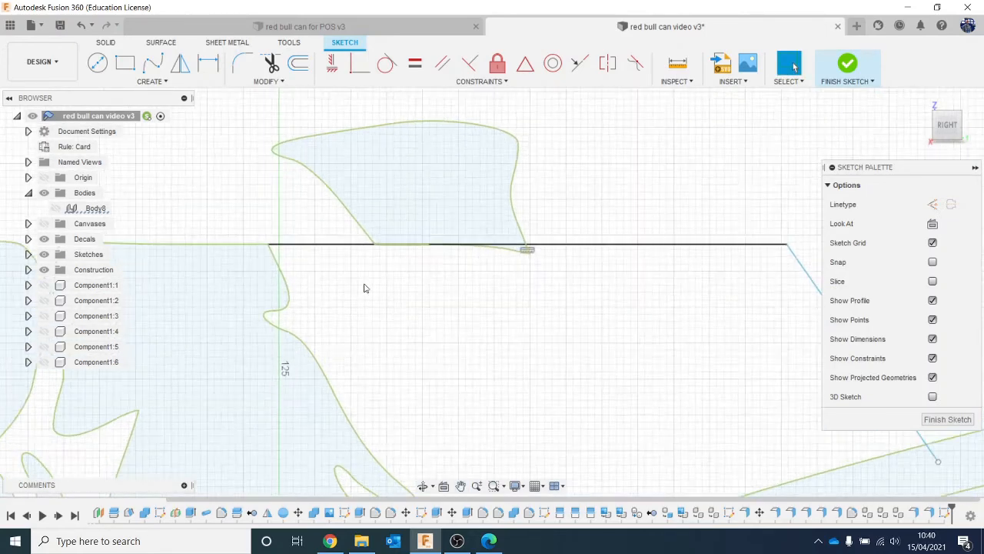
{"action": "scroll", "coordinate": [496, 331], "scroll_direction": "down", "scroll_amount": 6}
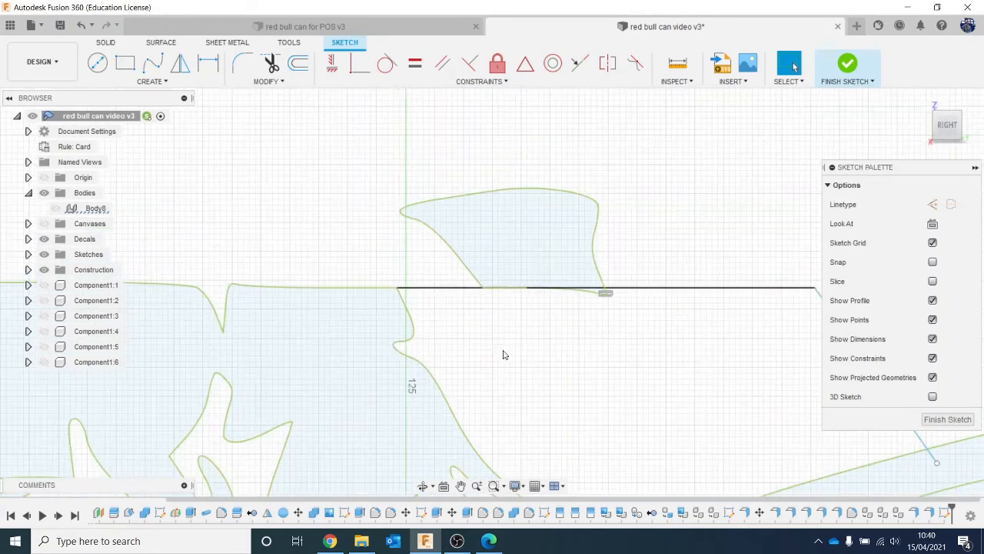
- Trim the end of the sloping line that overshoots the cockpit's upper curve
{"action": "middle_click_drag", "start_coordinate": [597, 389], "coordinate": [295, 285]}
{"action": "scroll", "coordinate": [544, 359], "scroll_direction": "up", "scroll_amount": 2}
{"action": "key", "text": "t"}
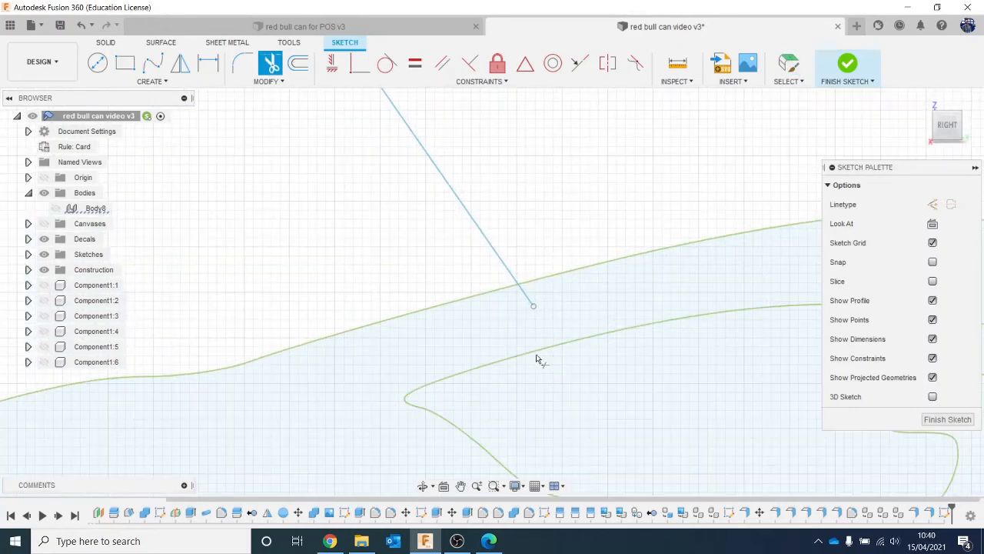
{"action": "left_click", "coordinate": [529, 299]}
{"action": "key", "text": "Escape"}
{"action": "scroll", "coordinate": [251, 238], "scroll_direction": "down", "scroll_amount": 3}
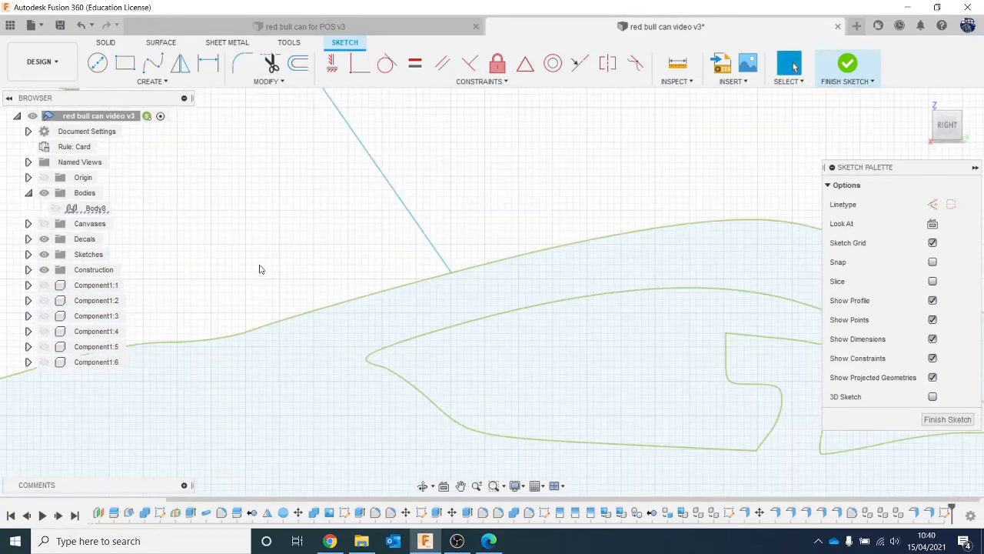
- Fillet the corner between the horizontal engine cover line and the cockpit slope with a radius of about 76.5 mm
{"action": "middle_click_drag", "start_coordinate": [344, 322], "coordinate": [542, 522]}
{"action": "scroll", "coordinate": [545, 297], "scroll_direction": "up", "scroll_amount": 1}
{"action": "scroll", "coordinate": [440, 330], "scroll_direction": "up", "scroll_amount": 1}
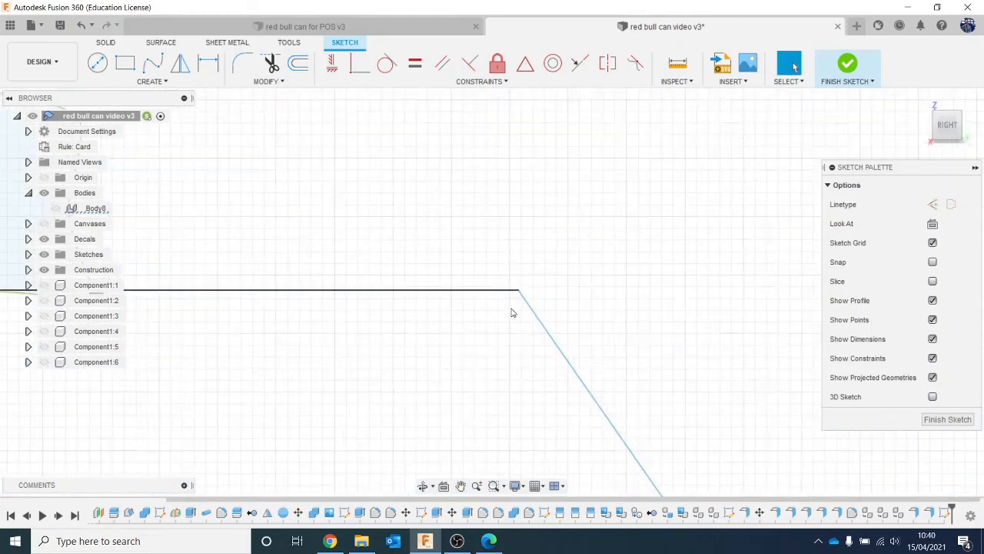
{"action": "scroll", "coordinate": [512, 310], "scroll_direction": "up", "scroll_amount": 2}
{"action": "scroll", "coordinate": [496, 314], "scroll_direction": "down", "scroll_amount": 2}
{"action": "scroll", "coordinate": [476, 314], "scroll_direction": "down", "scroll_amount": 2}
{"action": "scroll", "coordinate": [426, 349], "scroll_direction": "down", "scroll_amount": 1}
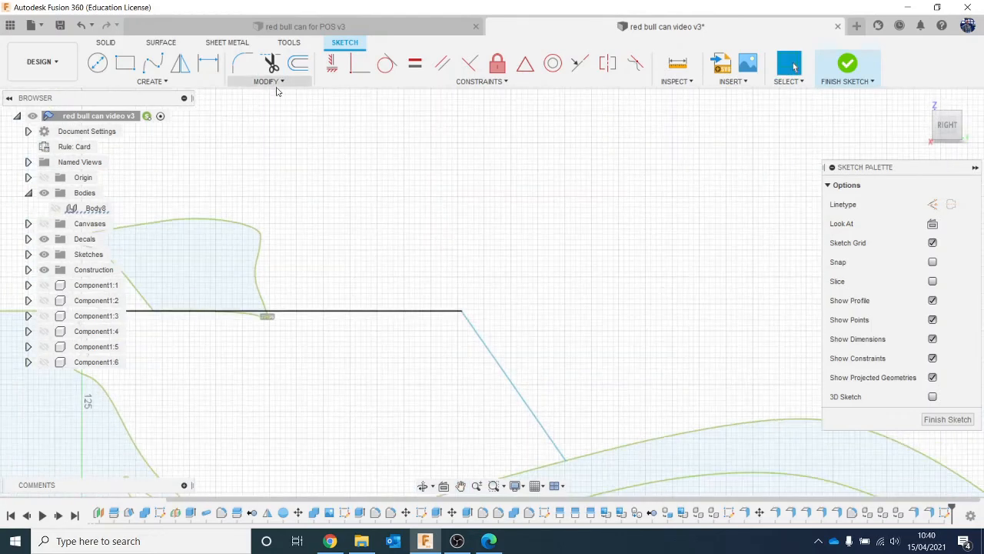
{"action": "left_click", "coordinate": [243, 63]}
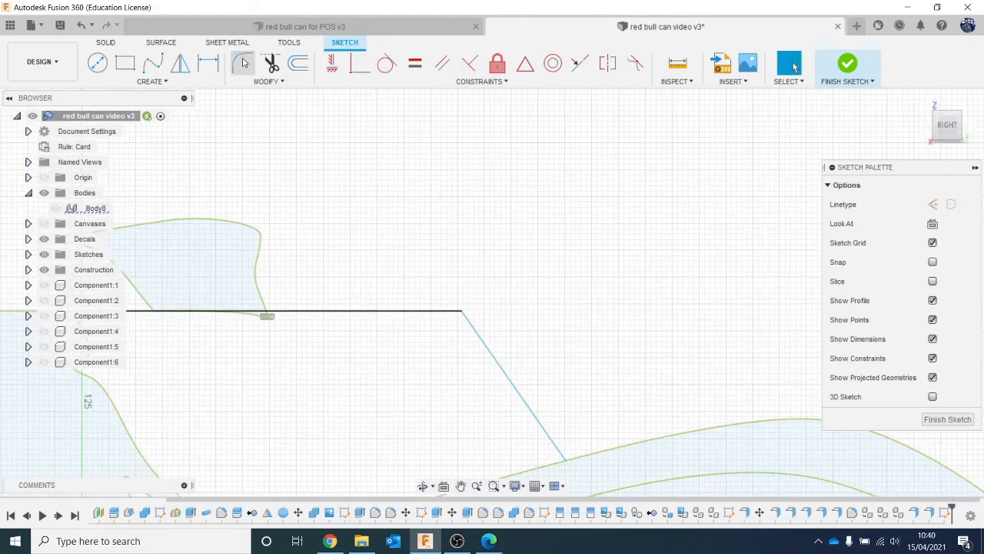
{"action": "left_click", "coordinate": [484, 330]}
{"action": "left_click", "coordinate": [460, 311]}
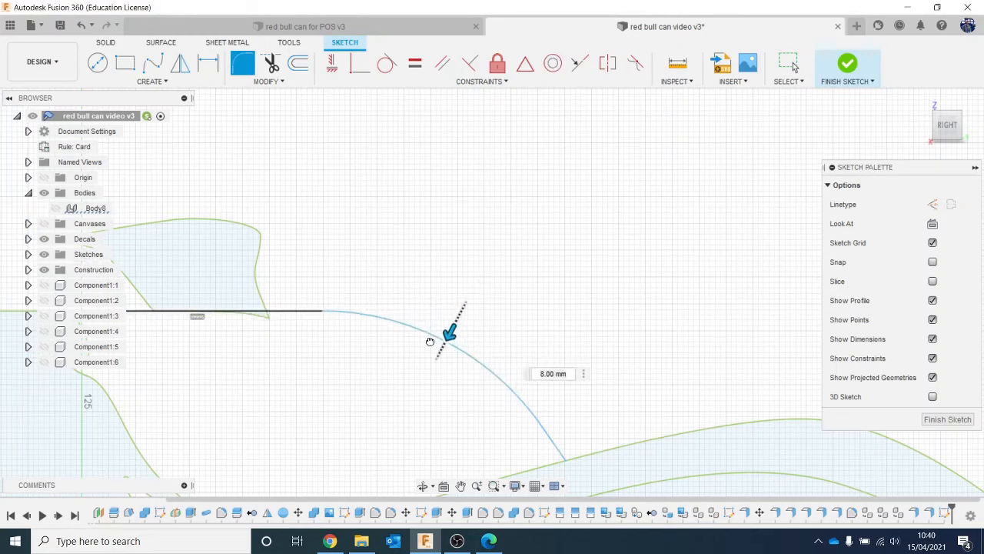
{"action": "scroll", "coordinate": [433, 384], "scroll_direction": "down", "scroll_amount": 1}
{"action": "scroll", "coordinate": [428, 375], "scroll_direction": "down", "scroll_amount": 1}
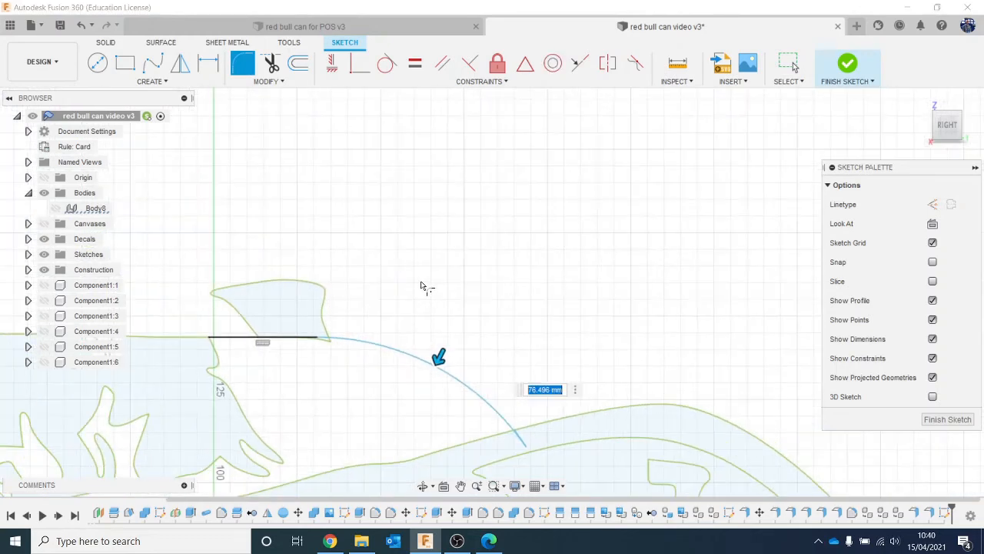
{"action": "key", "text": "Return"}
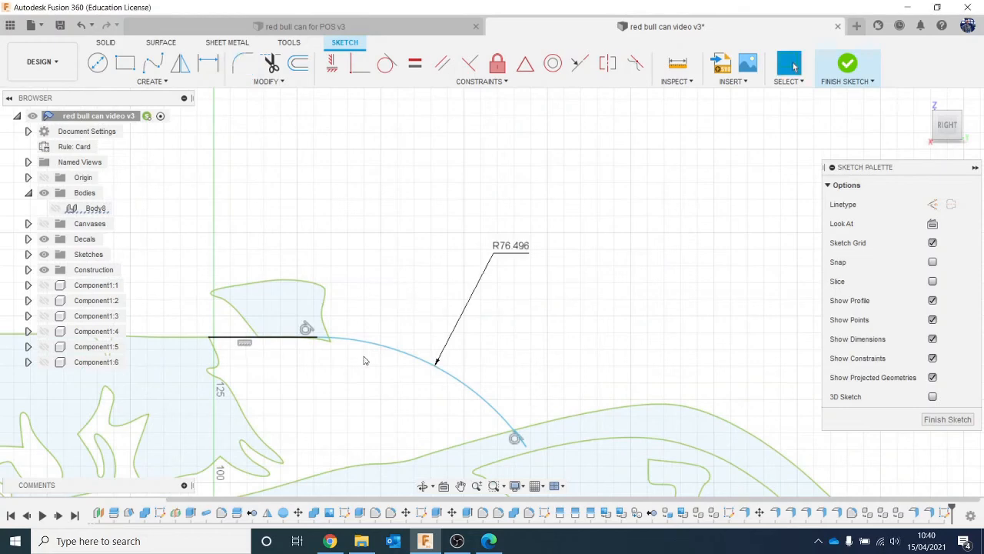
- Trim the fin's lower curve where it extends below the horizontal line and the fillet arc
{"action": "scroll", "coordinate": [365, 358], "scroll_direction": "up", "scroll_amount": 2}
{"action": "key", "text": "t"}
{"action": "scroll", "coordinate": [204, 433], "scroll_direction": "up", "scroll_amount": 1}
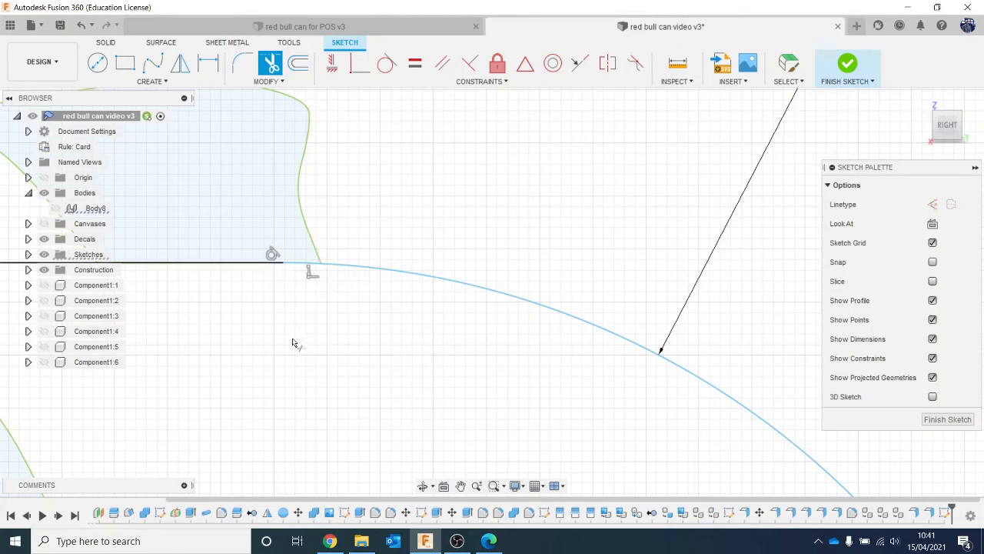
{"action": "scroll", "coordinate": [294, 342], "scroll_direction": "down", "scroll_amount": 3}
{"action": "middle_click_drag", "start_coordinate": [294, 343], "coordinate": [578, 218]}
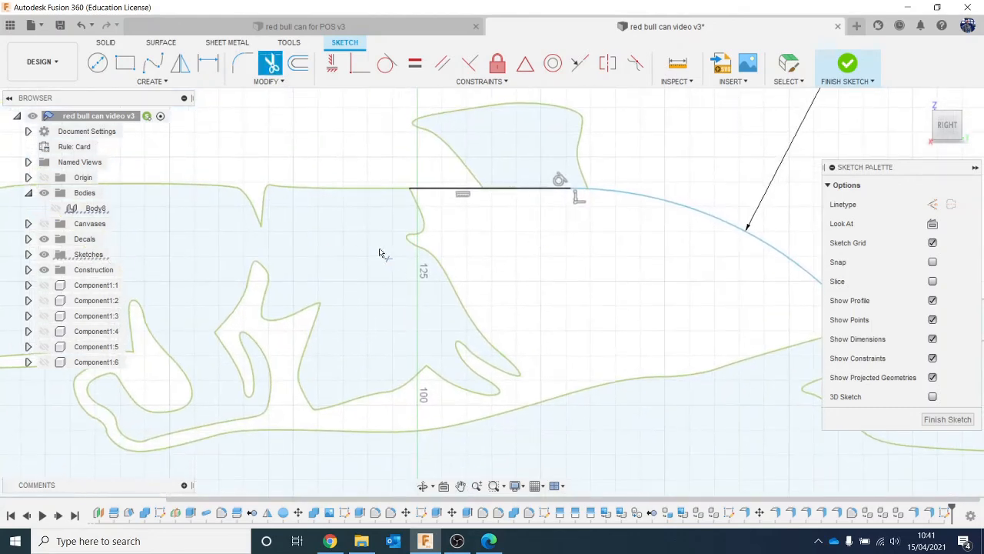
- Extend the engine cover's top edge from the bull outline along the horizontal line beneath the fin
{"action": "scroll", "coordinate": [417, 180], "scroll_direction": "up", "scroll_amount": 5}
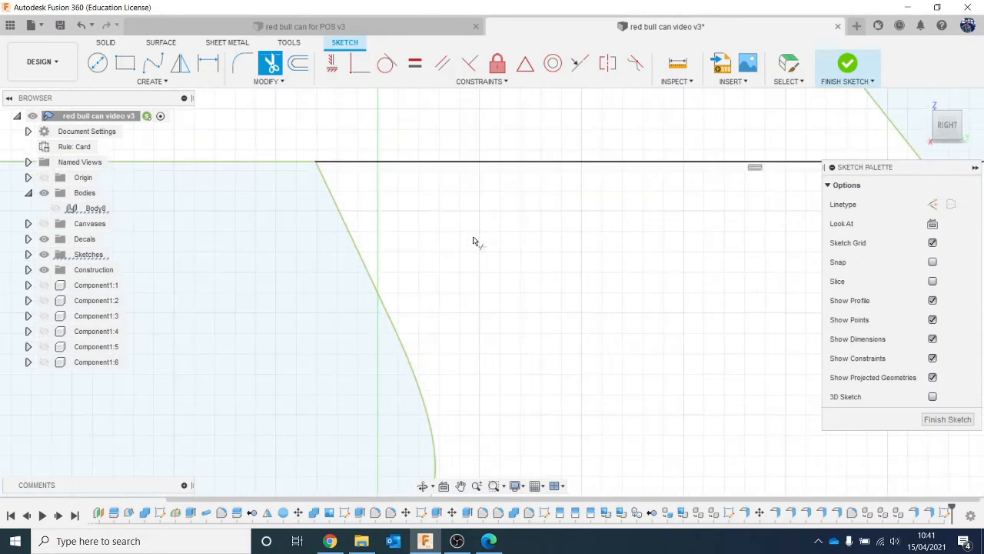
{"action": "scroll", "coordinate": [473, 241], "scroll_direction": "up", "scroll_amount": 2}
{"action": "left_click", "coordinate": [256, 88]}
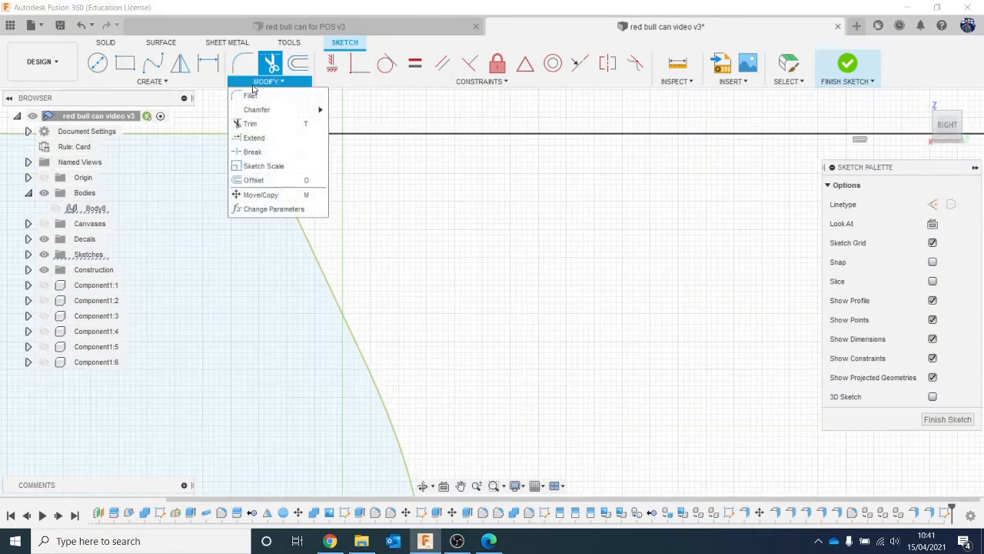
{"action": "left_click", "coordinate": [278, 142]}
{"action": "left_click", "coordinate": [280, 133]}
{"action": "scroll", "coordinate": [340, 214], "scroll_direction": "down", "scroll_amount": 3}
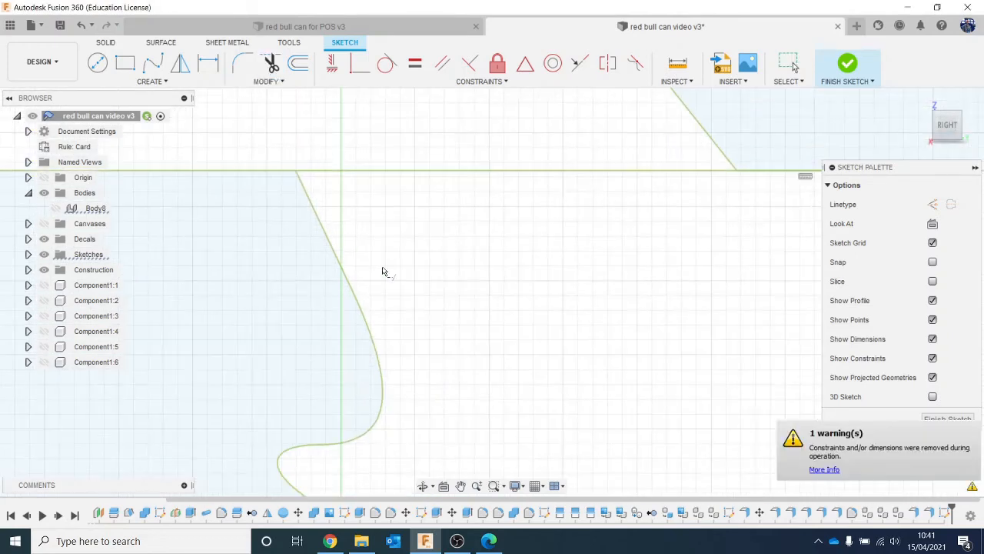
{"action": "scroll", "coordinate": [382, 270], "scroll_direction": "down", "scroll_amount": 6}
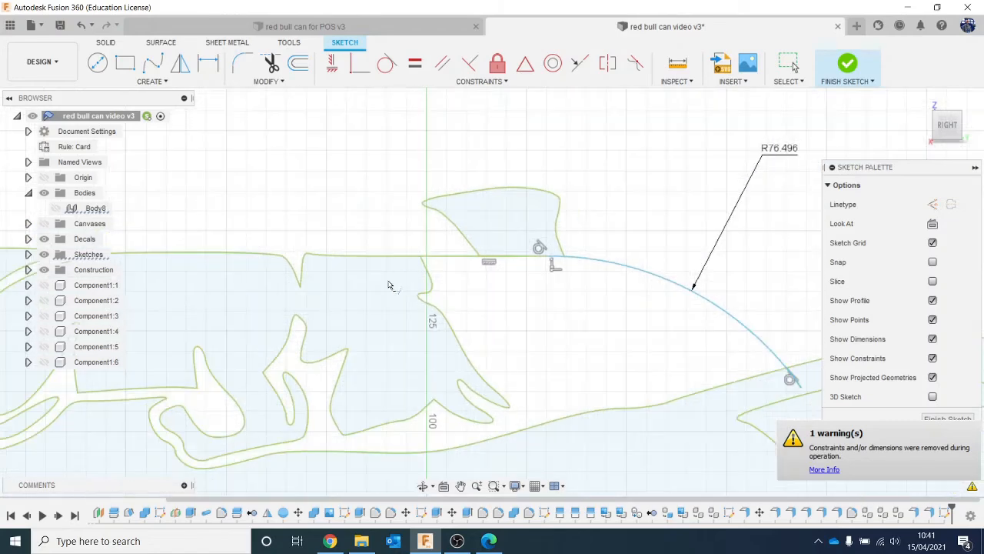
- Extend the upper curve above the bull's tail toward the sloping rear engine cover line
{"action": "scroll", "coordinate": [354, 298], "scroll_direction": "down", "scroll_amount": 3}
{"action": "middle_click_drag", "start_coordinate": [354, 298], "coordinate": [577, 263]}
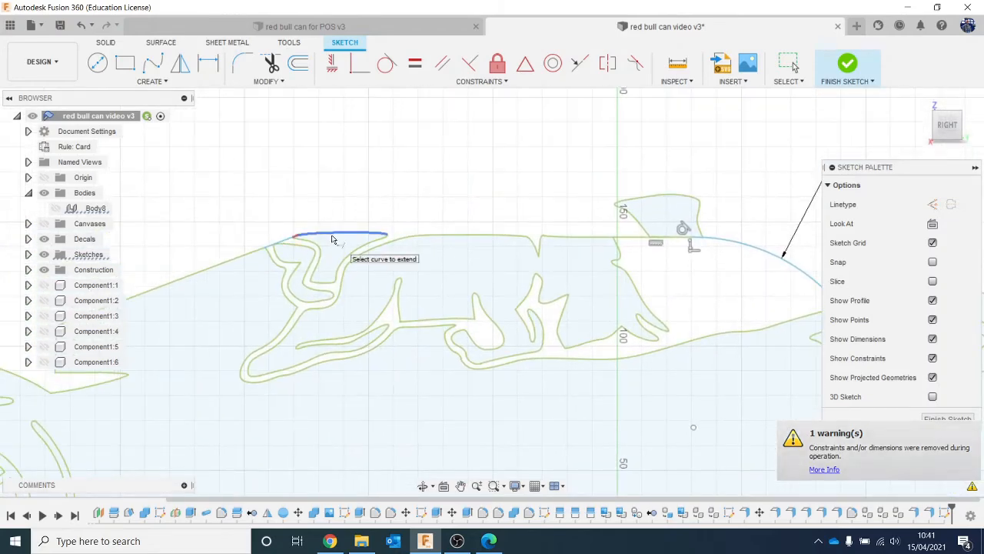
{"action": "scroll", "coordinate": [332, 239], "scroll_direction": "up", "scroll_amount": 4}
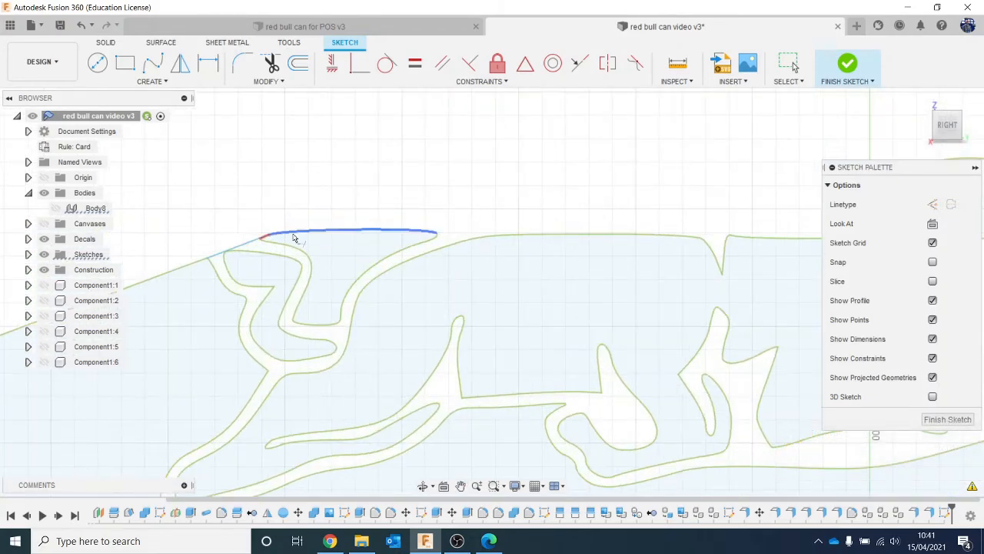
{"action": "scroll", "coordinate": [266, 273], "scroll_direction": "up", "scroll_amount": 2}
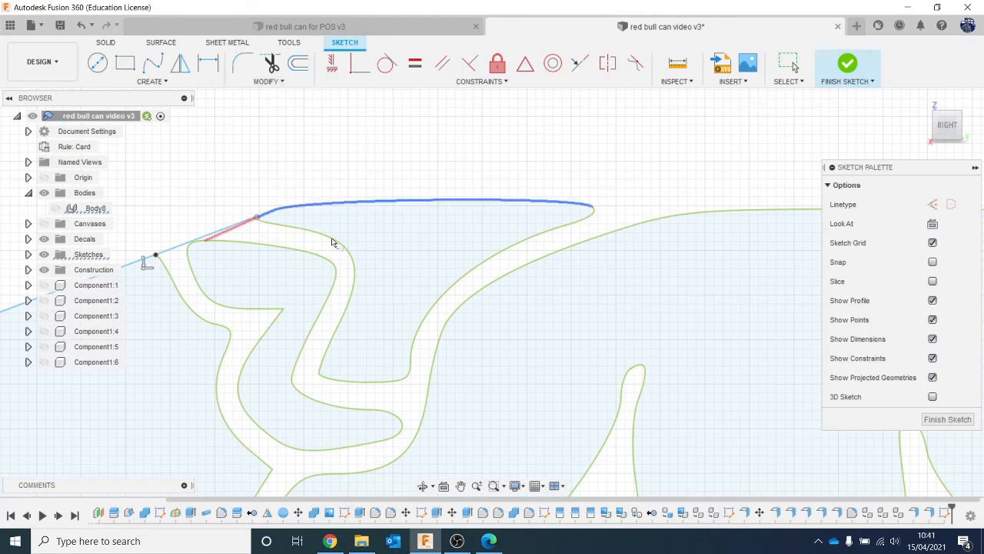
- Draw a line from the top of the curve above the bull's tail to the engine cover's top edge, bridging the gap
{"action": "left_click", "coordinate": [524, 200]}
{"action": "left_click", "coordinate": [797, 207]}
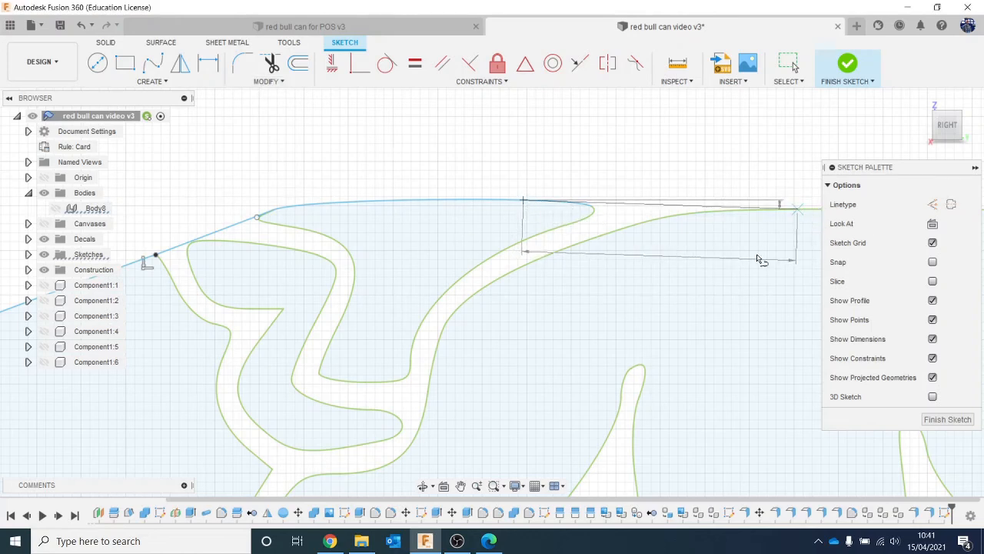
{"action": "key", "text": "Escape"}
{"action": "scroll", "coordinate": [741, 303], "scroll_direction": "down", "scroll_amount": 3}
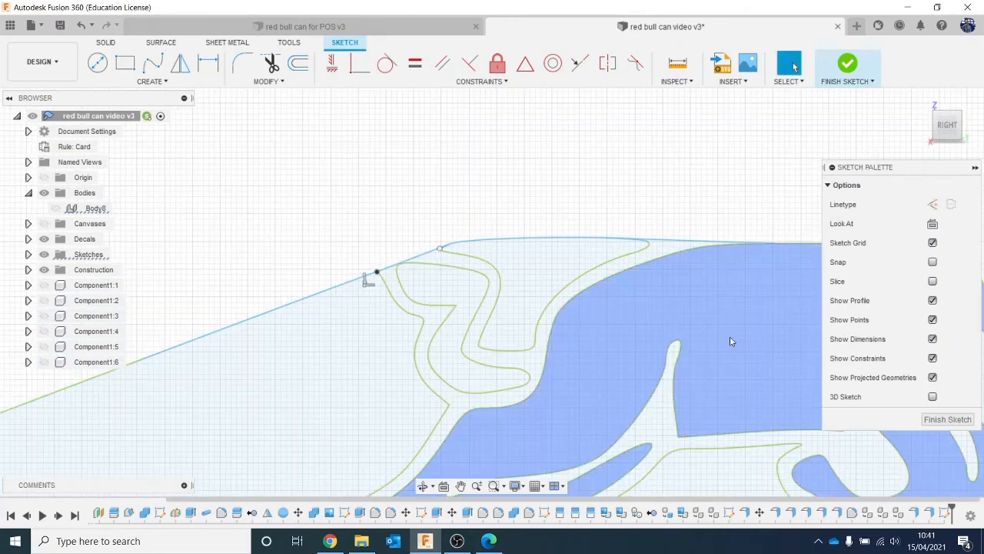
- Finish editing the car sketch
{"action": "scroll", "coordinate": [731, 340], "scroll_direction": "down", "scroll_amount": 3}
{"action": "middle_click_drag", "start_coordinate": [728, 341], "coordinate": [424, 268]}
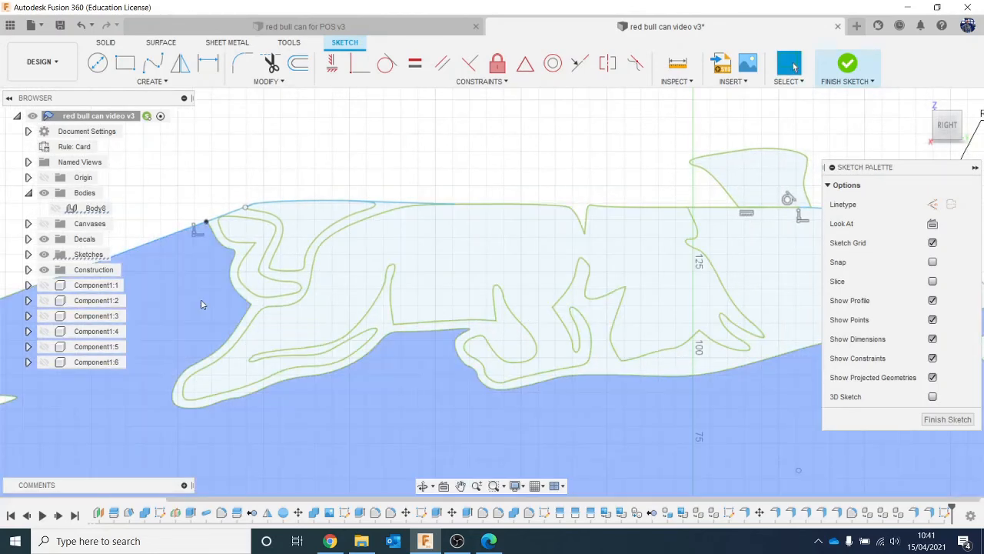
{"action": "scroll", "coordinate": [200, 302], "scroll_direction": "down", "scroll_amount": 2}
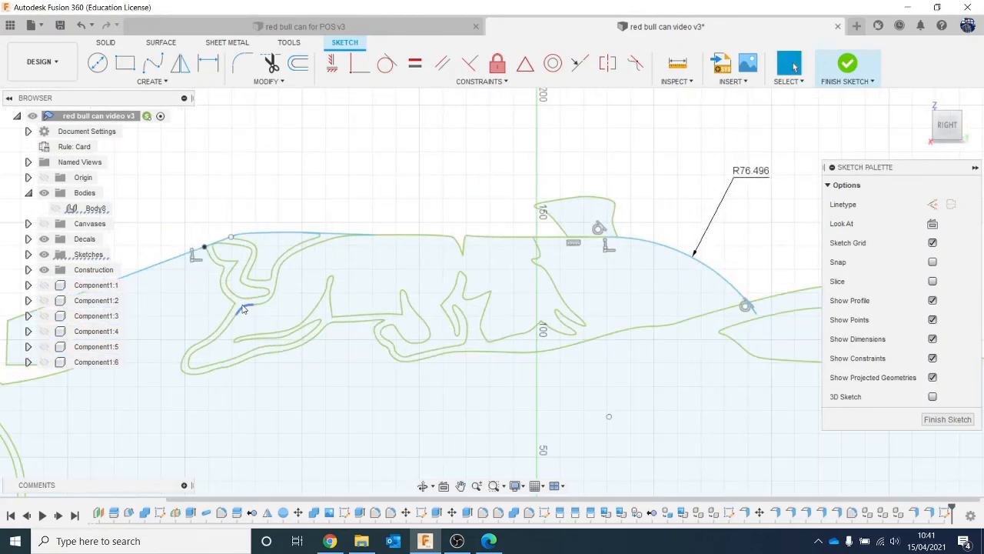
{"action": "left_click", "coordinate": [244, 306]}
{"action": "scroll", "coordinate": [430, 365], "scroll_direction": "down", "scroll_amount": 5}
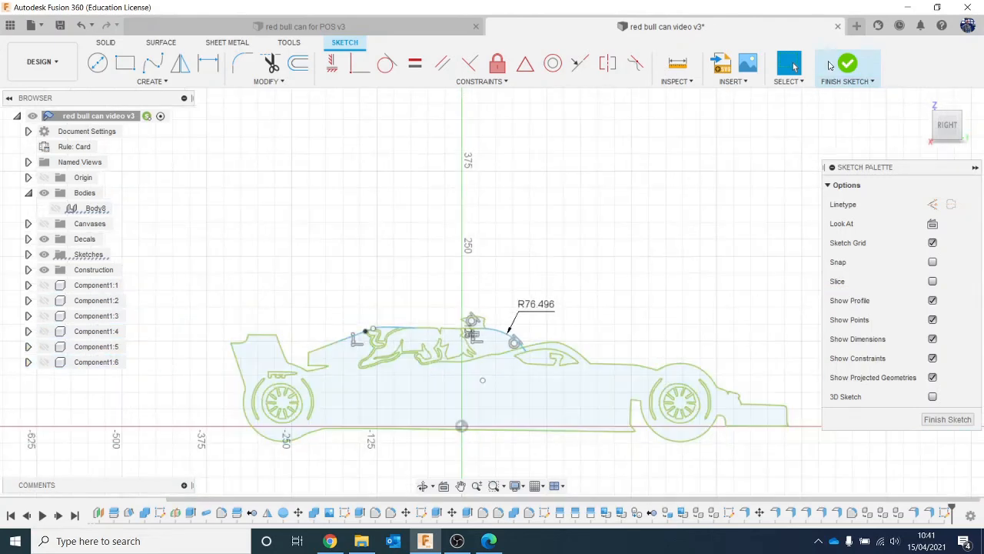
{"action": "left_click", "coordinate": [846, 85]}
- Extrude the car silhouette's profiles, including the bull areas and fin but not the wheel and cockpit cutouts, 2 mm as a new body
{"action": "left_click_drag", "start_coordinate": [947, 133], "coordinate": [927, 163]}
{"action": "scroll", "coordinate": [536, 388], "scroll_direction": "up", "scroll_amount": 2}
{"action": "left_click", "coordinate": [537, 389]}
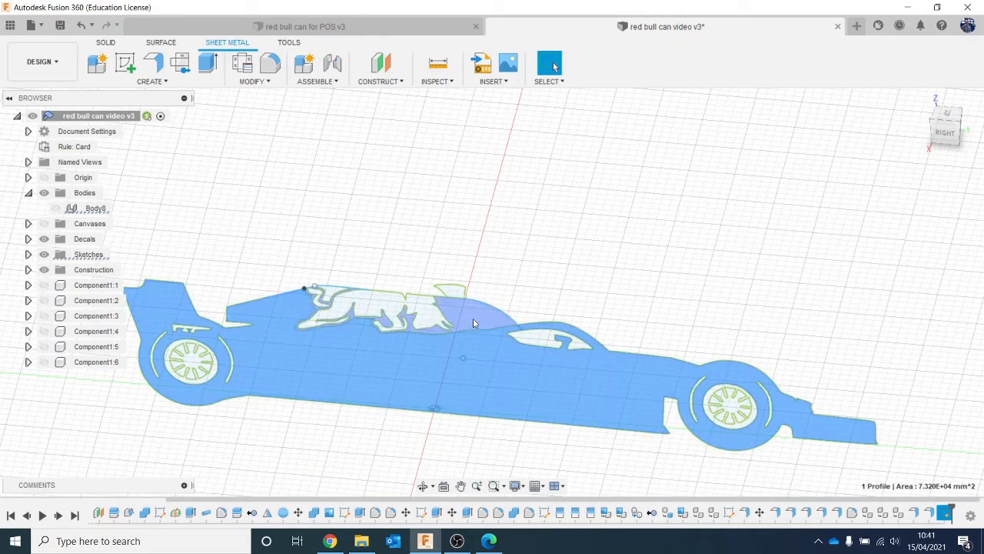
{"action": "left_click", "coordinate": [473, 323], "text": "ctrl"}
{"action": "scroll", "coordinate": [473, 323], "scroll_direction": "up", "scroll_amount": 3}
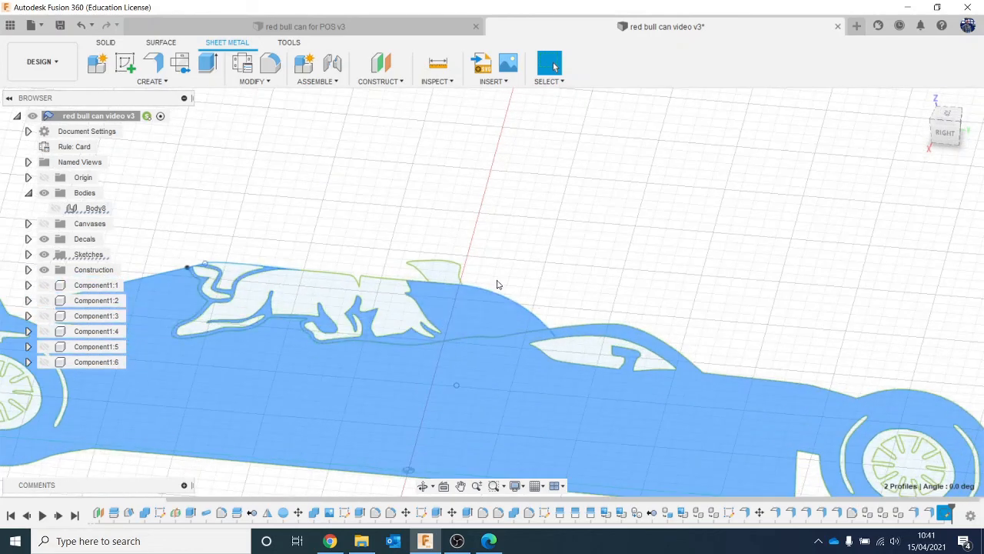
{"action": "left_click", "coordinate": [404, 315], "text": "ctrl"}
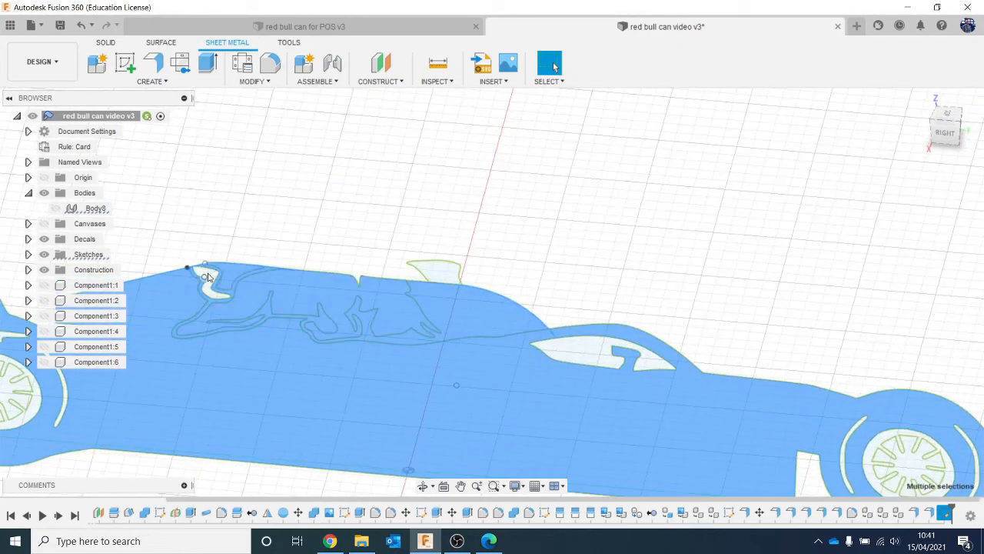
{"action": "scroll", "coordinate": [208, 277], "scroll_direction": "up", "scroll_amount": 5}
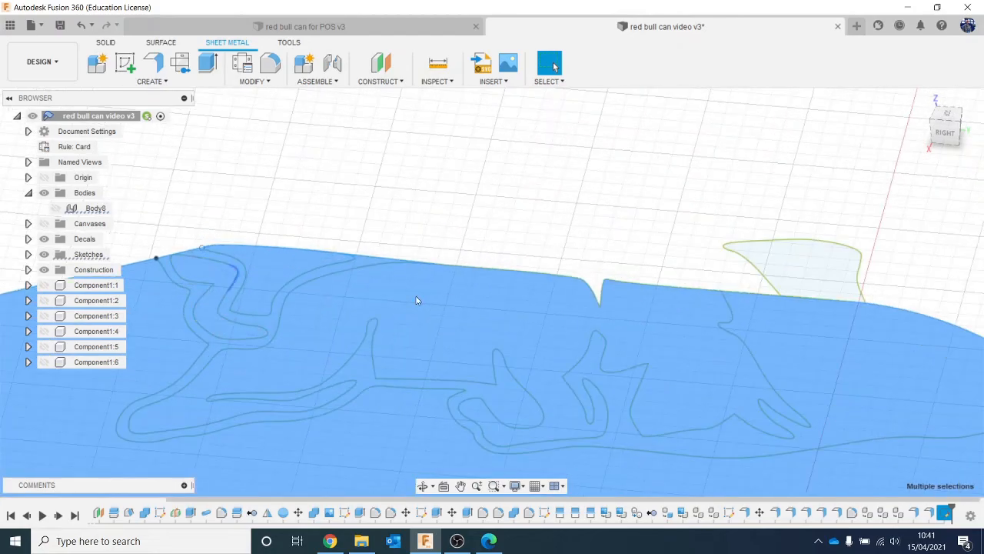
{"action": "scroll", "coordinate": [790, 323], "scroll_direction": "down", "scroll_amount": 5}
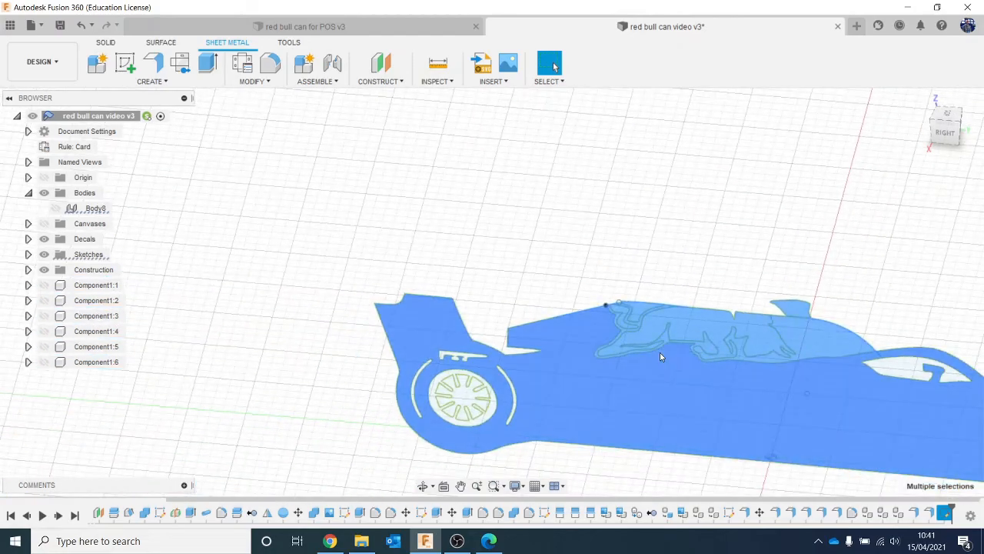
{"action": "middle_click_drag", "start_coordinate": [660, 352], "coordinate": [382, 260]}
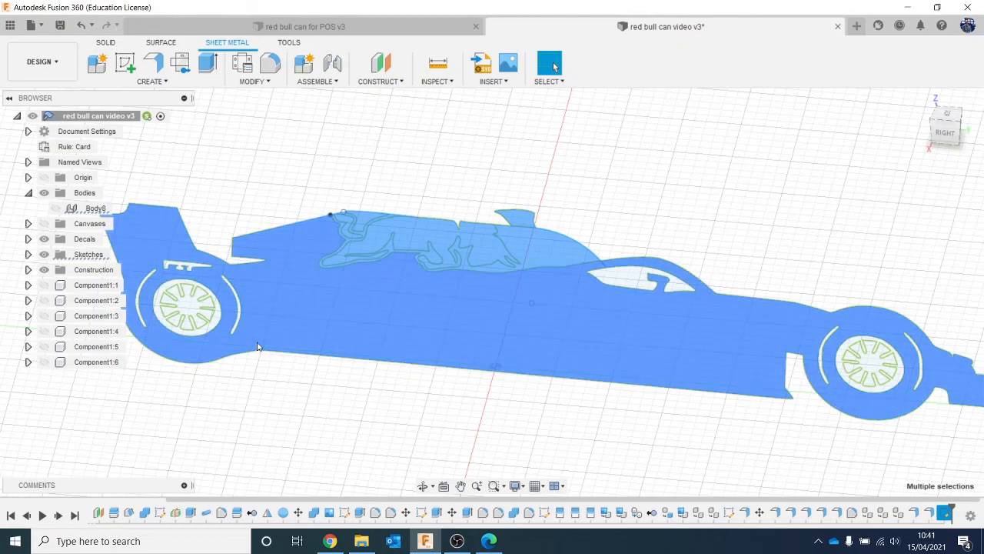
{"action": "key", "text": "e"}
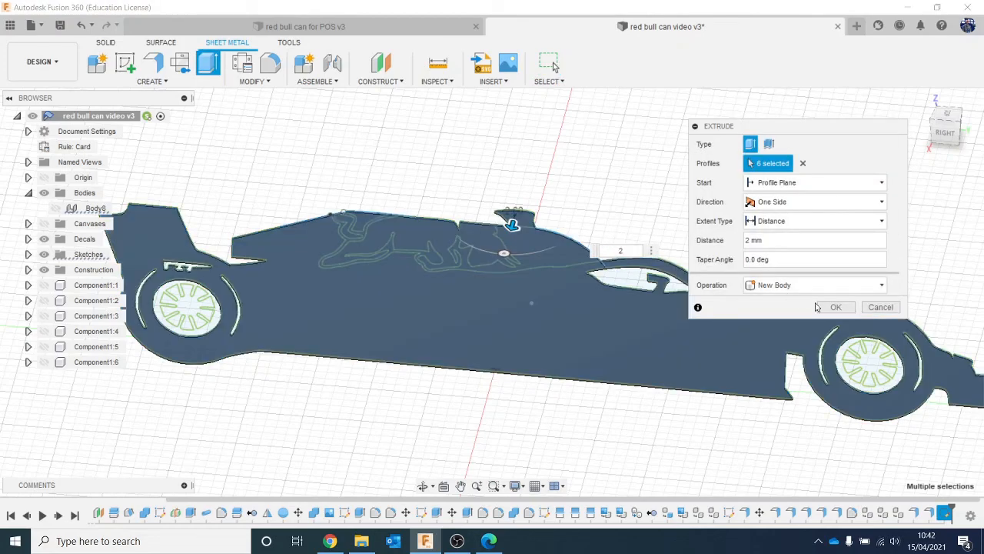
{"action": "left_click", "coordinate": [832, 308]}
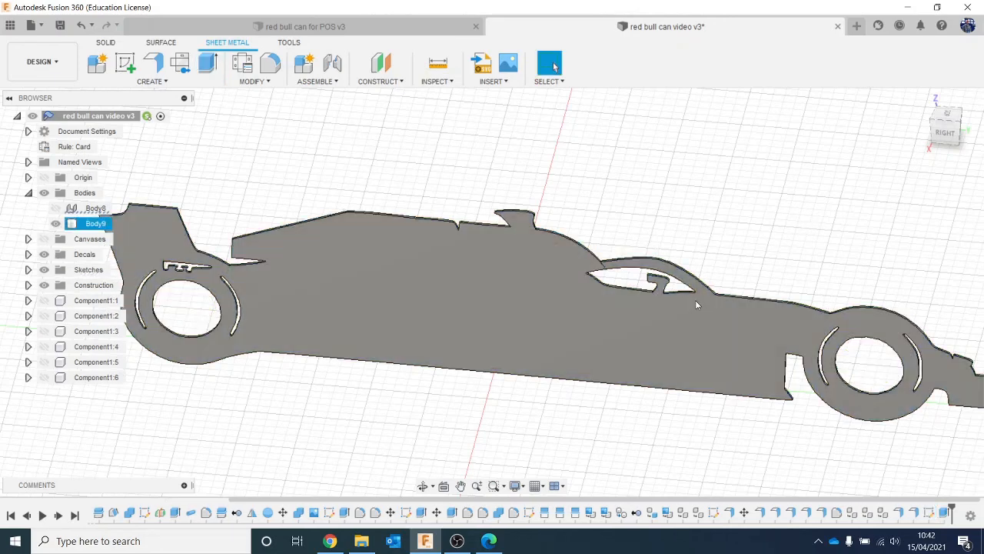
- Show the hidden two-tier card display body together with the car panel
{"action": "scroll", "coordinate": [705, 292], "scroll_direction": "down", "scroll_amount": 2}
{"action": "scroll", "coordinate": [705, 293], "scroll_direction": "down", "scroll_amount": 1}
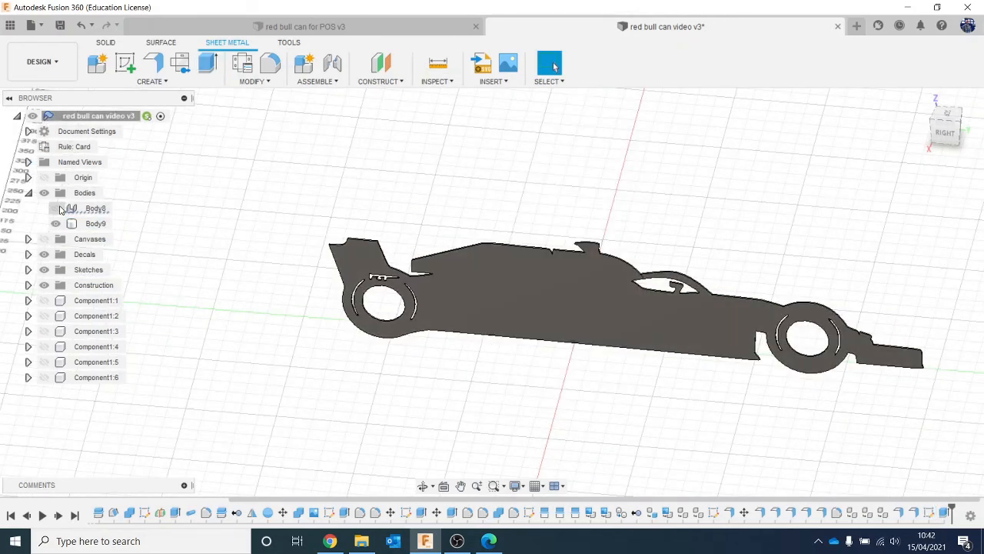
{"action": "left_click", "coordinate": [55, 209]}
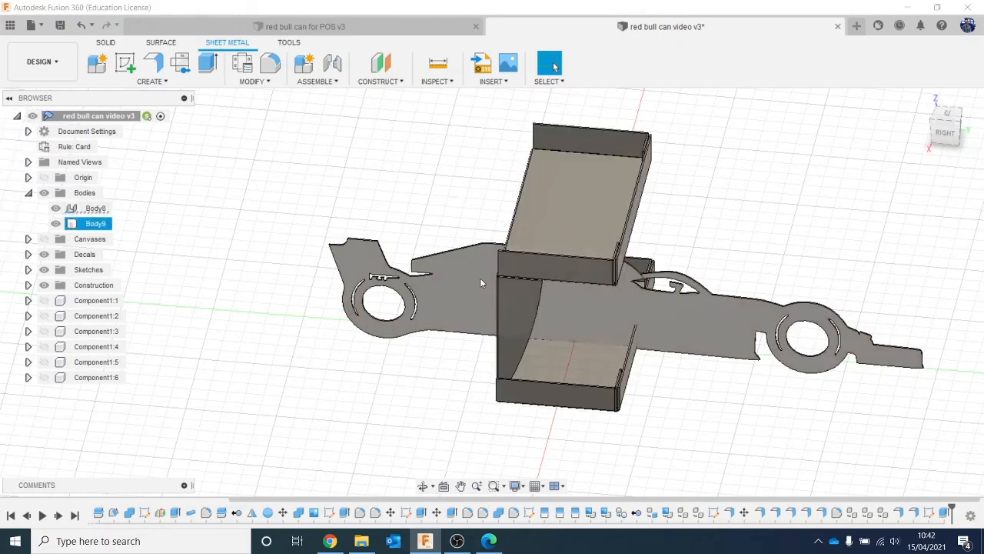
- Move the car panel along X until it stands just outside the display's side wall
{"action": "left_click", "coordinate": [89, 225]}
{"action": "right_click", "coordinate": [88, 224]}
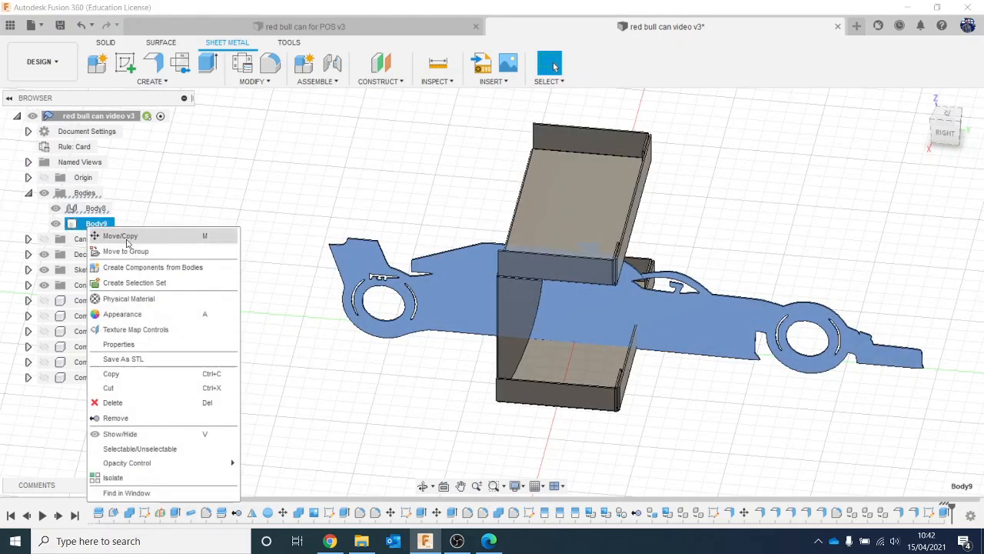
{"action": "left_click", "coordinate": [116, 233]}
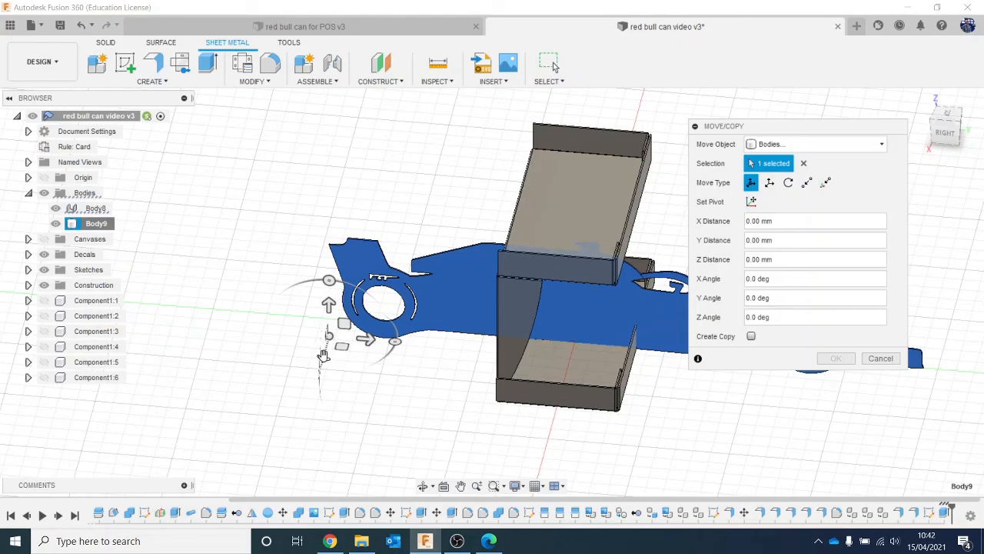
{"action": "left_click_drag", "start_coordinate": [326, 350], "coordinate": [295, 460]}
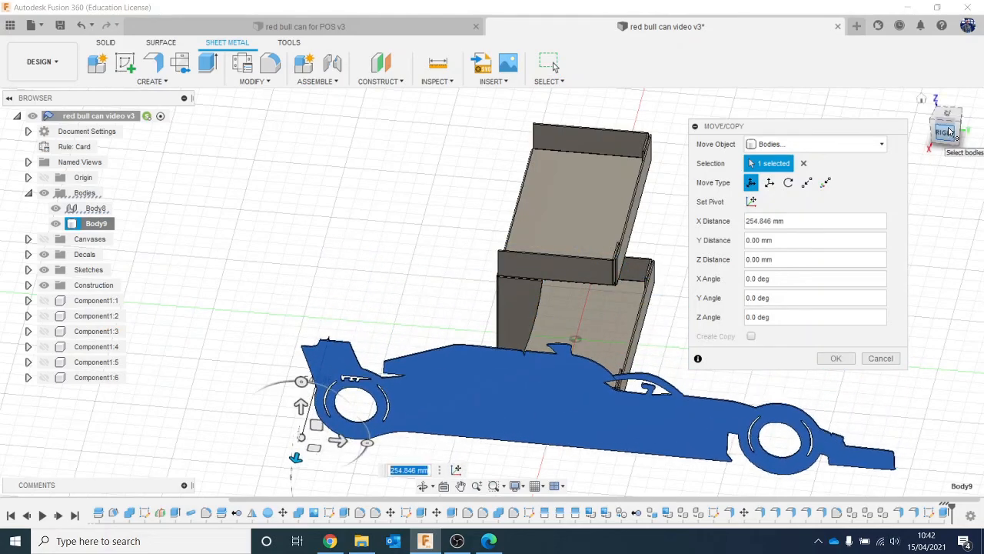
{"action": "left_click", "coordinate": [925, 157]}
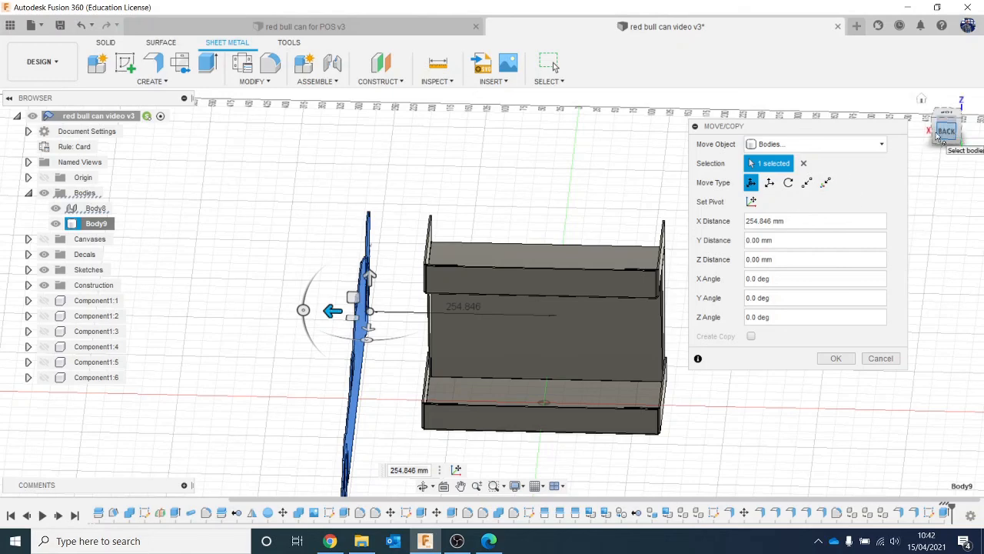
{"action": "left_click", "coordinate": [952, 135]}
{"action": "left_click_drag", "start_coordinate": [333, 399], "coordinate": [390, 397]}
{"action": "left_click", "coordinate": [835, 359]}
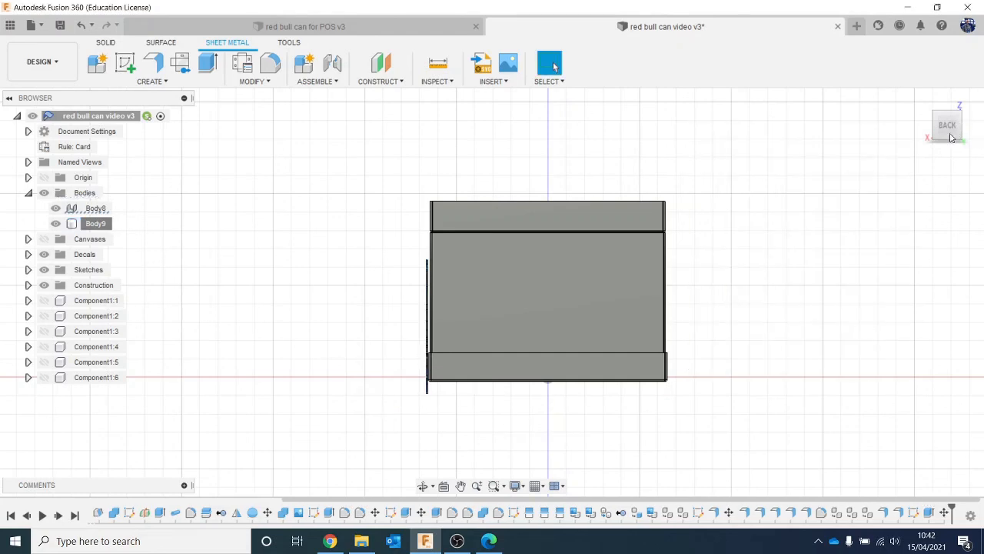
- Show all six Red Bull can components, Component1:1 through Component1:6, on the display
{"action": "left_click", "coordinate": [957, 138]}
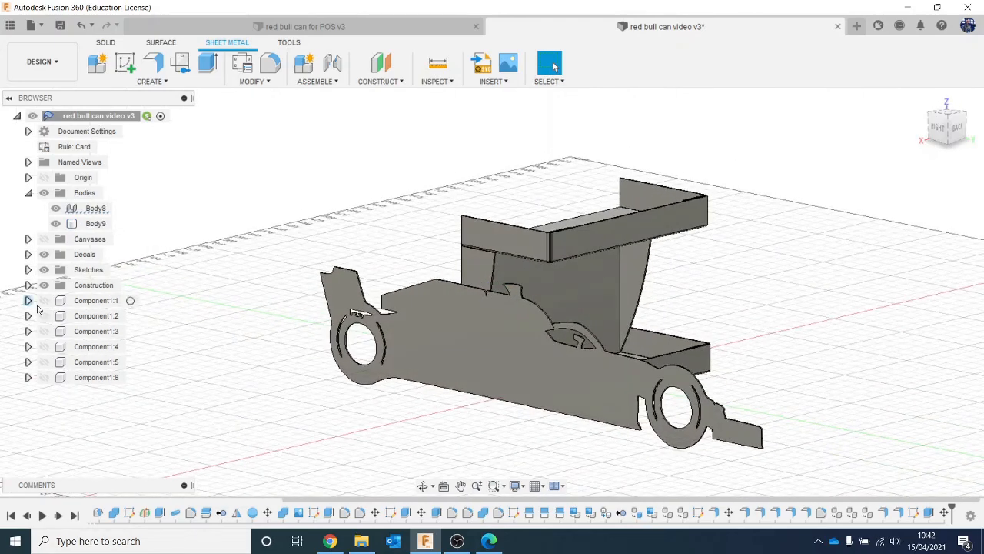
{"action": "left_click", "coordinate": [44, 299]}
{"action": "left_click", "coordinate": [43, 315]}
{"action": "left_click", "coordinate": [44, 346]}
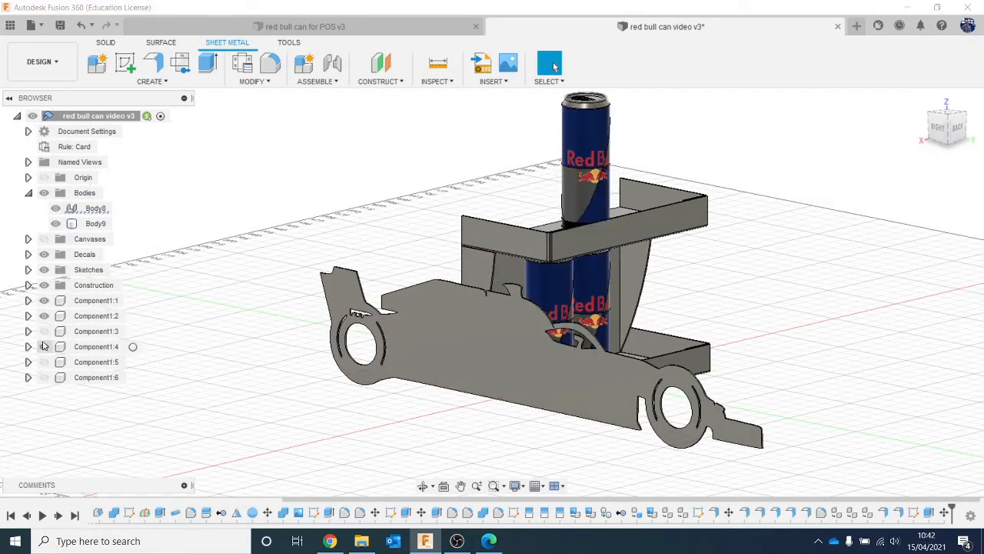
{"action": "left_click", "coordinate": [44, 330]}
{"action": "left_click", "coordinate": [44, 361]}
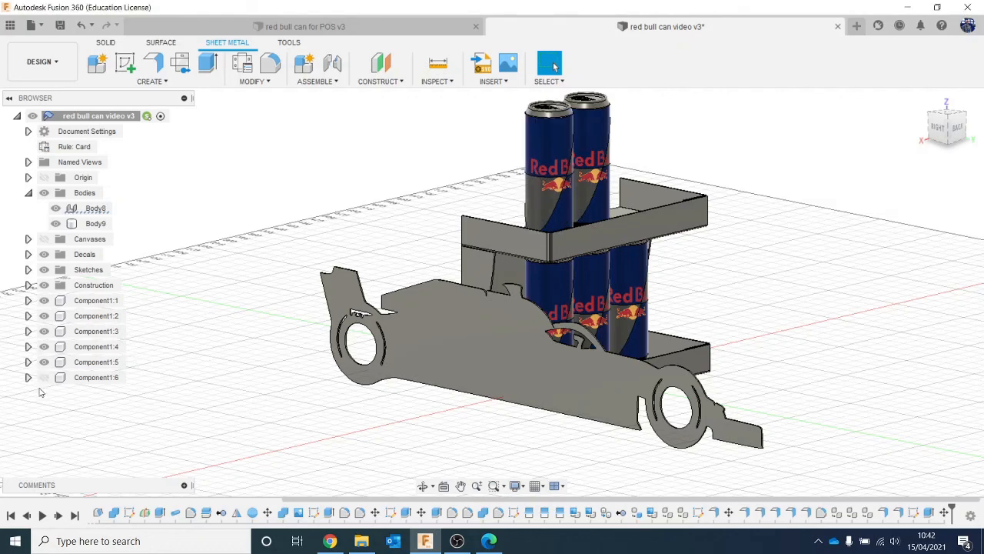
{"action": "left_click", "coordinate": [44, 376]}
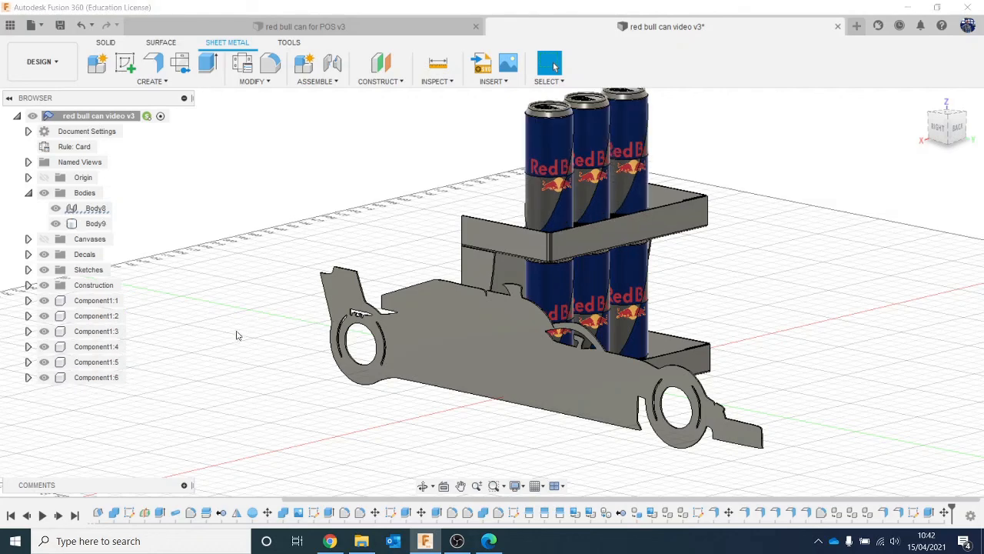
- Duplicate the car panel body and move the copy about -329.5 mm along X to the display's opposite side
{"action": "middle_click_drag", "start_coordinate": [235, 333], "coordinate": [202, 332]}
{"action": "left_click", "coordinate": [107, 230]}
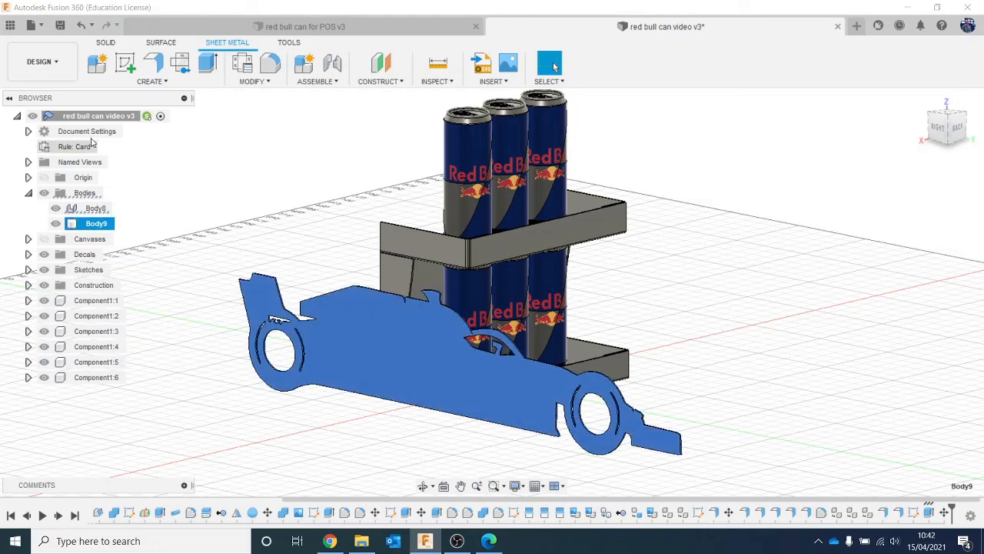
{"action": "key", "text": "ctrl+v"}
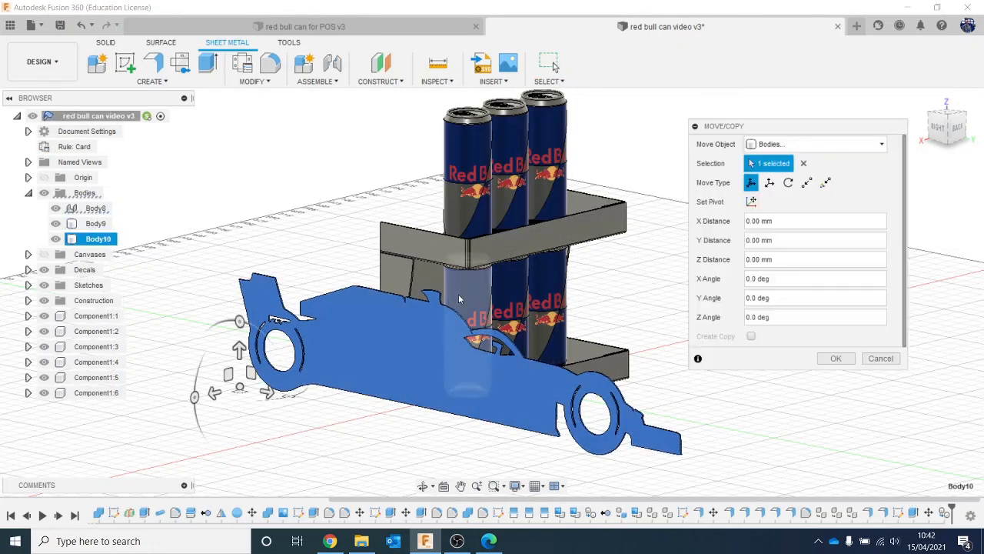
{"action": "left_click", "coordinate": [956, 127]}
{"action": "left_click_drag", "start_coordinate": [330, 402], "coordinate": [576, 418]}
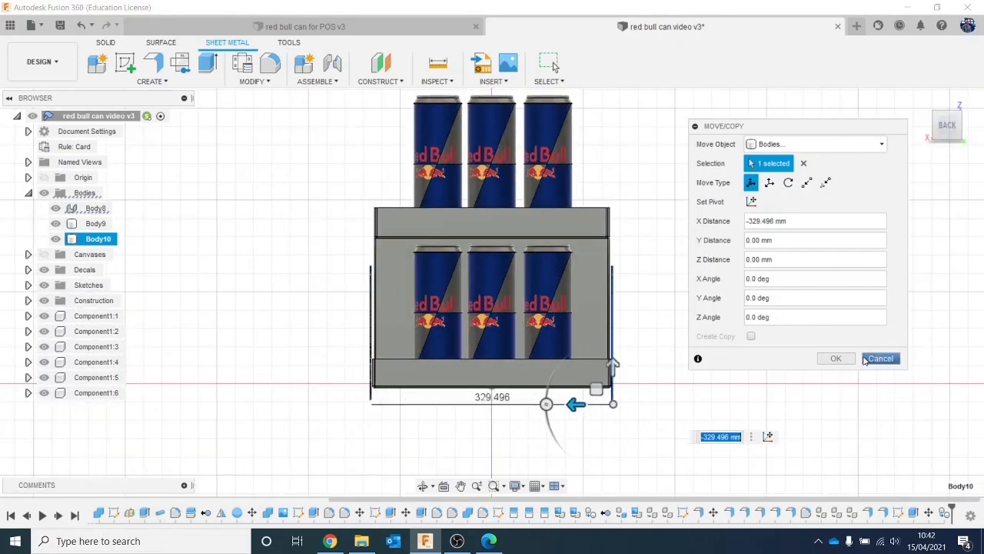
{"action": "left_click", "coordinate": [836, 358]}
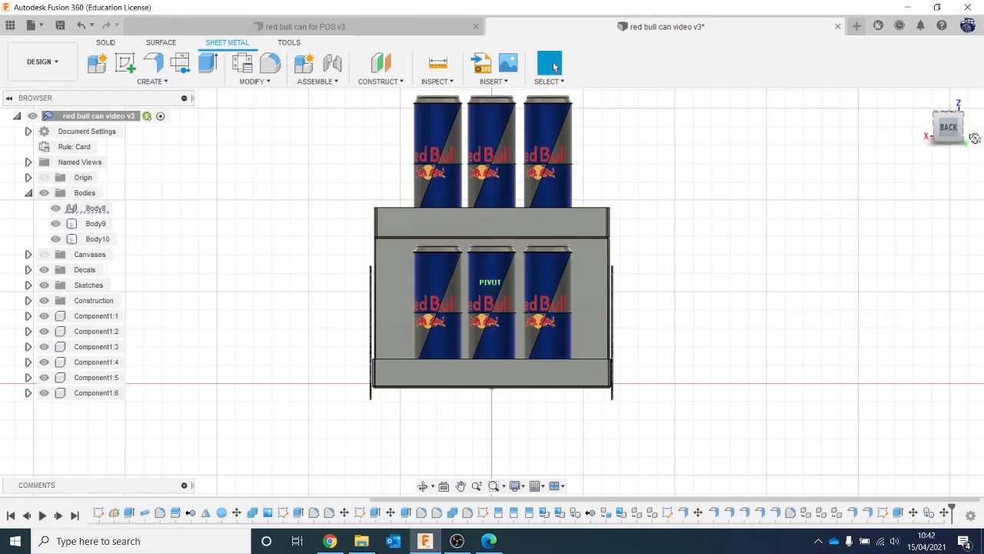
{"action": "mouse_move", "coordinate": [975, 139]}
{"action": "left_mouse_down"}
{"action": "mouse_move", "coordinate": [5, 115]}
{"action": "mouse_move", "coordinate": [12, 73]}
{"action": "mouse_move", "coordinate": [6, 115]}
{"action": "left_mouse_up"}
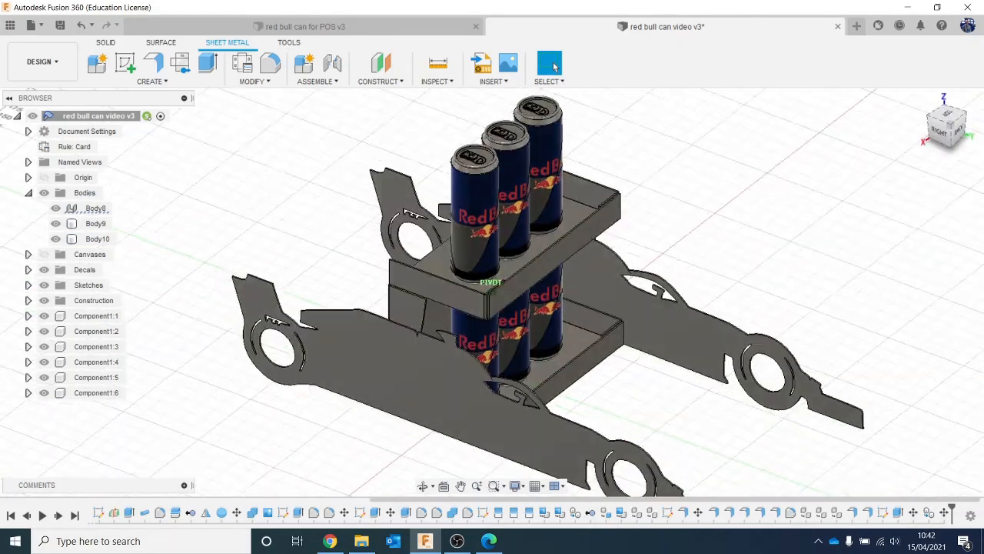
{"action": "left_click_drag", "start_coordinate": [830, 203], "coordinate": [830, 195]}
{"action": "middle_click_drag", "start_coordinate": [825, 201], "coordinate": [694, 174]}
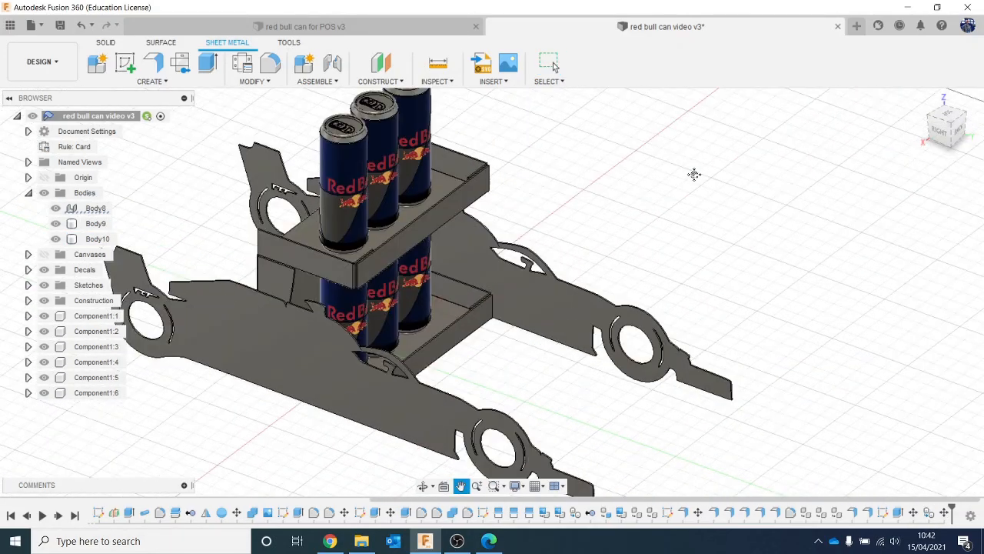
{"action": "scroll", "coordinate": [693, 175], "scroll_direction": "down", "scroll_amount": 2}
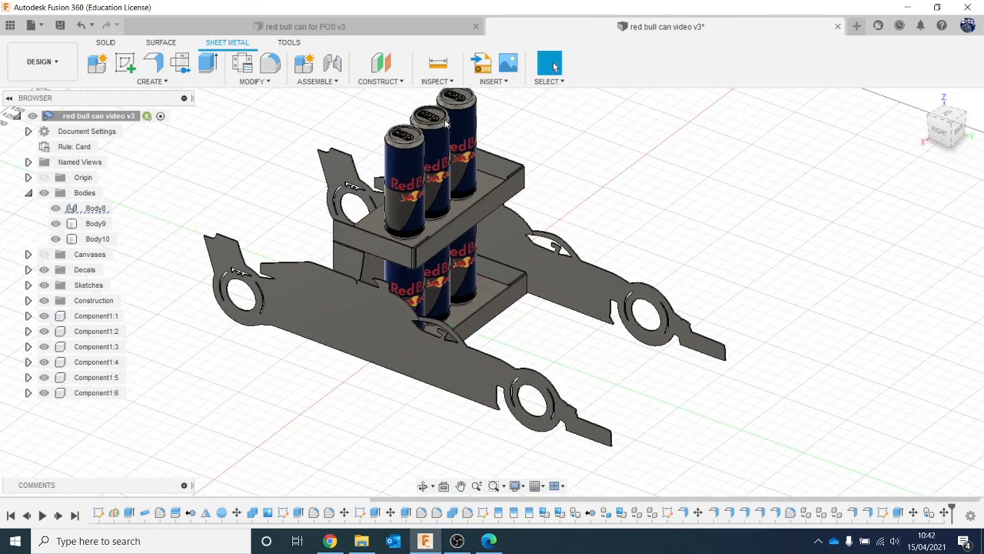
{"action": "left_click", "coordinate": [447, 214]}
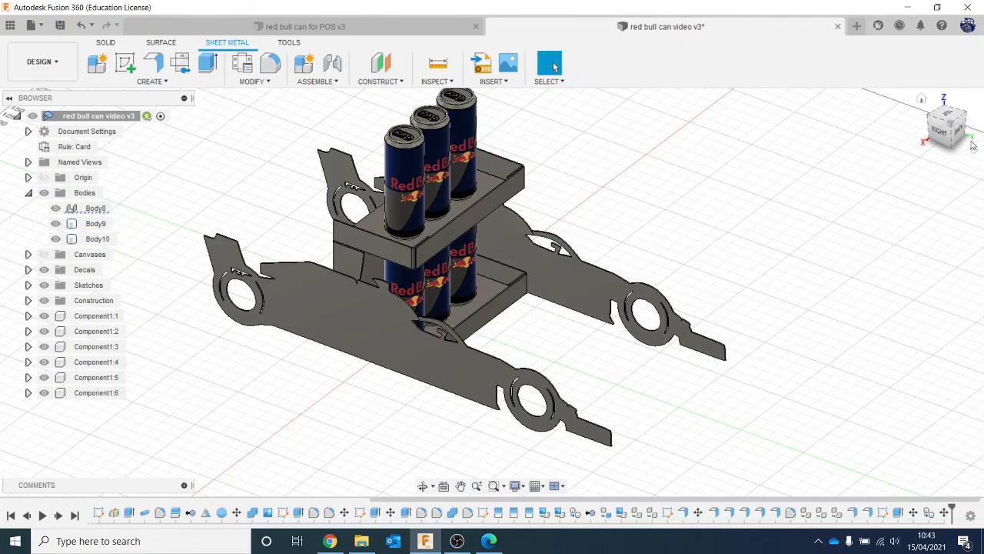
{"action": "mouse_move", "coordinate": [958, 132]}
{"action": "left_mouse_down"}
{"action": "mouse_move", "coordinate": [974, 97]}
{"action": "mouse_move", "coordinate": [979, 134]}
{"action": "mouse_move", "coordinate": [953, 100]}
{"action": "mouse_move", "coordinate": [939, 113]}
{"action": "mouse_move", "coordinate": [964, 129]}
{"action": "left_mouse_up"}
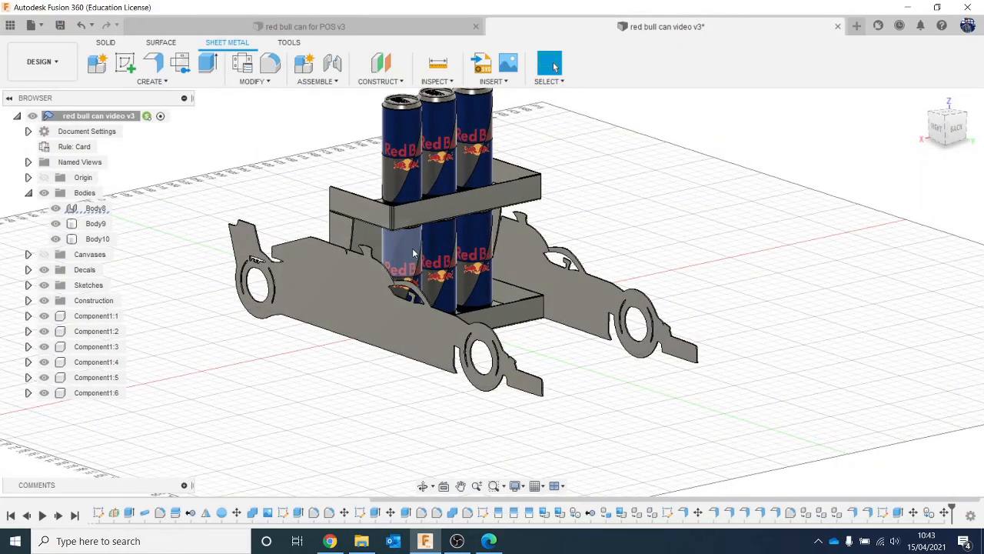